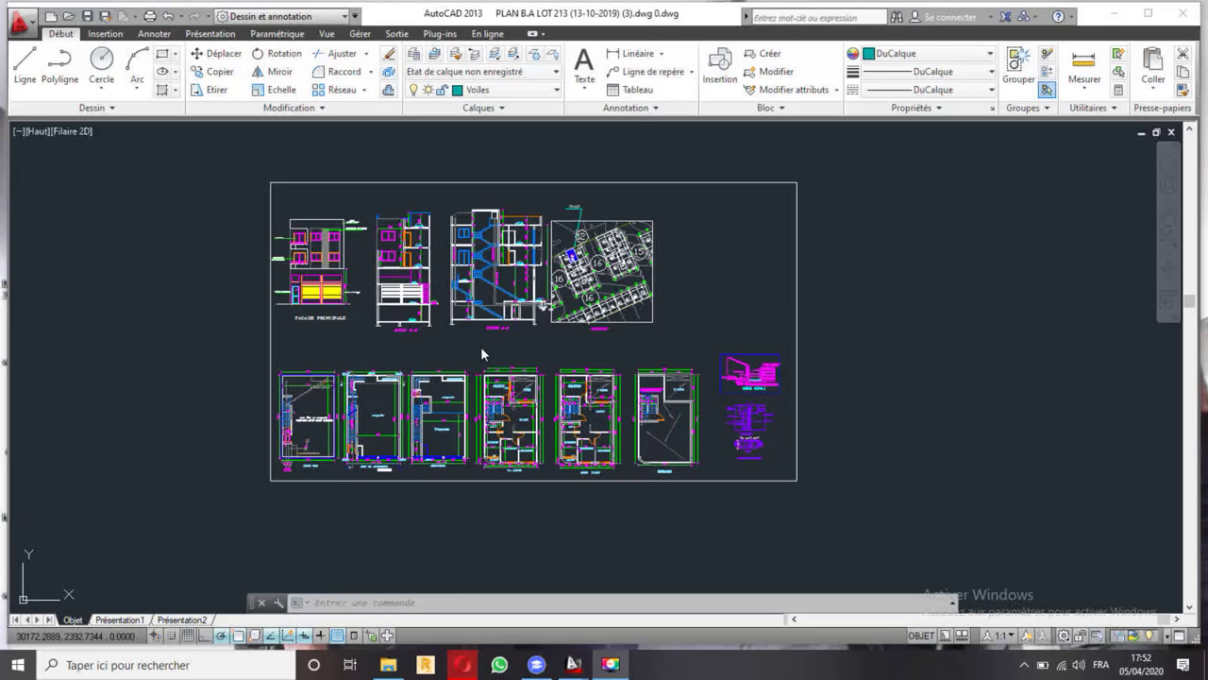
key(ctrl+s)
scroll(512, 364, up, 3)
scroll(453, 340, up, 2)
scroll(388, 311, down, 1)
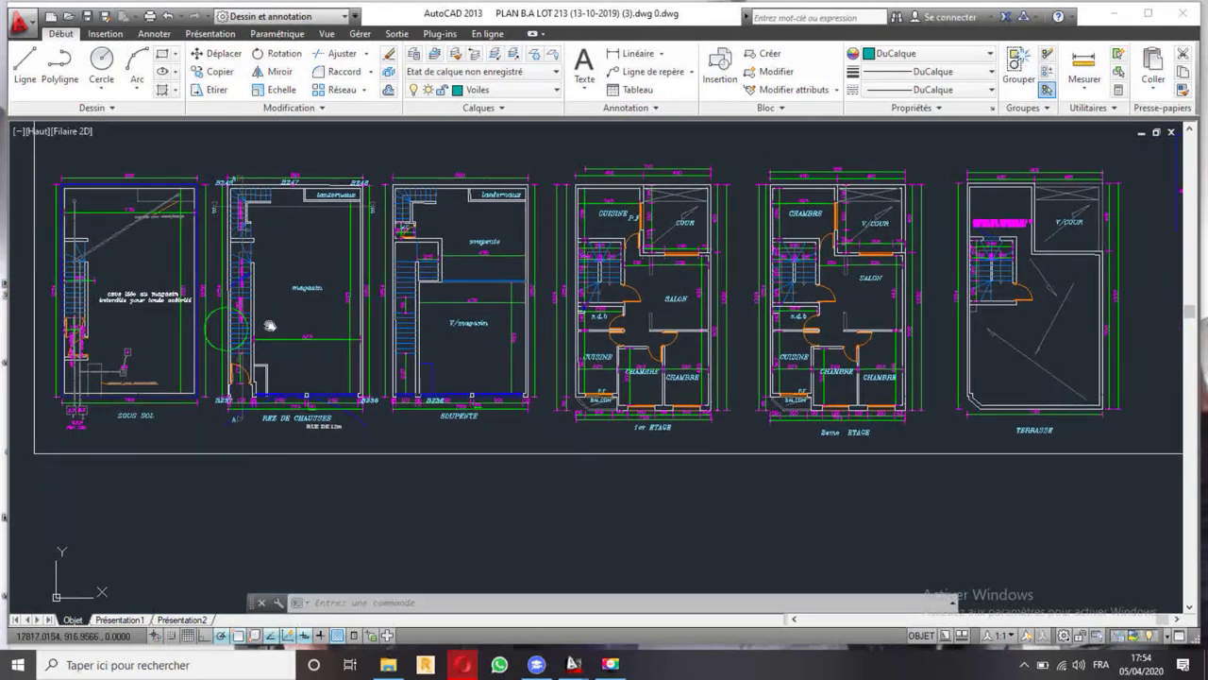
middle_drag(231, 326, 279, 322)
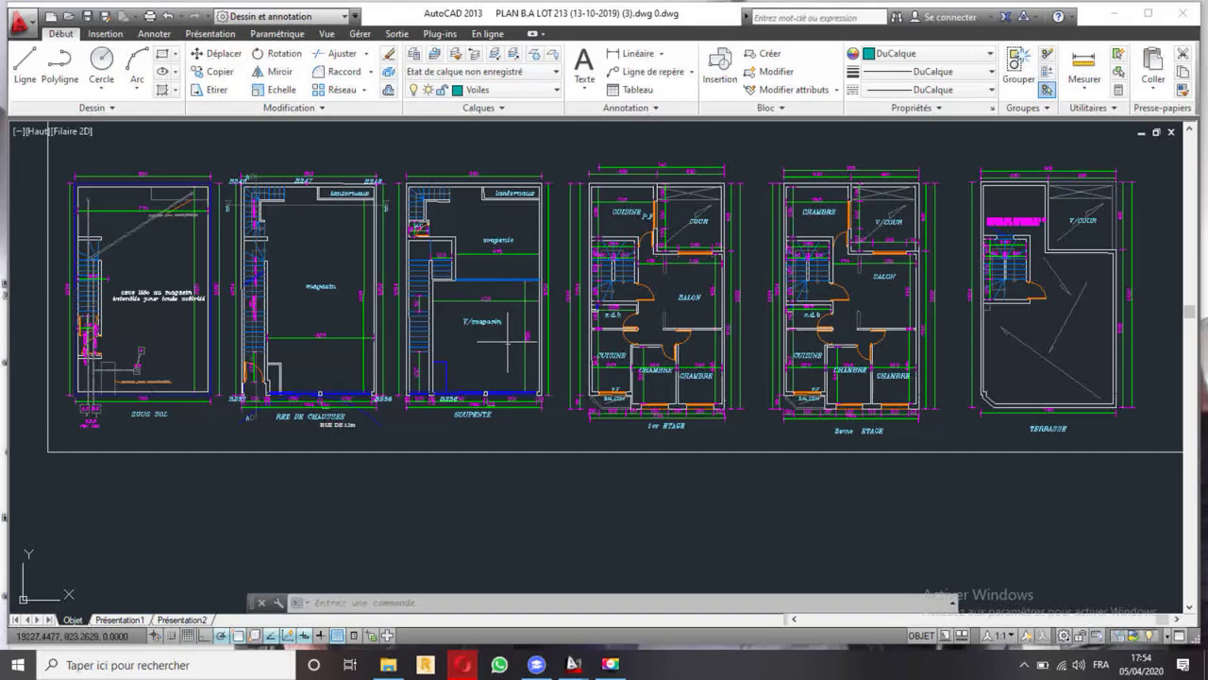
middle_drag(862, 319, 711, 339)
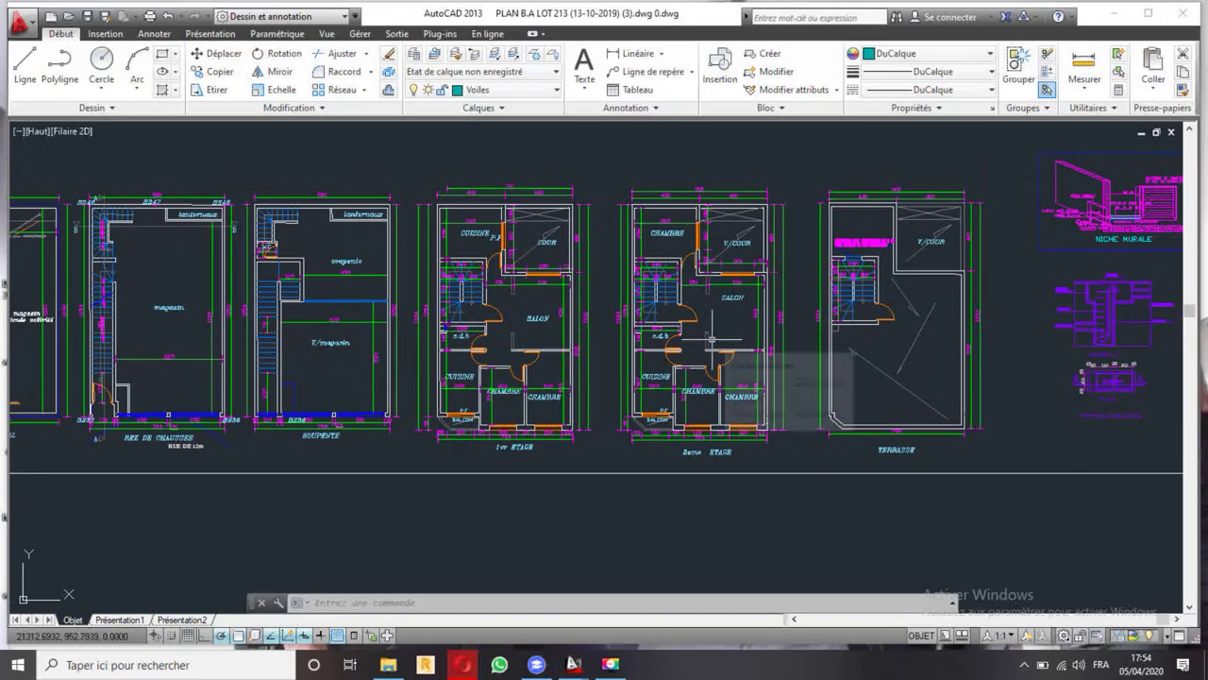
scroll(717, 331, down, 3)
scroll(746, 307, up, 1)
middle_drag(652, 250, 688, 384)
scroll(688, 384, down, 2)
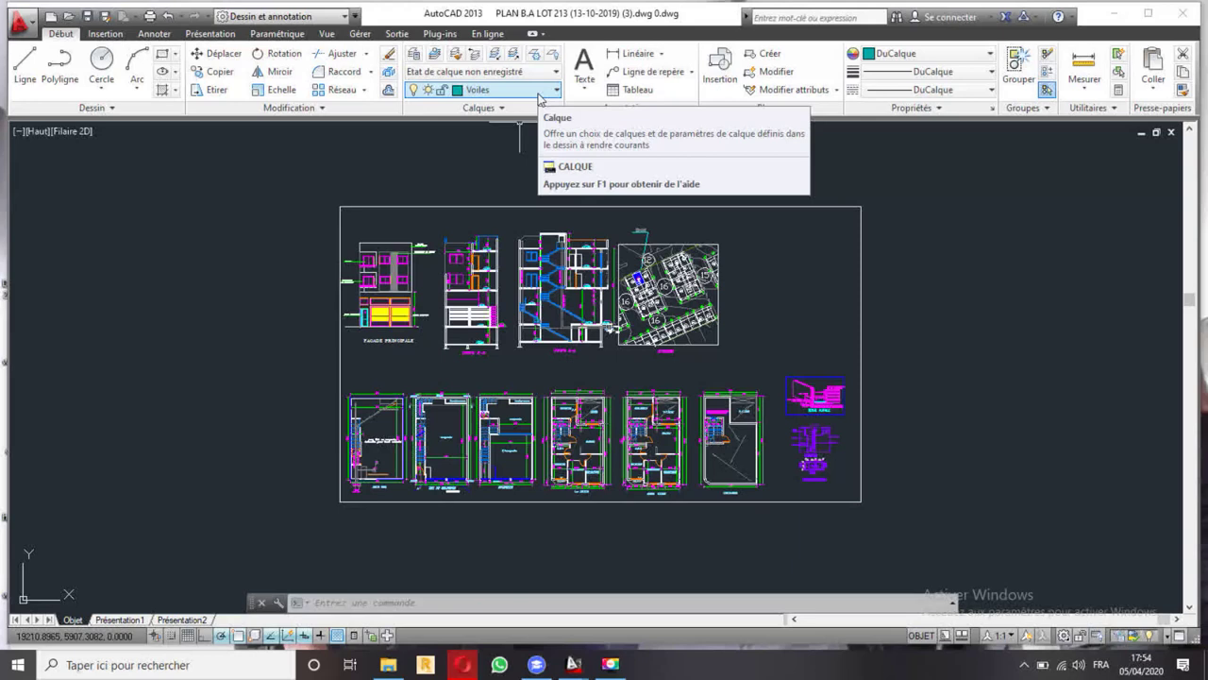
click(539, 94)
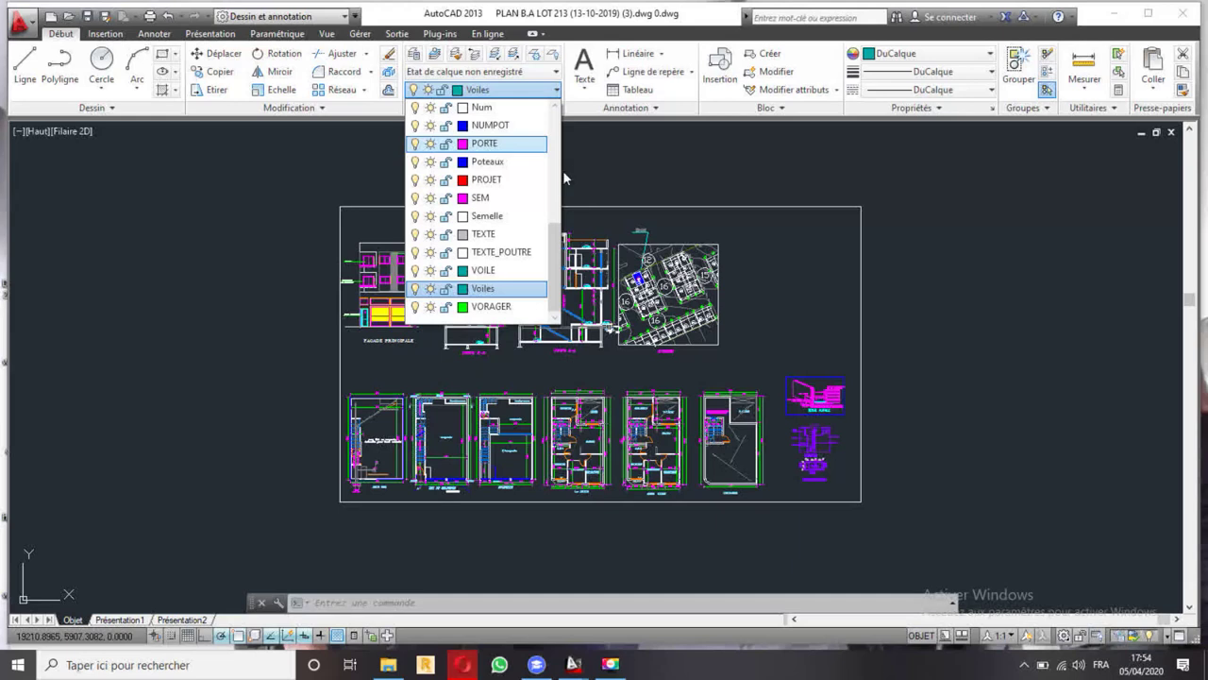
scroll(539, 207, up, 2)
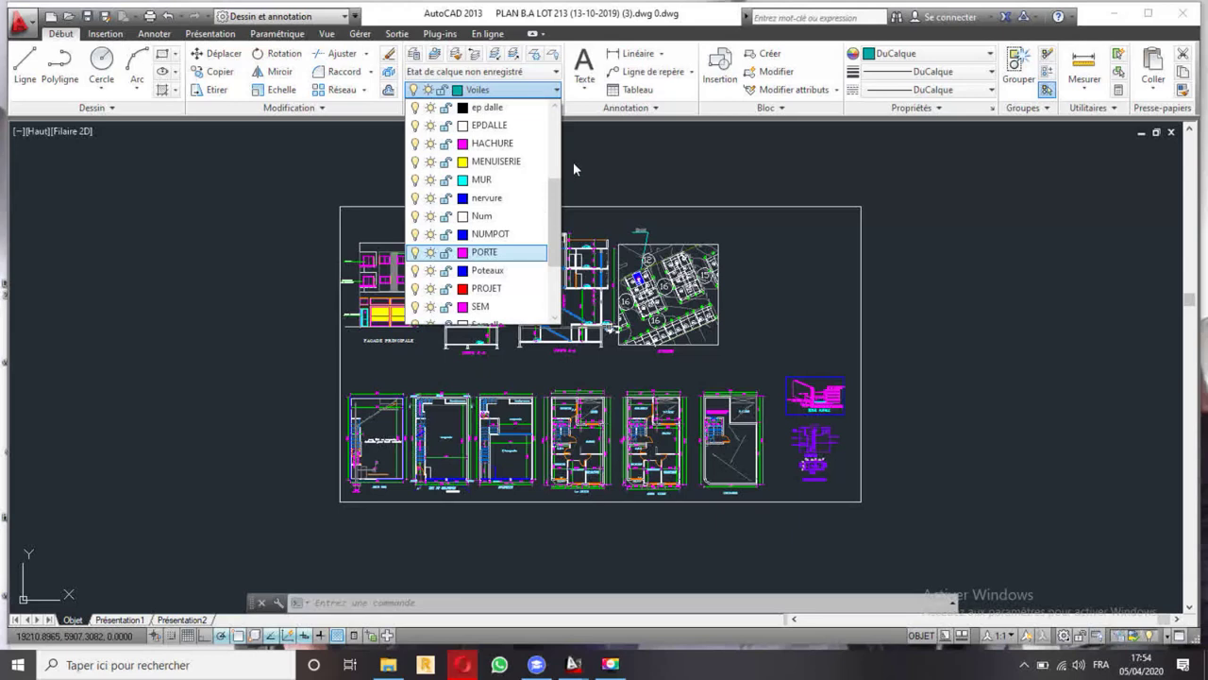
click(555, 178)
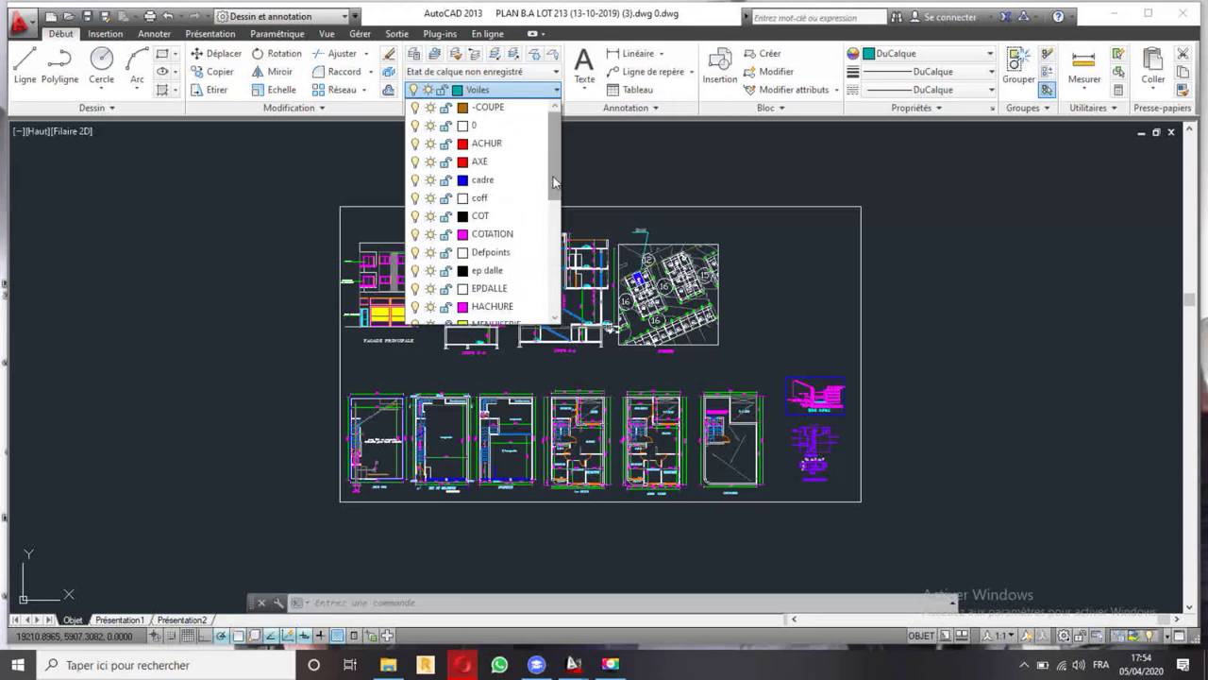
scroll(557, 189, down, 1)
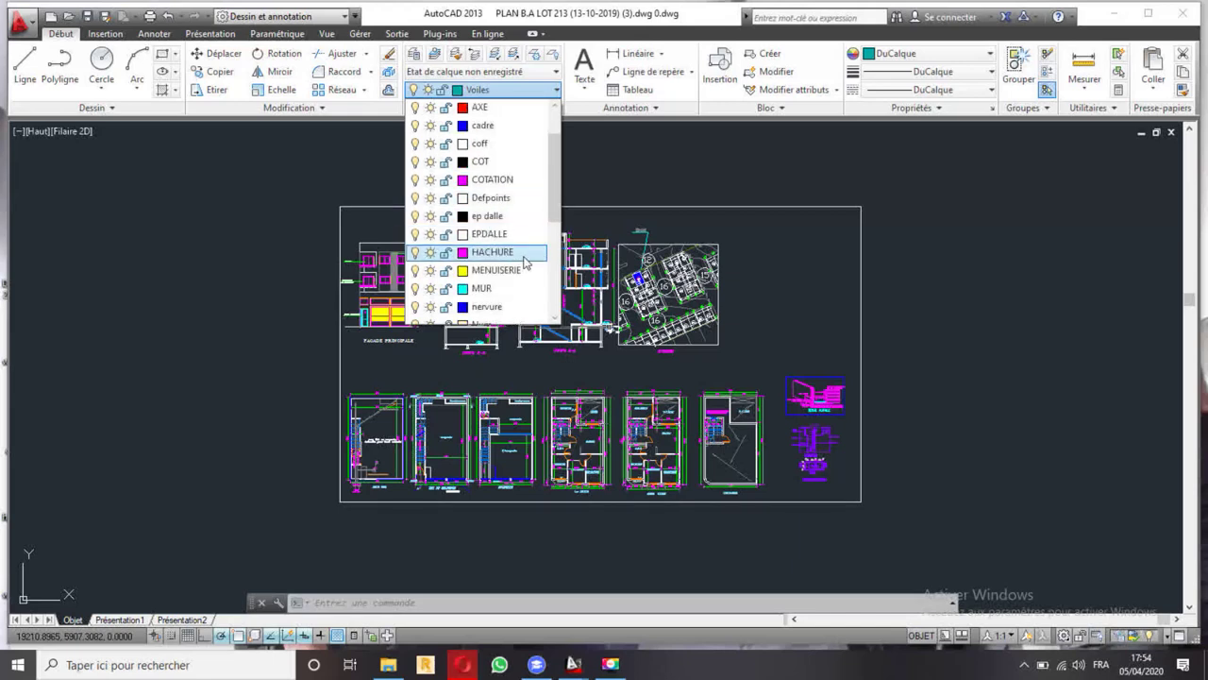
scroll(545, 243, down, 1)
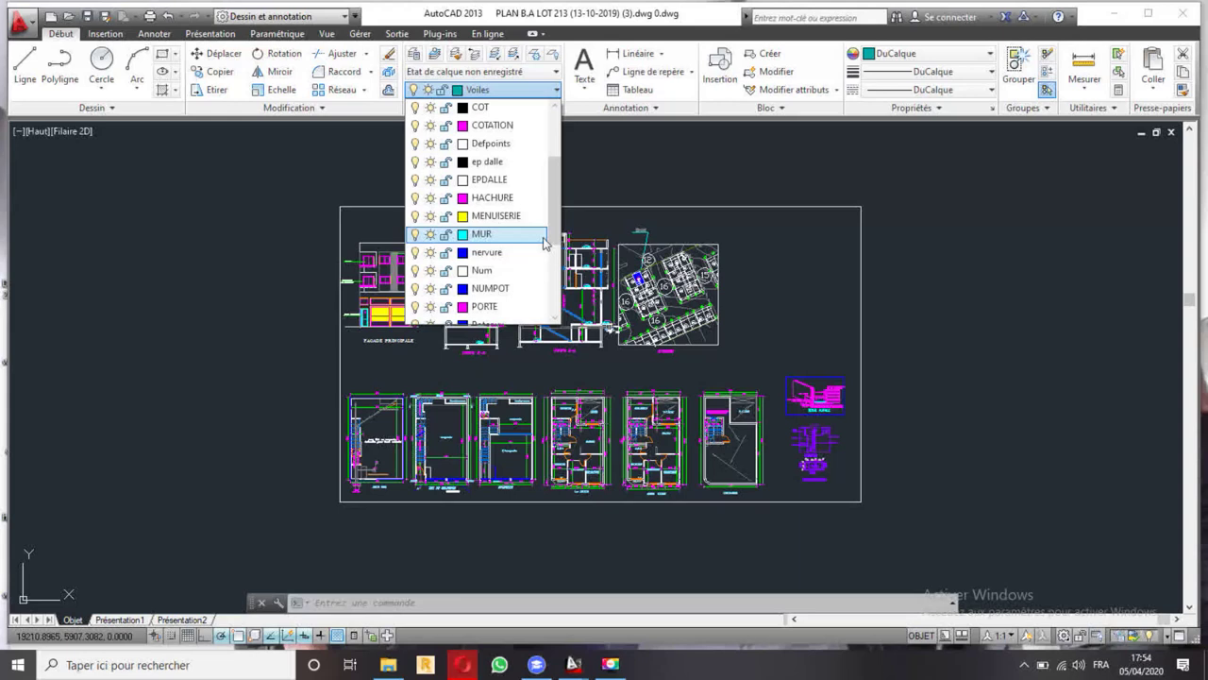
scroll(544, 239, down, 1)
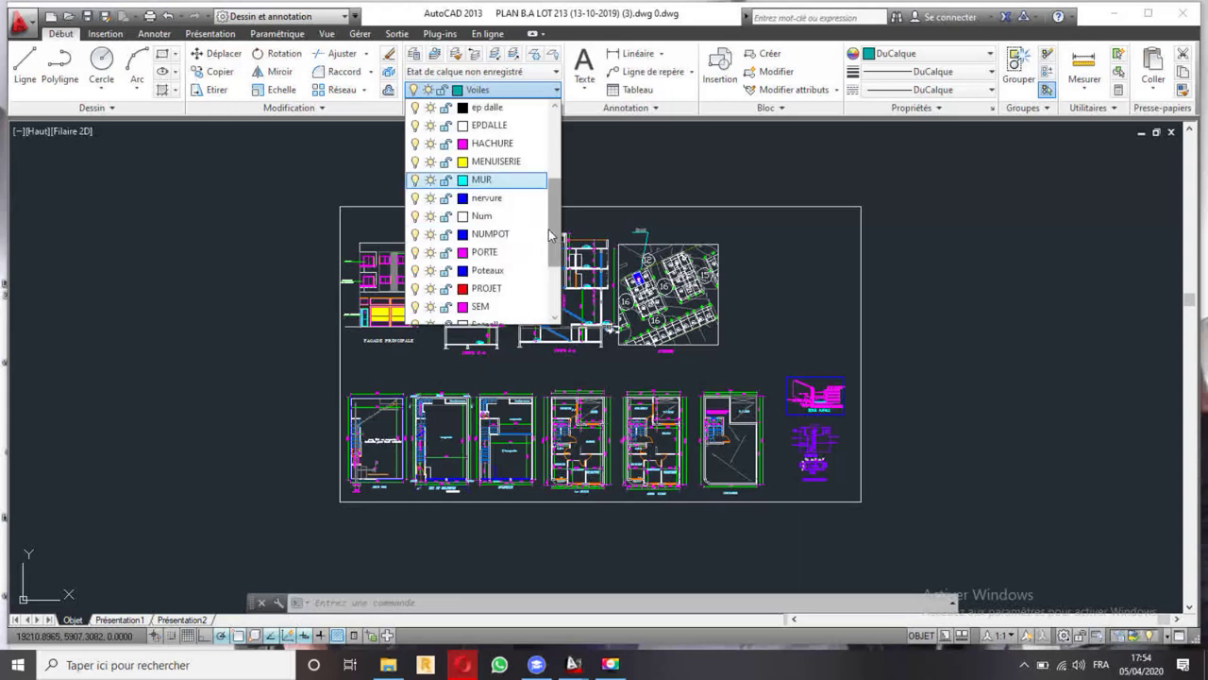
scroll(548, 247, down, 1)
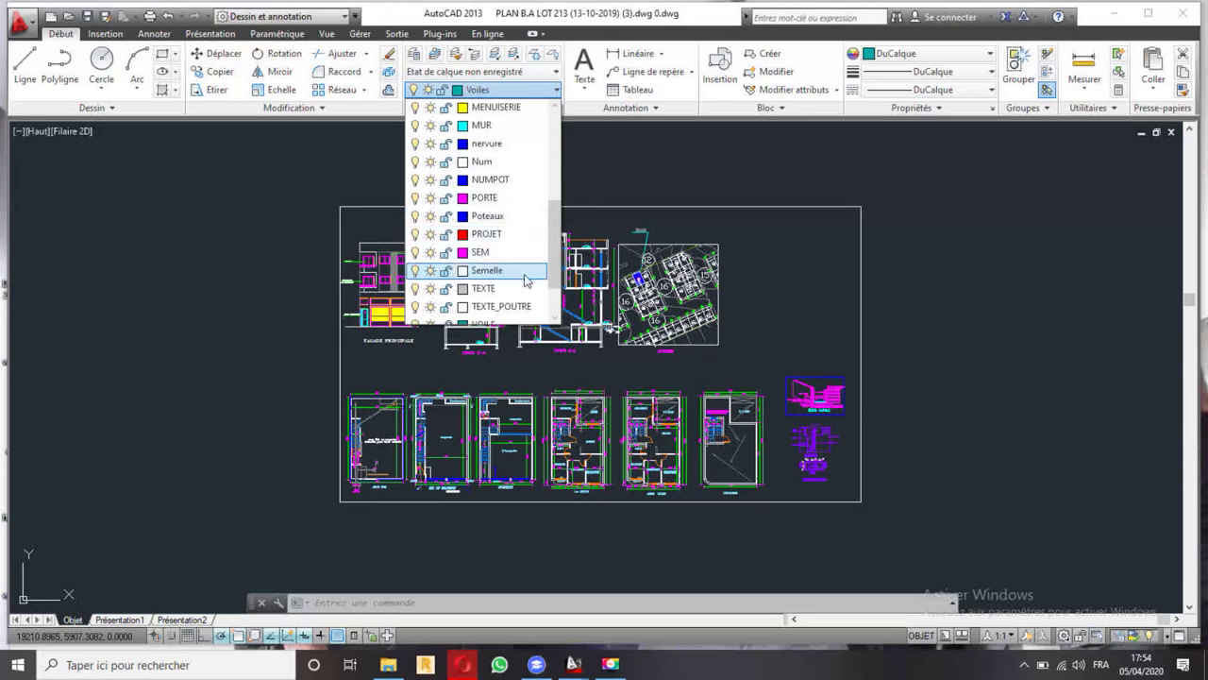
scroll(526, 280, down, 1)
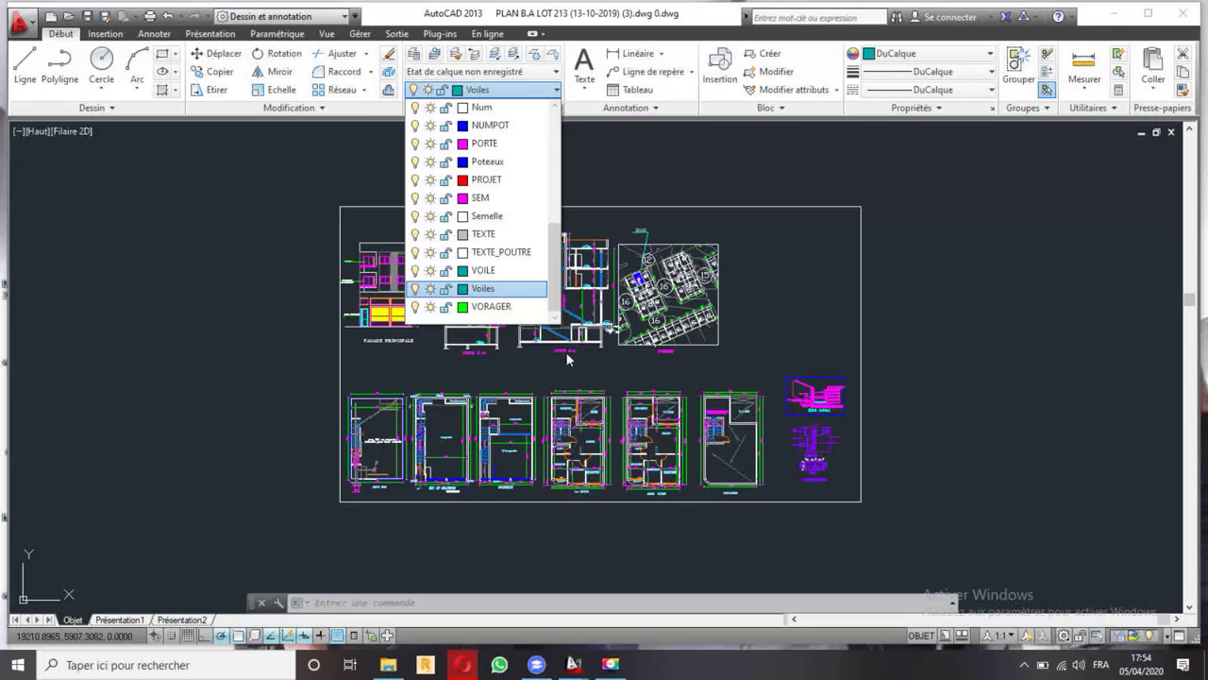
click(682, 178)
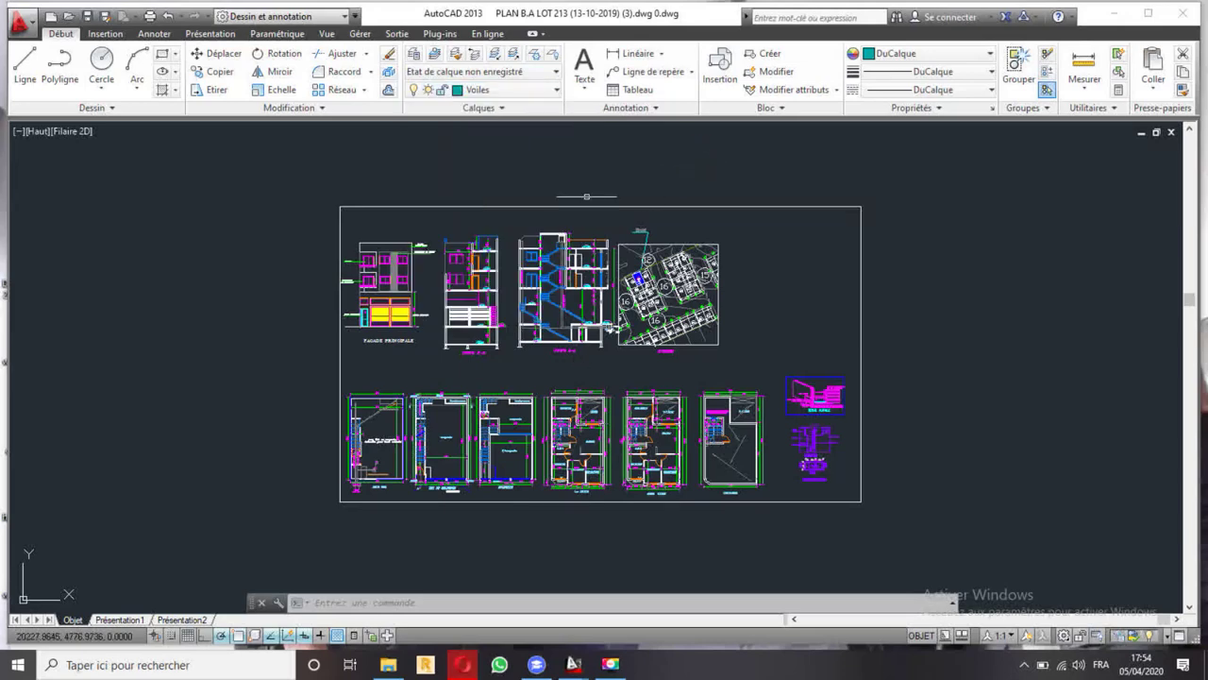
- Window-select the whole plan sheet and copy it to the right of the original
middle_drag(609, 326, 541, 315)
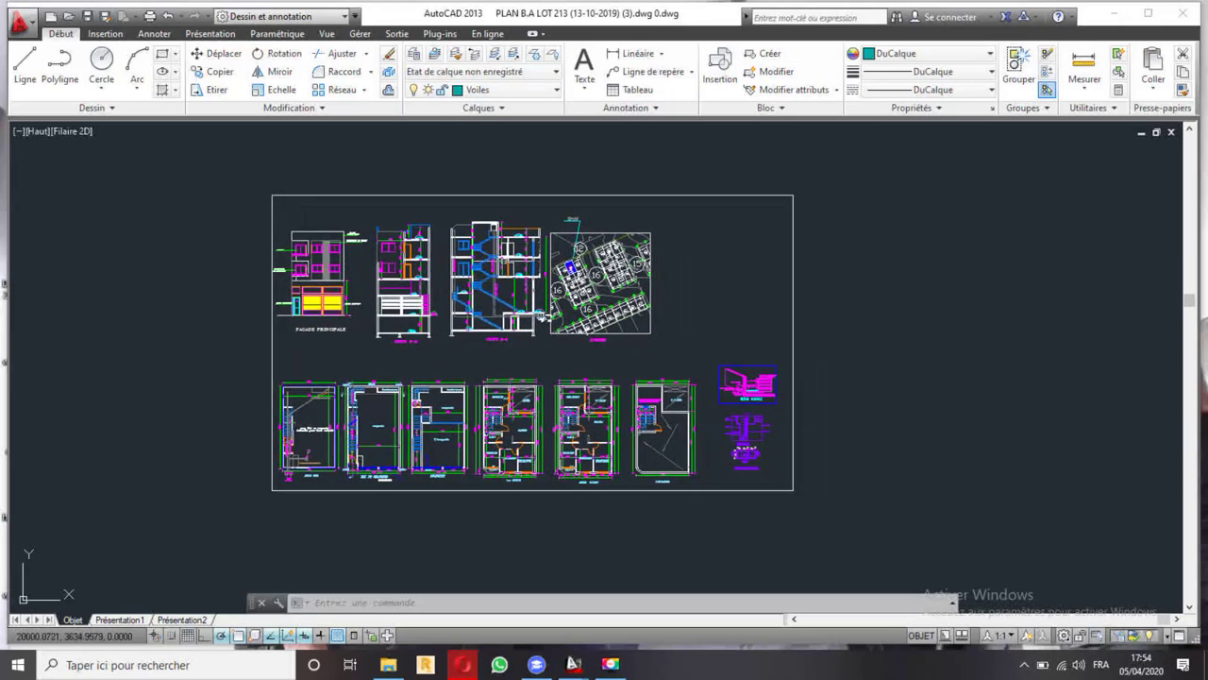
middle_drag(543, 316, 408, 310)
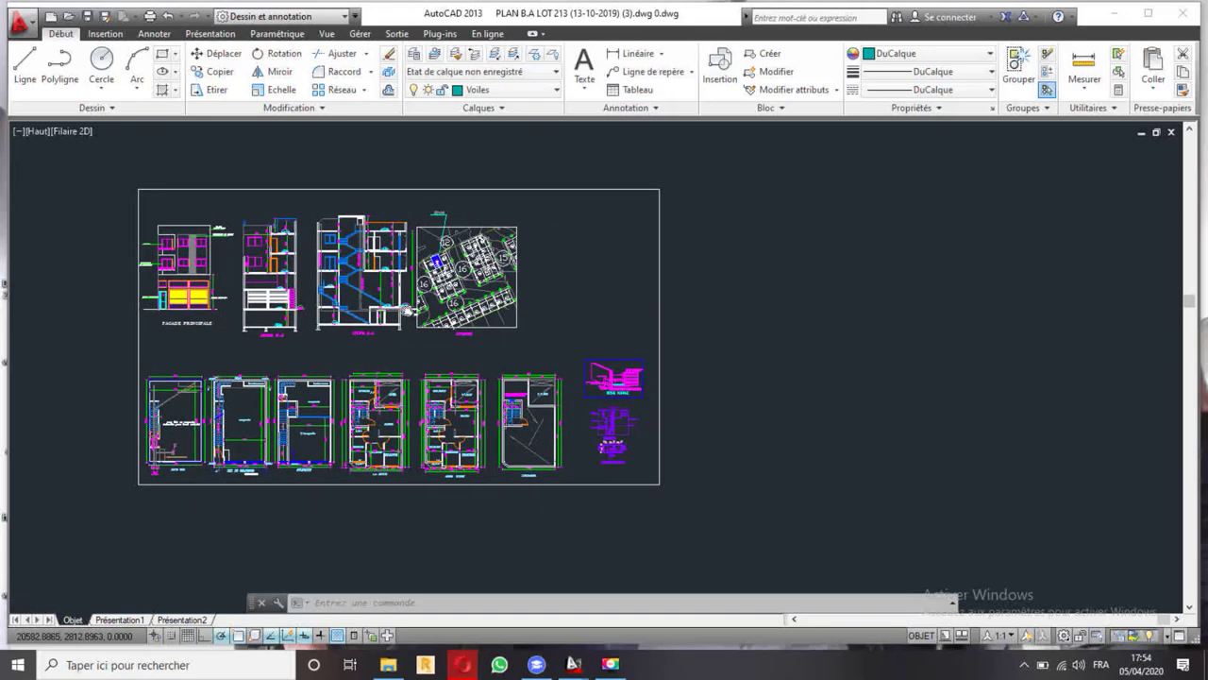
click(102, 157)
click(686, 502)
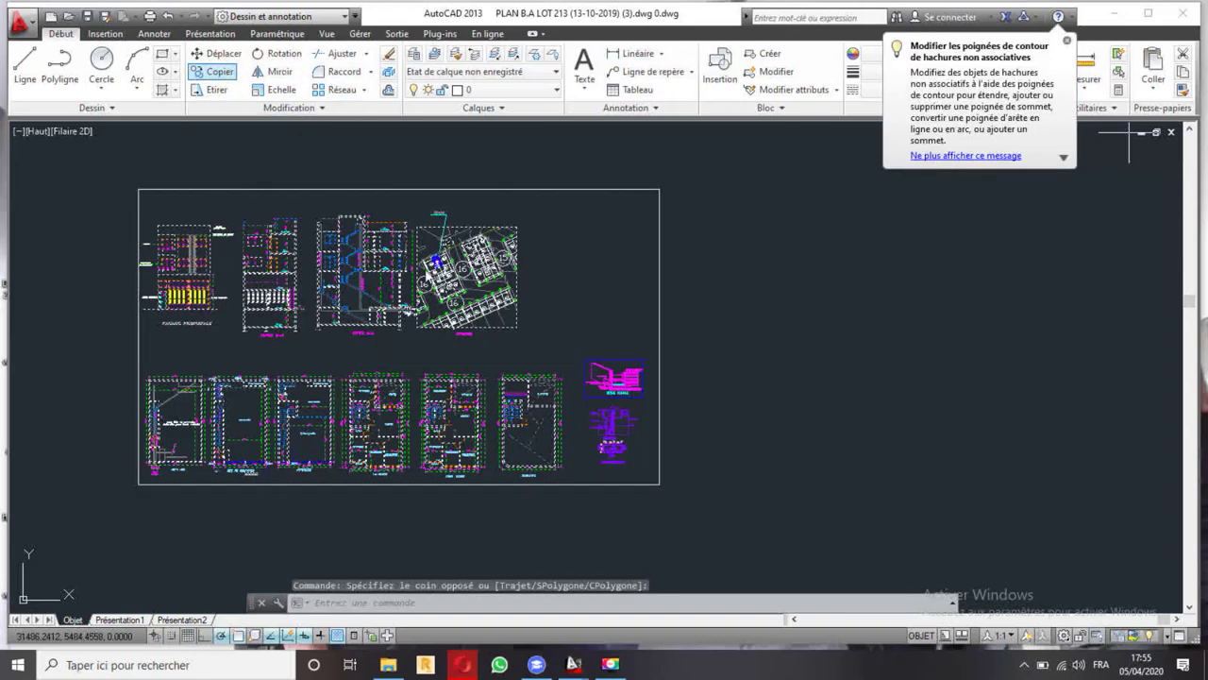
click(215, 72)
click(350, 369)
scroll(554, 413, down, 4)
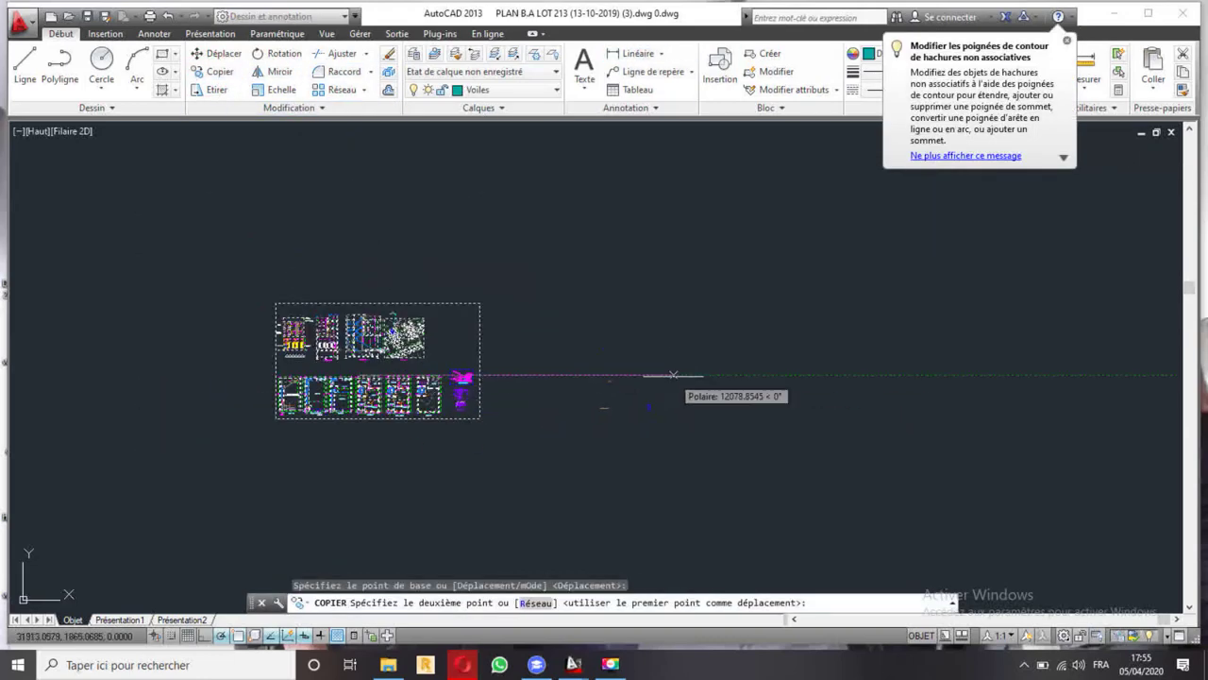
click(727, 375)
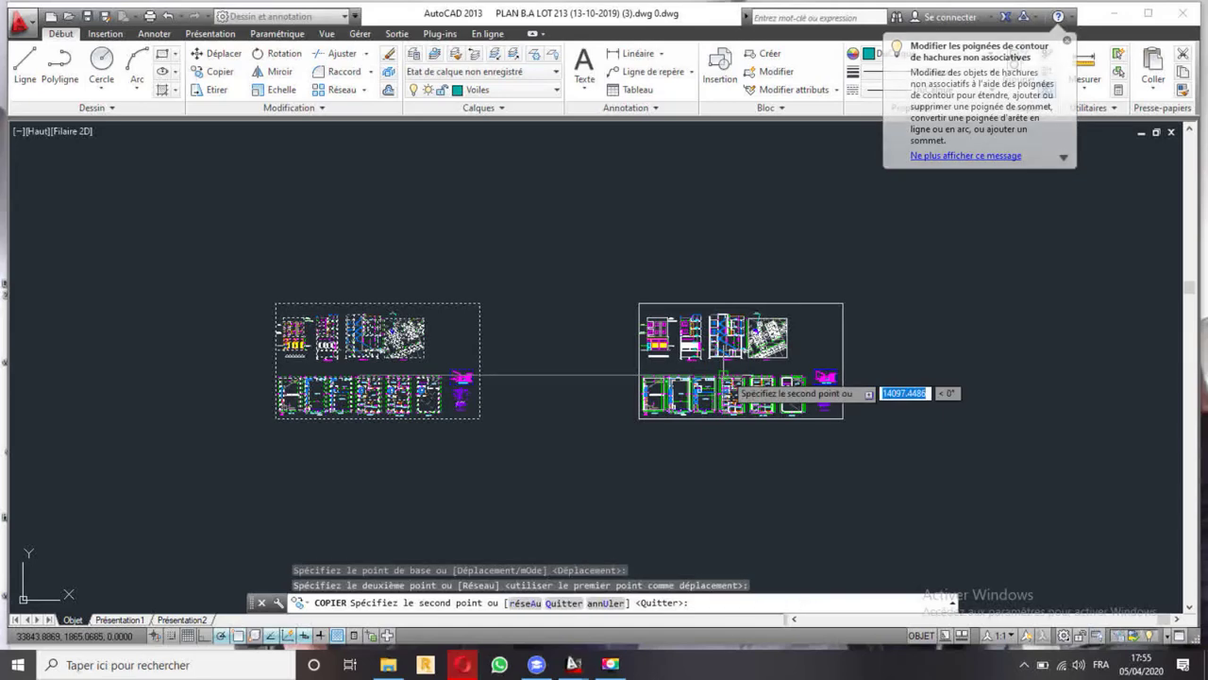
key(Escape)
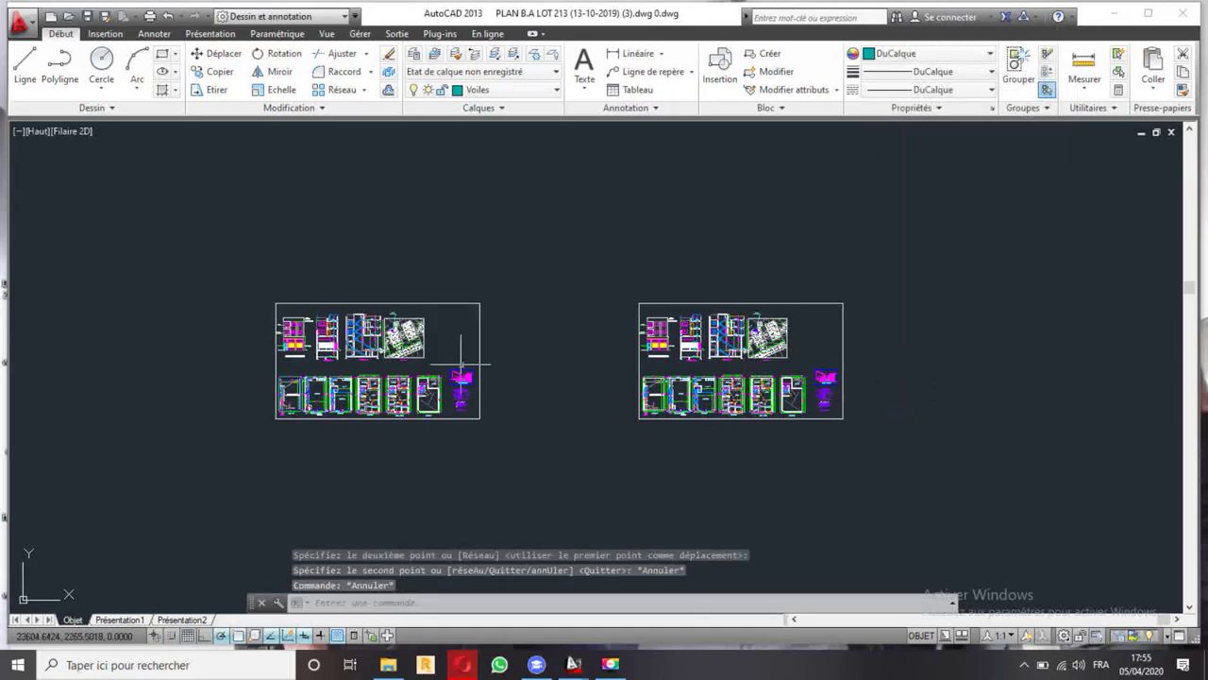
- Pan and zoom onto the copied sheet's row of floor plans
scroll(385, 364, up, 2)
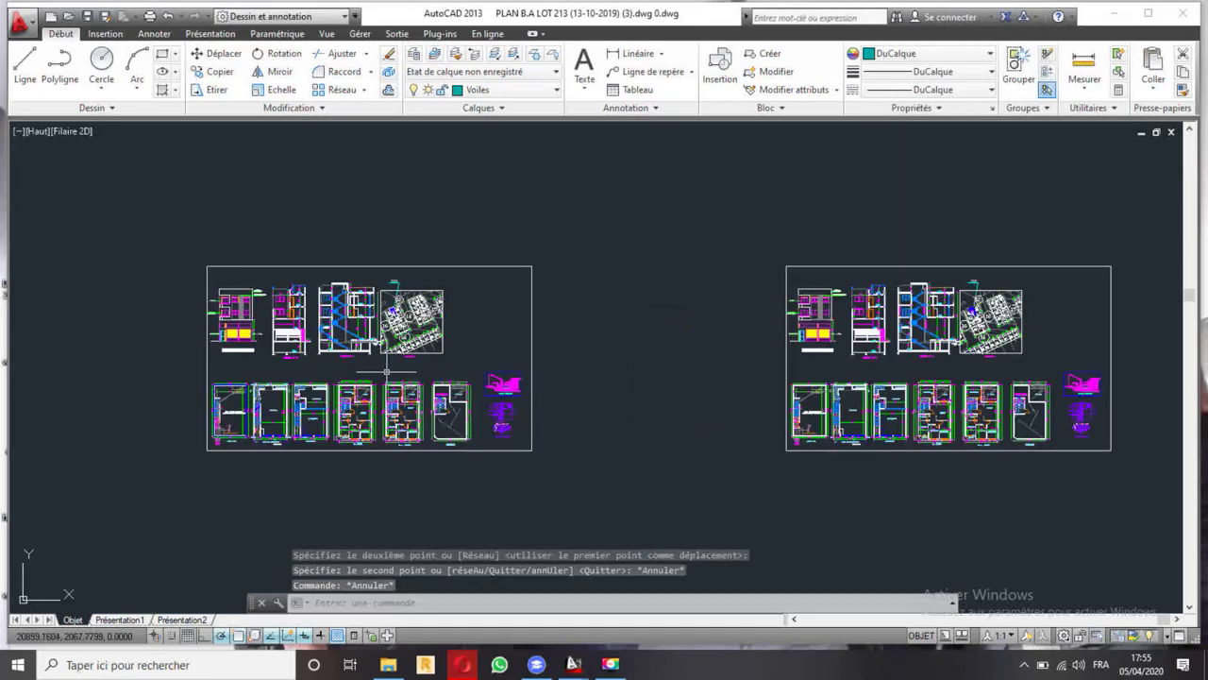
middle_drag(626, 400, 585, 400)
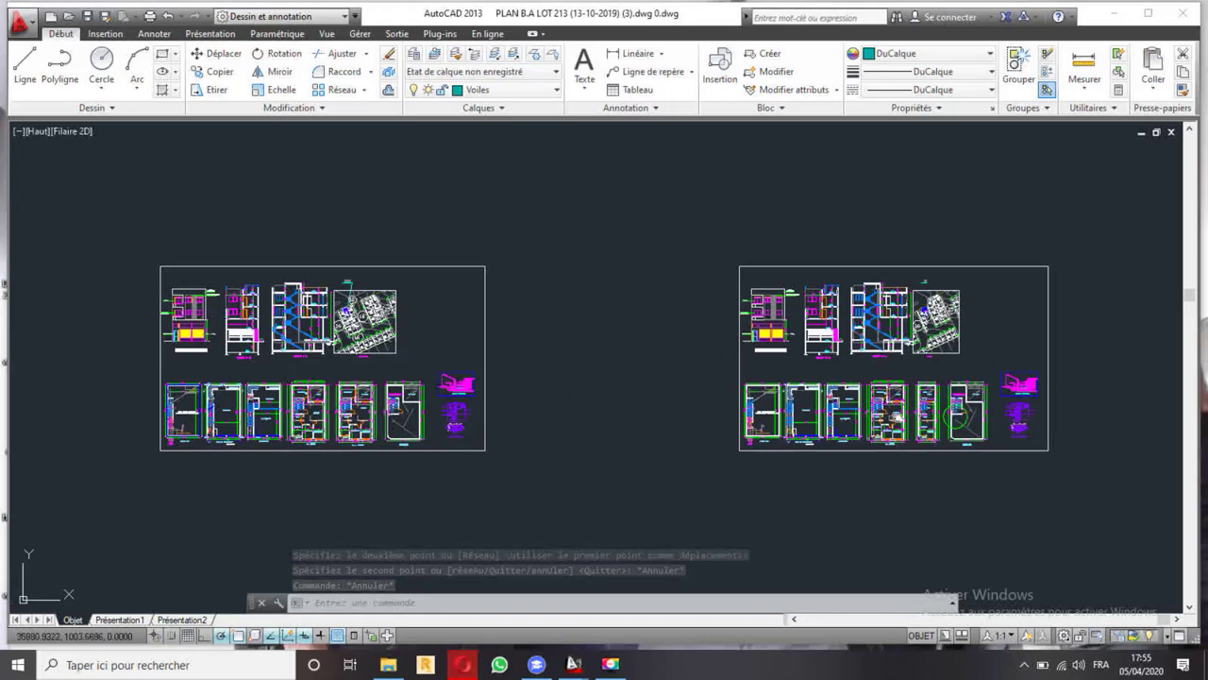
middle_drag(931, 406, 746, 406)
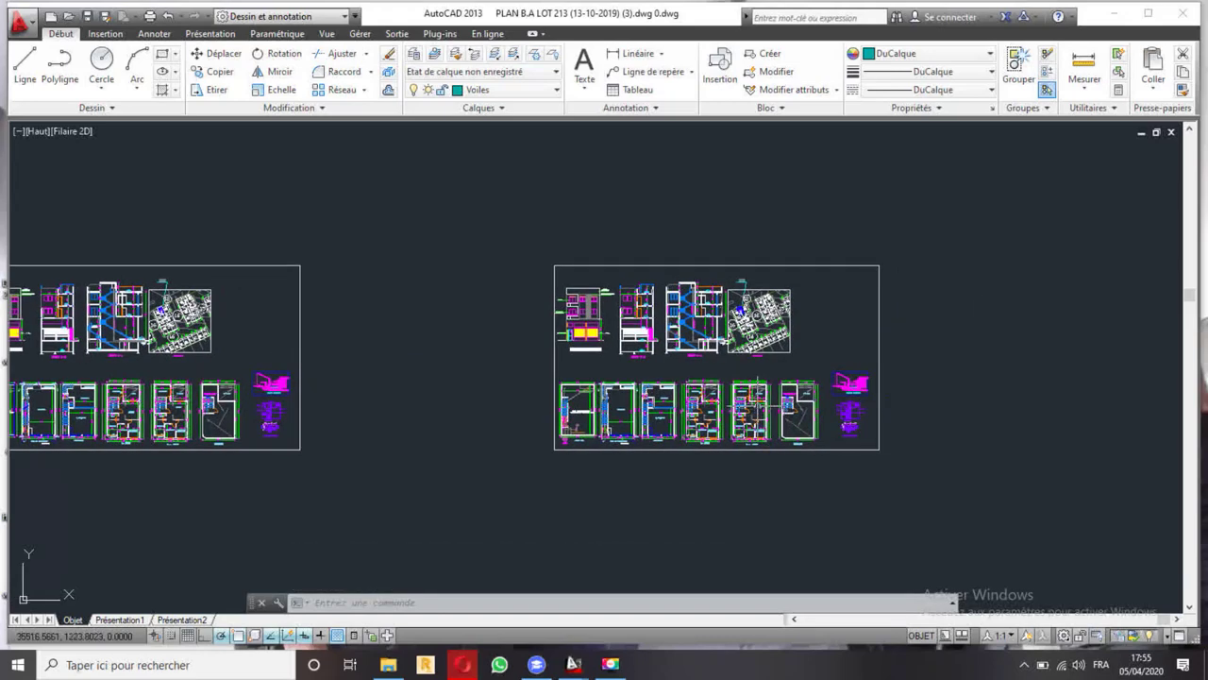
middle_drag(369, 358, 450, 348)
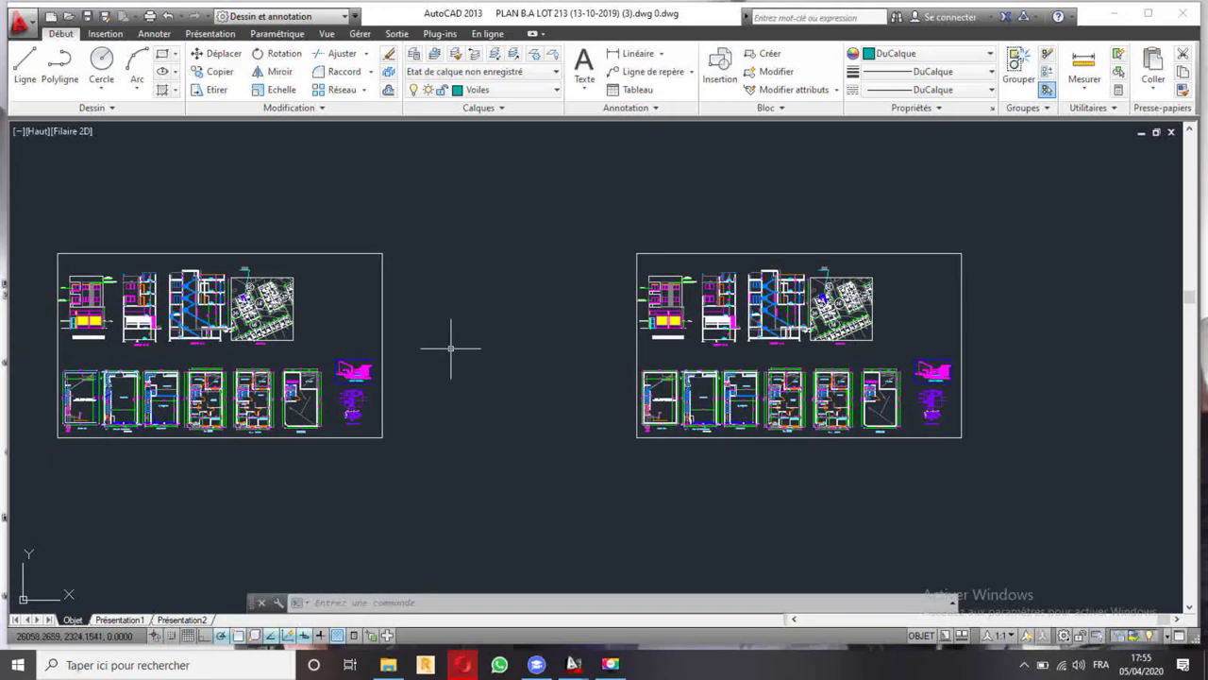
mouse_move(710, 429)
middle_down()
mouse_move(604, 387)
mouse_move(541, 389)
middle_up()
scroll(613, 377, up, 2)
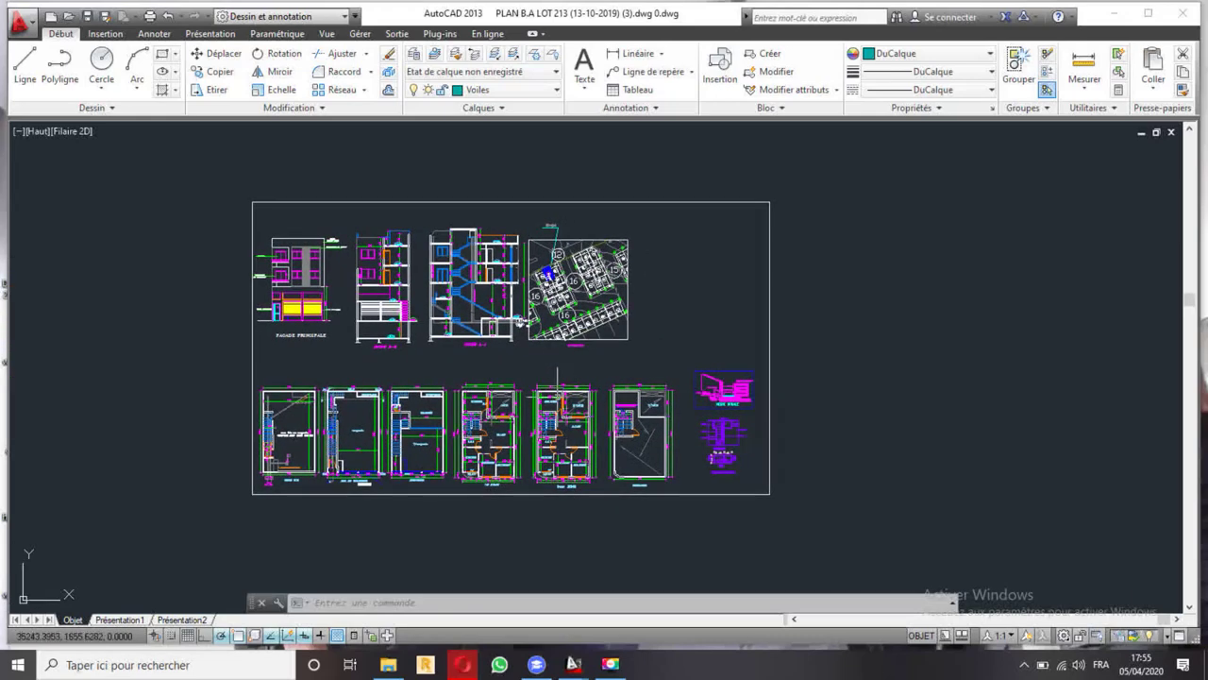
middle_drag(494, 501, 494, 424)
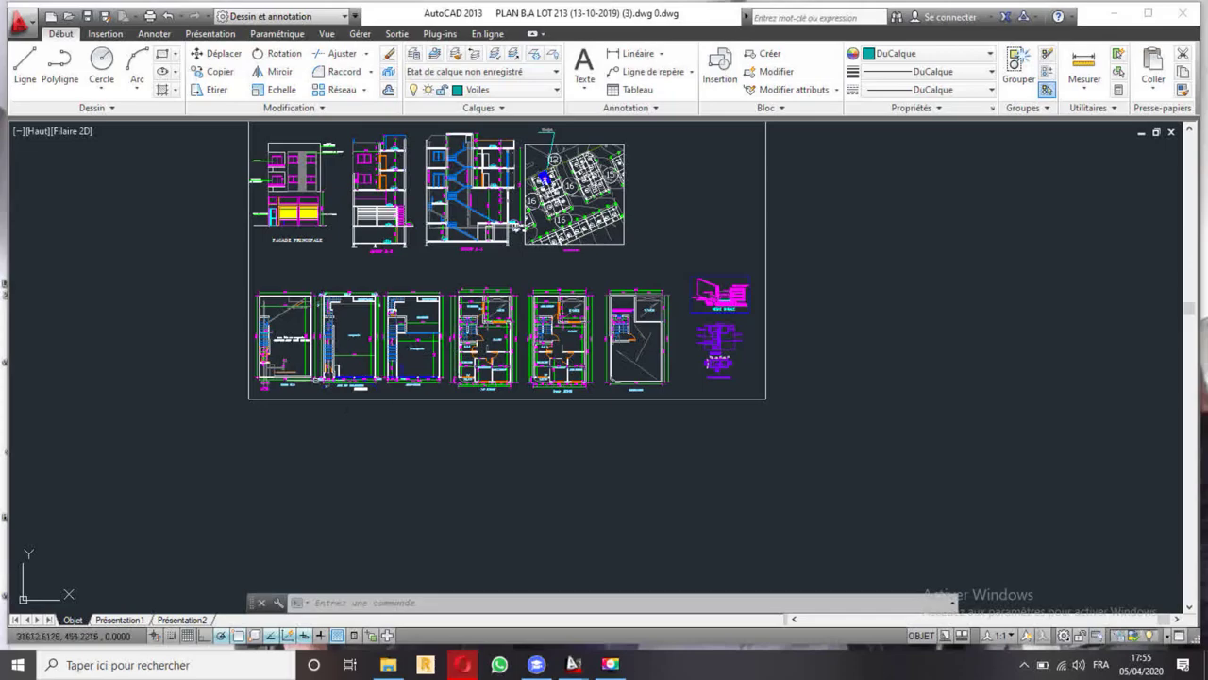
scroll(302, 330, up, 2)
scroll(277, 343, up, 1)
- Zoom into the 1er ETAGE plan and select the 200 dimension in the courtyard
middle_drag(794, 369, 626, 363)
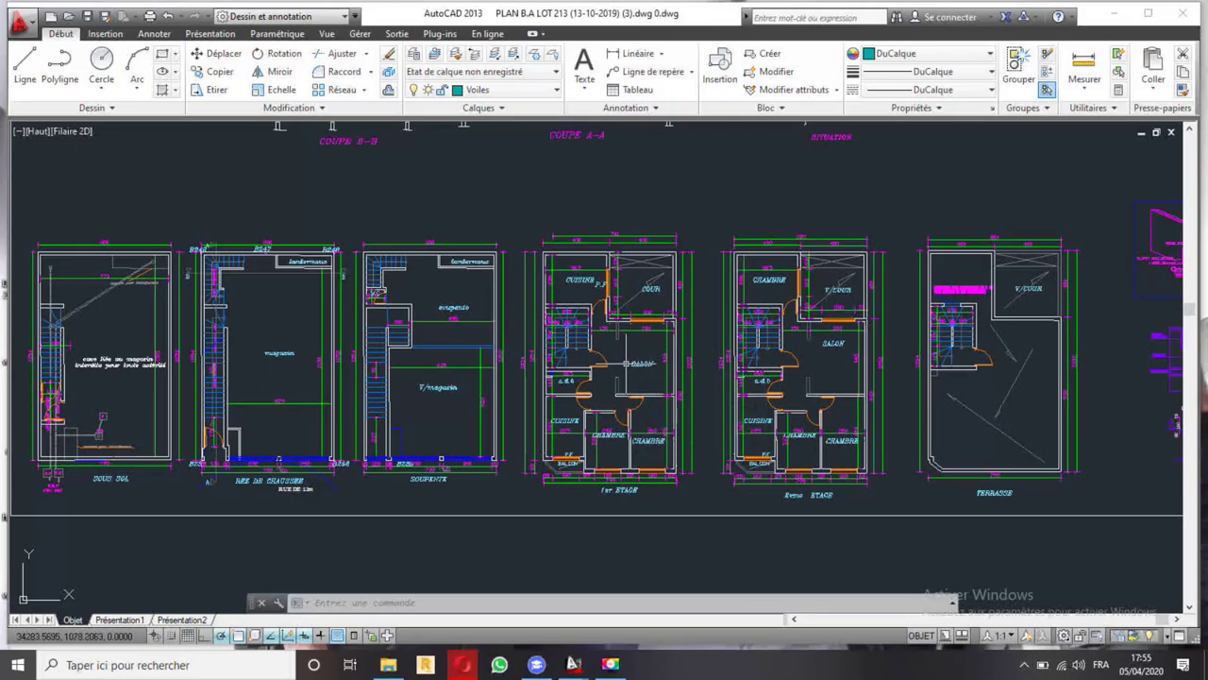
scroll(626, 363, up, 4)
scroll(630, 384, down, 2)
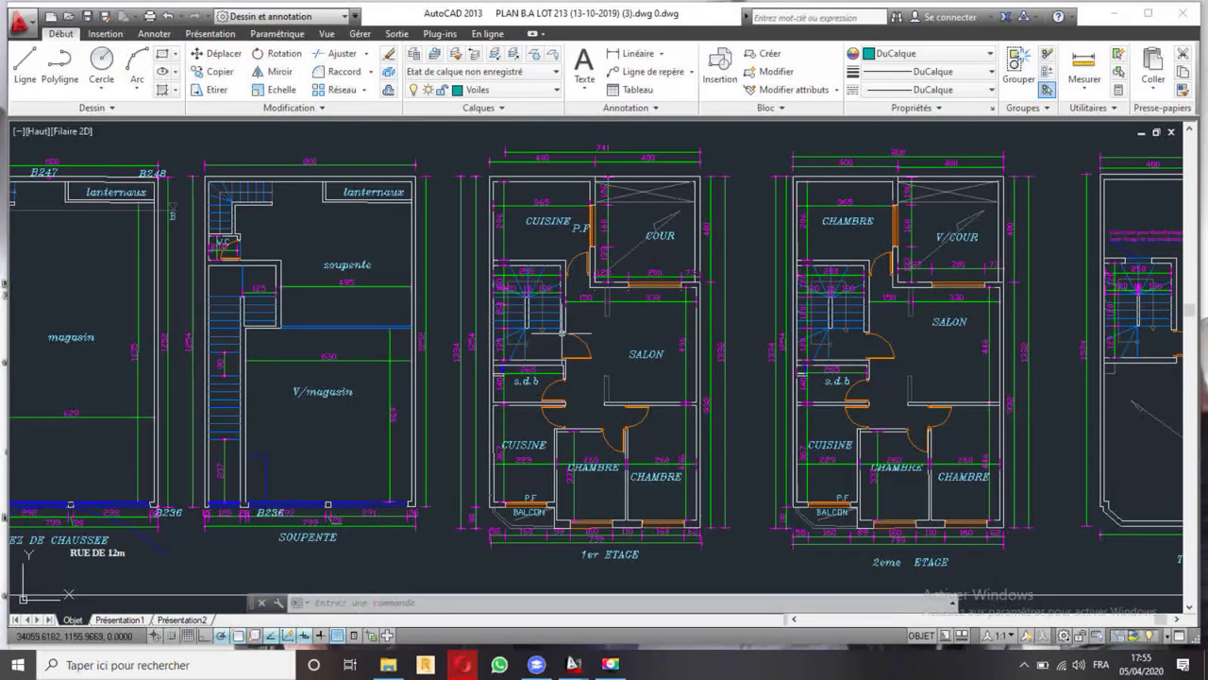
scroll(561, 333, down, 4)
scroll(762, 337, up, 2)
scroll(762, 335, up, 2)
scroll(722, 284, up, 2)
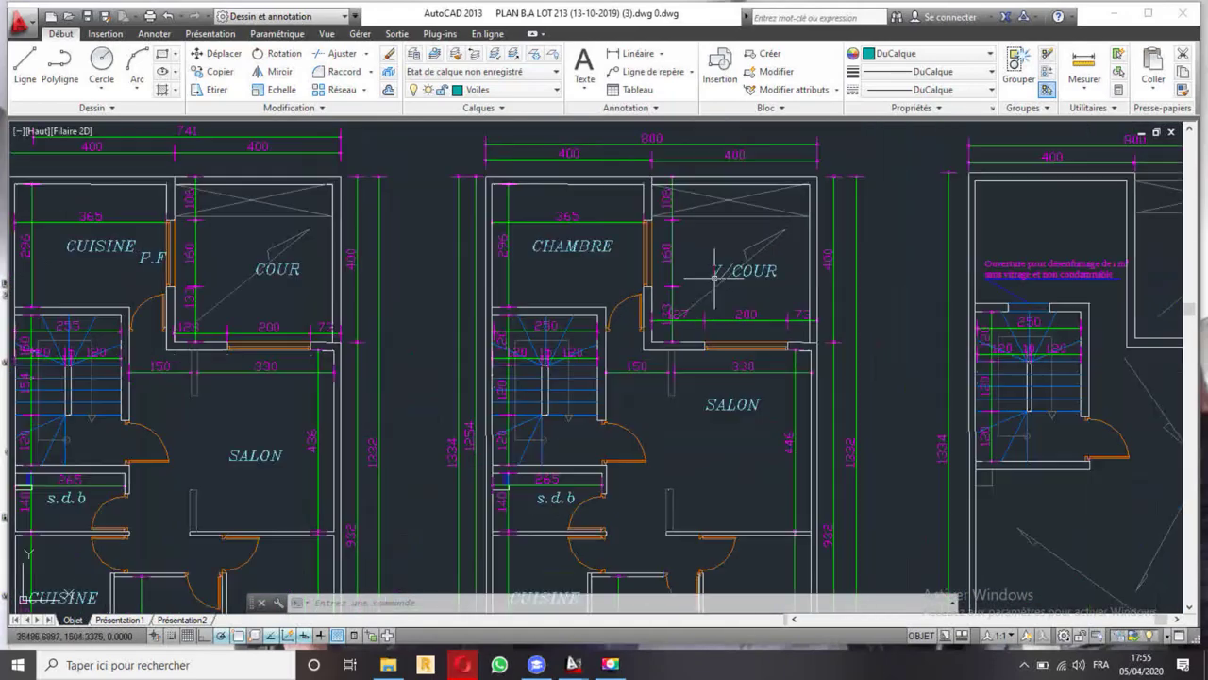
scroll(705, 329, up, 2)
click(727, 308)
click(714, 321)
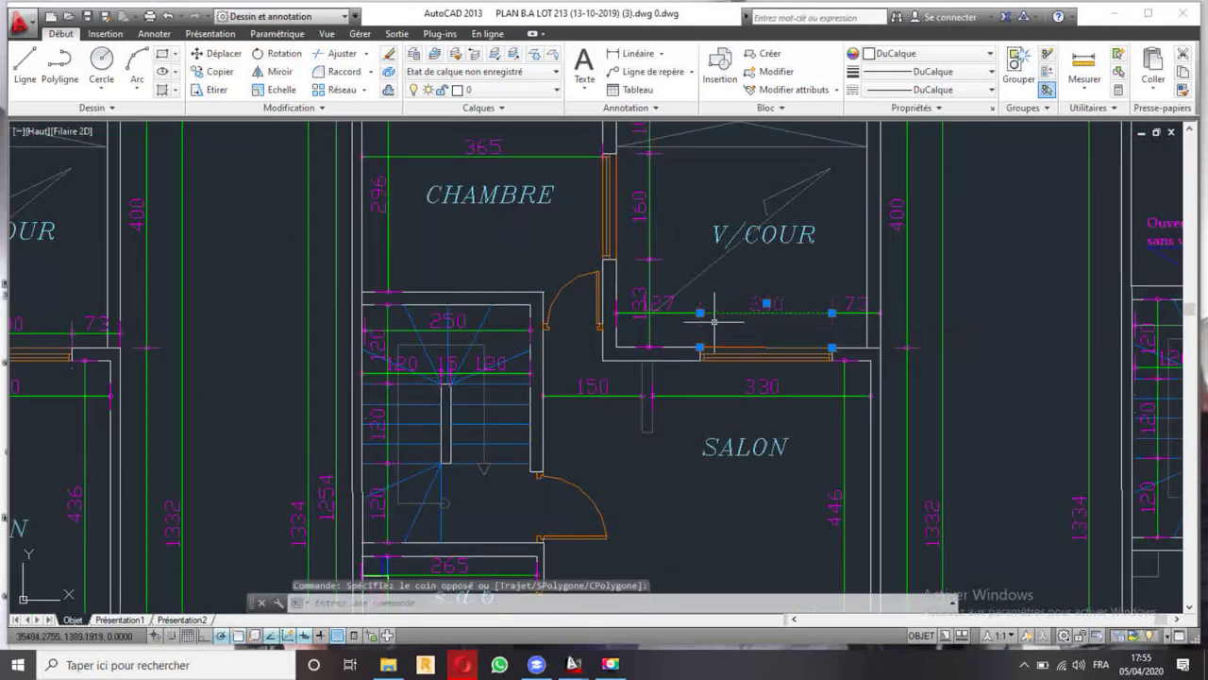
mouse_move(725, 308)
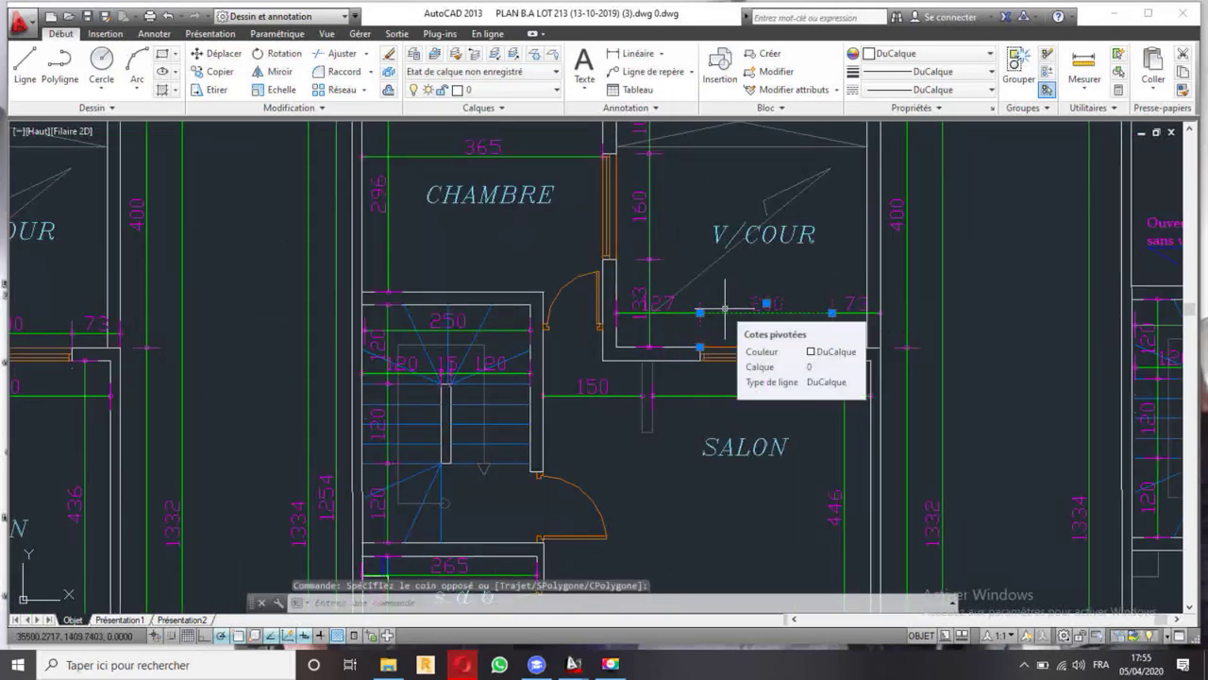
- Select all dimensions similar to the courtyard 200 dimension with Sélection similaire
right_click(725, 307)
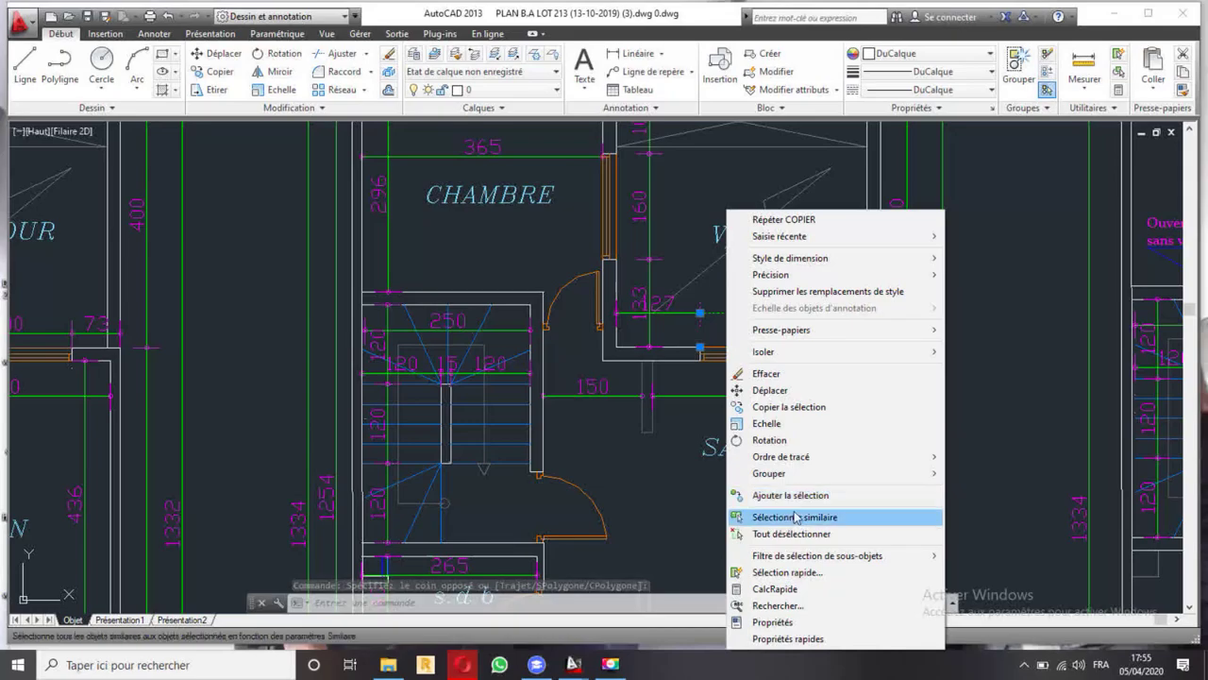
click(795, 516)
scroll(621, 322, down, 5)
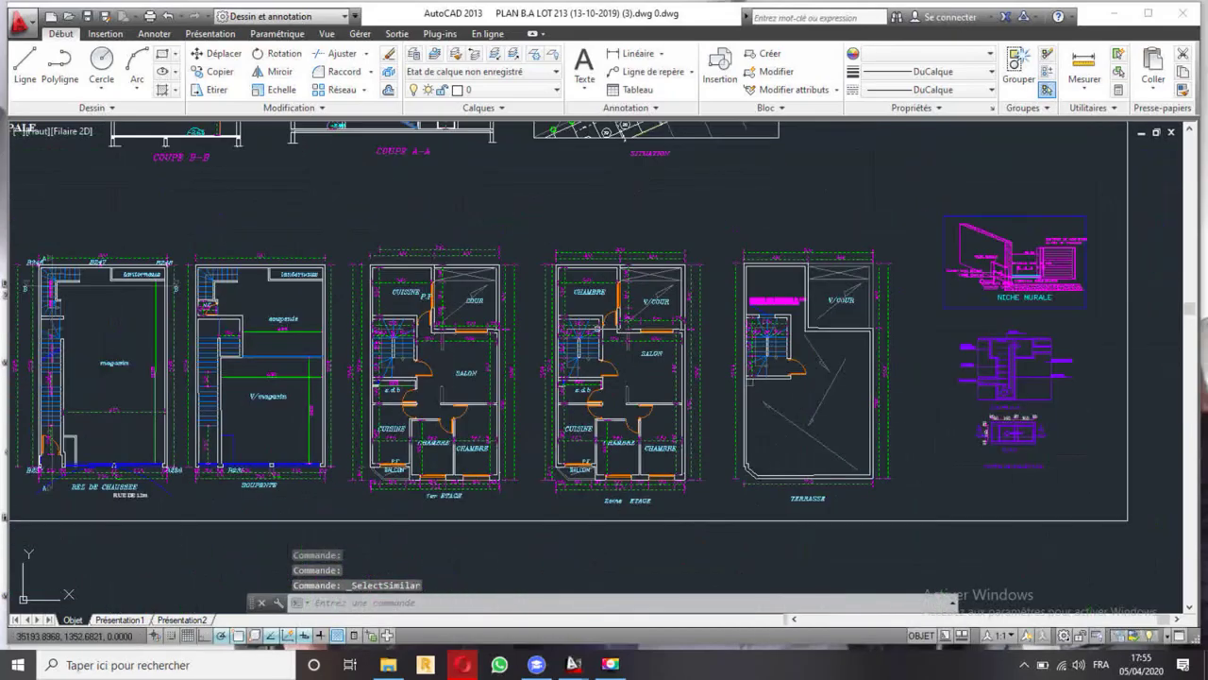
middle_drag(621, 322, 703, 302)
scroll(702, 302, down, 4)
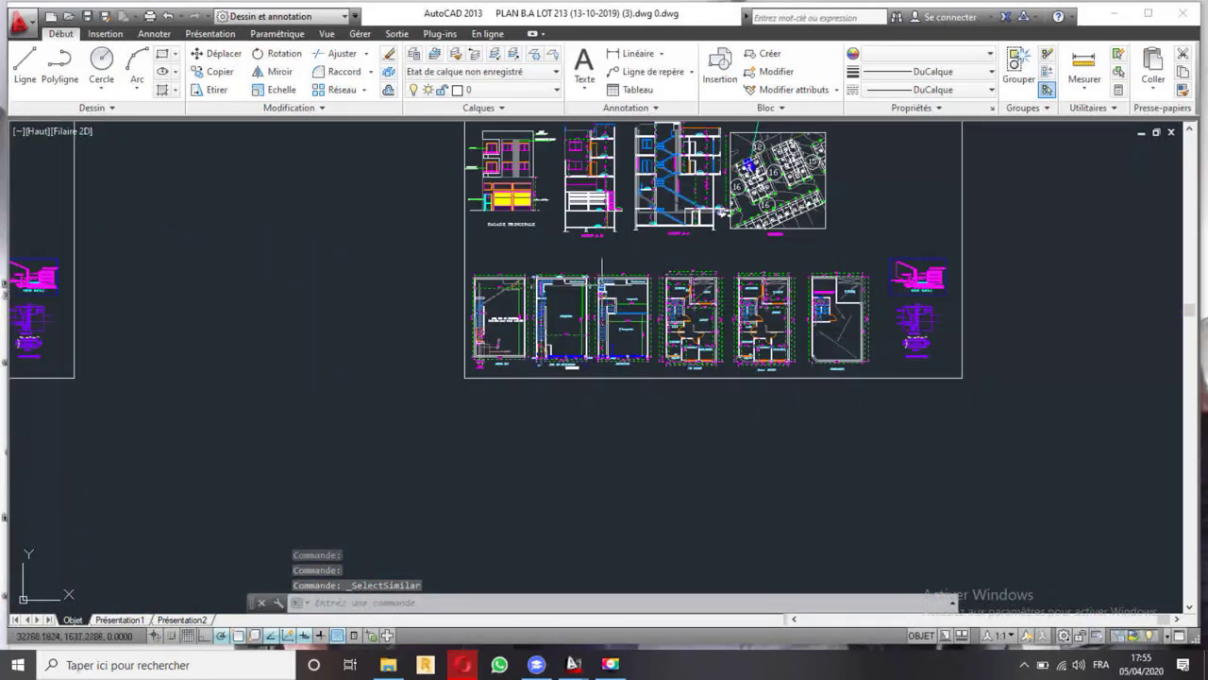
scroll(547, 270, down, 2)
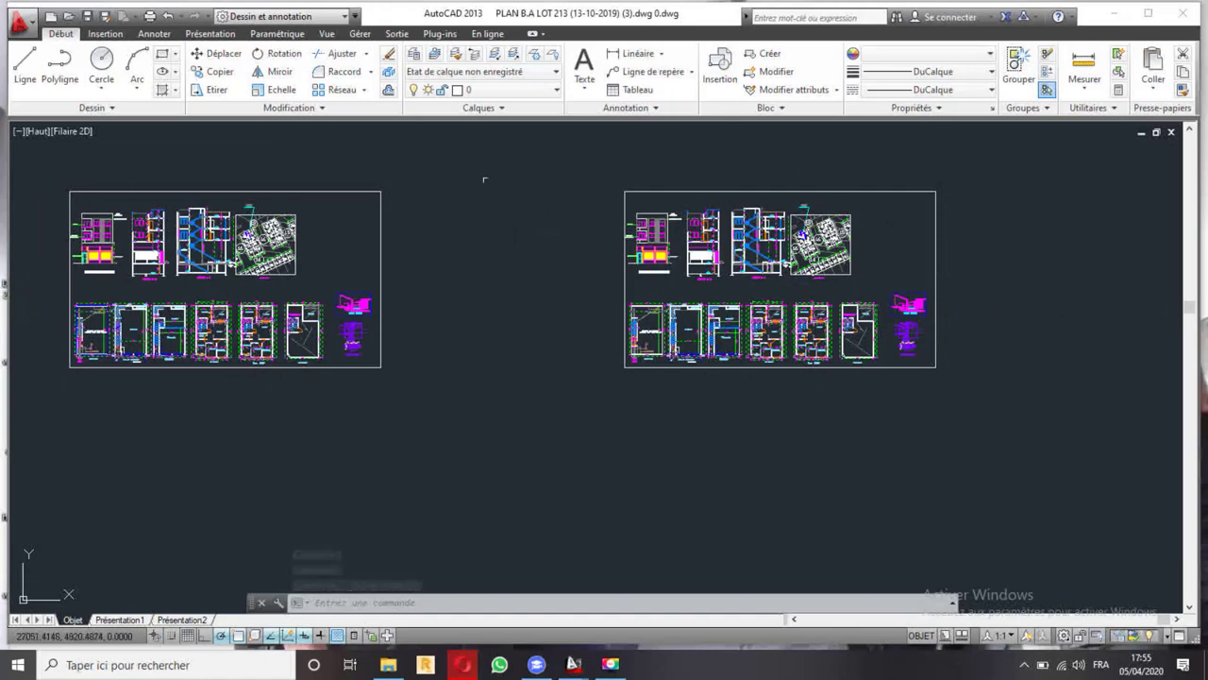
- Window-select the left drawing frame and bring the lower floor plans to mid-screen
drag(464, 155, 34, 393)
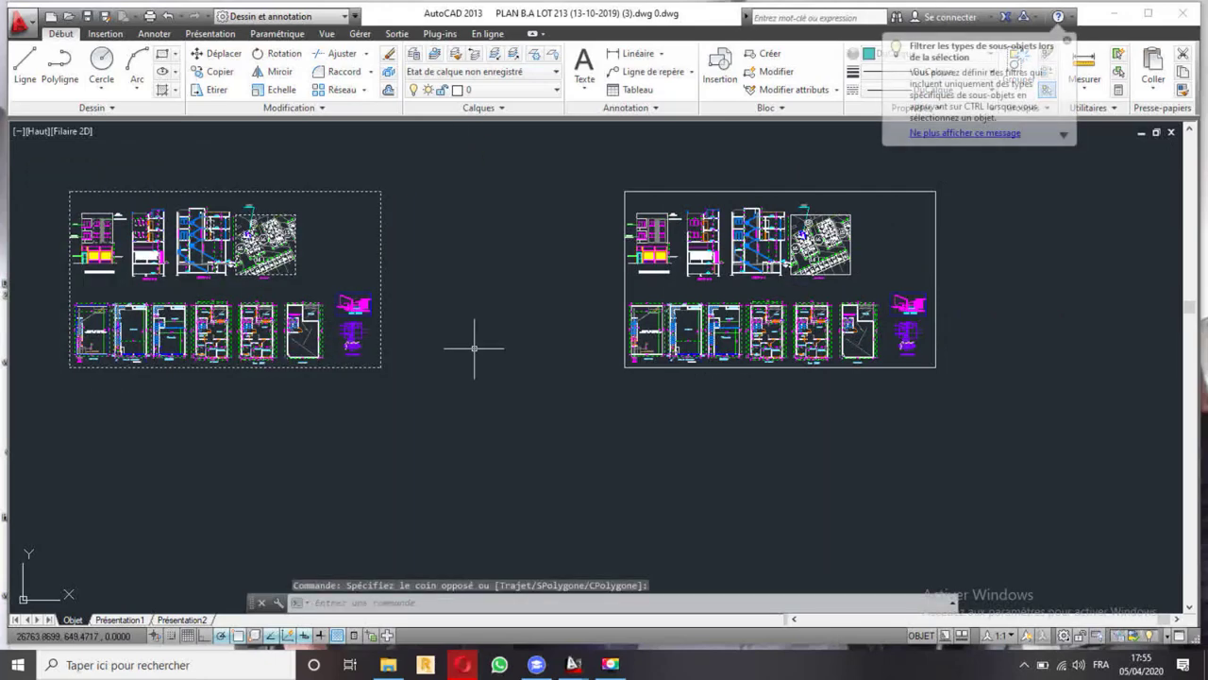
click(43, 418)
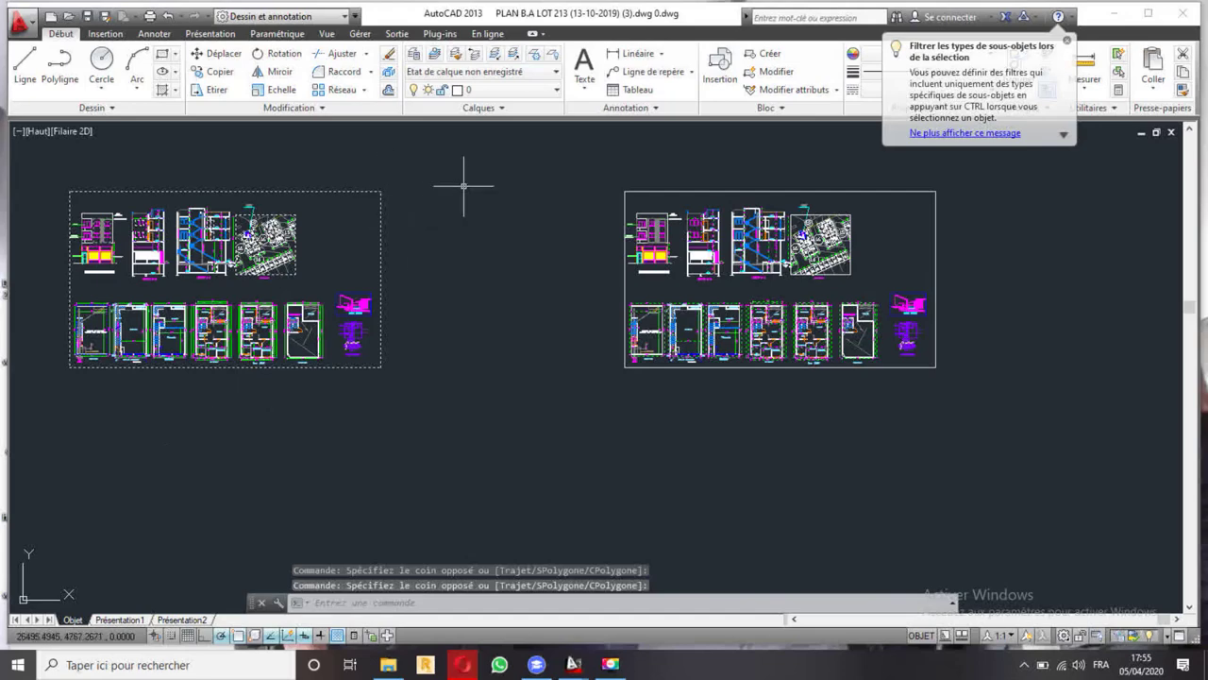
scroll(652, 338, up, 3)
scroll(652, 338, down, 5)
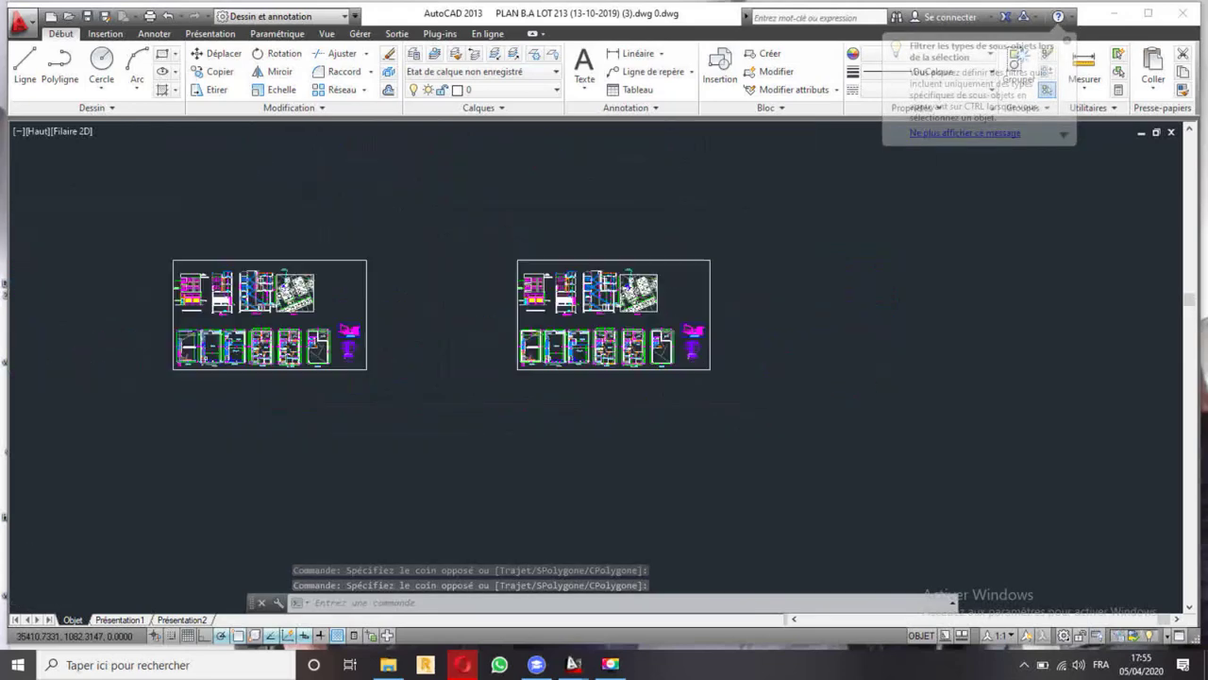
scroll(651, 345, down, 6)
scroll(642, 363, up, 6)
scroll(595, 359, up, 6)
scroll(545, 355, up, 1)
scroll(547, 354, up, 1)
scroll(552, 353, up, 1)
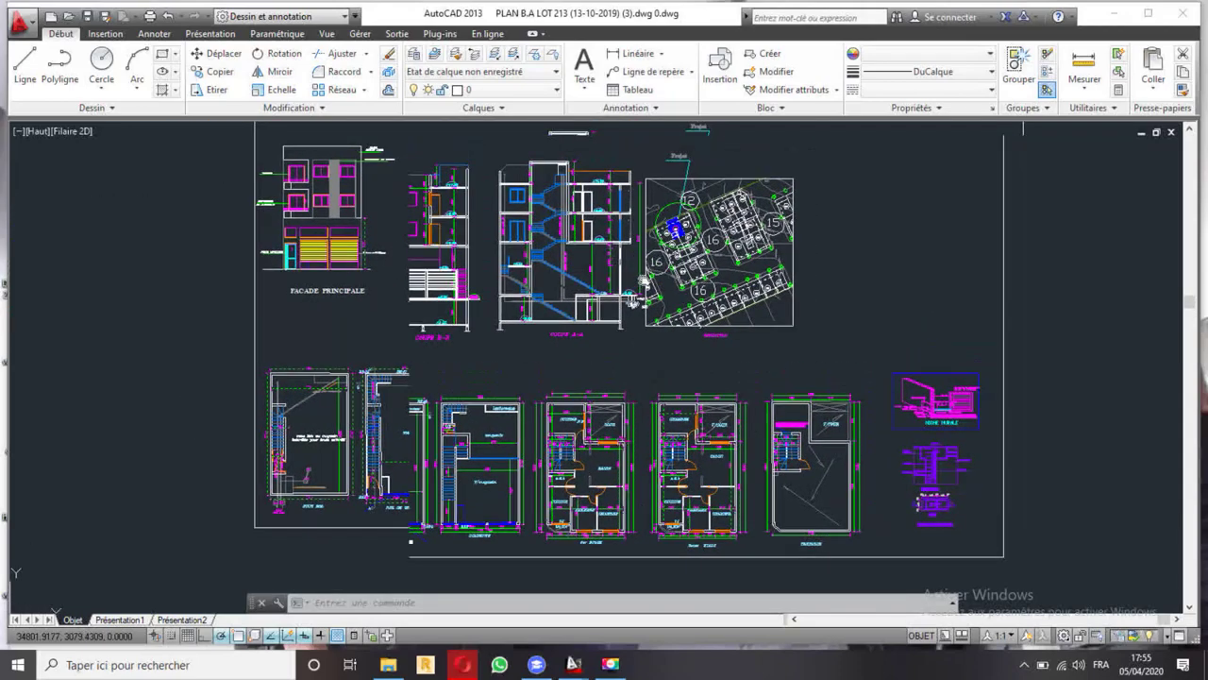
scroll(556, 351, down, 3)
middle_drag(556, 351, 635, 244)
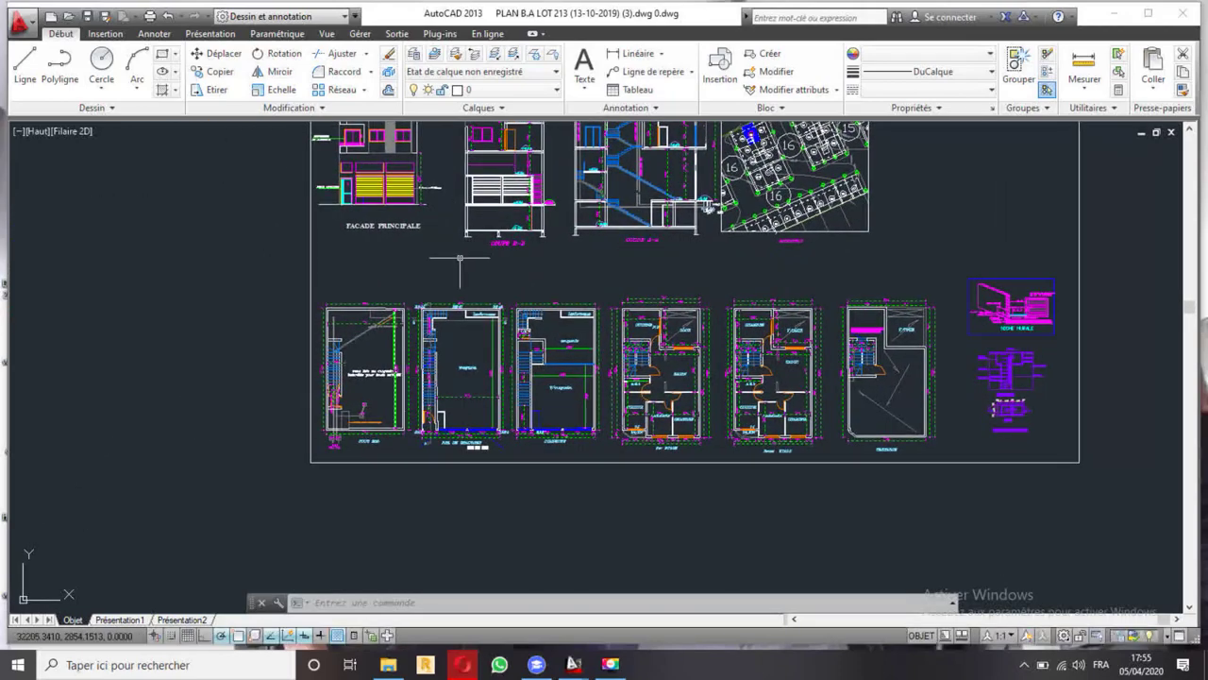
- Move the selected dimensions onto the COTATION layer and switch that layer off
click(494, 91)
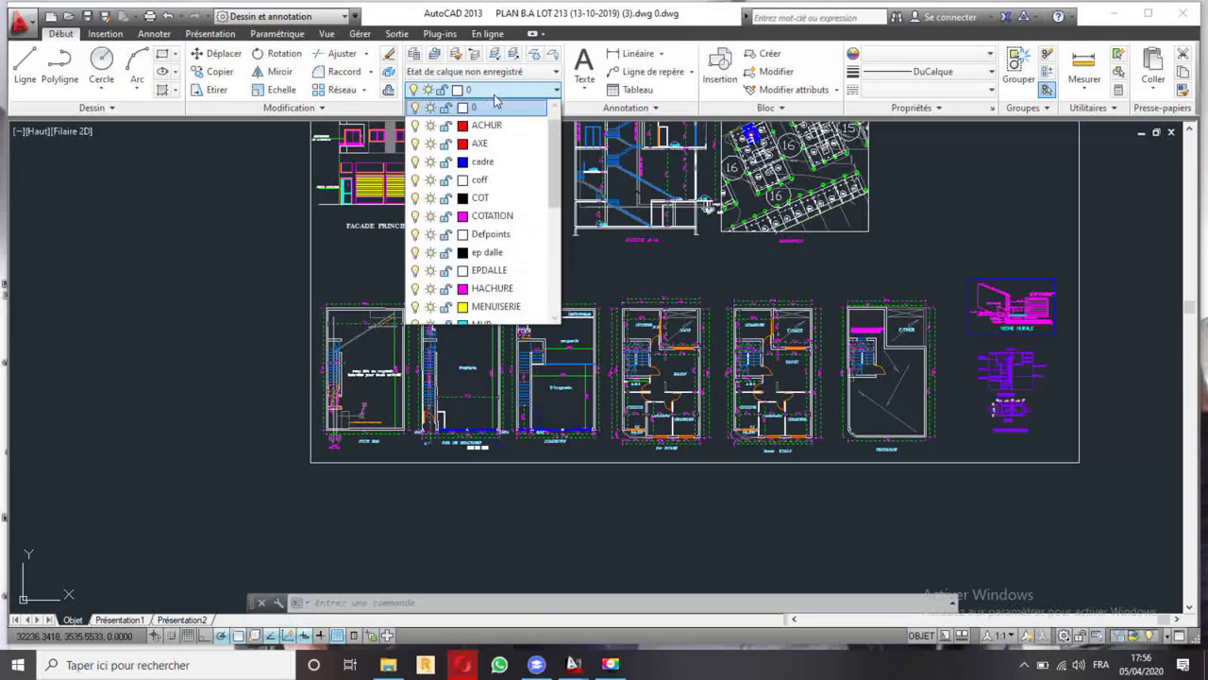
click(512, 217)
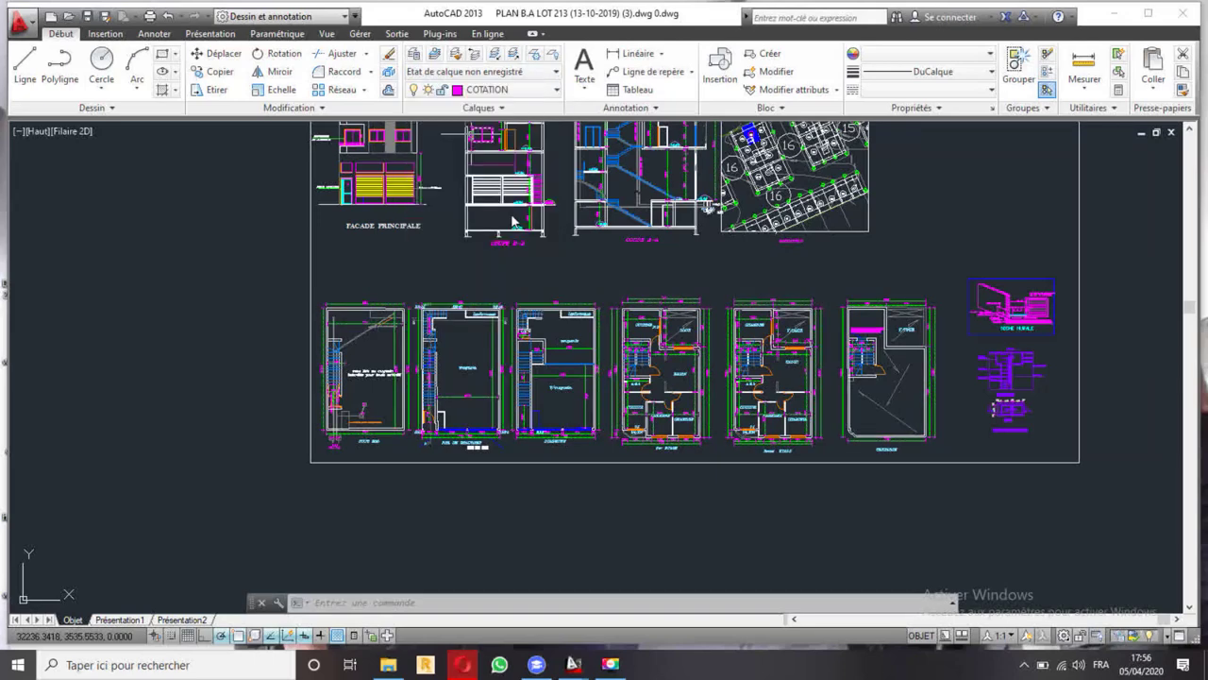
middle_drag(696, 353, 602, 336)
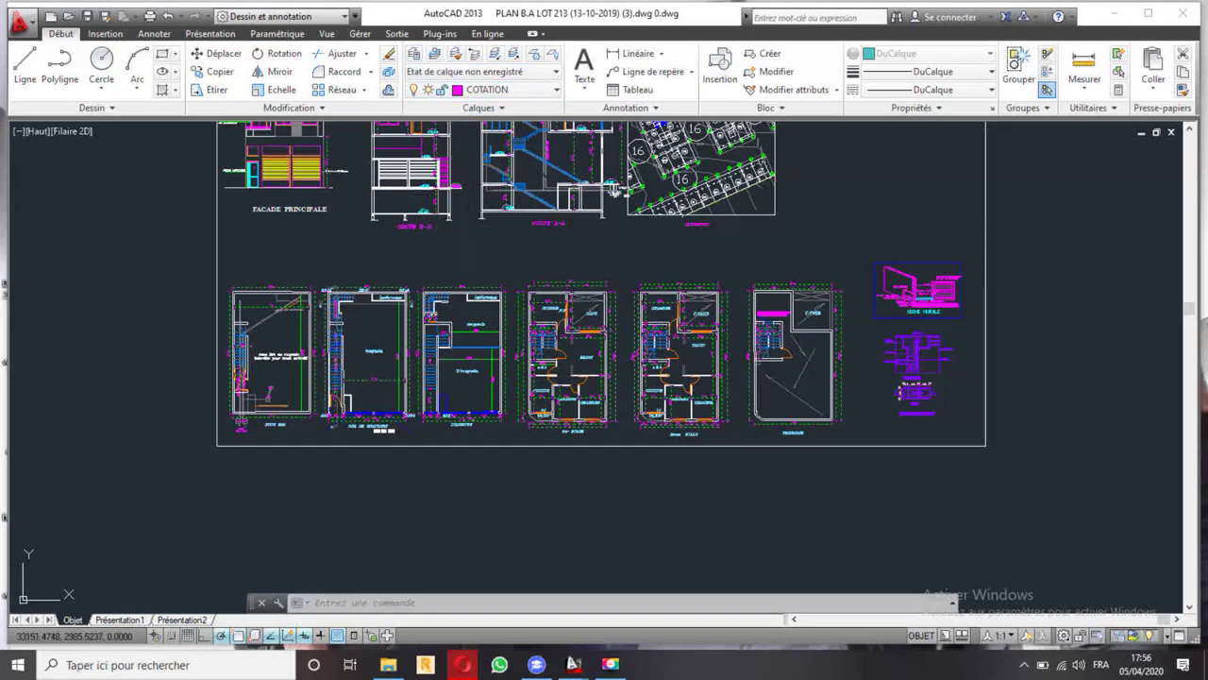
click(500, 90)
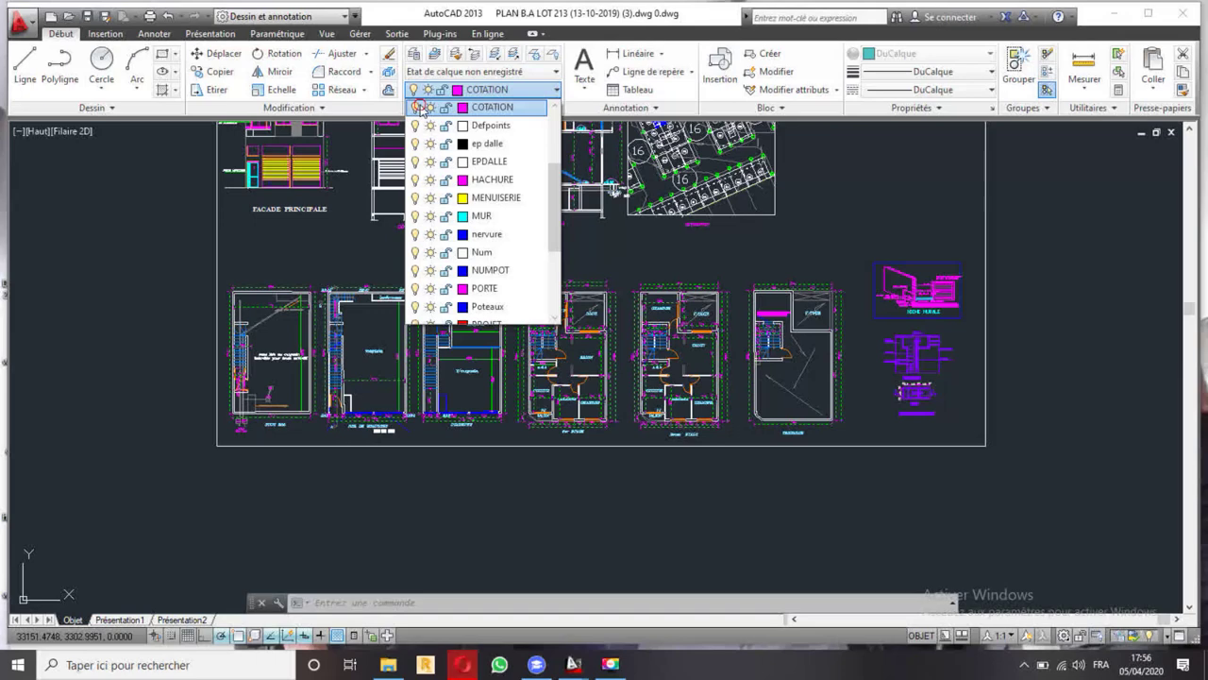
click(418, 108)
scroll(482, 284, down, 3)
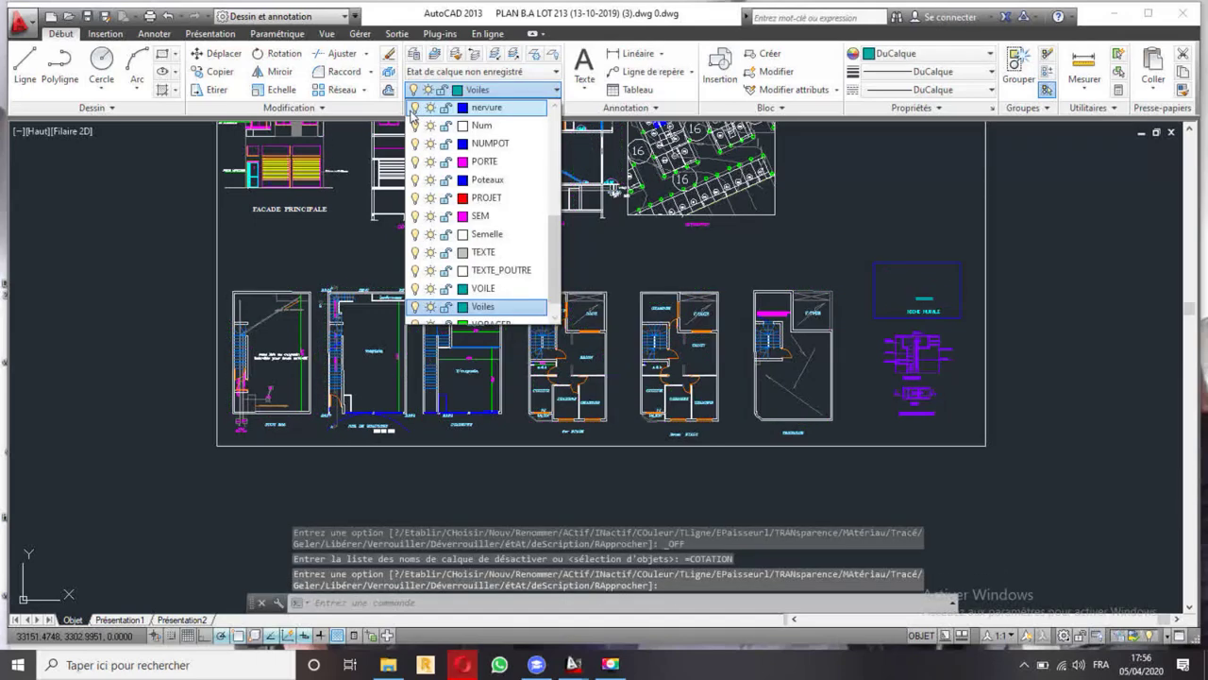
click(326, 234)
- Move the leftover soupente dimensions onto the hidden COTATION layer
scroll(463, 420, up, 5)
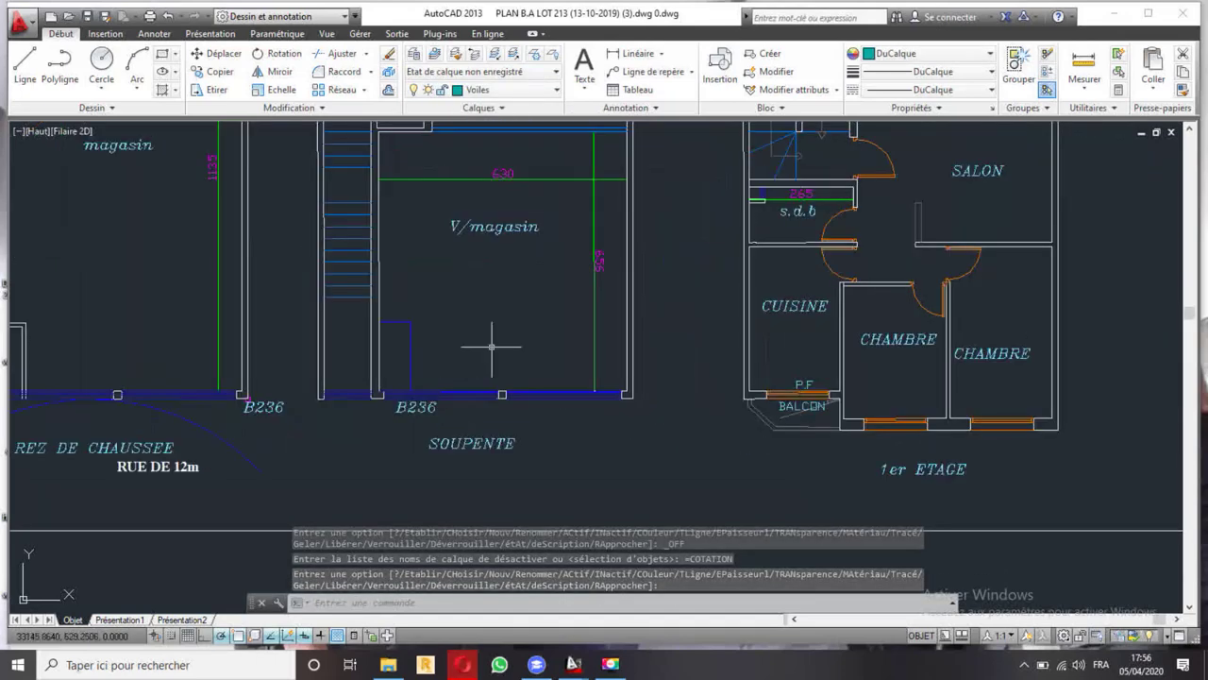
scroll(491, 346, down, 5)
middle_drag(761, 272, 703, 276)
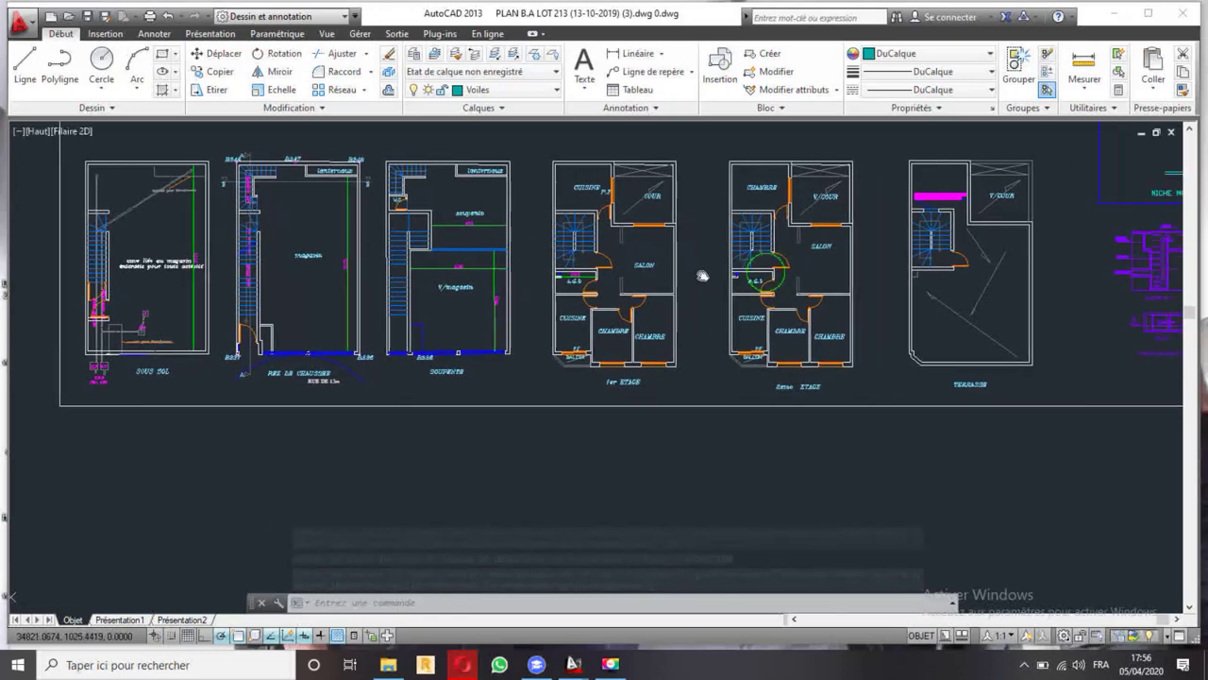
middle_drag(969, 291, 885, 319)
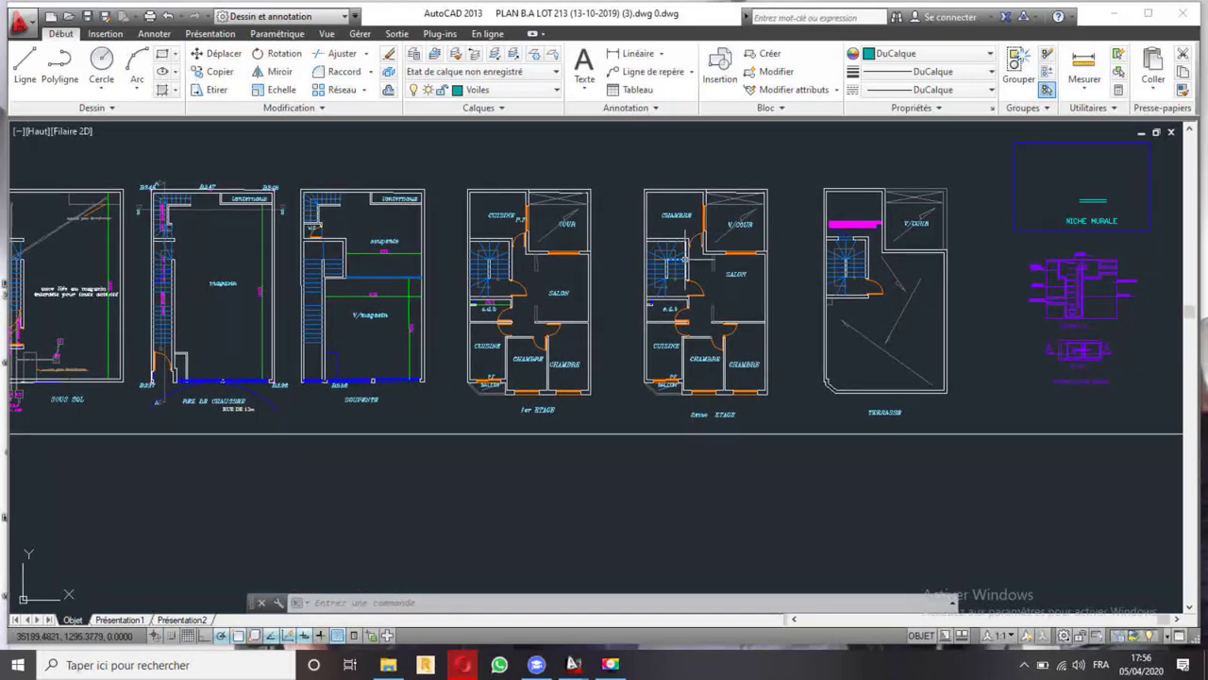
scroll(689, 259, down, 2)
scroll(522, 278, up, 4)
scroll(522, 279, down, 2)
click(605, 315)
click(587, 332)
click(567, 248)
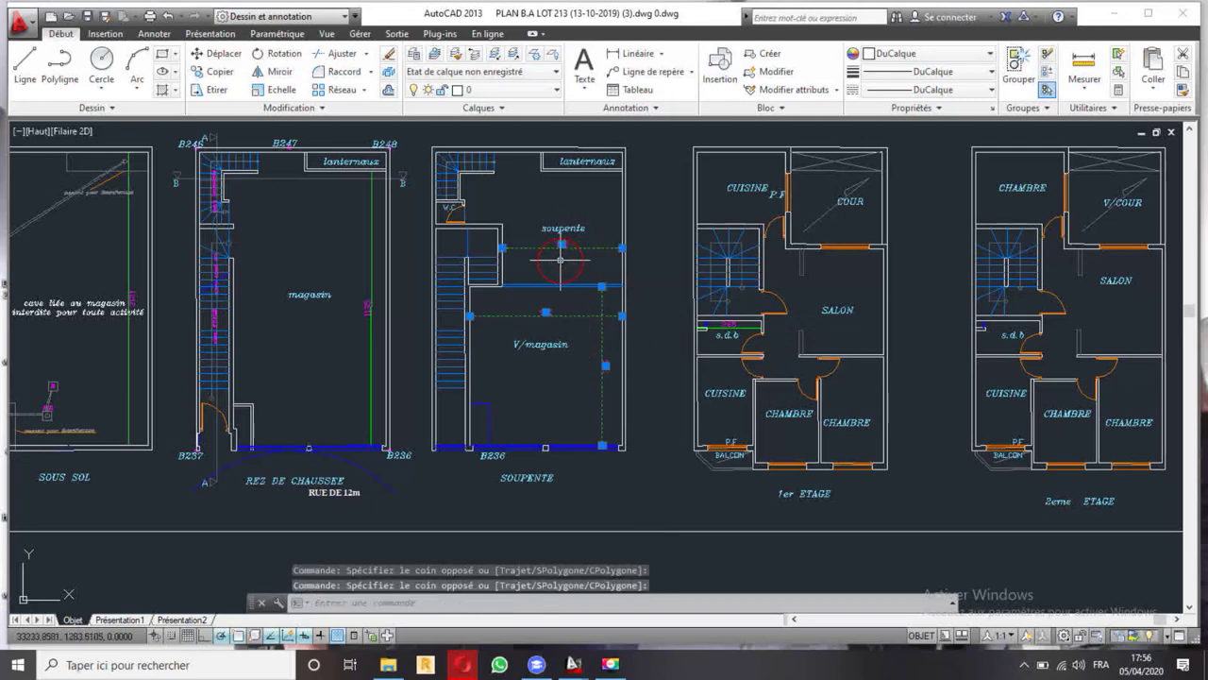
scroll(381, 248, down, 2)
scroll(242, 243, up, 4)
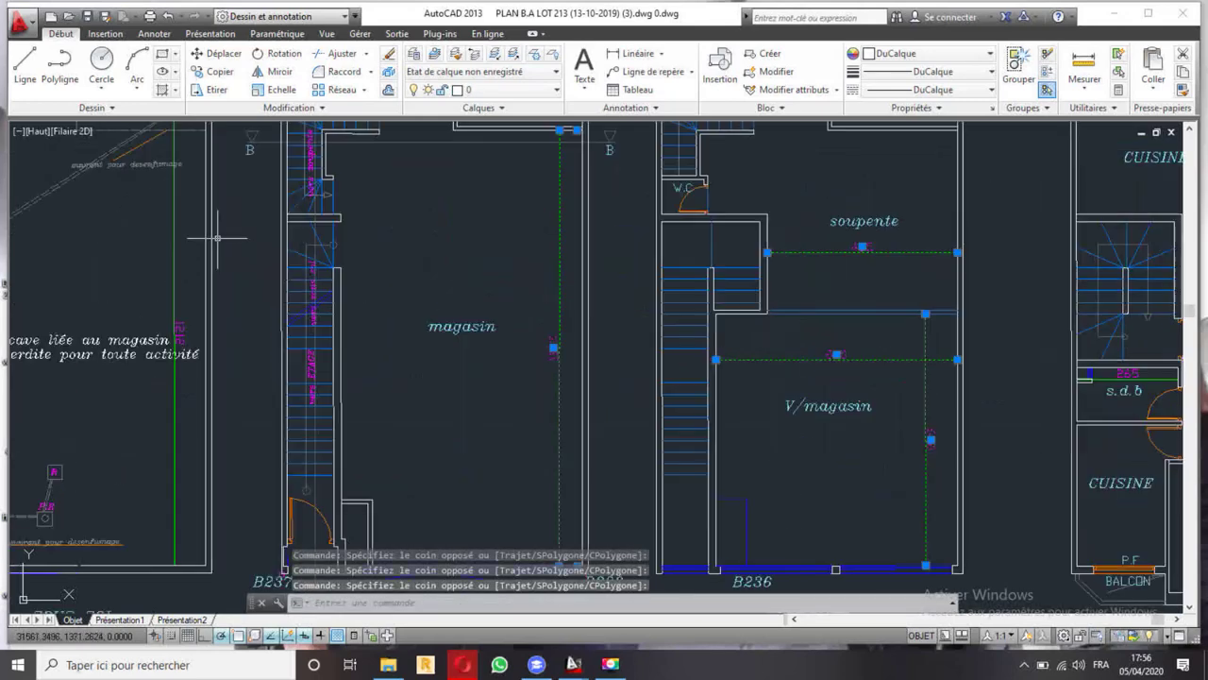
scroll(487, 261, down, 3)
scroll(487, 262, down, 2)
scroll(928, 258, up, 1)
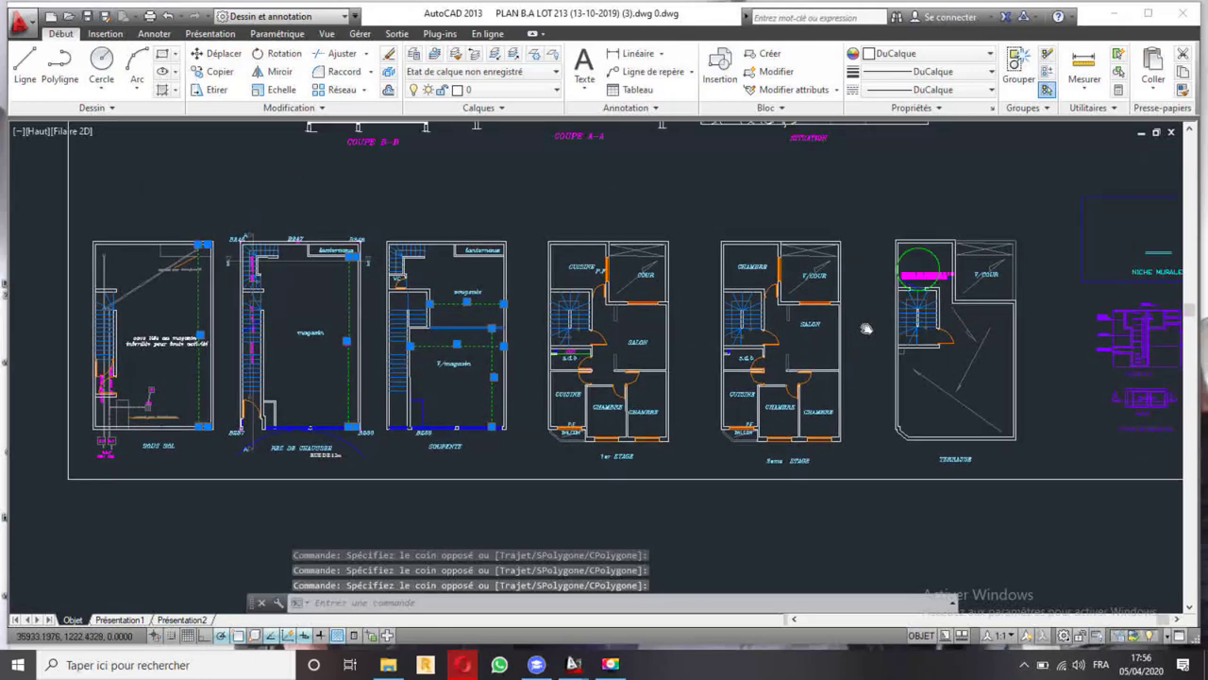
click(481, 90)
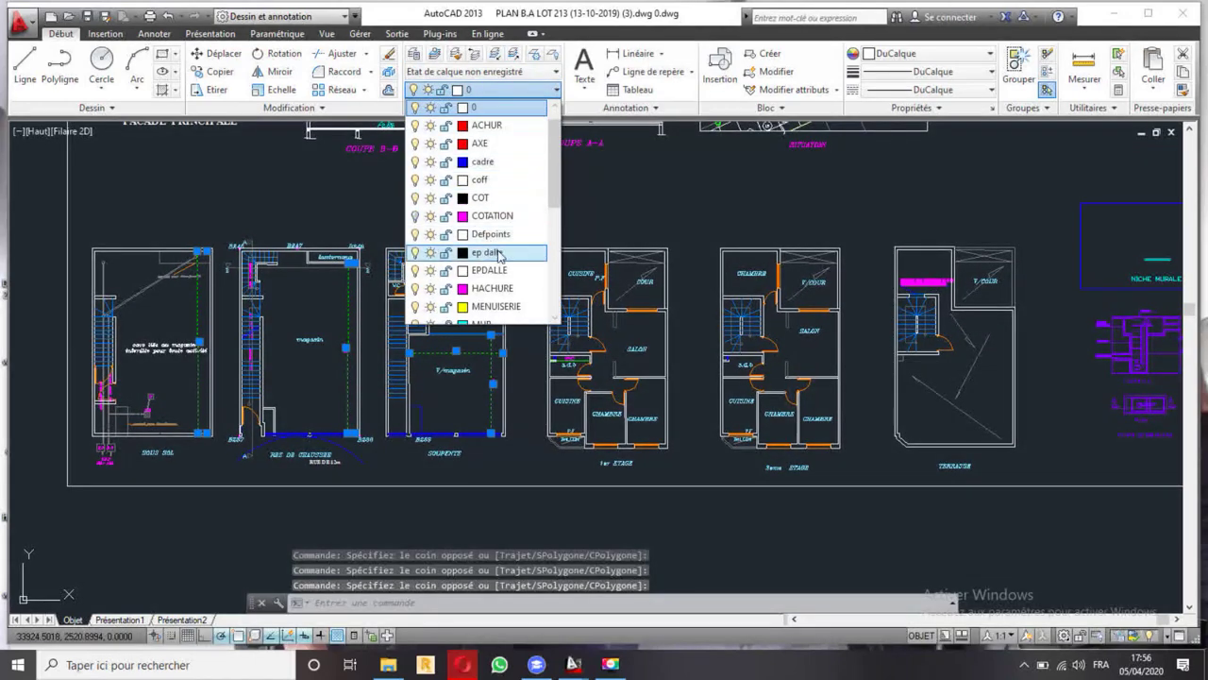
click(490, 216)
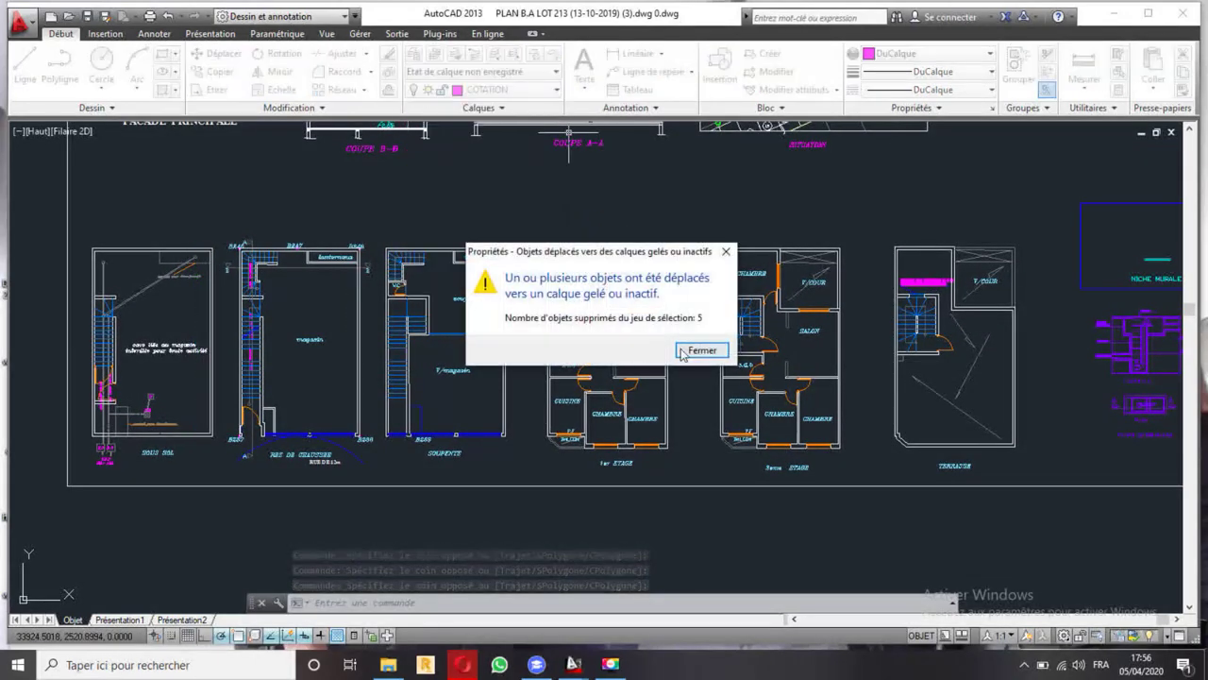
click(699, 351)
- Move the leftover bathroom (s.d.b) dimension onto the COTATION layer
scroll(571, 364, up, 4)
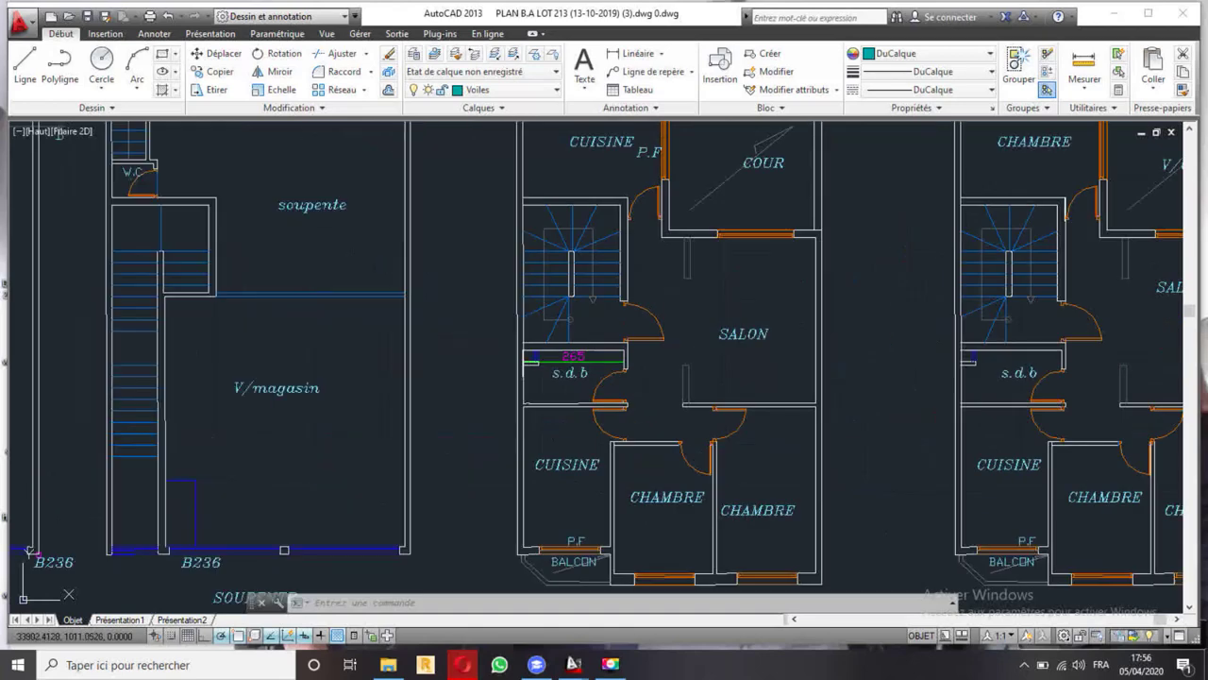
scroll(571, 363, up, 4)
click(574, 352)
click(482, 90)
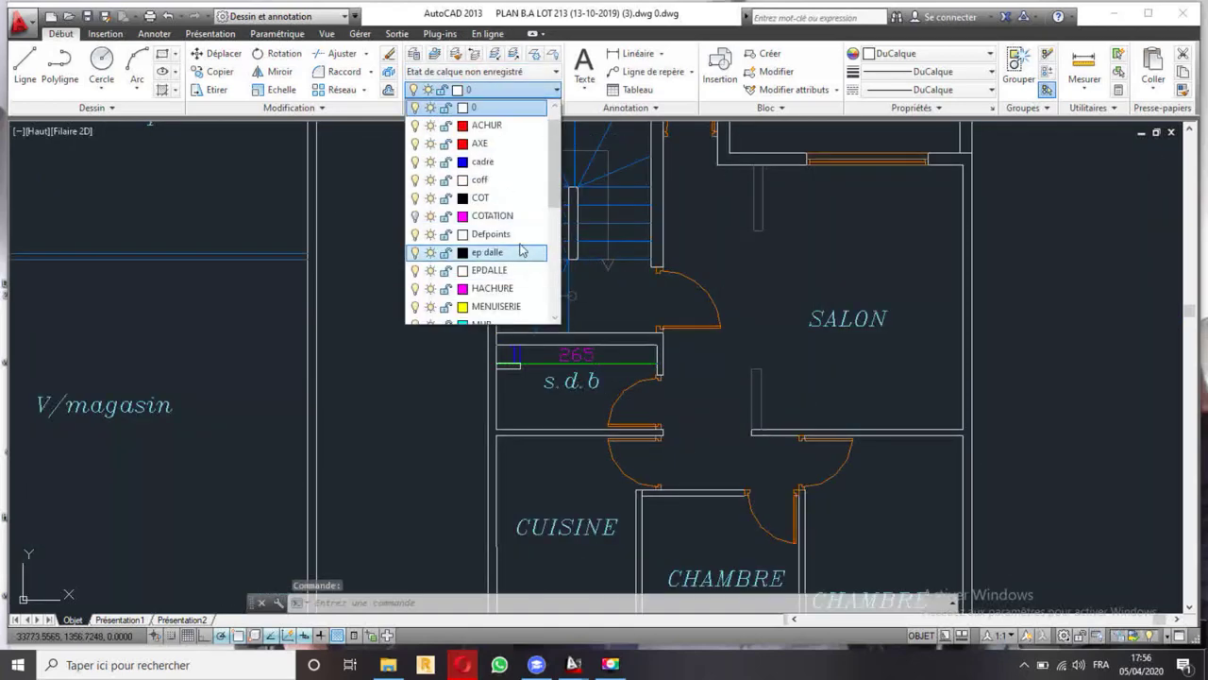
click(487, 216)
click(701, 351)
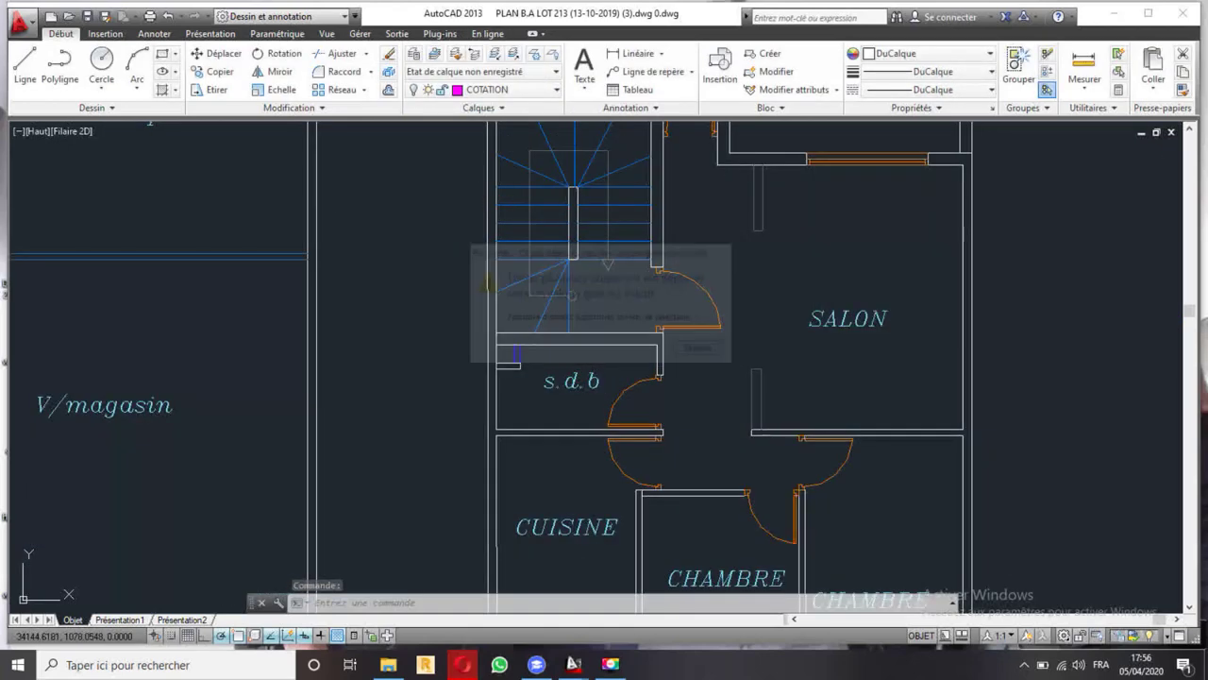
- Bring the SOUS SOL and REZ DE CHAUSSEE plans into view and start selecting below SOUS SOL
scroll(699, 354, down, 5)
middle_drag(826, 332, 681, 331)
middle_drag(321, 373, 350, 372)
scroll(400, 400, up, 2)
scroll(400, 399, up, 3)
click(451, 354)
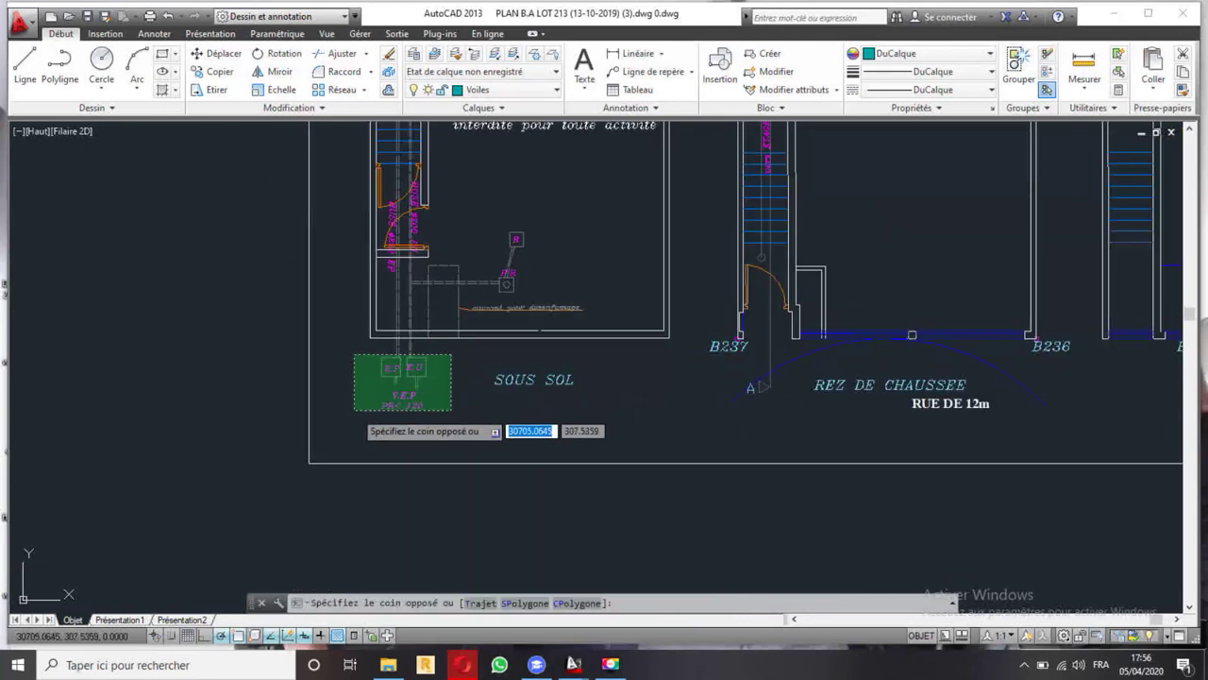
click(351, 404)
key(Delete)
scroll(603, 373, down, 2)
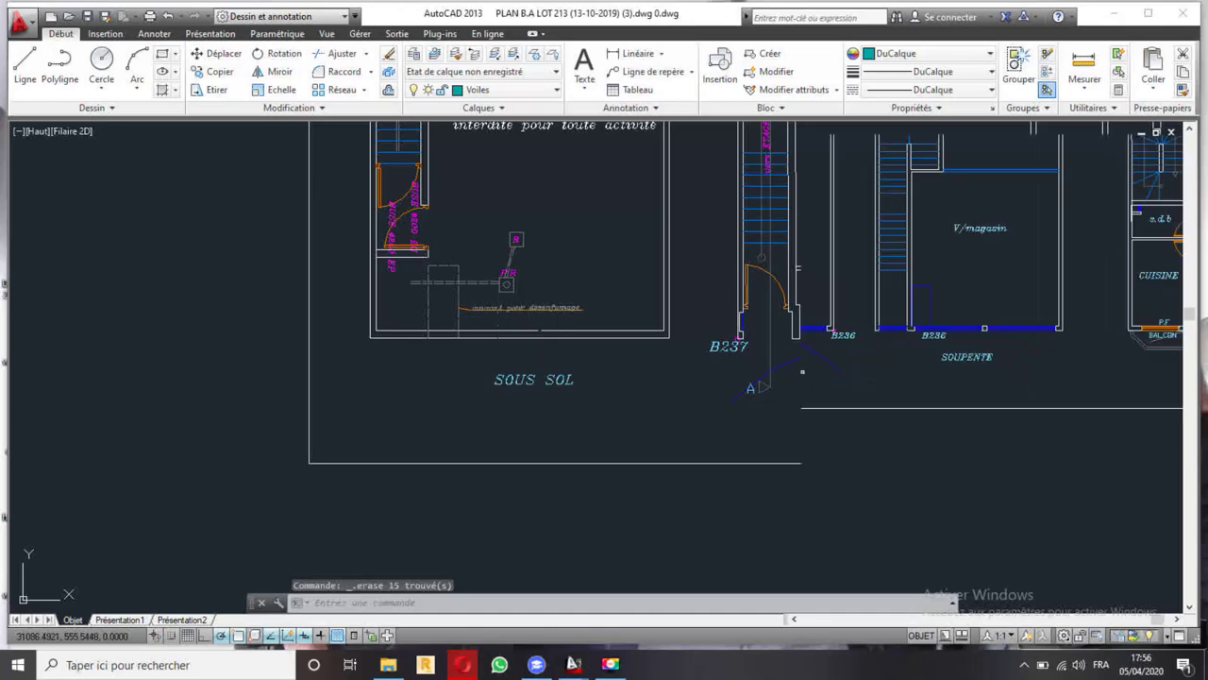
scroll(603, 373, down, 3)
scroll(589, 249, up, 5)
click(595, 226)
click(440, 390)
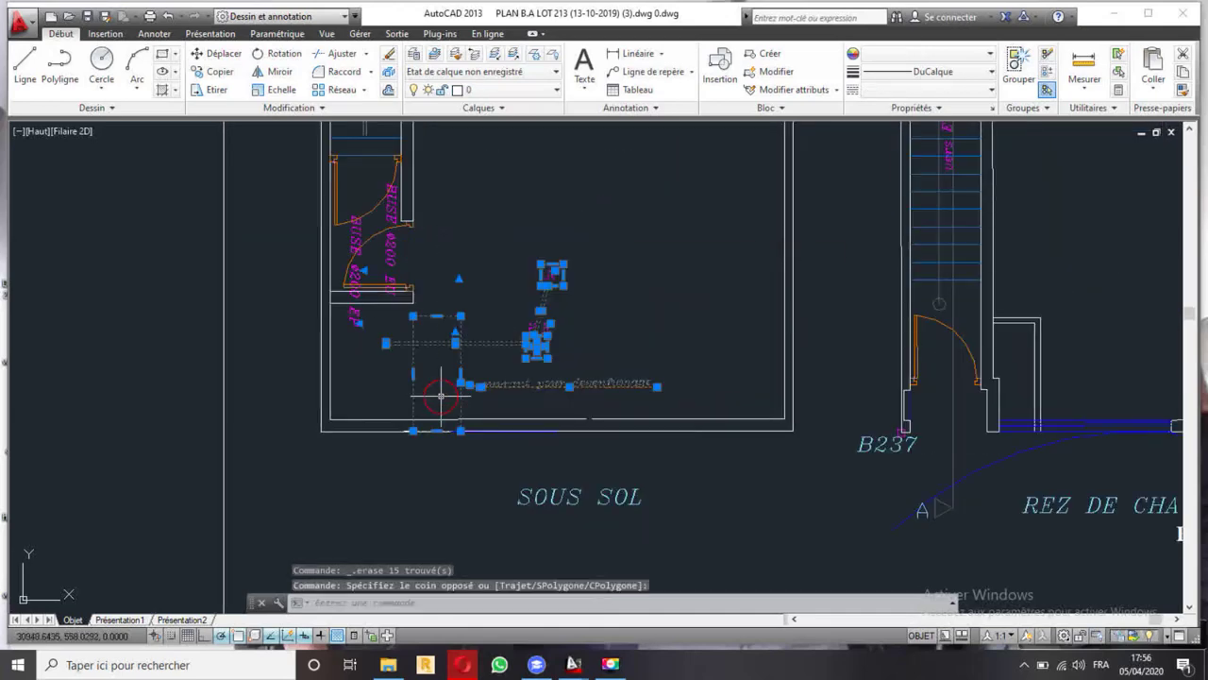
key(Delete)
scroll(439, 391, down, 2)
scroll(707, 277, down, 2)
middle_drag(707, 278, 538, 323)
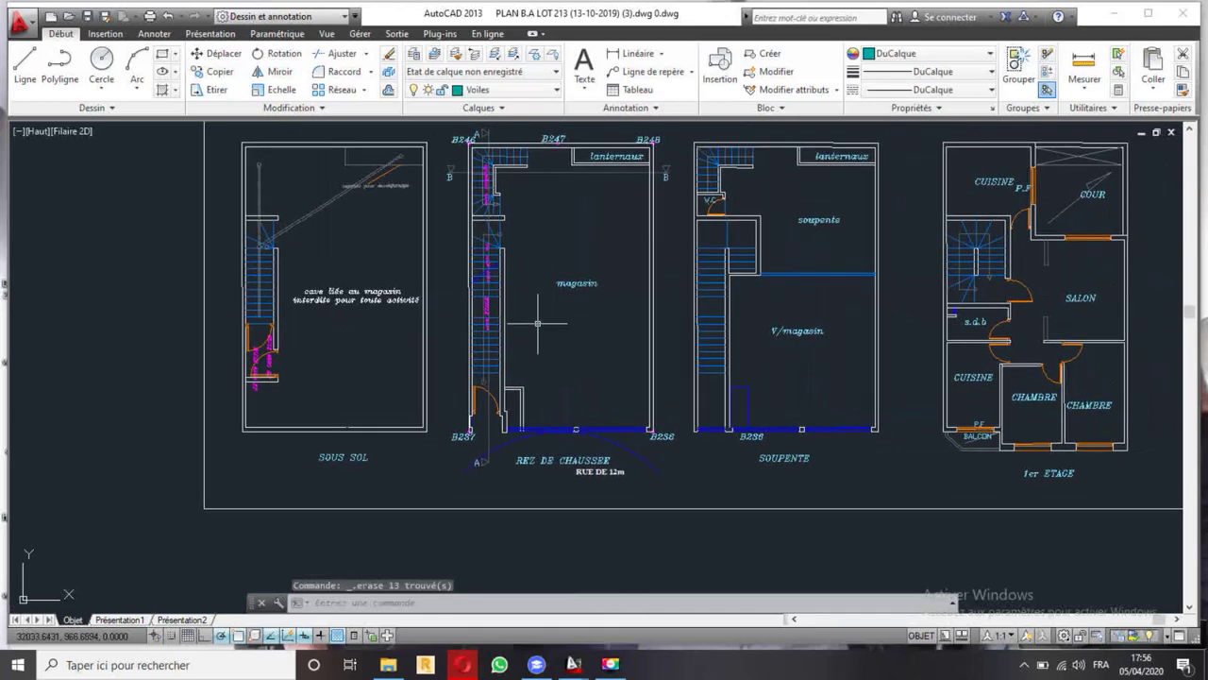
click(653, 457)
click(485, 444)
key(Delete)
click(505, 425)
click(448, 496)
key(Delete)
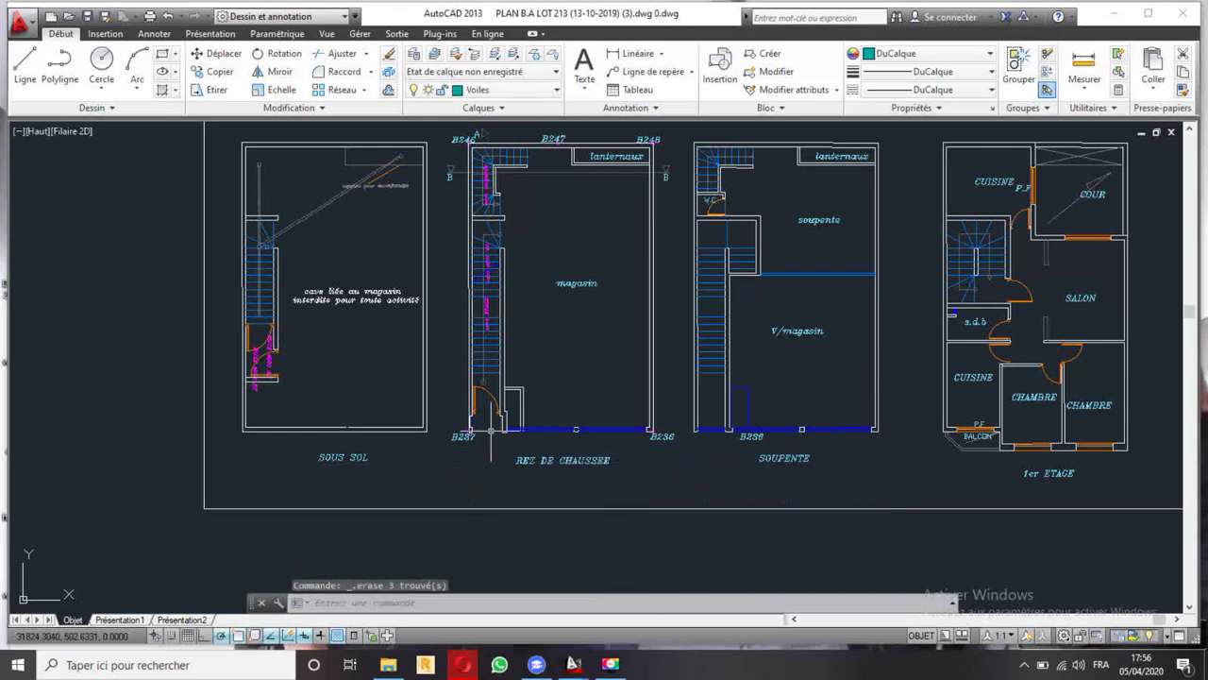
scroll(482, 132, up, 3)
scroll(482, 142, up, 2)
click(505, 162)
click(432, 167)
key(Delete)
click(351, 271)
click(284, 398)
key(Delete)
scroll(443, 273, down, 6)
scroll(638, 288, up, 2)
click(591, 327)
click(582, 232)
key(Delete)
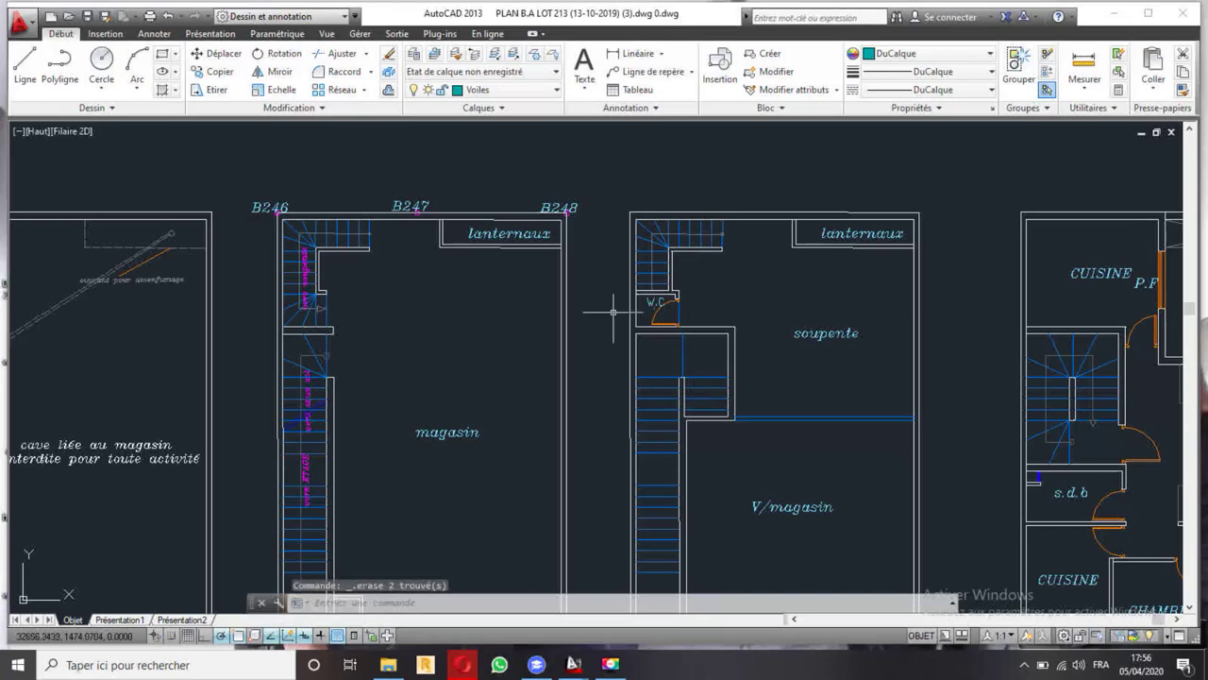
scroll(634, 341, down, 4)
scroll(634, 342, up, 2)
scroll(760, 351, down, 1)
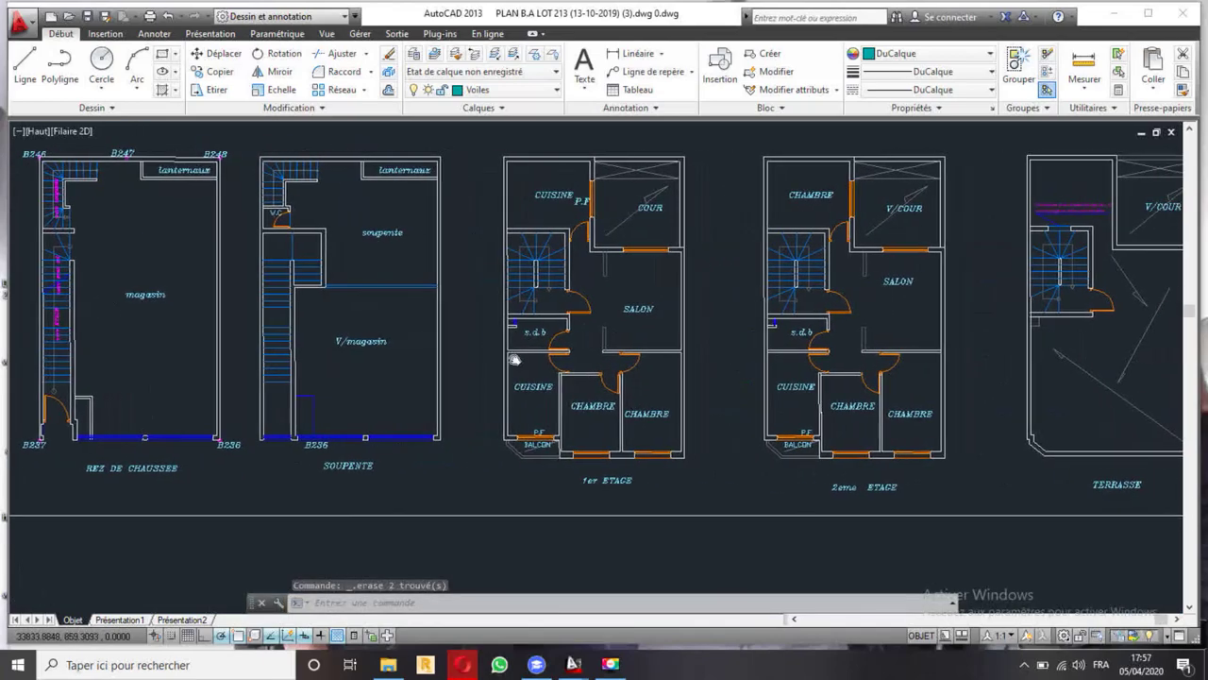
scroll(725, 332, down, 2)
middle_drag(249, 311, 408, 321)
scroll(402, 326, up, 2)
scroll(446, 332, down, 2)
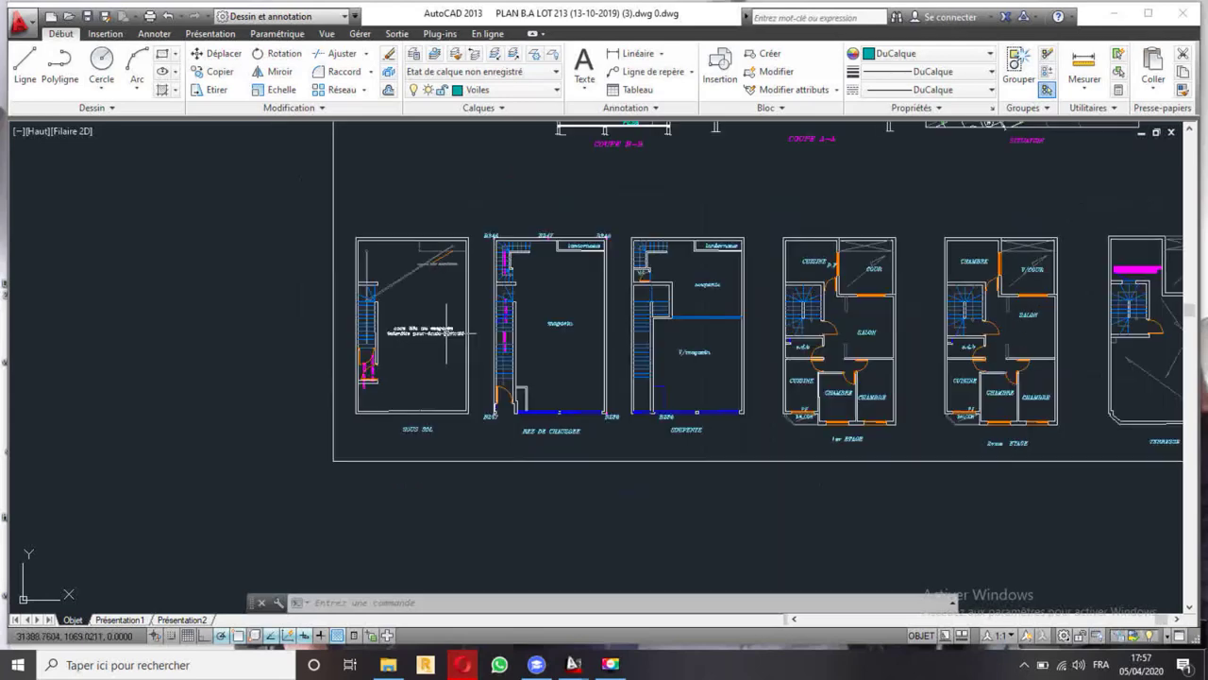
scroll(466, 359, up, 1)
middle_drag(406, 339, 461, 357)
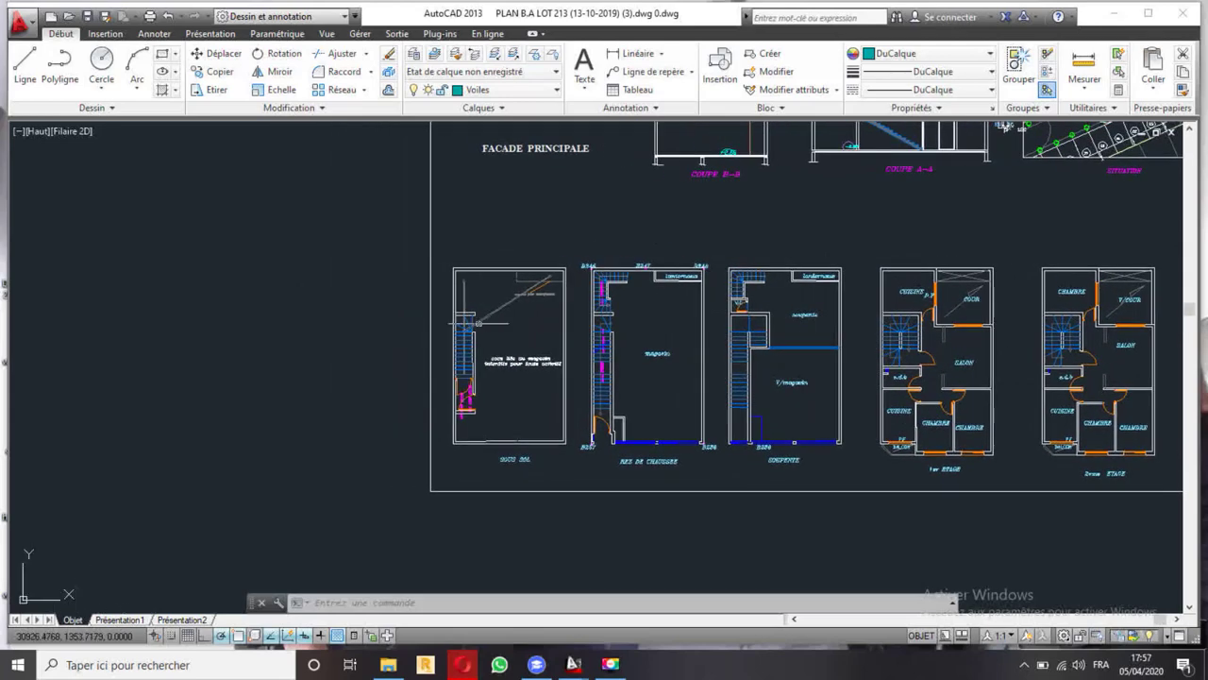
- Crossing-select the SOUS SOL plan and create a block from it
click(574, 255)
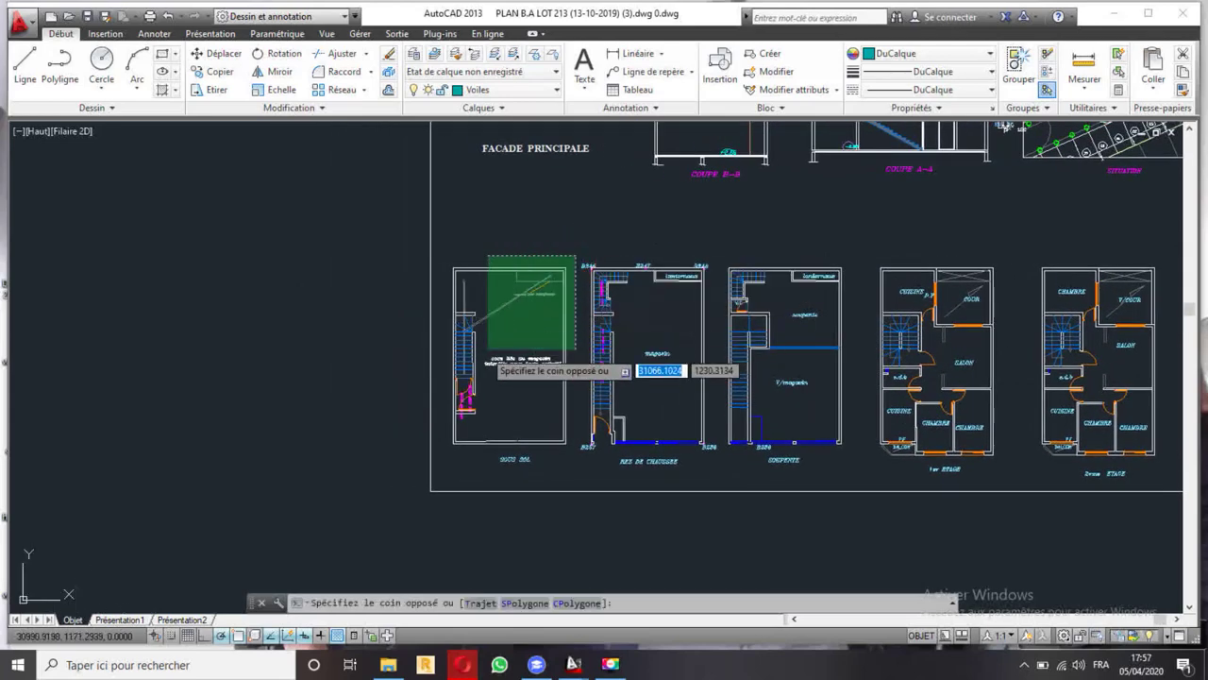
click(442, 483)
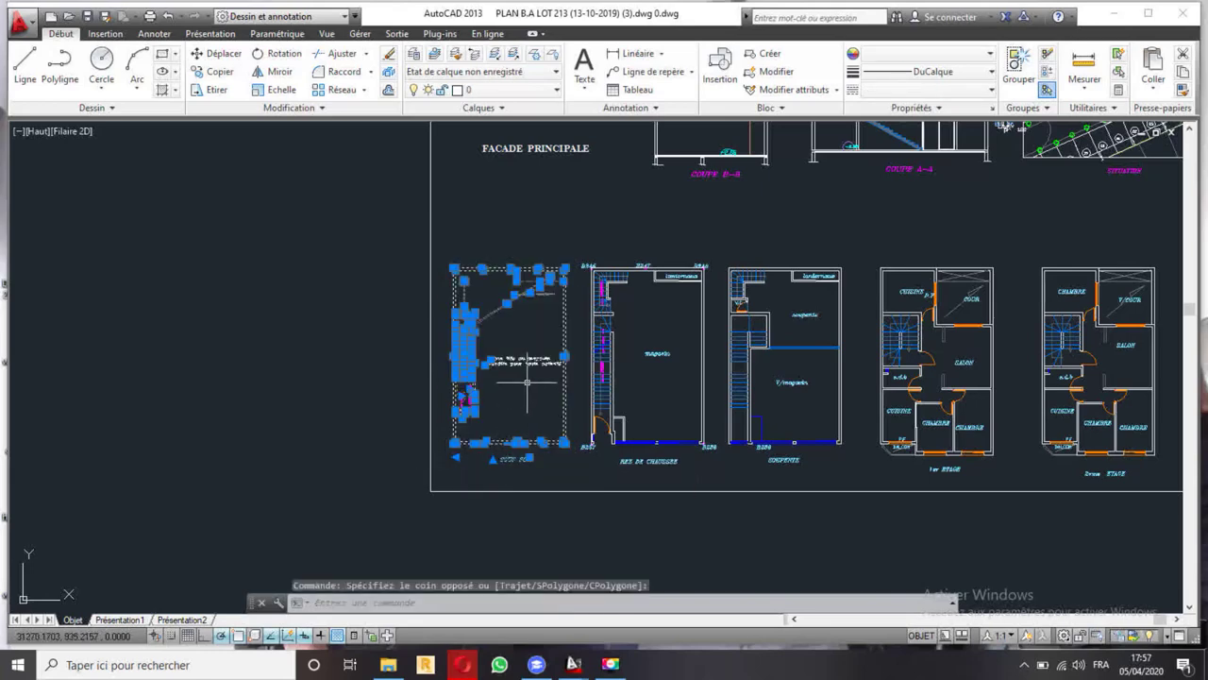
text(bloc)
key(Return)
text(ze)
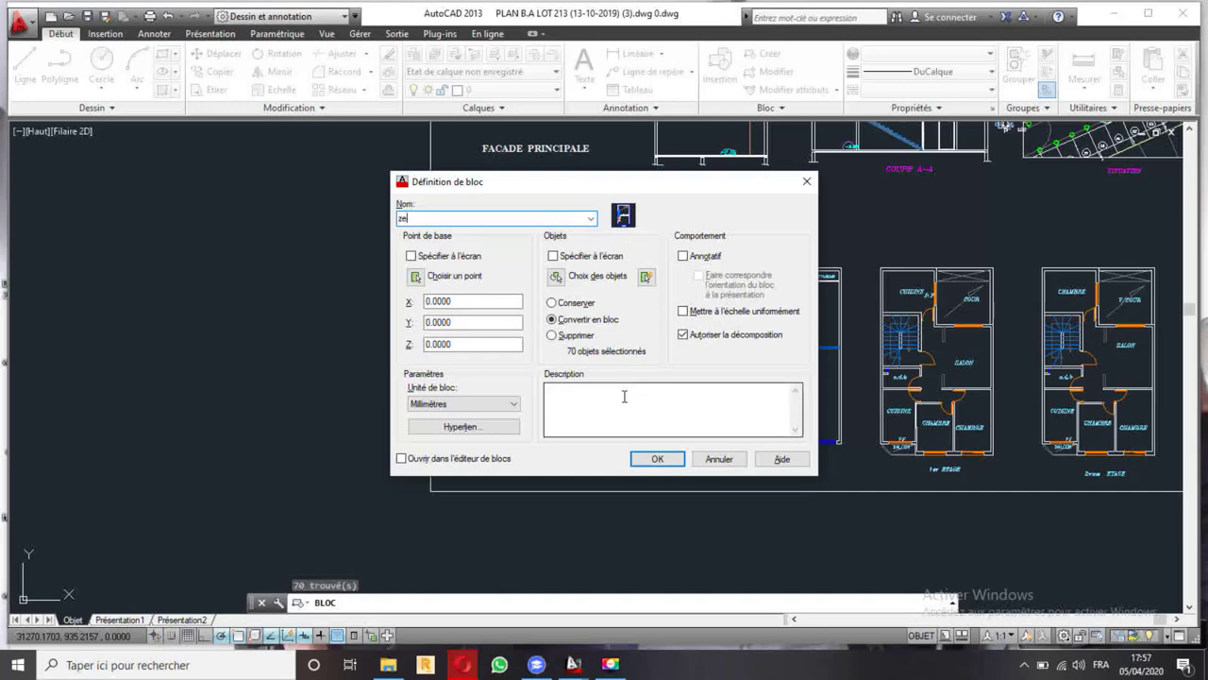
click(657, 459)
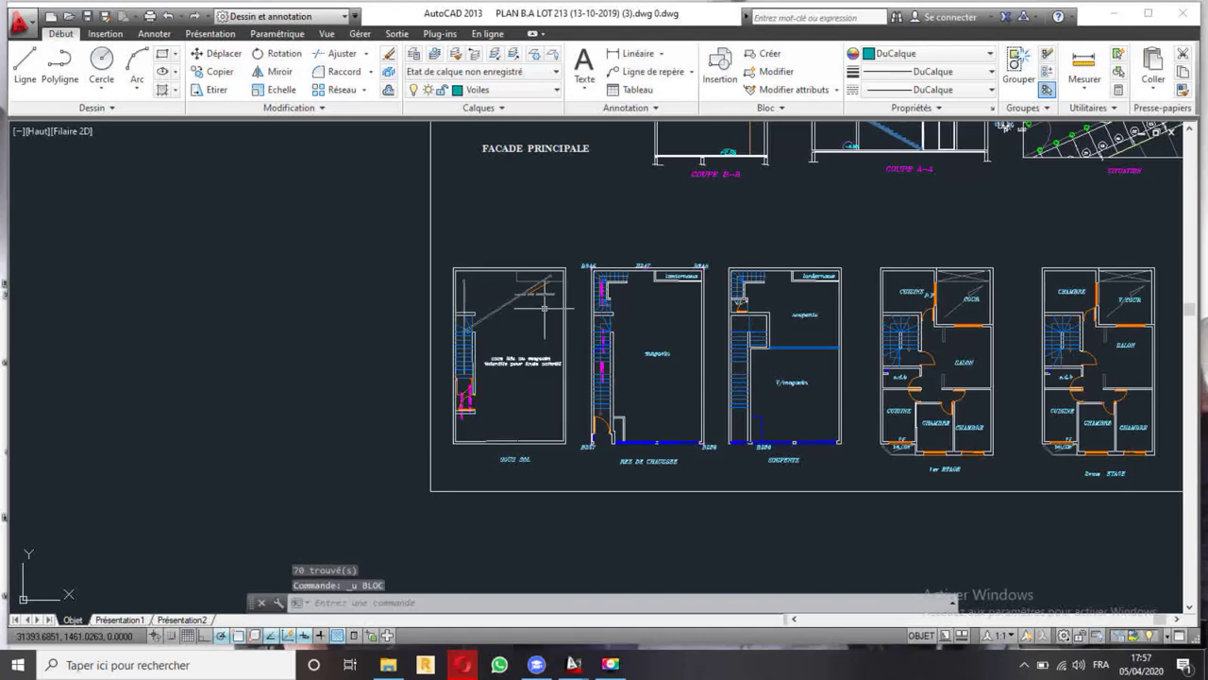
- Make layer 0 current, turn the SOUS SOL plan into a block, and verify it
click(507, 89)
scroll(487, 139, up, 5)
click(486, 133)
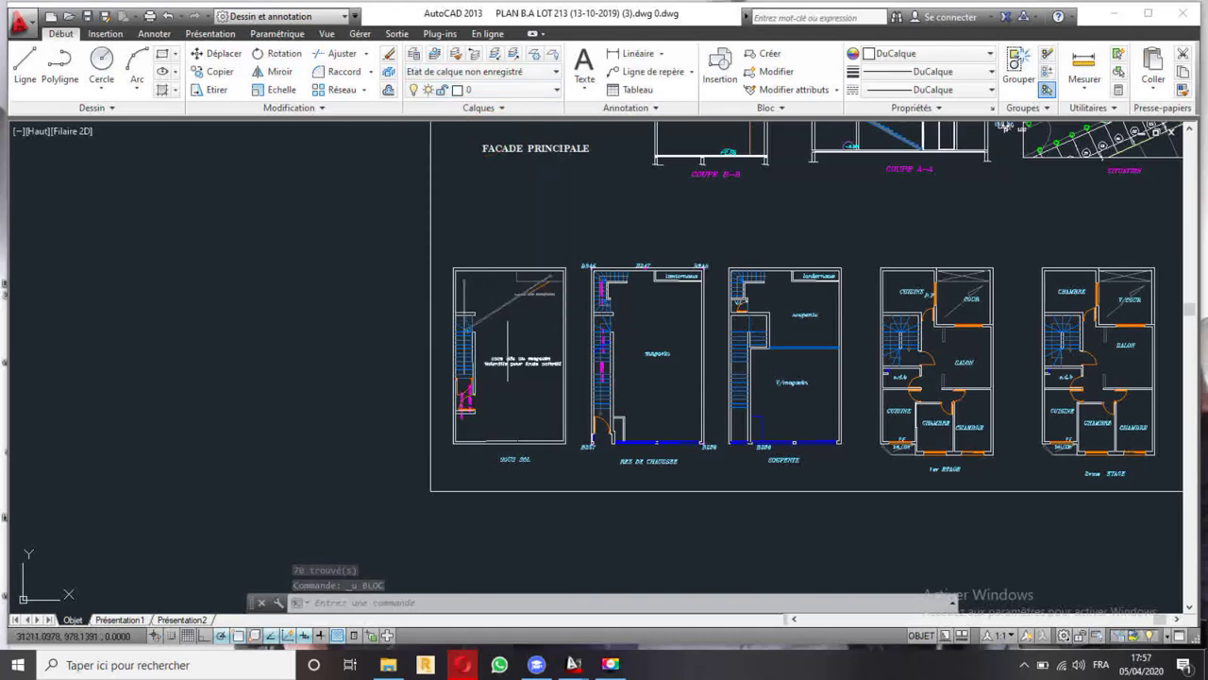
click(568, 247)
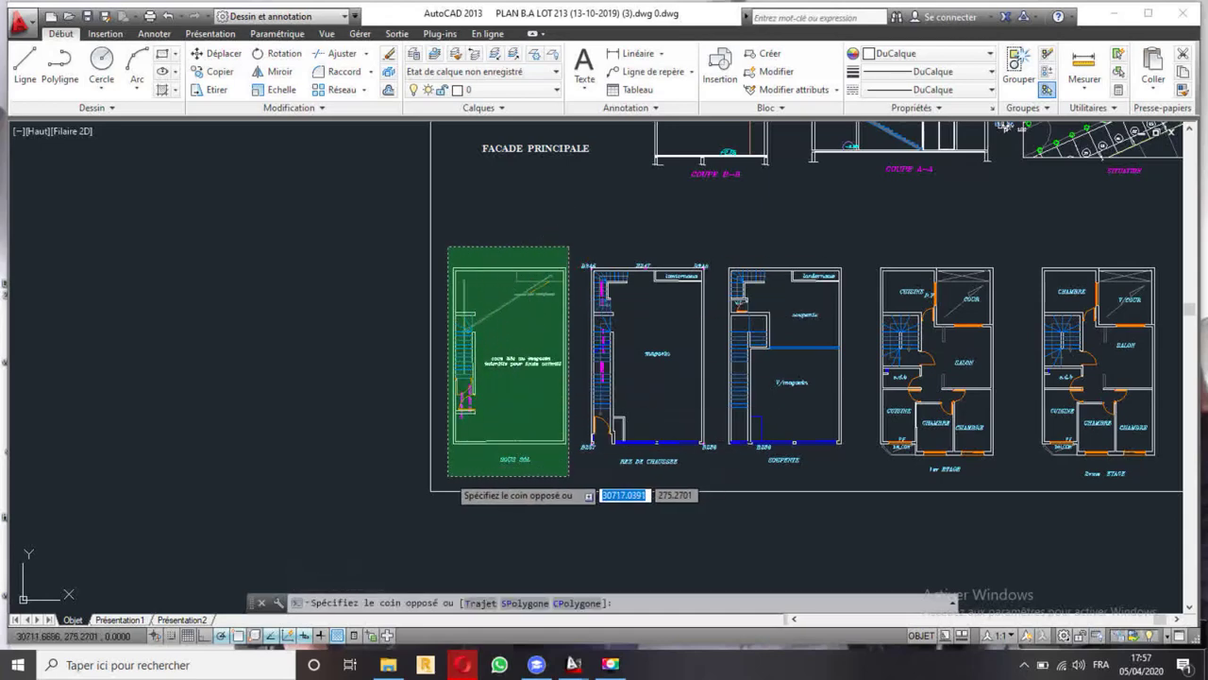
click(444, 472)
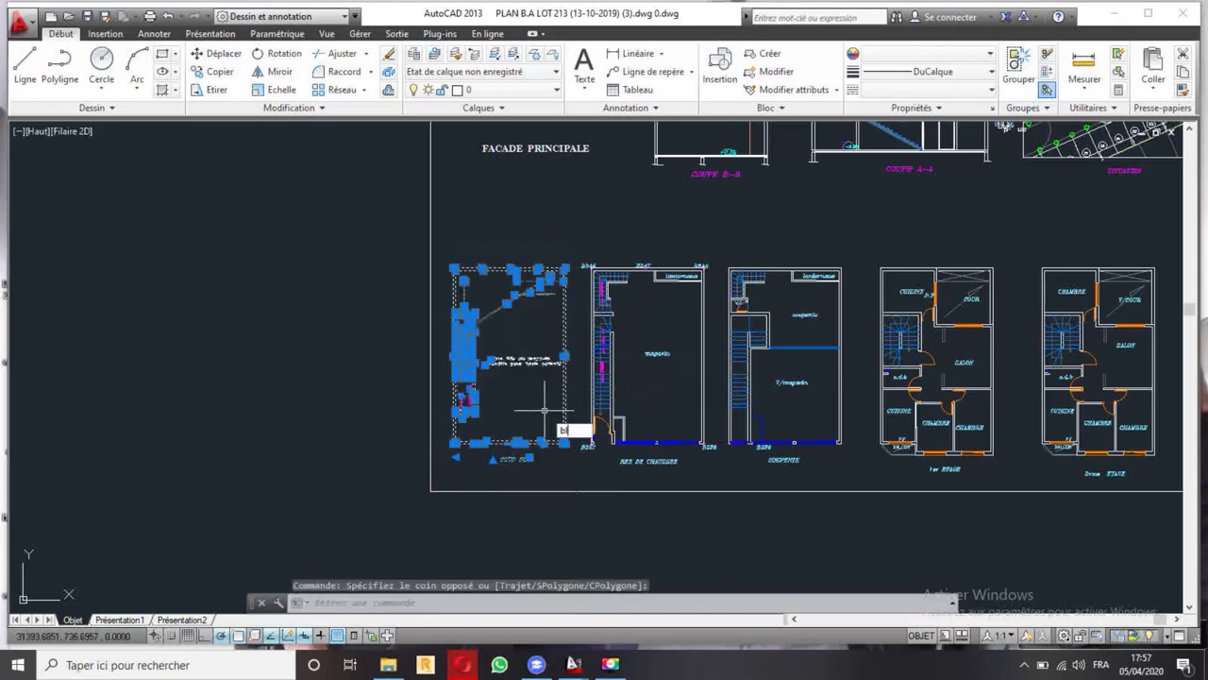
text(b)
key(Return)
text(qz)
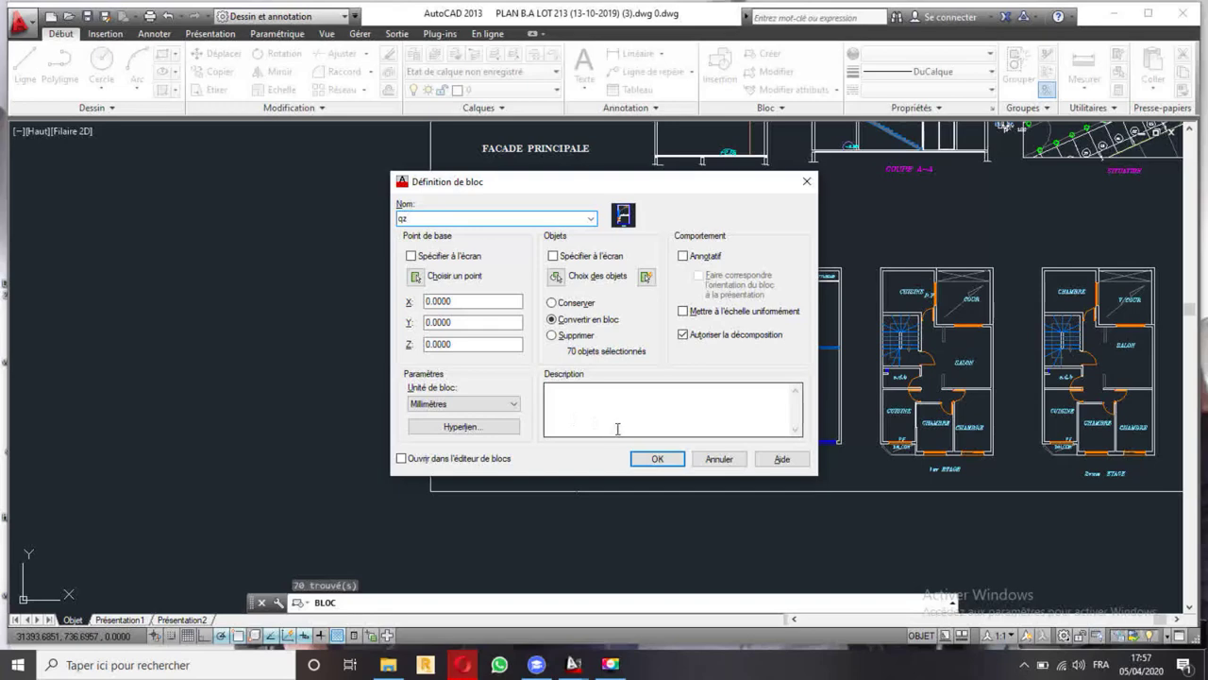
click(657, 459)
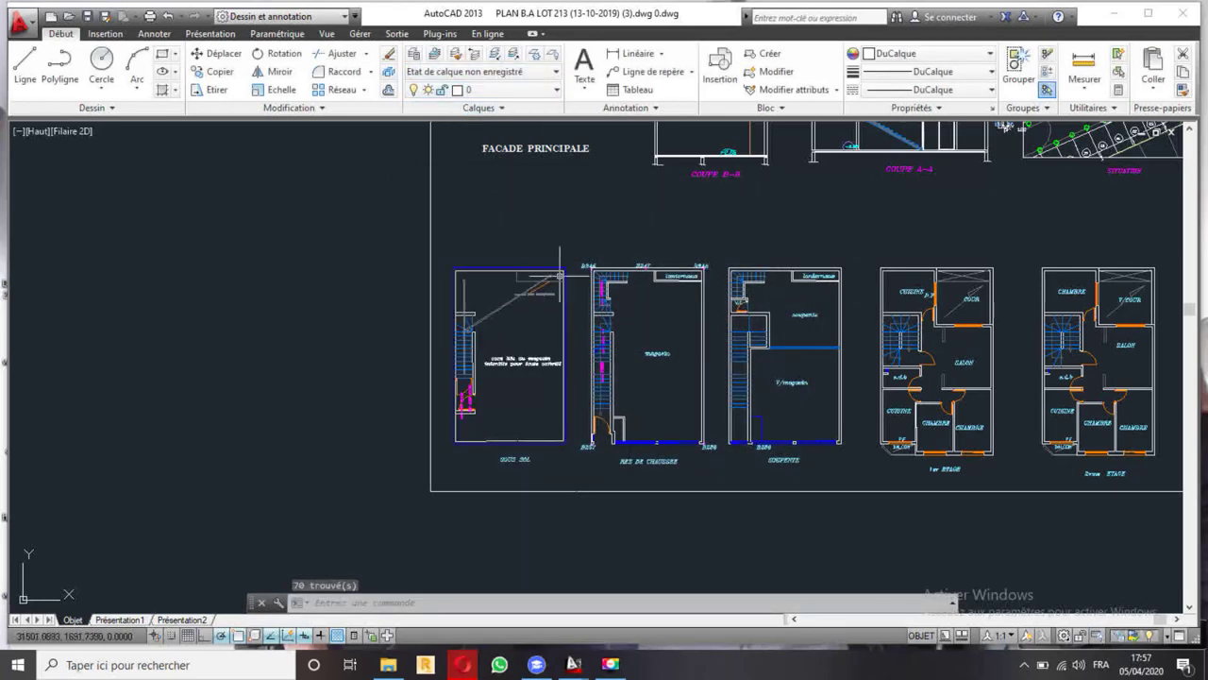
scroll(502, 279, up, 2)
click(500, 262)
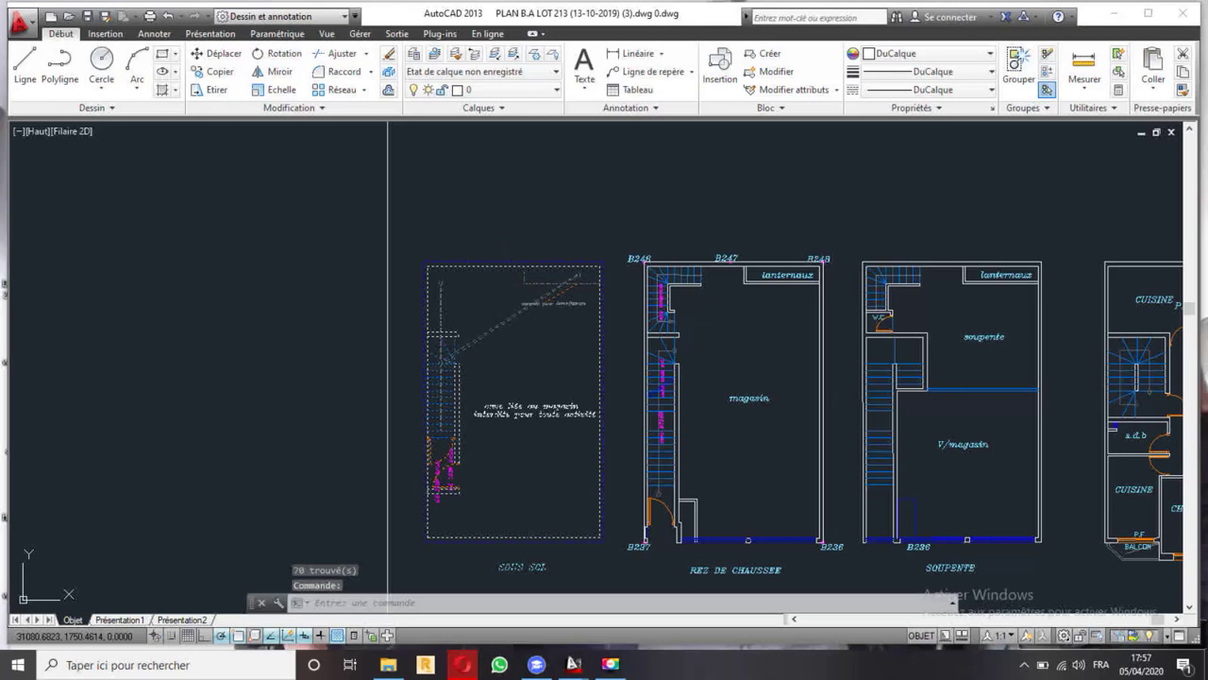
key(Escape)
- Turn the REZ DE CHAUSSEE plan into a block named 'sds'
scroll(528, 302, down, 2)
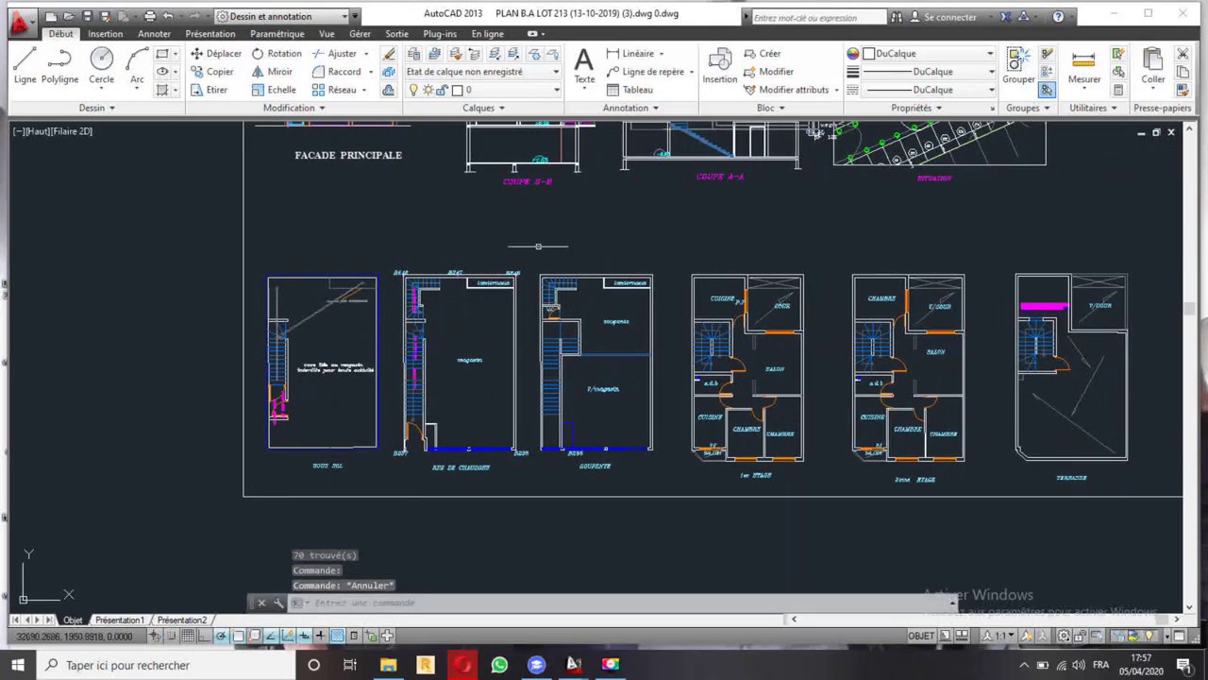
click(525, 252)
click(396, 457)
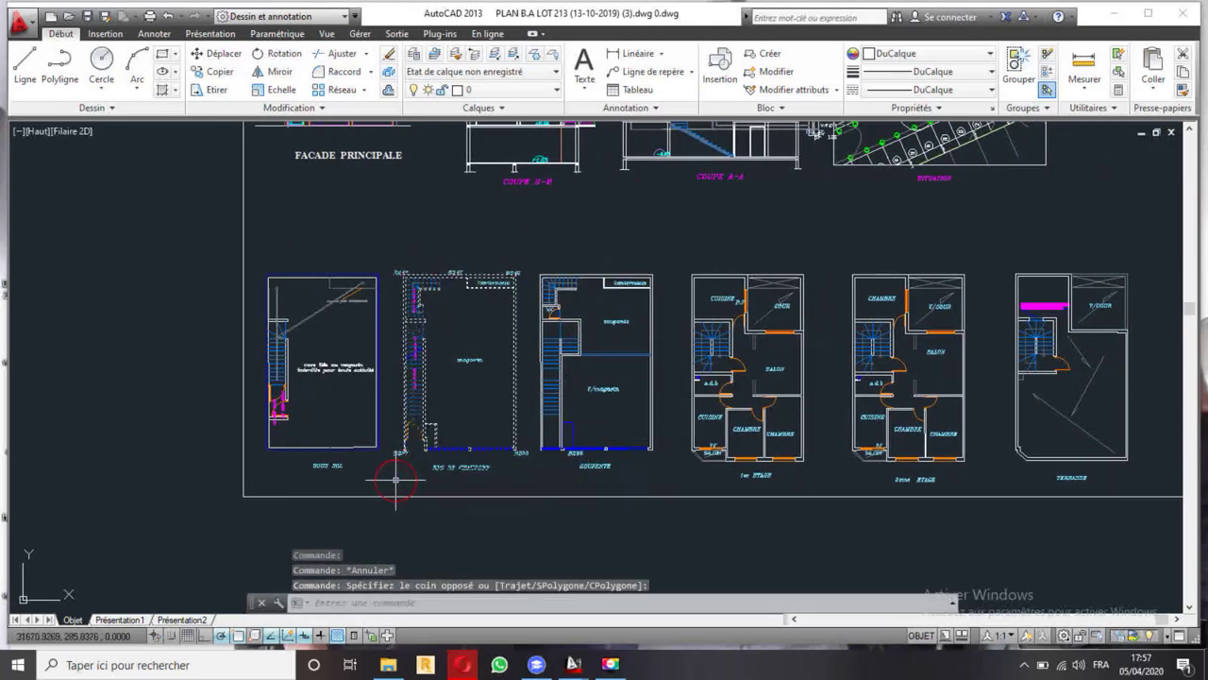
text(b)
key(Return)
text(sds)
click(651, 460)
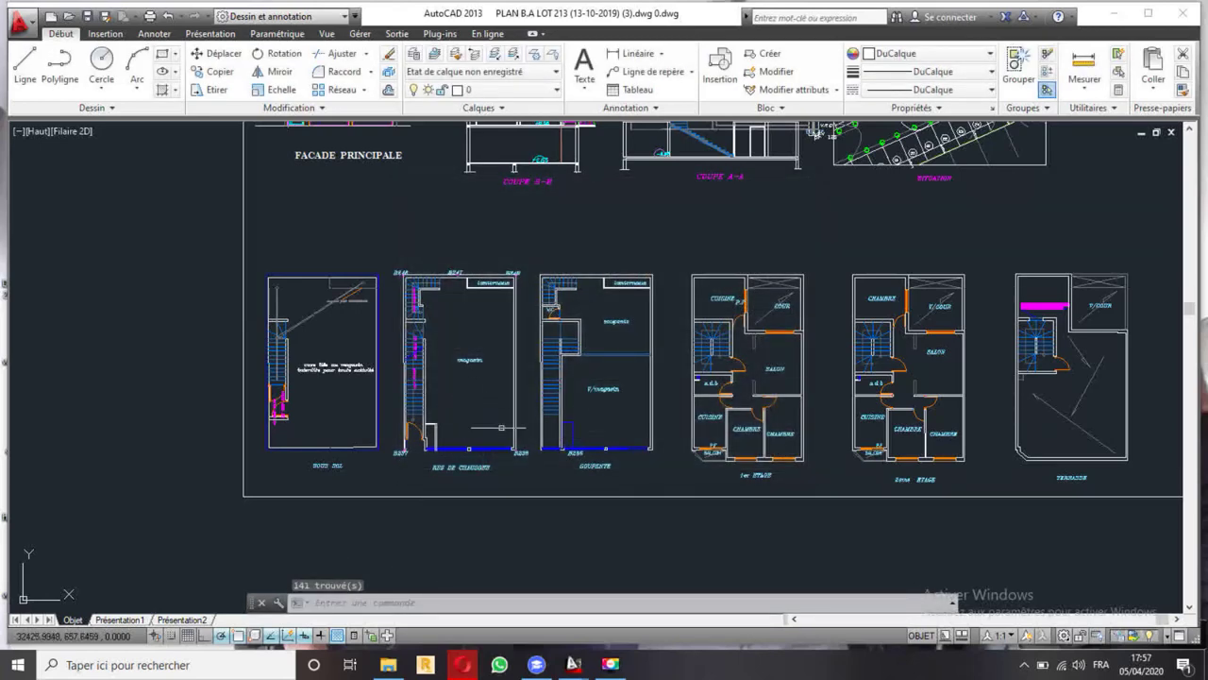
- Turn the SOUPENTE plan into a block named 'zeza'
click(663, 260)
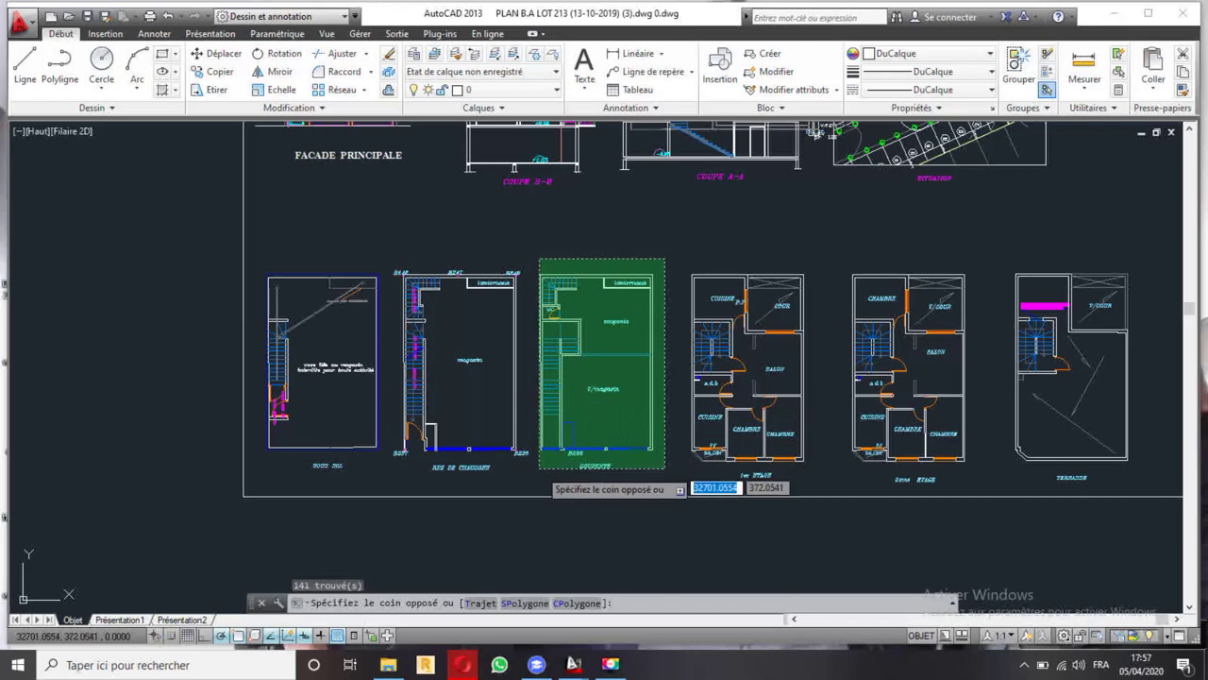
click(541, 476)
click(535, 310)
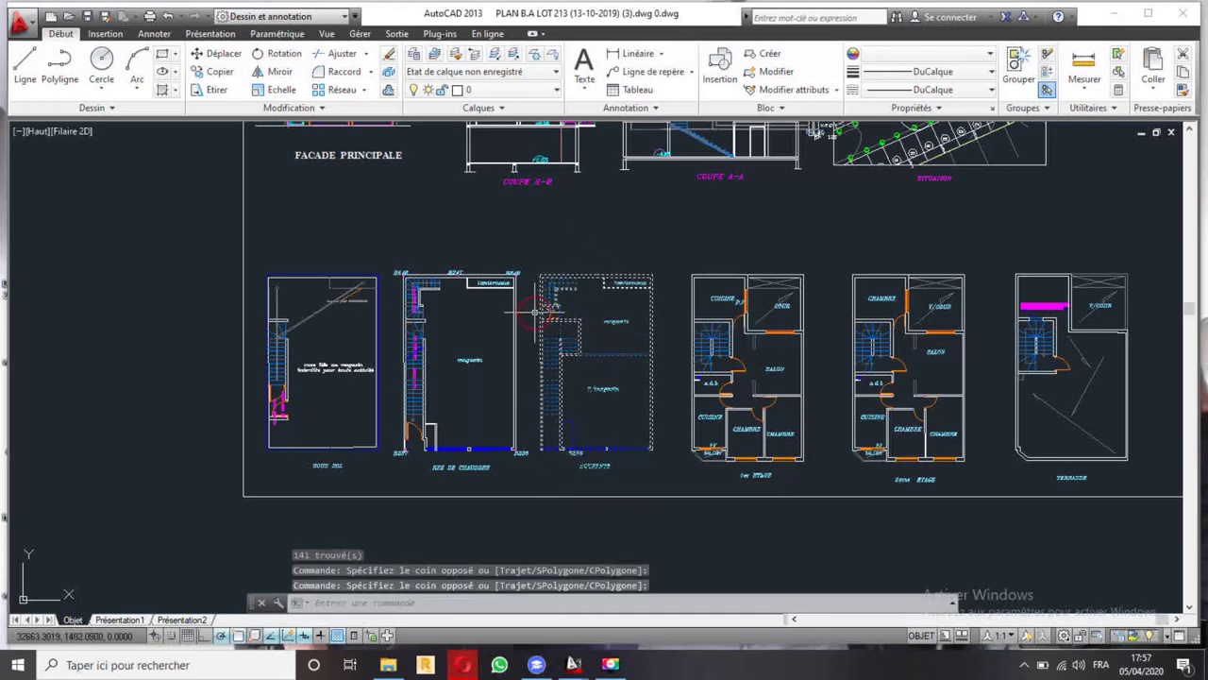
click(598, 337)
text(b)
key(Return)
text(zeza)
click(657, 459)
- Turn the 1er ETAGE plan into a block
middle_drag(590, 331, 370, 314)
click(606, 232)
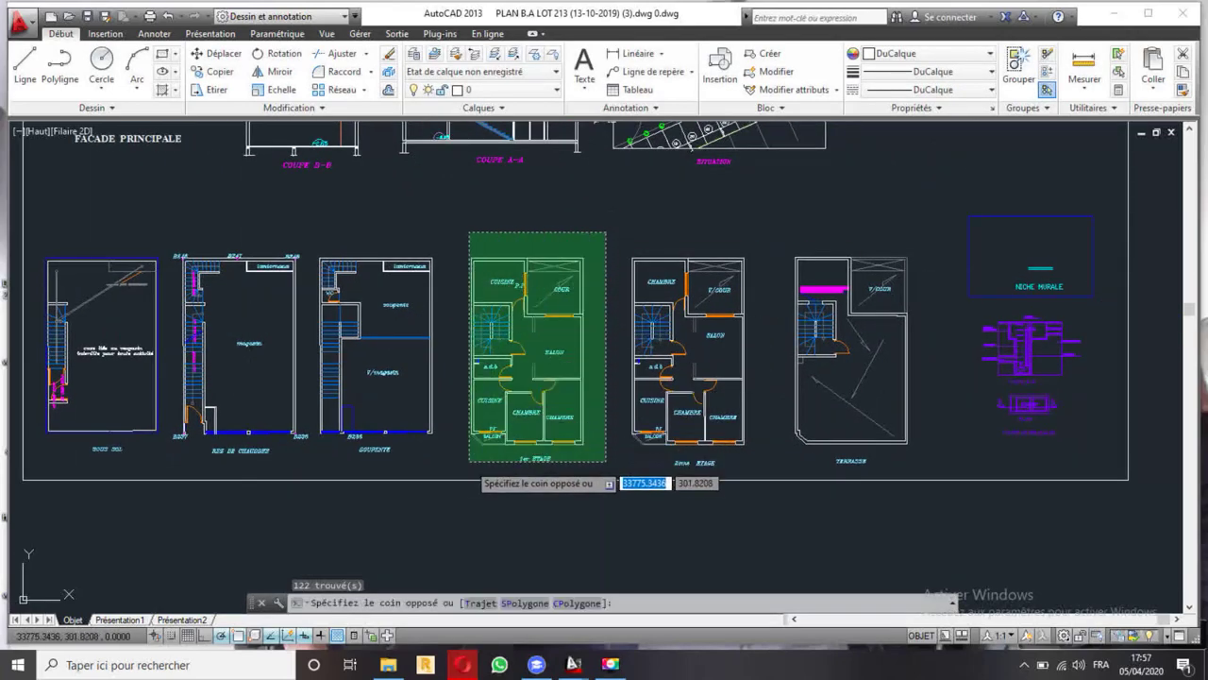
click(462, 470)
text(b)
key(Return)
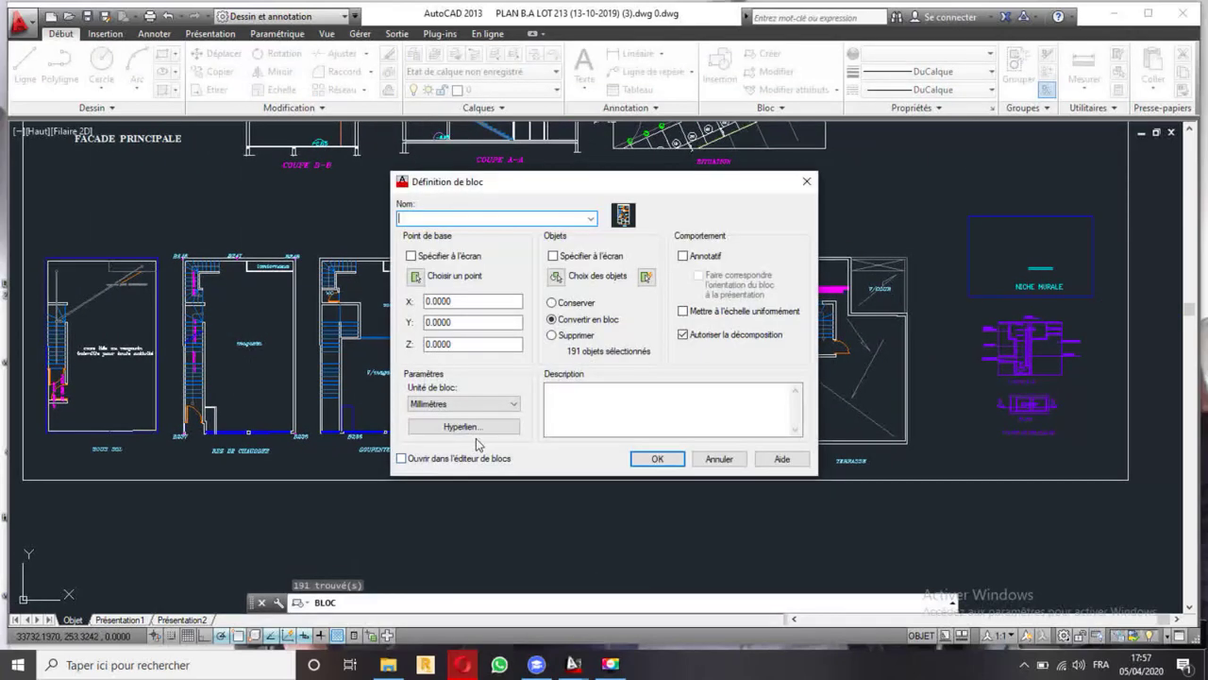
text(aze)
click(657, 459)
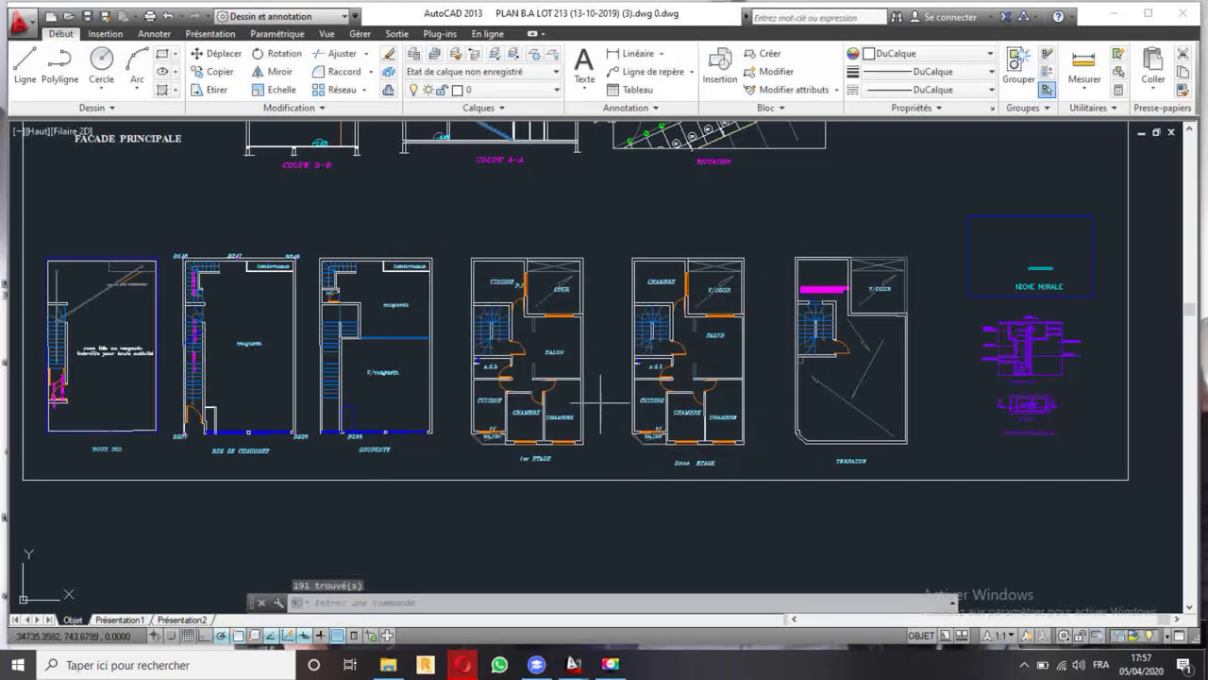
- Turn the 2eme ETAGE plan into a block named 'aze', then view the whole sheet
middle_drag(687, 333, 559, 318)
click(649, 211)
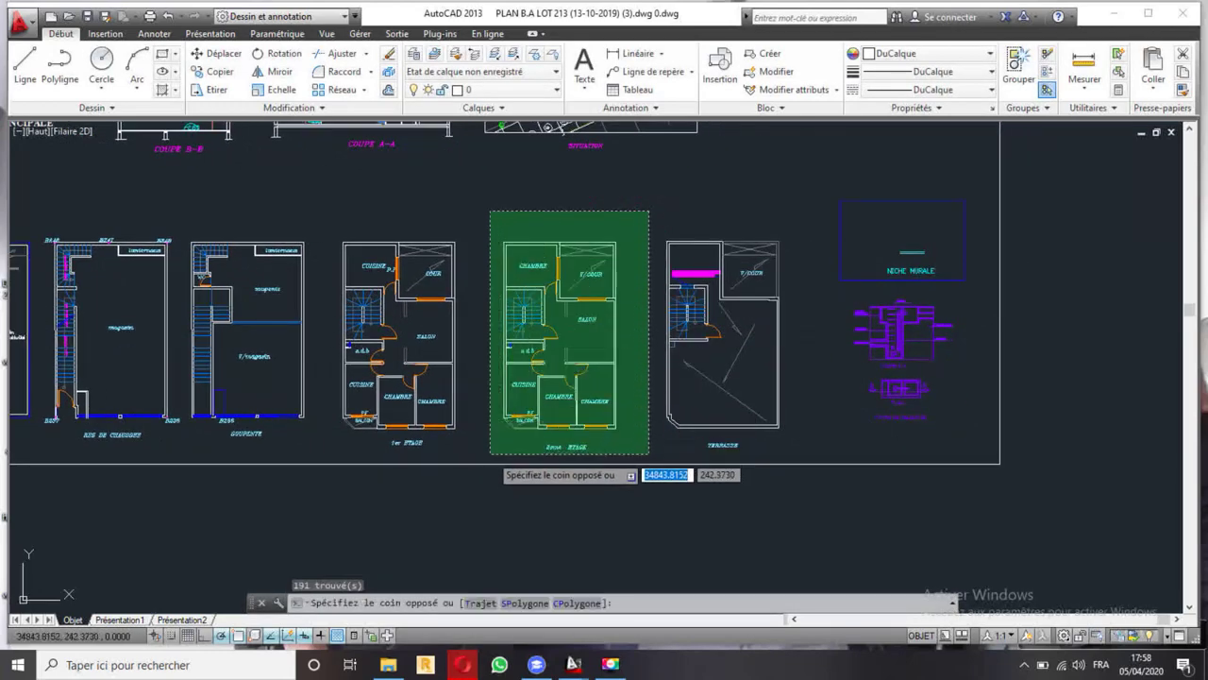
click(464, 485)
text(azeaz)
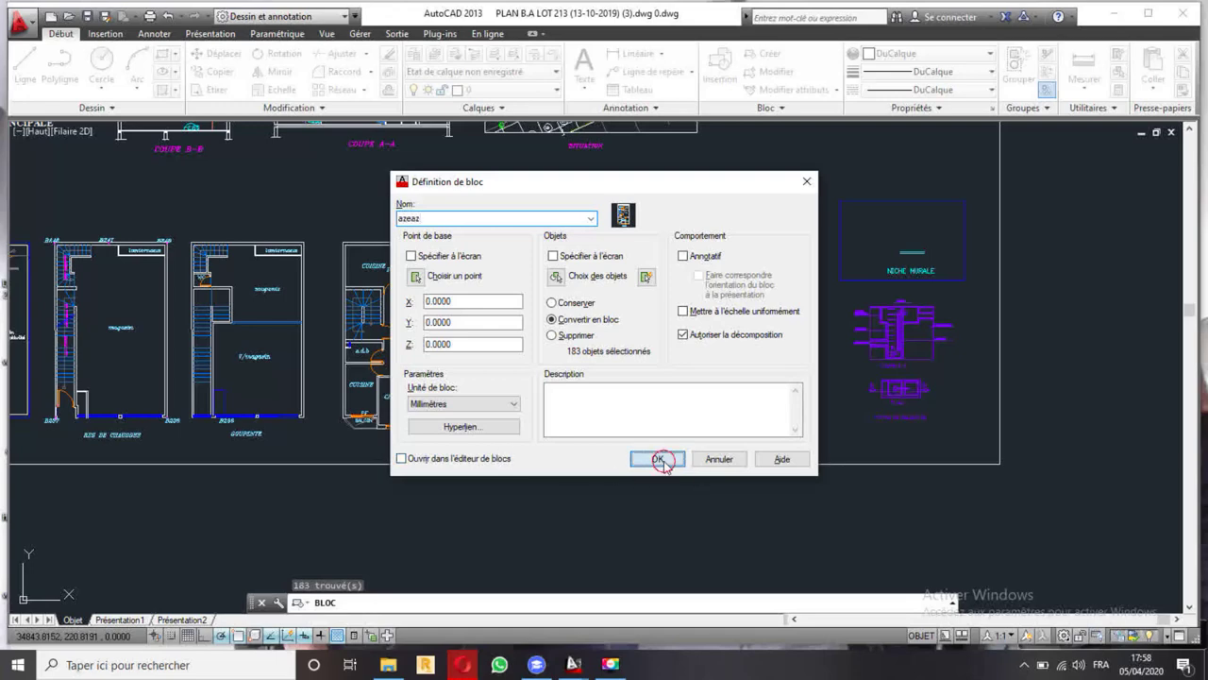
click(661, 460)
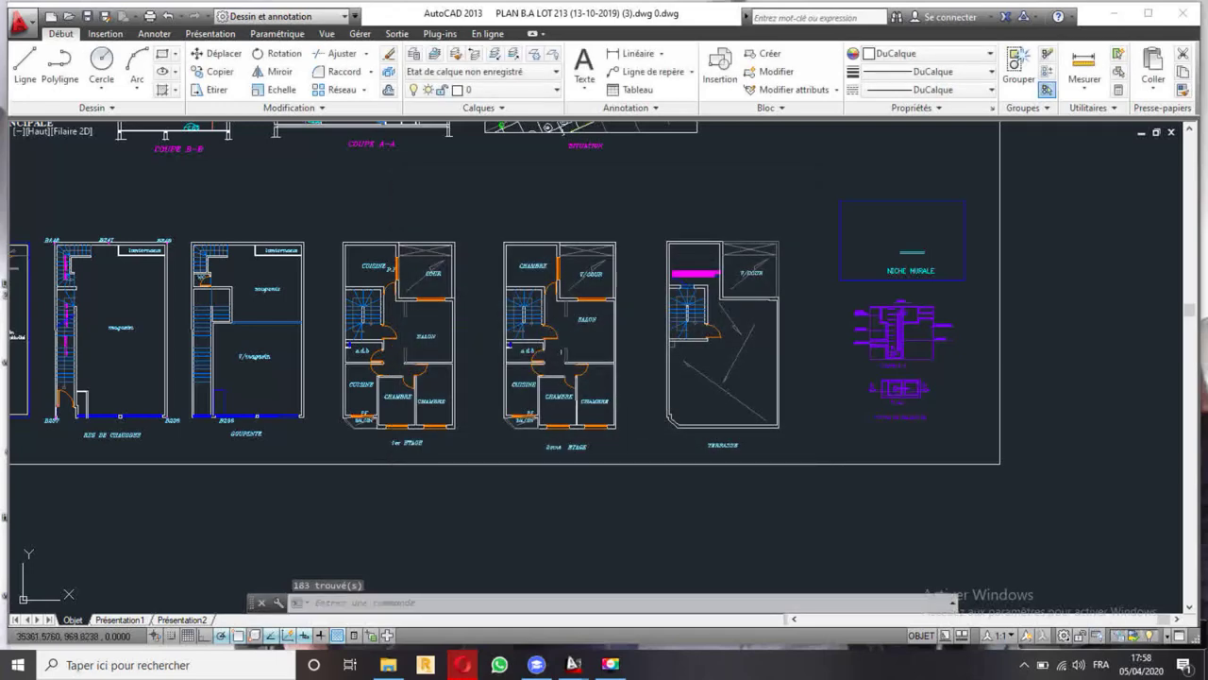
click(825, 387)
scroll(604, 369, down, 3)
middle_drag(202, 333, 431, 347)
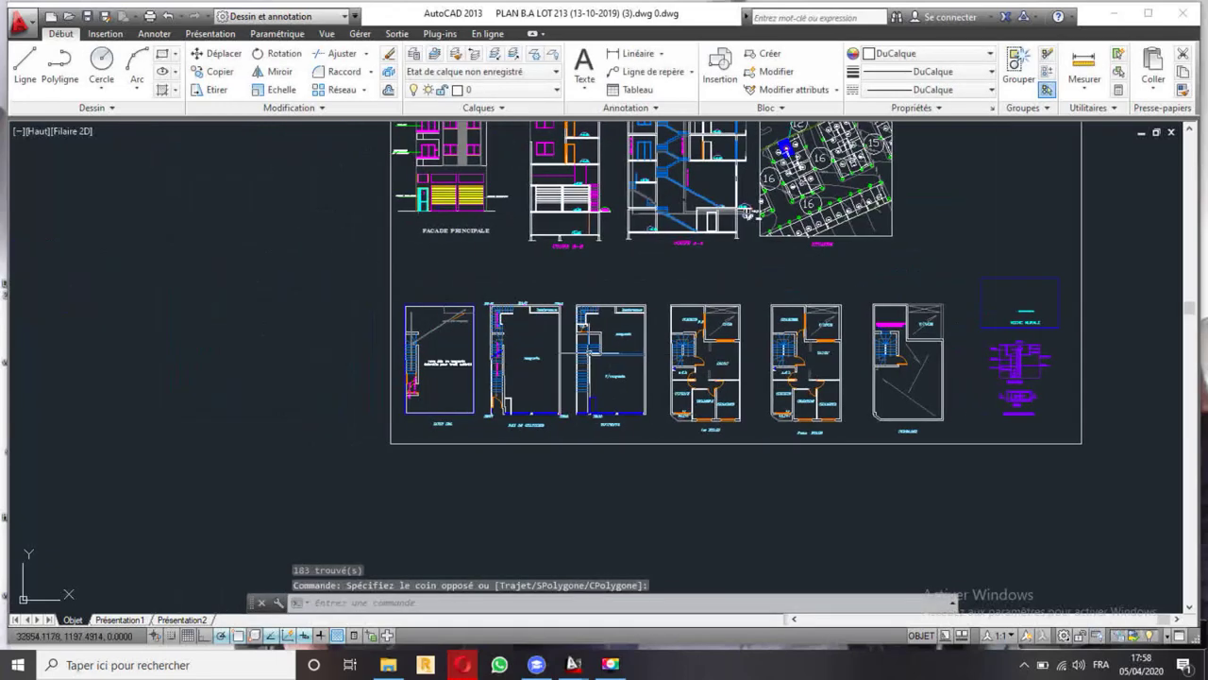
- Make the Poteaux layer current
scroll(431, 347, up, 2)
scroll(441, 335, down, 2)
scroll(452, 269, up, 1)
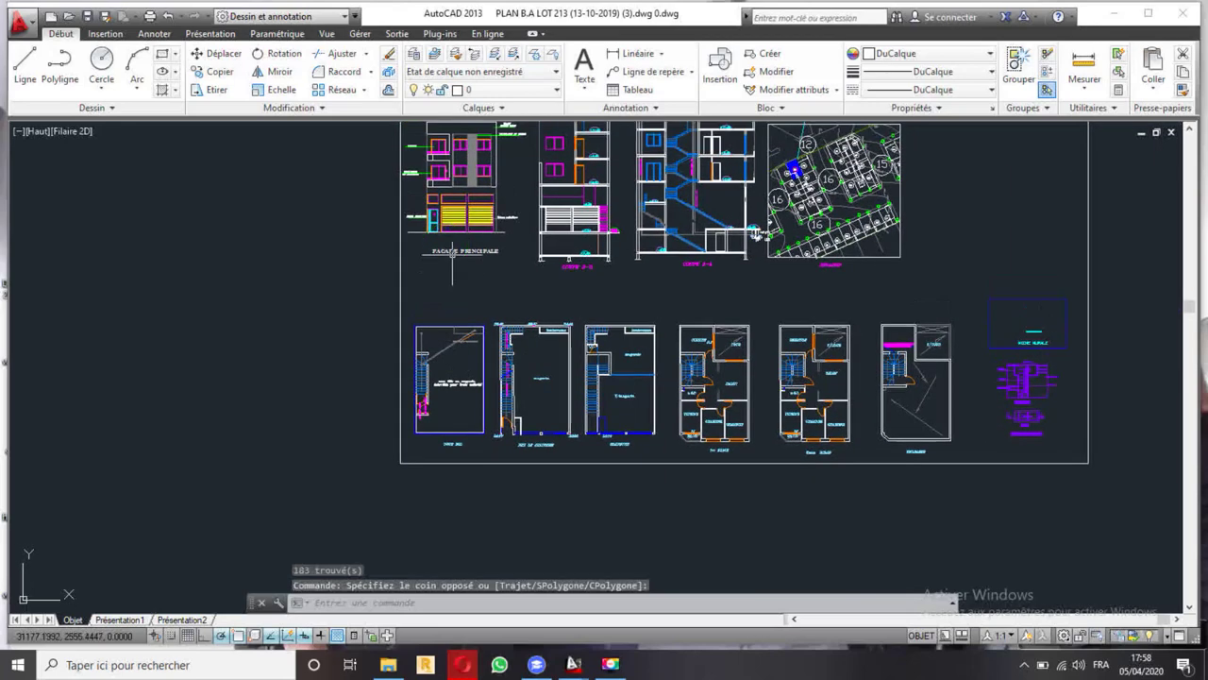
click(484, 90)
scroll(524, 286, down, 3)
key(Escape)
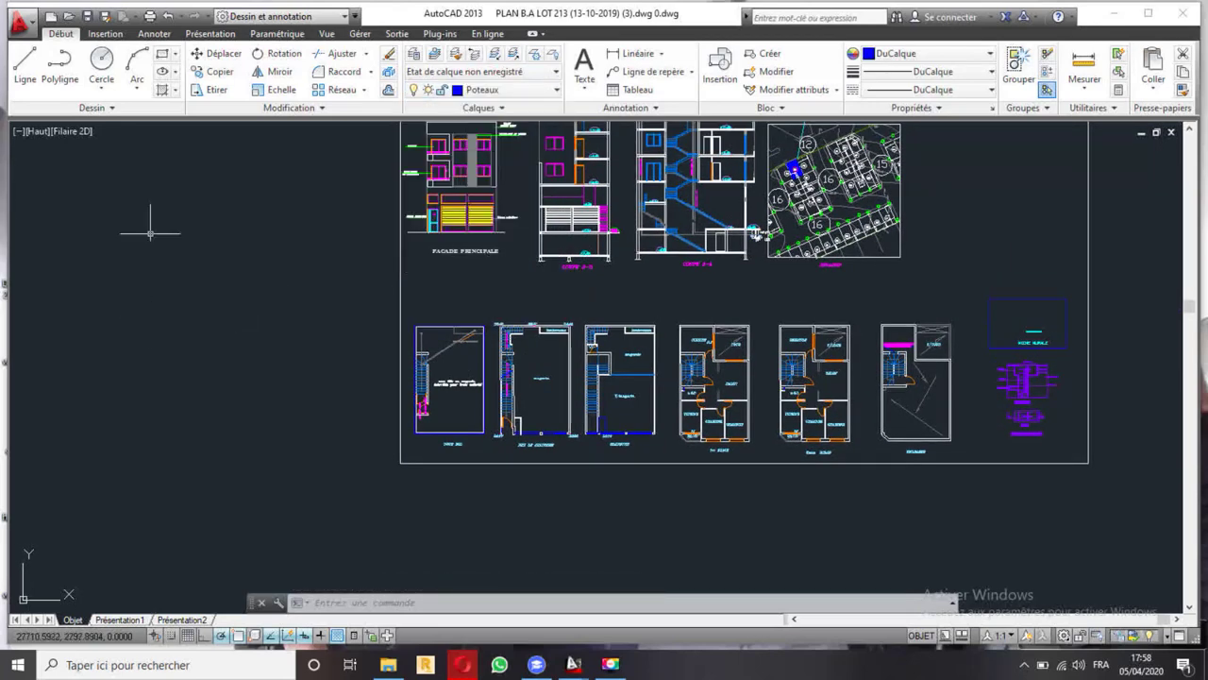
- Draw a small column rectangle beside the cellar plan
click(160, 55)
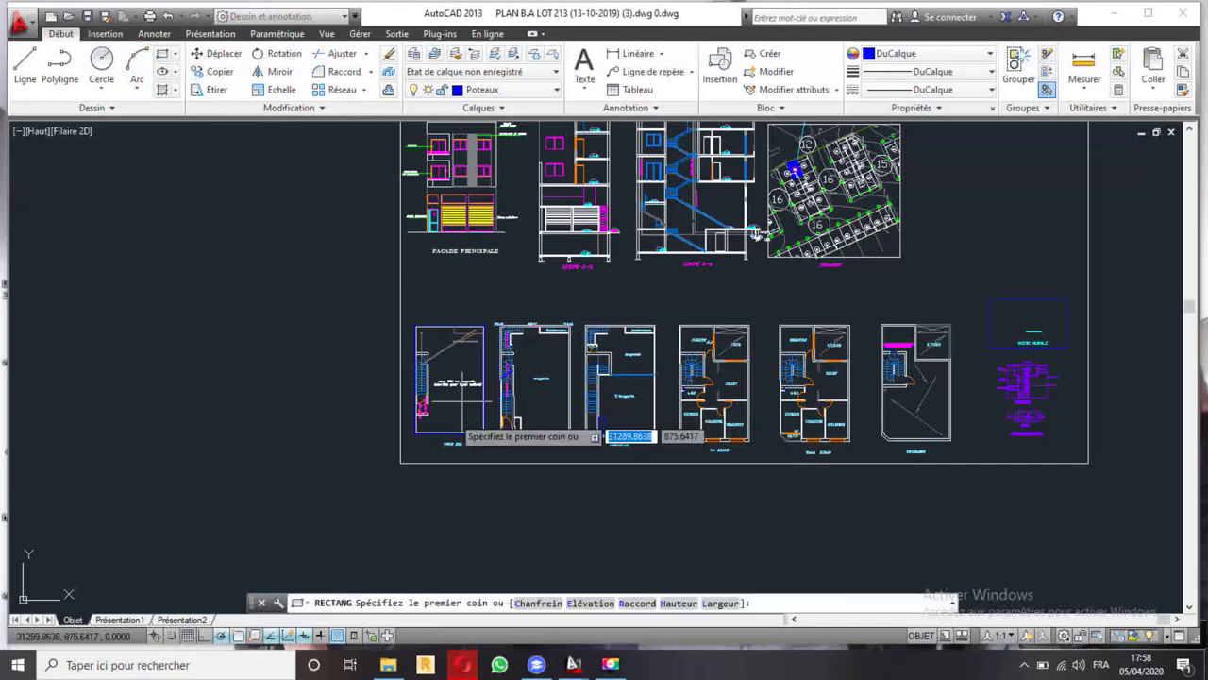
scroll(406, 416, up, 1)
scroll(392, 368, up, 2)
click(303, 319)
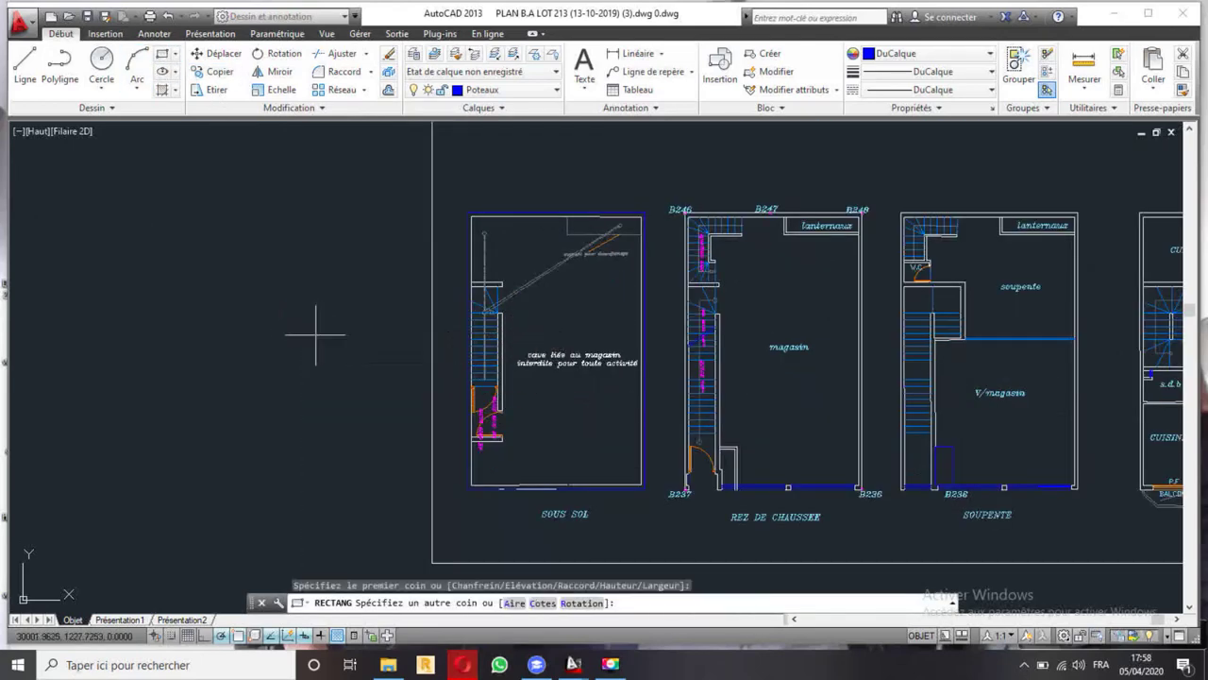
click(334, 348)
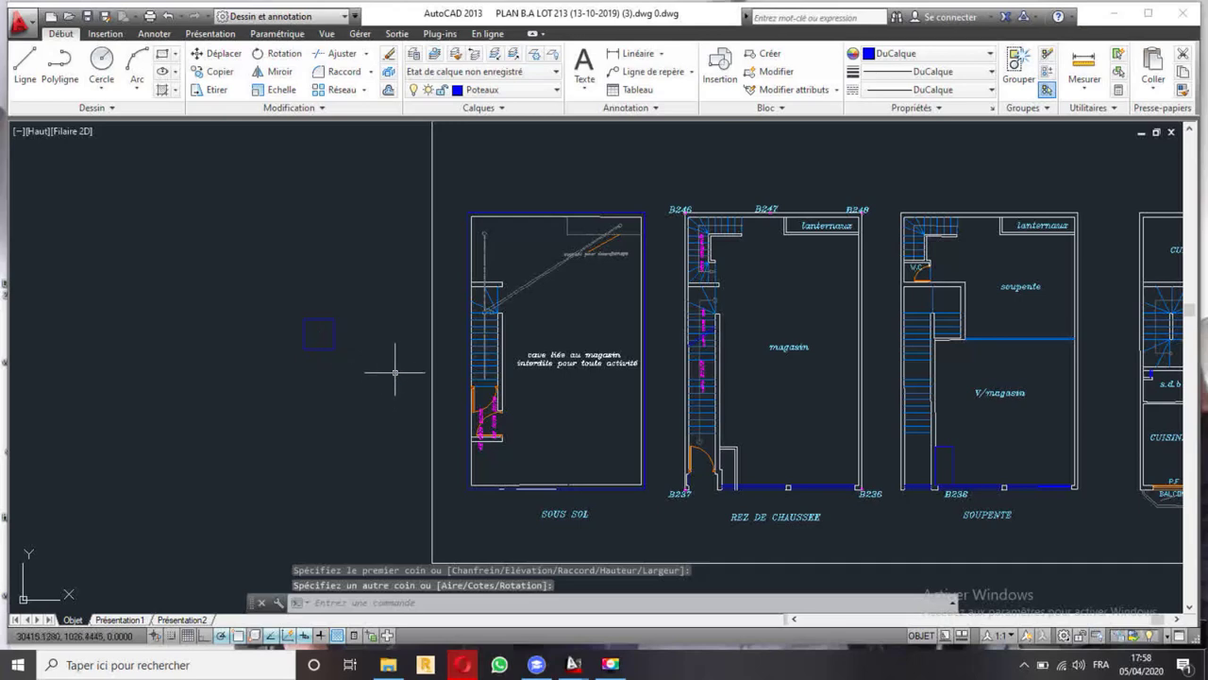
scroll(325, 338, up, 4)
- Erase that small rectangle
click(436, 373)
click(304, 340)
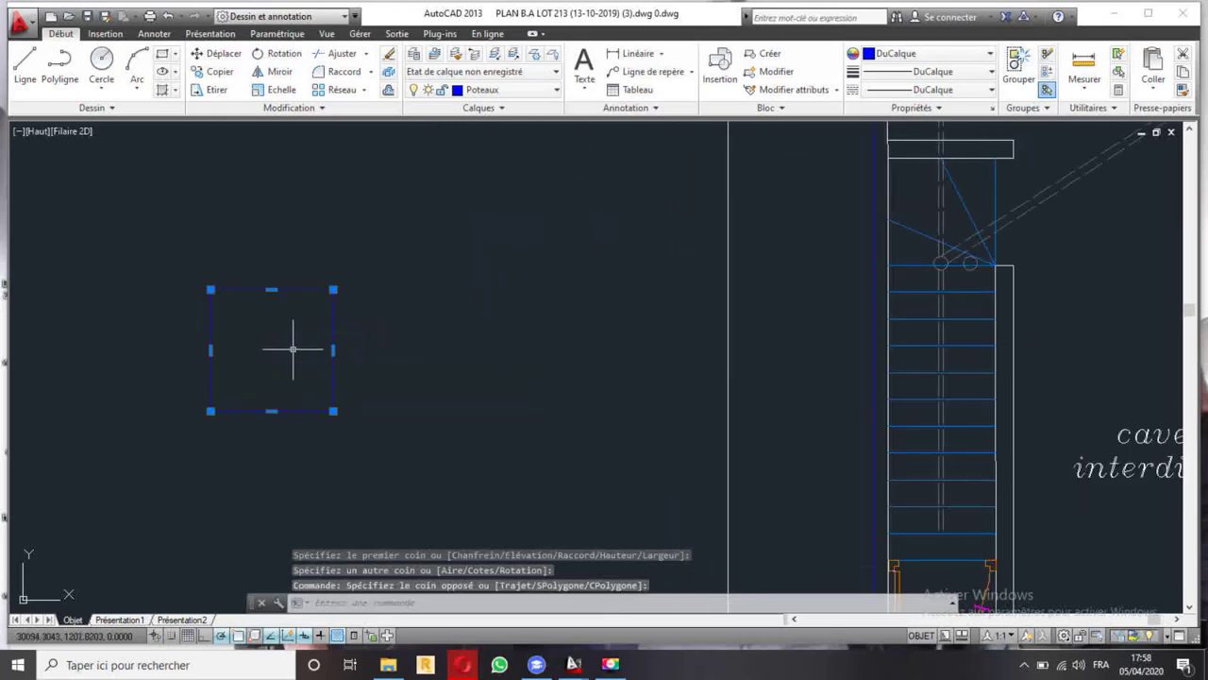
key(Delete)
key(Return)
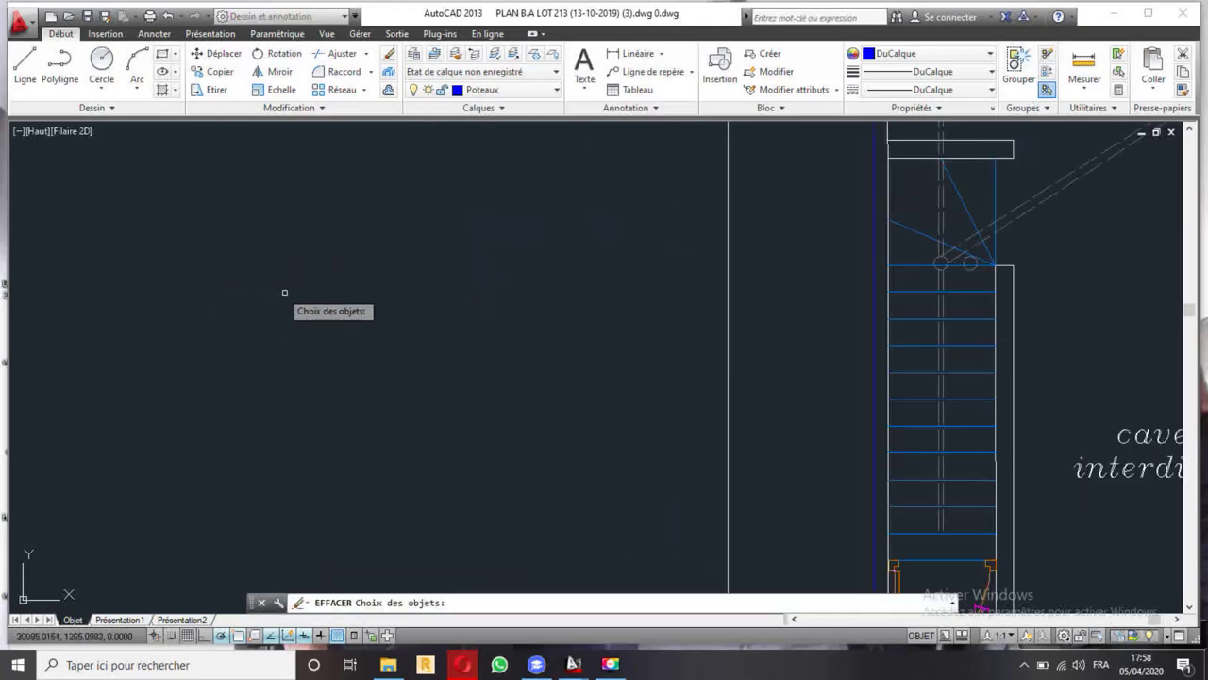
click(162, 54)
click(392, 290)
text(20)
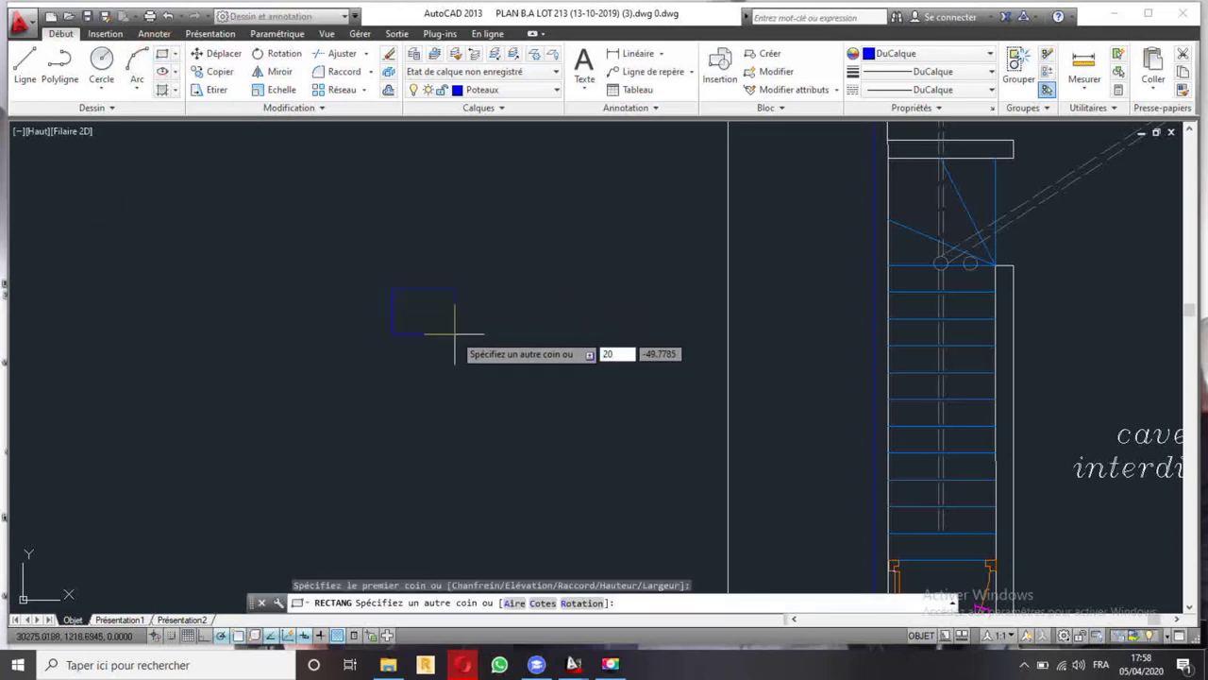
key(Return)
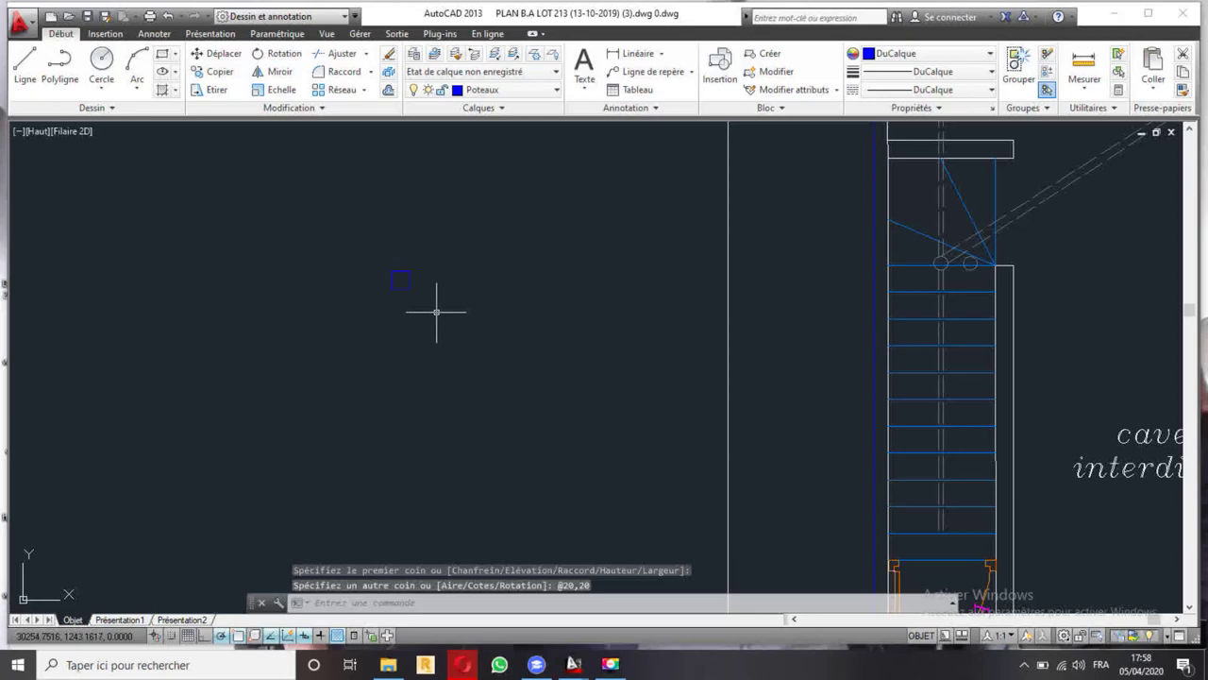
scroll(427, 275, down, 1)
scroll(431, 277, down, 1)
scroll(397, 284, down, 1)
scroll(369, 286, down, 1)
click(316, 315)
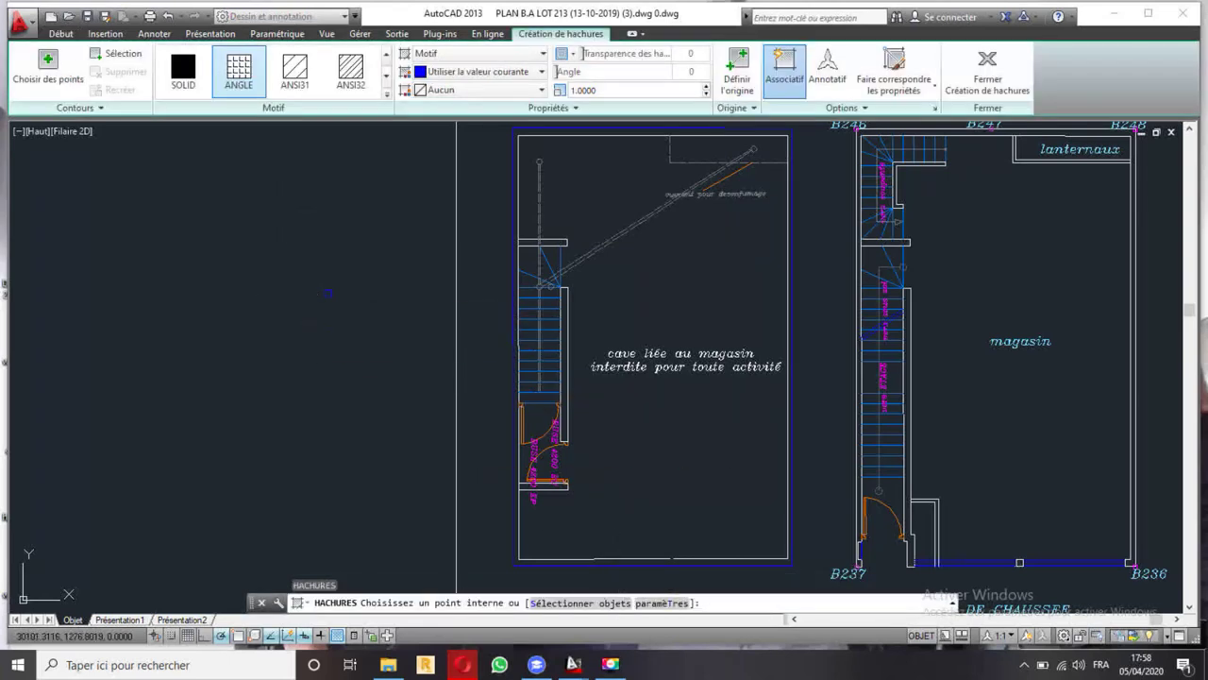
- Fill the 20 × 20 square beside SOUS SOL with a SOLID hatch
key(Escape)
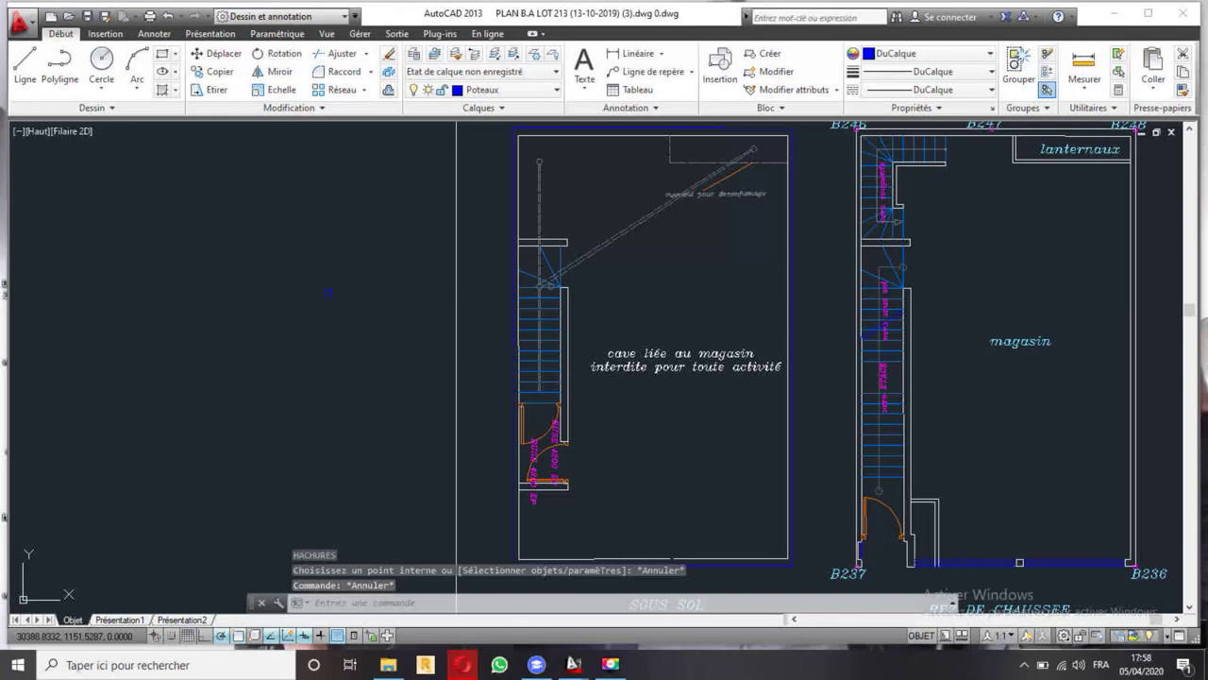
key(Return)
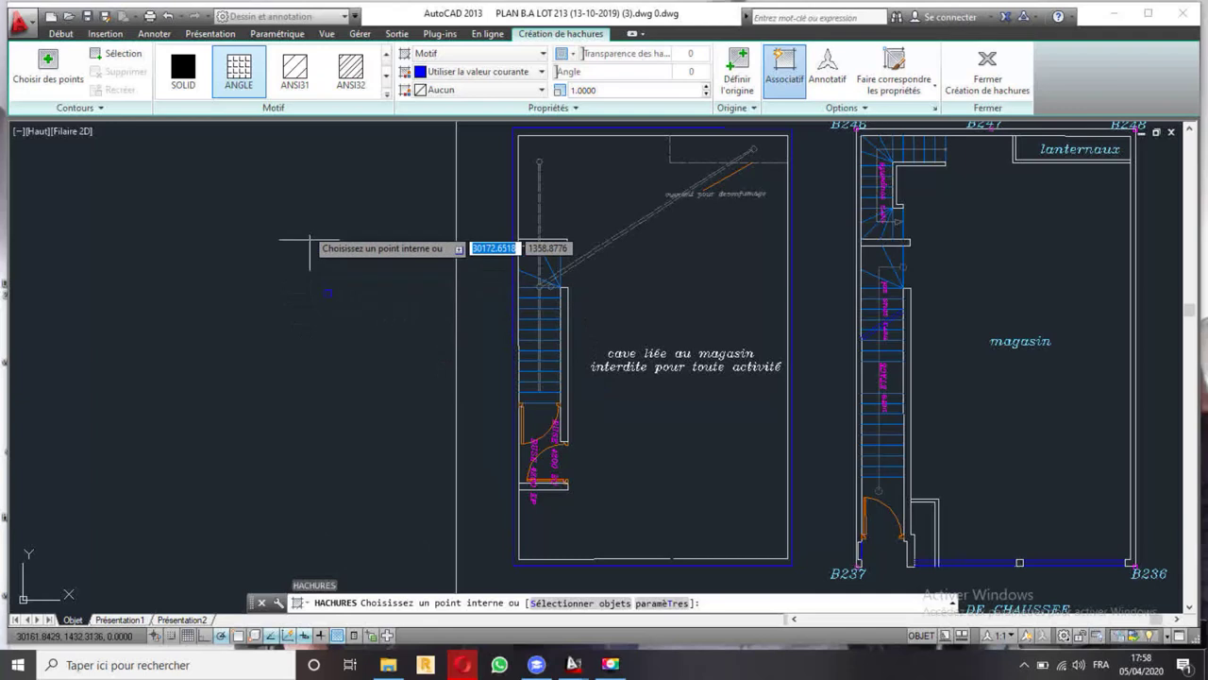
scroll(327, 294, up, 2)
scroll(327, 294, up, 2)
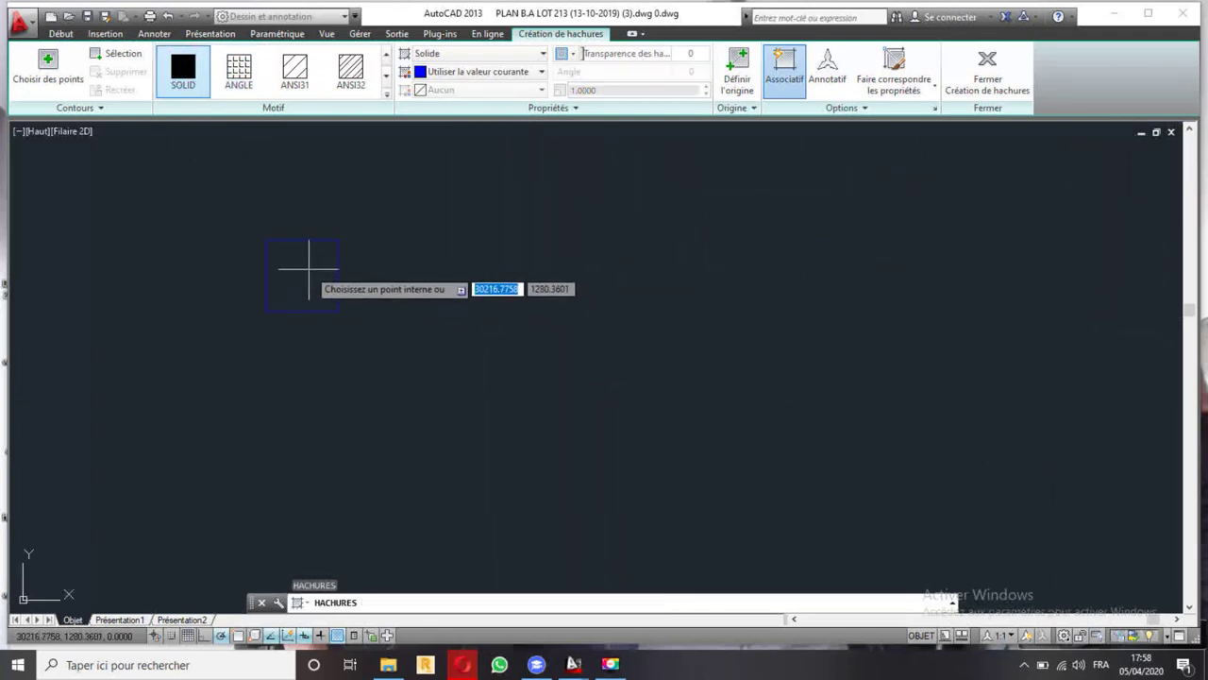
click(309, 270)
key(Return)
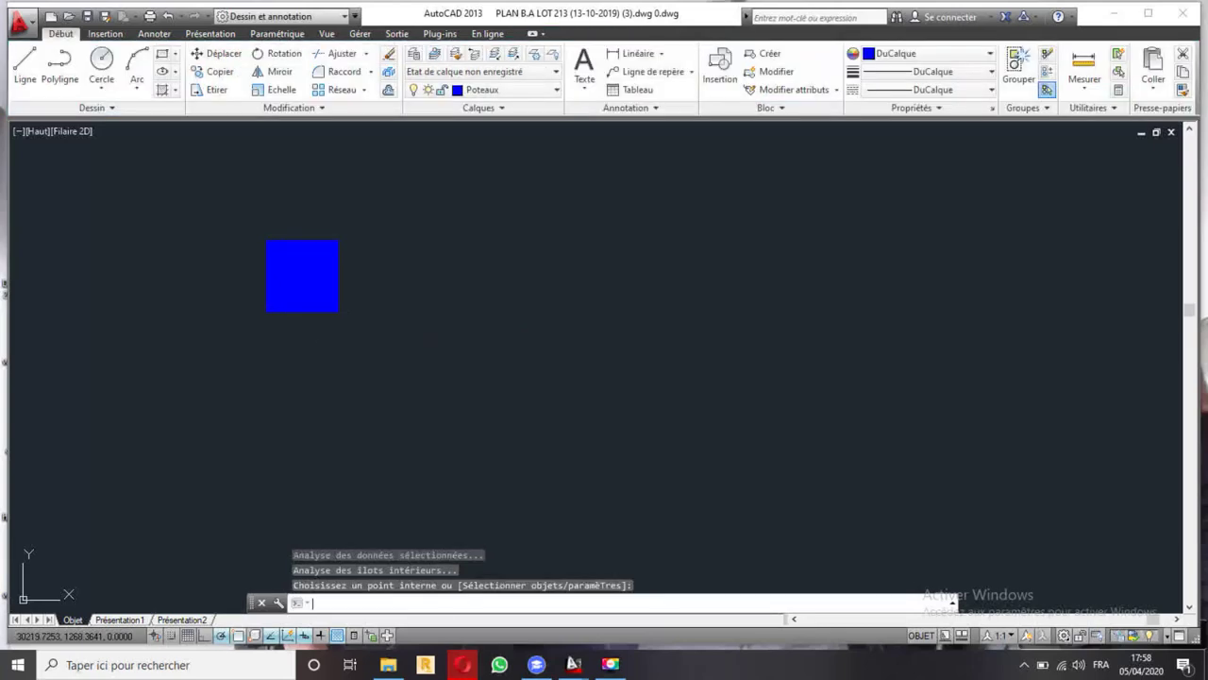
scroll(284, 321, down, 2)
scroll(283, 321, down, 3)
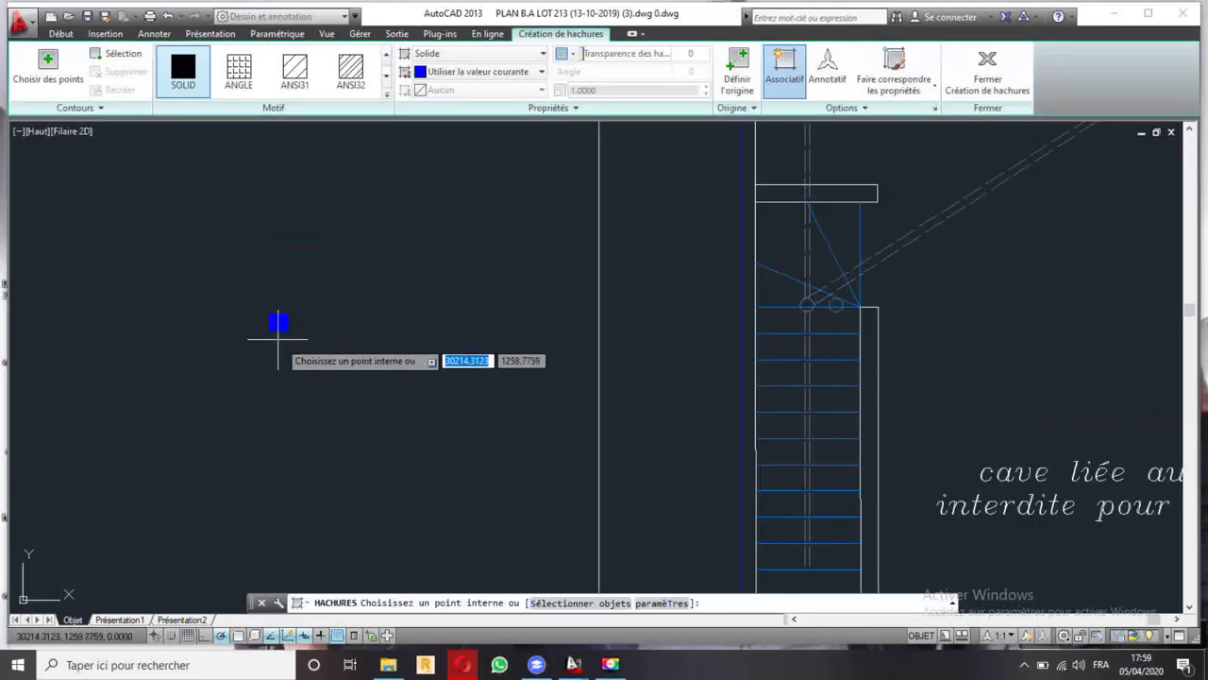
key(Escape)
- Select the blue solid-filled square
click(279, 323)
click(253, 345)
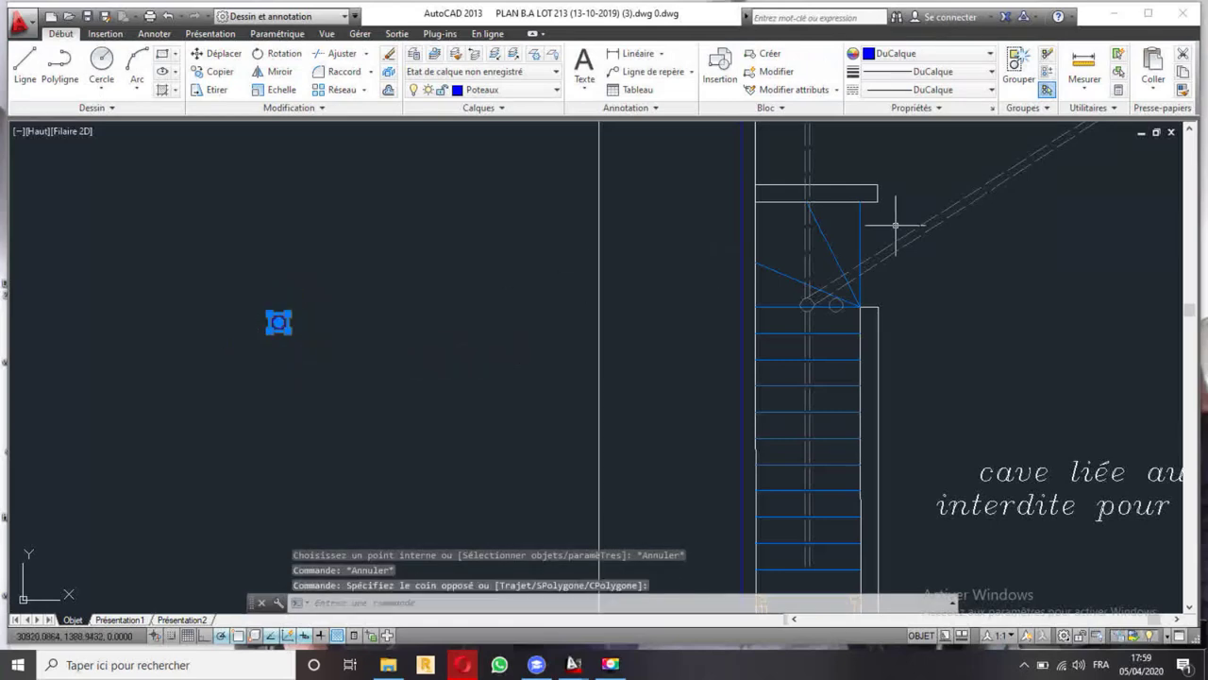
scroll(1001, 201, down, 5)
scroll(973, 255, down, 1)
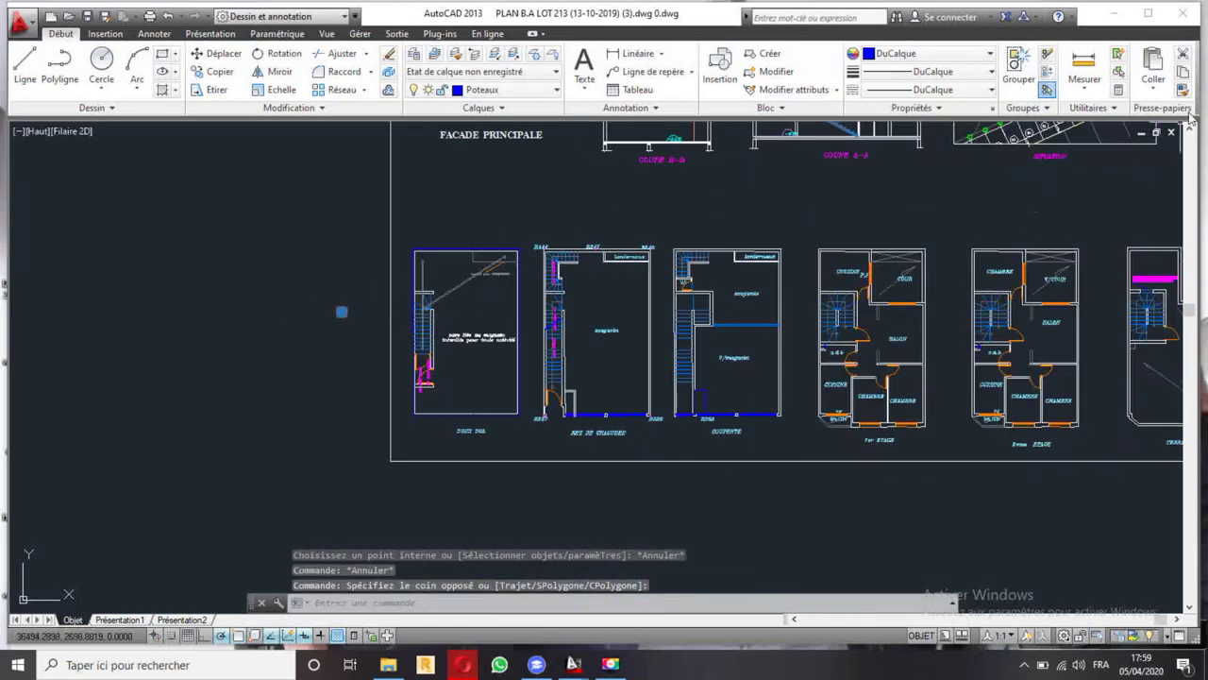
click(196, 75)
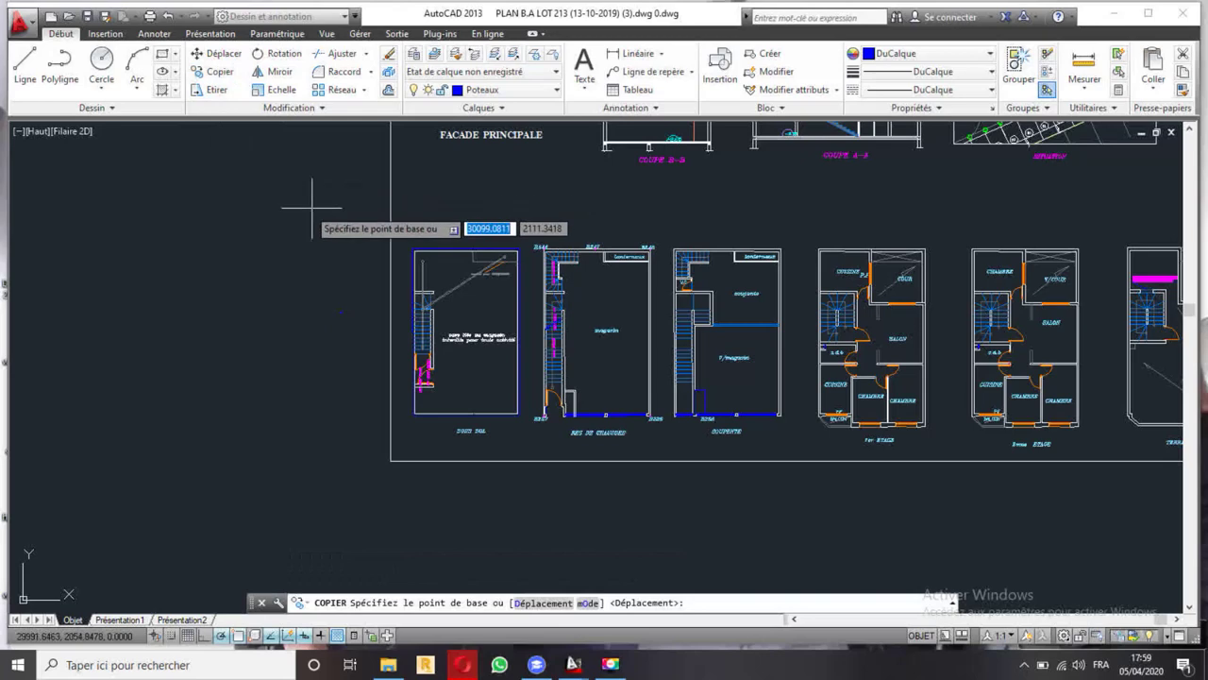
scroll(351, 329, up, 5)
key(Escape)
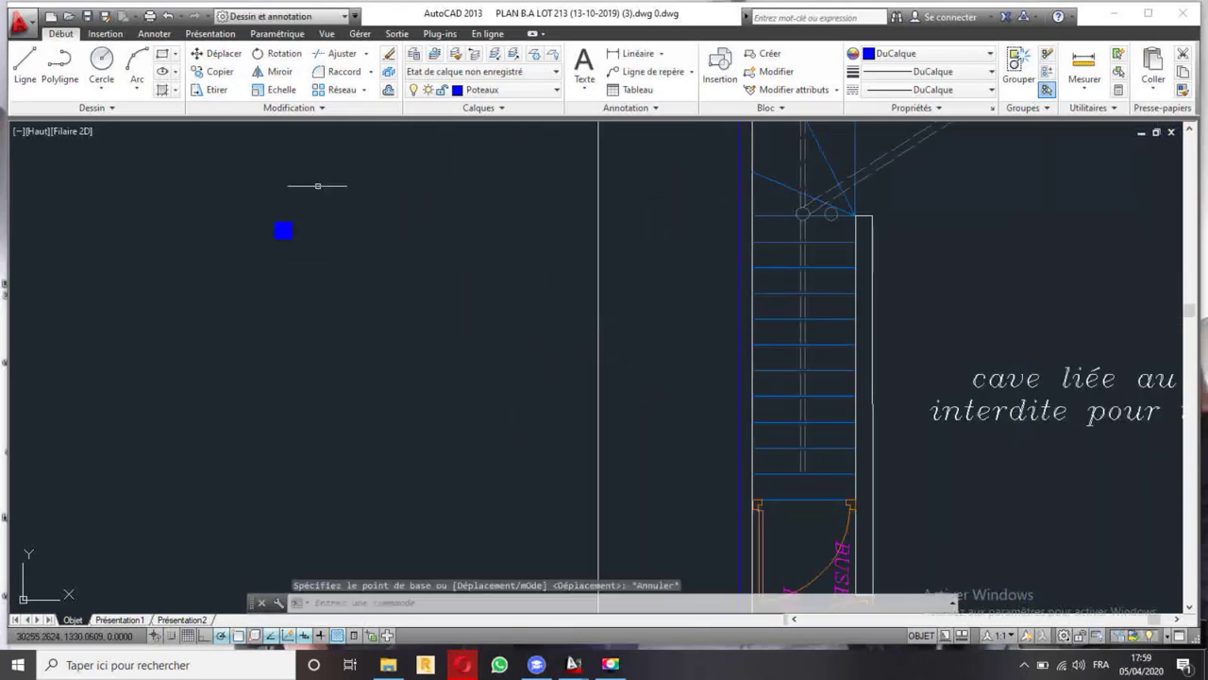
- Set the selected square's colour to Rouge (red)
click(255, 269)
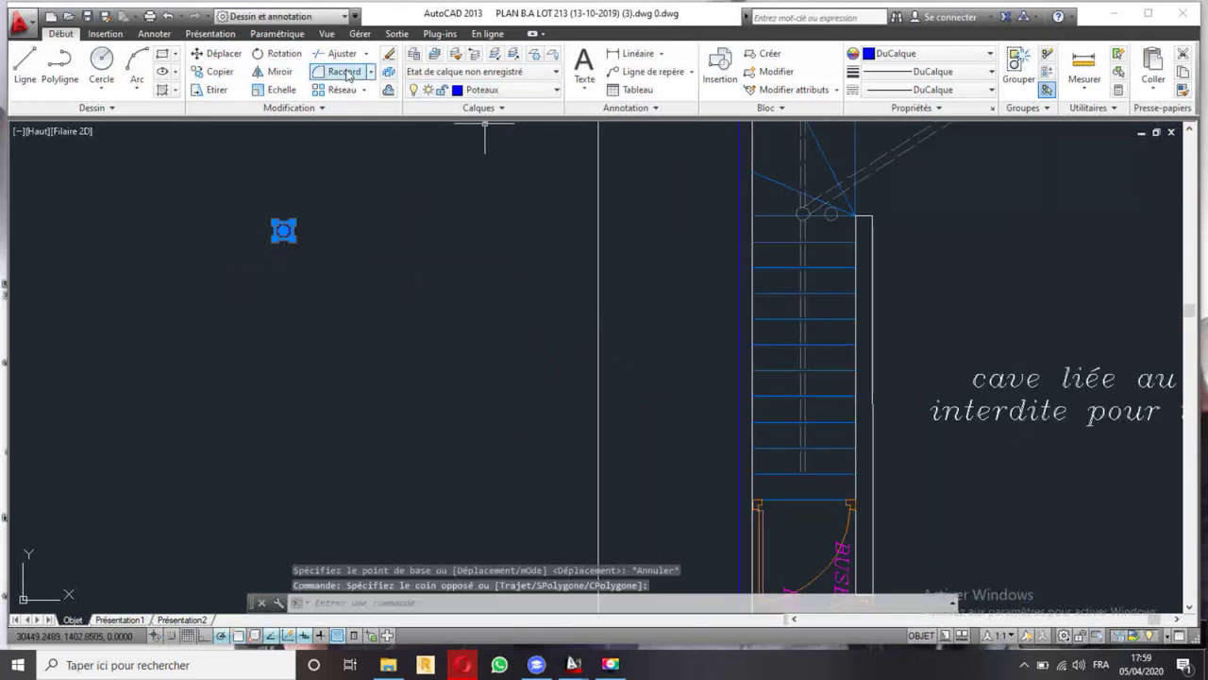
click(526, 91)
scroll(494, 144, up, 4)
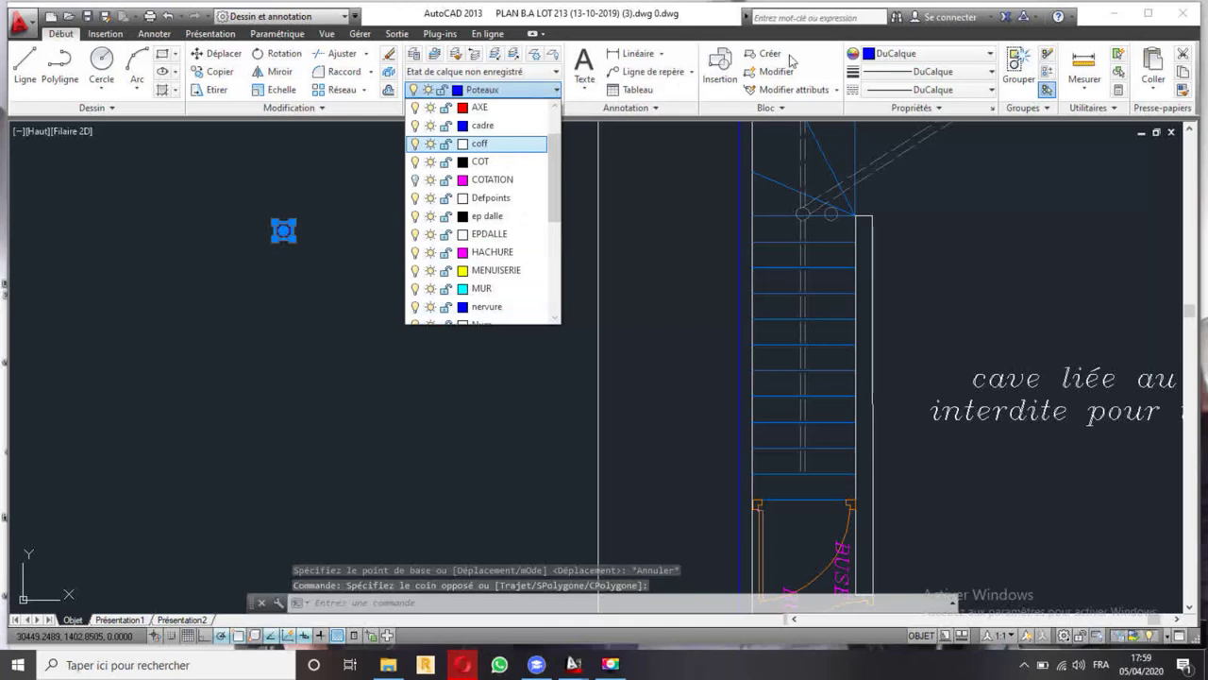
click(912, 55)
click(912, 54)
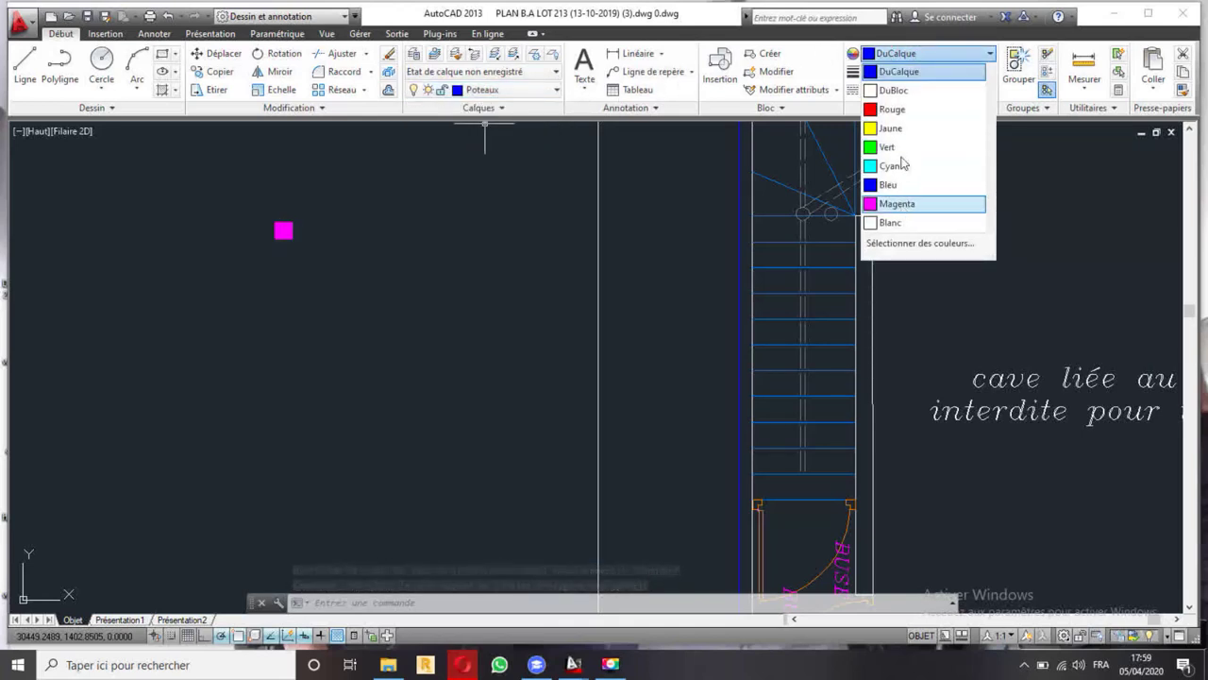
click(905, 110)
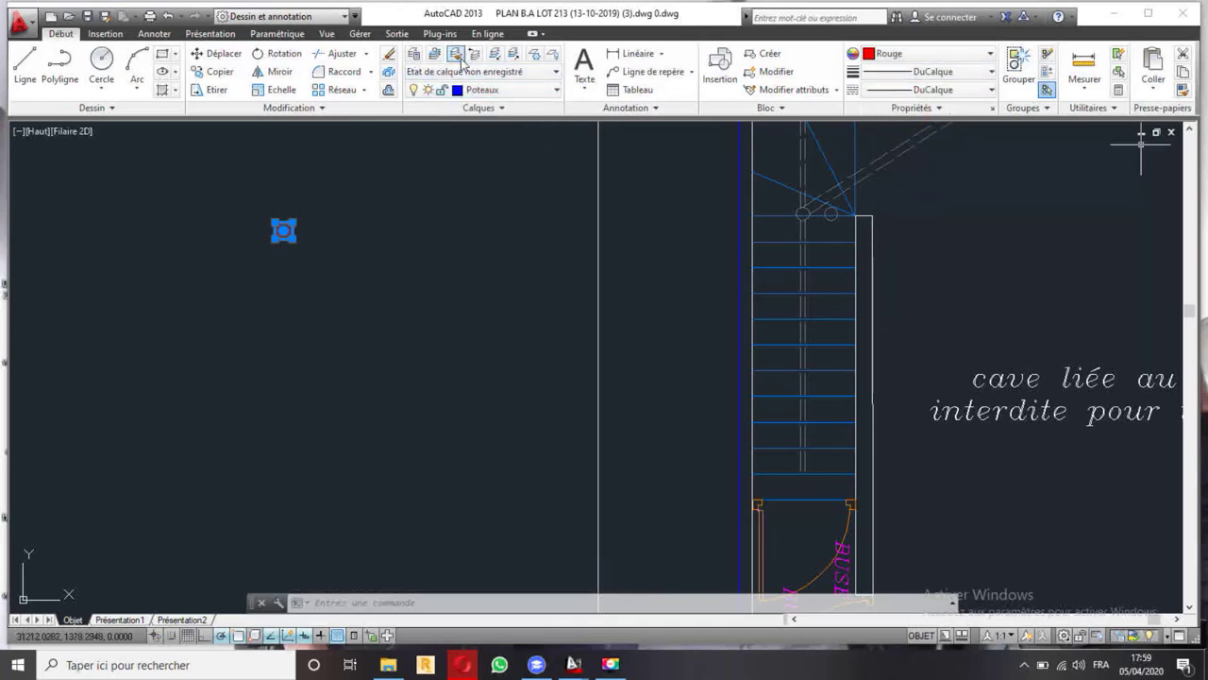
click(218, 74)
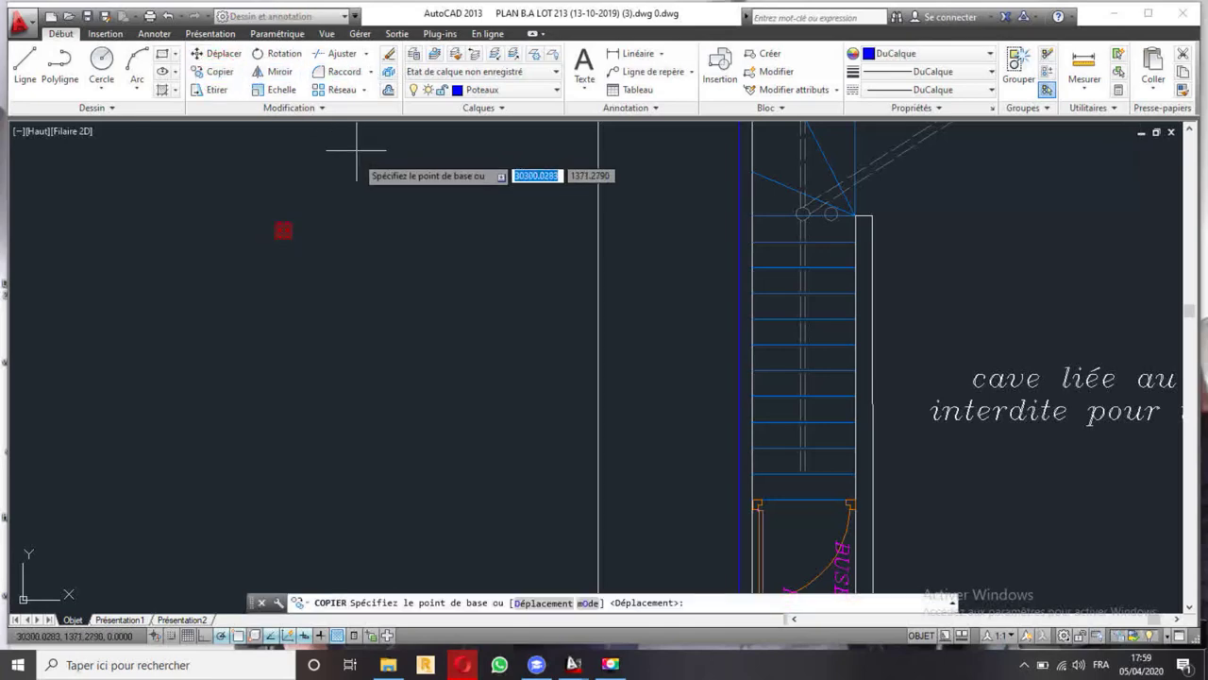
- Place column copies at 2nd-floor wall corners, undoing the last one
scroll(238, 210, down, 4)
scroll(332, 284, down, 5)
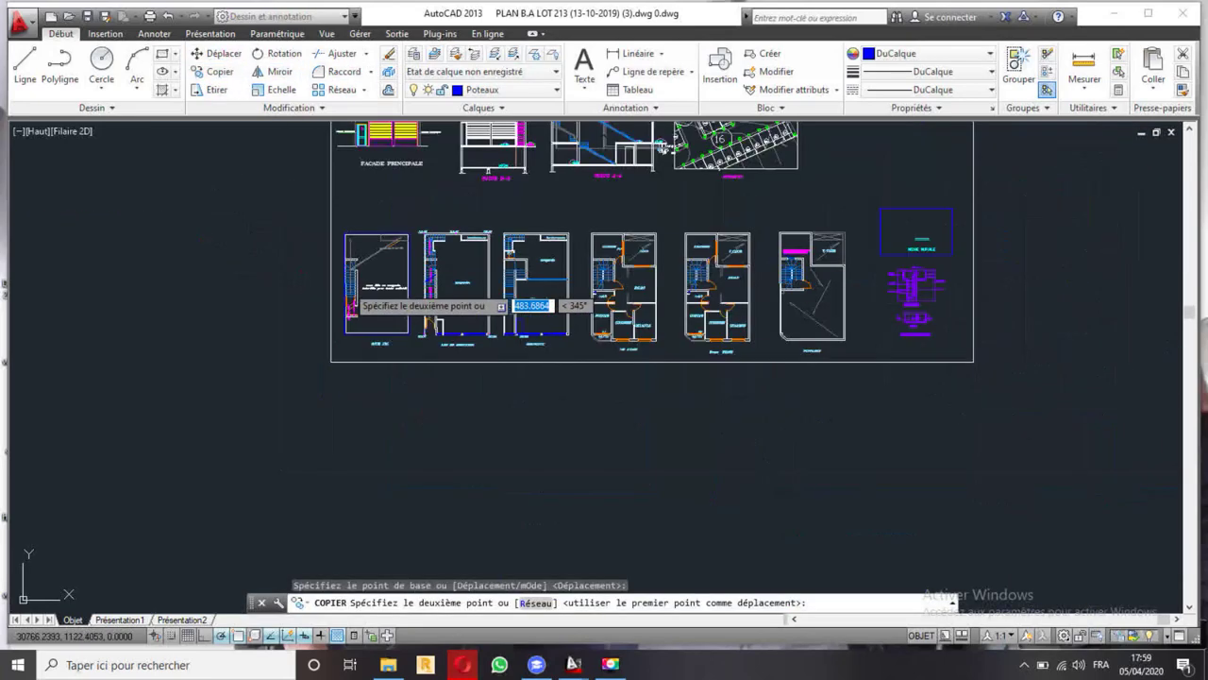
scroll(750, 252, up, 4)
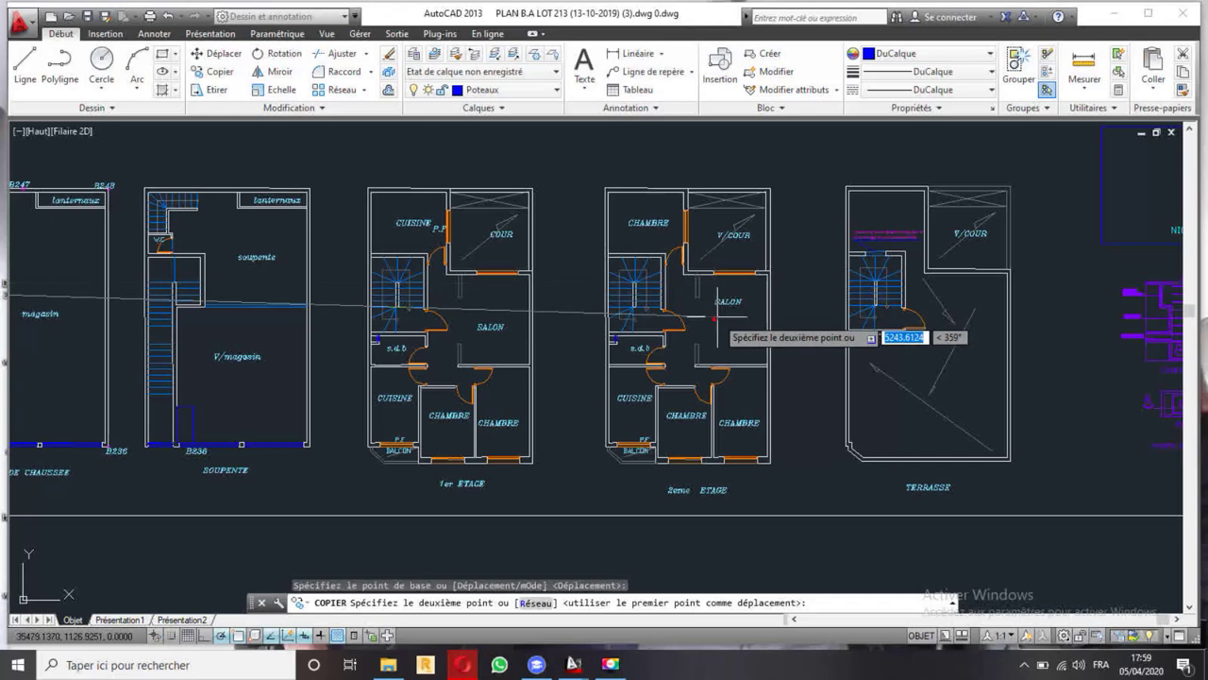
scroll(557, 360, down, 1)
scroll(463, 246, up, 4)
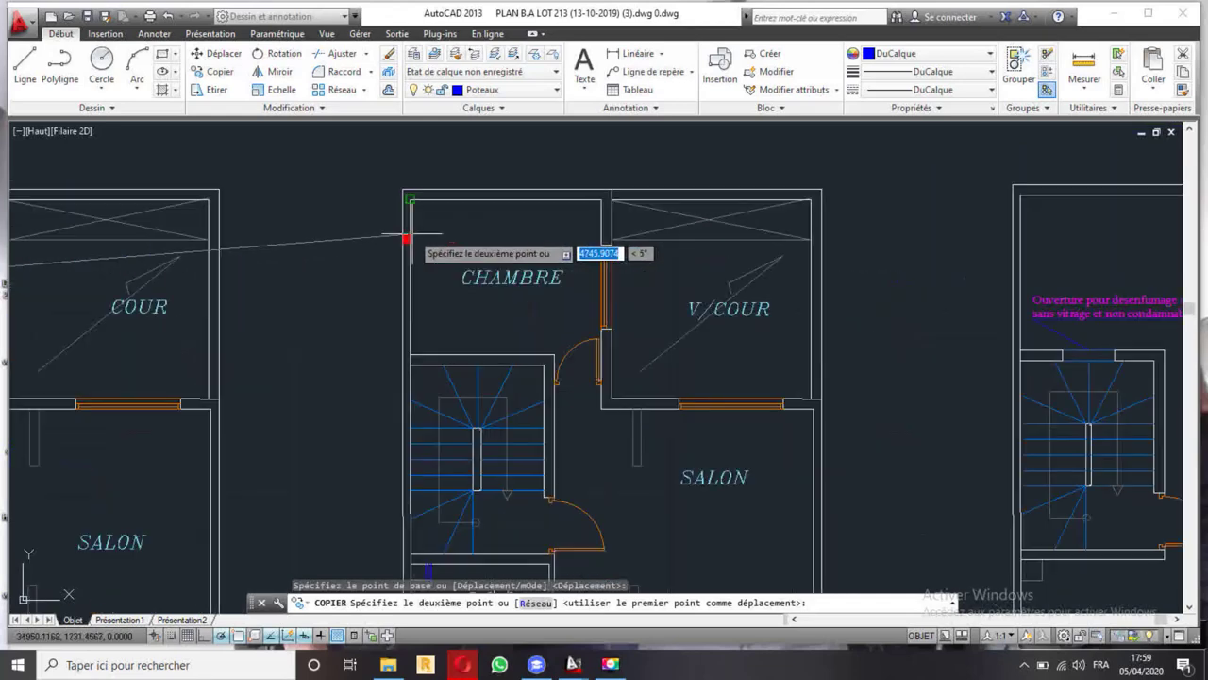
scroll(407, 196, up, 3)
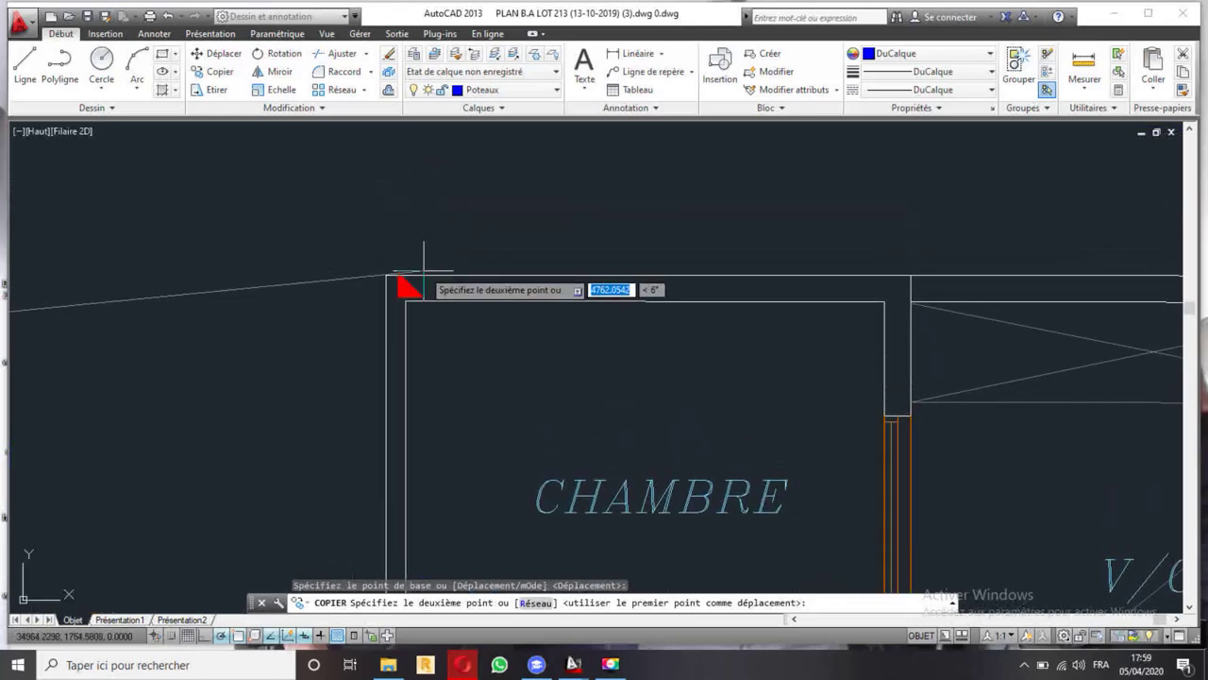
click(415, 244)
scroll(411, 219, down, 3)
mouse_move(417, 331)
middle_down()
mouse_move(416, 255)
mouse_move(403, 247)
middle_up()
click(402, 259)
scroll(420, 261, down, 2)
scroll(539, 345, down, 2)
scroll(464, 329, up, 5)
click(483, 328)
scroll(483, 328, up, 5)
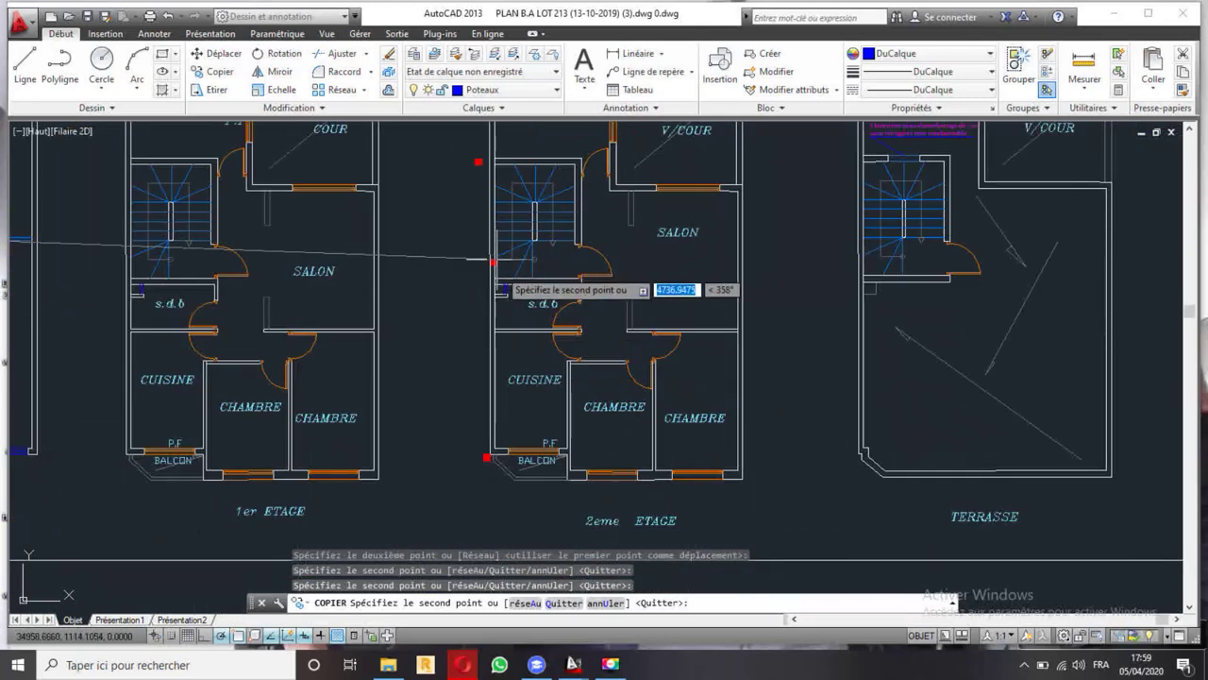
scroll(487, 283, up, 5)
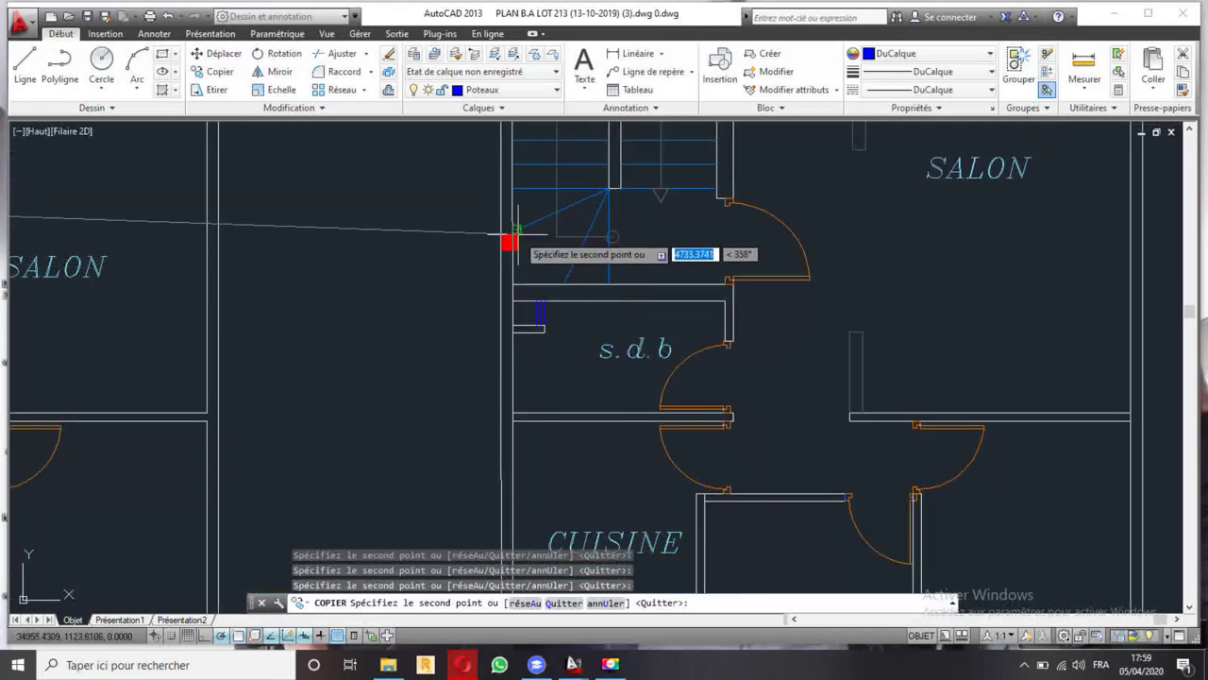
scroll(517, 228, down, 5)
key(ctrl+z)
- Pan and zoom across the floor plans to bring 2eme ETAGE into view
scroll(445, 270, up, 5)
scroll(569, 346, up, 2)
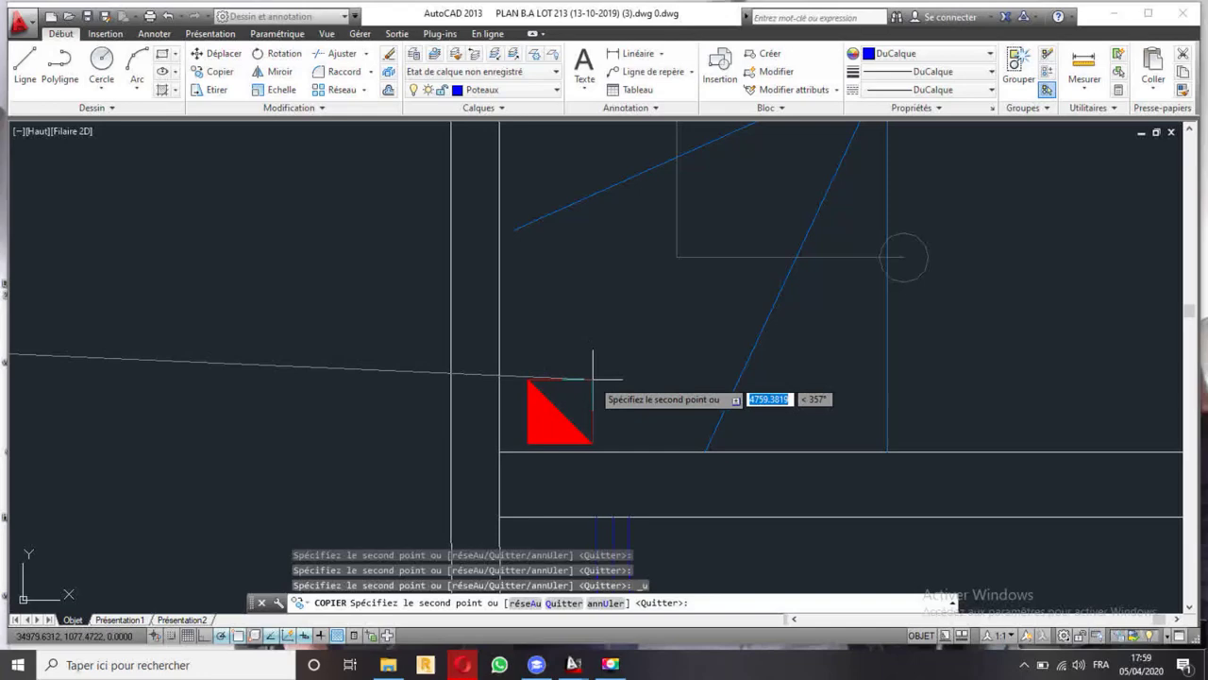
scroll(557, 283, down, 5)
scroll(648, 296, down, 3)
middle_drag(678, 251, 570, 408)
scroll(637, 200, up, 2)
scroll(613, 241, down, 4)
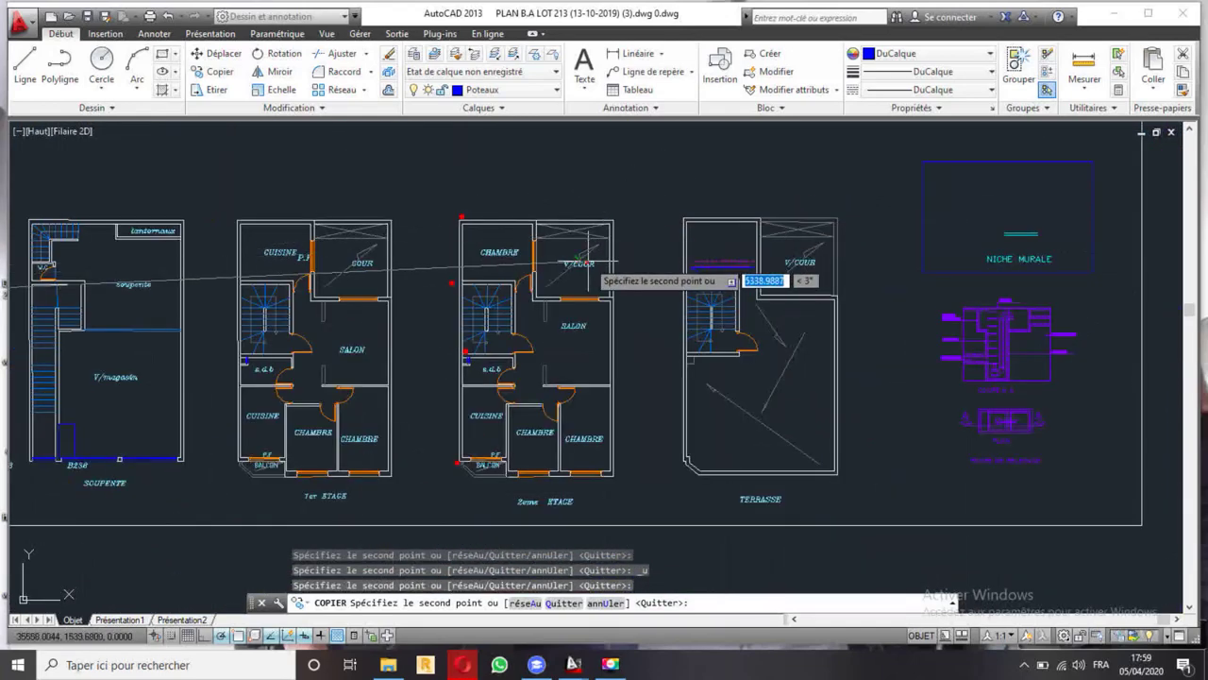
scroll(587, 262, up, 4)
scroll(614, 214, down, 2)
middle_drag(626, 204, 624, 267)
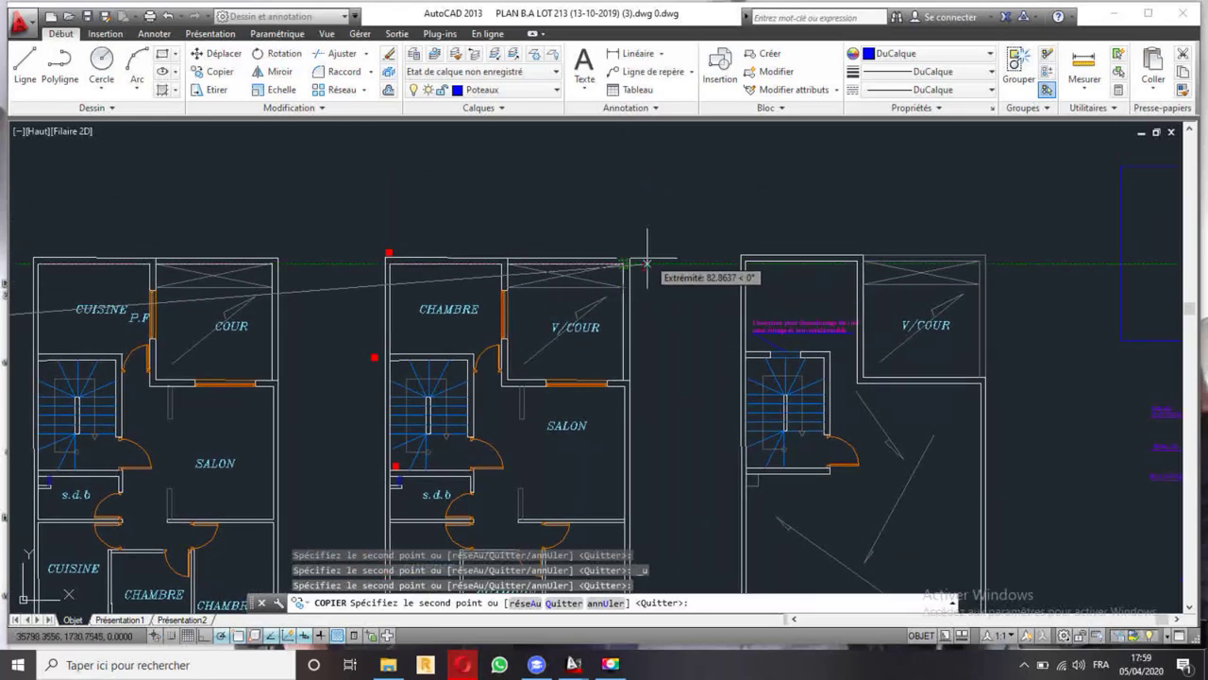
scroll(647, 263, up, 4)
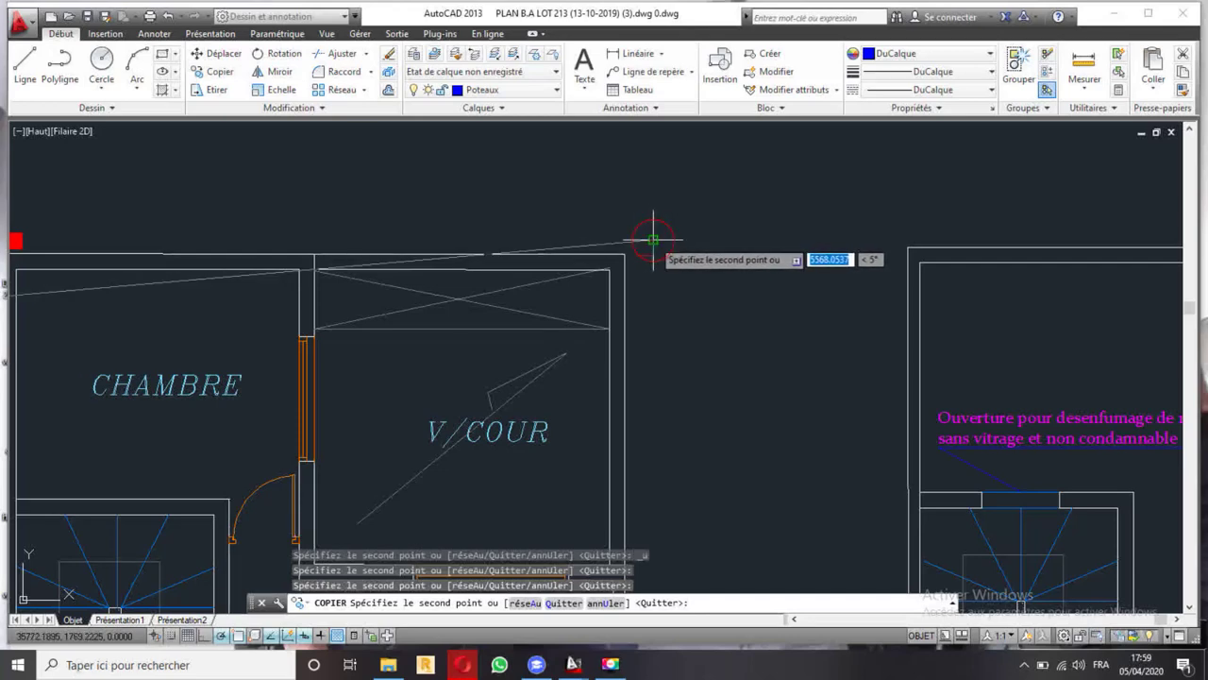
middle_drag(327, 206, 379, 185)
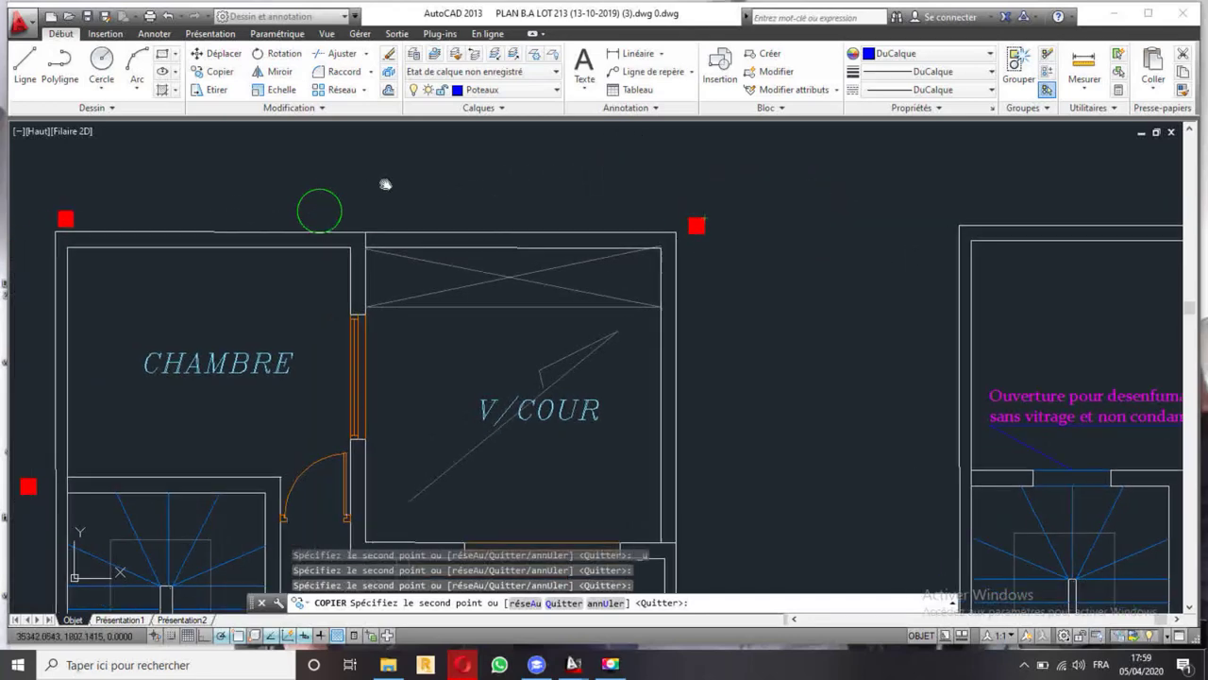
scroll(415, 189, down, 4)
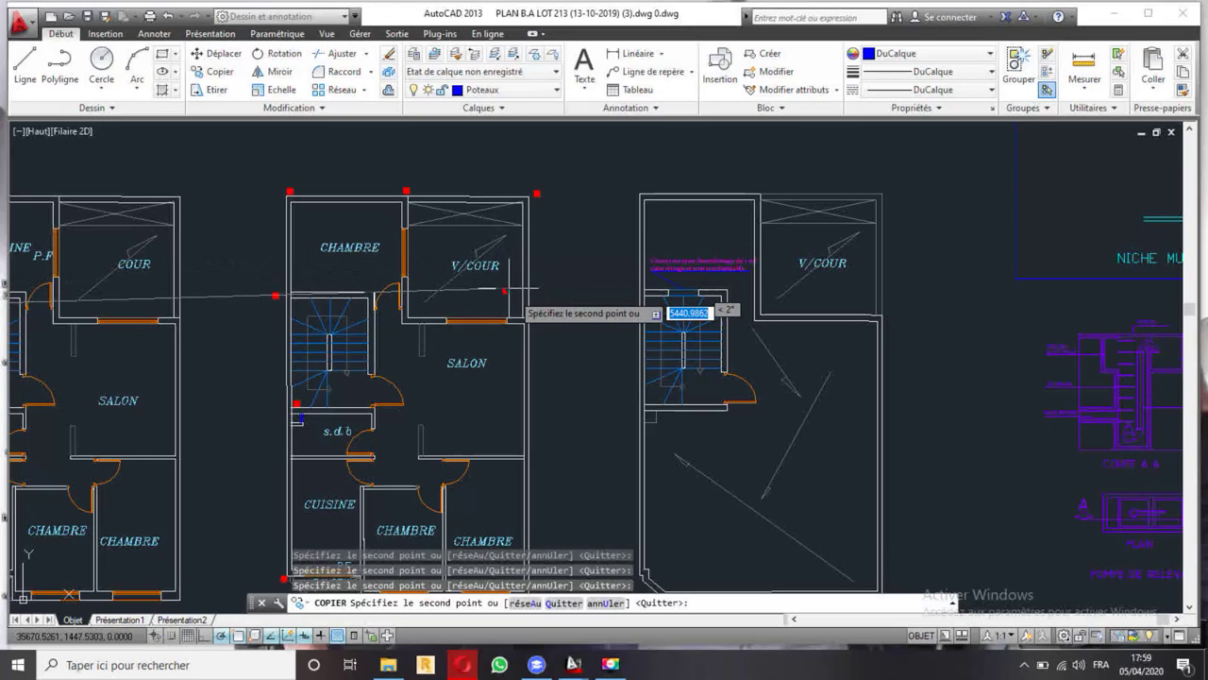
scroll(507, 282, up, 5)
scroll(535, 248, down, 5)
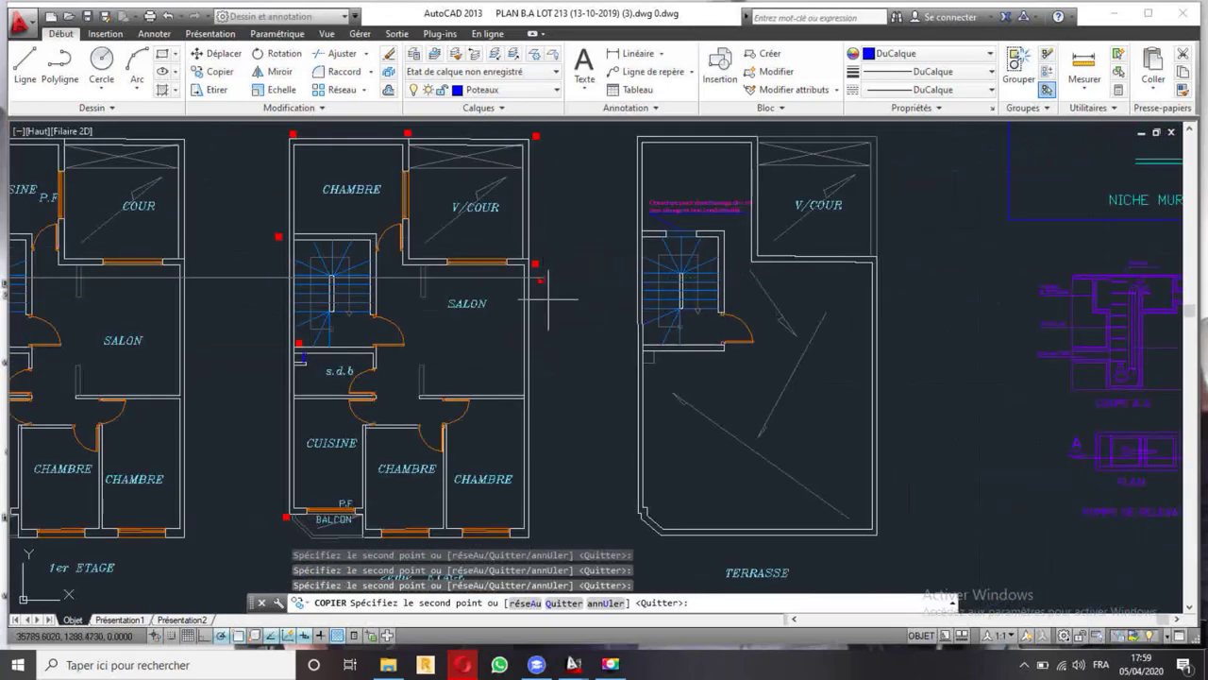
scroll(458, 272, up, 2)
scroll(464, 321, up, 4)
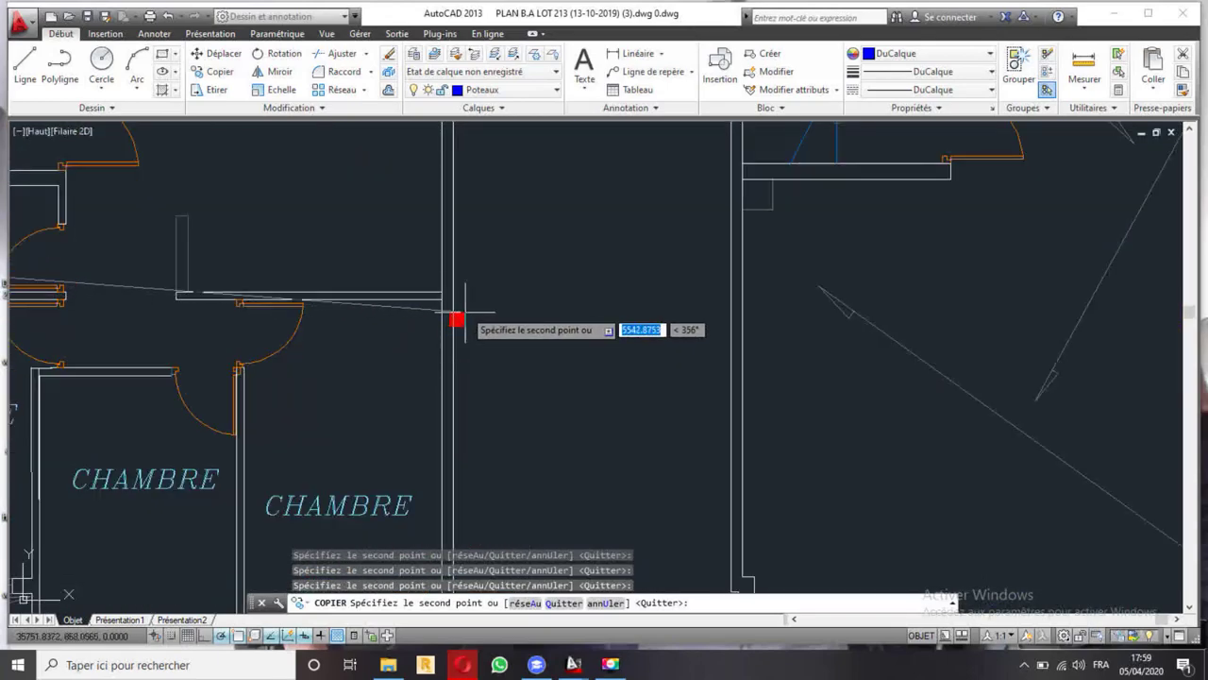
scroll(462, 293, down, 5)
scroll(472, 331, up, 1)
scroll(437, 364, up, 3)
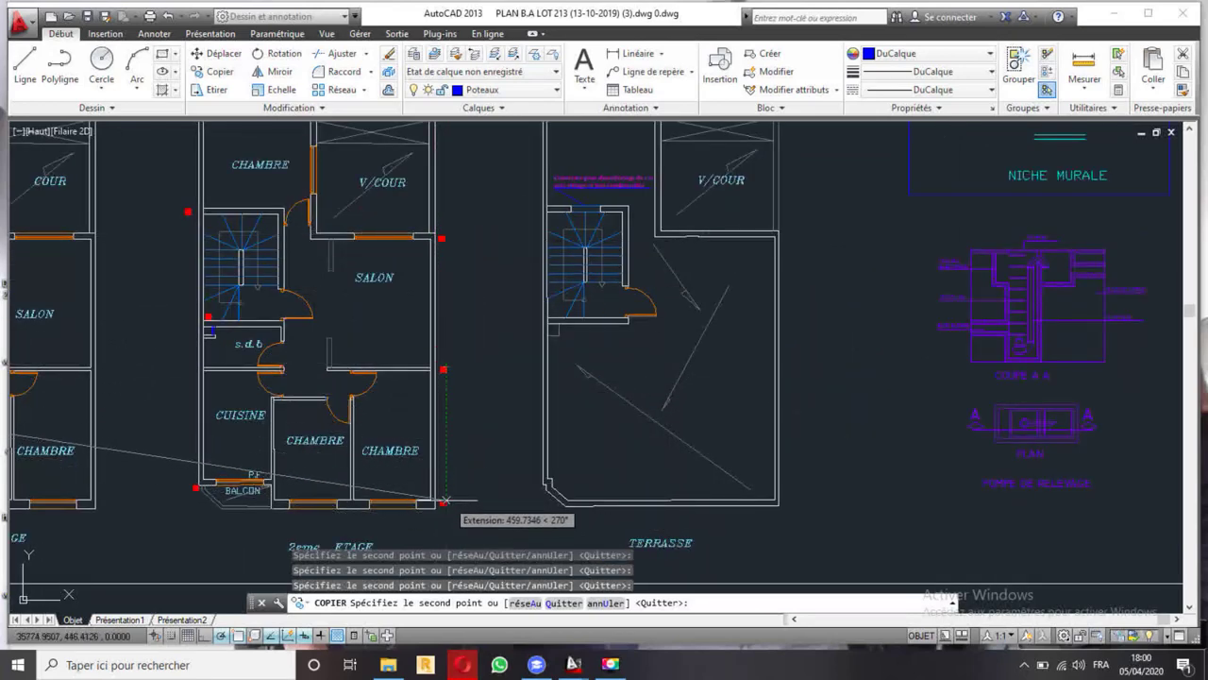
scroll(444, 501, up, 6)
scroll(424, 424, down, 6)
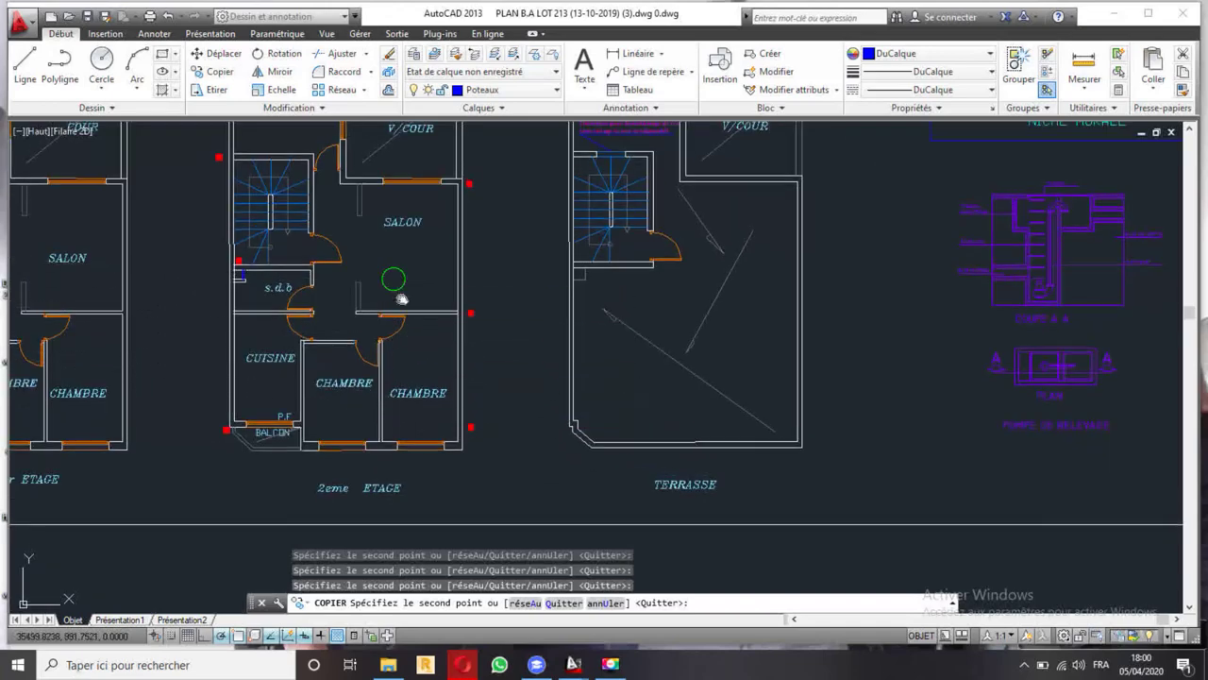
middle_drag(401, 299, 492, 458)
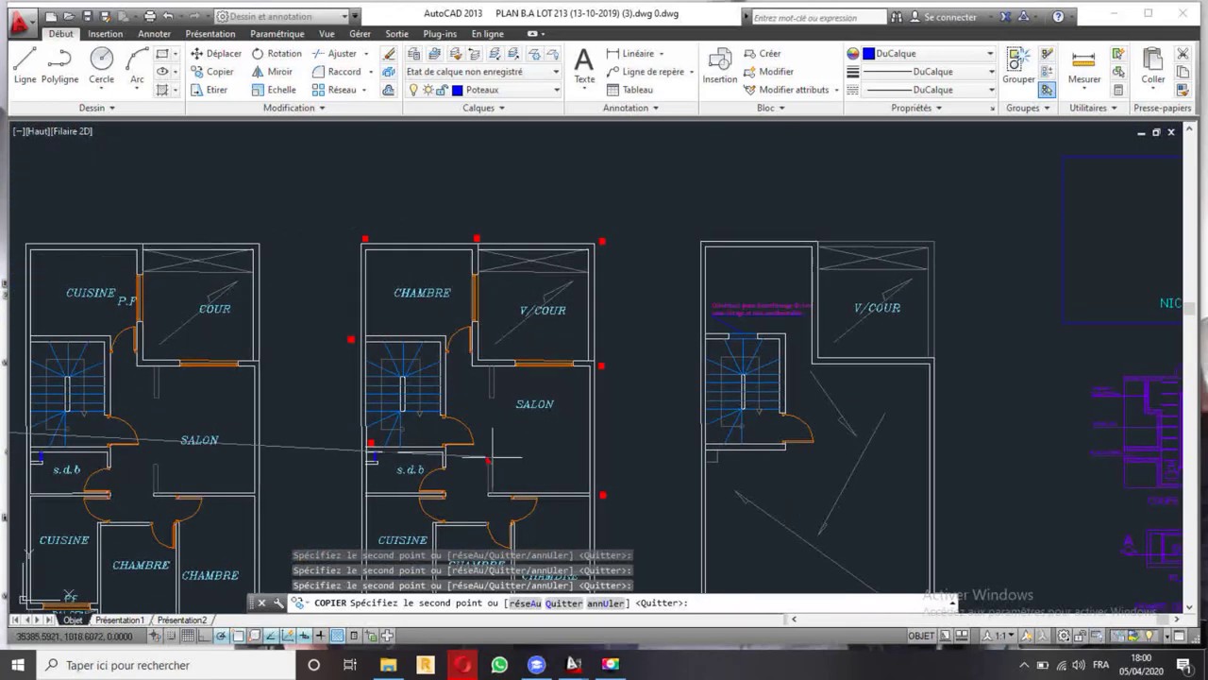
scroll(468, 439, up, 2)
scroll(486, 359, up, 2)
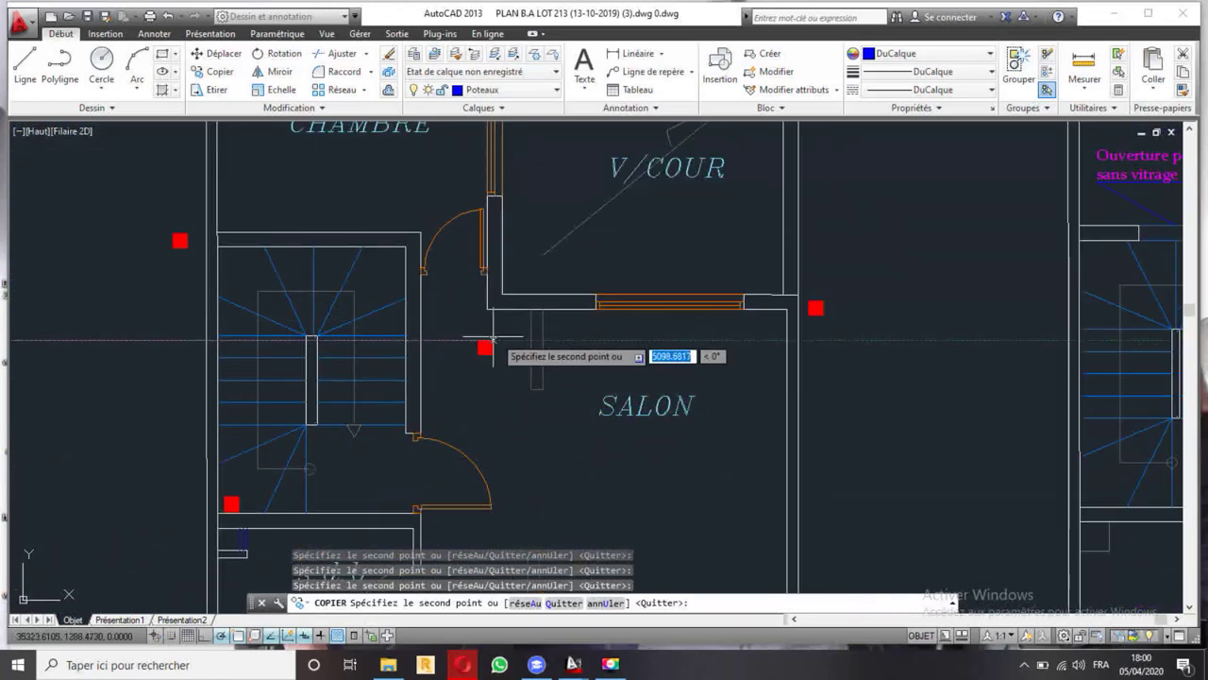
- Place a column copy at the wall corner near SALON, then end copying
click(496, 328)
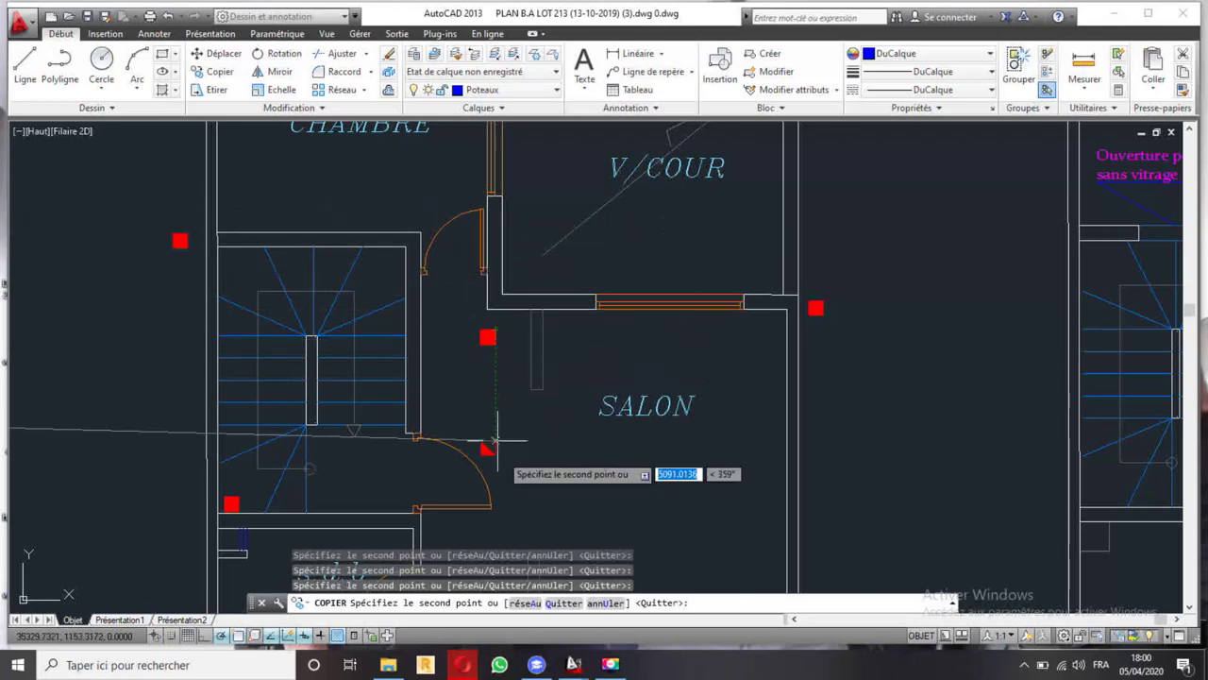
middle_drag(493, 439, 459, 270)
scroll(464, 349, down, 2)
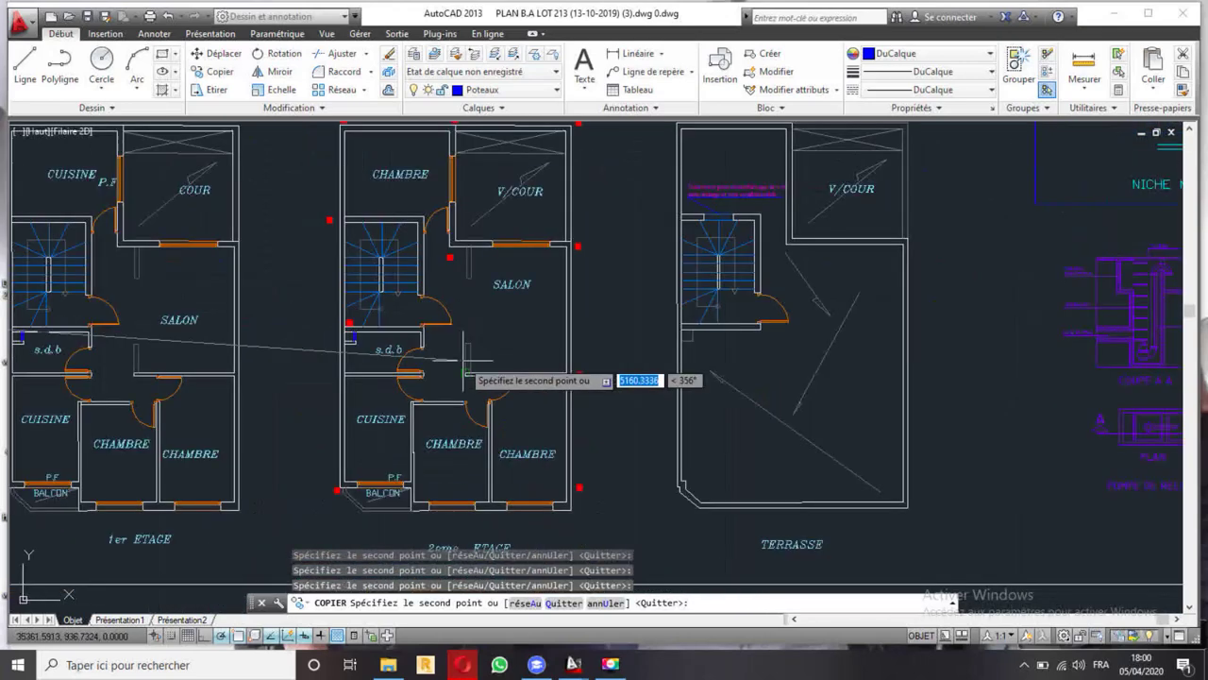
scroll(467, 359, up, 2)
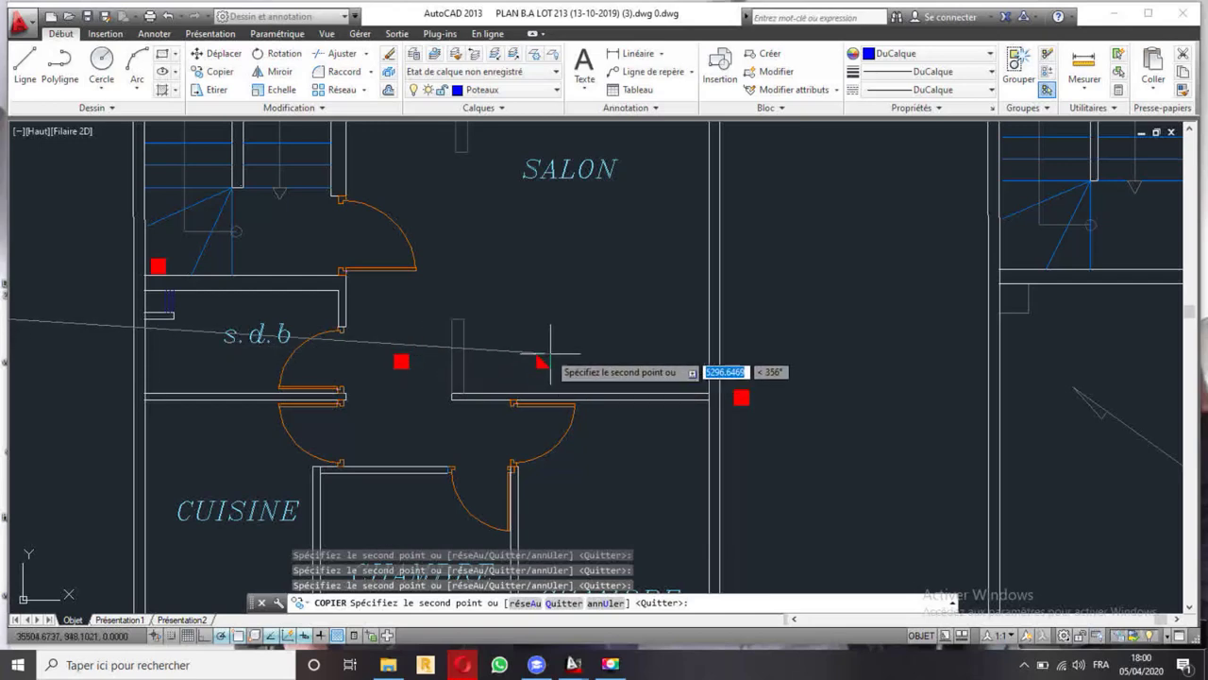
scroll(554, 361, down, 2)
scroll(456, 469, up, 2)
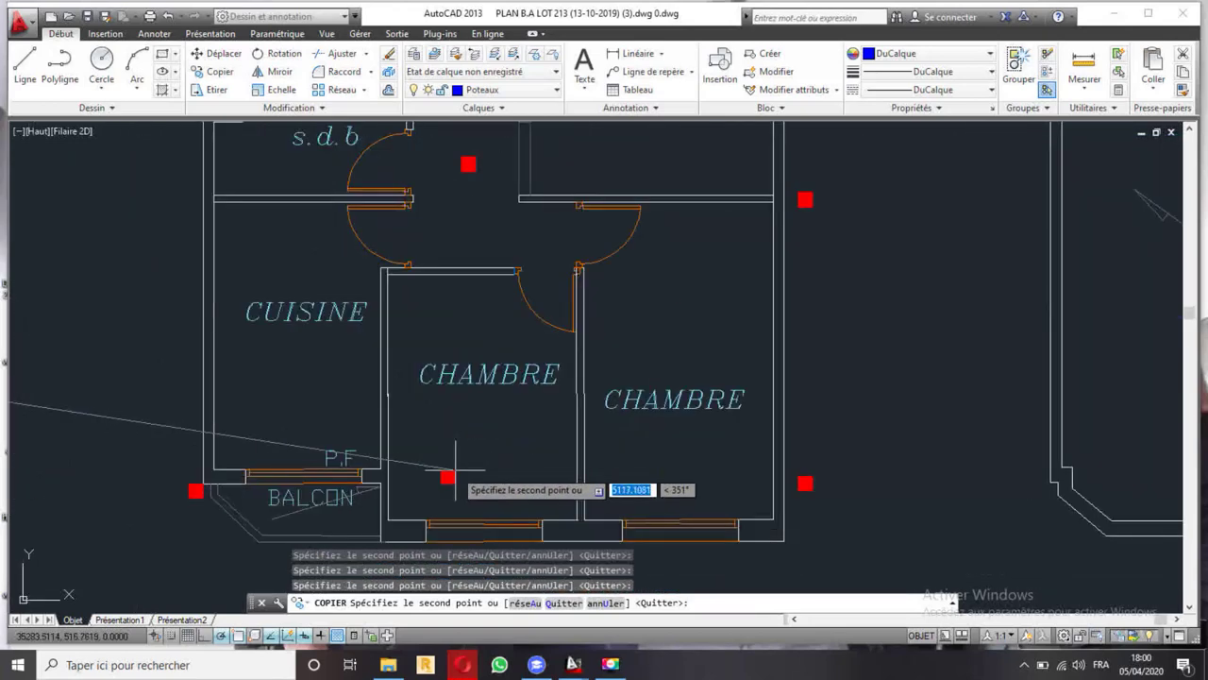
scroll(456, 469, down, 2)
scroll(432, 476, up, 2)
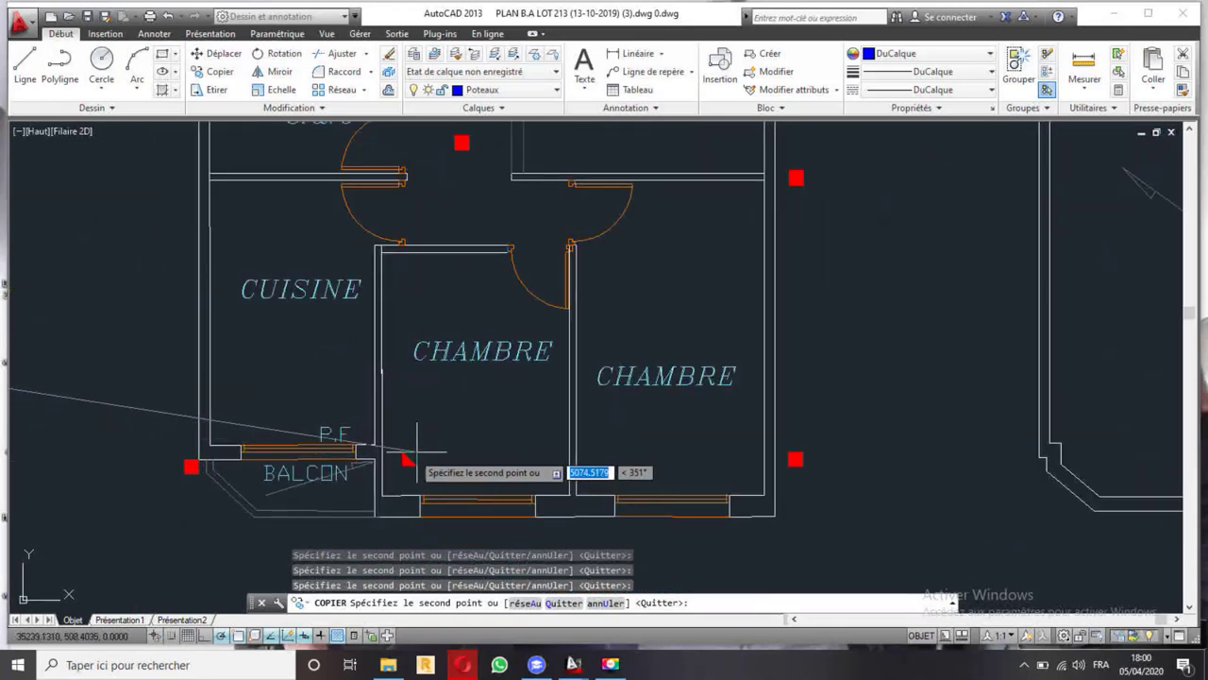
scroll(476, 415, down, 2)
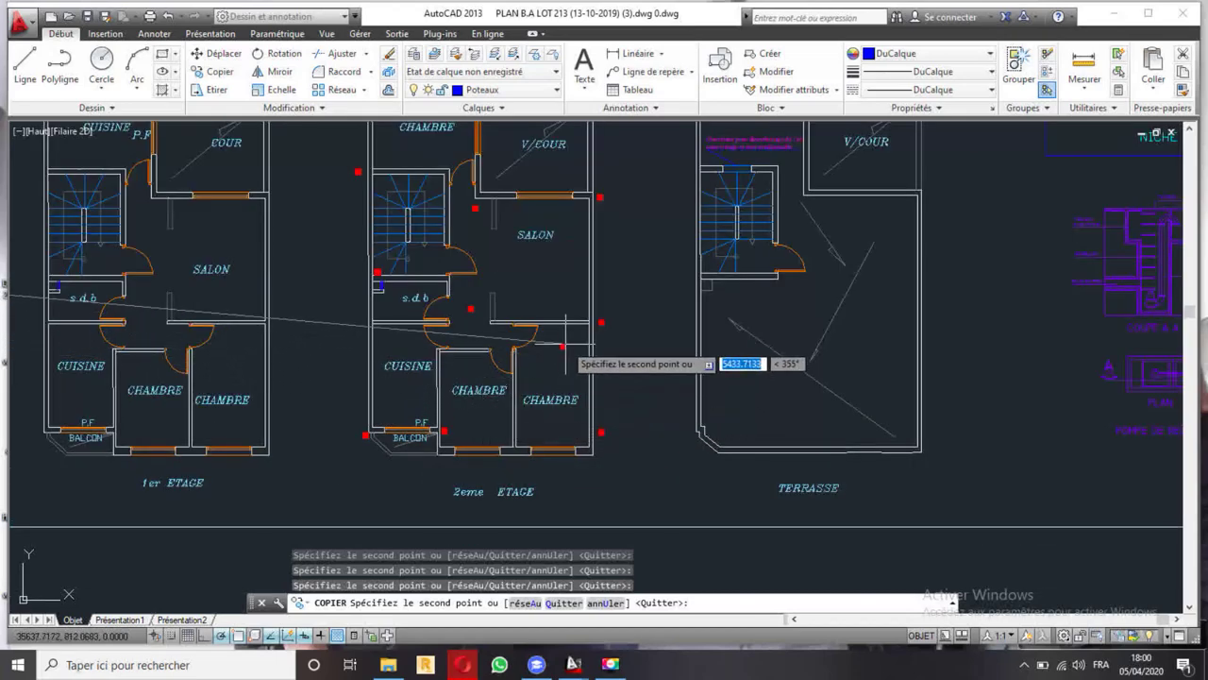
scroll(537, 435, up, 2)
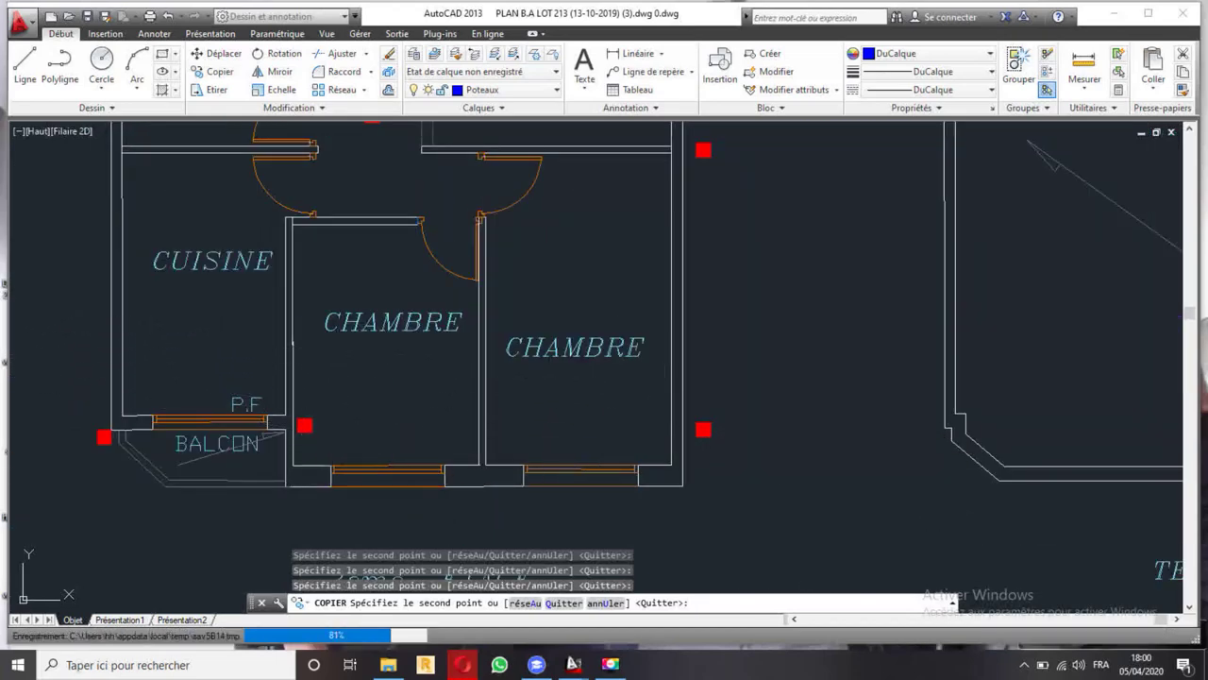
key(Escape)
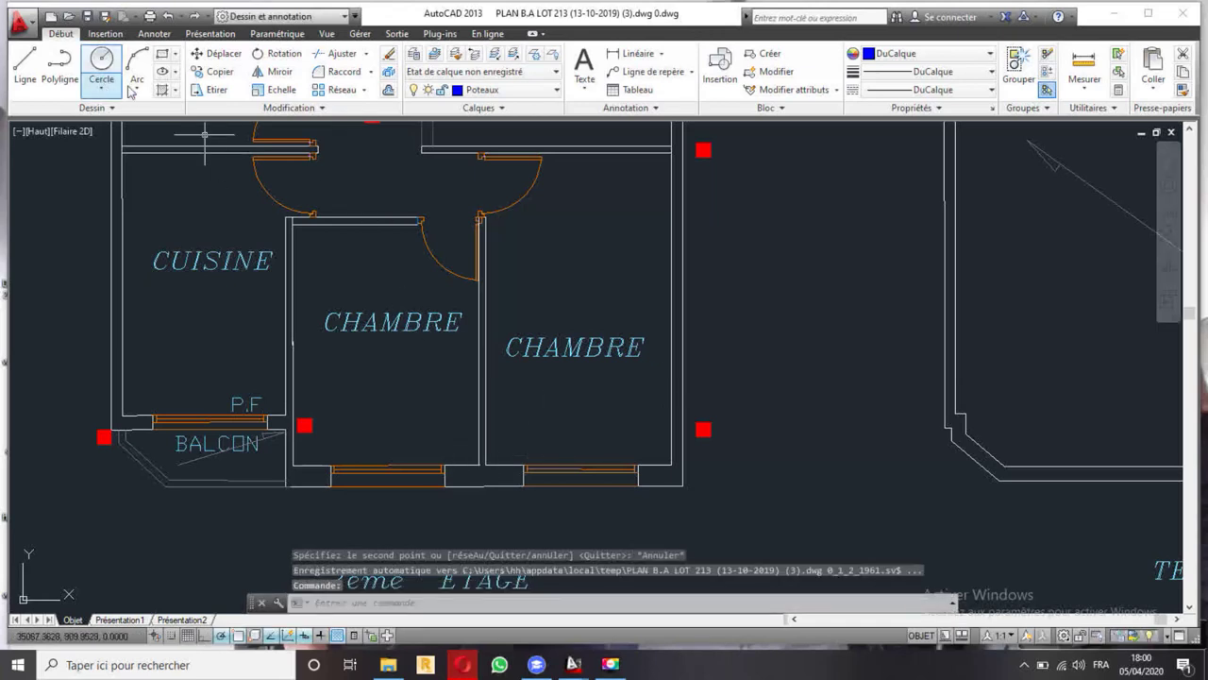
- Switch to the AutoCAD classique workspace, close Tool Palettes, and dock the Cotation toolbar
click(290, 19)
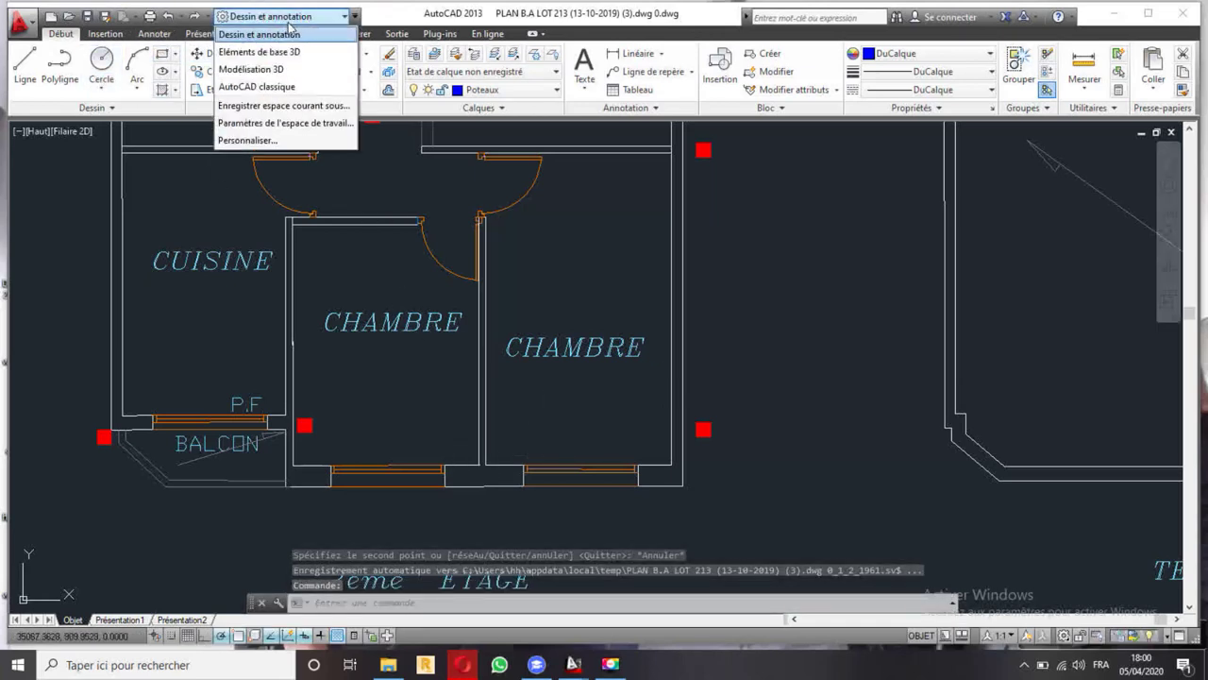
click(298, 89)
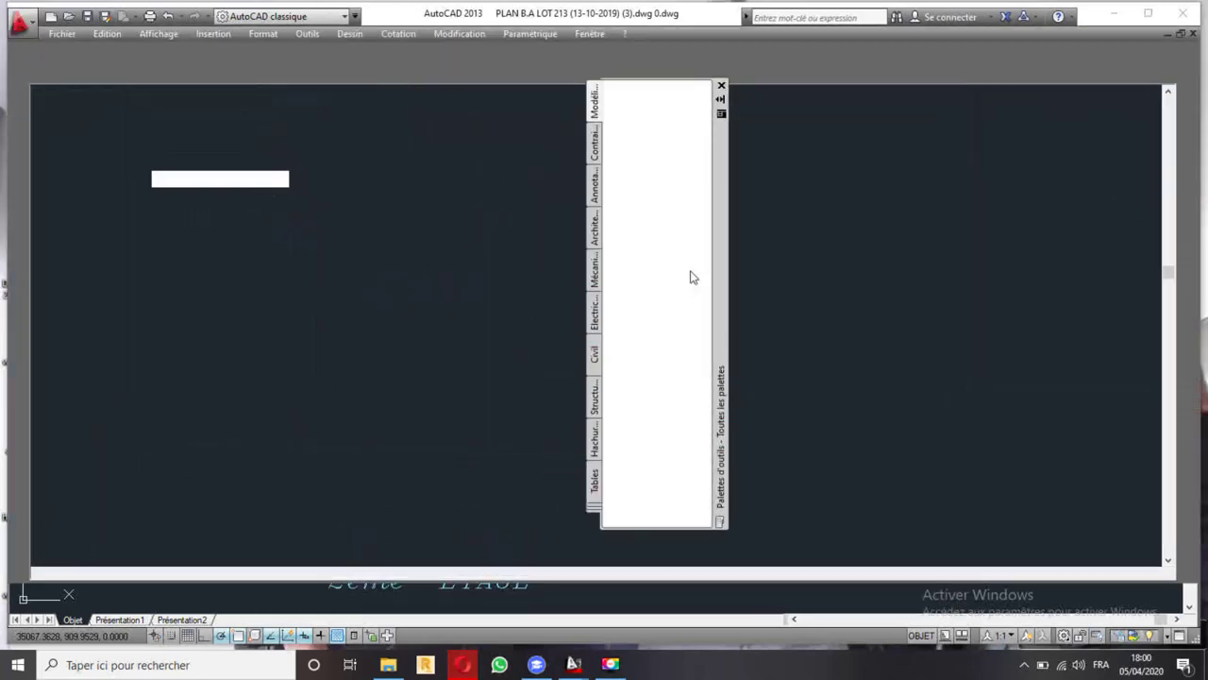
click(721, 87)
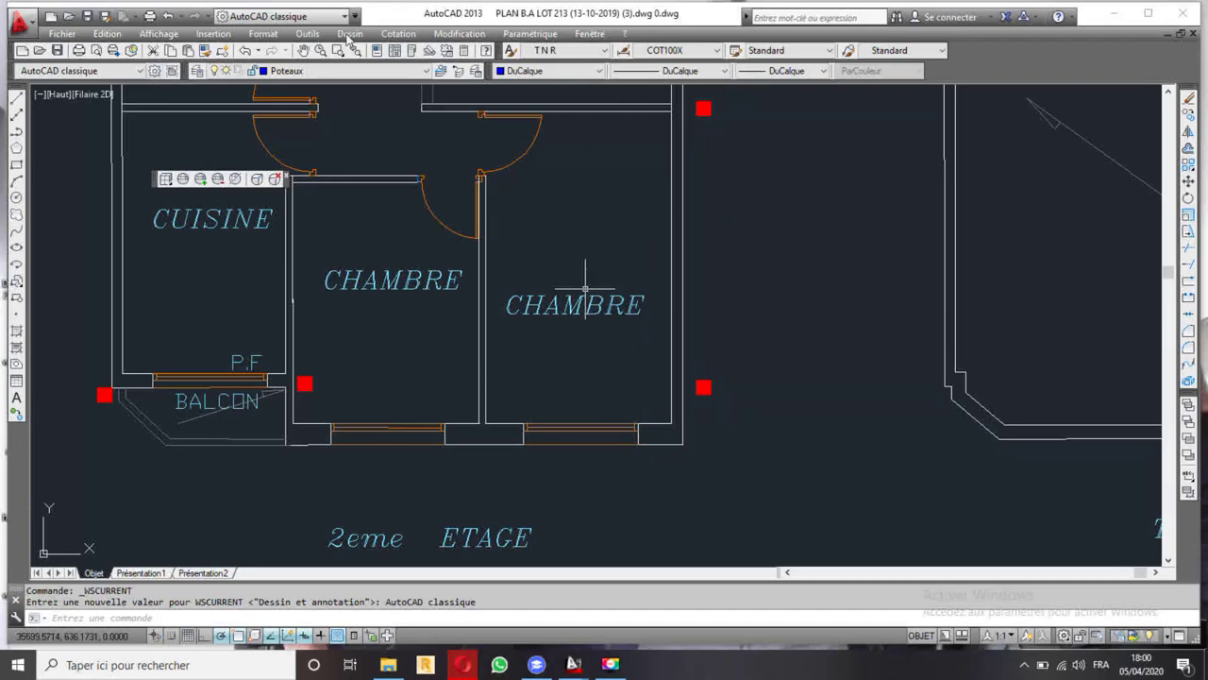
right_click(978, 63)
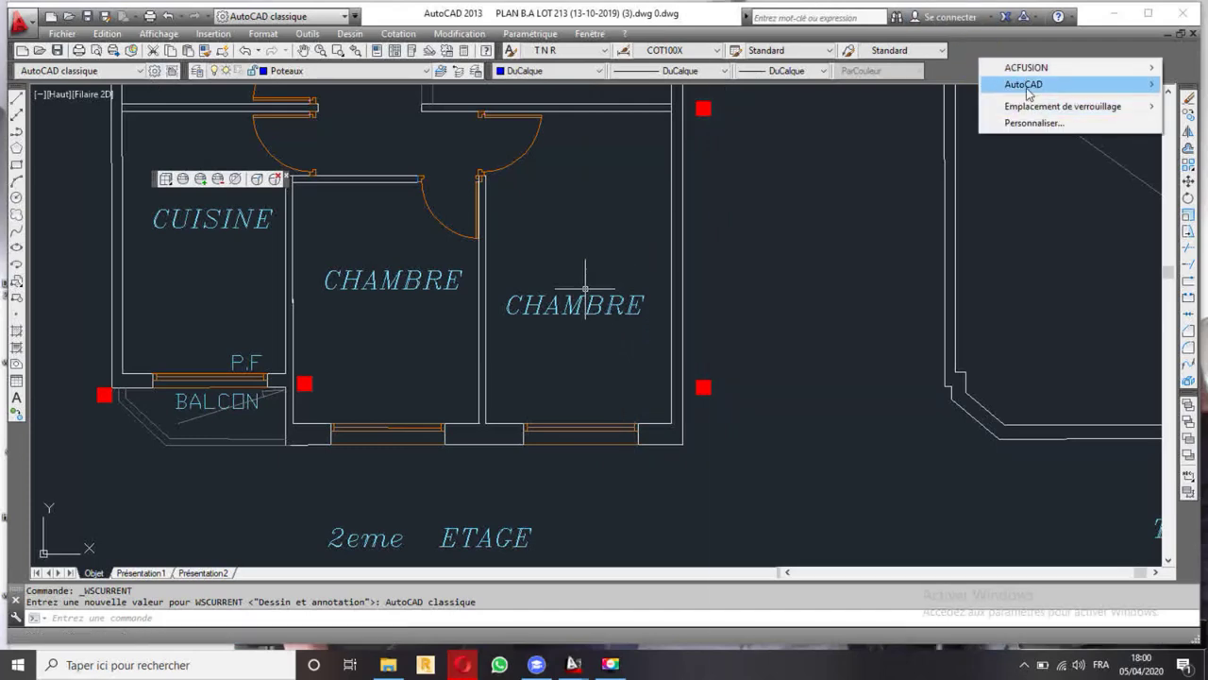
mouse_move(1067, 84)
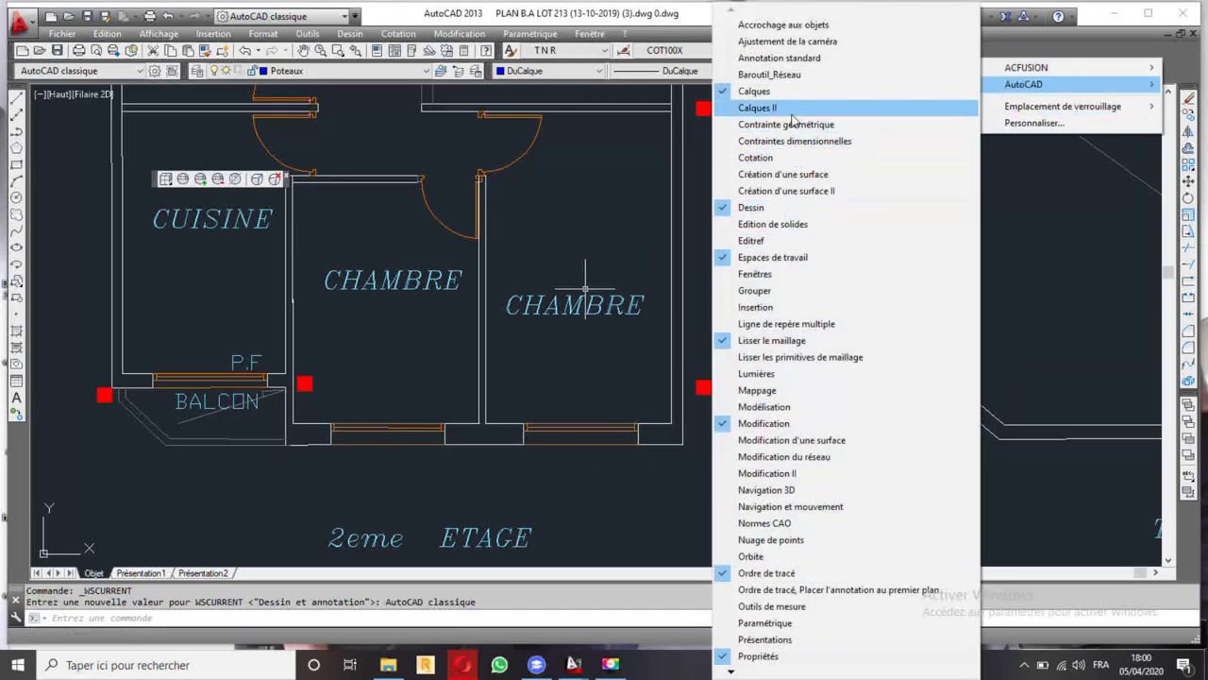
click(760, 157)
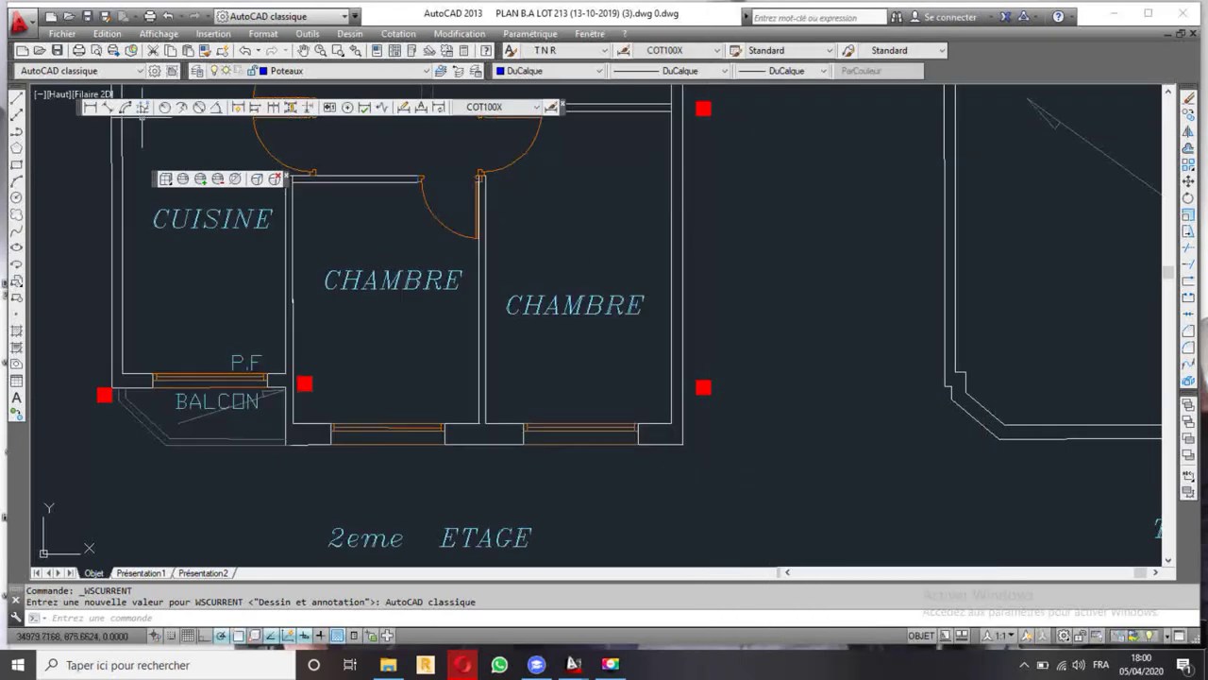
drag(85, 110, 80, 111)
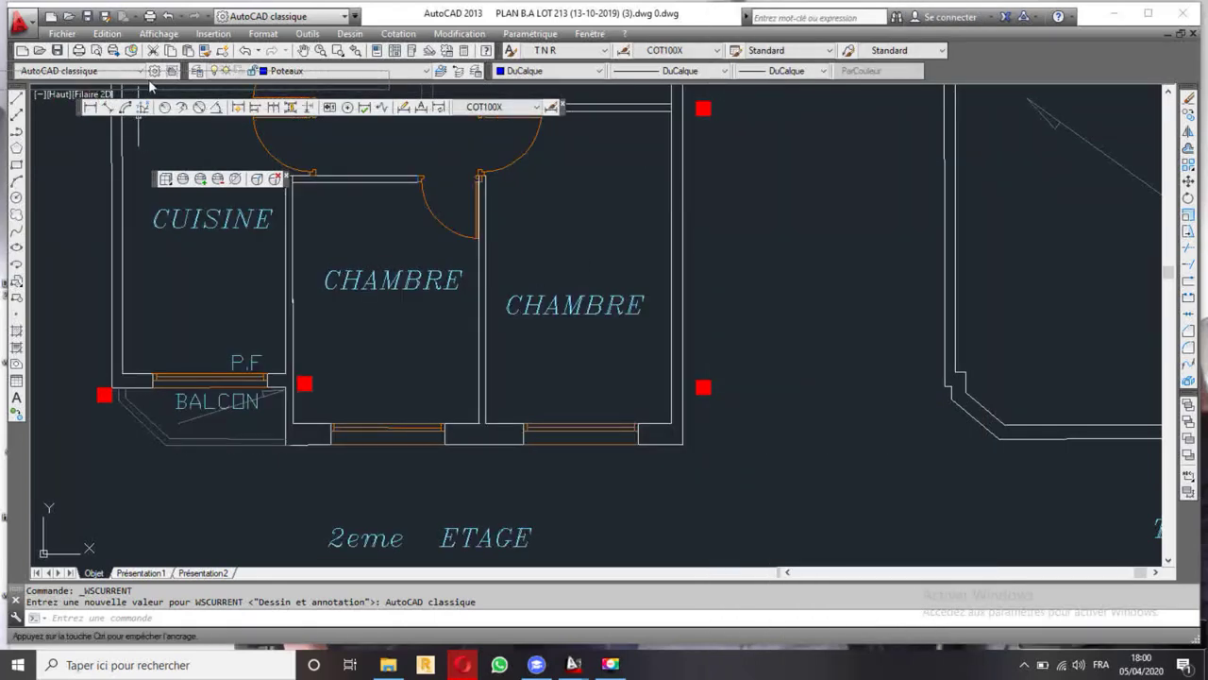
drag(189, 85, 189, 85)
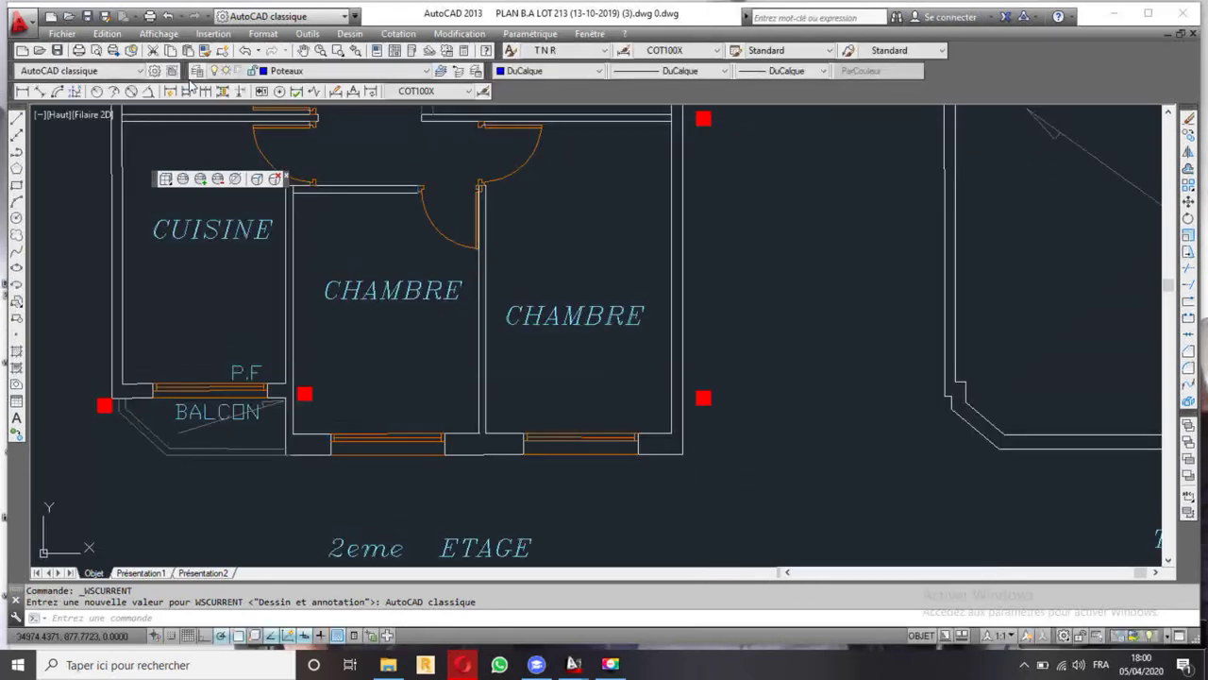
- Try an aligned dimension between two points, then cancel it
click(40, 90)
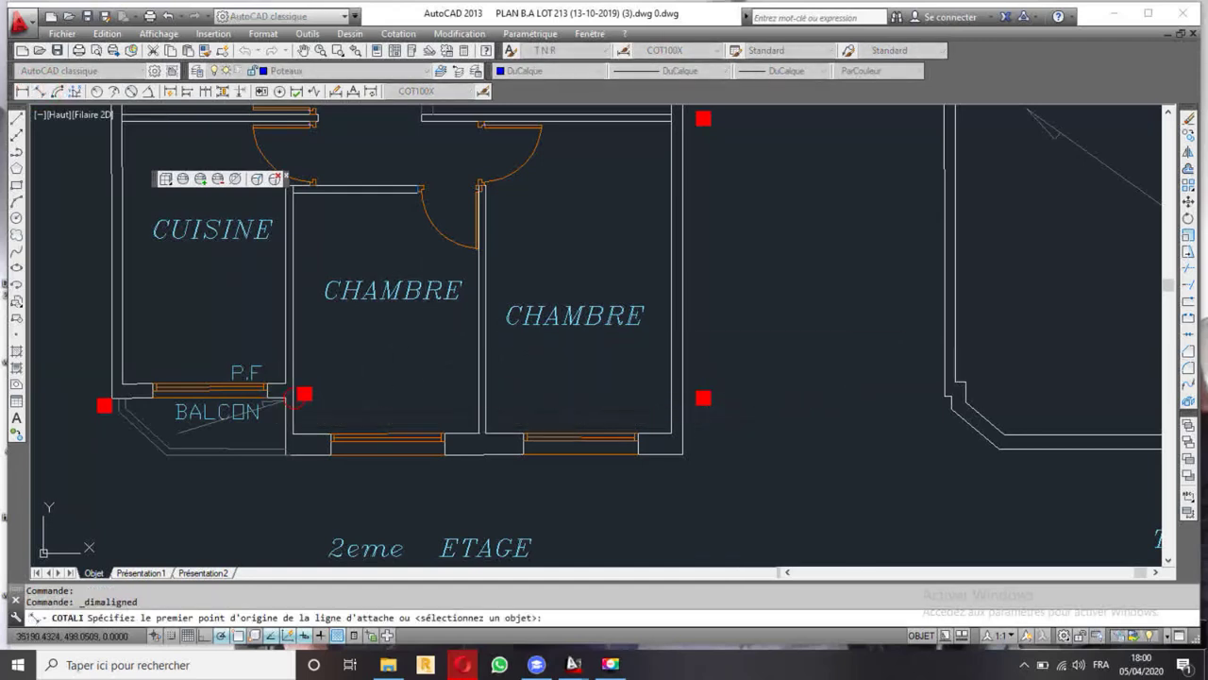
click(298, 396)
click(666, 397)
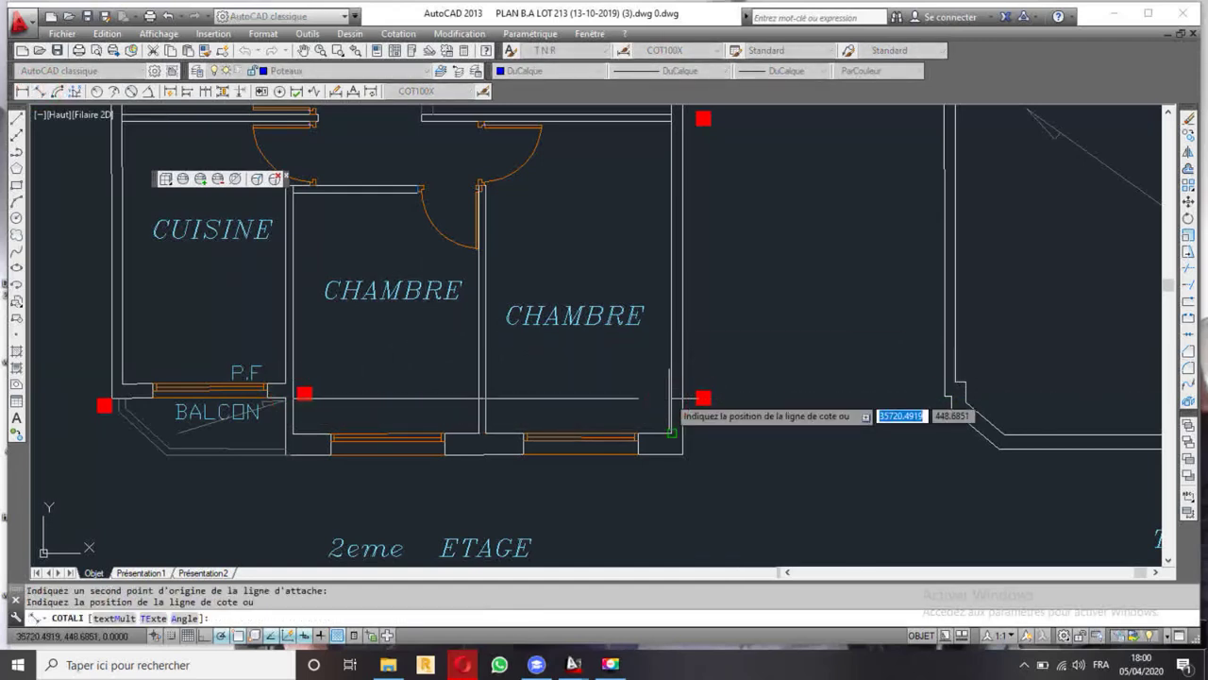
scroll(512, 378, up, 5)
scroll(509, 373, up, 2)
scroll(438, 370, up, 1)
scroll(508, 382, up, 2)
scroll(512, 383, down, 3)
scroll(585, 331, down, 2)
key(Escape)
middle_drag(651, 337, 638, 340)
scroll(727, 330, up, 2)
scroll(728, 337, up, 2)
scroll(696, 229, down, 6)
scroll(629, 253, up, 2)
scroll(627, 189, up, 1)
scroll(682, 265, up, 2)
scroll(692, 225, up, 4)
scroll(681, 243, up, 2)
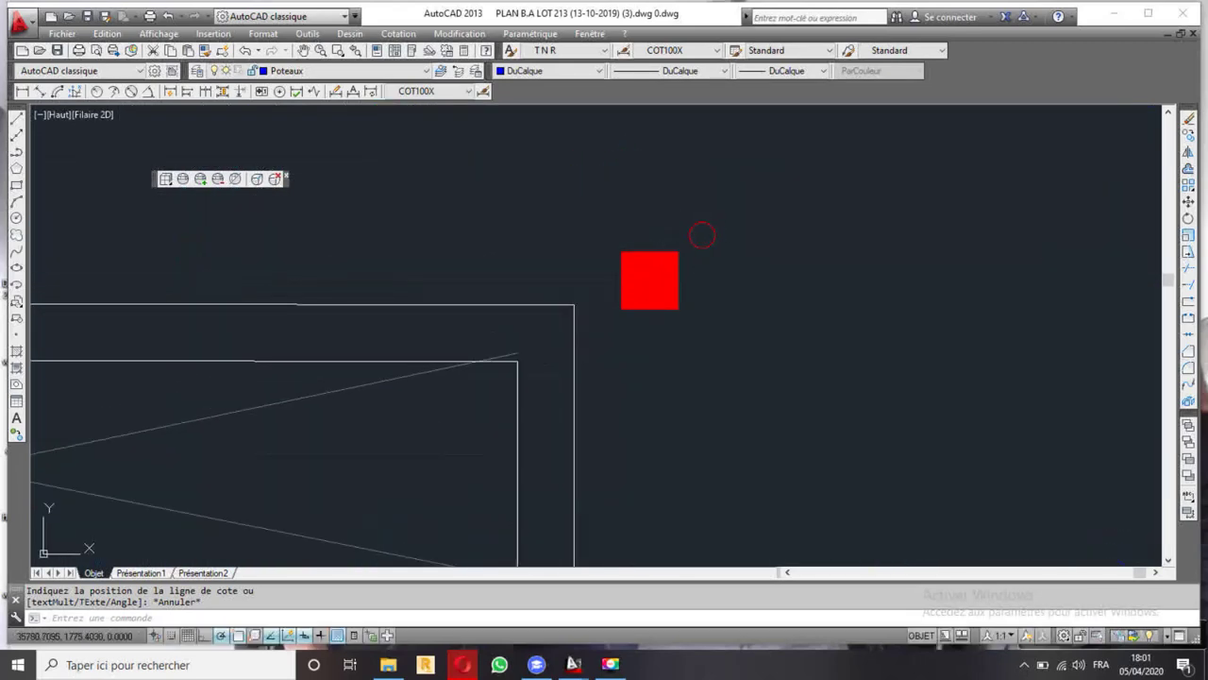
- Move two red columns onto their wall corners, one at the V/COUR corner
click(650, 280)
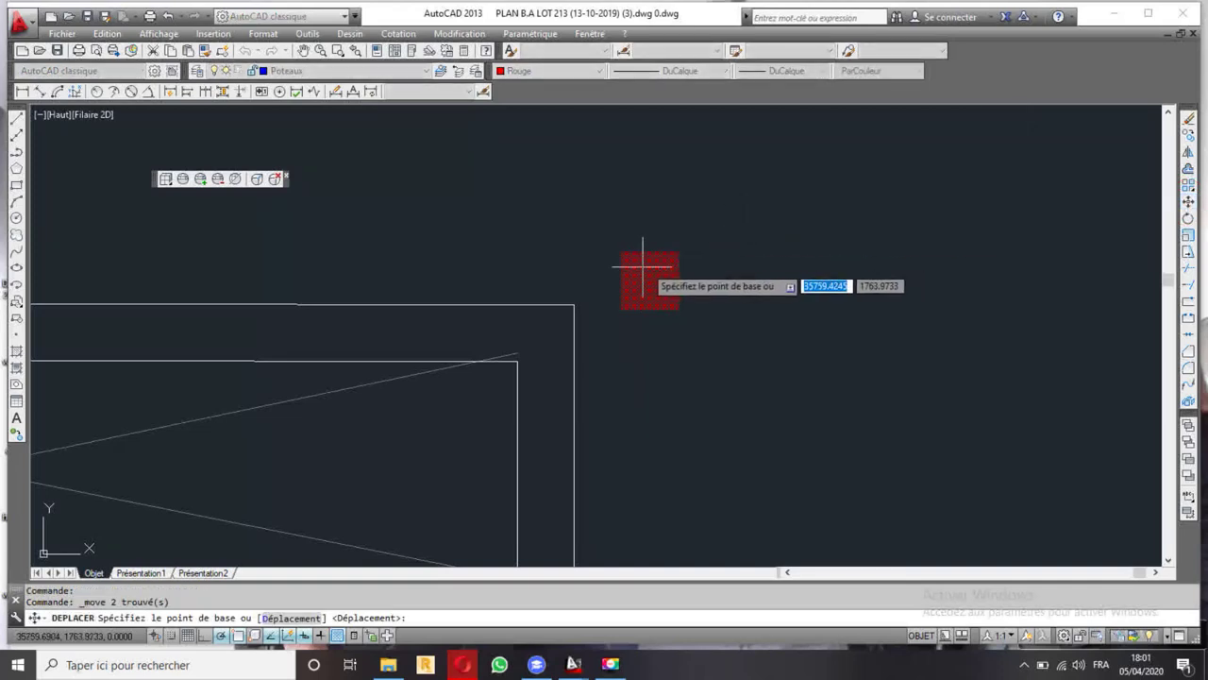
click(678, 253)
click(574, 304)
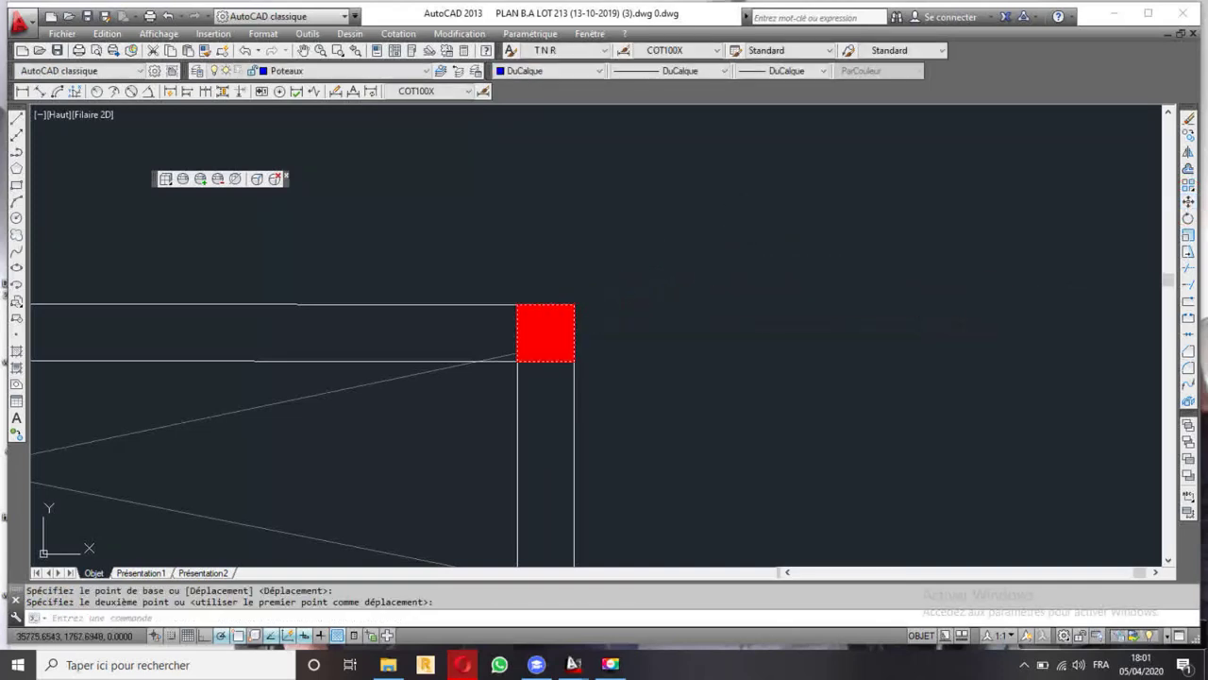
scroll(322, 224, down, 3)
scroll(406, 246, up, 2)
click(472, 217)
key(Return)
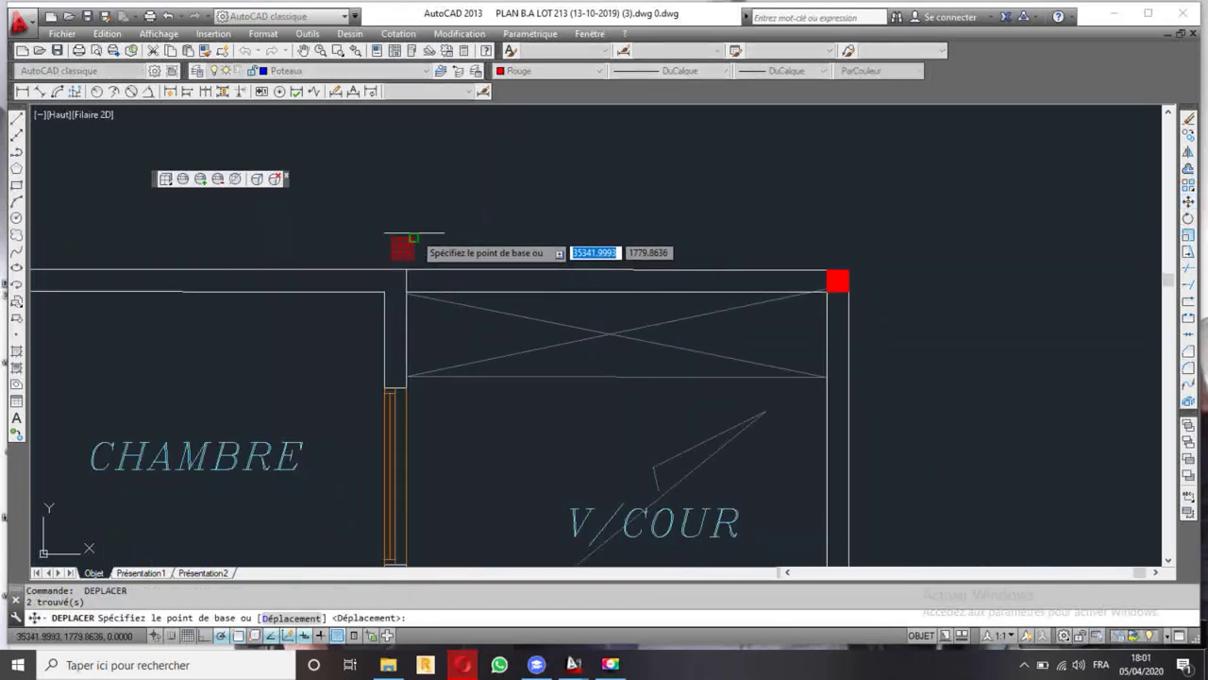
click(413, 237)
click(407, 271)
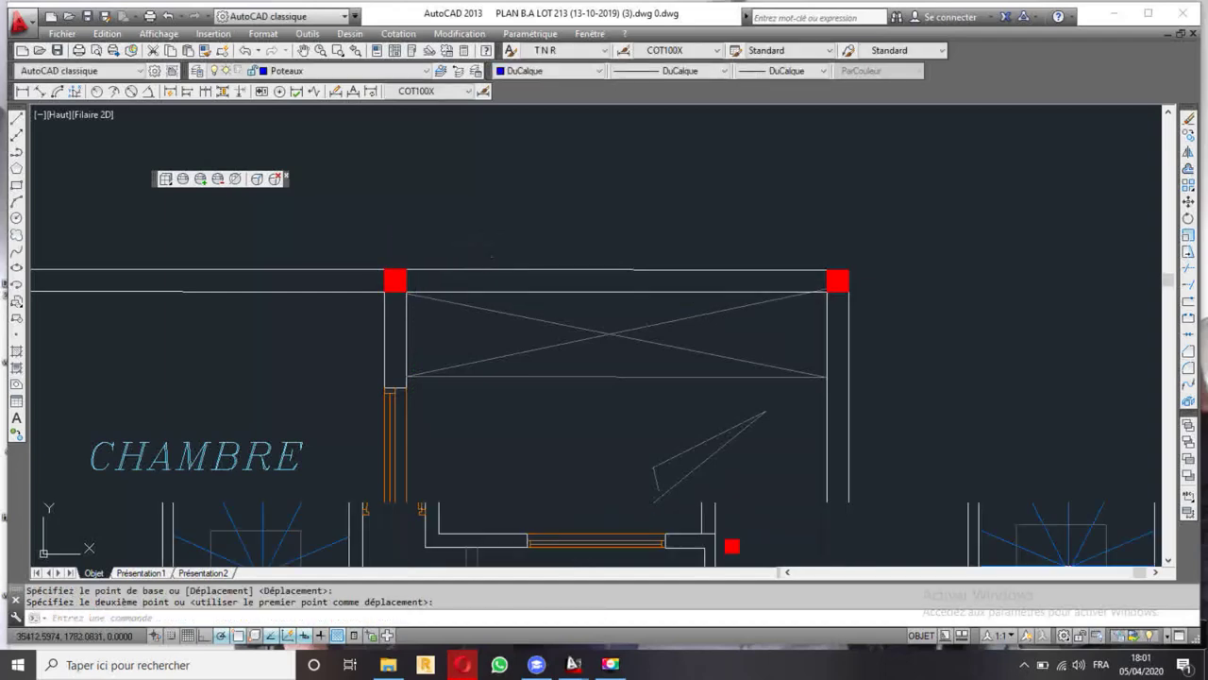
scroll(406, 271, down, 5)
scroll(424, 265, up, 5)
- Snap the next two red columns onto their adjacent wall corners by their corners
click(415, 256)
click(332, 189)
key(Return)
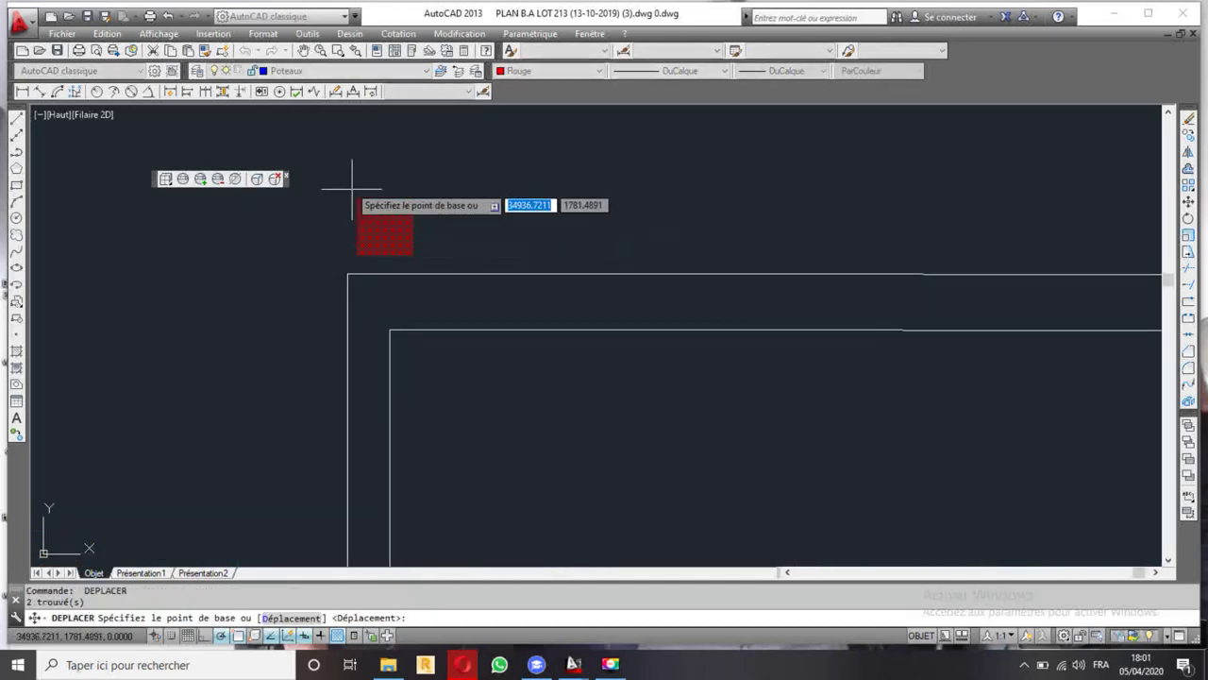
click(359, 200)
click(348, 274)
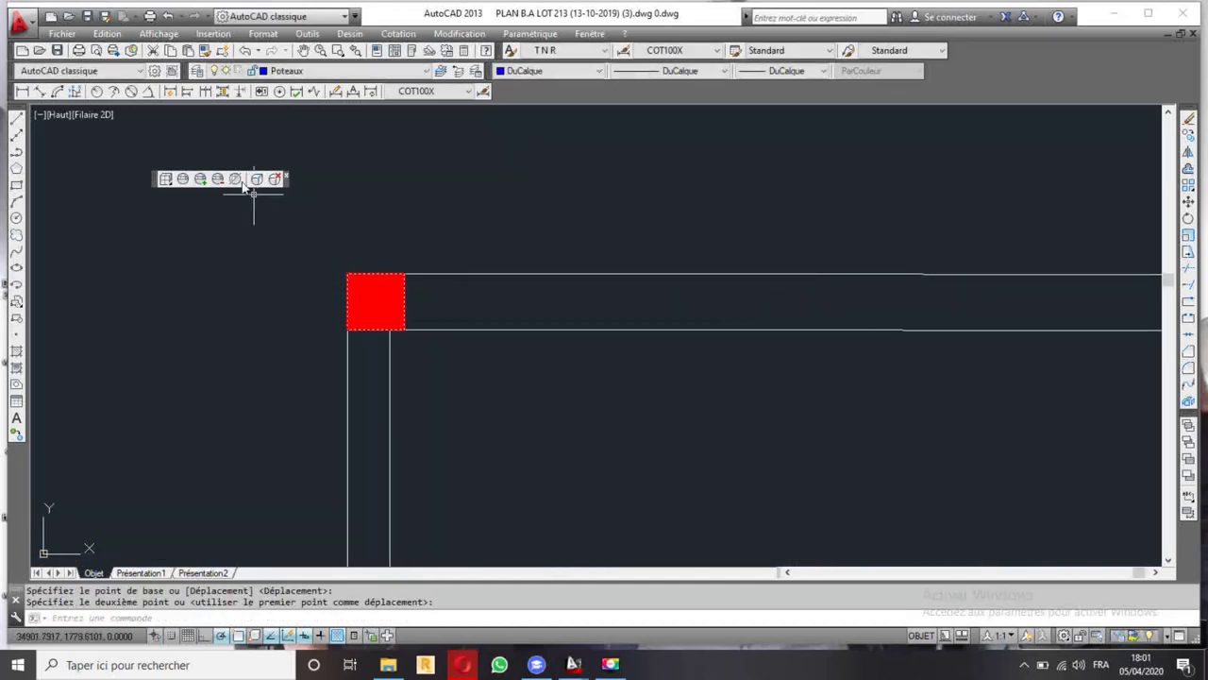
scroll(377, 311, down, 5)
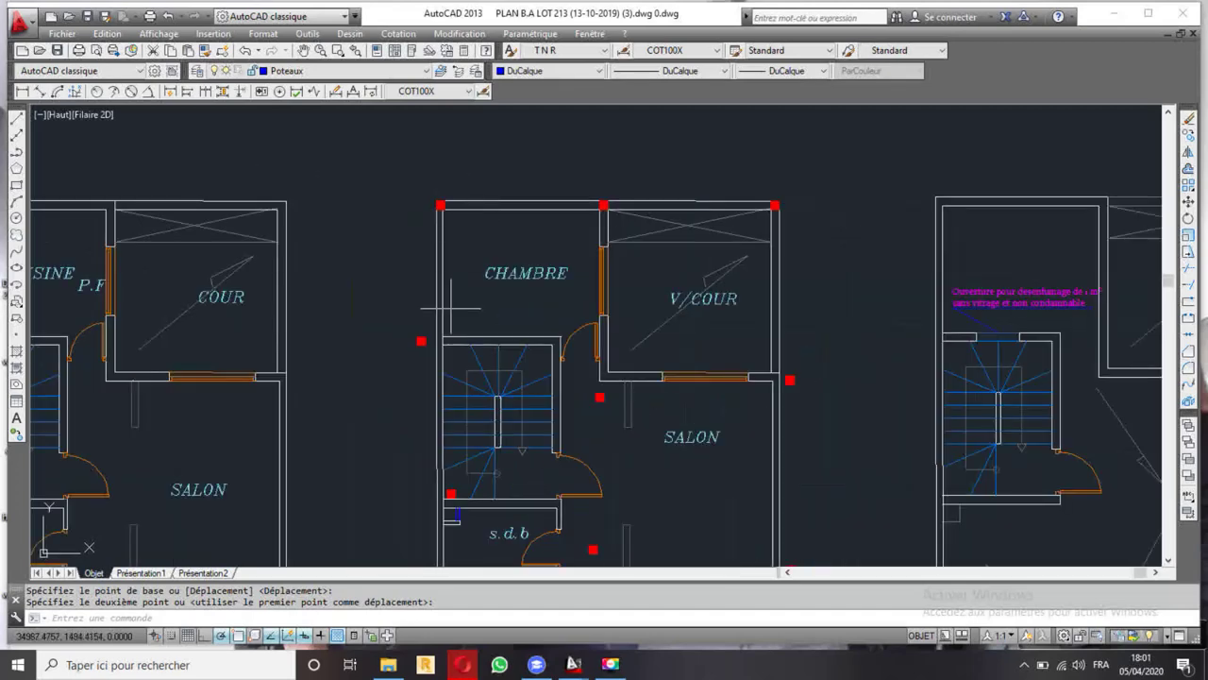
scroll(377, 347, up, 4)
click(382, 348)
key(Return)
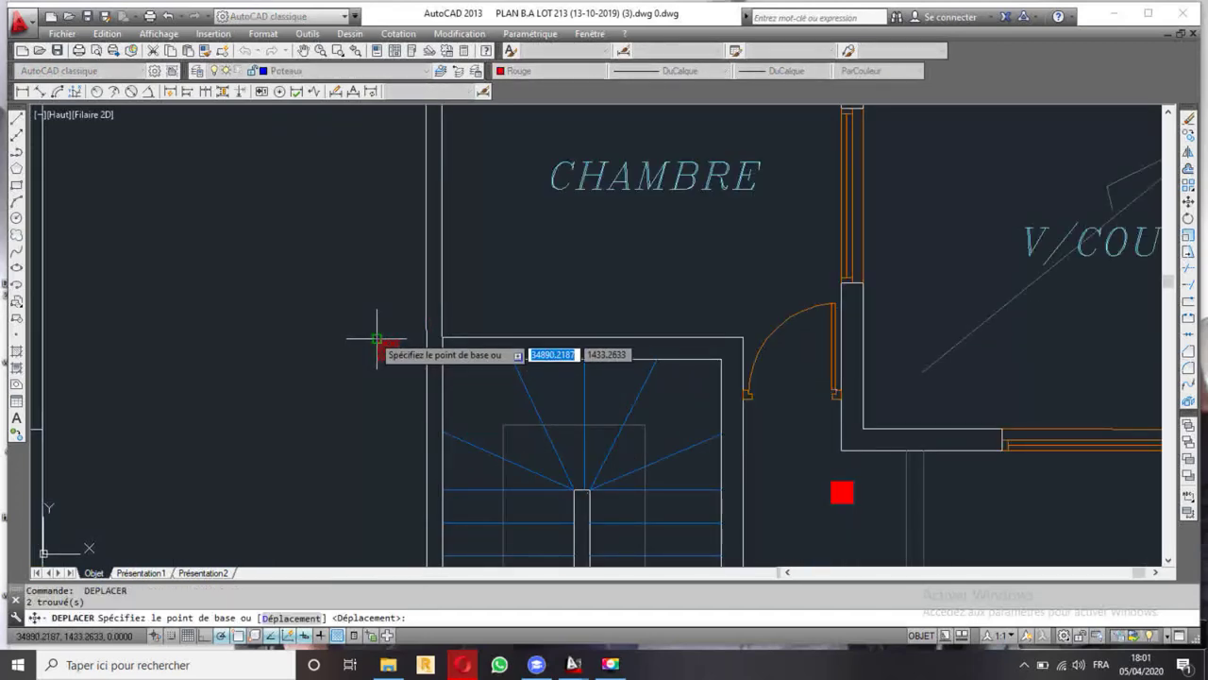
click(378, 348)
scroll(443, 345, up, 5)
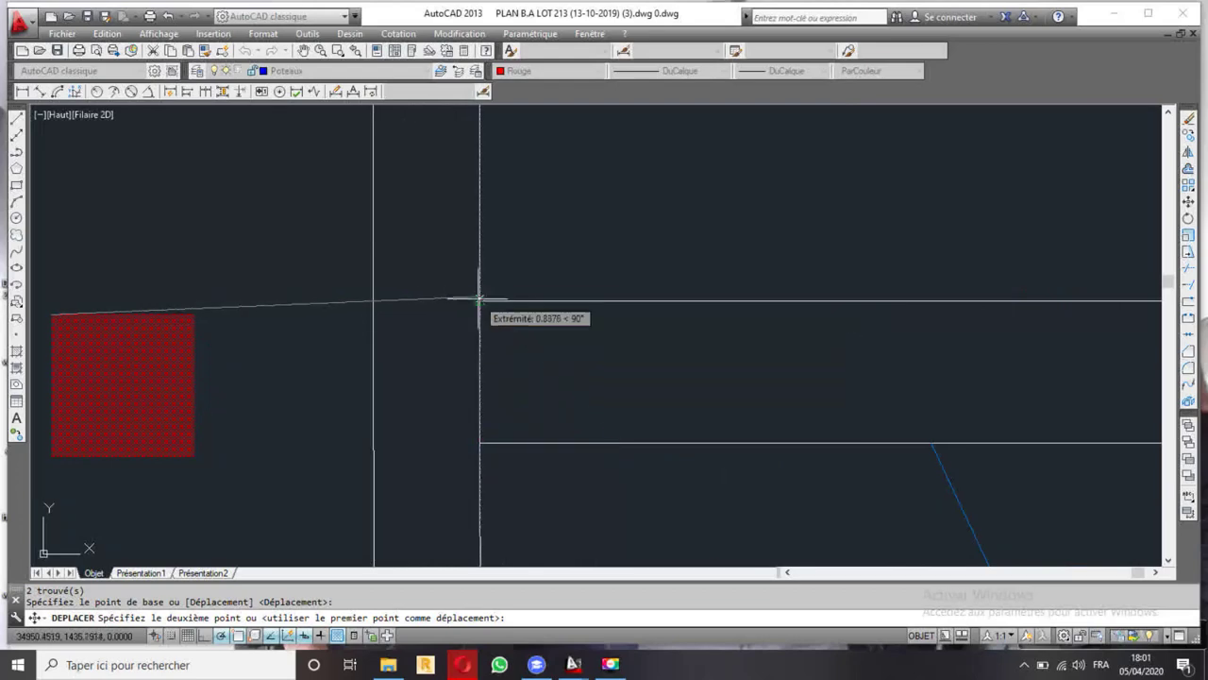
click(374, 301)
scroll(446, 257, down, 8)
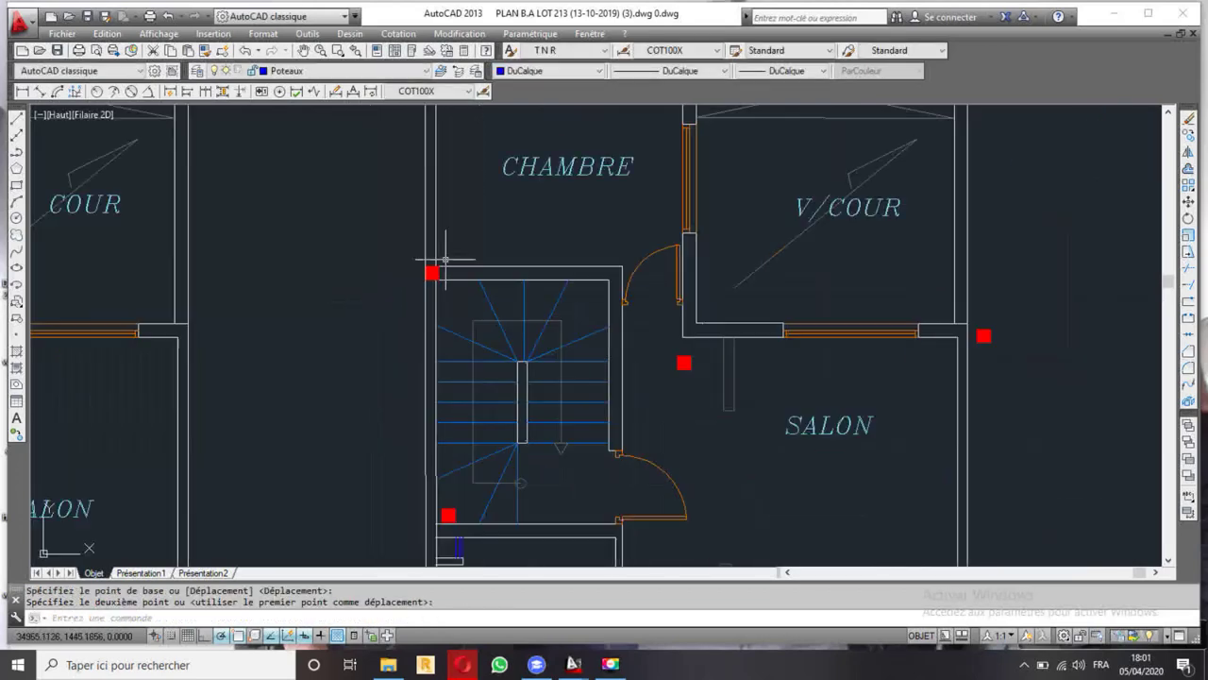
- Move the red column near the s.d.b onto its wall corner by its lower-left corner
middle_drag(432, 457, 440, 304)
scroll(464, 298, up, 6)
click(453, 247)
key(Return)
click(422, 281)
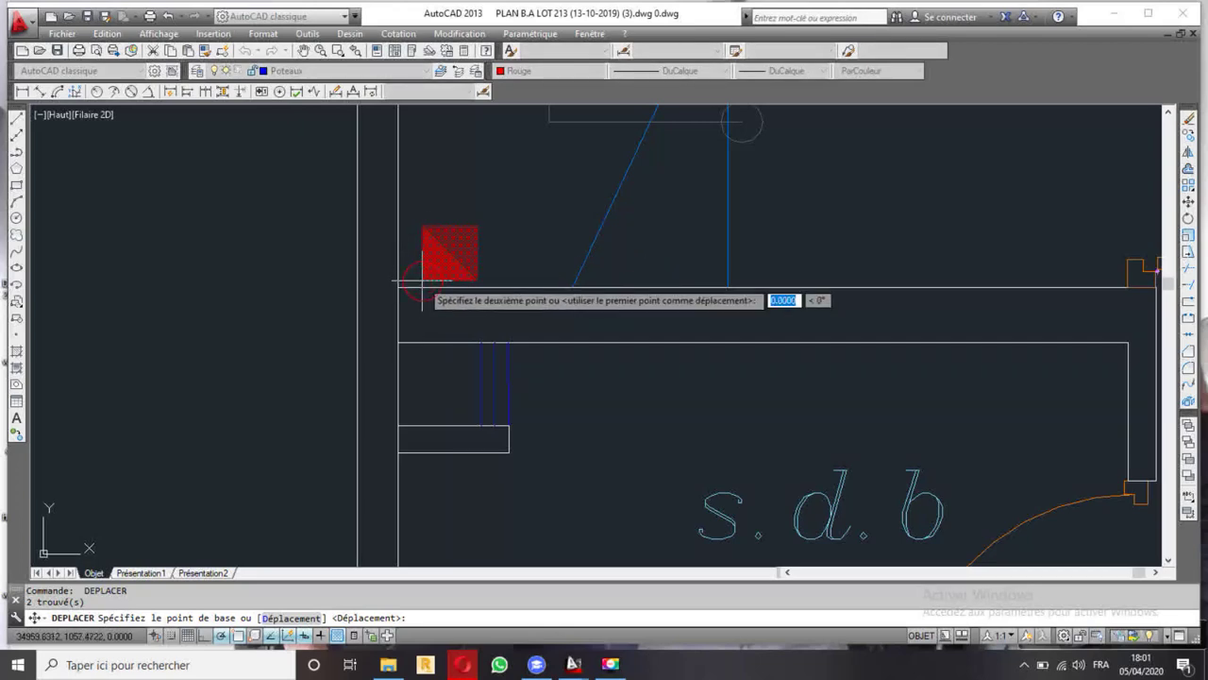
click(358, 341)
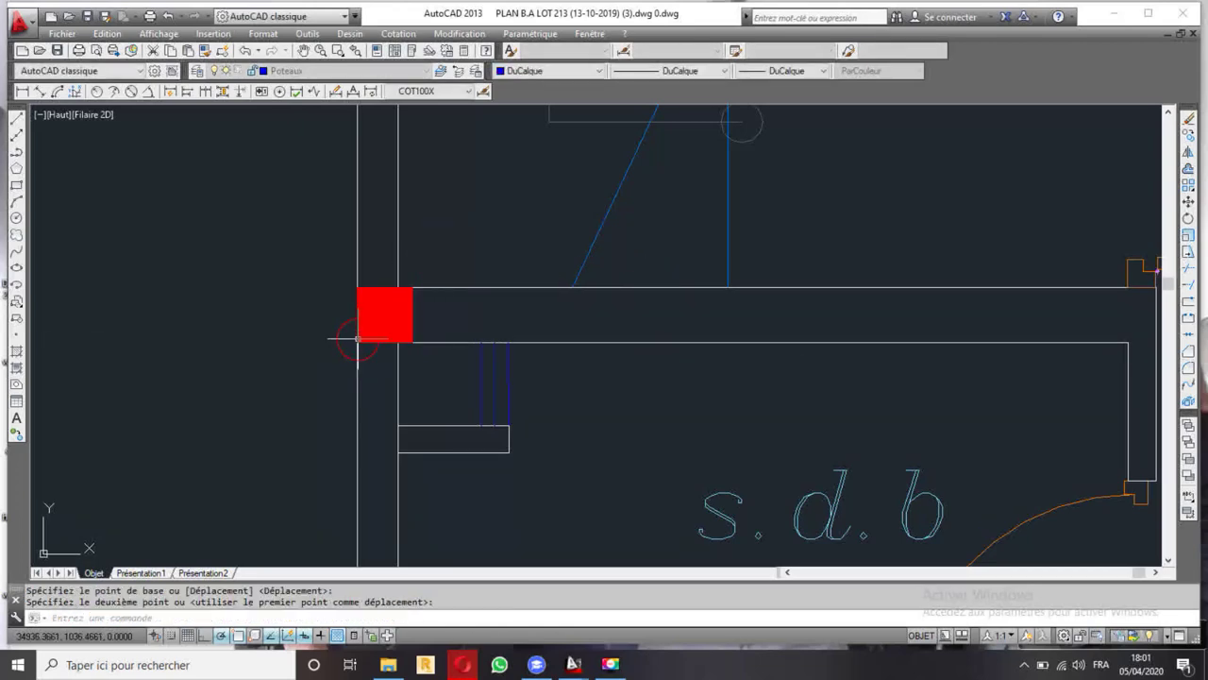
scroll(358, 338, down, 8)
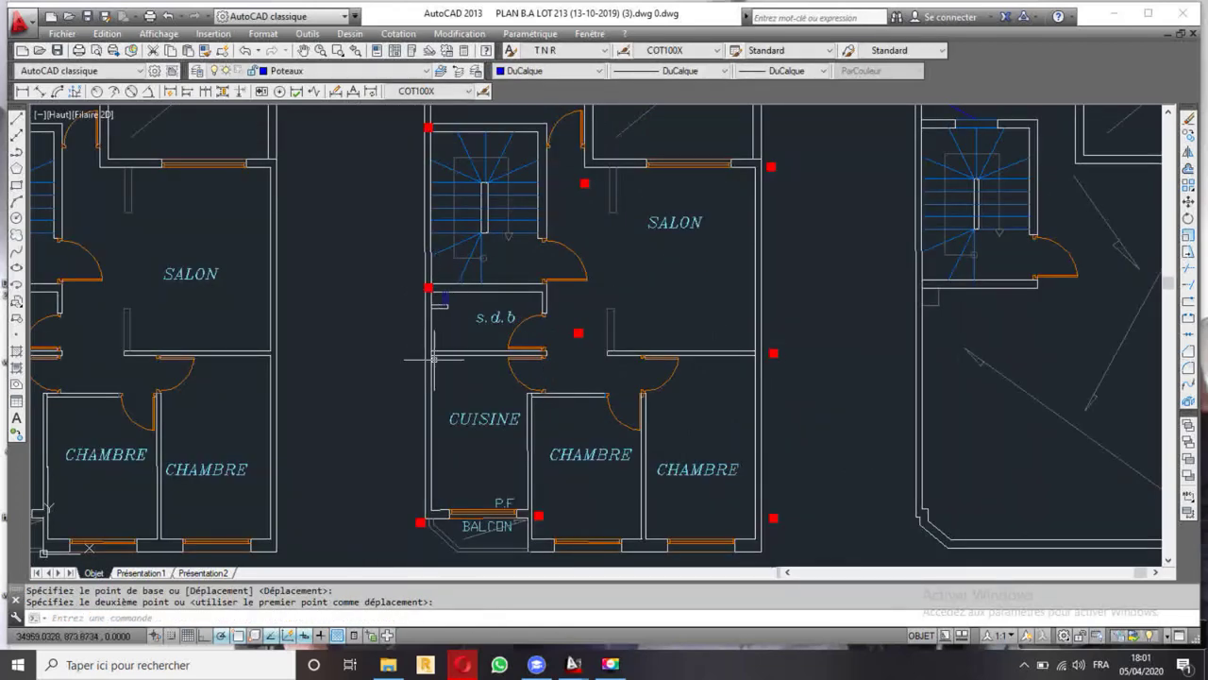
scroll(401, 451, up, 3)
scroll(409, 476, up, 5)
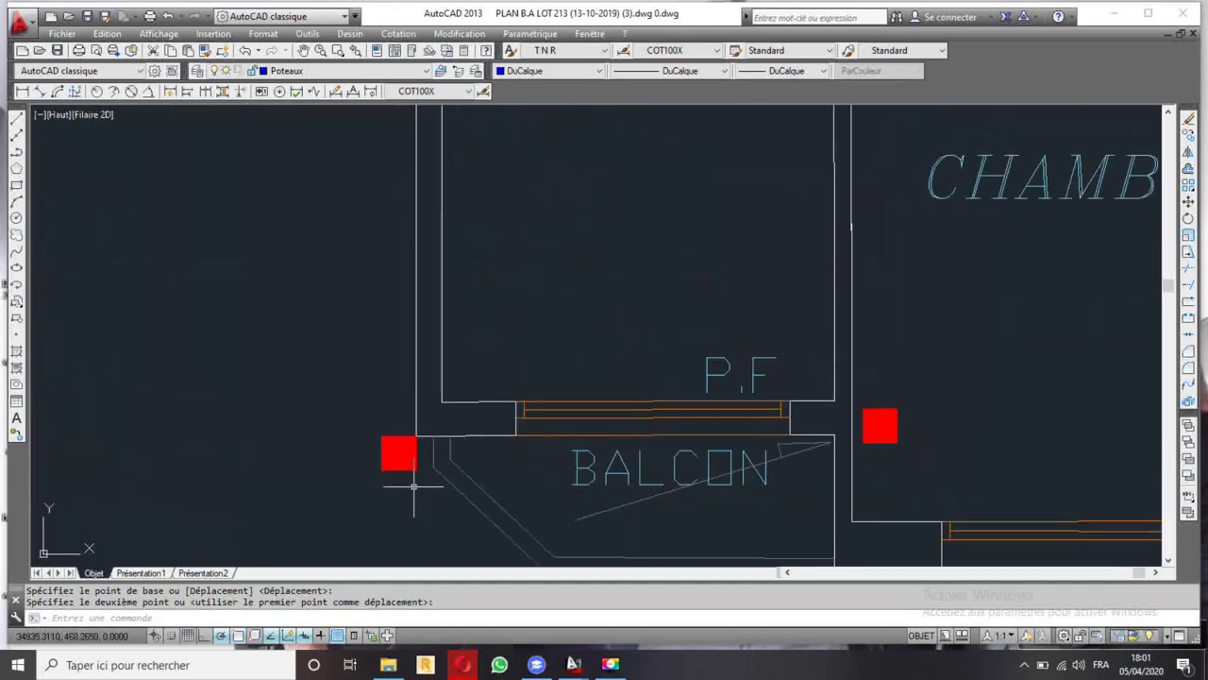
- Move the red column beside the balcony onto the BALCON corner with DE
click(397, 451)
text(de)
key(Return)
click(381, 469)
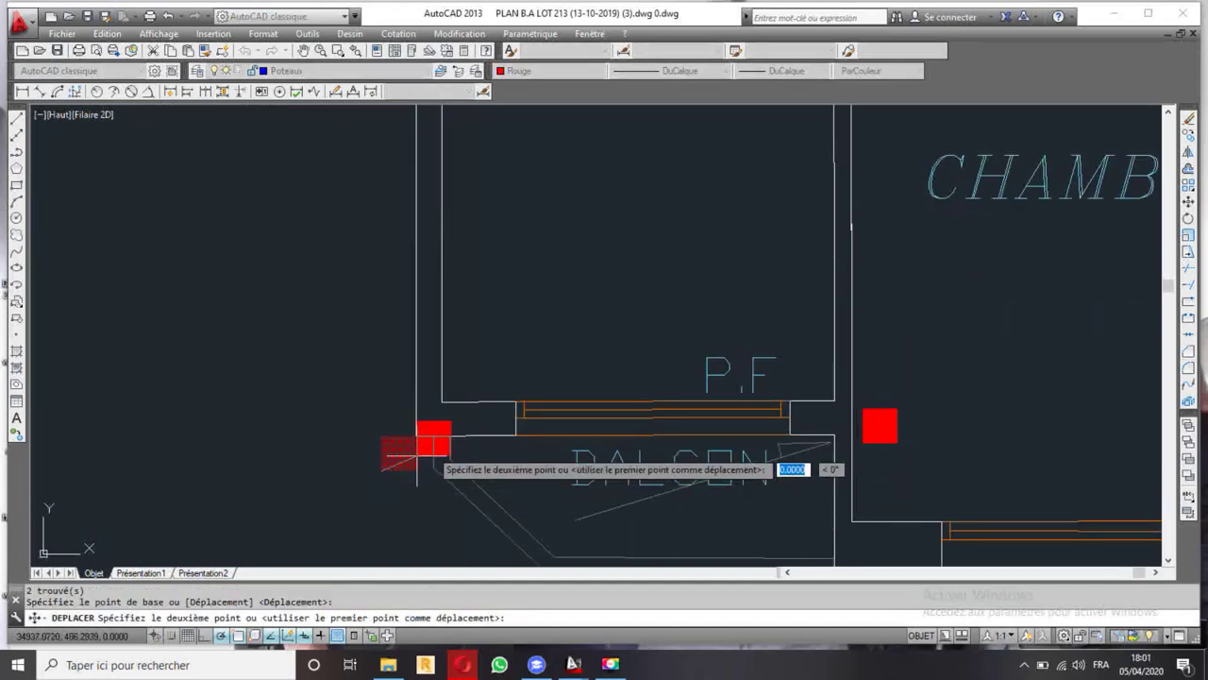
click(416, 436)
scroll(629, 387, down, 4)
scroll(596, 390, up, 4)
scroll(595, 390, up, 5)
- Snap the column right of the balcony onto the balcony wall corner
click(580, 385)
text(de)
key(Return)
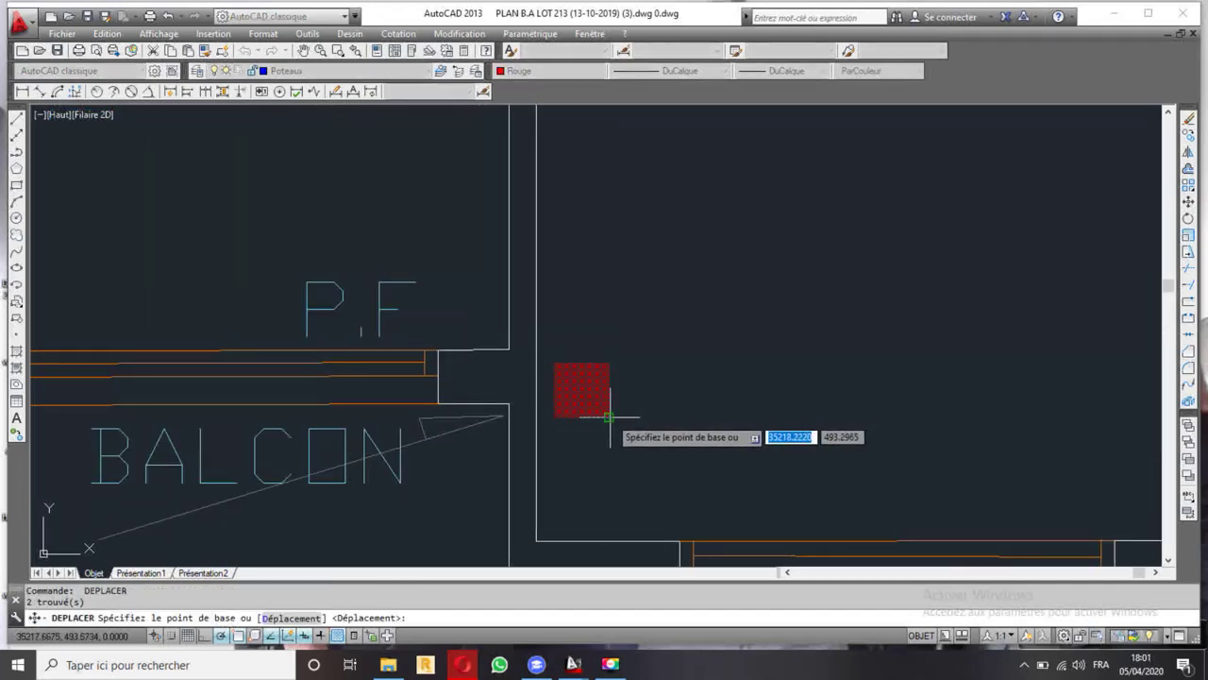
click(609, 417)
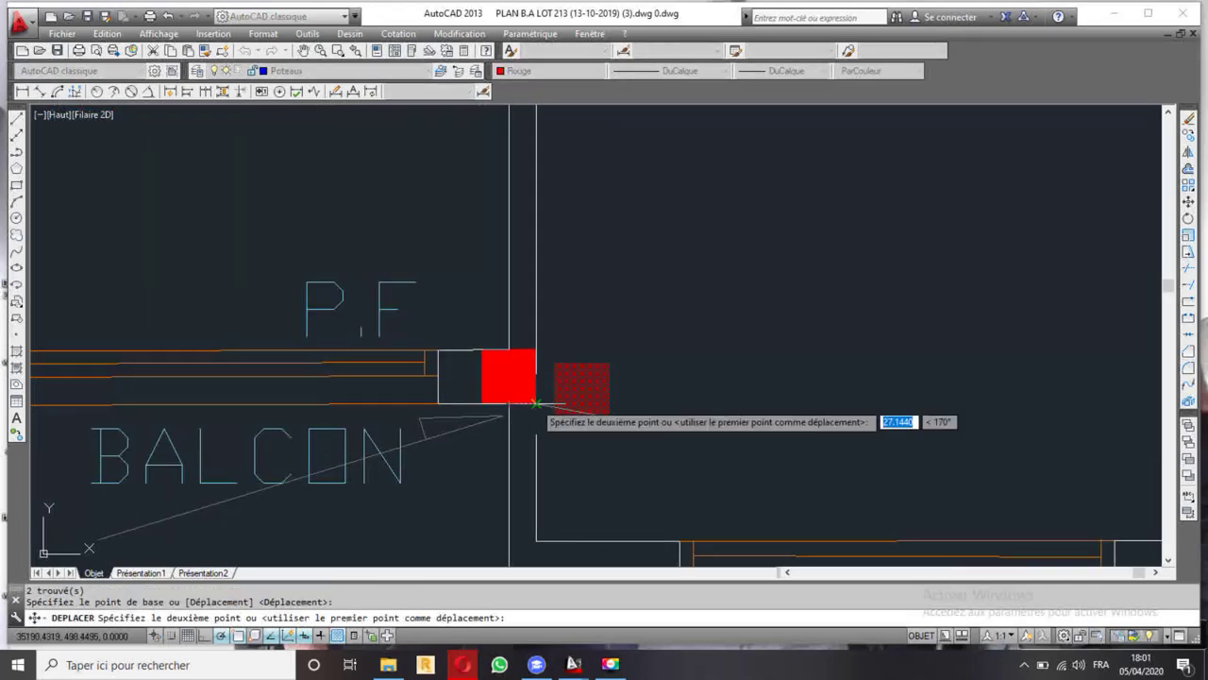
click(535, 403)
scroll(535, 403, down, 3)
scroll(730, 350, up, 2)
scroll(620, 385, up, 2)
scroll(620, 386, up, 2)
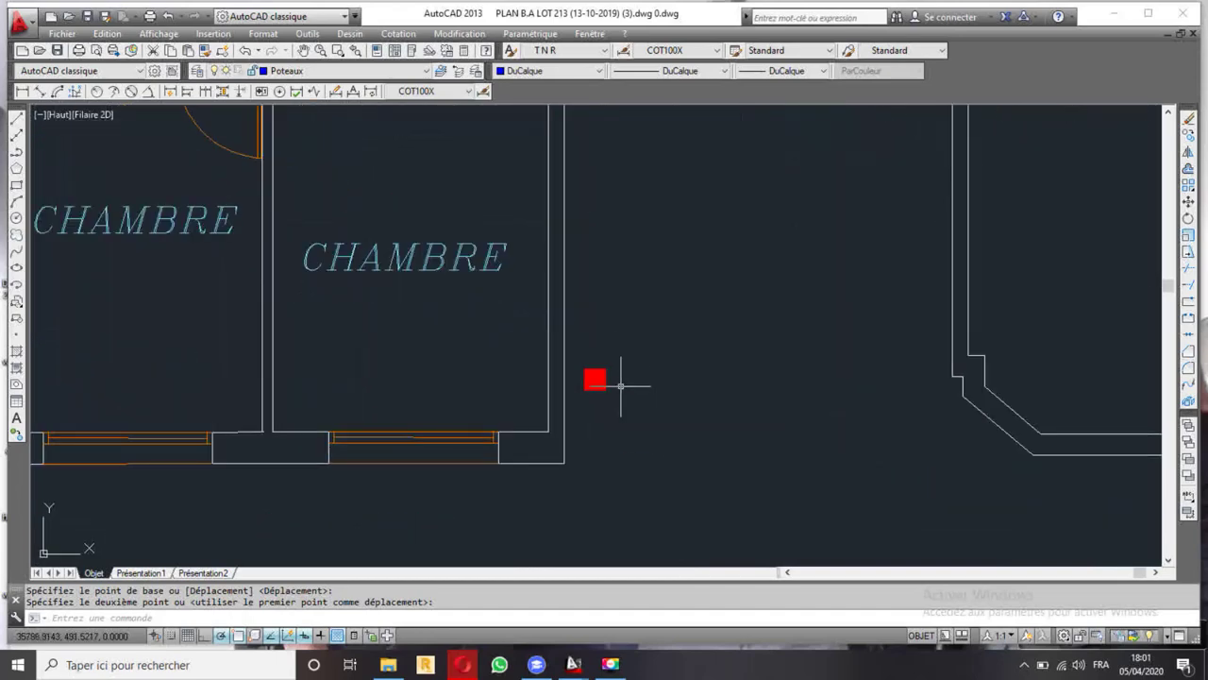
scroll(617, 356, down, 5)
middle_drag(614, 243, 619, 378)
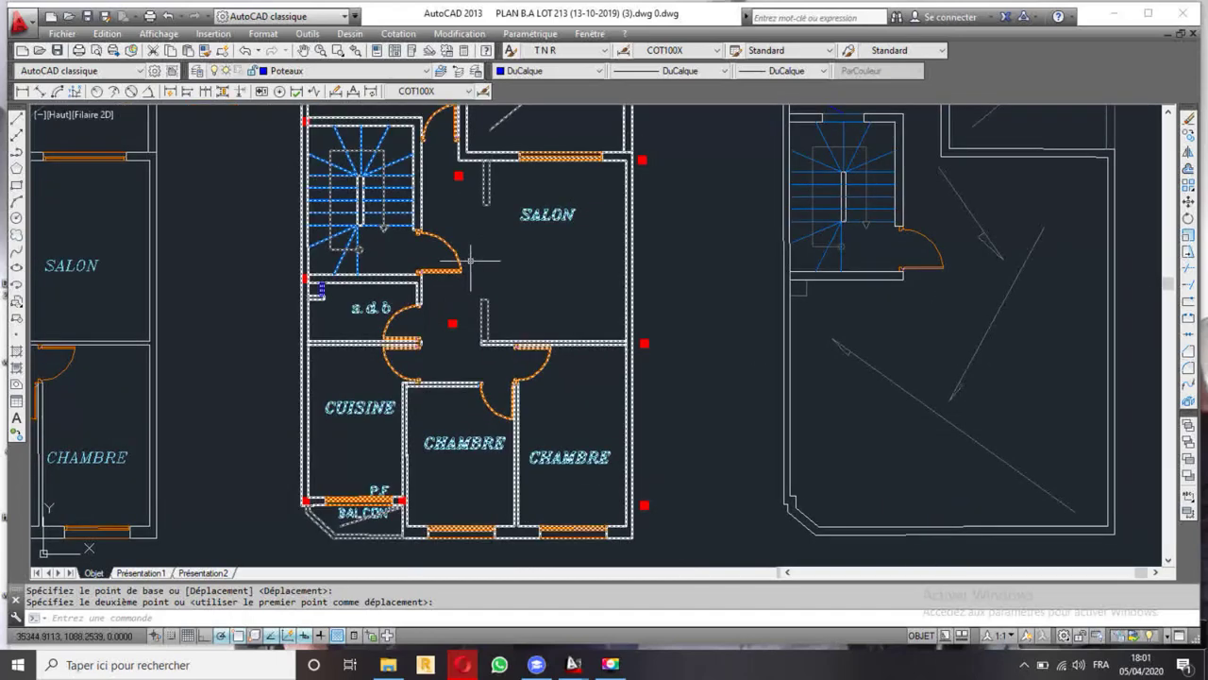
- Move the red column beside SALON onto the outer wall corner by its top-right corner
middle_drag(512, 214, 513, 350)
scroll(636, 293, up, 4)
scroll(660, 290, up, 2)
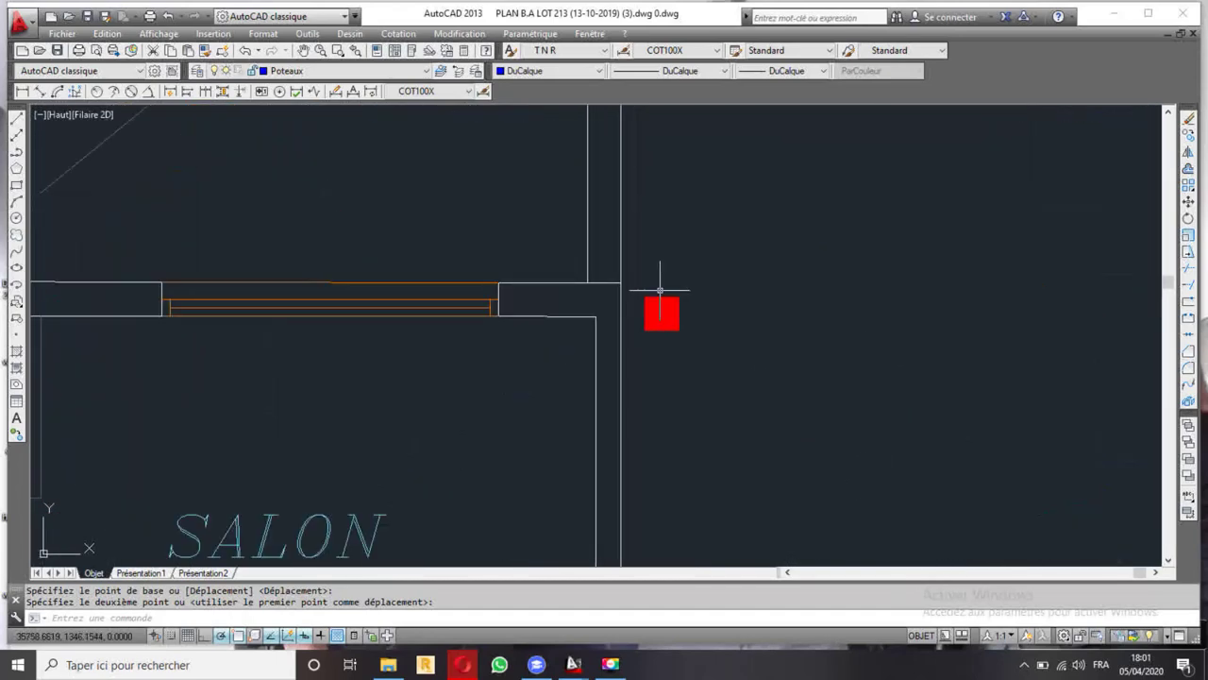
scroll(692, 298, up, 4)
drag(691, 268, 618, 338)
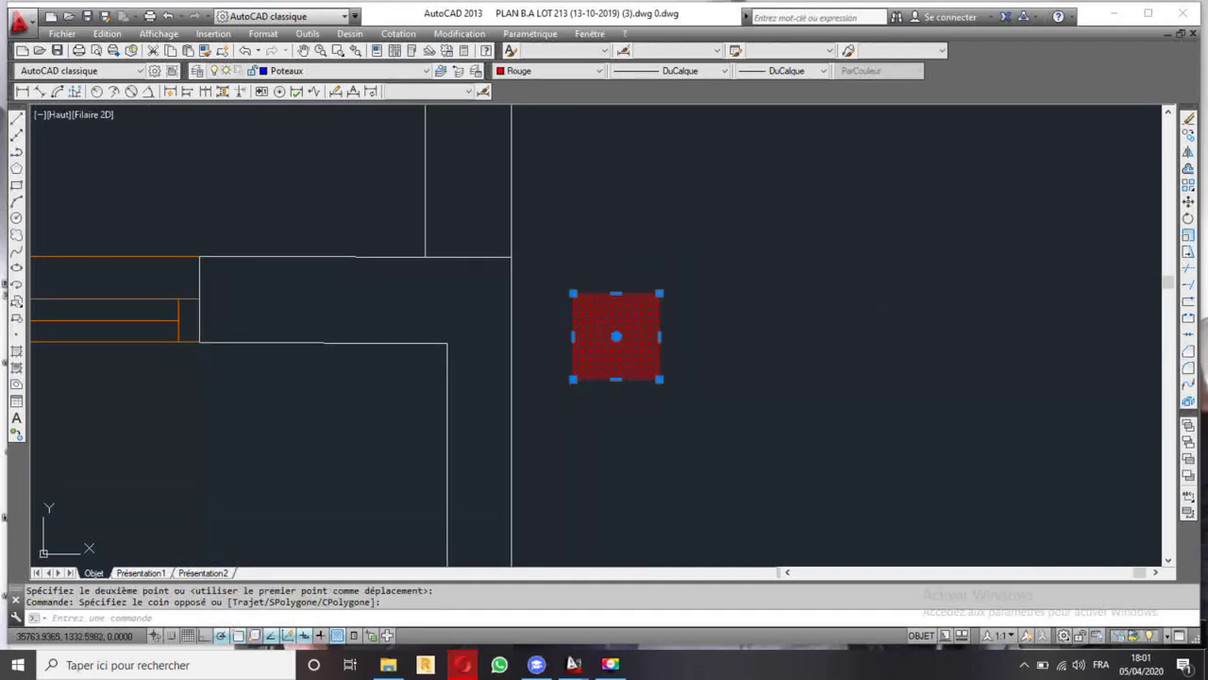
key(Return)
click(659, 293)
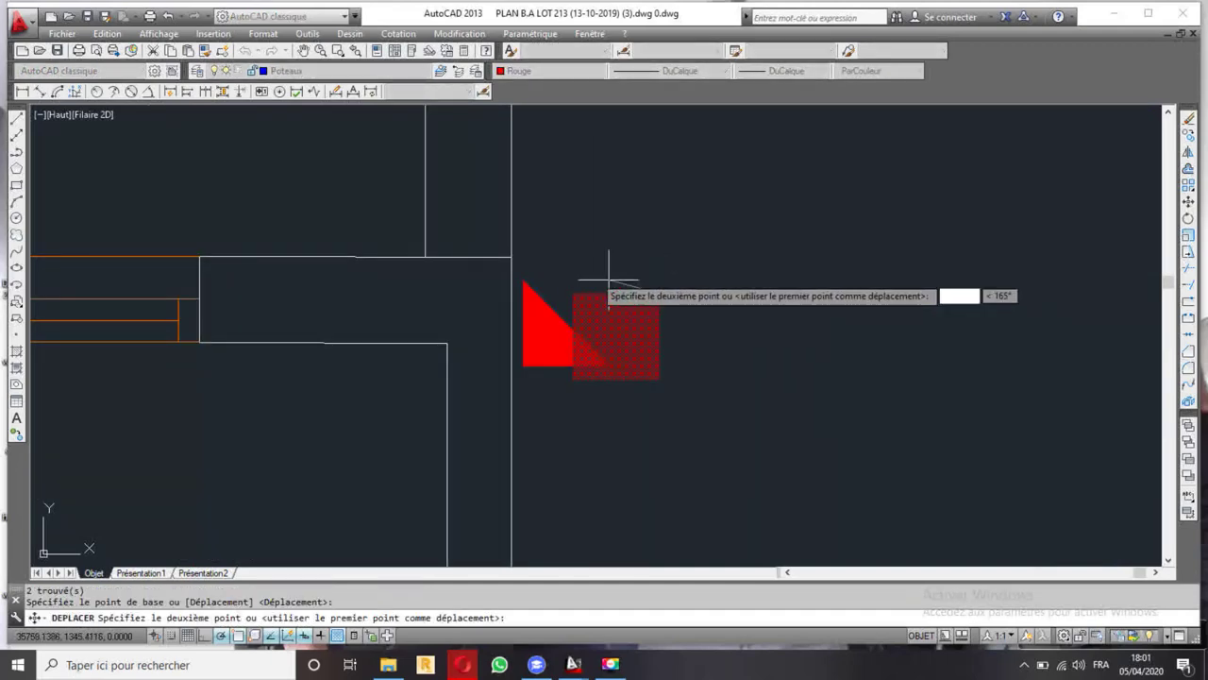
click(512, 256)
scroll(561, 226, down, 8)
- Move the next red column by its top-right corner onto the wall junction
middle_drag(578, 363, 513, 248)
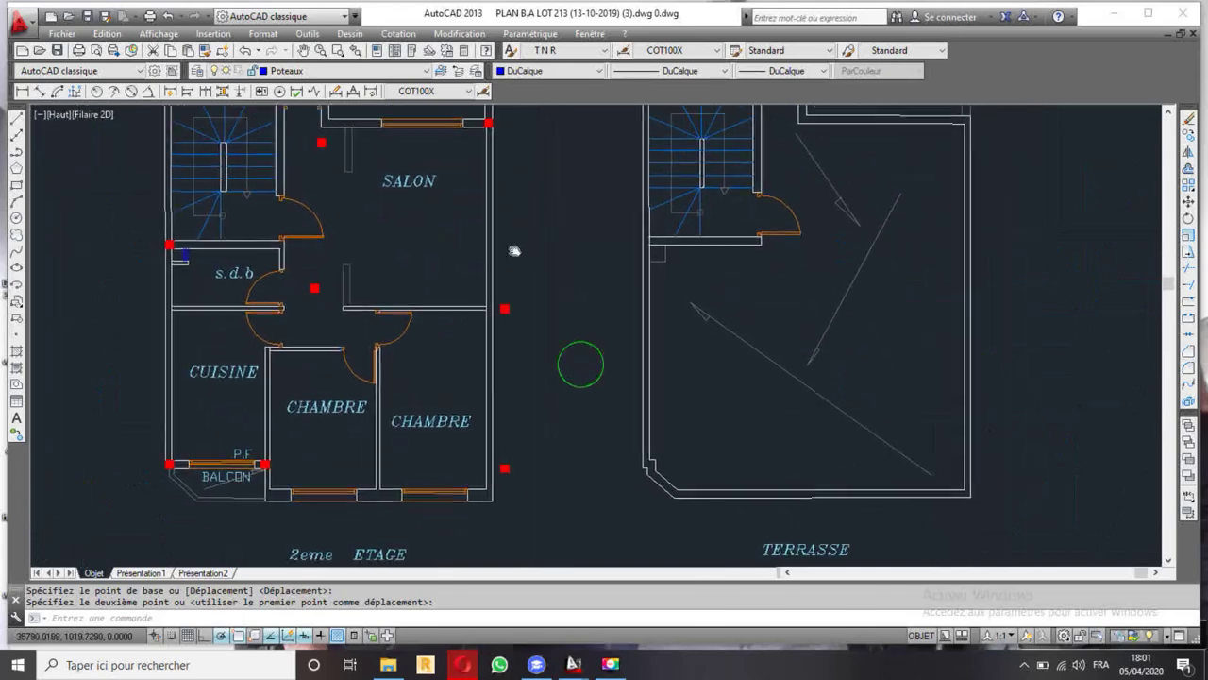
scroll(504, 302, up, 2)
scroll(500, 294, up, 2)
click(543, 241)
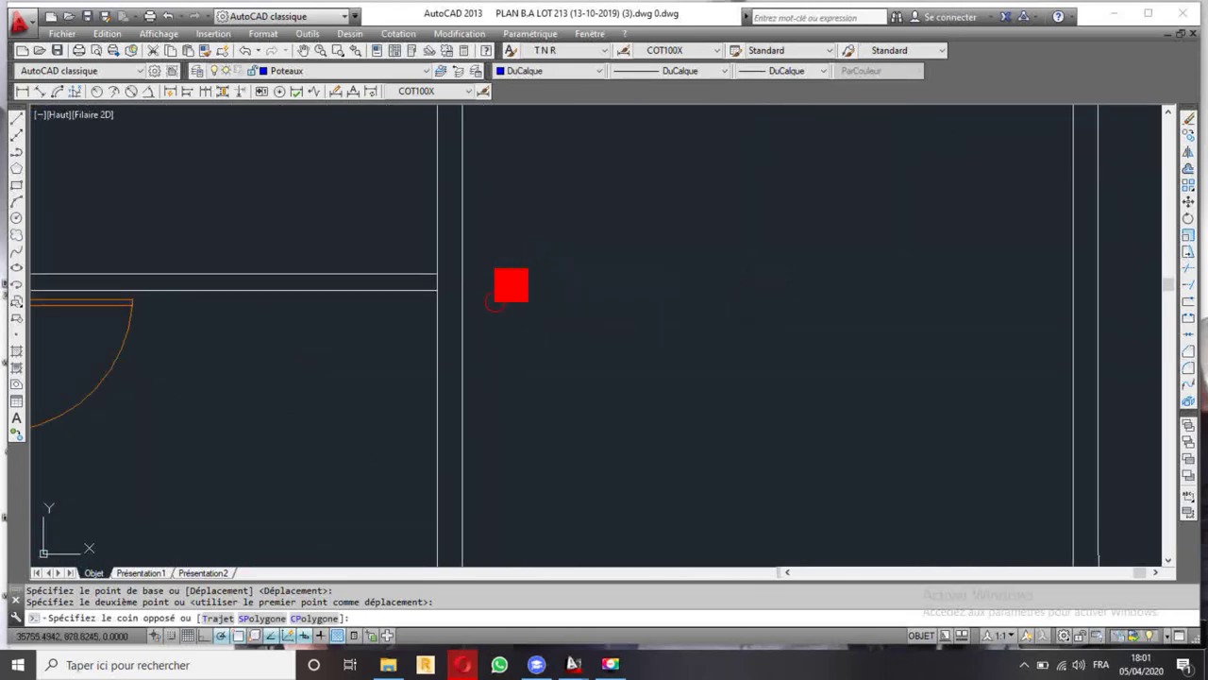
click(487, 312)
key(Return)
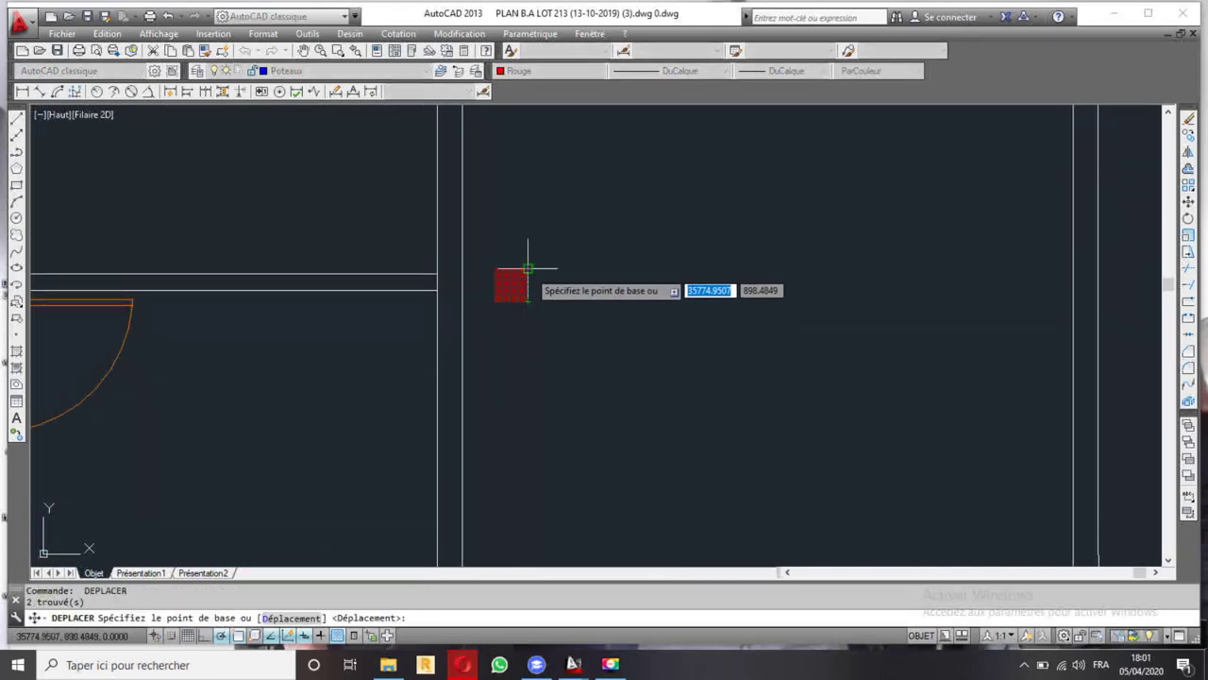
click(528, 271)
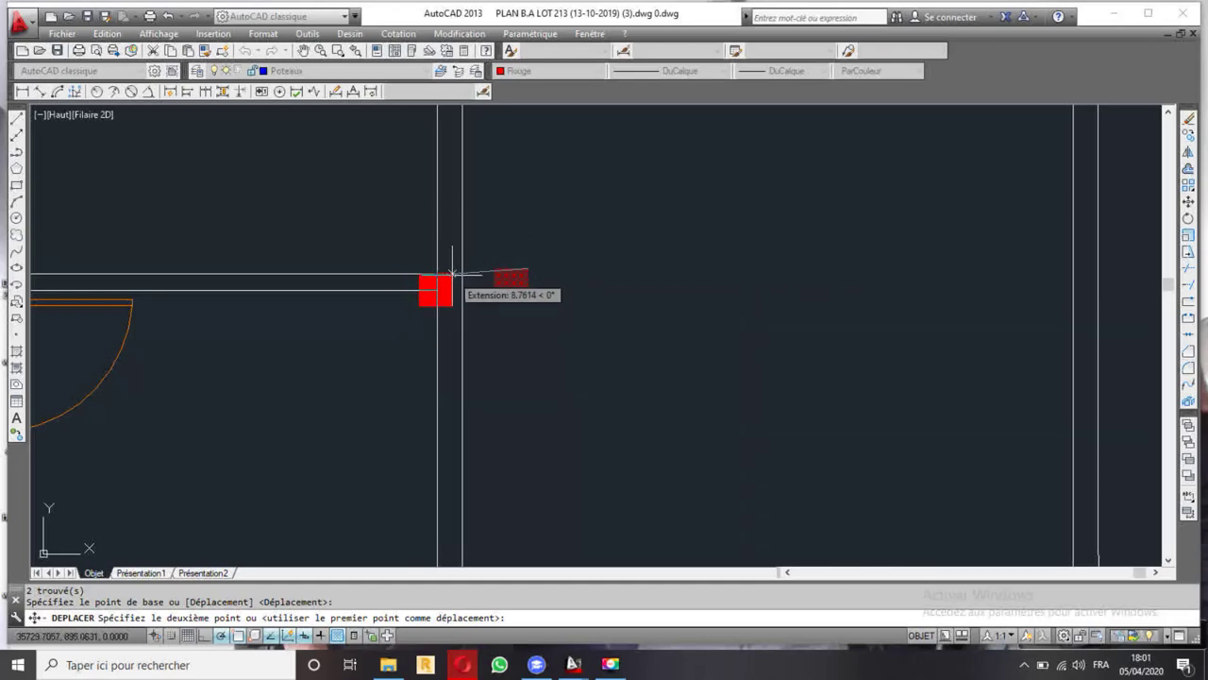
click(462, 274)
- Pan and zoom around the stairs and SALON to check the placed columns
scroll(525, 261, down, 2)
scroll(513, 256, down, 2)
scroll(513, 283, up, 2)
scroll(513, 329, up, 2)
scroll(475, 326, down, 3)
scroll(472, 312, down, 1)
scroll(463, 280, down, 1)
middle_drag(464, 281, 473, 303)
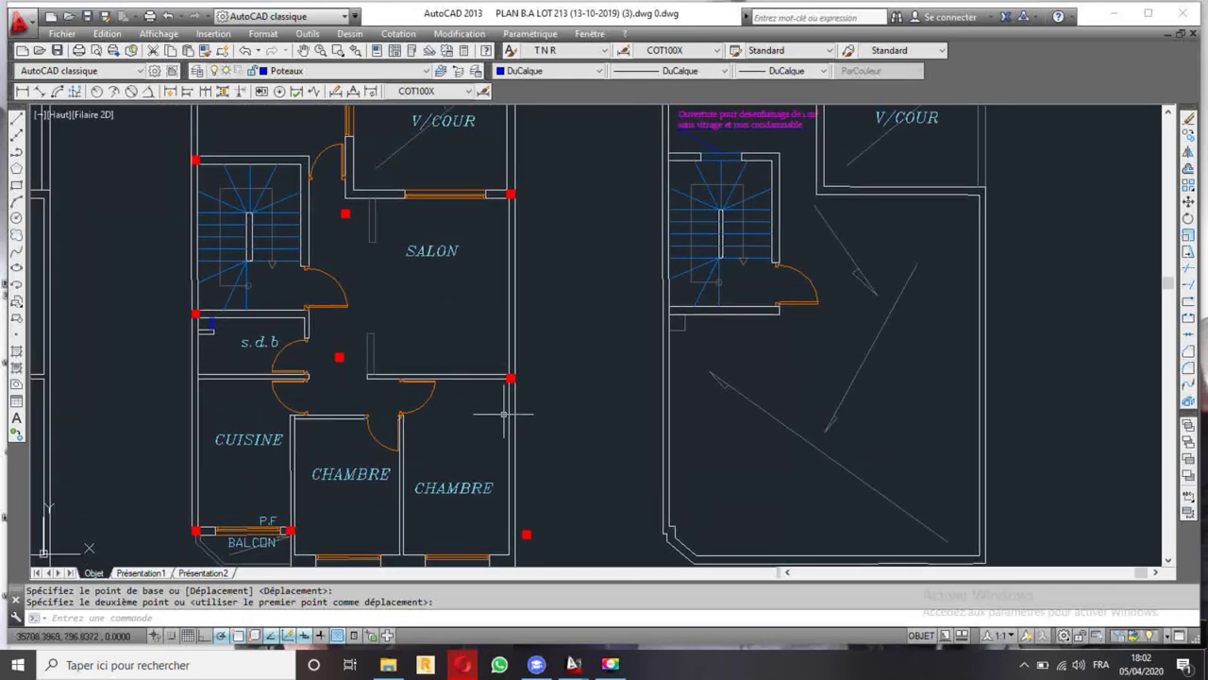
scroll(503, 414, up, 4)
scroll(507, 410, down, 4)
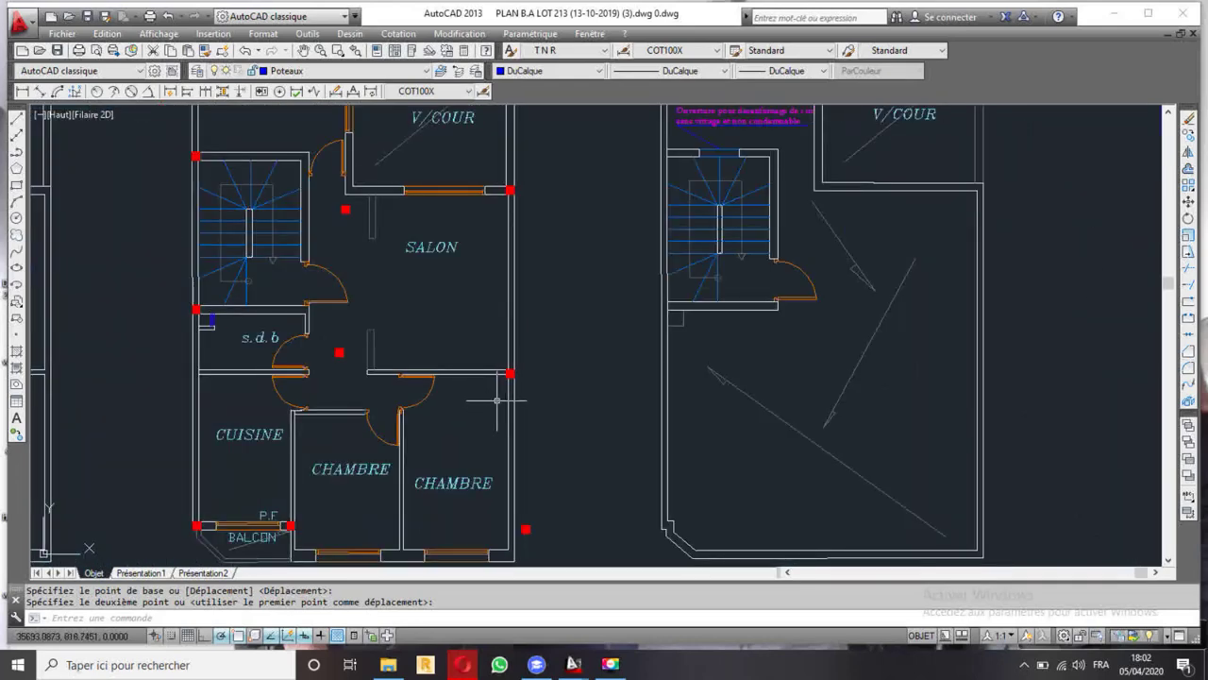
scroll(510, 401, up, 4)
scroll(491, 358, up, 4)
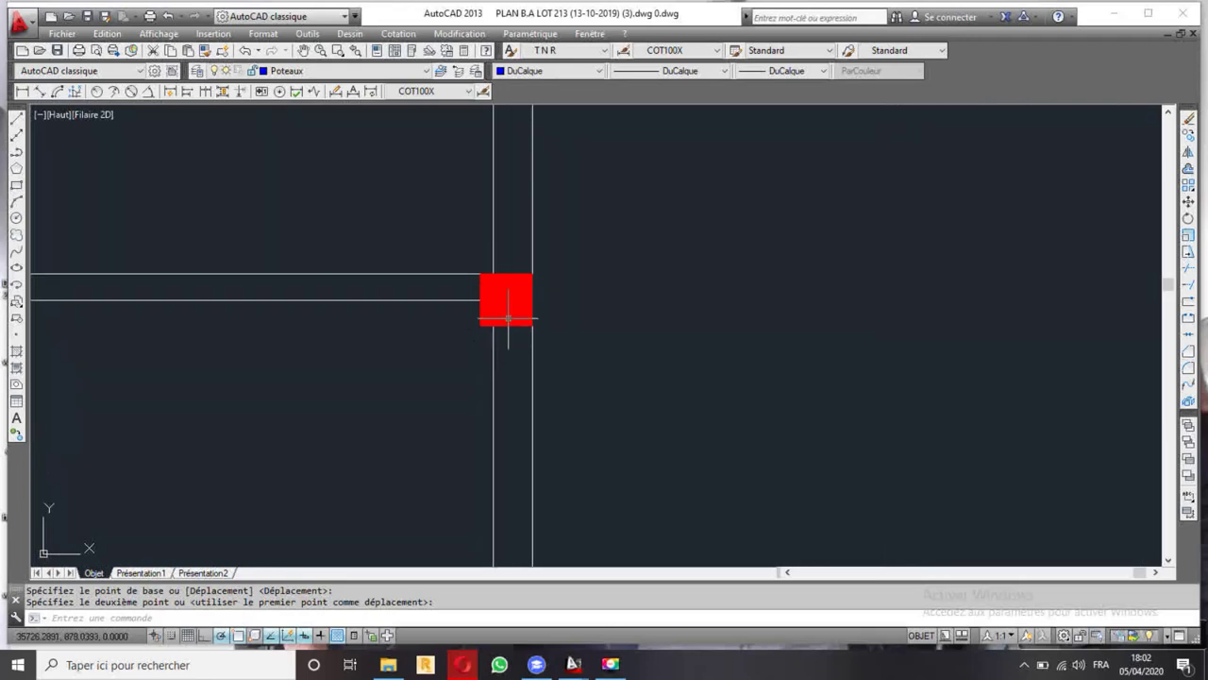
scroll(515, 280, down, 5)
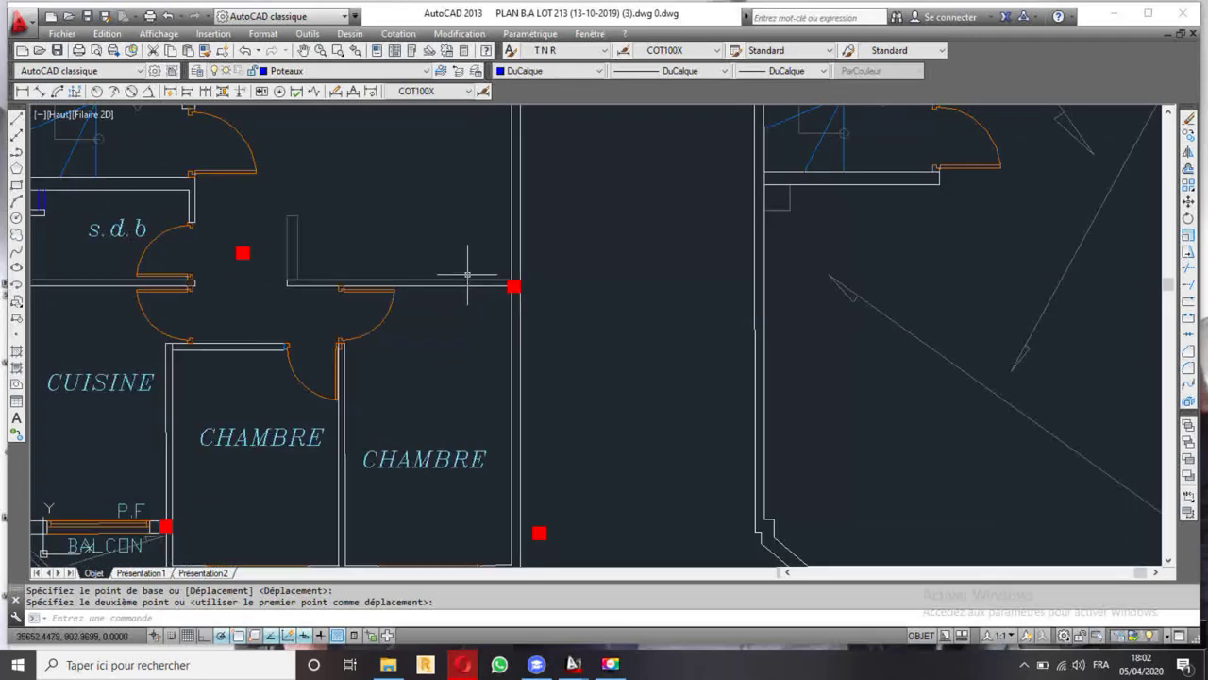
scroll(467, 246, down, 2)
middle_drag(465, 251, 475, 326)
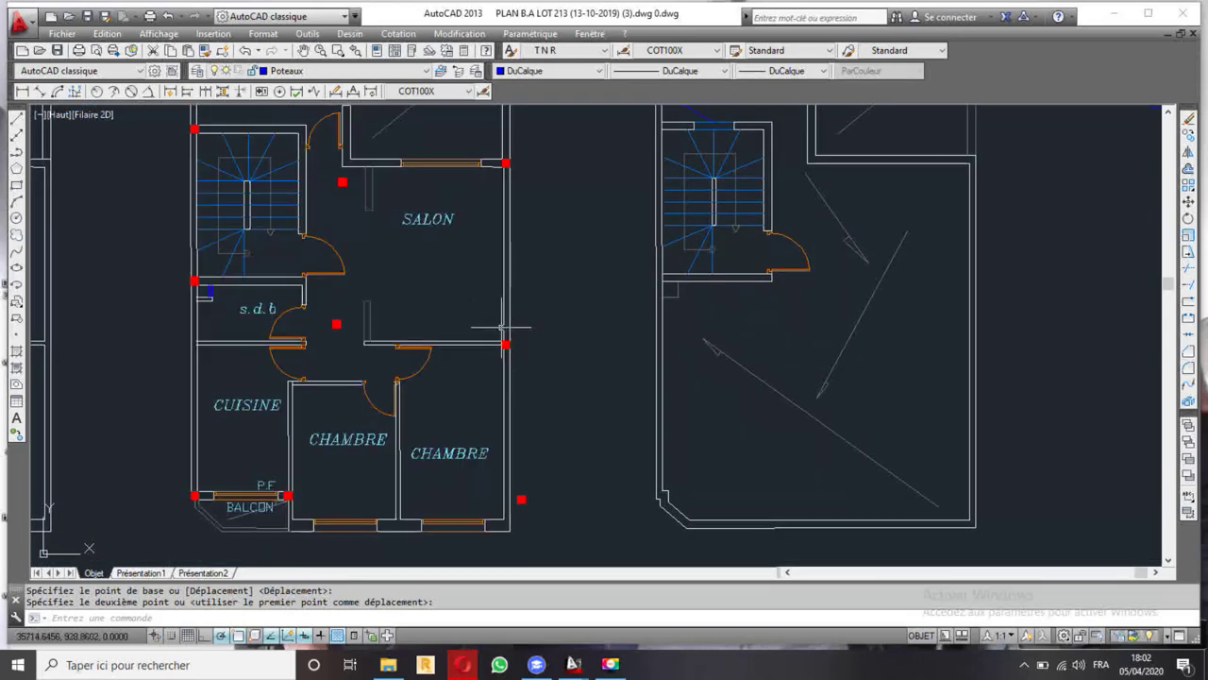
middle_drag(350, 299, 489, 285)
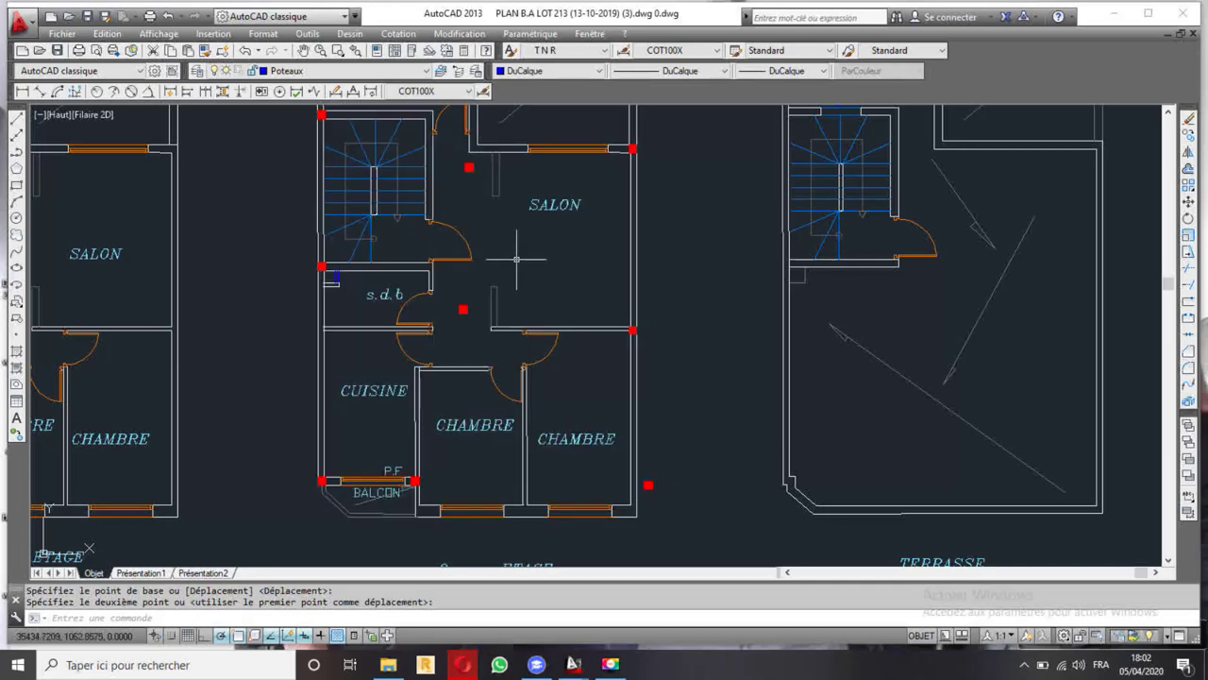
middle_drag(456, 270, 480, 372)
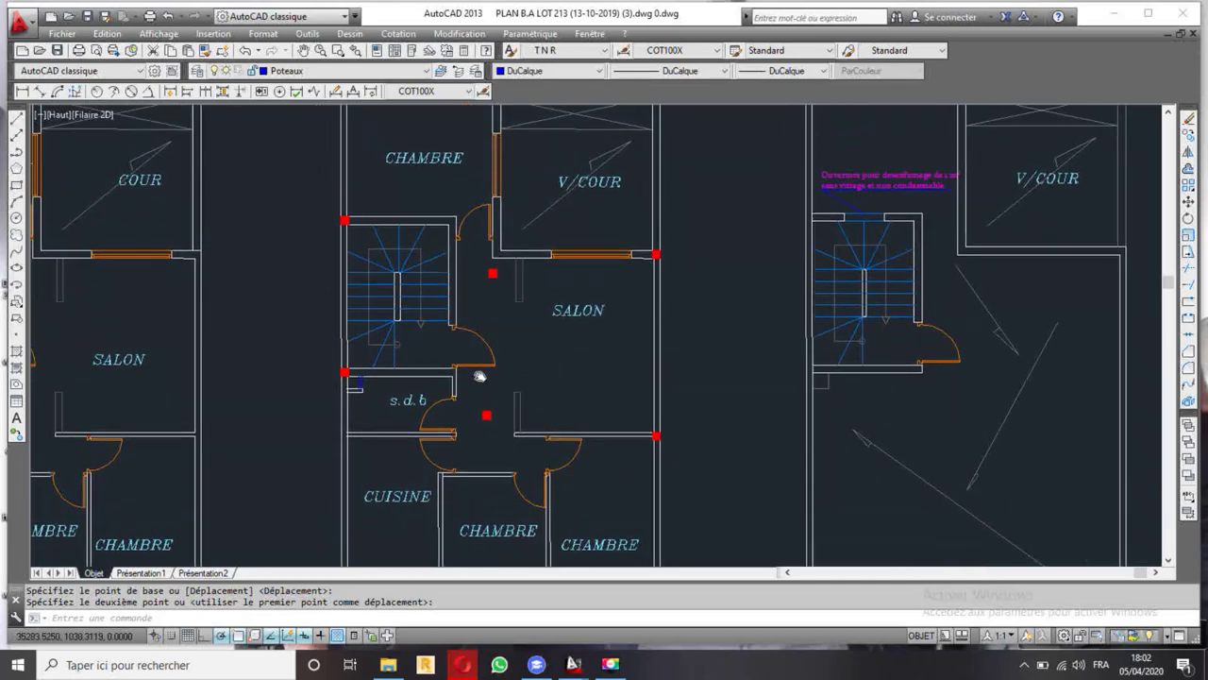
- Move the first misplaced red column into its wall corner with DE
scroll(488, 270, up, 4)
click(499, 274)
click(483, 302)
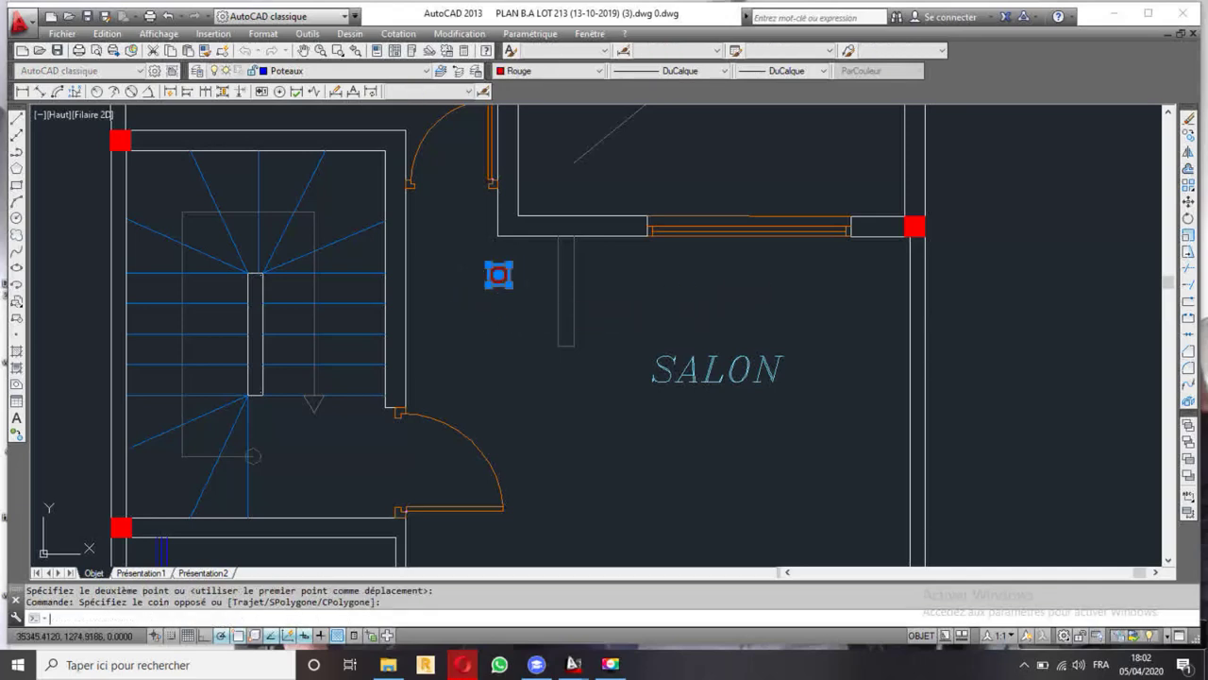
text(de)
key(Return)
click(508, 280)
scroll(510, 301, down, 3)
scroll(477, 243, up, 6)
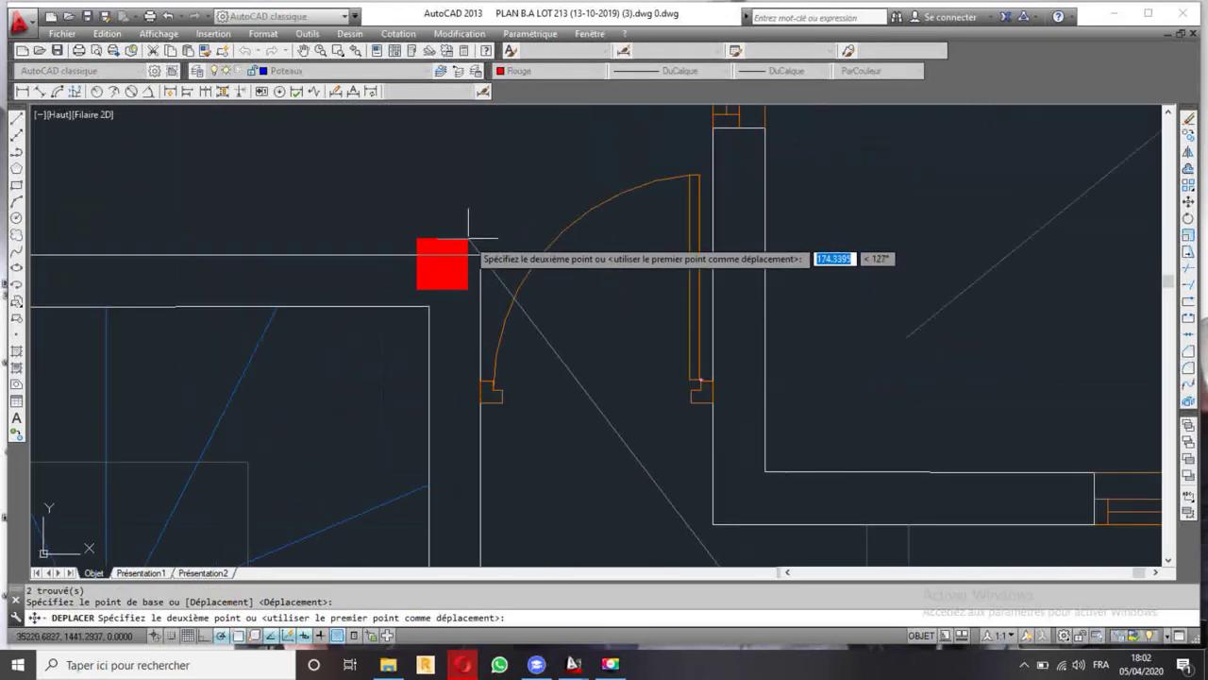
click(480, 253)
scroll(539, 229, down, 4)
scroll(567, 330, up, 5)
scroll(567, 330, down, 4)
scroll(554, 356, down, 1)
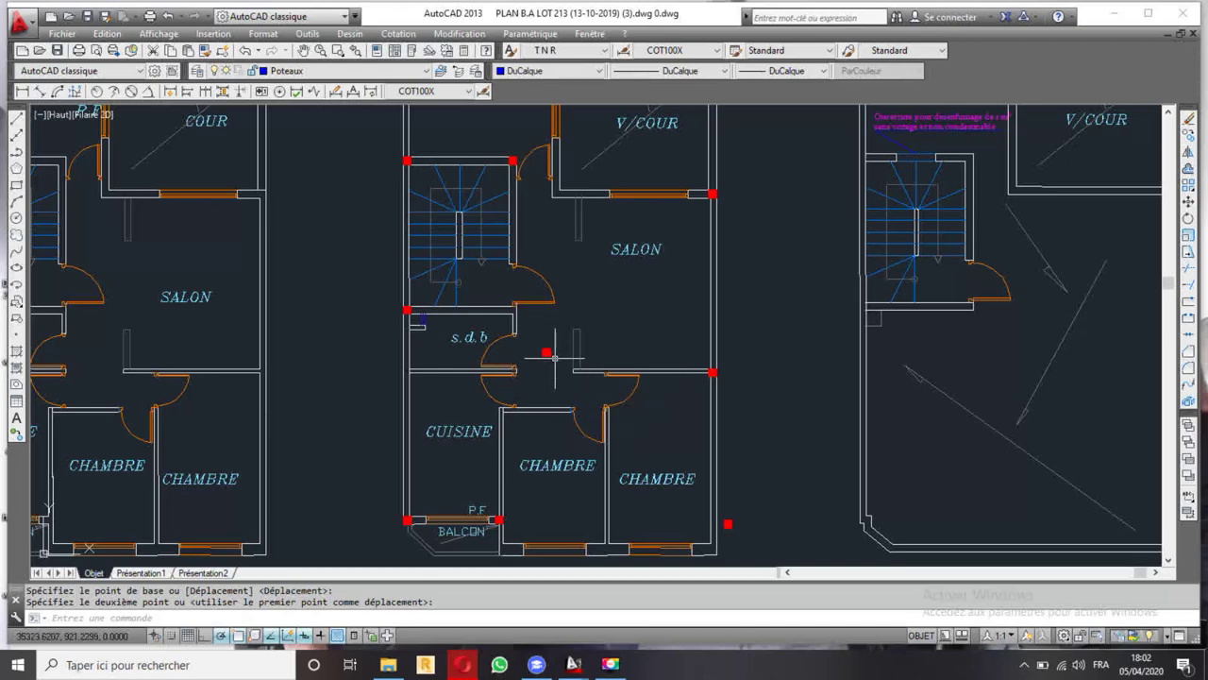
scroll(555, 349, down, 4)
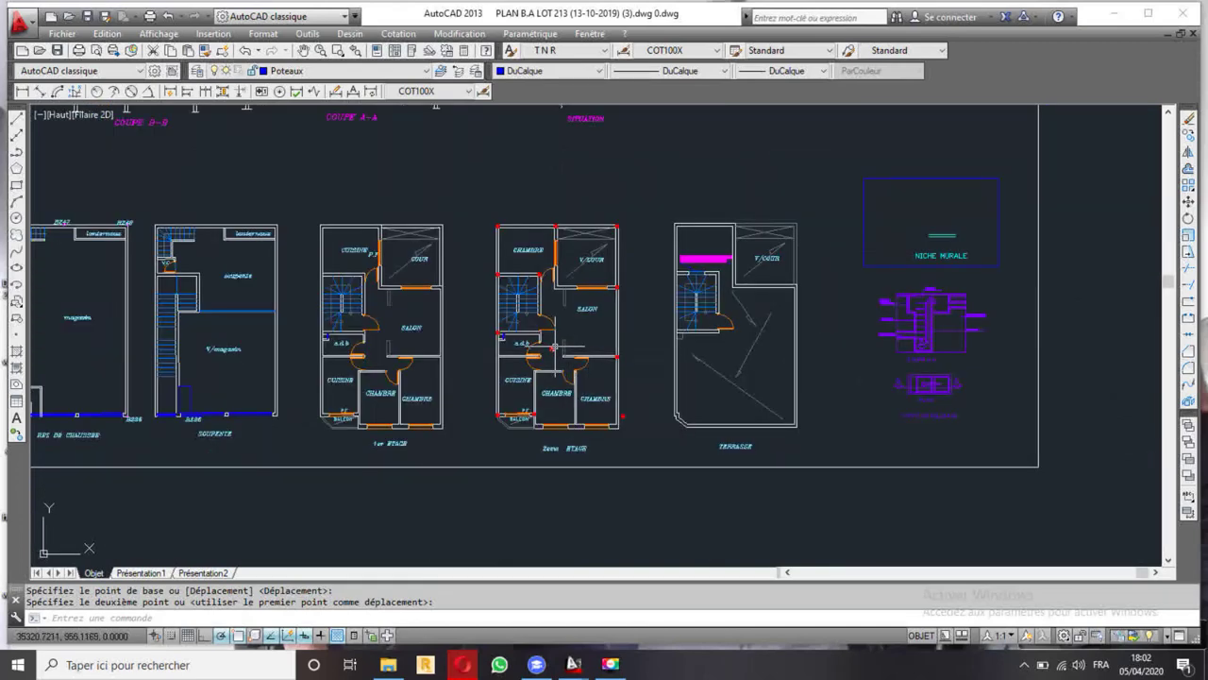
scroll(545, 332, up, 4)
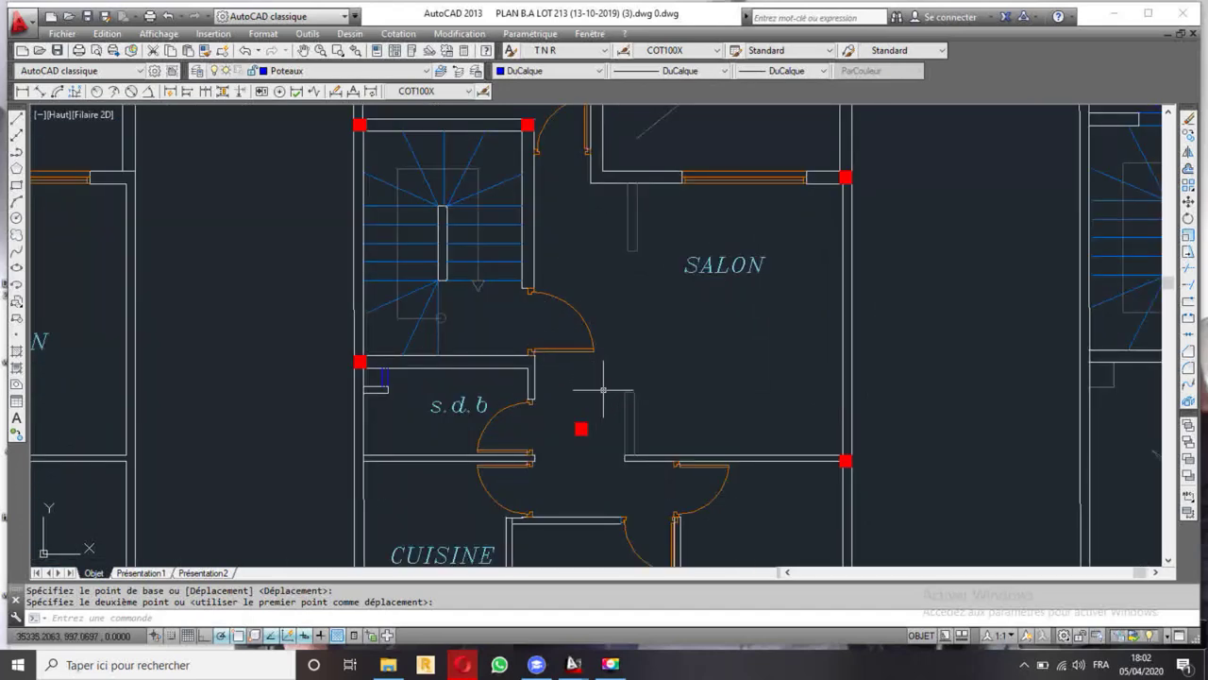
scroll(602, 388, up, 3)
- Move the column near the s.d.b into the wall corner by the s.d.b door using M
click(557, 432)
scroll(552, 349, down, 3)
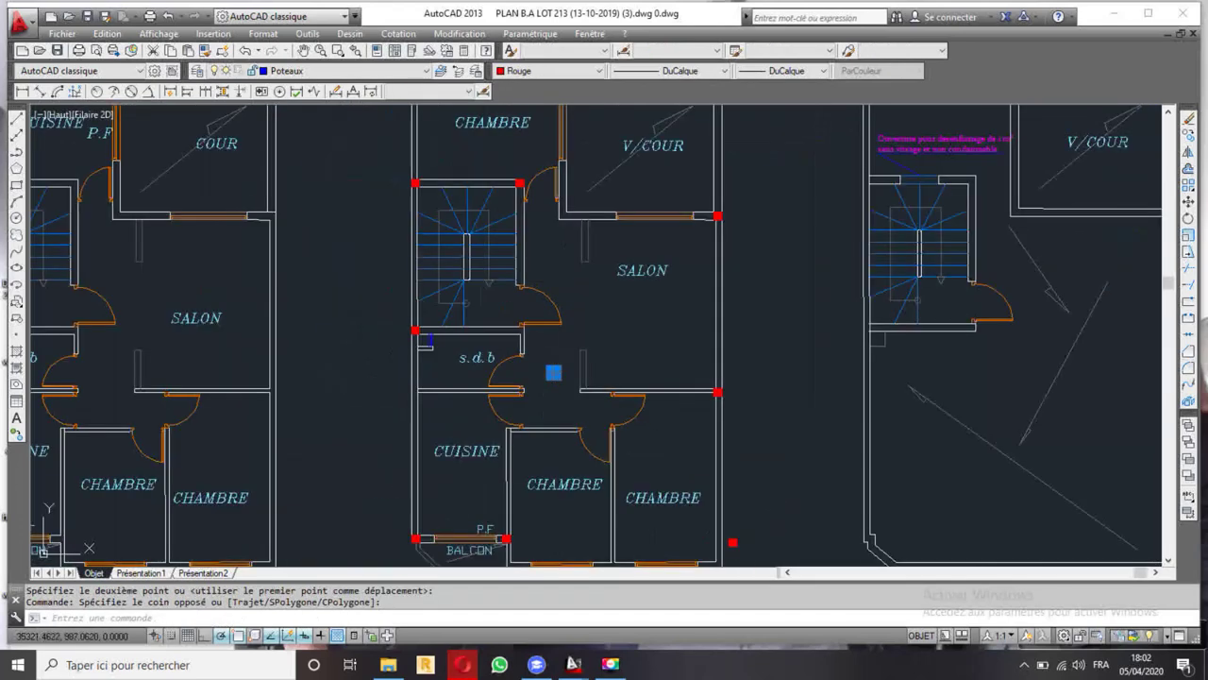
scroll(553, 372, up, 2)
click(557, 379)
text(m)
key(Return)
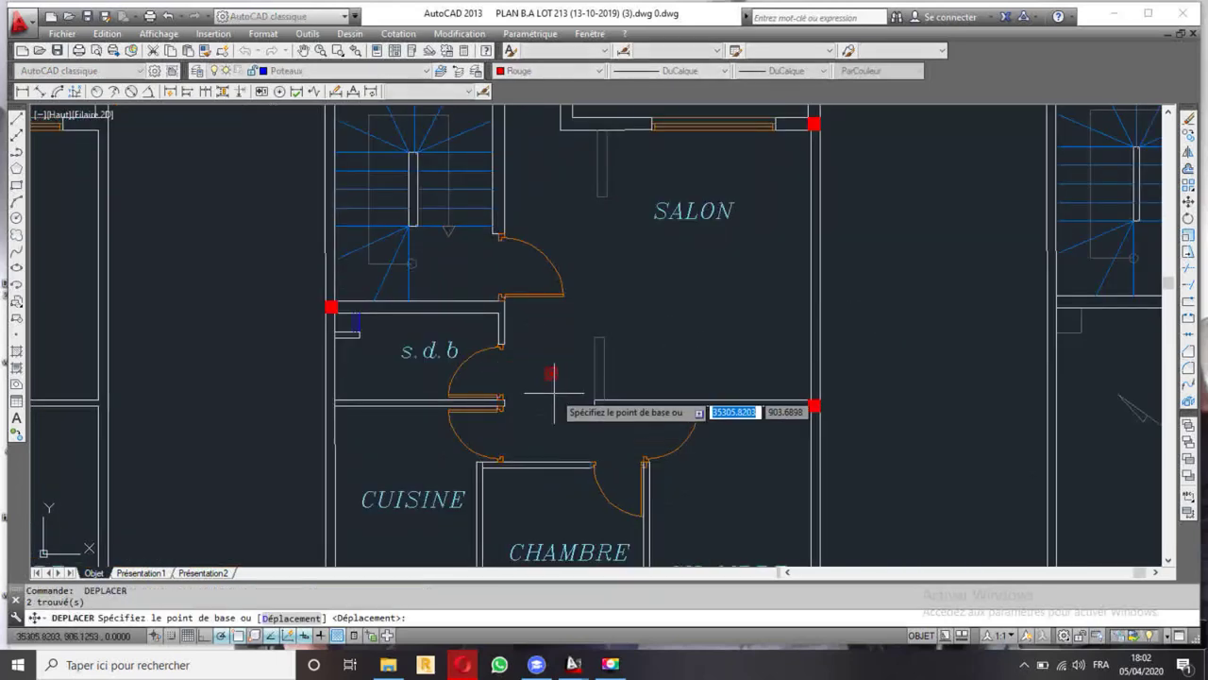
click(557, 380)
scroll(496, 311, up, 5)
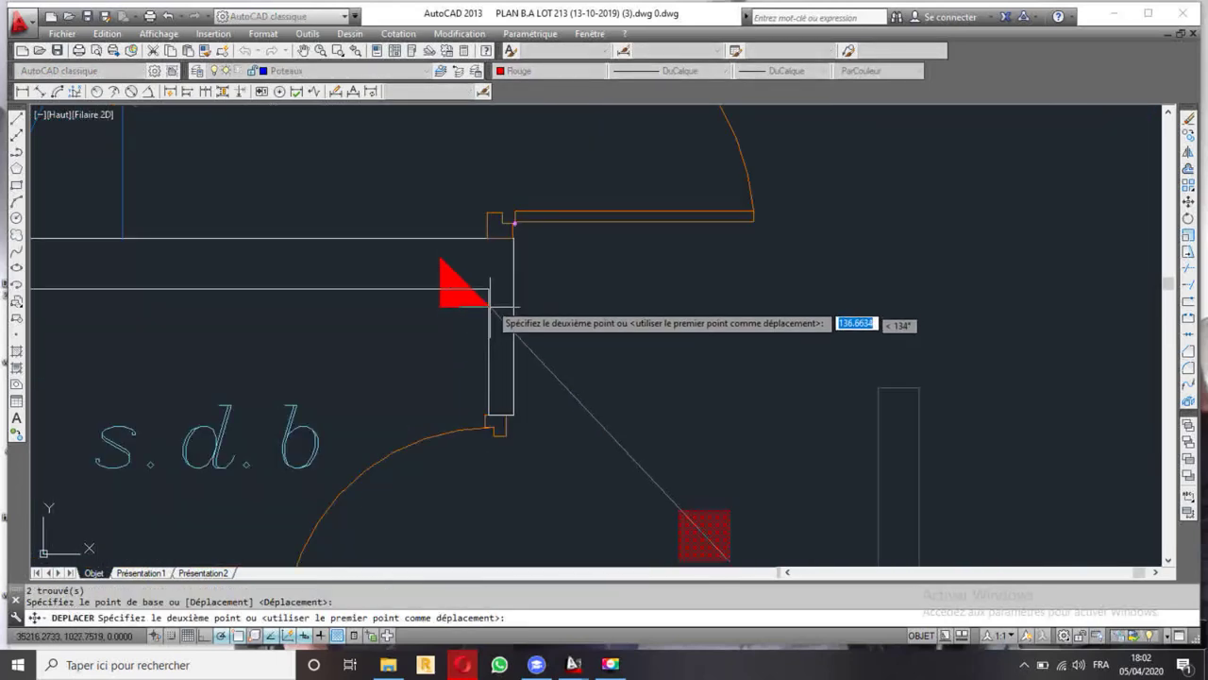
click(513, 288)
scroll(547, 288, down, 5)
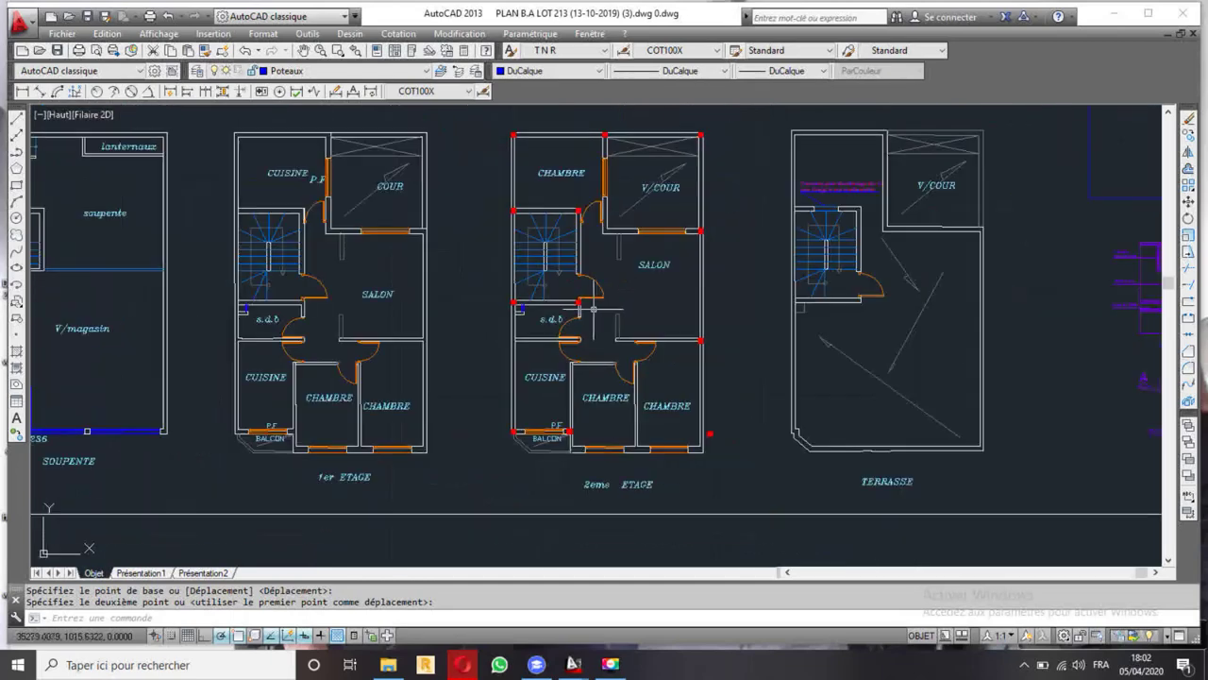
scroll(522, 330, up, 2)
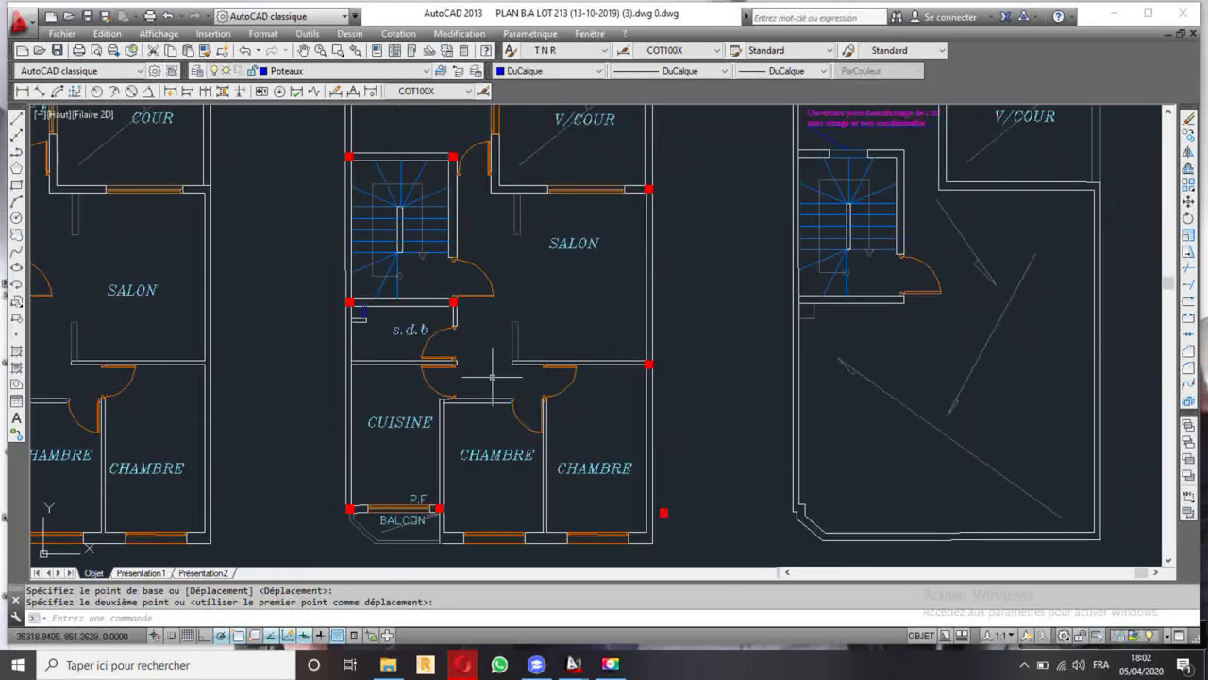
scroll(464, 366, down, 2)
scroll(526, 425, up, 2)
scroll(487, 364, down, 2)
- Pan and zoom across the 2eme ETAGE plan to review its lower rooms
mouse_move(480, 326)
middle_down()
mouse_move(470, 380)
mouse_move(483, 370)
middle_up()
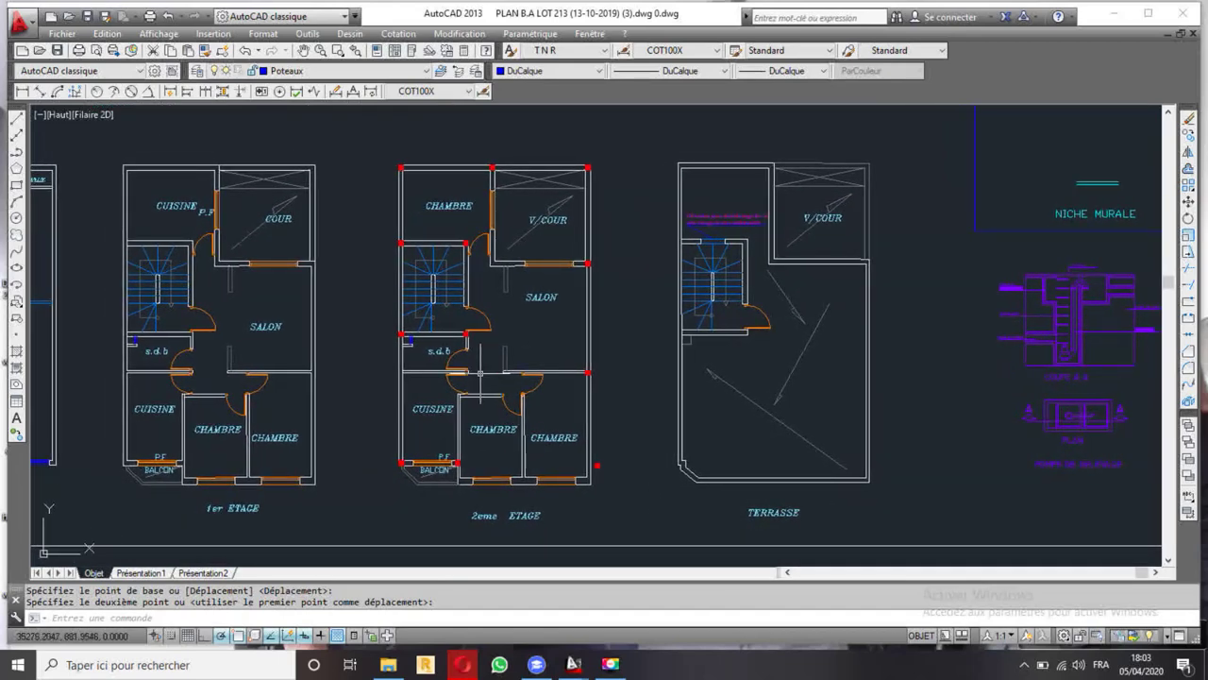
scroll(464, 351, up, 2)
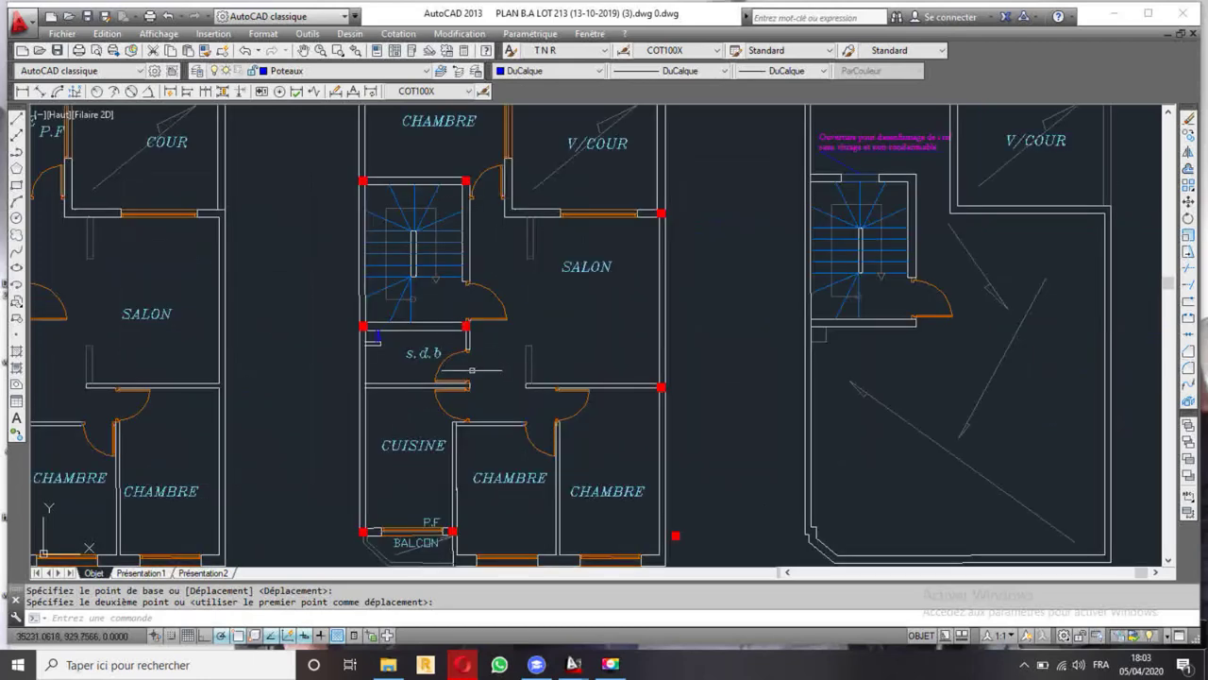
middle_drag(470, 369, 481, 343)
scroll(480, 342, up, 2)
scroll(469, 300, up, 2)
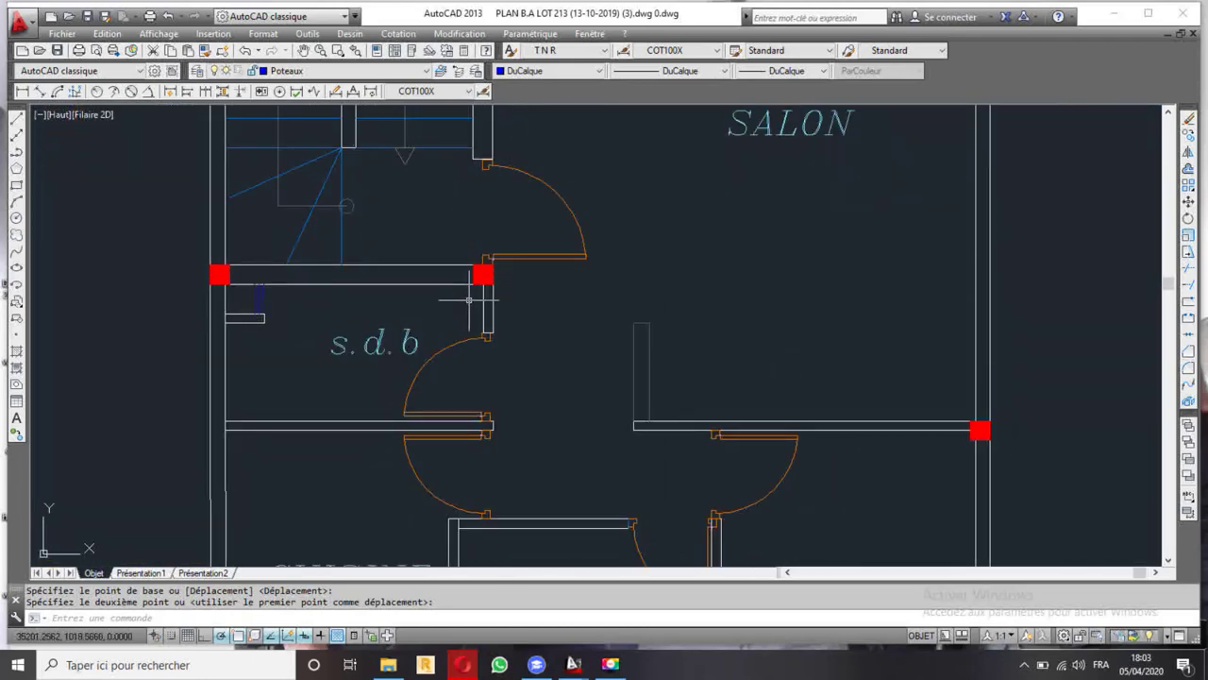
scroll(490, 269, down, 2)
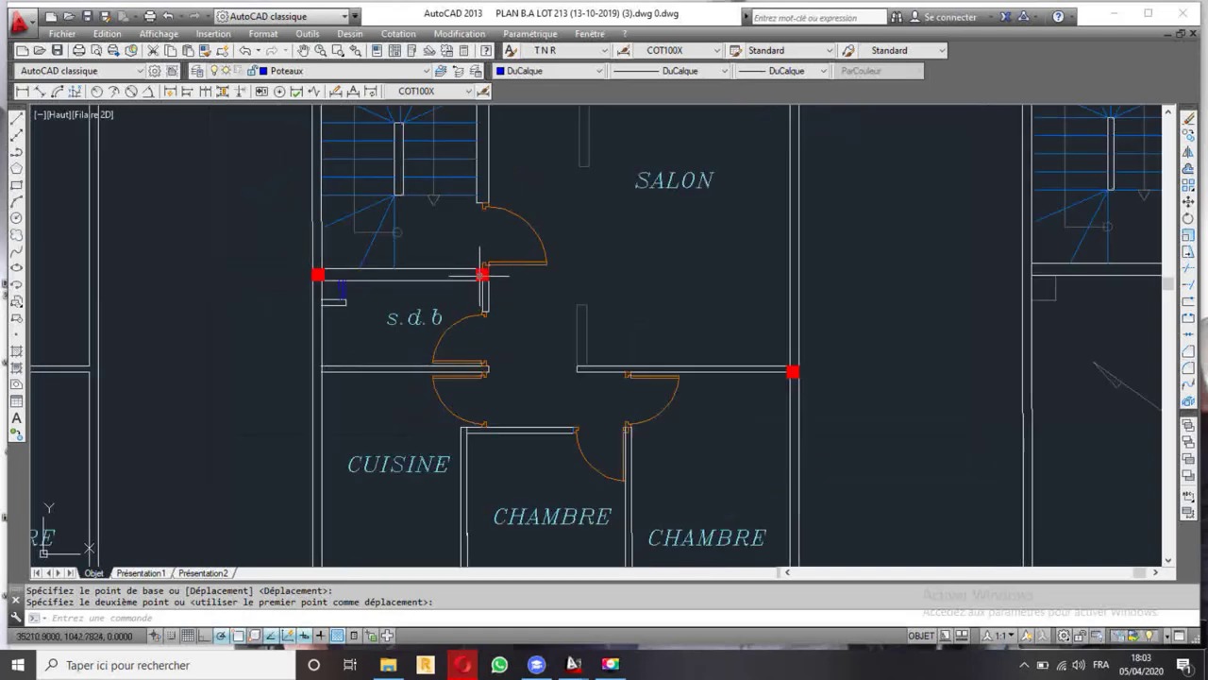
middle_drag(512, 332, 501, 269)
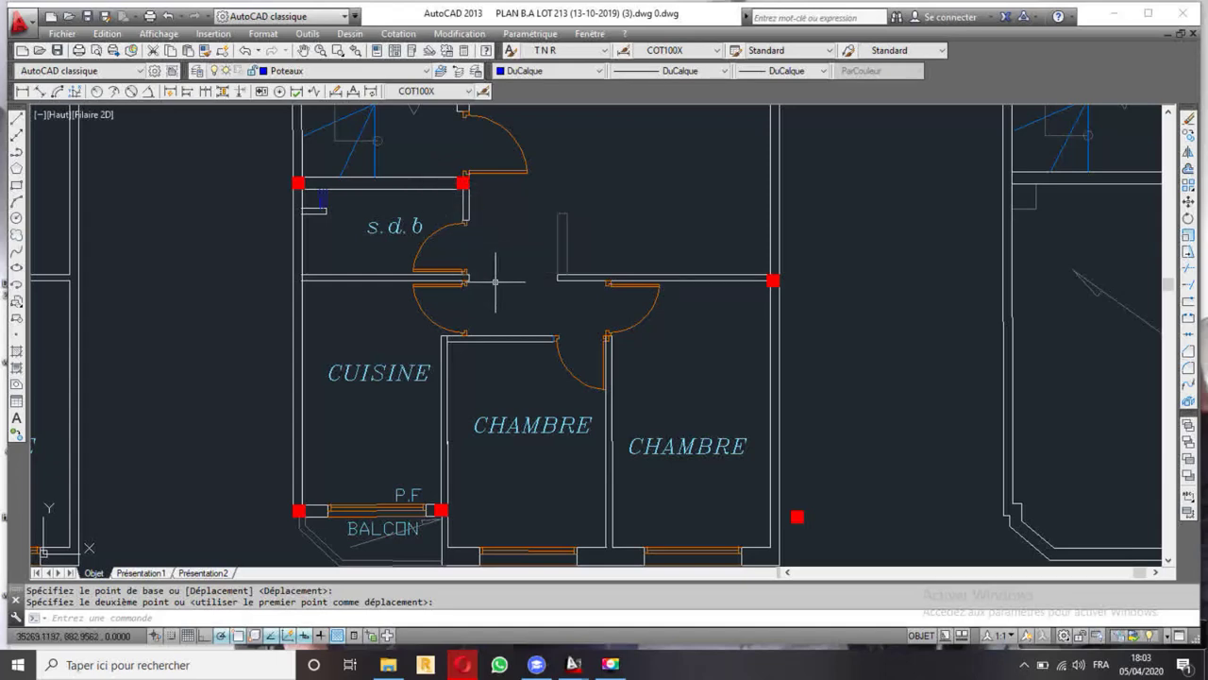
scroll(520, 319, down, 2)
middle_drag(518, 260, 531, 320)
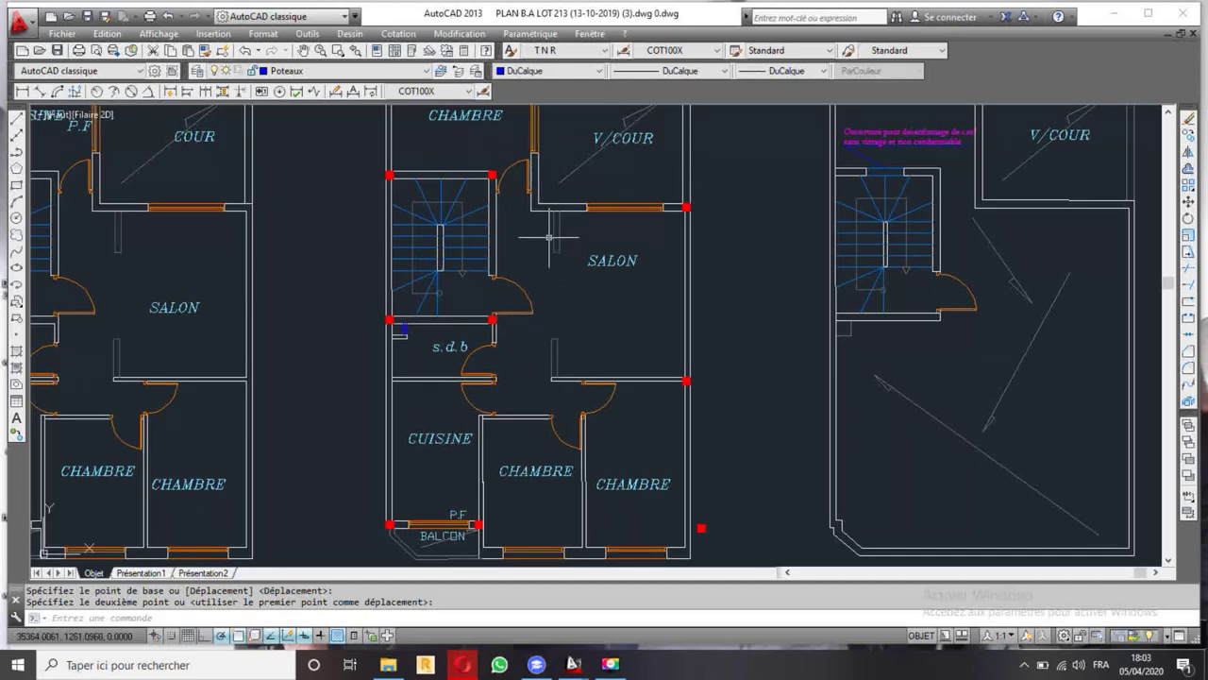
middle_drag(549, 237, 551, 347)
scroll(550, 347, down, 2)
scroll(609, 398, down, 1)
scroll(609, 398, up, 5)
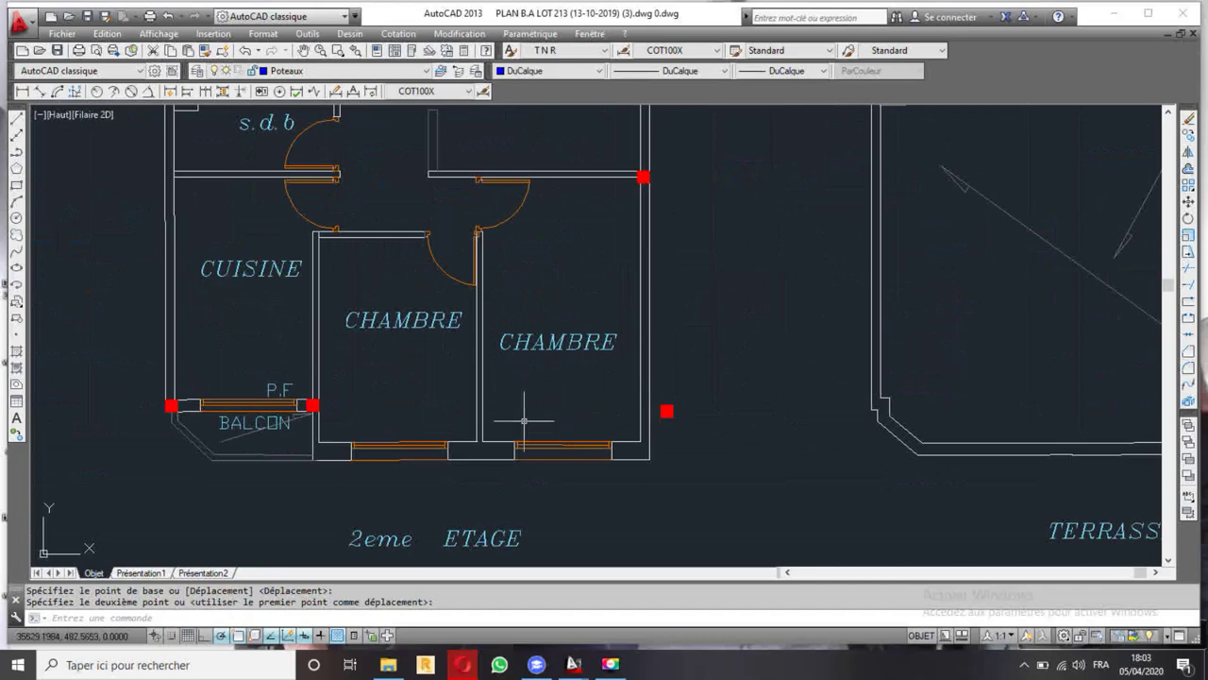
- Draw a horizontal construction line as an alignment guide for the column
click(17, 136)
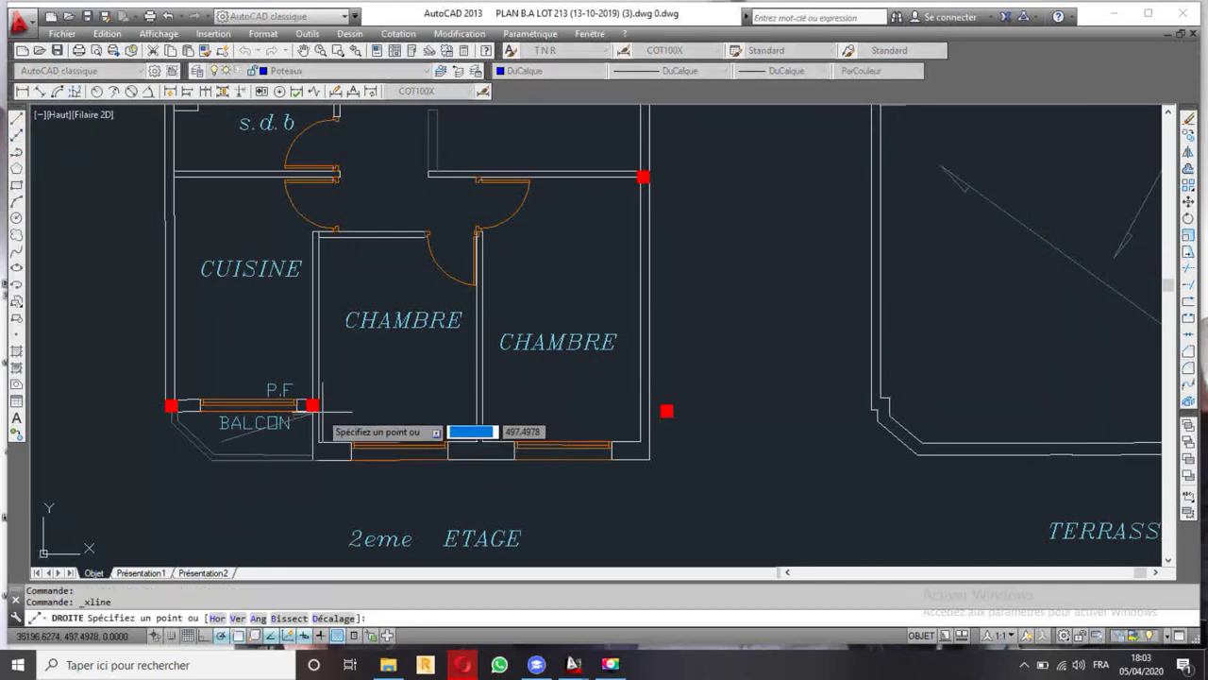
text(h)
key(Return)
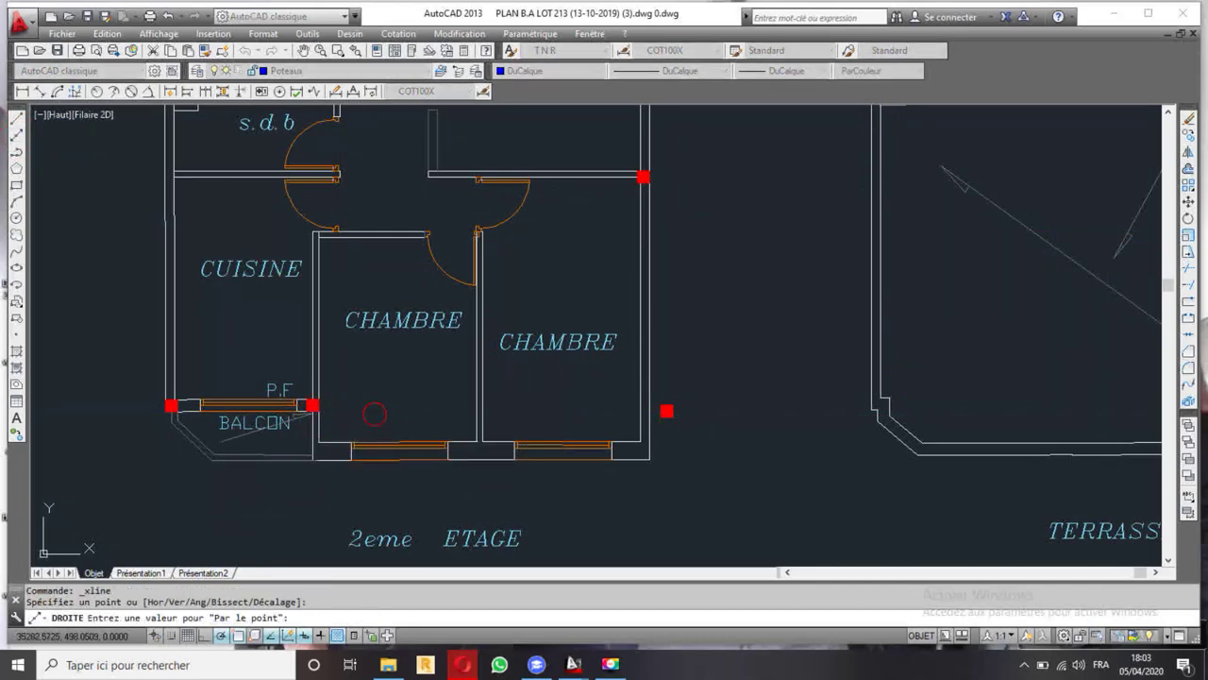
key(Escape)
scroll(668, 420, up, 4)
- Move the stray red column onto the lower-right wall corner and erase the guide line
click(646, 355)
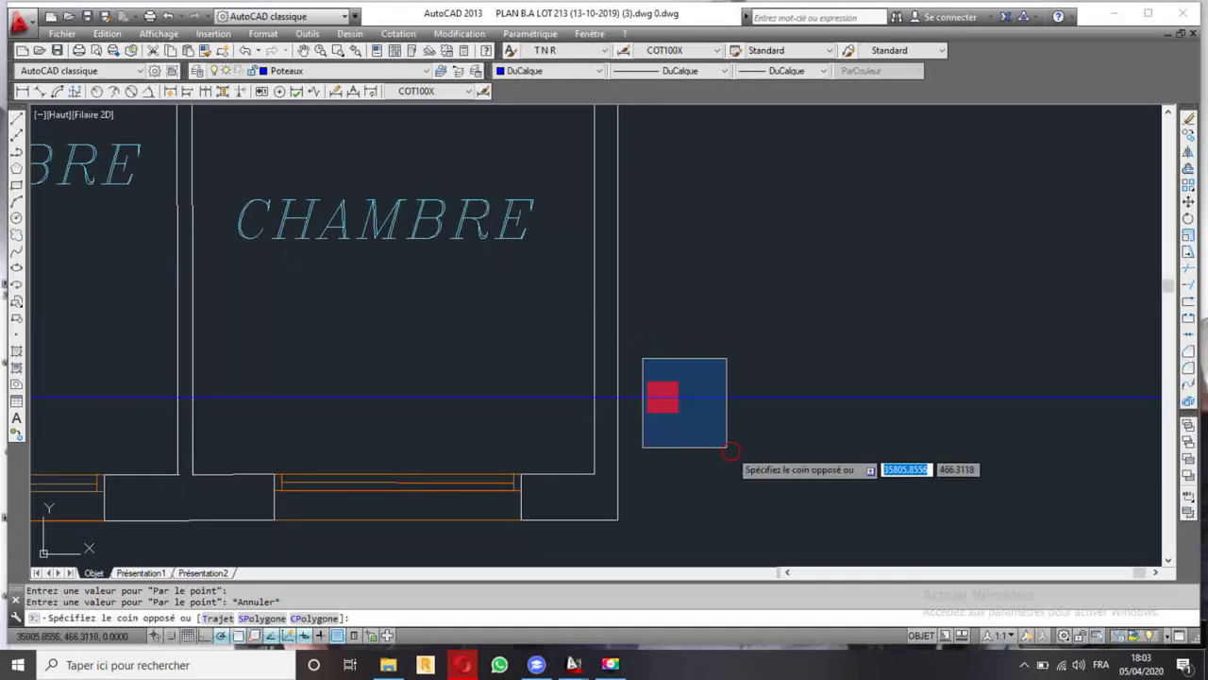
click(738, 455)
click(1190, 201)
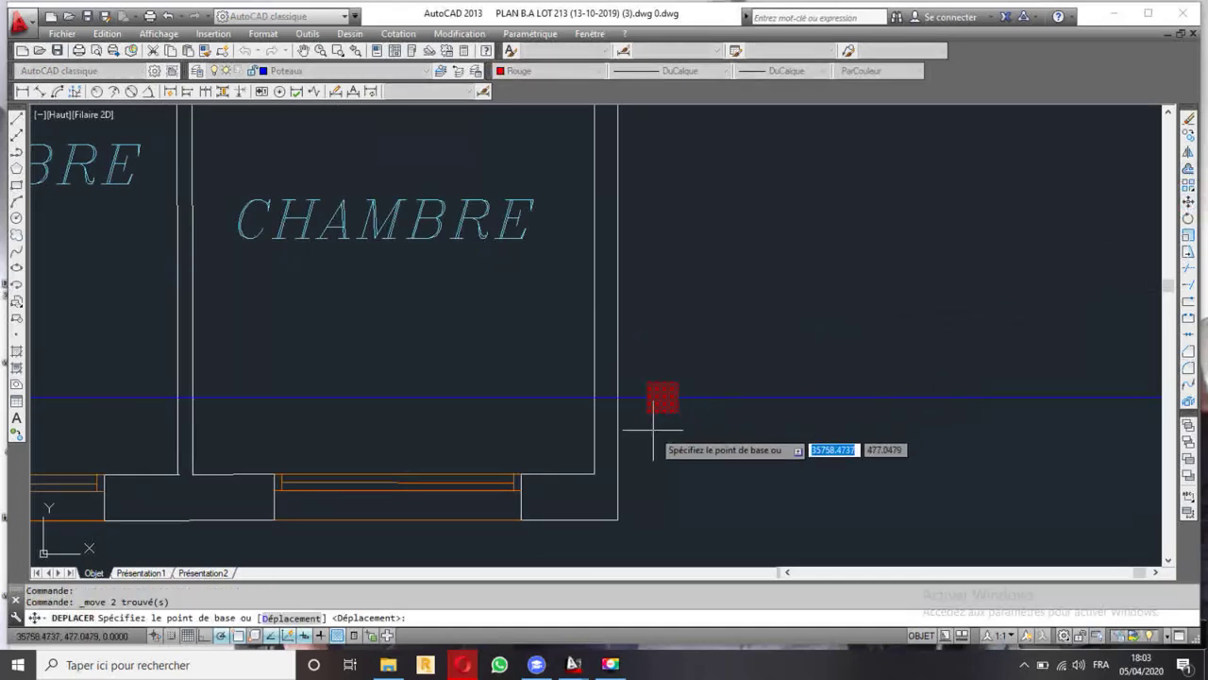
click(676, 411)
click(616, 395)
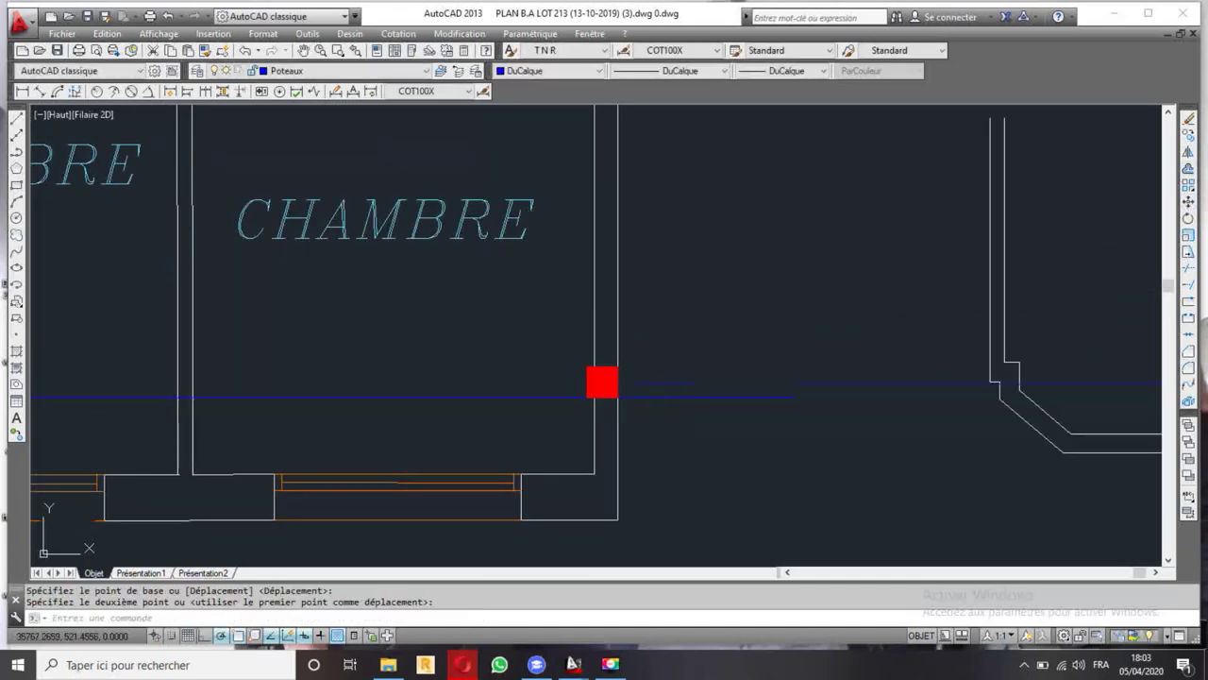
scroll(661, 359, down, 5)
key(Delete)
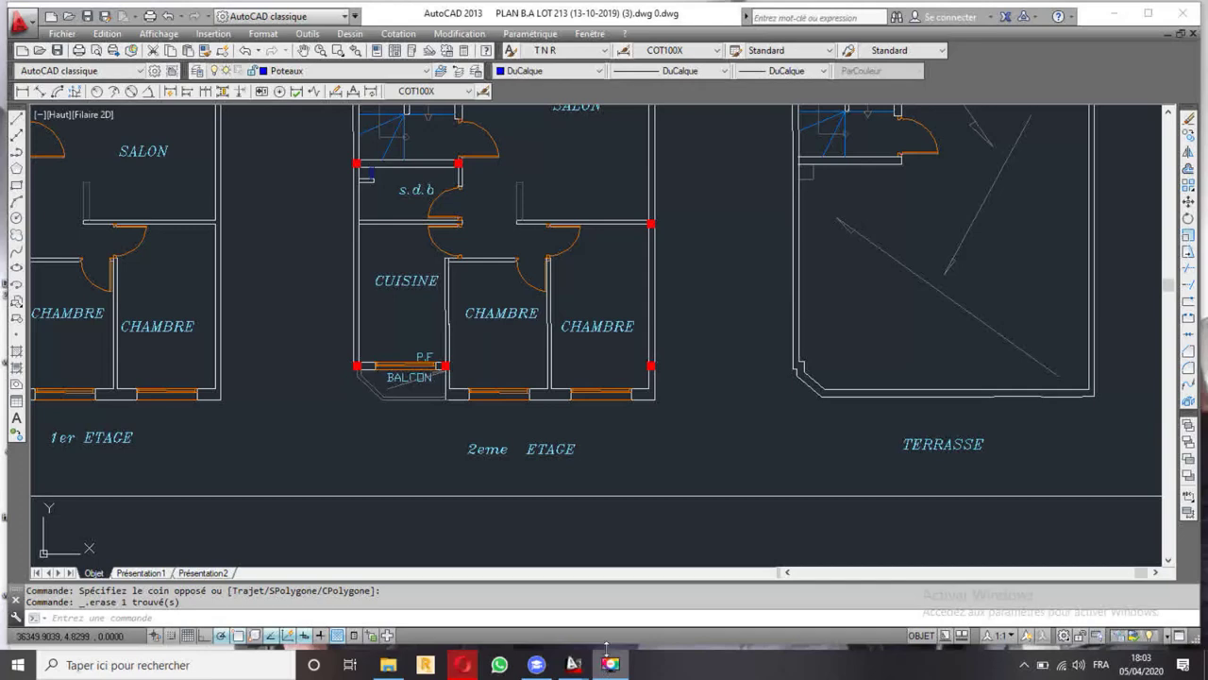
- Window-select the whole 2eme ETAGE plan so its red column squares show grips
scroll(663, 364, down, 5)
scroll(666, 330, up, 5)
scroll(664, 321, up, 1)
scroll(660, 329, down, 3)
scroll(619, 366, down, 2)
scroll(618, 367, up, 1)
scroll(604, 369, up, 1)
scroll(557, 373, up, 1)
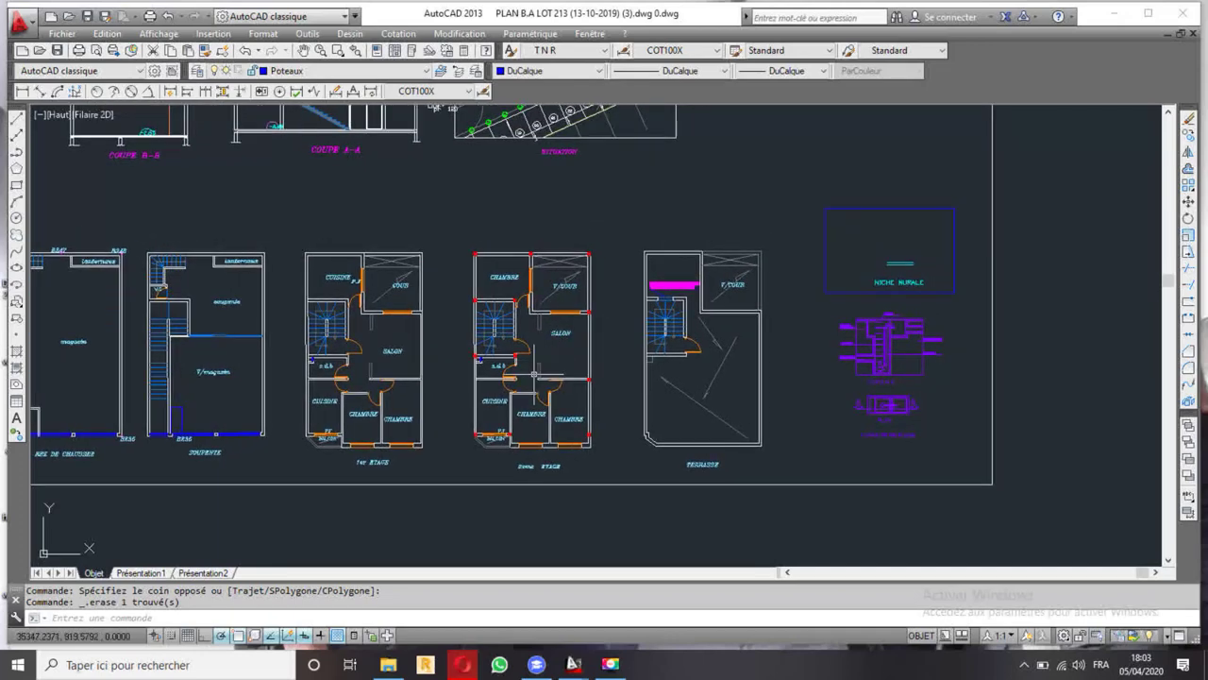
scroll(534, 375, up, 2)
click(421, 161)
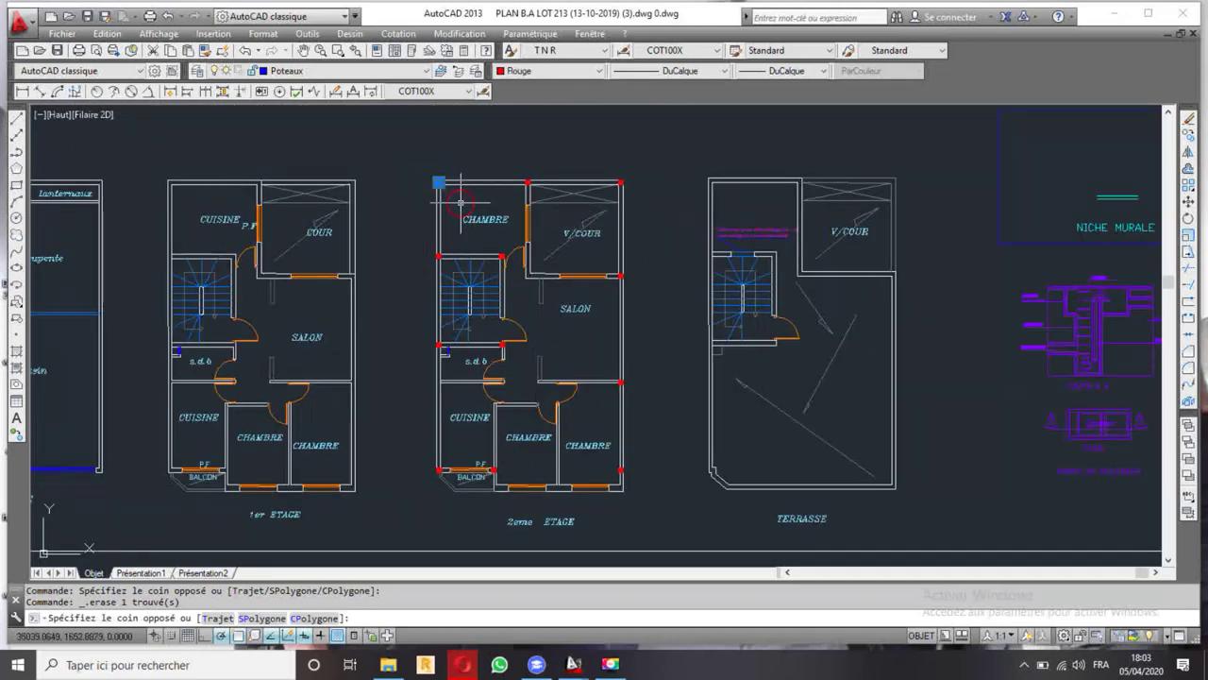
click(543, 194)
key(Escape)
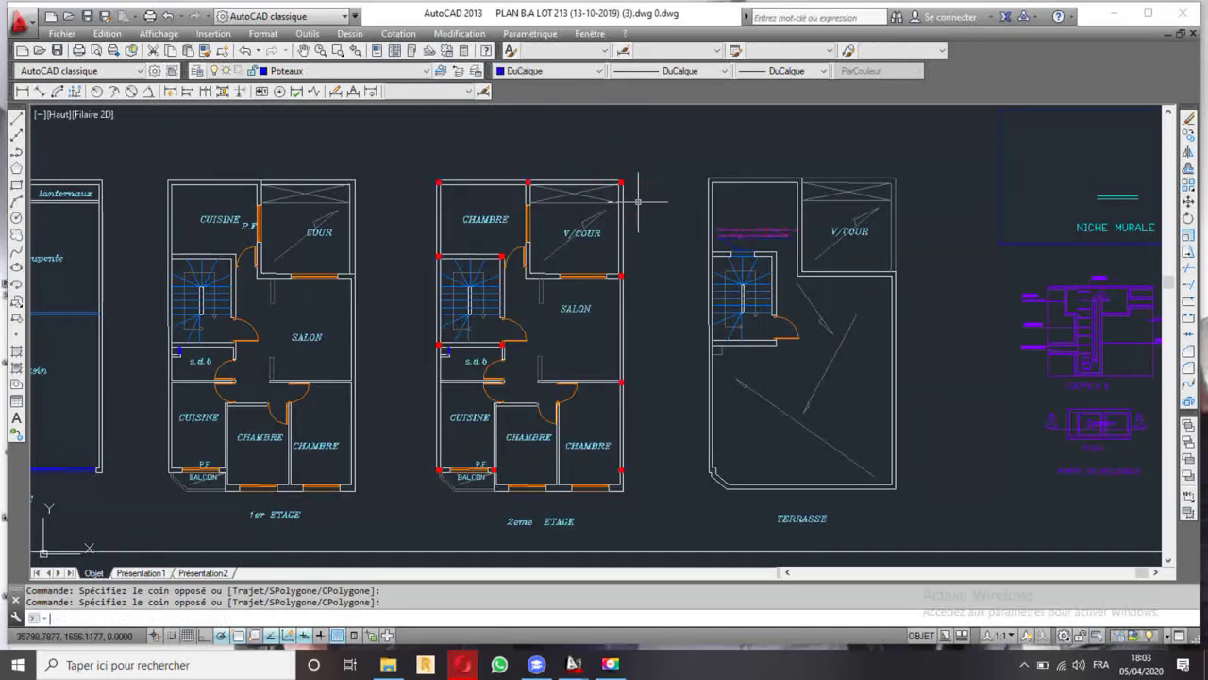
click(505, 219)
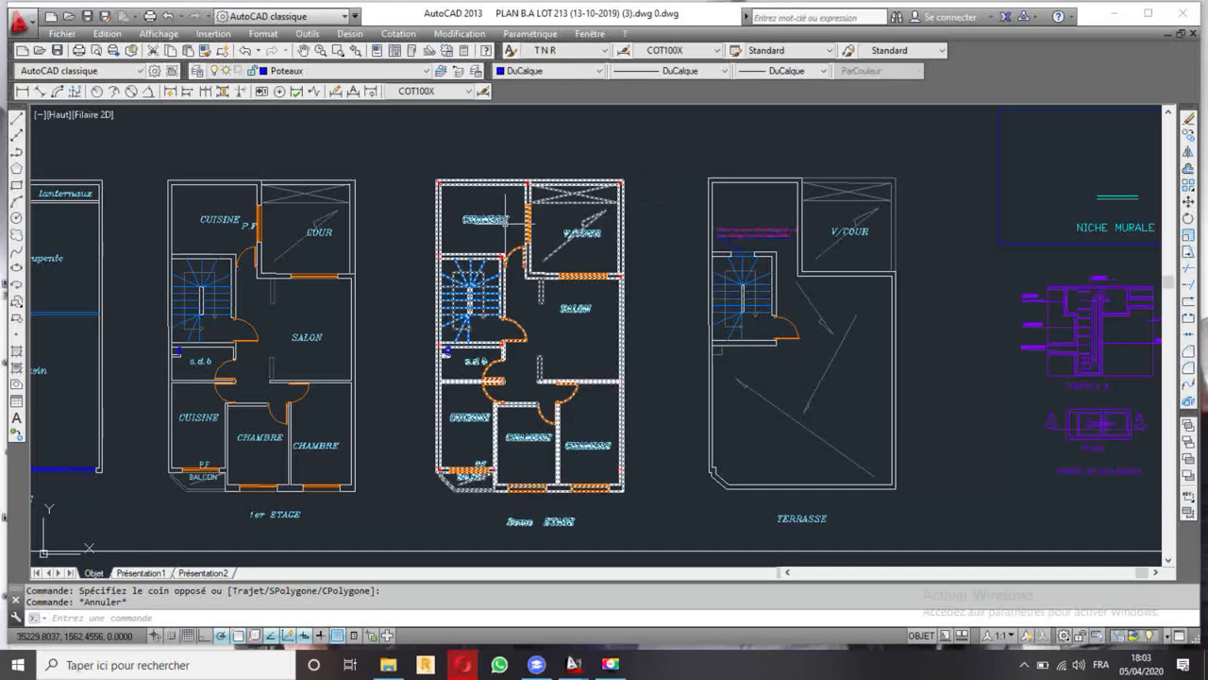
click(427, 153)
click(664, 483)
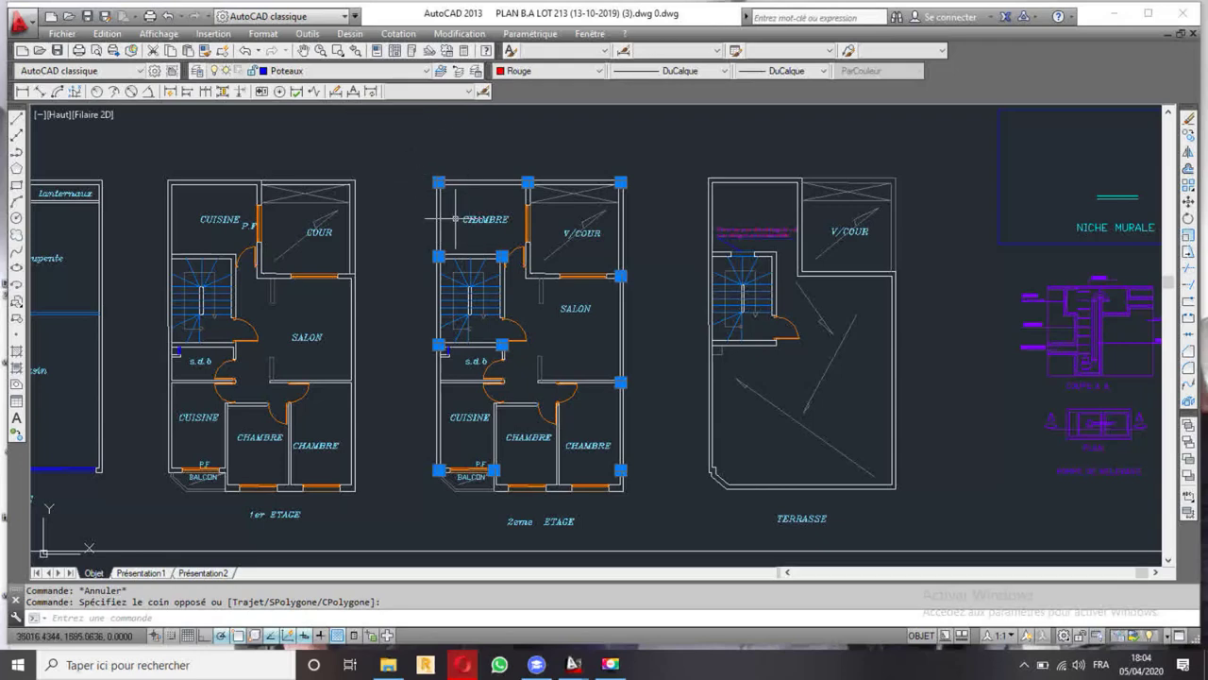
- Reselect the 2eme ETAGE plan with its red columns
key(Escape)
click(417, 162)
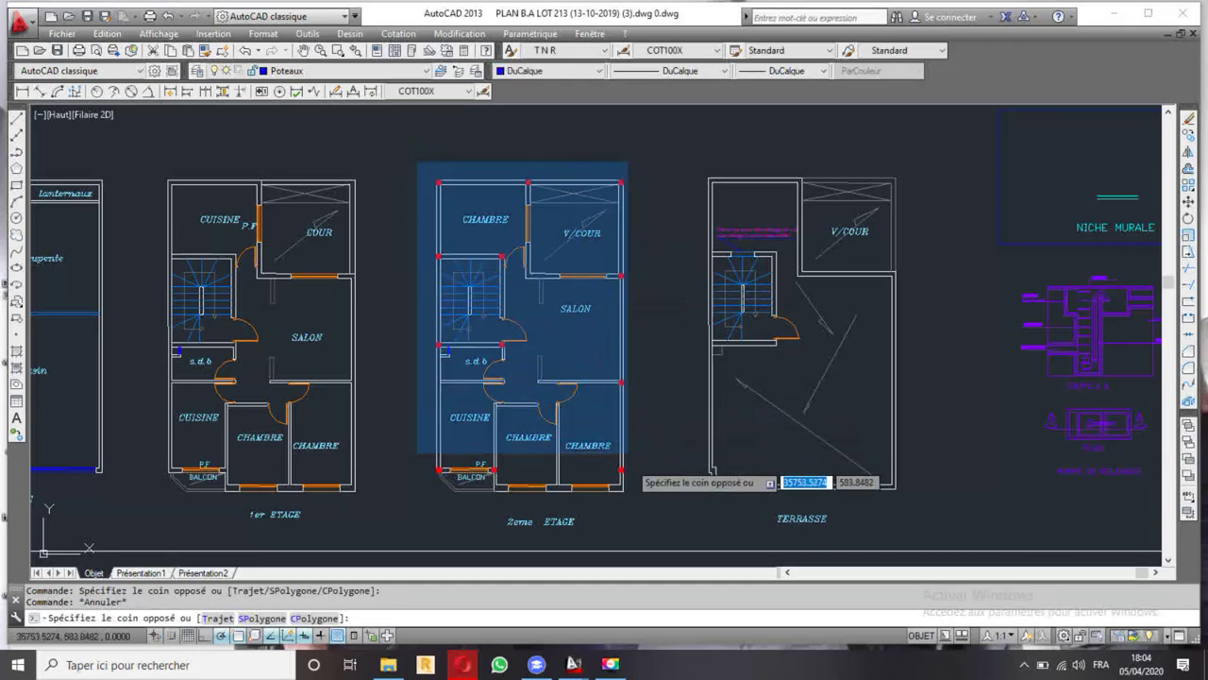
click(654, 497)
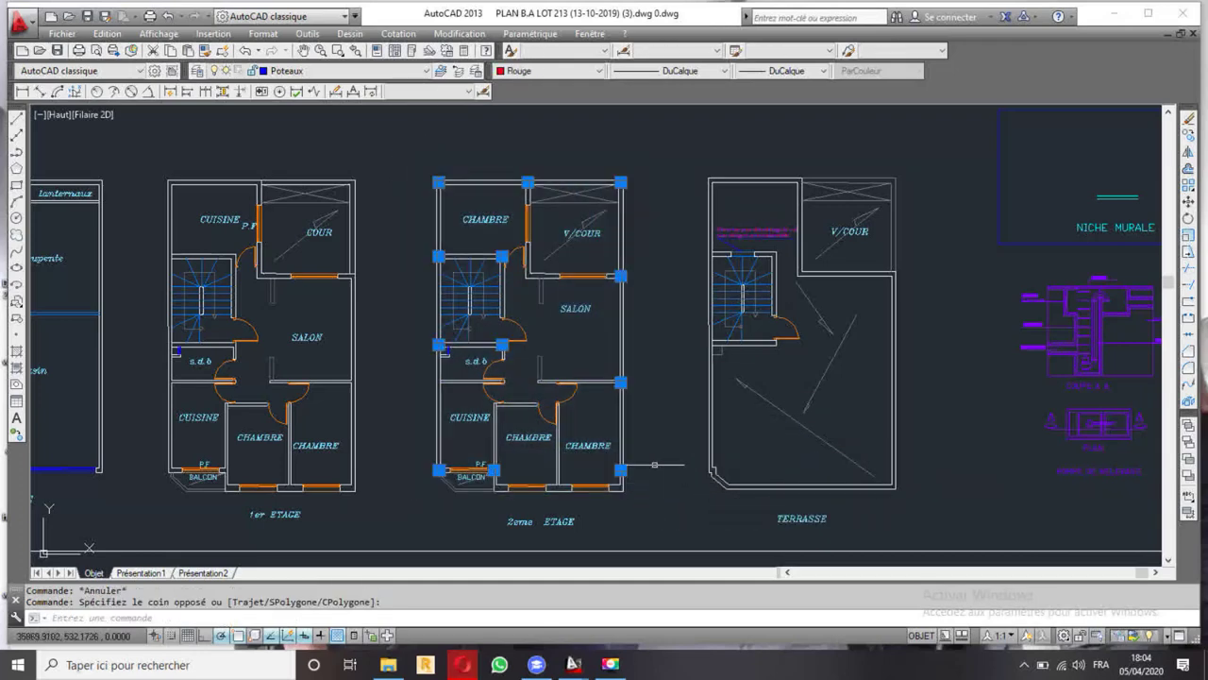
- Copy the columns from a corner base point onto the matching wall corner of the 1er ETAGE plan
click(1188, 136)
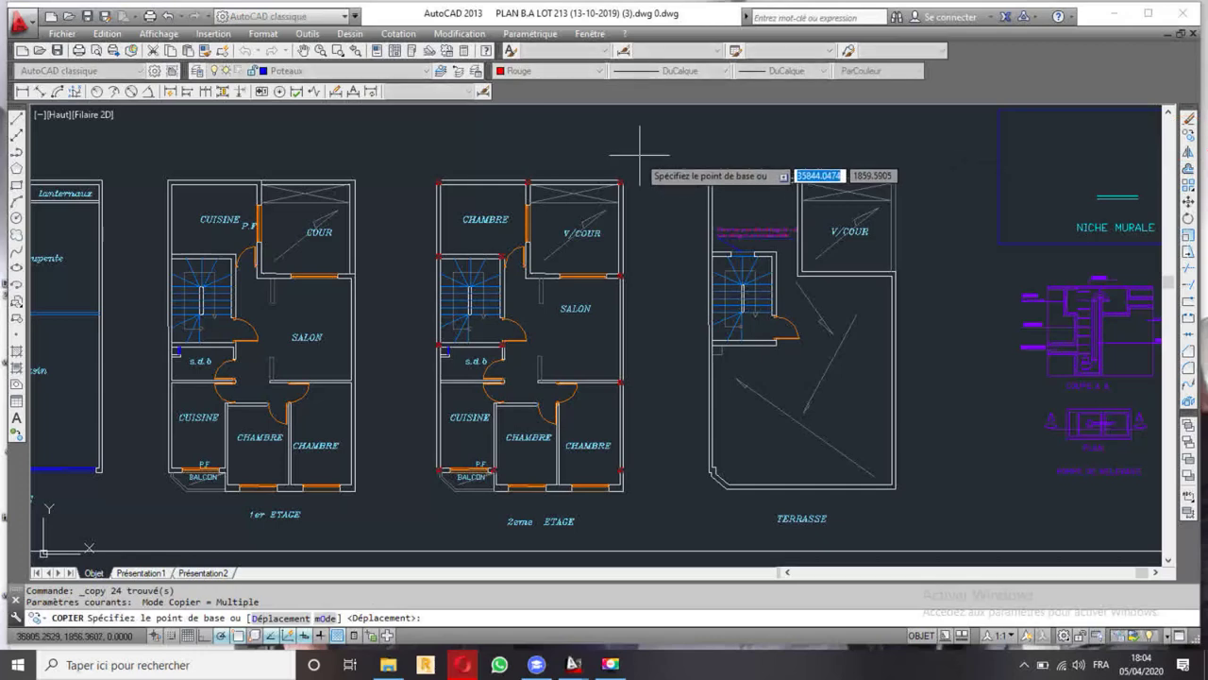
scroll(633, 168, up, 8)
click(573, 231)
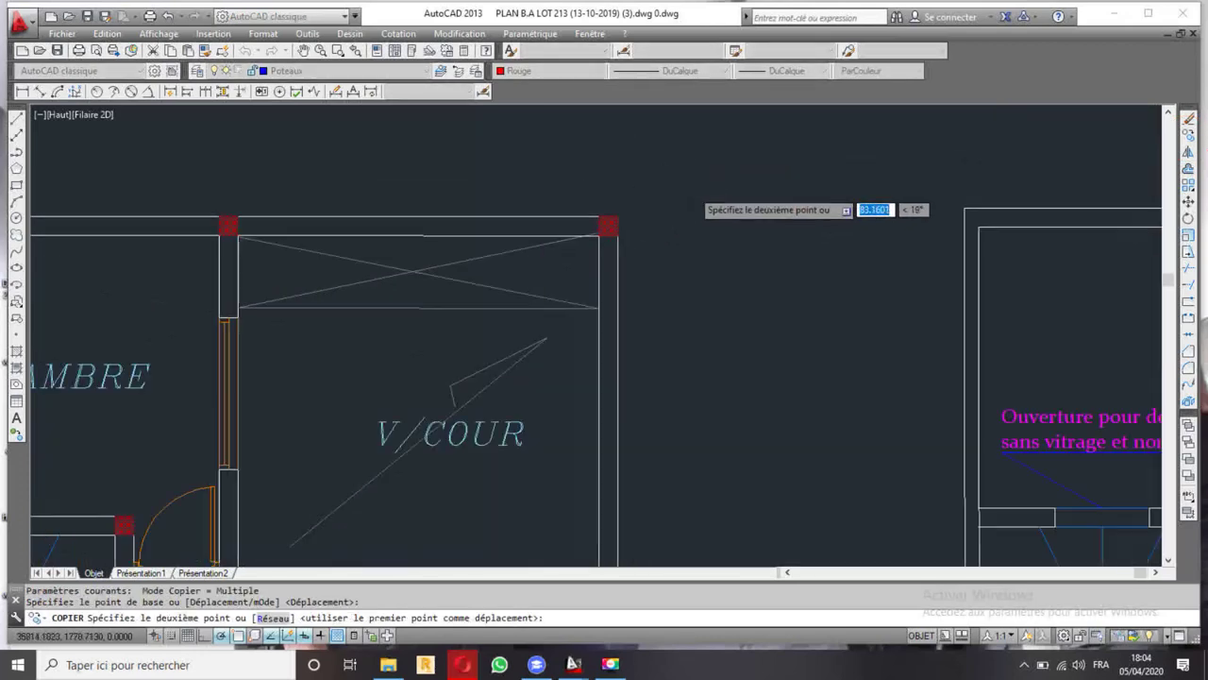
scroll(714, 264, down, 5)
middle_drag(364, 197, 667, 169)
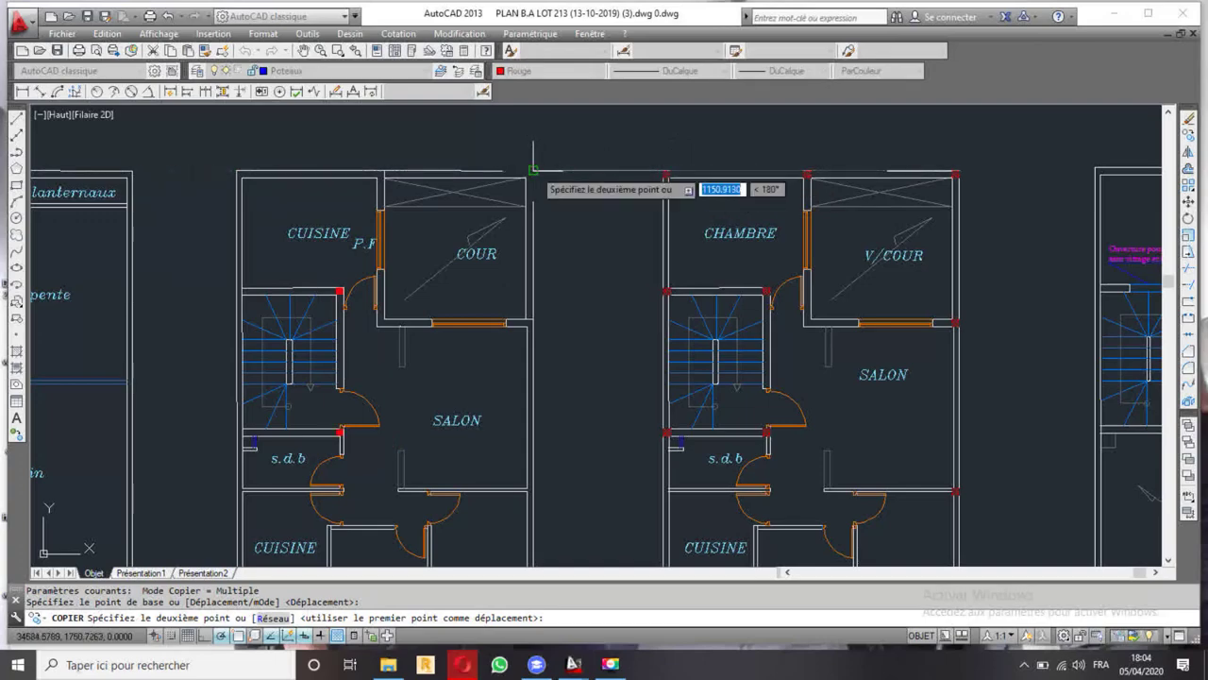
click(524, 170)
scroll(566, 151, down, 5)
scroll(567, 300, up, 4)
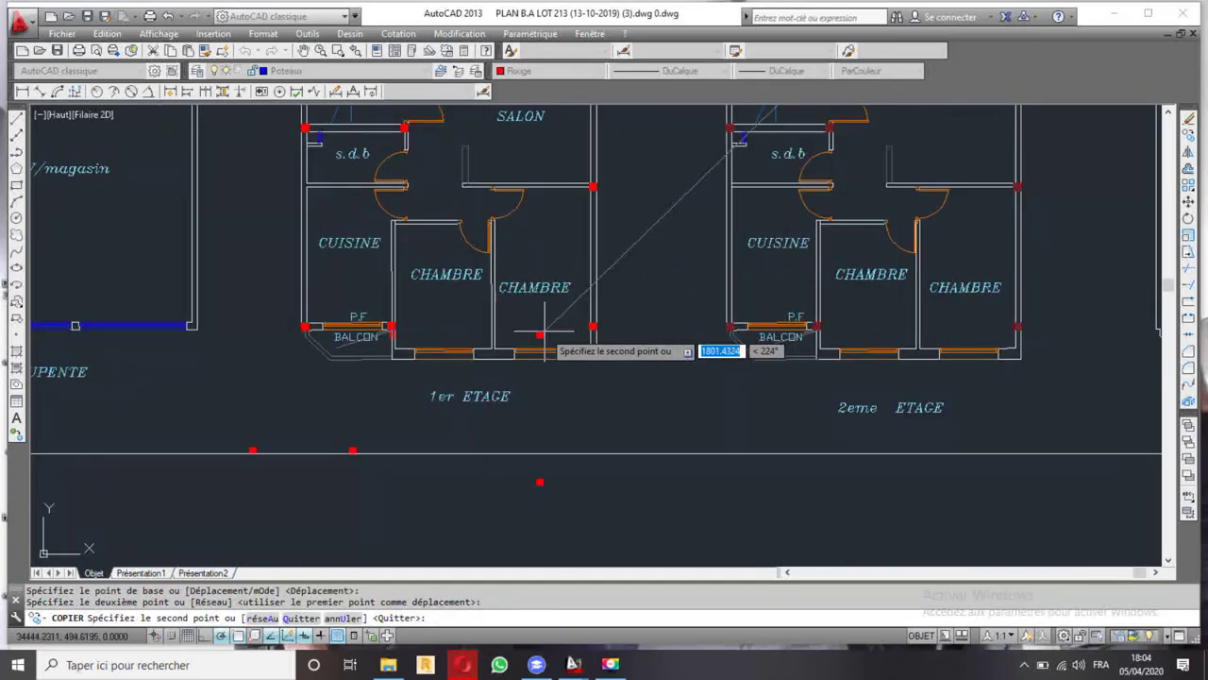
scroll(562, 321, down, 2)
middle_drag(566, 187, 563, 274)
key(Escape)
middle_drag(494, 291, 477, 318)
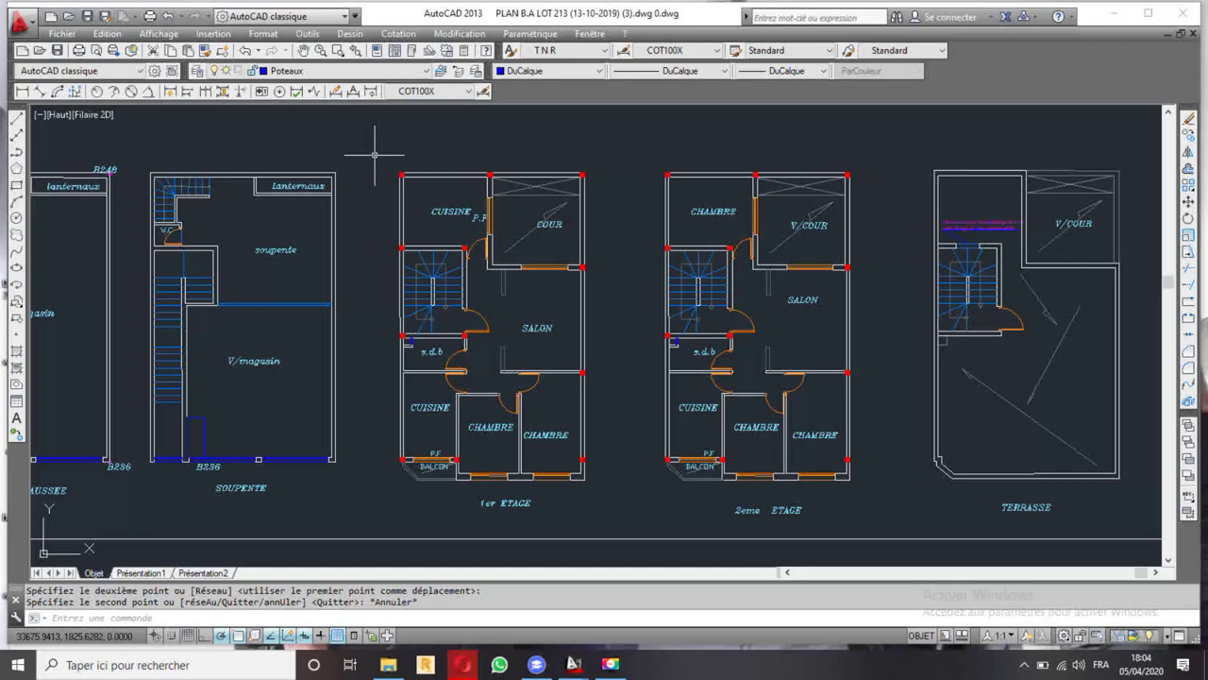
- Copy the 1er ETAGE columns onto the SOUPENTE plan using the COUR corner as base point
click(375, 154)
click(639, 481)
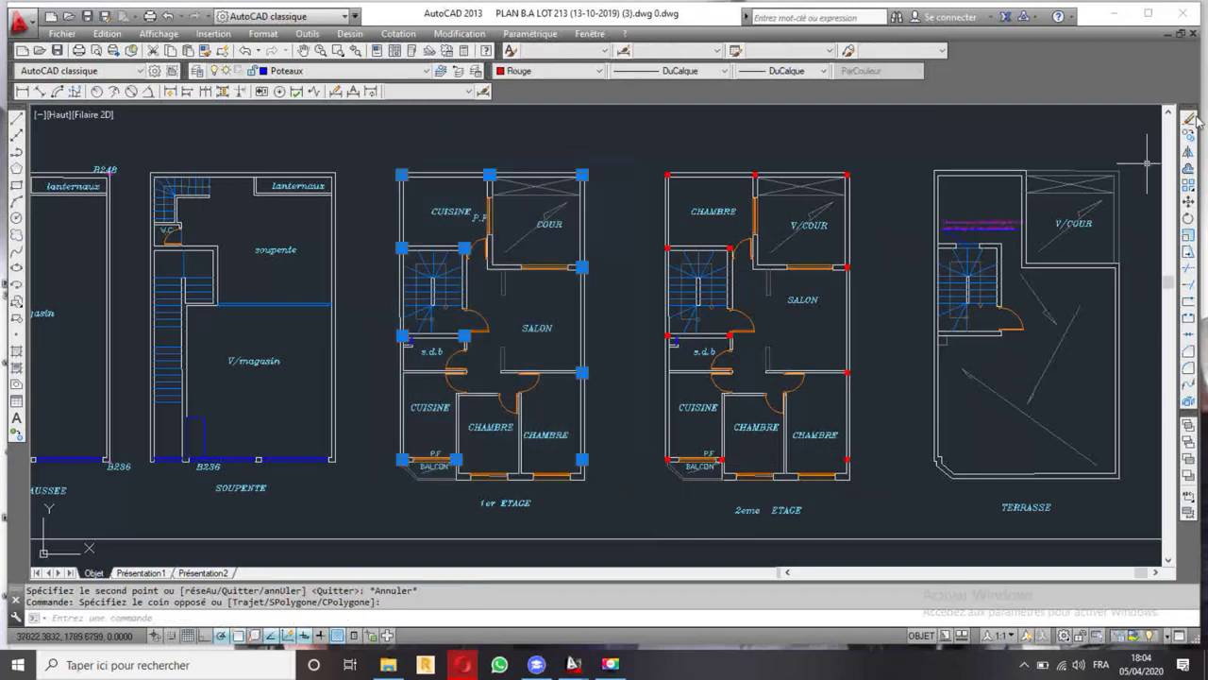
click(1188, 135)
scroll(578, 184, up, 3)
scroll(578, 184, up, 3)
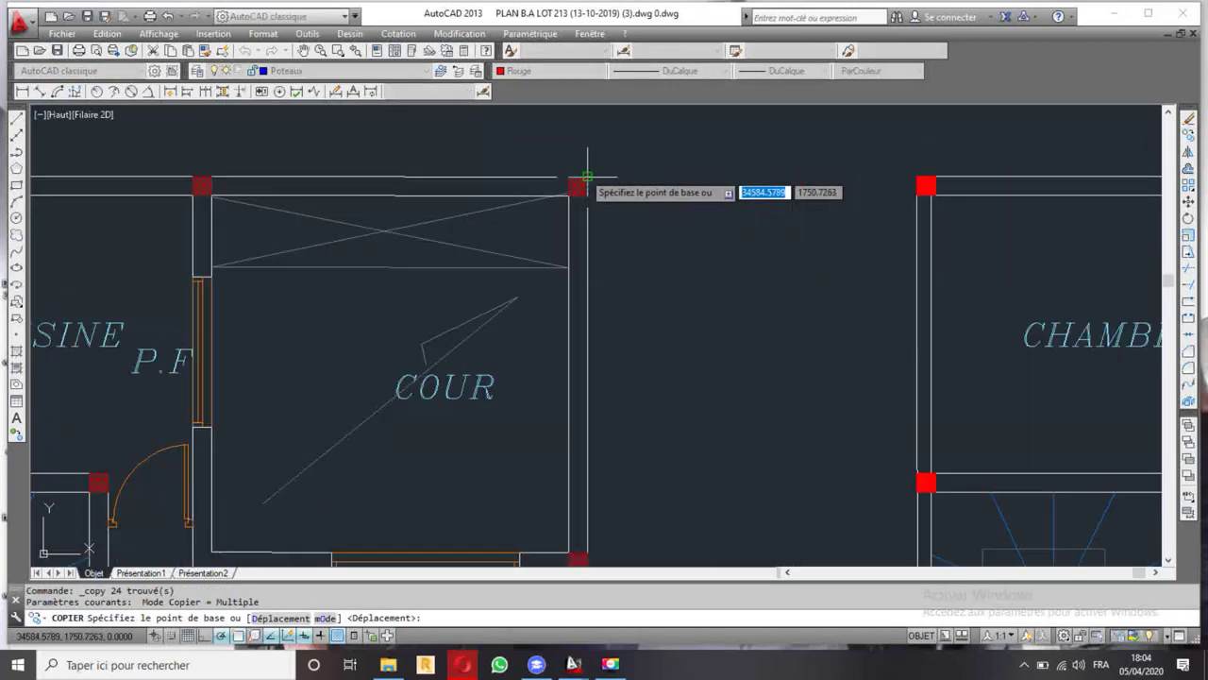
click(578, 186)
scroll(749, 175, down, 5)
scroll(553, 216, up, 4)
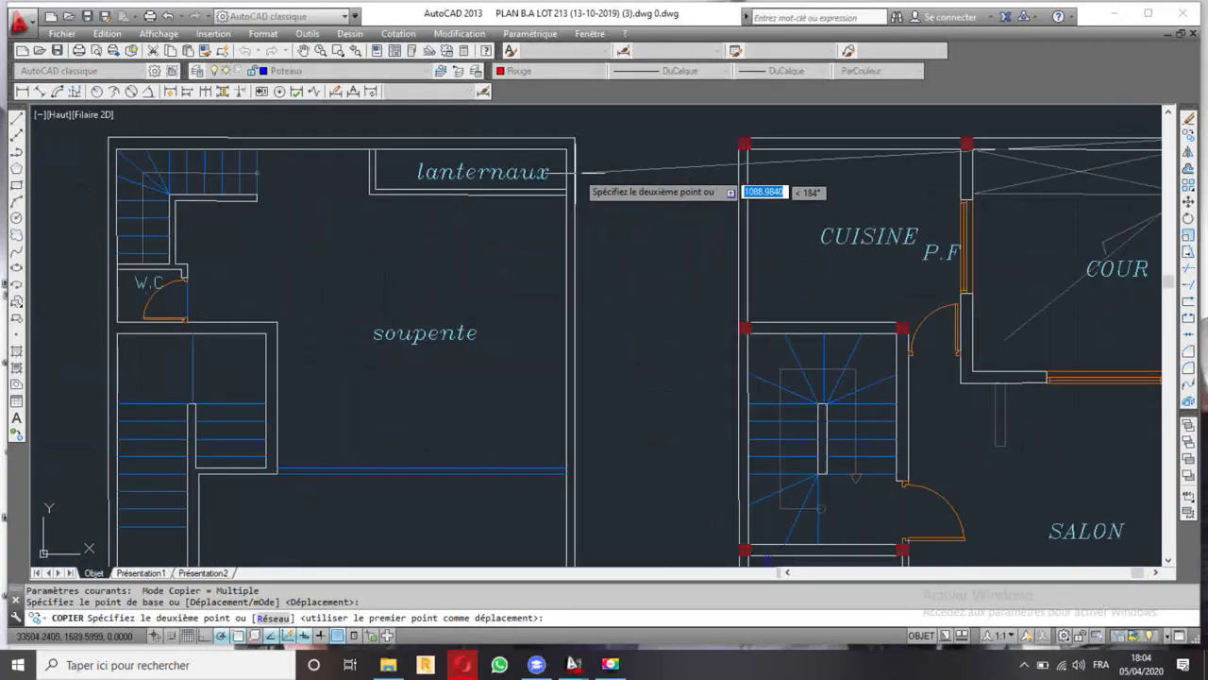
click(571, 142)
scroll(636, 111, down, 4)
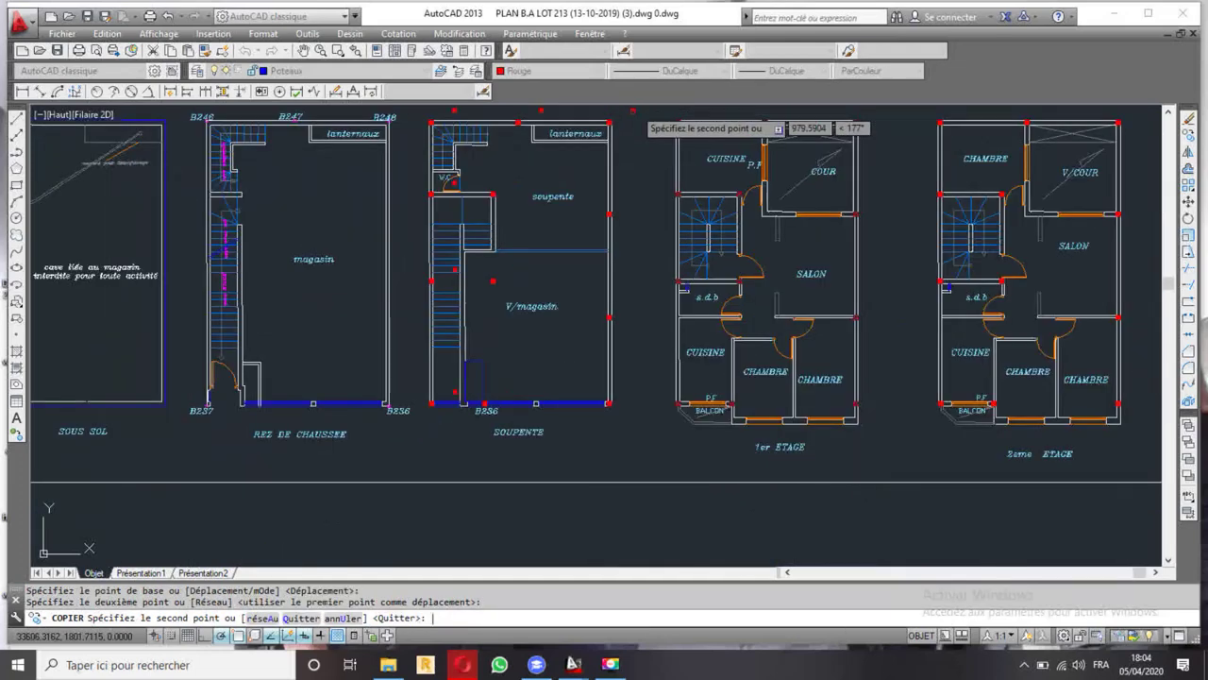
key(Escape)
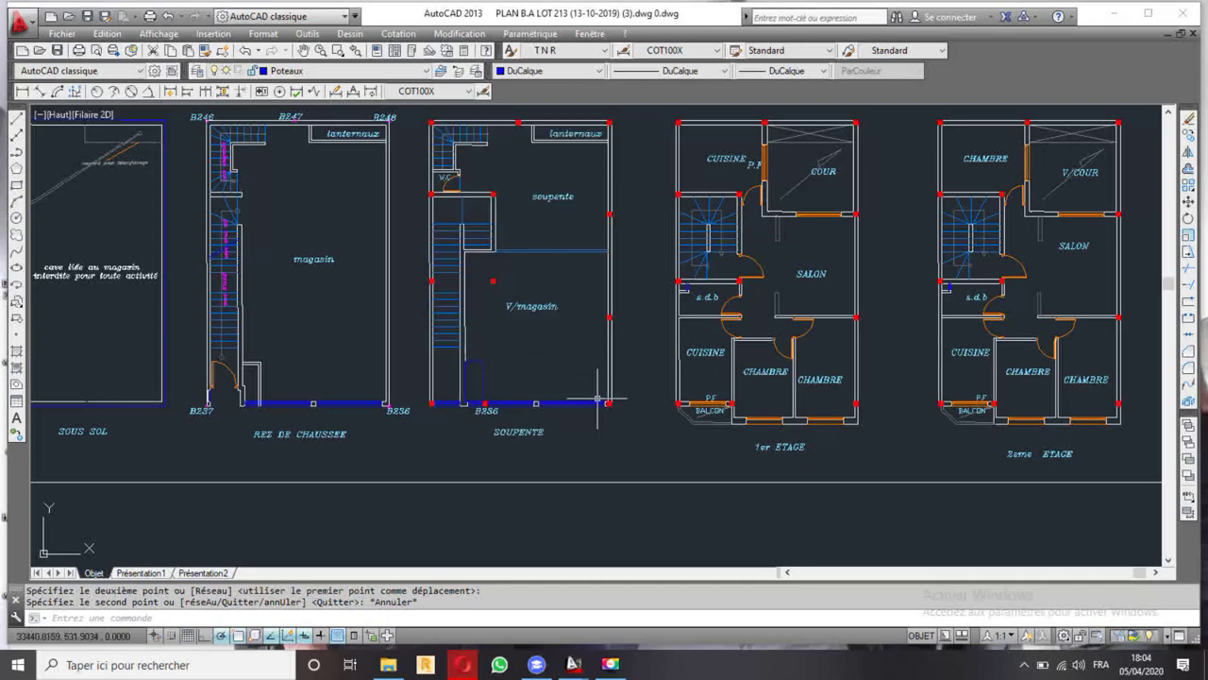
middle_drag(585, 253, 579, 289)
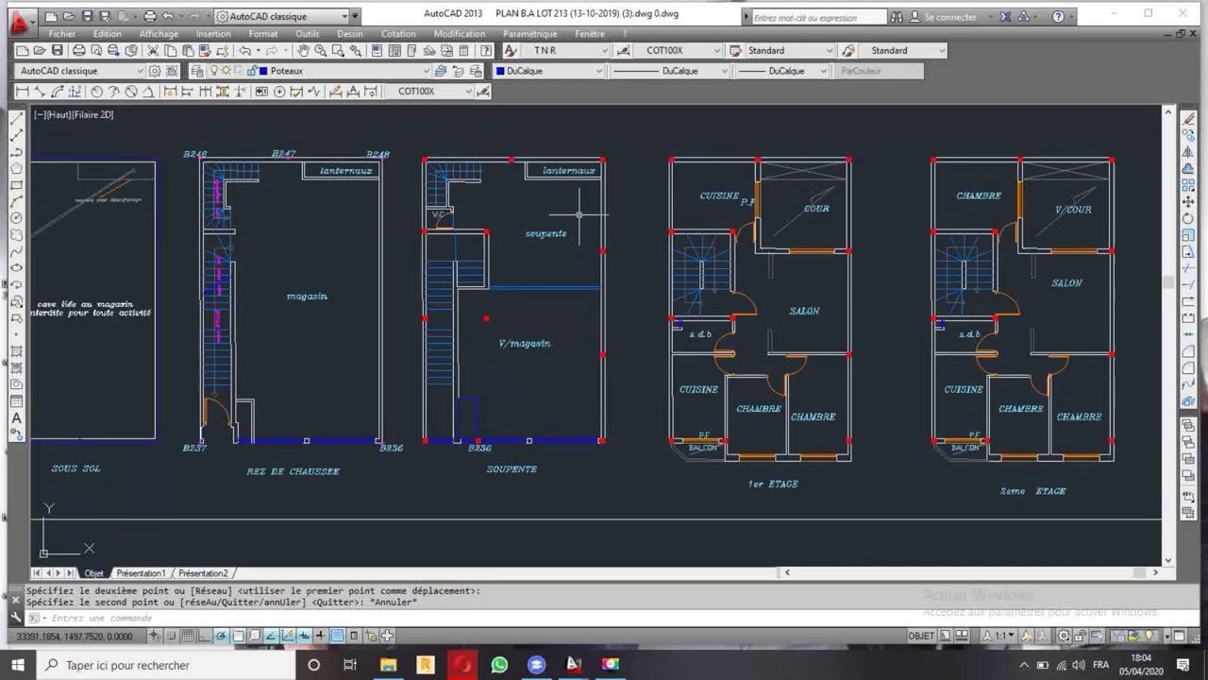
scroll(539, 223, up, 2)
scroll(538, 229, down, 2)
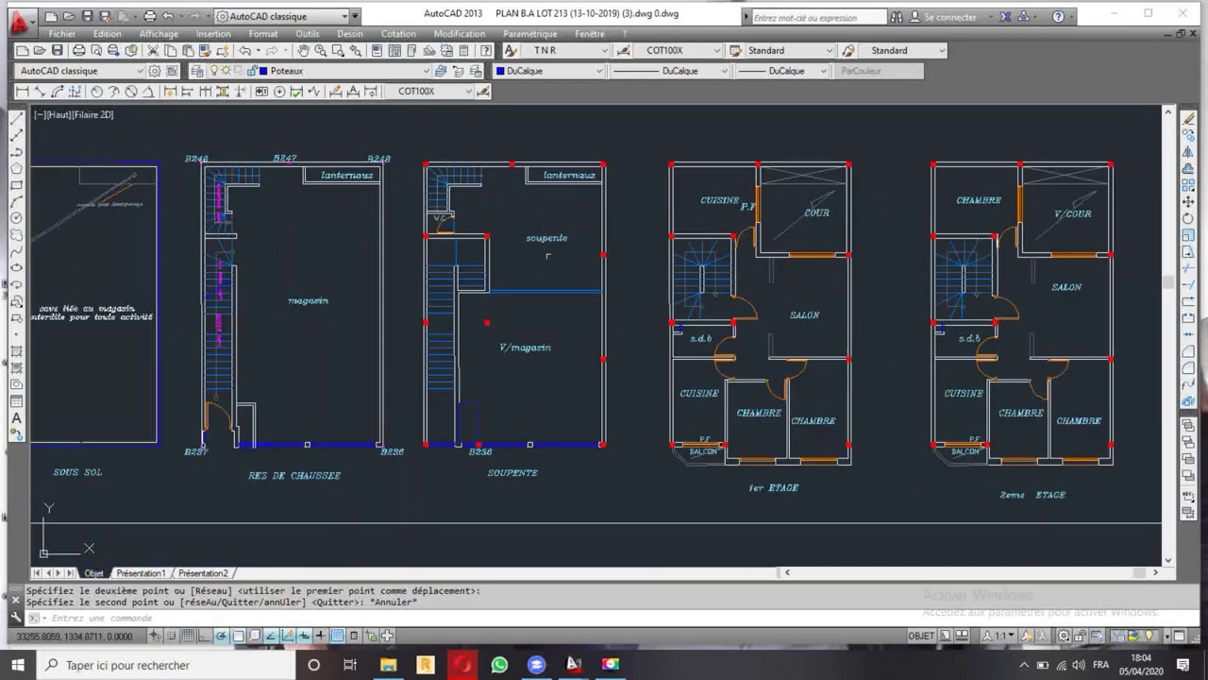
scroll(493, 336, up, 4)
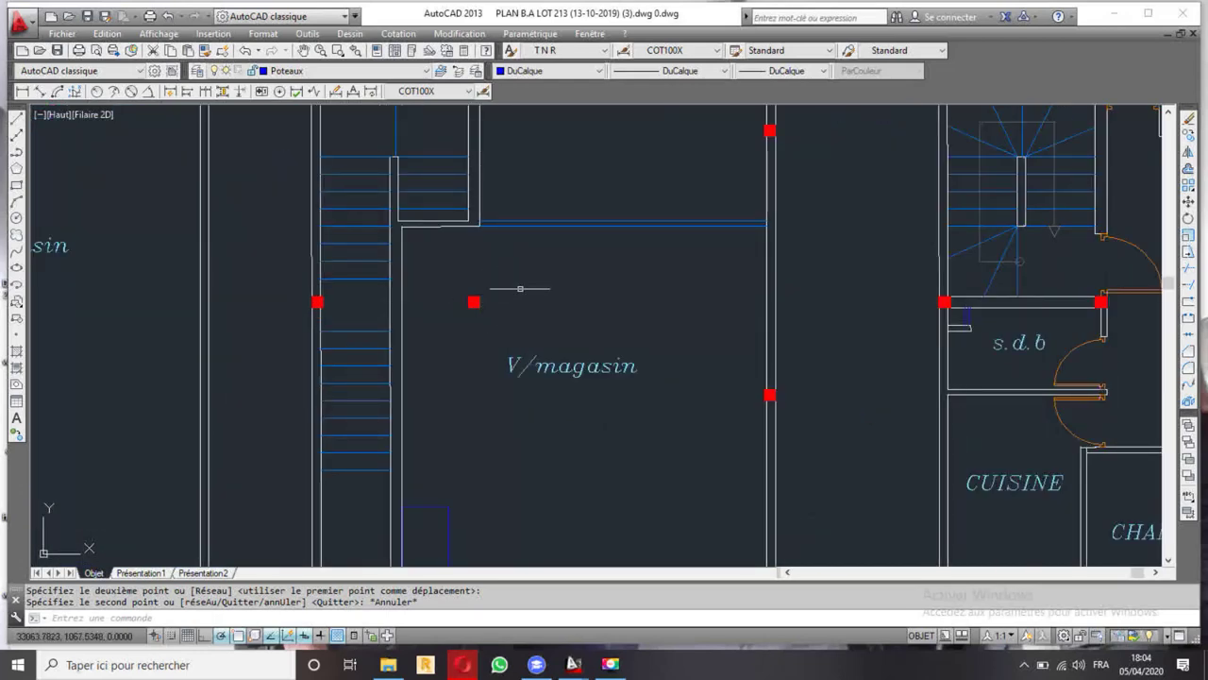
scroll(520, 288, down, 2)
scroll(521, 289, down, 2)
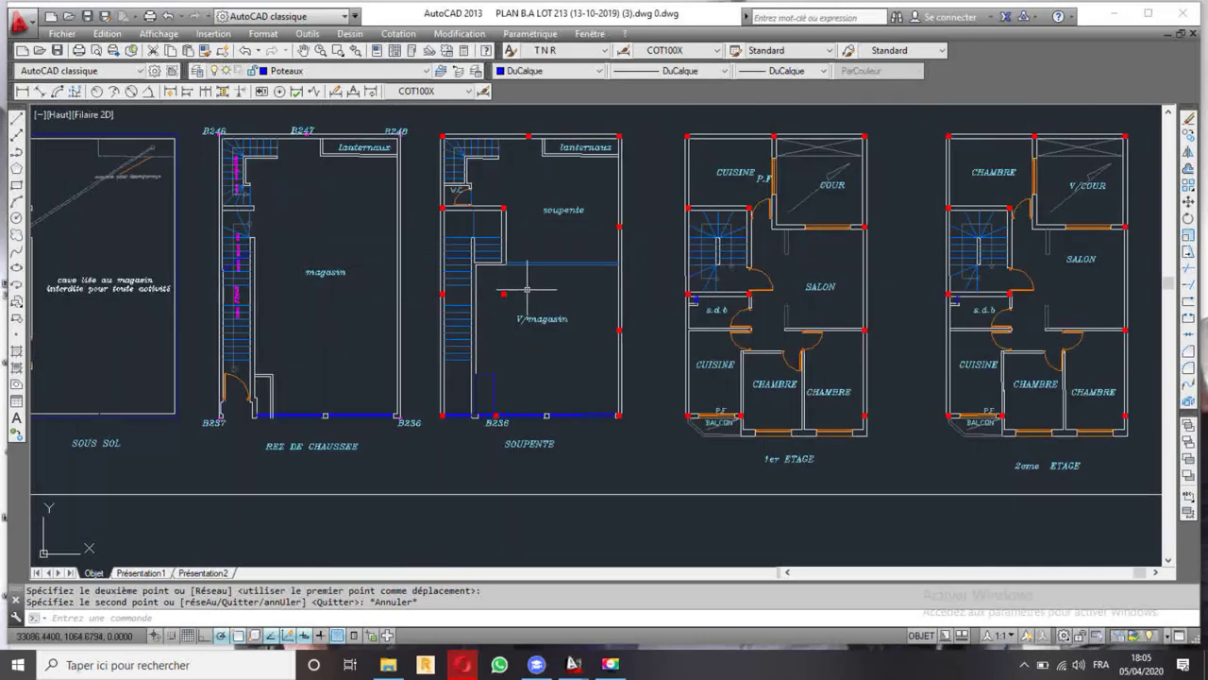
scroll(513, 293, up, 4)
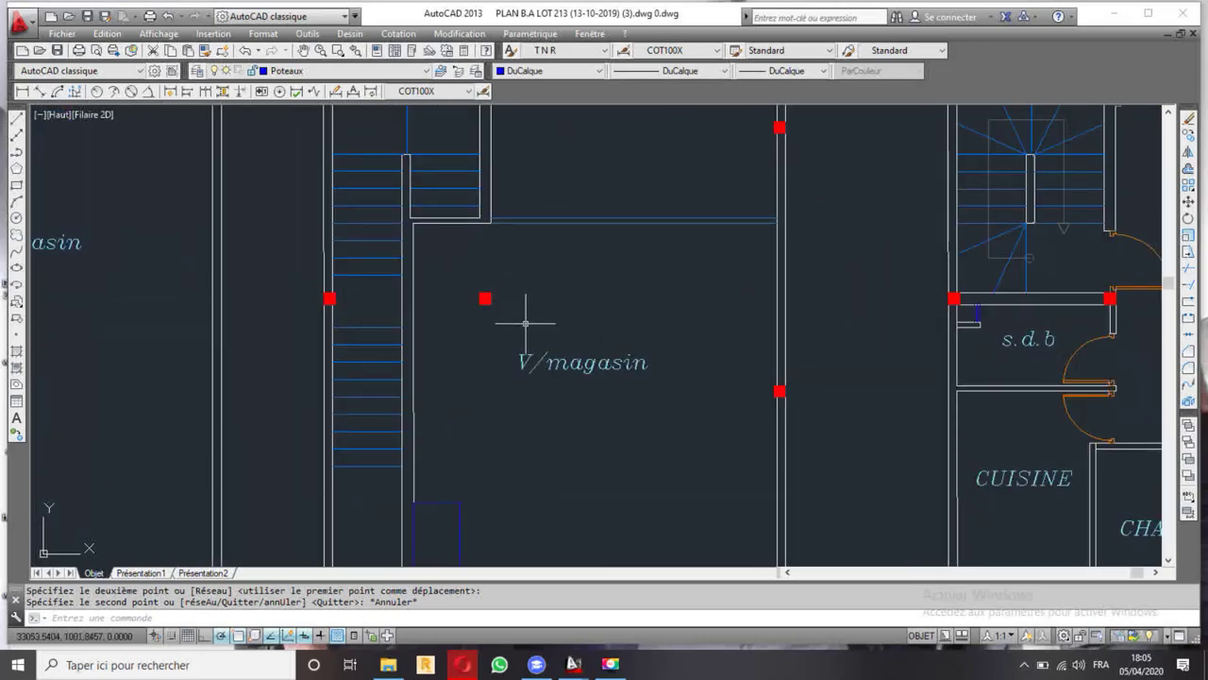
scroll(526, 323, down, 2)
scroll(524, 321, down, 2)
scroll(500, 444, up, 4)
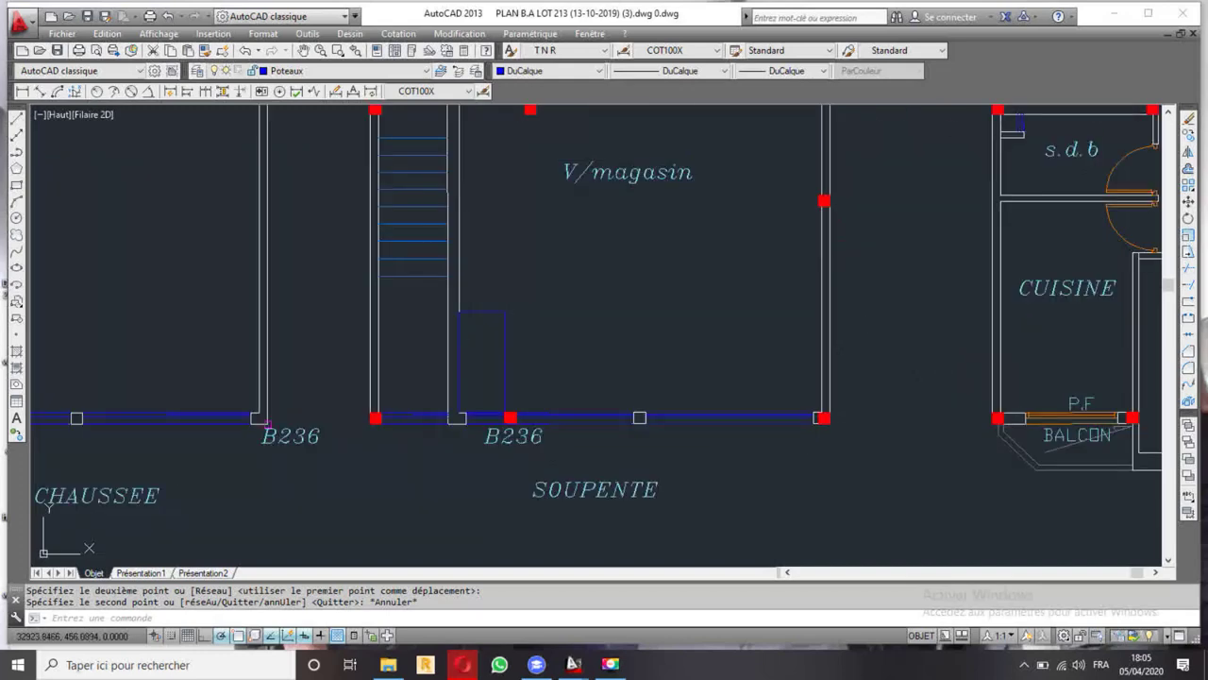
scroll(496, 443, up, 4)
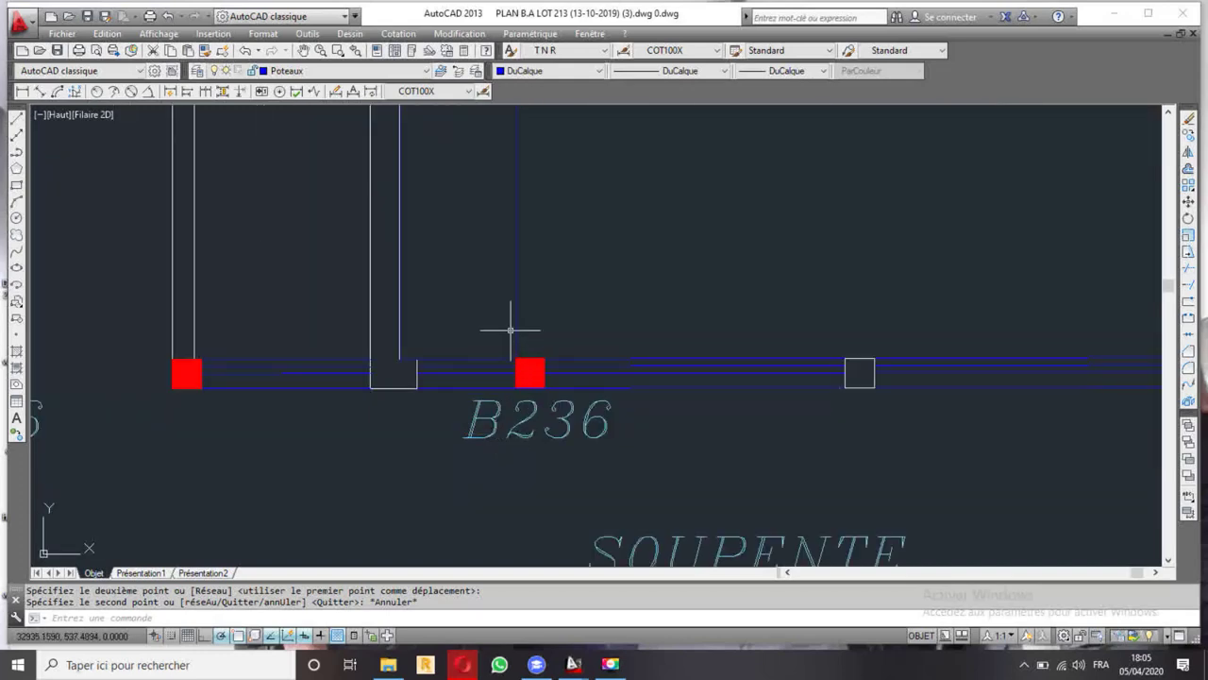
scroll(510, 326, down, 4)
scroll(509, 326, down, 3)
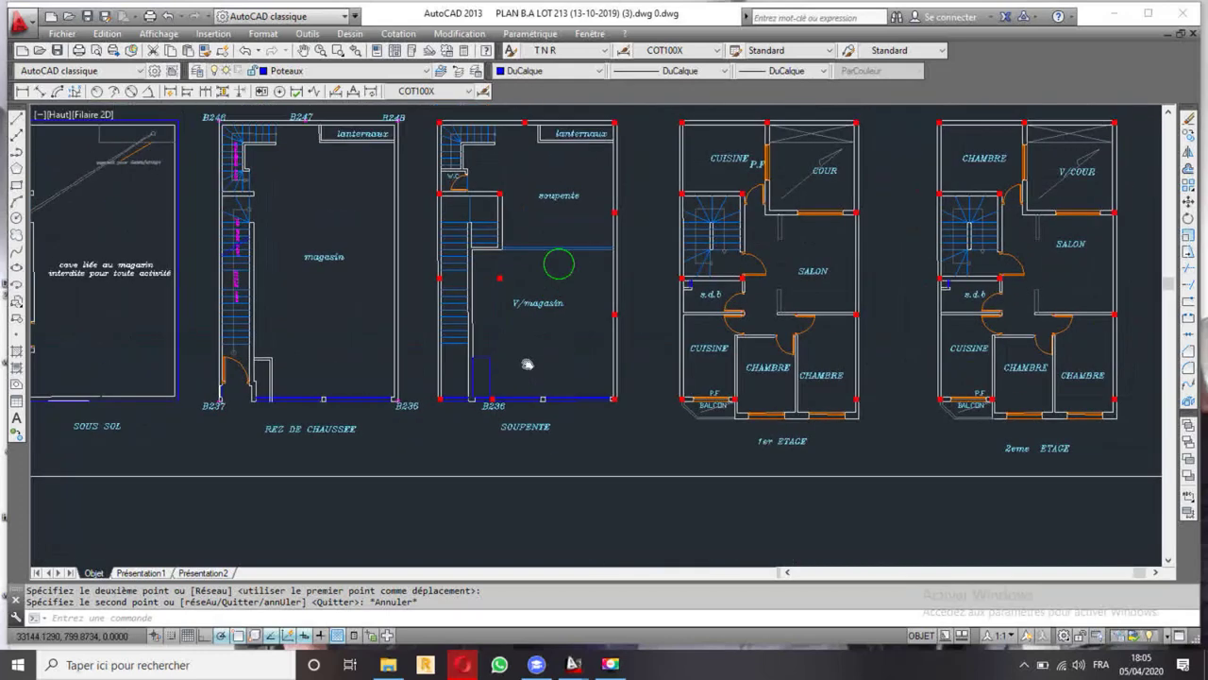
click(416, 175)
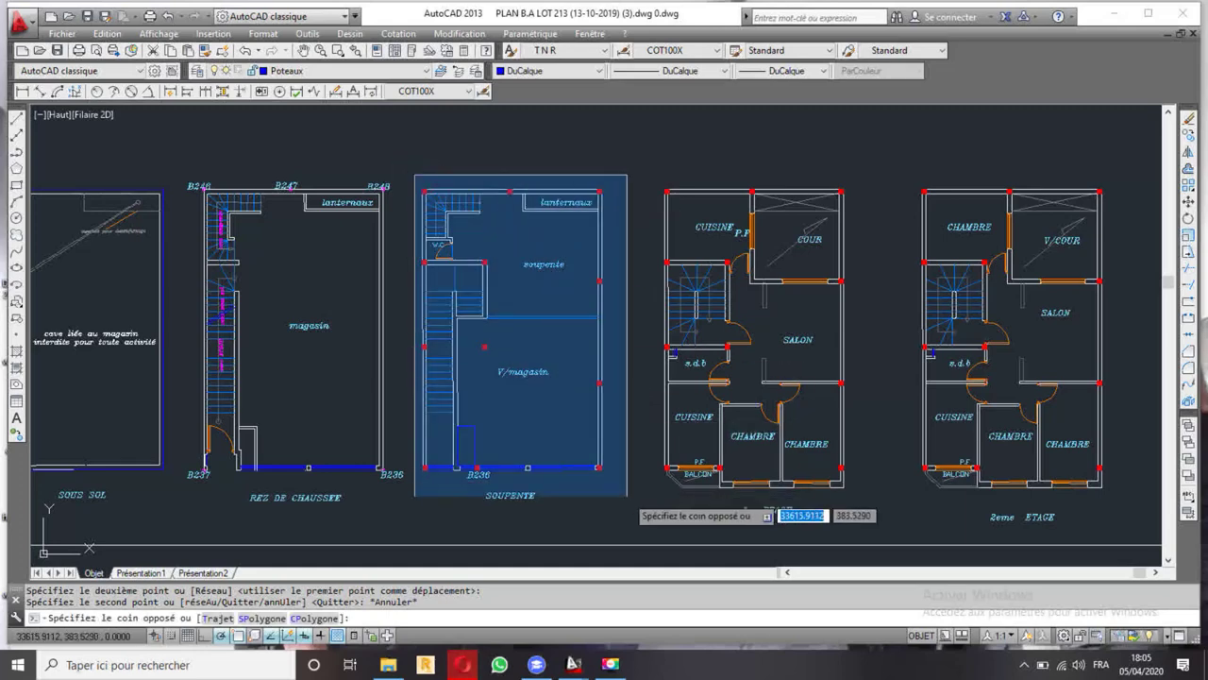
- Copy the SOUPENTE columns from its top-right corner to the B248 corner of REZ DE CHAUSSEE
click(659, 514)
click(1189, 141)
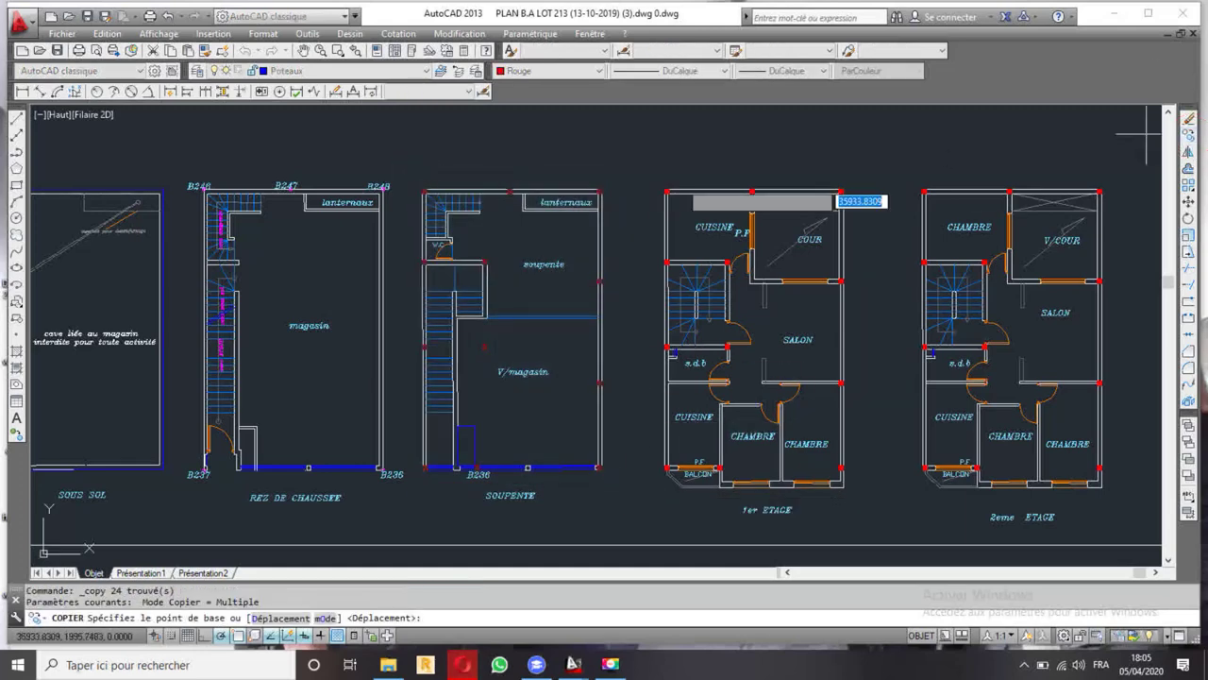
scroll(602, 193, up, 5)
click(610, 212)
scroll(566, 264, down, 5)
scroll(472, 224, up, 2)
scroll(479, 195, up, 4)
click(490, 157)
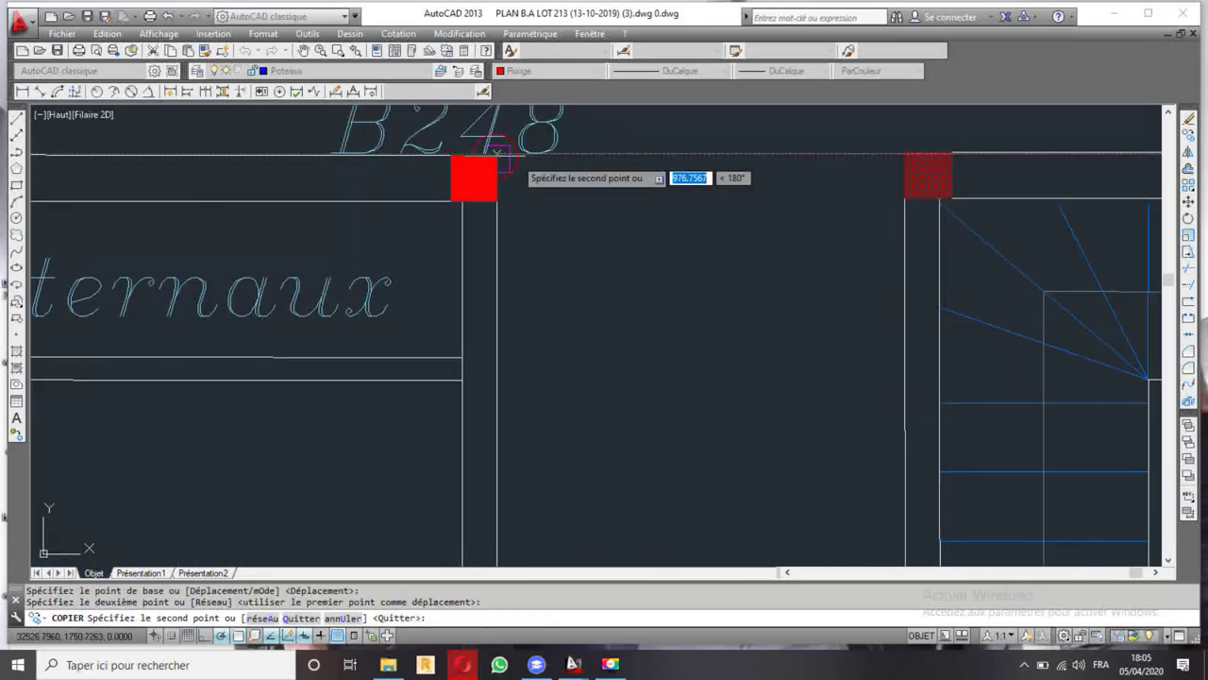
scroll(490, 160, down, 5)
key(Escape)
- Pan and zoom to inspect the columns along the B237–B236 beam
scroll(540, 311, up, 2)
scroll(515, 366, up, 6)
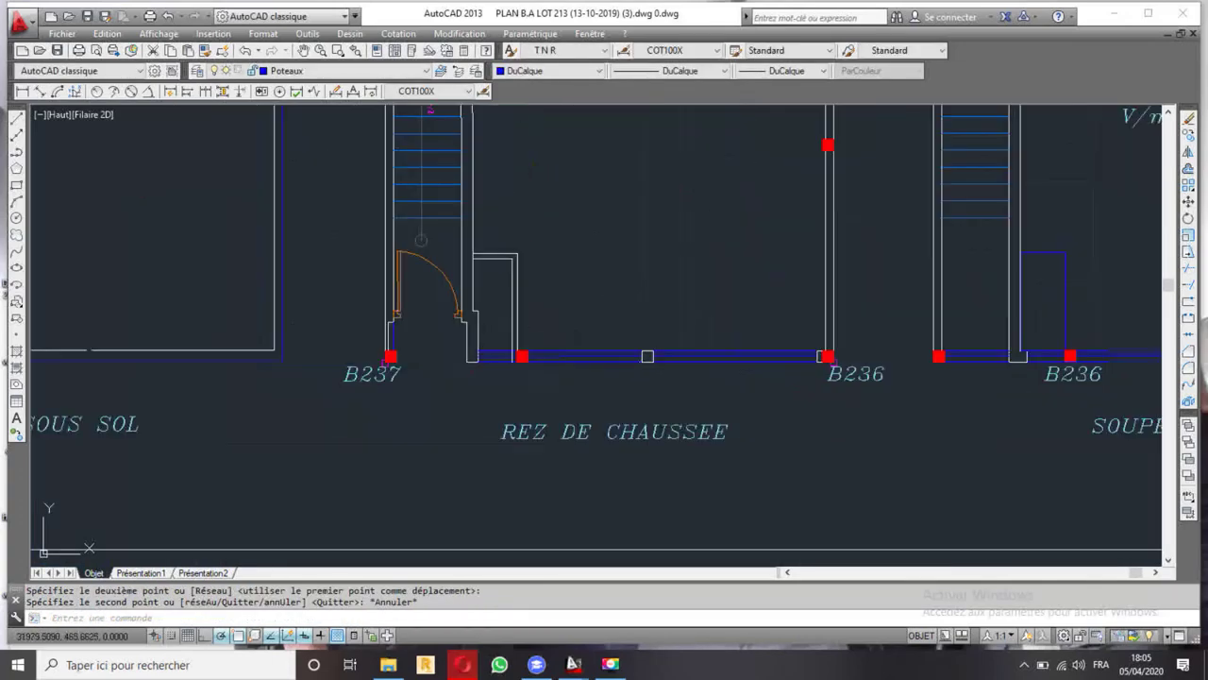
scroll(491, 324, down, 4)
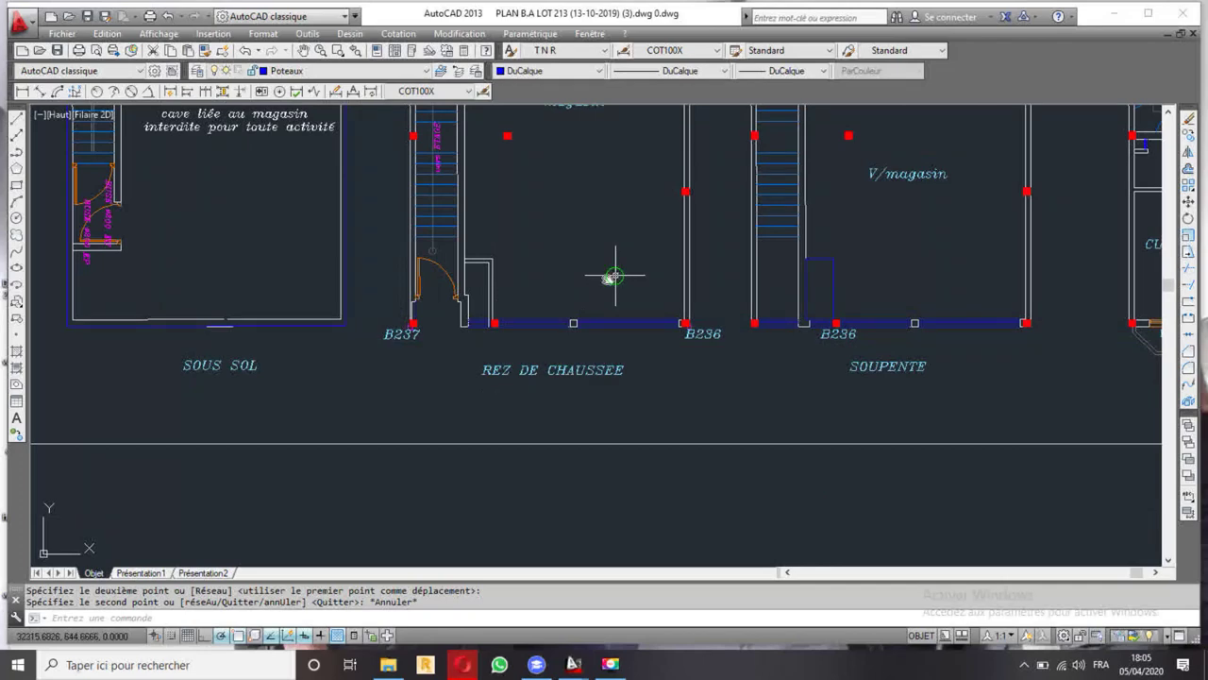
middle_drag(614, 270, 531, 332)
scroll(434, 387, up, 4)
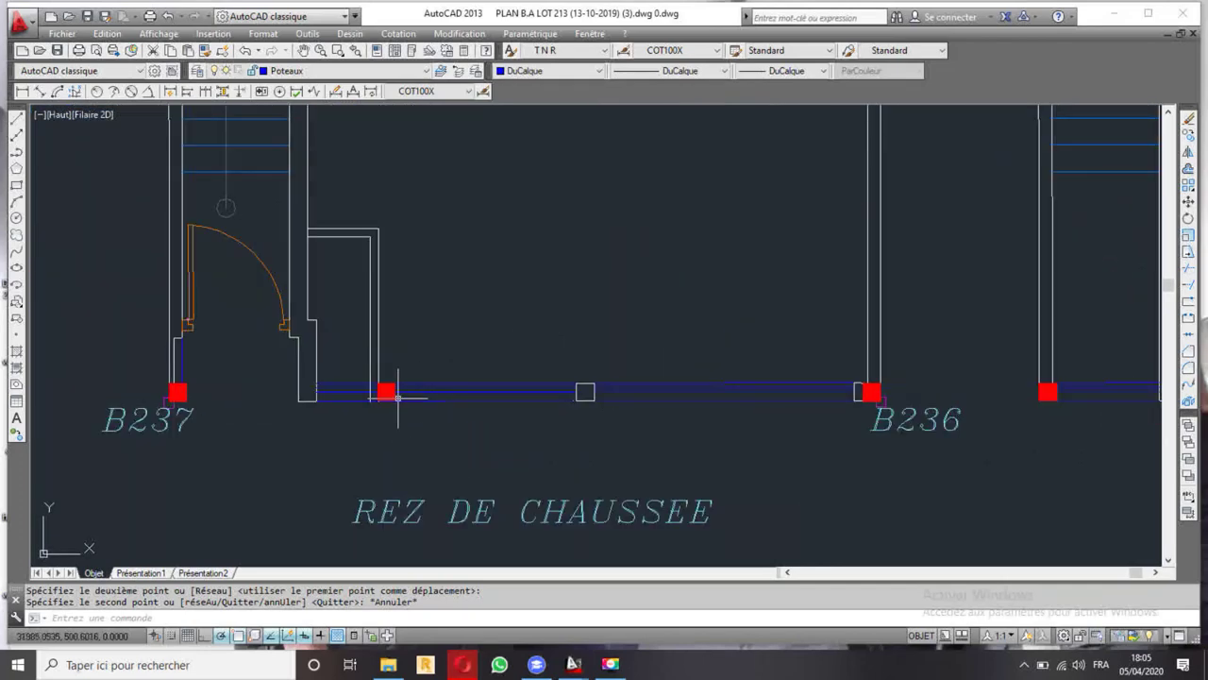
scroll(376, 400, down, 4)
scroll(377, 394, up, 4)
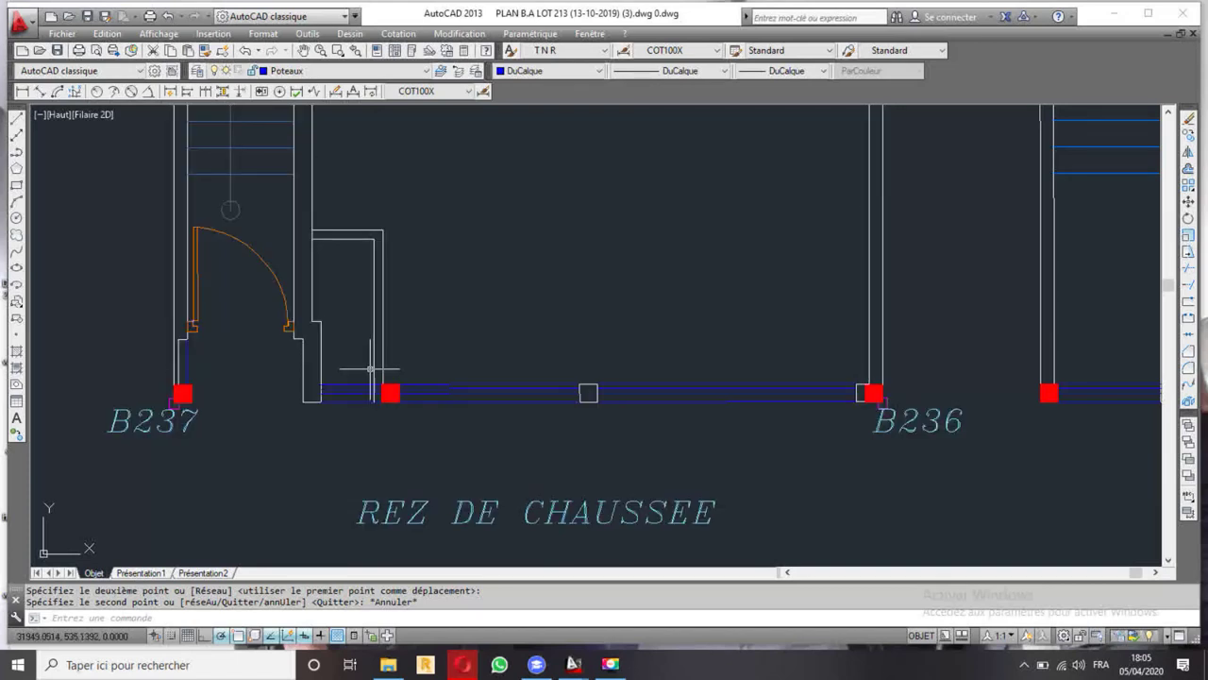
- Copy the red column near B237 into the empty square midway along the B237–B236 beam
click(390, 393)
click(427, 423)
click(1190, 136)
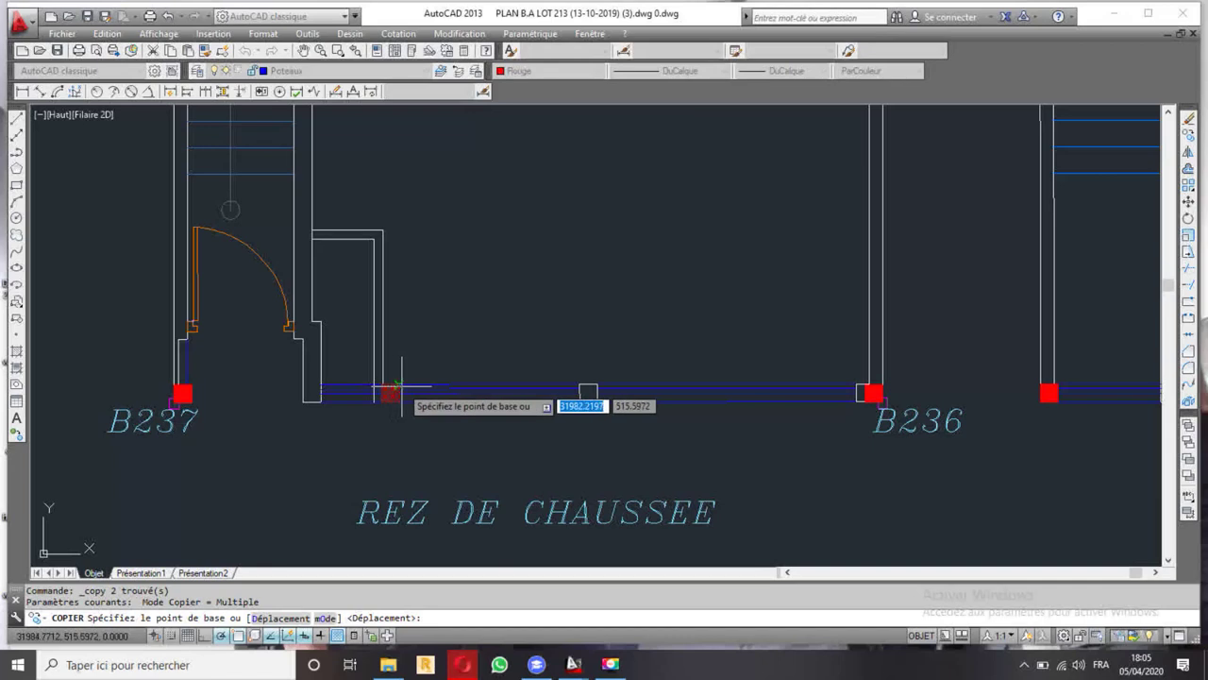
scroll(391, 378, up, 4)
scroll(399, 373, down, 2)
scroll(396, 370, down, 4)
scroll(397, 370, up, 3)
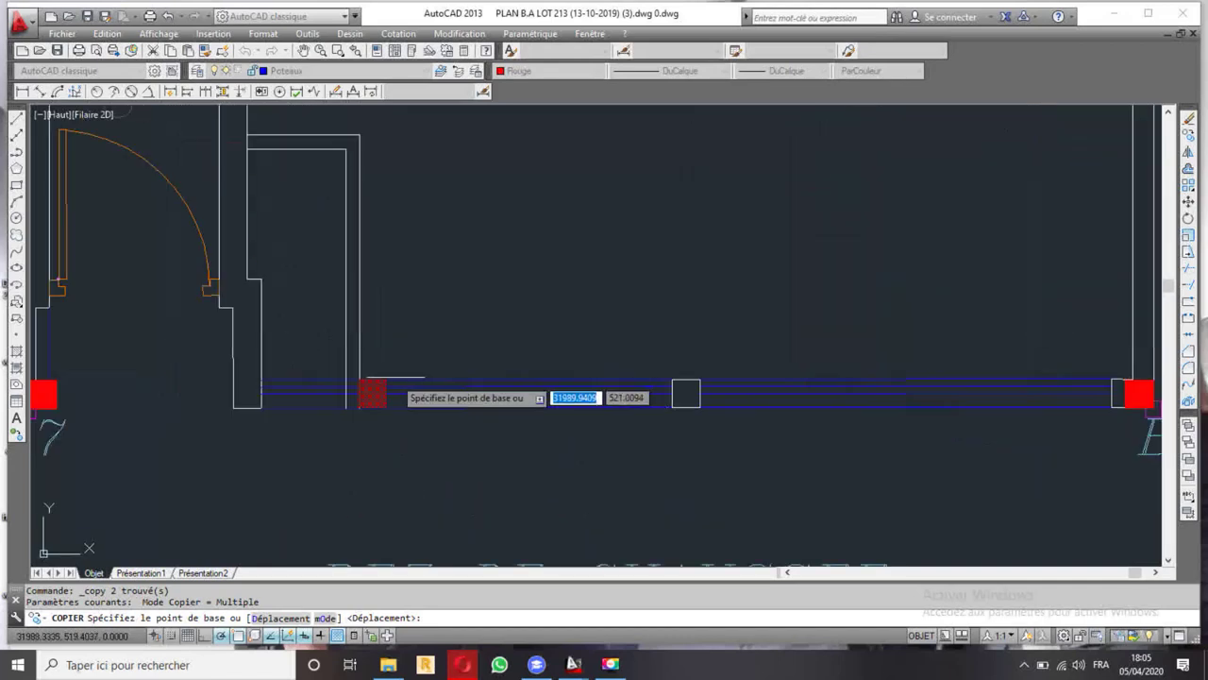
scroll(387, 378, up, 2)
click(380, 381)
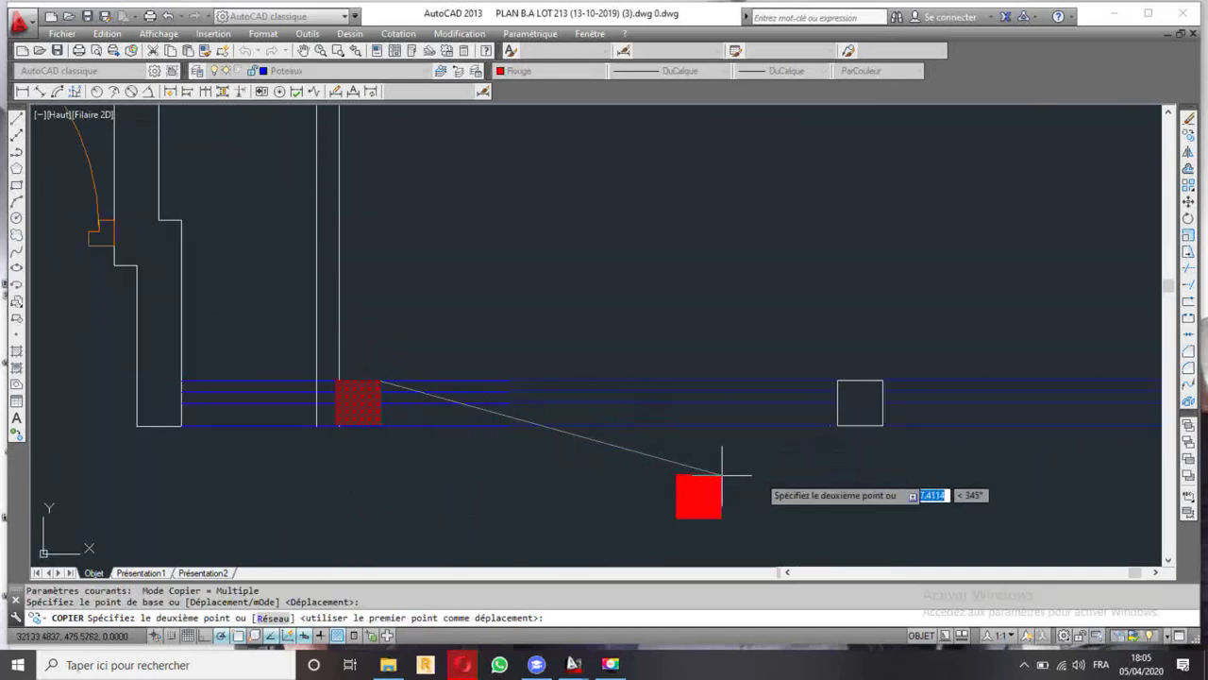
click(882, 381)
scroll(697, 338, down, 4)
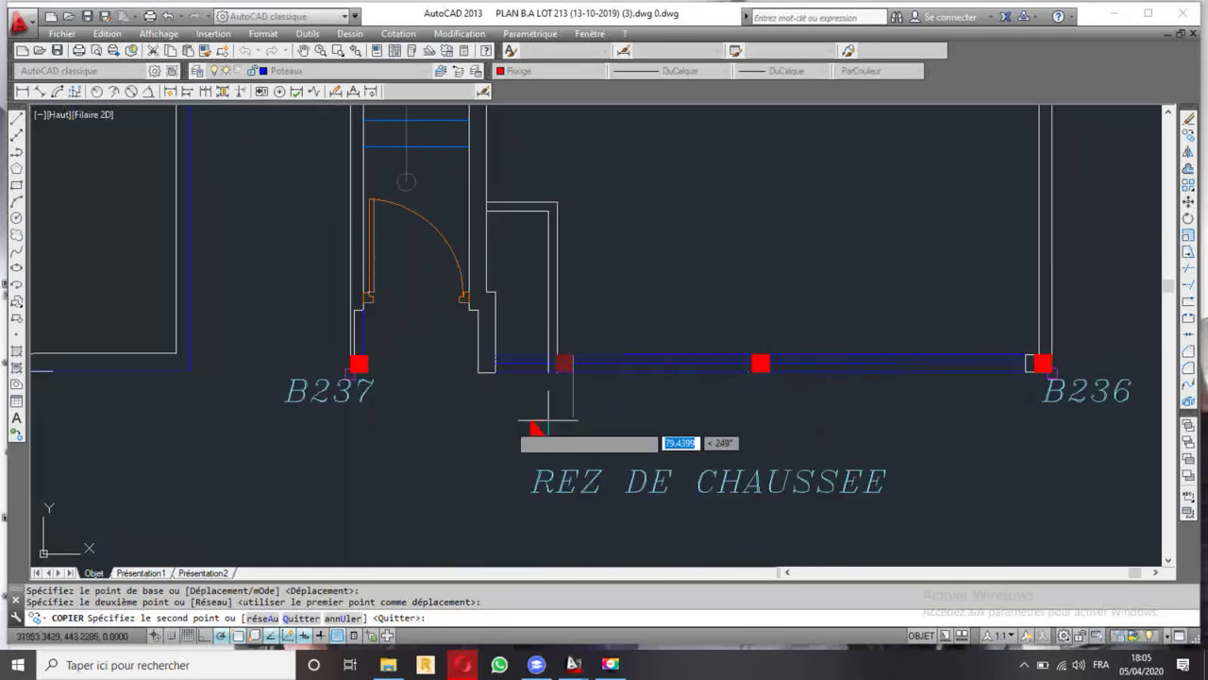
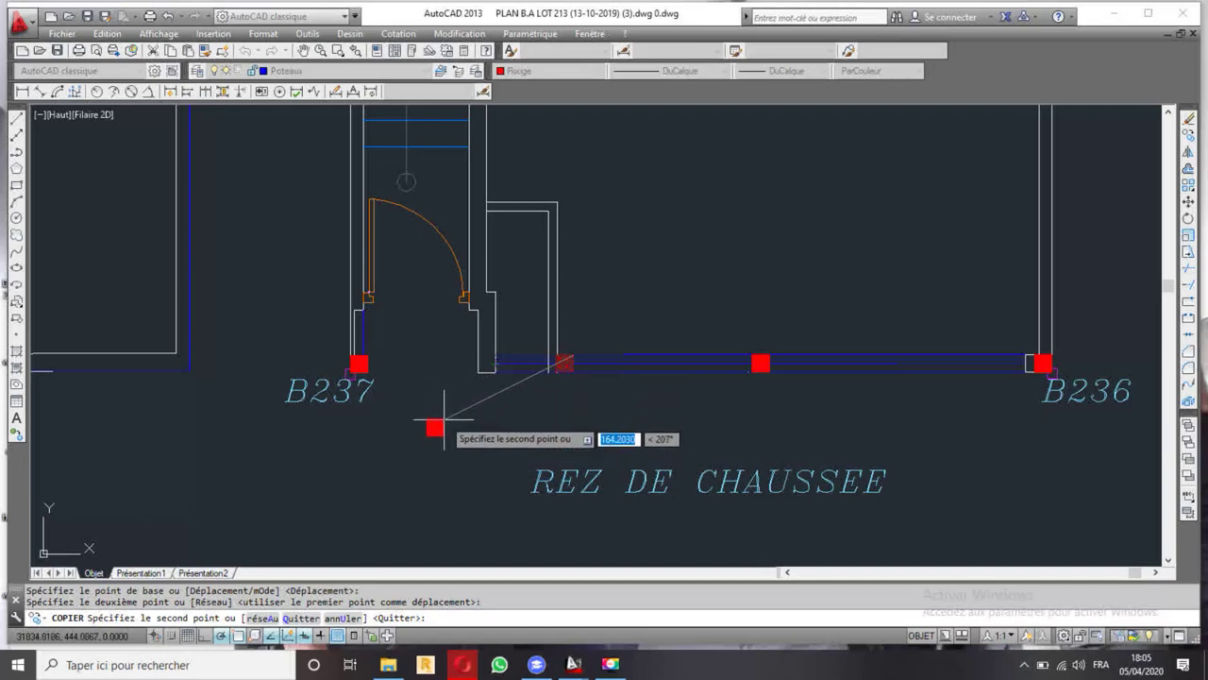
- Cancel the unfinished column copy and pan to show more of the ground-floor plan
key(Escape)
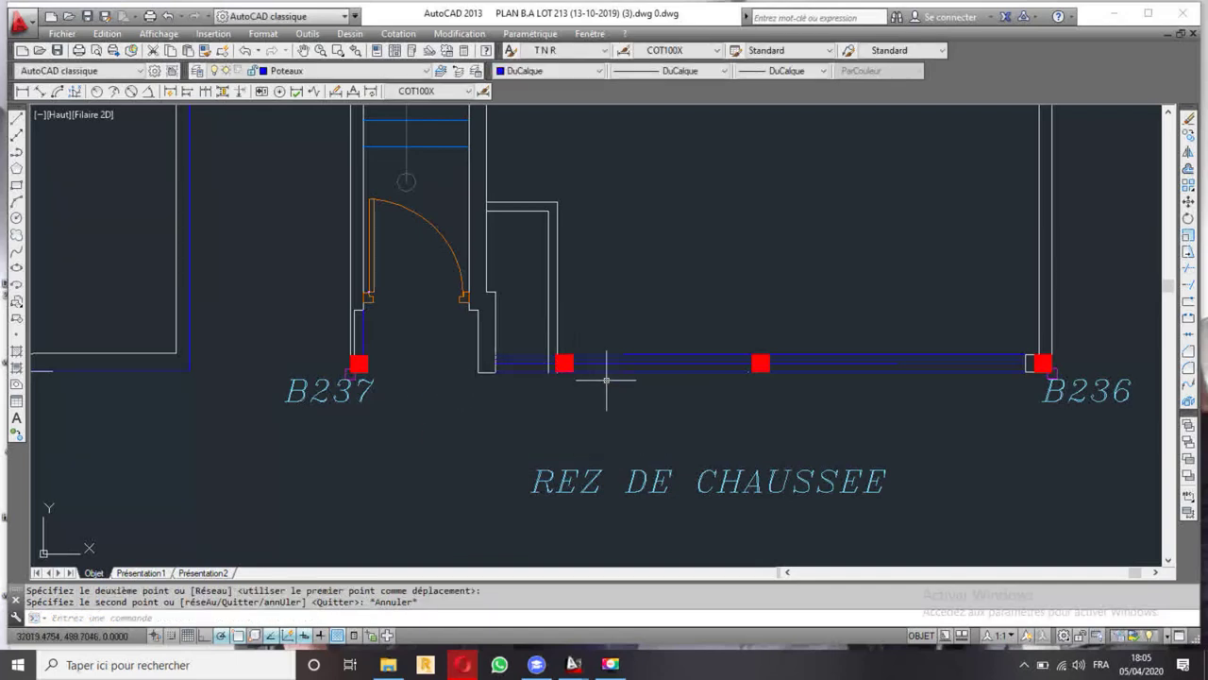
scroll(561, 361, up, 5)
scroll(547, 373, down, 2)
scroll(613, 326, down, 3)
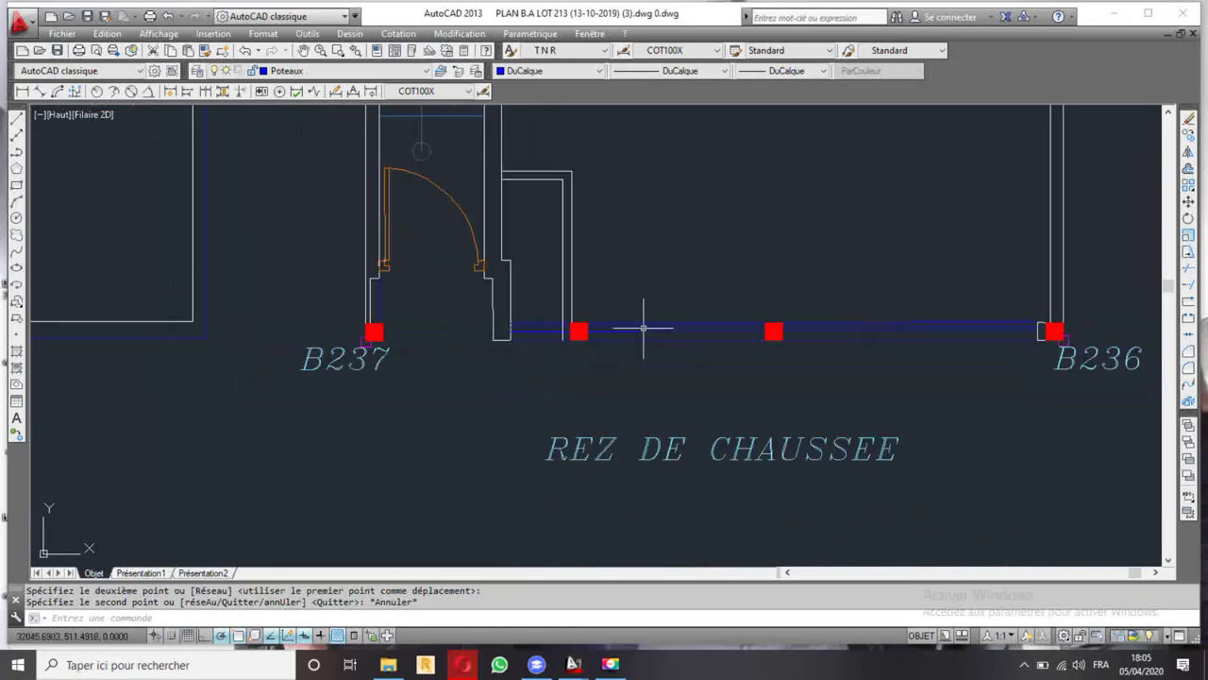
middle_drag(643, 328, 526, 399)
- Select the red column square at the beam's end and turn on Selection Cycling
scroll(472, 399, up, 2)
scroll(475, 399, down, 4)
scroll(475, 398, up, 4)
click(467, 402)
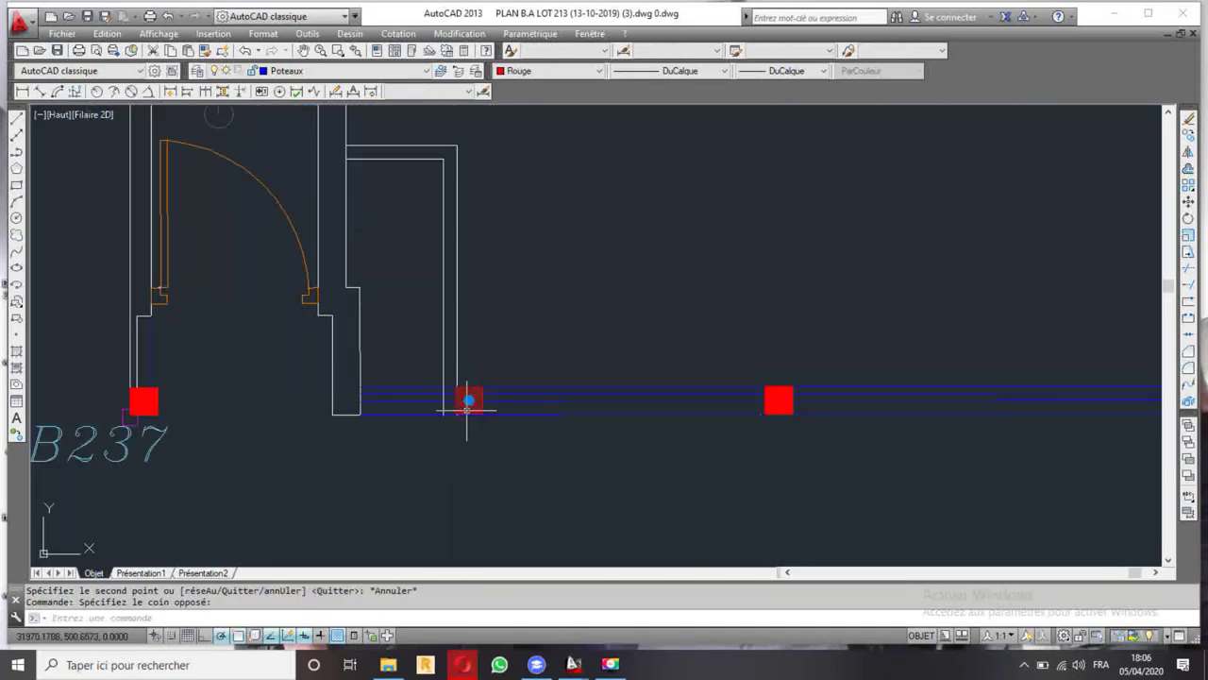
click(372, 635)
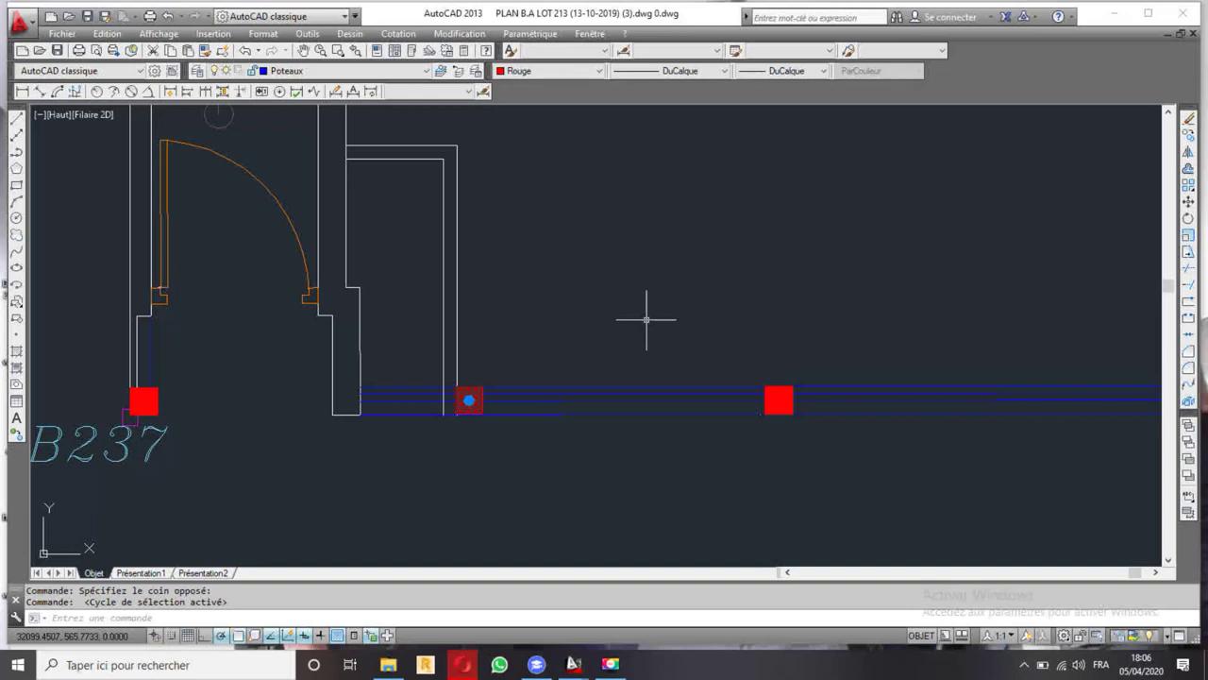
- Change the column hatch's pattern to ANSI31 in Quick Properties, with Selection Cycling off
click(372, 635)
click(354, 636)
mouse_move(667, 241)
click(703, 307)
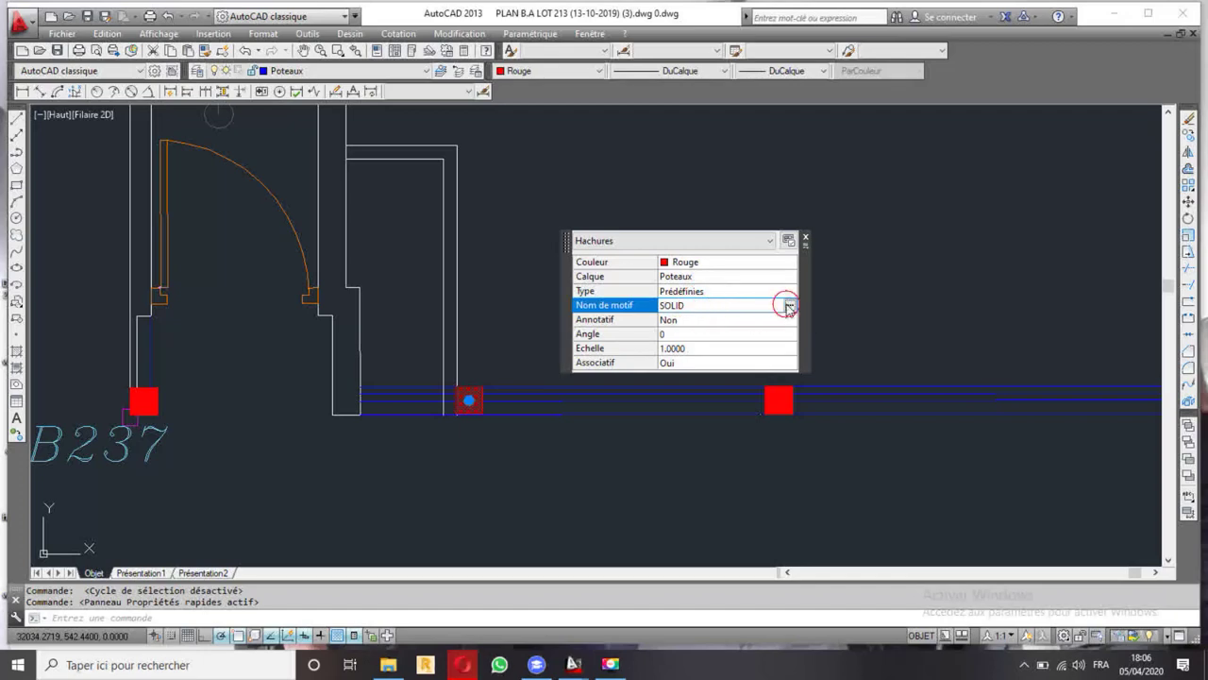
click(786, 304)
click(597, 171)
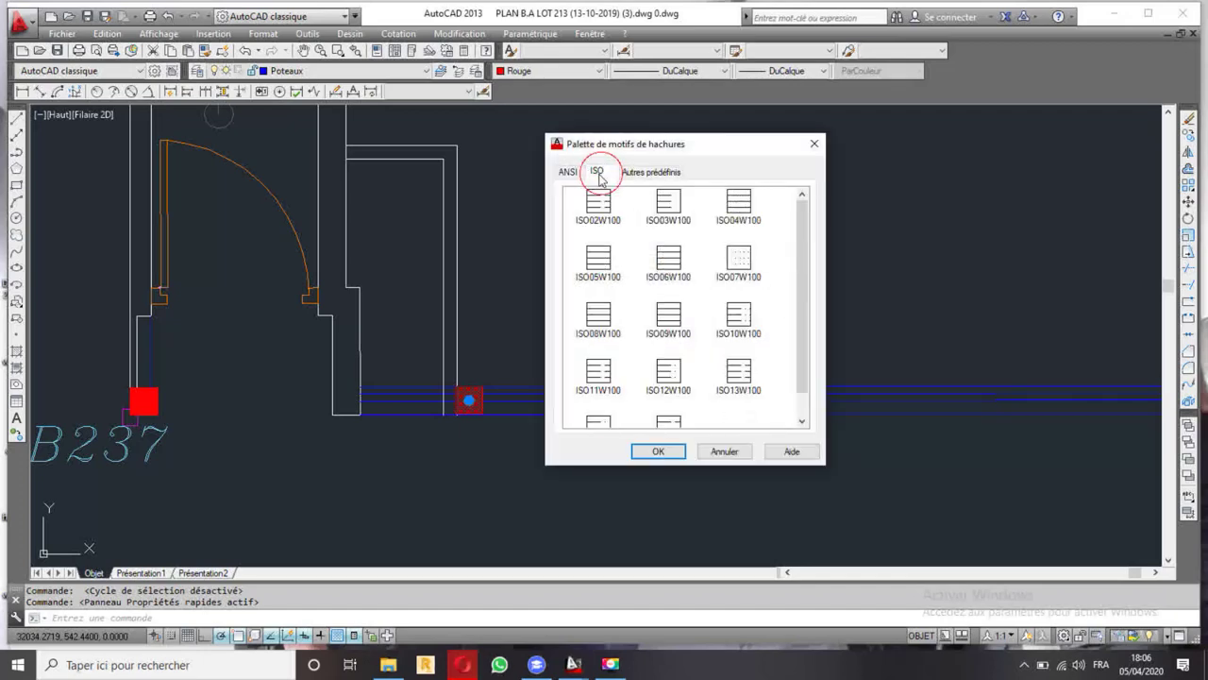
click(567, 172)
click(604, 203)
click(672, 450)
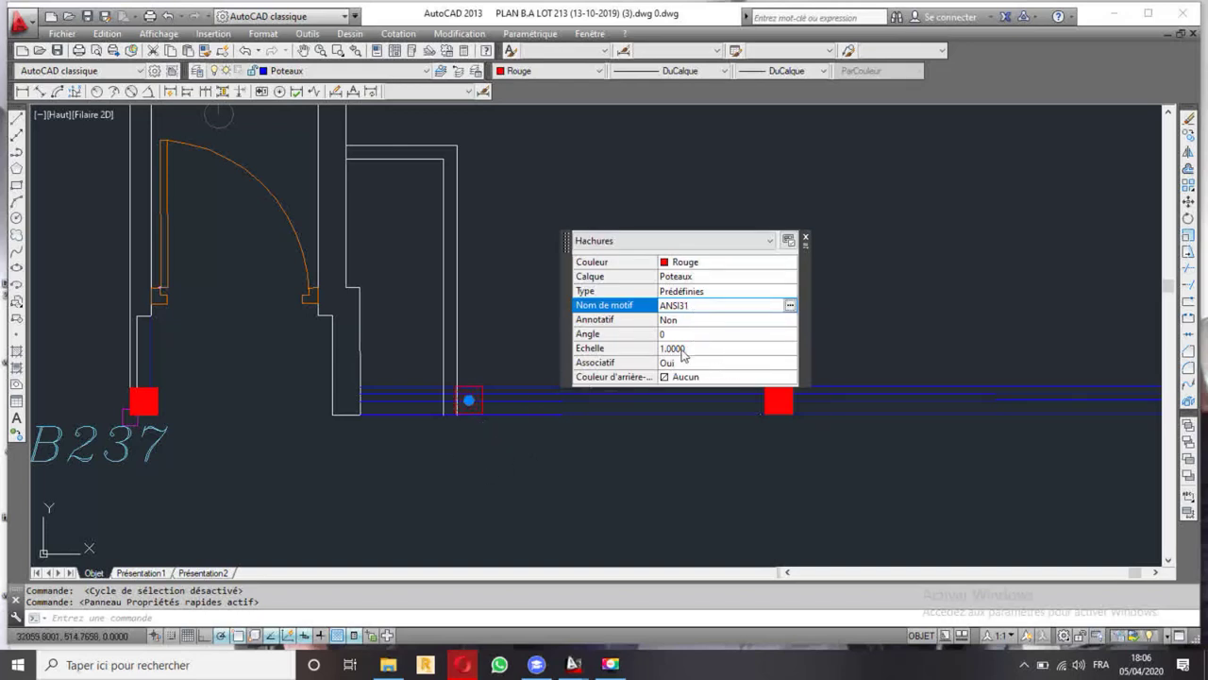
- Set the hatch scale to 1.5 and clear the selection
click(683, 349)
text(1.3)
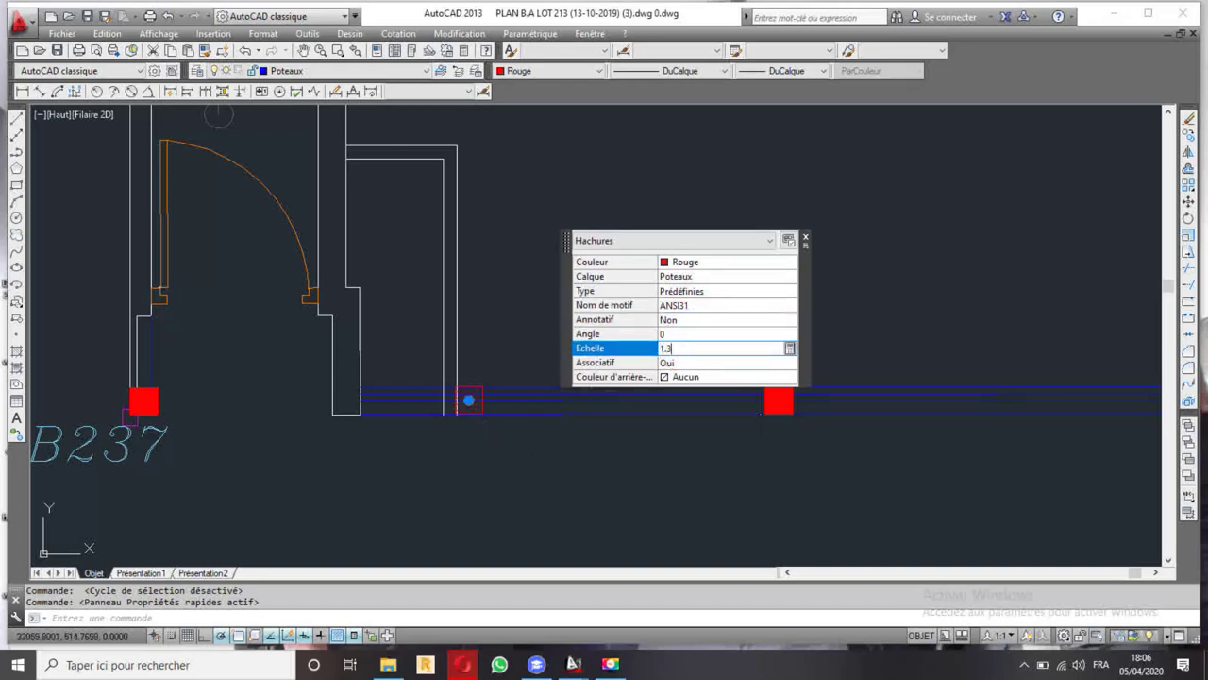
key(Return)
click(682, 350)
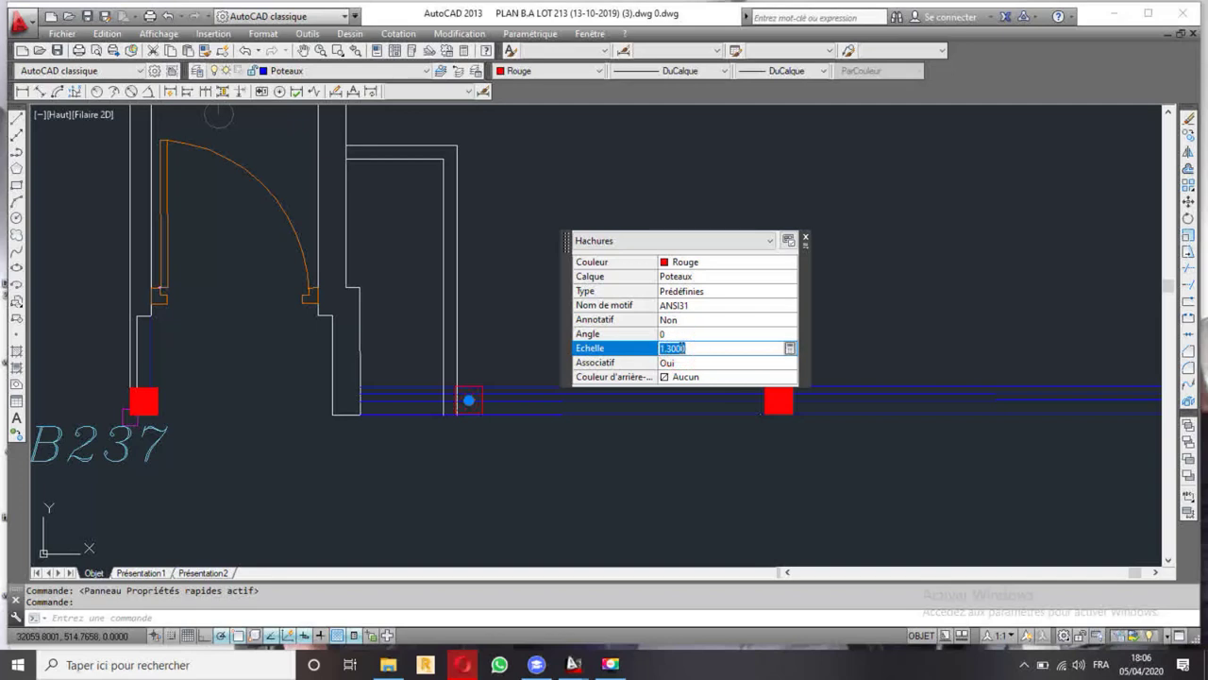
text(5)
key(Return)
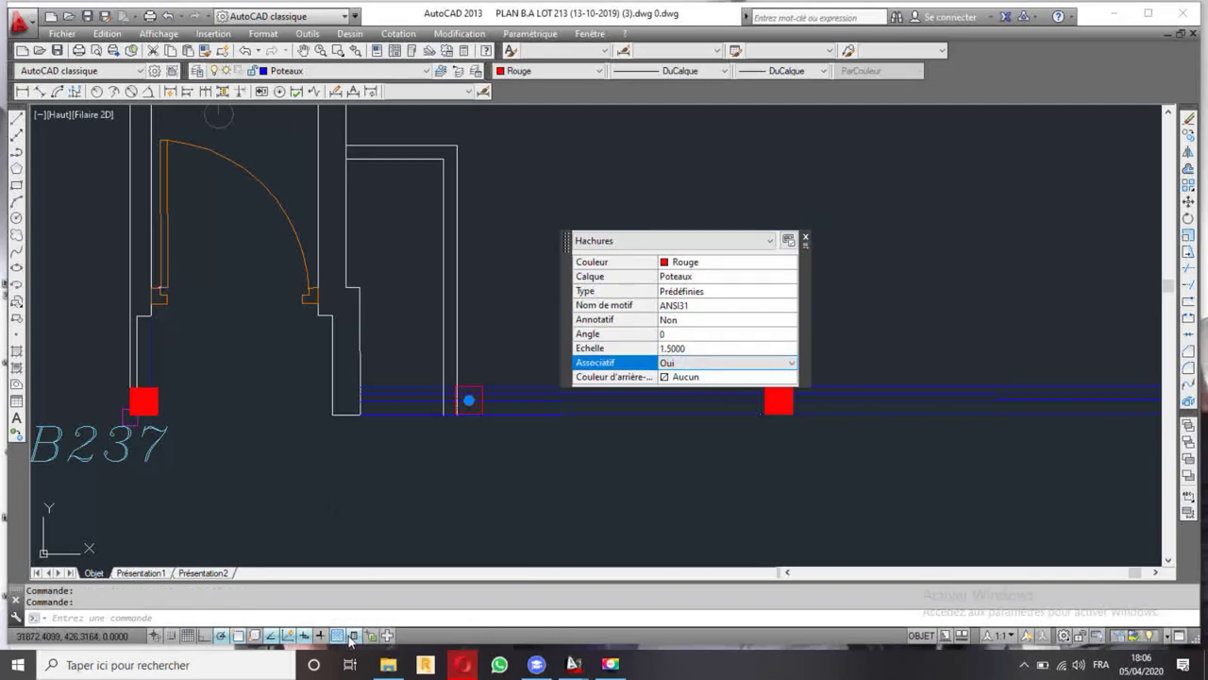
key(Escape)
scroll(462, 402, up, 5)
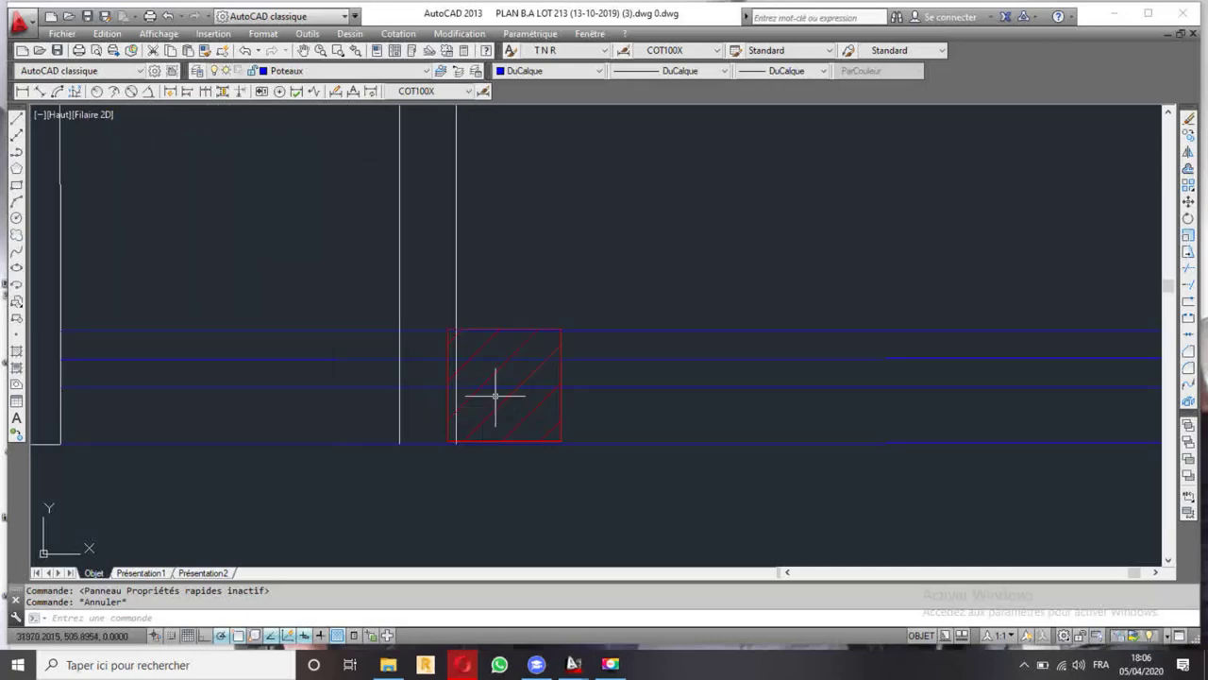
- Zoom out and pan across the floor plans, briefly selecting the SOUPENTE plan
scroll(516, 367, down, 5)
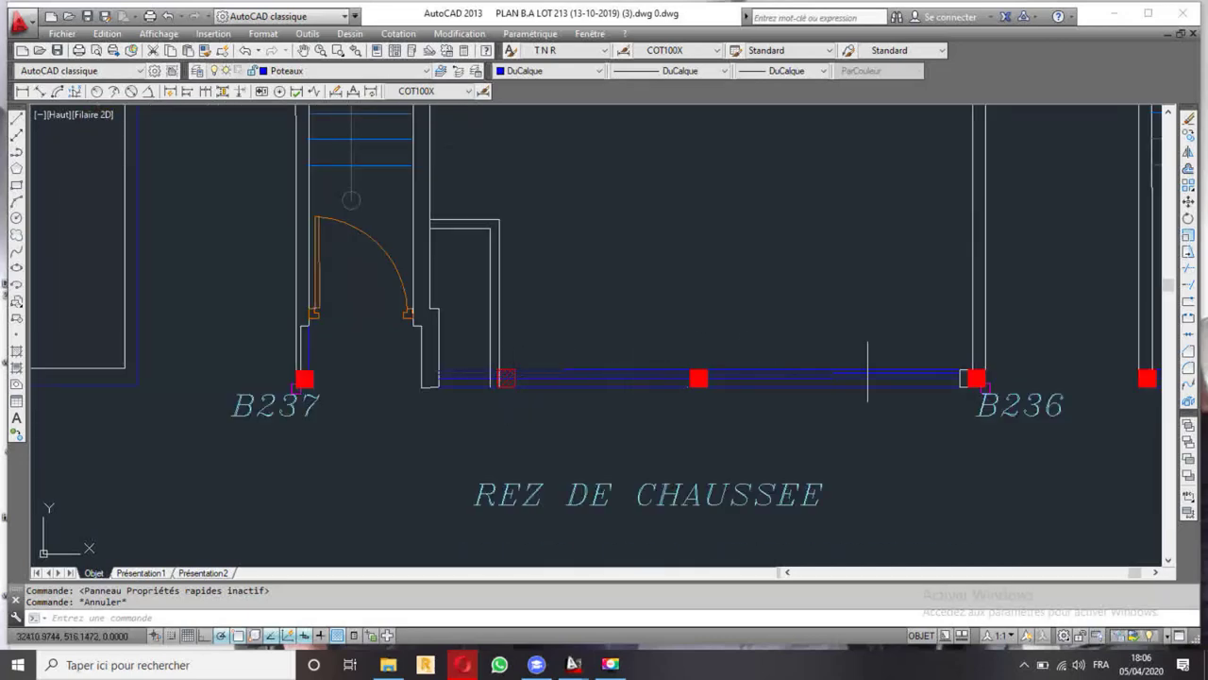
scroll(602, 306, down, 4)
middle_drag(607, 255, 585, 392)
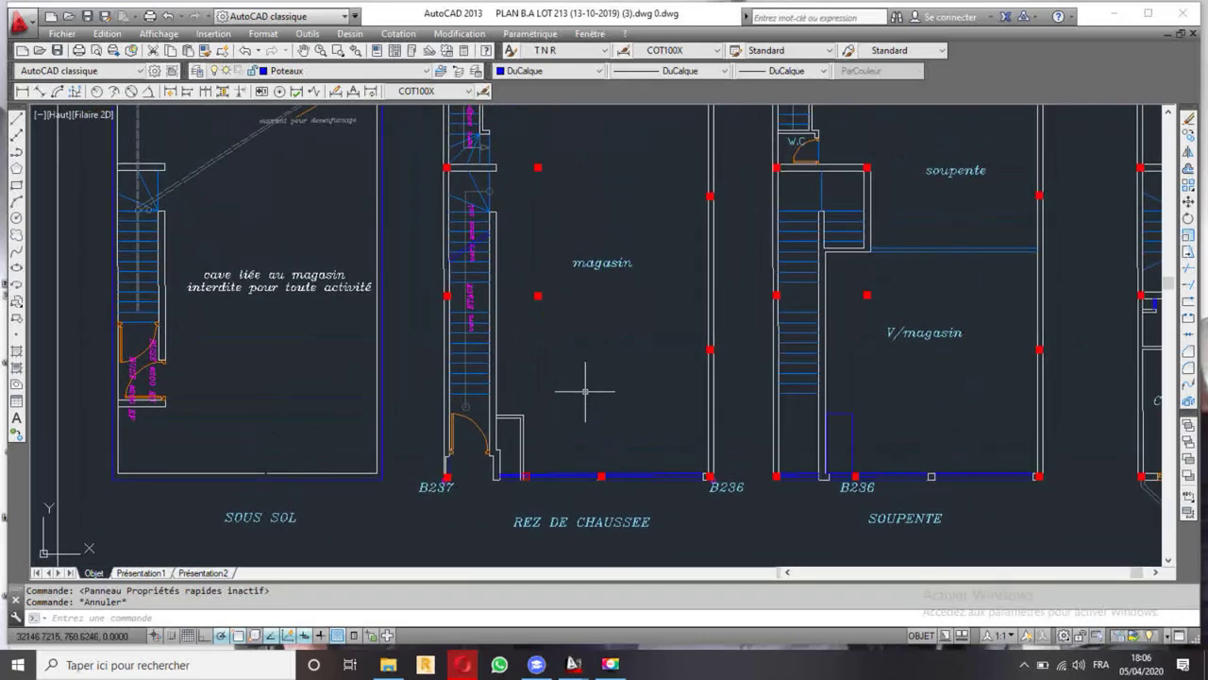
mouse_move(555, 274)
middle_down()
mouse_move(334, 291)
mouse_move(396, 316)
middle_up()
scroll(397, 302, down, 2)
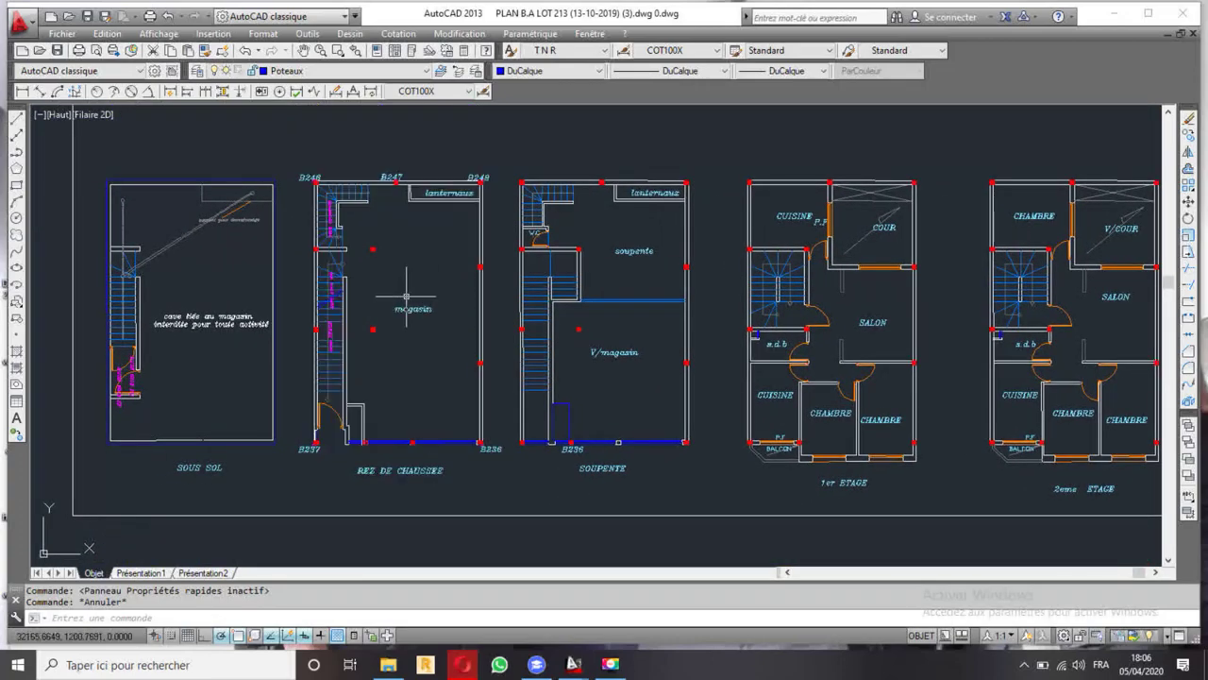
click(544, 314)
middle_drag(441, 322, 546, 303)
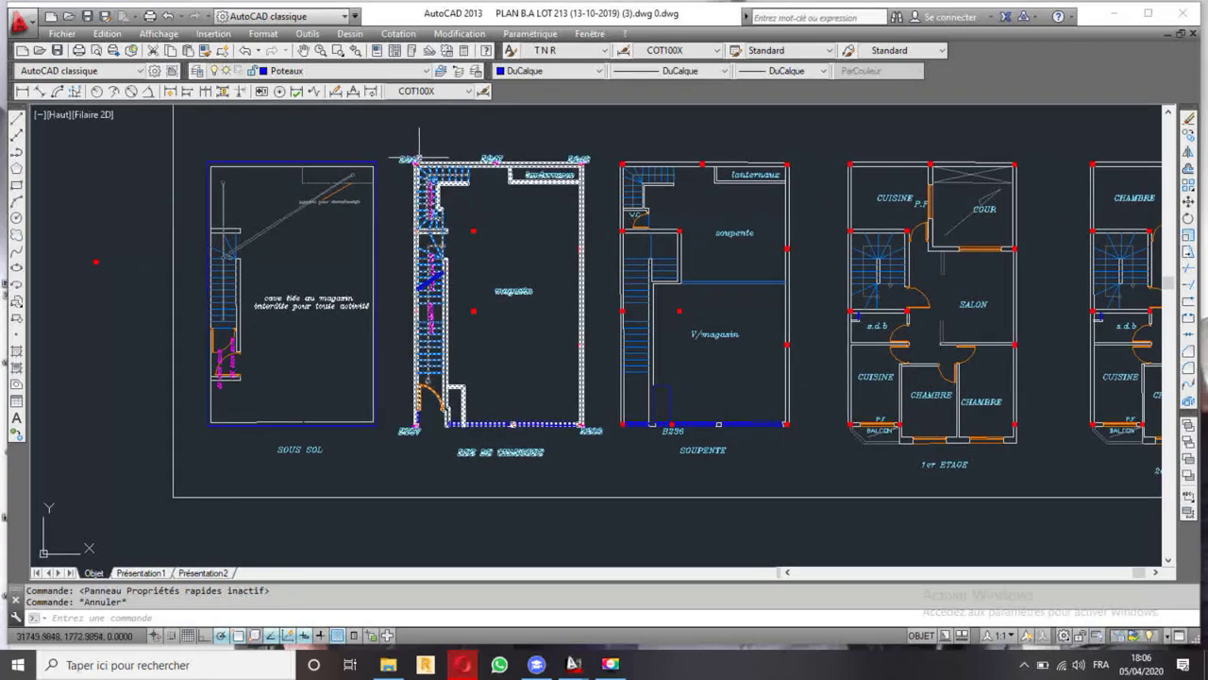
- Zoom into columns B246–B248 at the ground-floor stair corner and begin selecting the red column
middle_drag(419, 151, 473, 197)
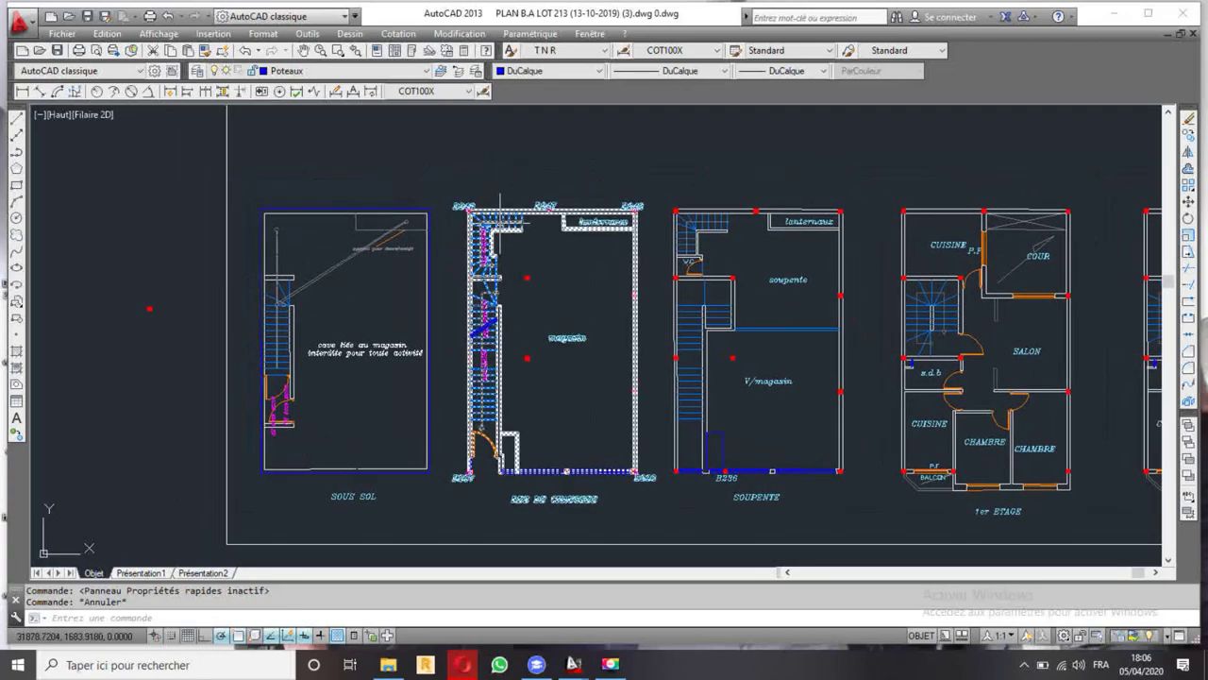
scroll(501, 205, up, 8)
scroll(376, 255, down, 1)
scroll(387, 274, down, 3)
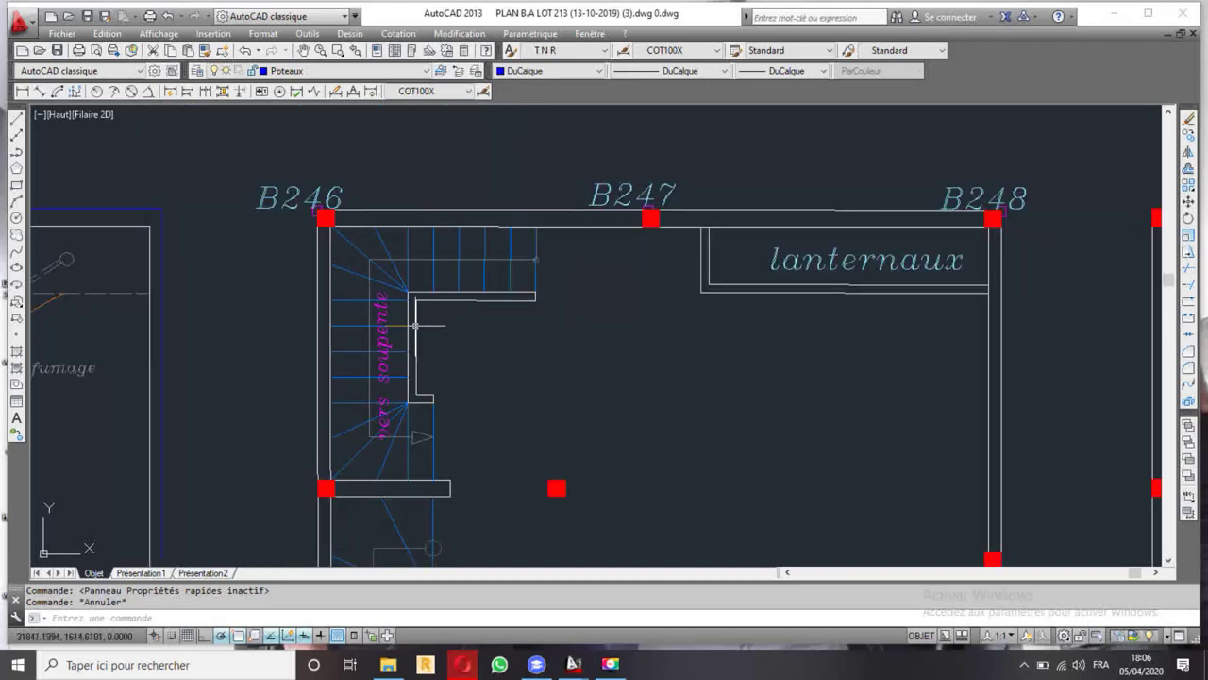
middle_drag(394, 295, 503, 235)
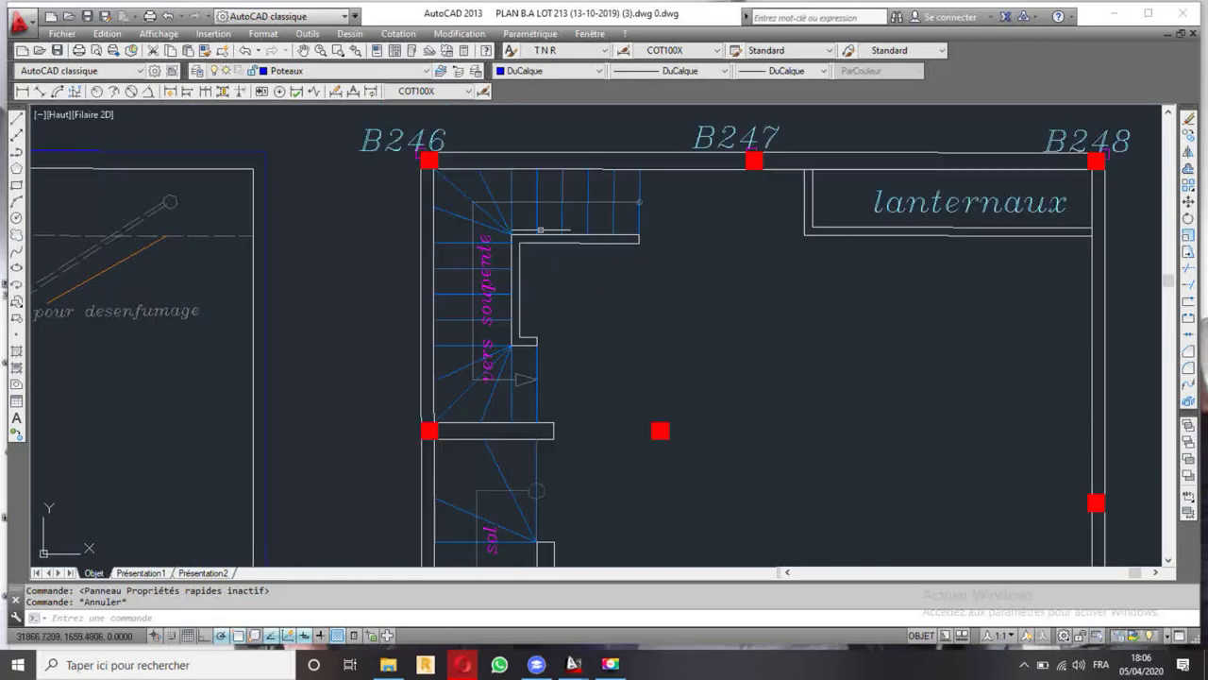
click(540, 306)
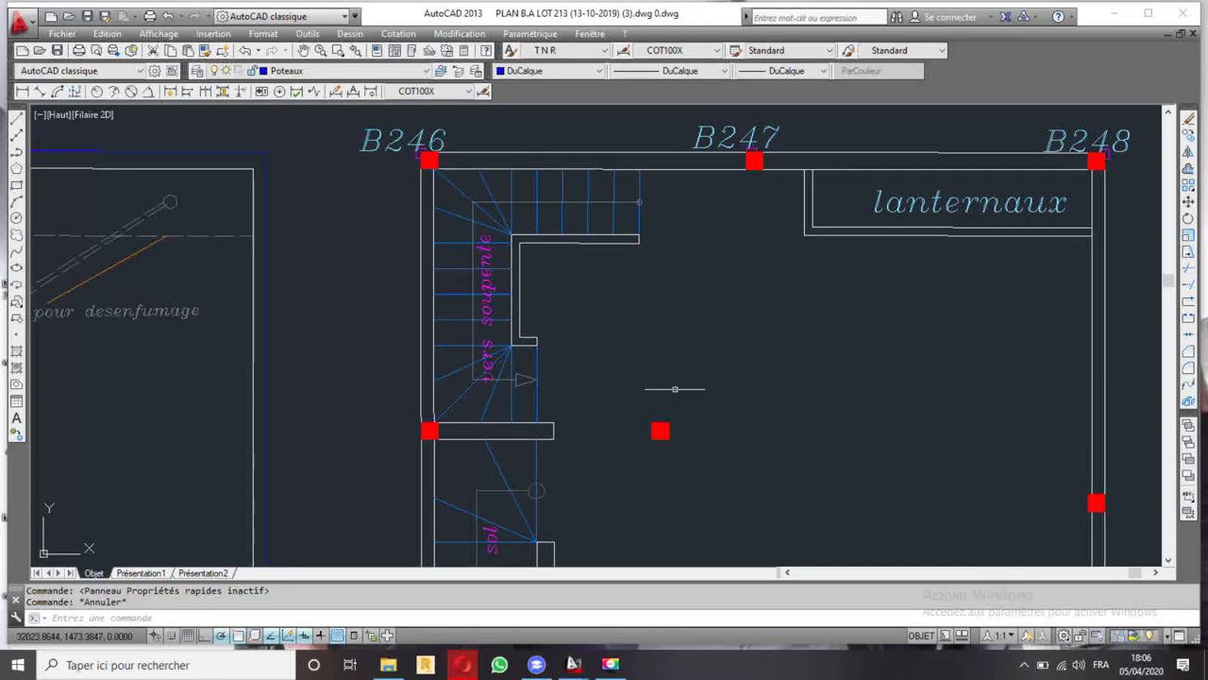
click(638, 403)
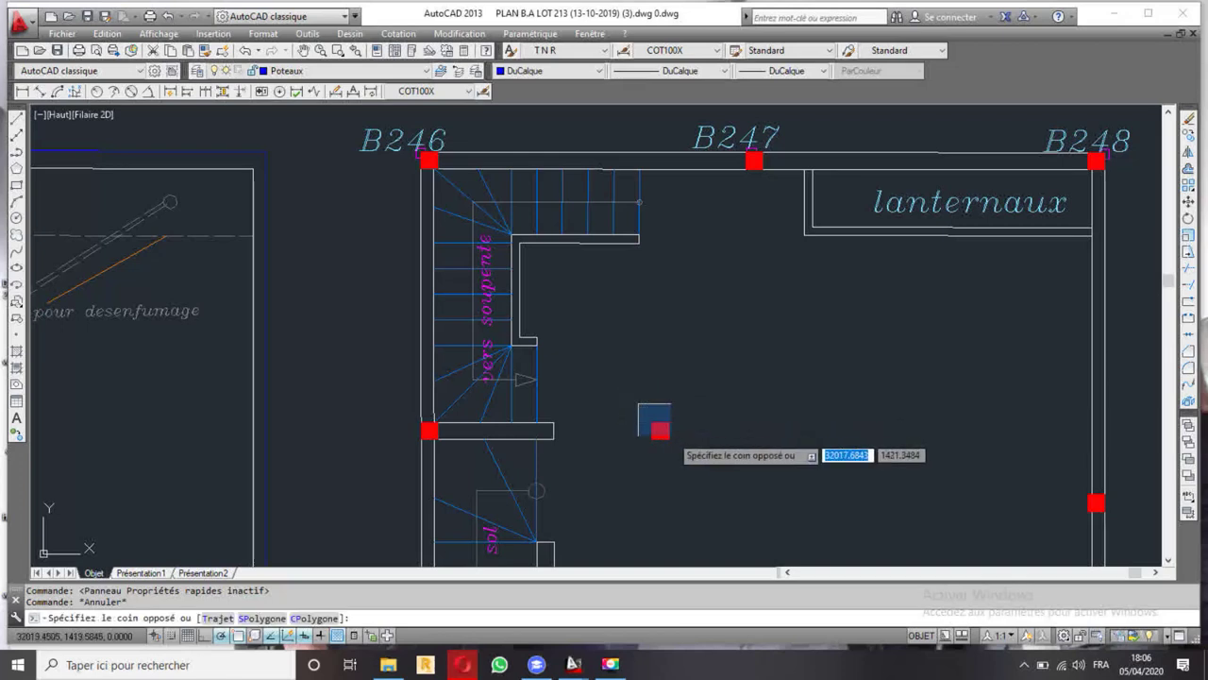
- Copy the red column square to the inner corner of the stair opening
click(672, 446)
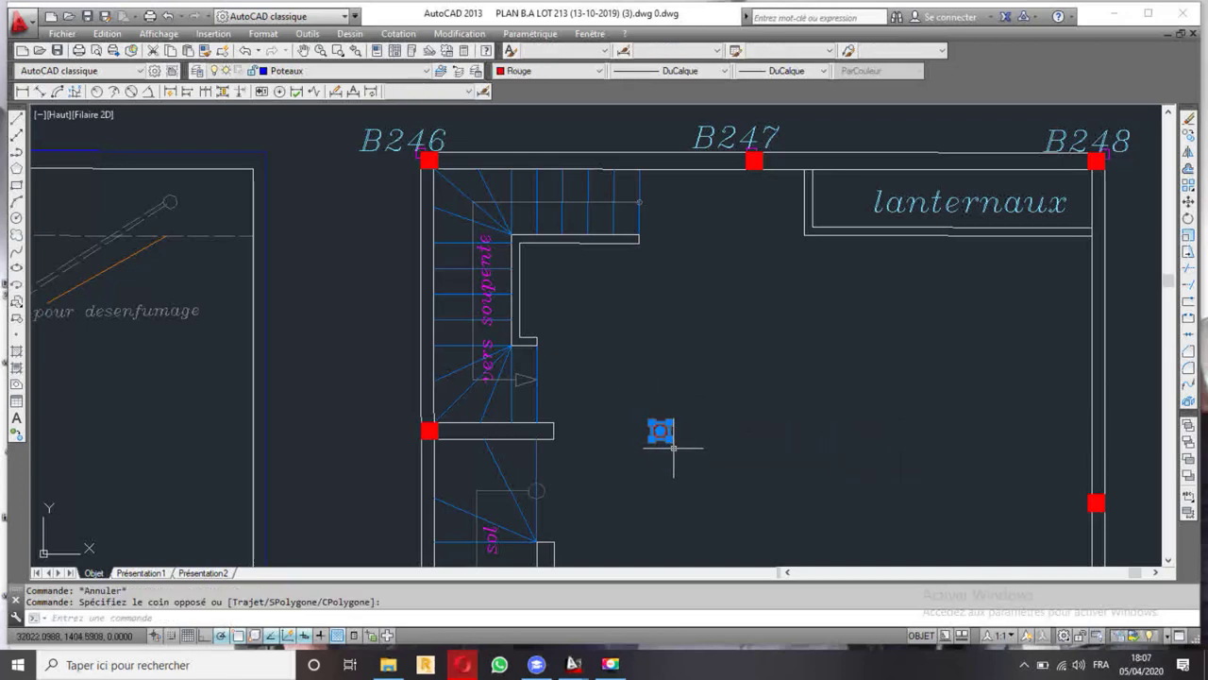
click(1188, 135)
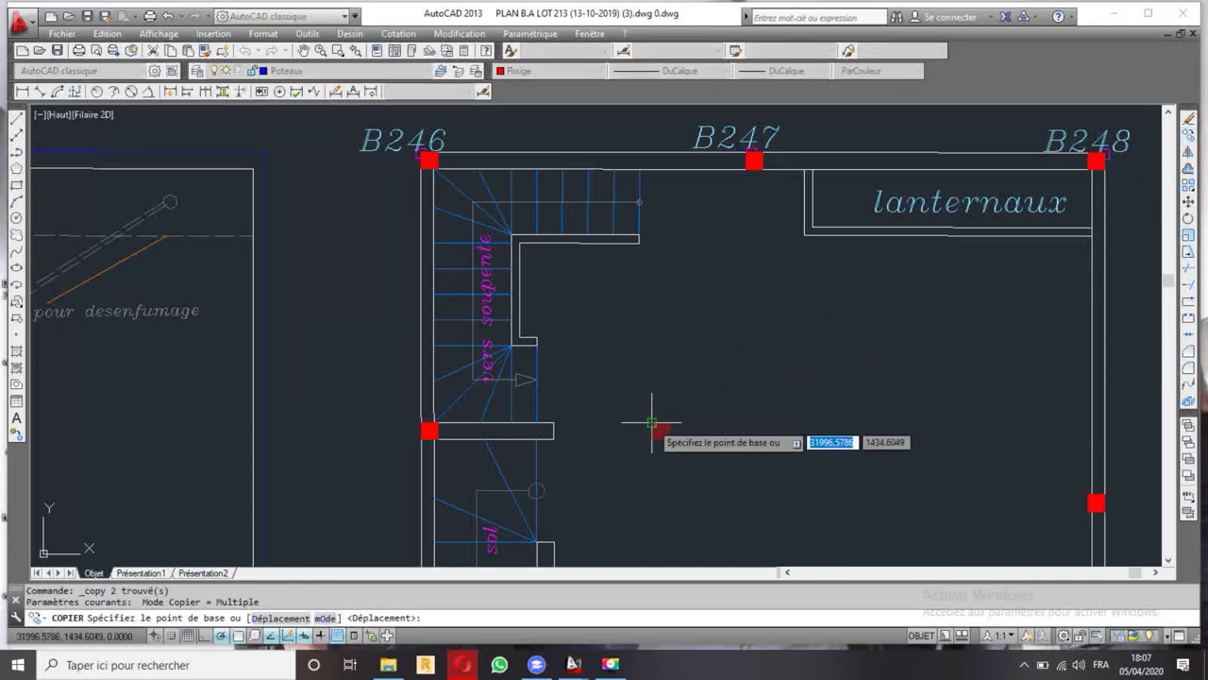
click(651, 423)
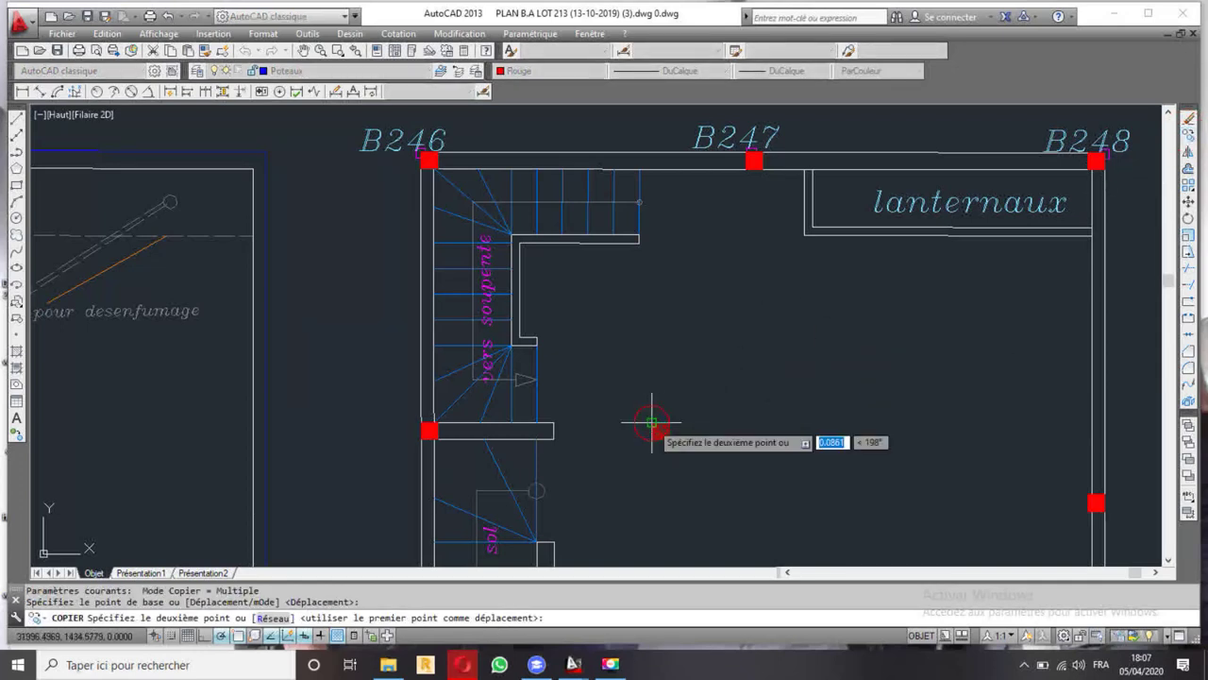
click(517, 238)
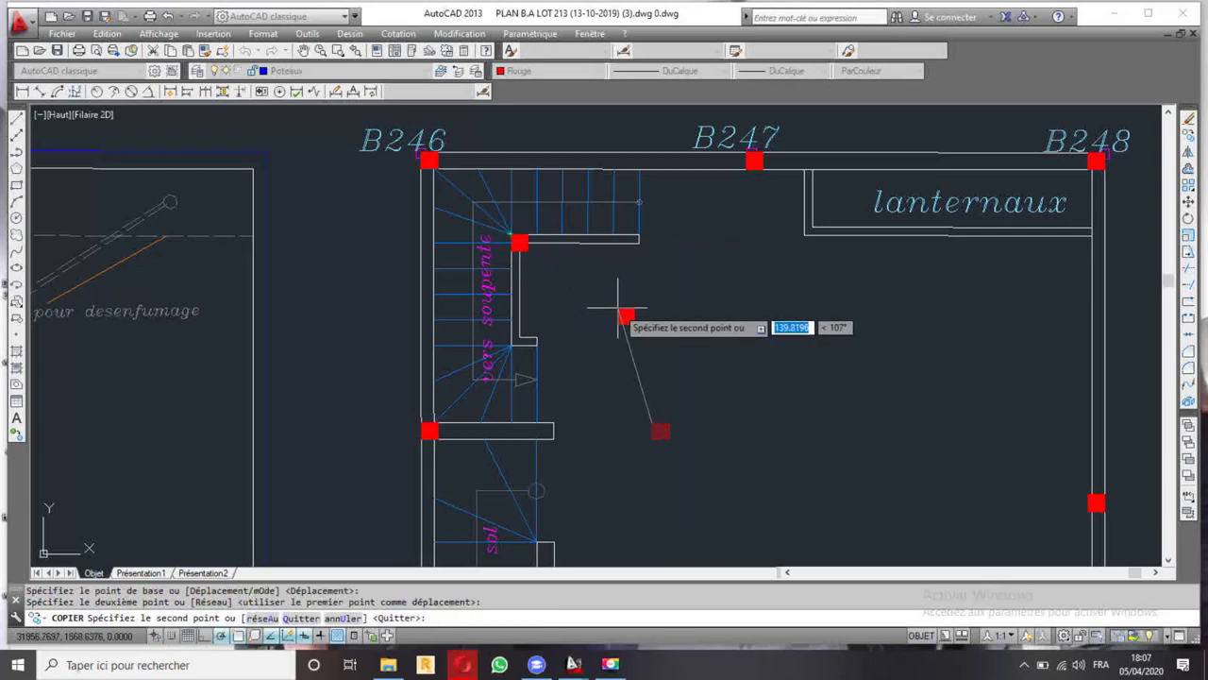
key(Escape)
- Zoom out to reveal the 1er ETAGE plan and begin window-selecting the ground-floor plan
scroll(548, 261, down, 2)
scroll(547, 262, down, 2)
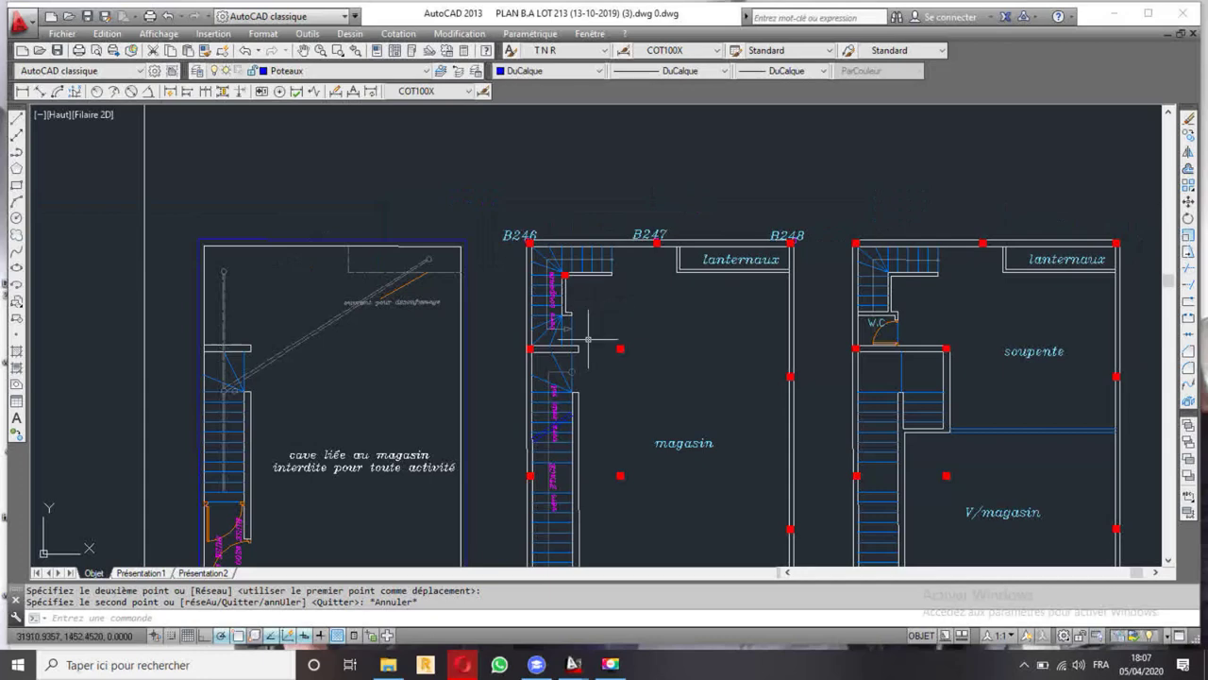
scroll(554, 245, down, 1)
scroll(557, 243, down, 2)
middle_drag(767, 278, 690, 274)
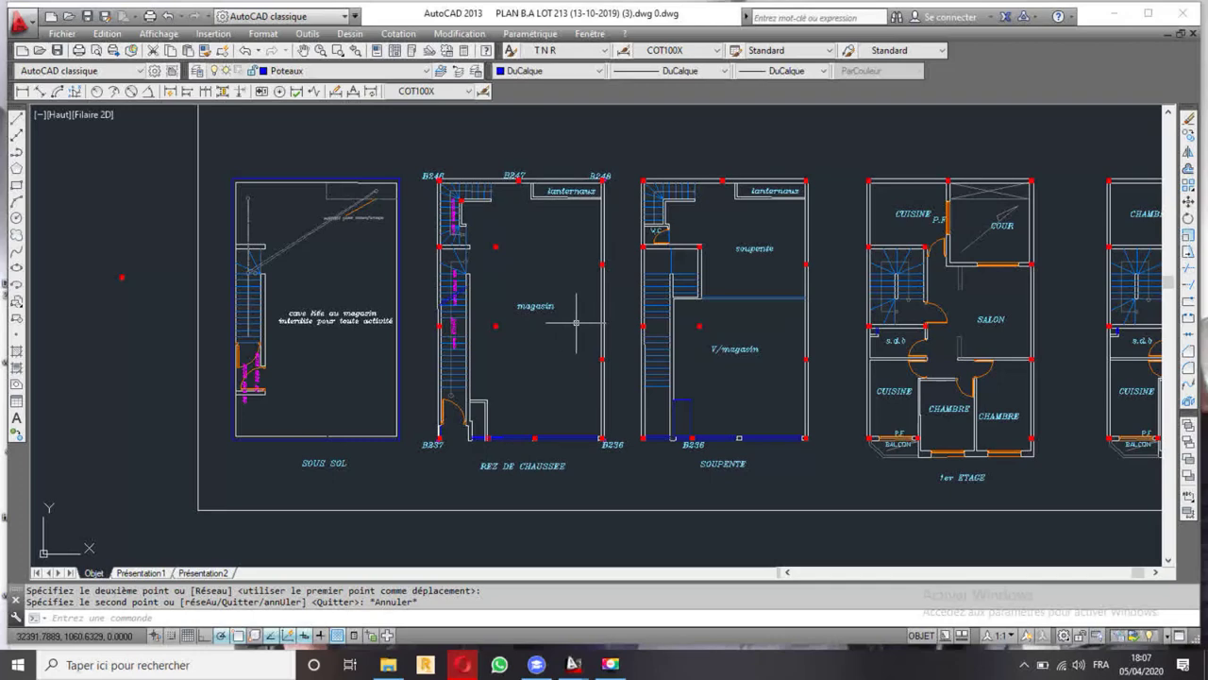
scroll(577, 322, up, 2)
scroll(574, 324, down, 2)
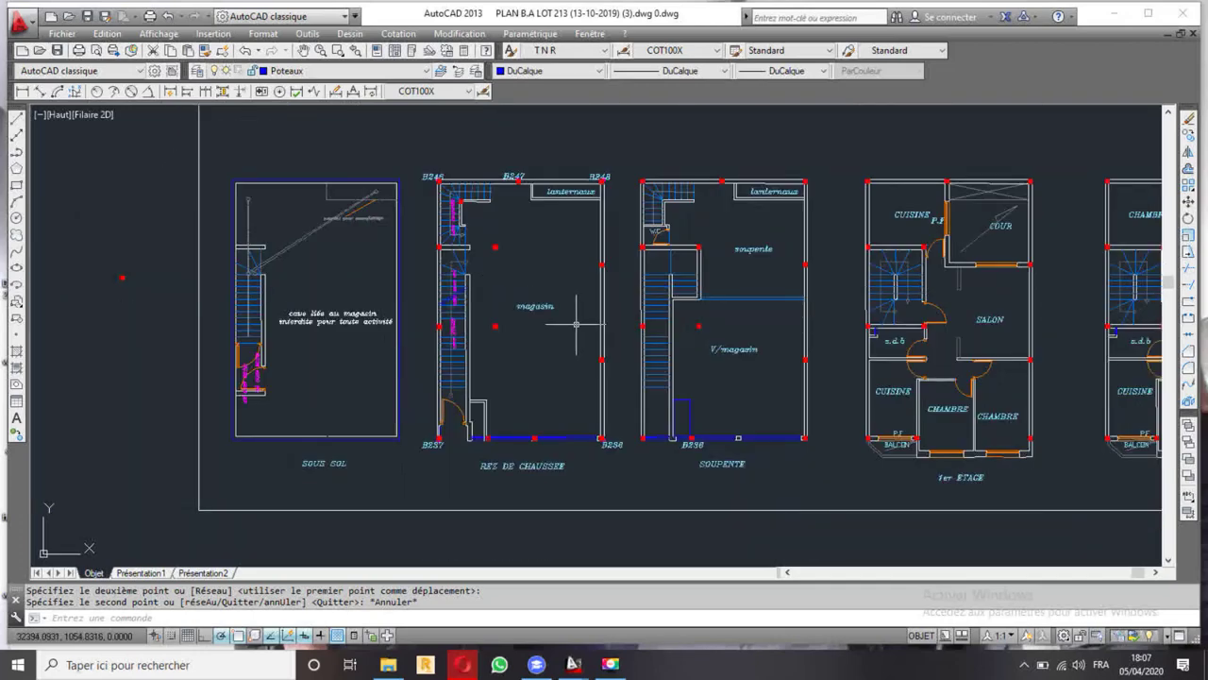
click(426, 151)
- Select the ground-floor plan's red columns, excluding the column beside the stair
click(613, 456)
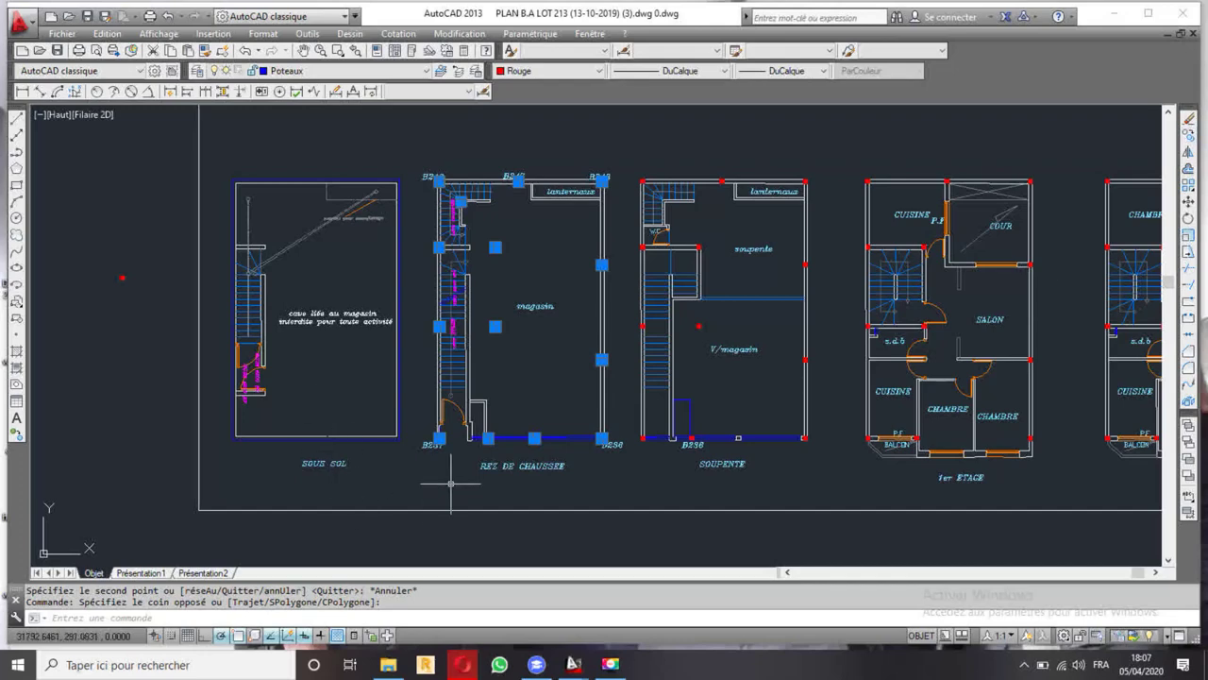
scroll(516, 437, up, 4)
scroll(481, 458, up, 2)
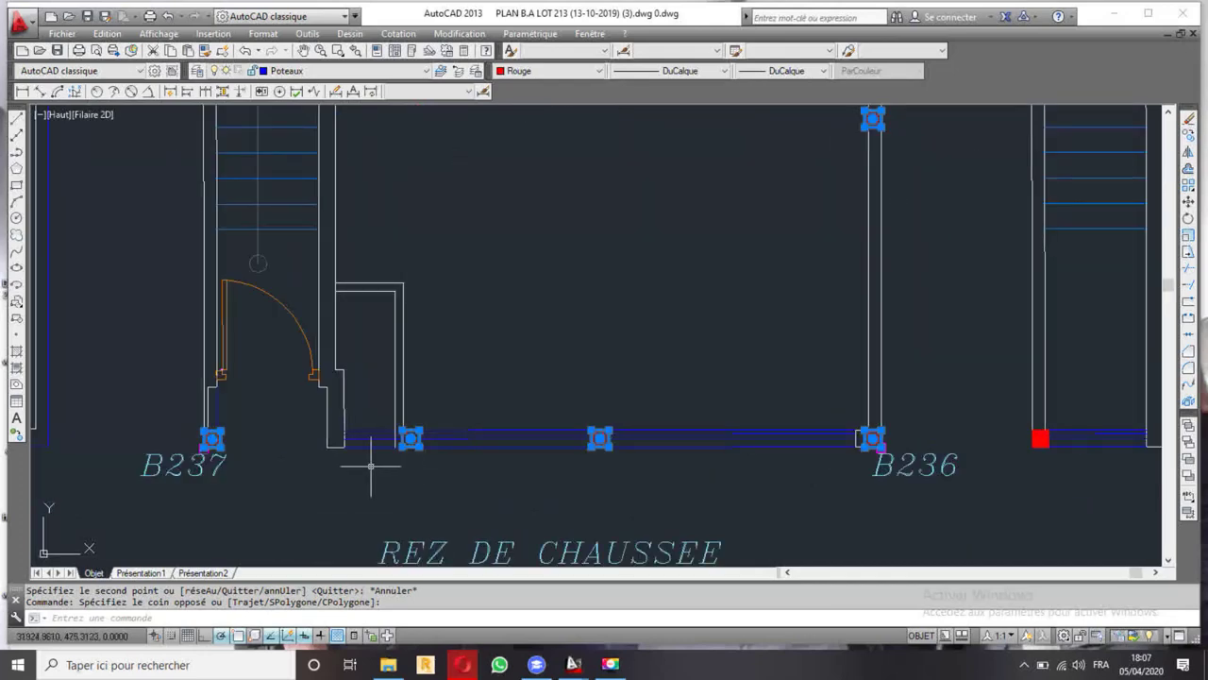
shift+click(387, 397)
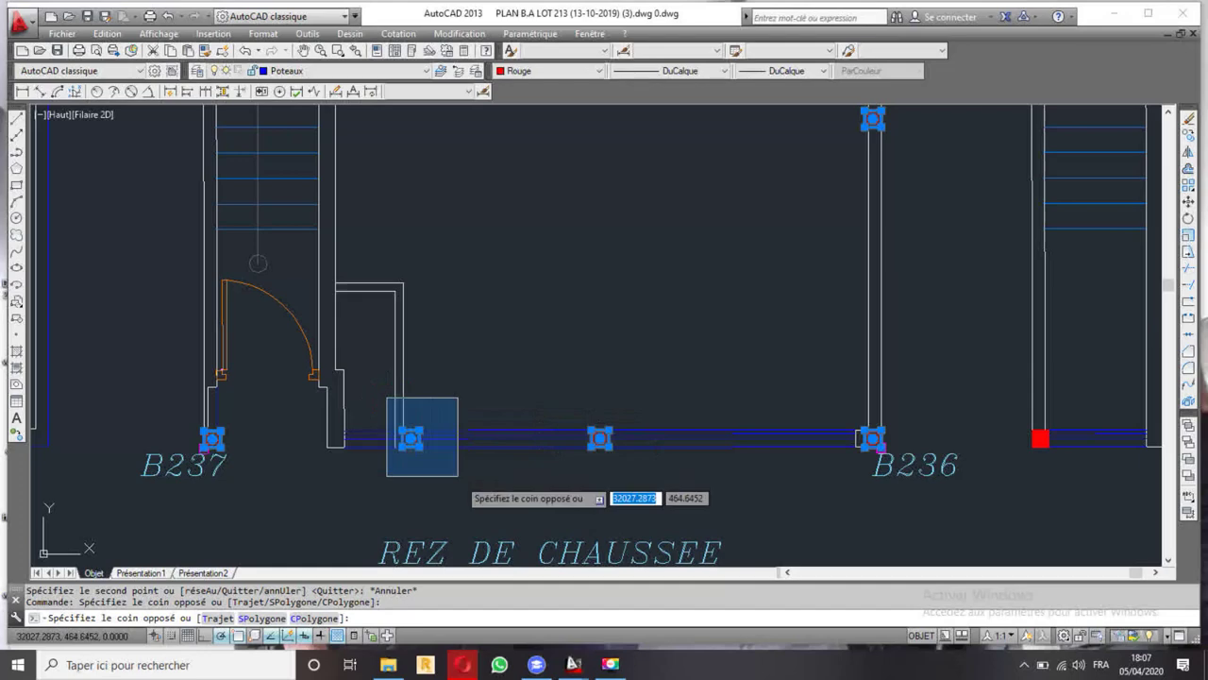
shift+click(461, 481)
- Copy the selected columns from the B248 corner onto the SOUS SOL plan's matching corner
click(1189, 135)
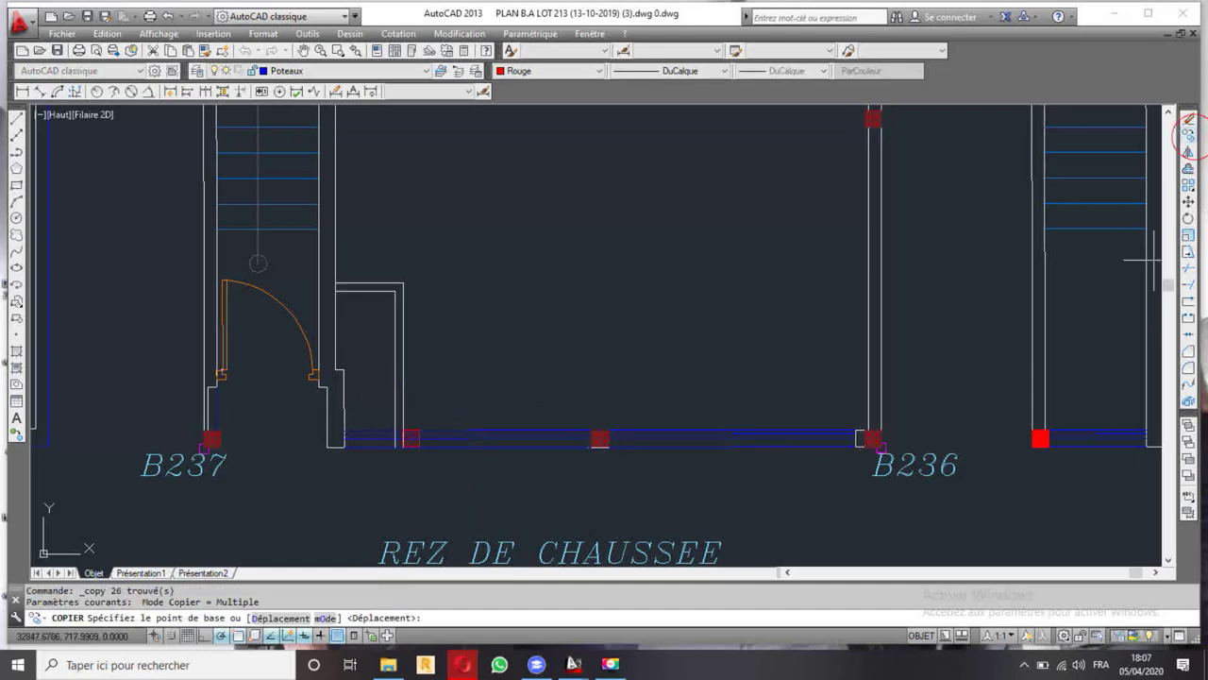
scroll(447, 410, down, 5)
middle_drag(539, 267, 572, 404)
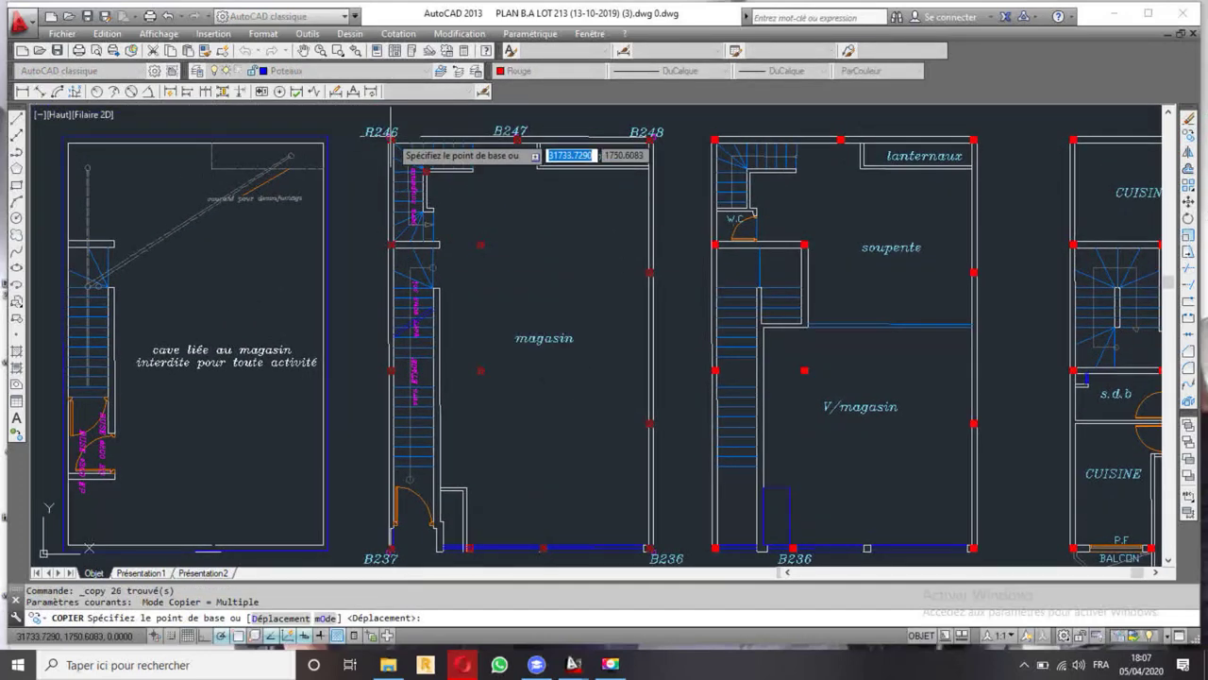
scroll(649, 139, up, 4)
scroll(769, 266, up, 5)
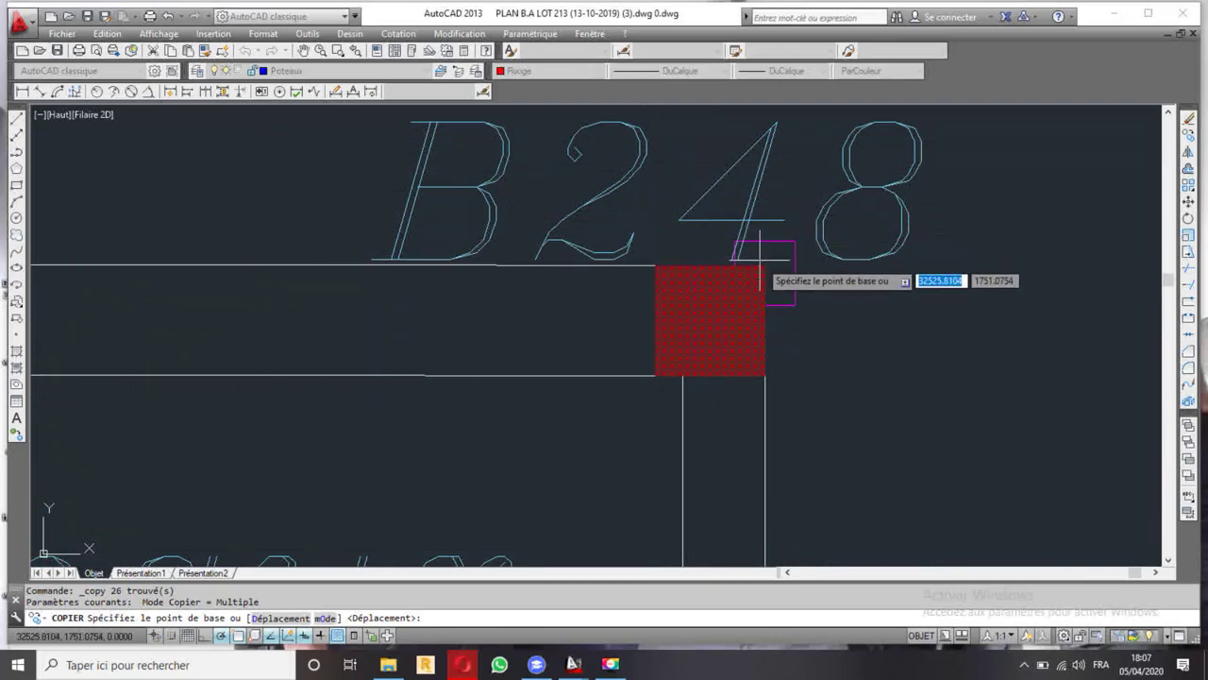
click(765, 266)
scroll(755, 274, down, 5)
middle_drag(338, 329, 646, 323)
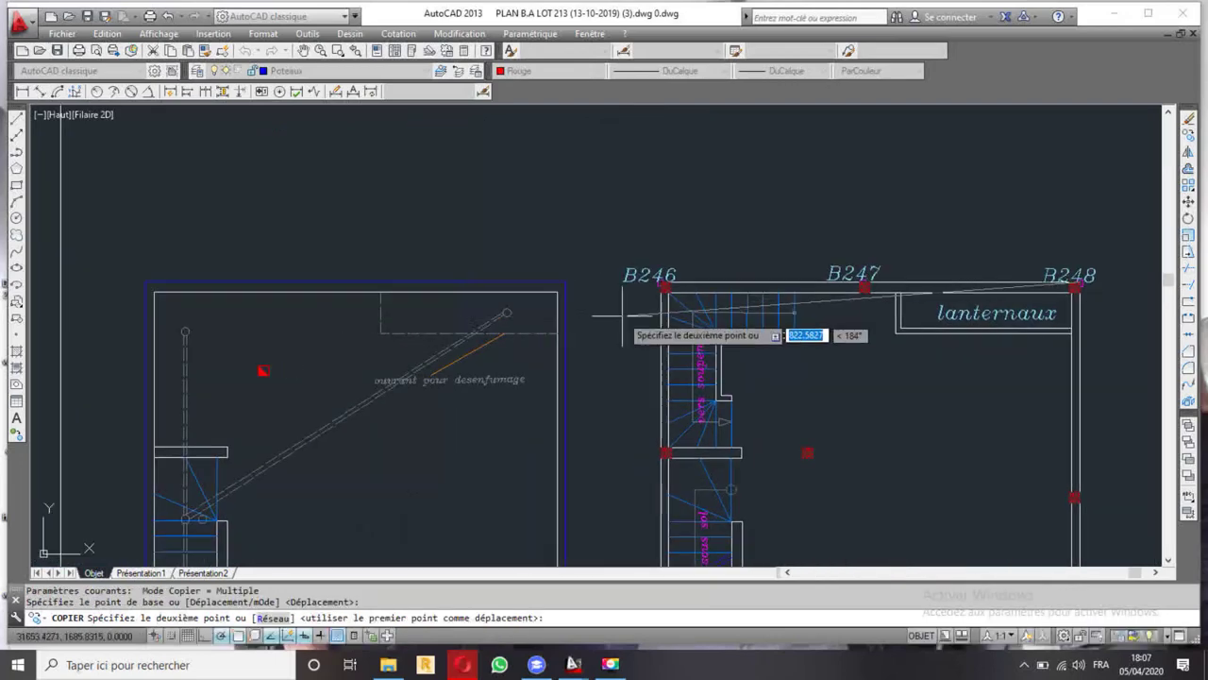
scroll(567, 274, up, 2)
click(540, 283)
scroll(593, 215, down, 6)
scroll(593, 215, down, 2)
key(Escape)
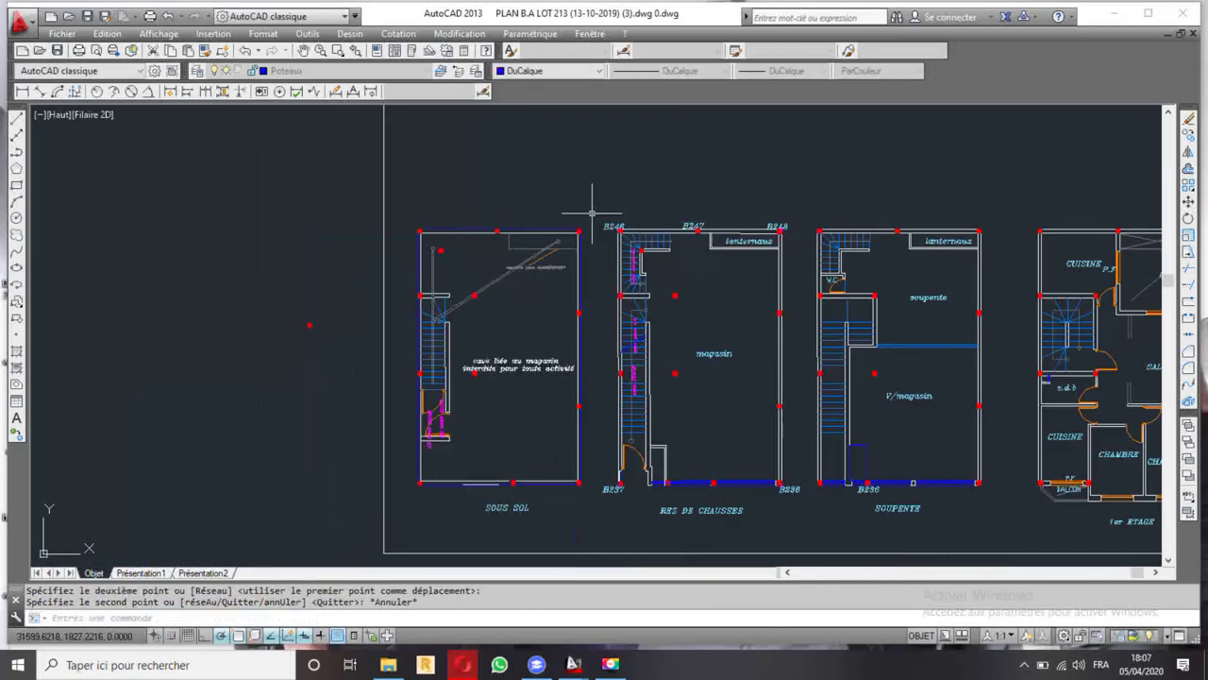
scroll(440, 373, up, 2)
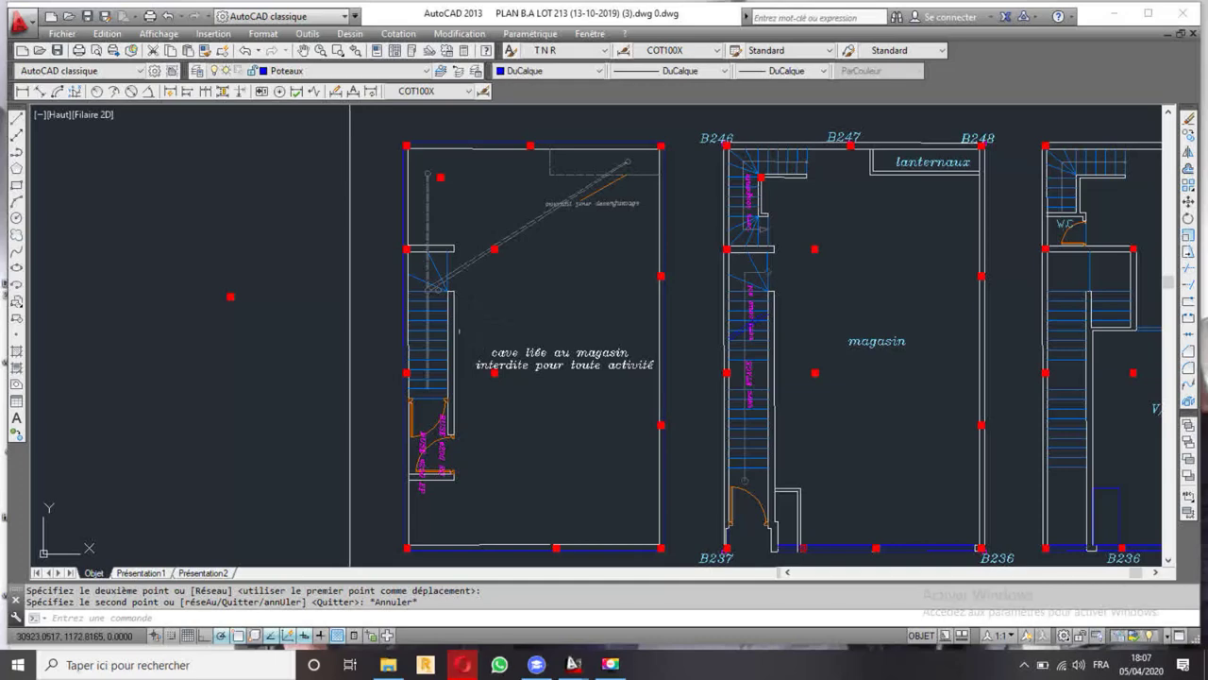
scroll(455, 351, up, 2)
scroll(491, 294, down, 4)
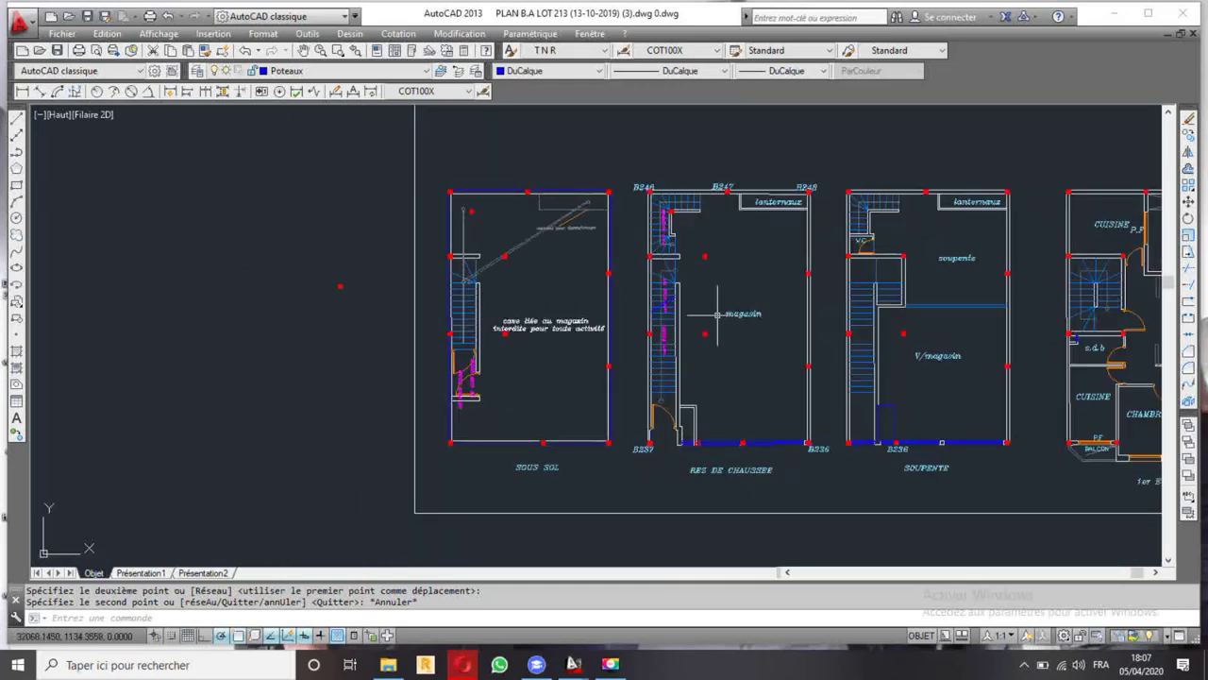
middle_drag(768, 334, 673, 350)
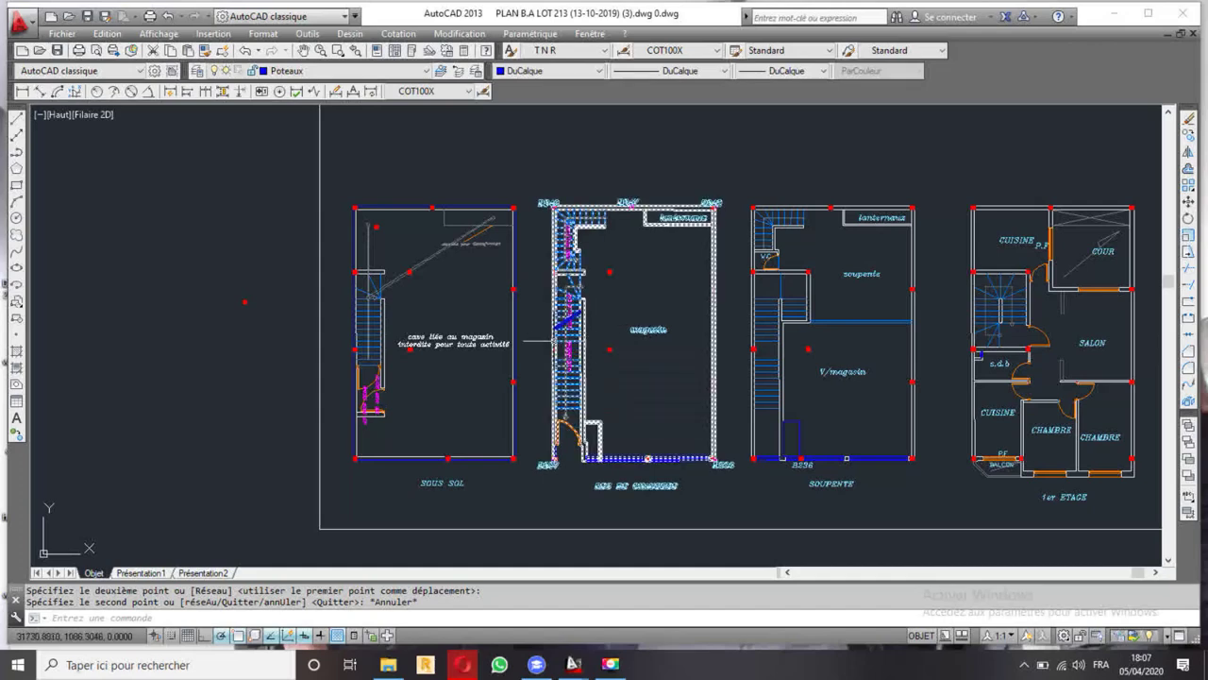
scroll(349, 349, up, 4)
middle_drag(463, 289, 510, 311)
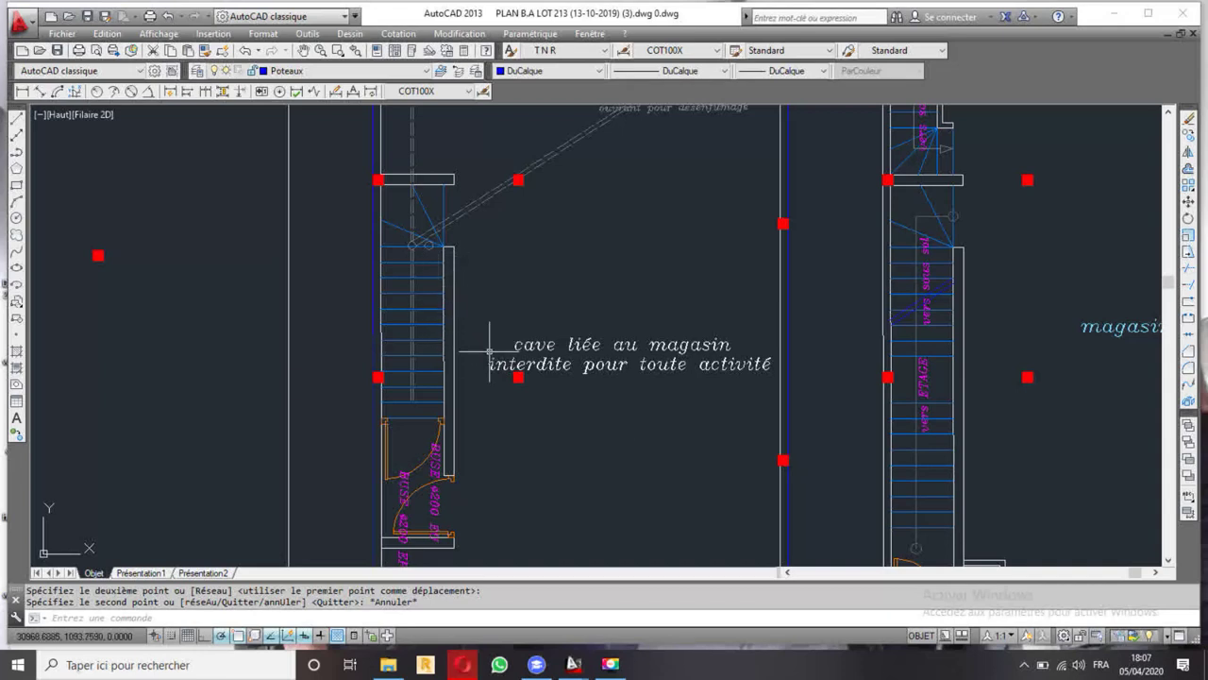
scroll(486, 386, up, 2)
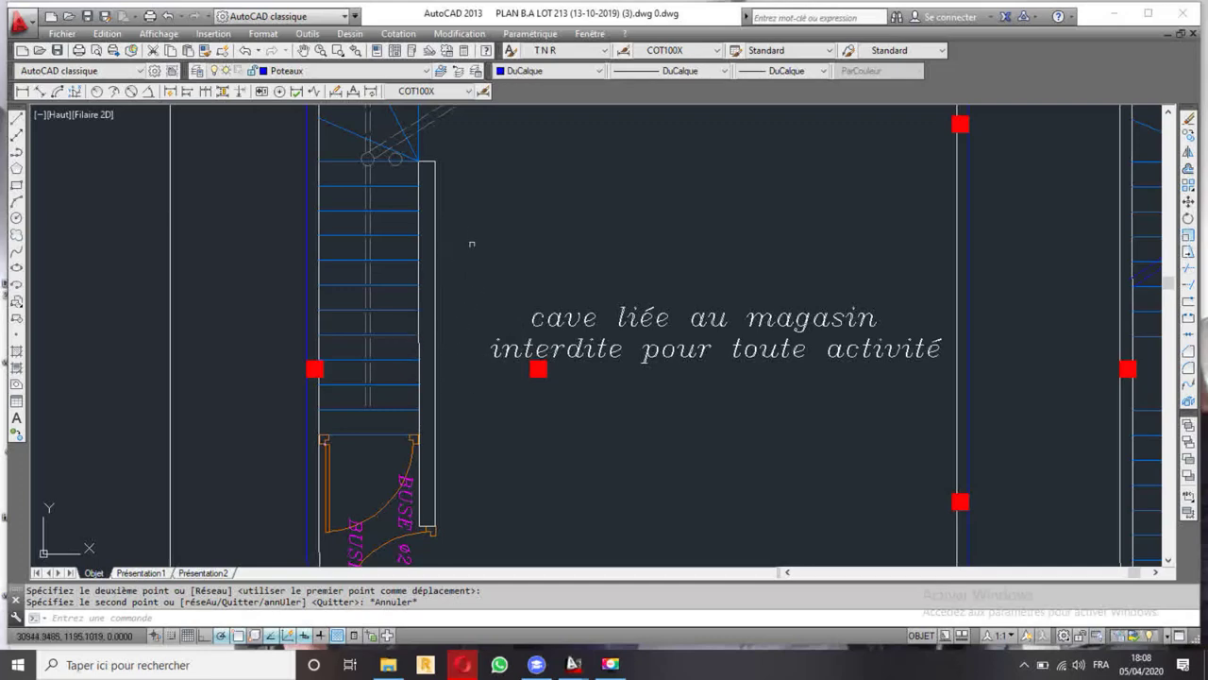
scroll(469, 253, down, 1)
scroll(469, 250, down, 1)
scroll(471, 243, down, 1)
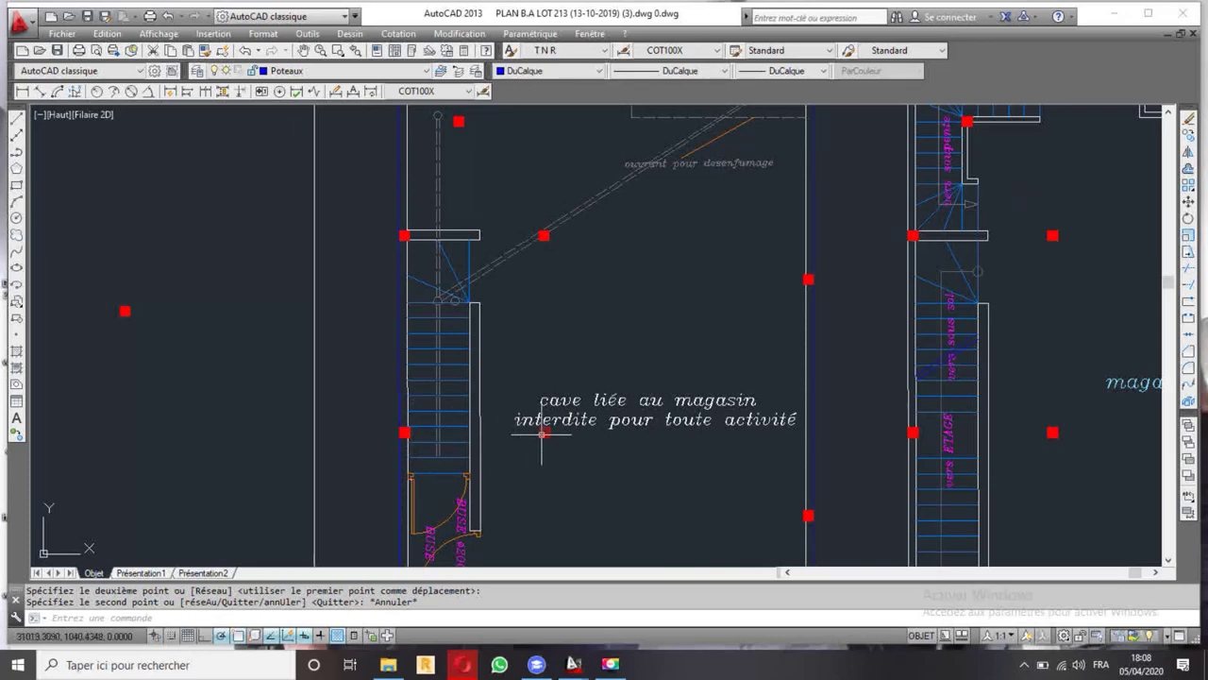
middle_drag(521, 444, 508, 349)
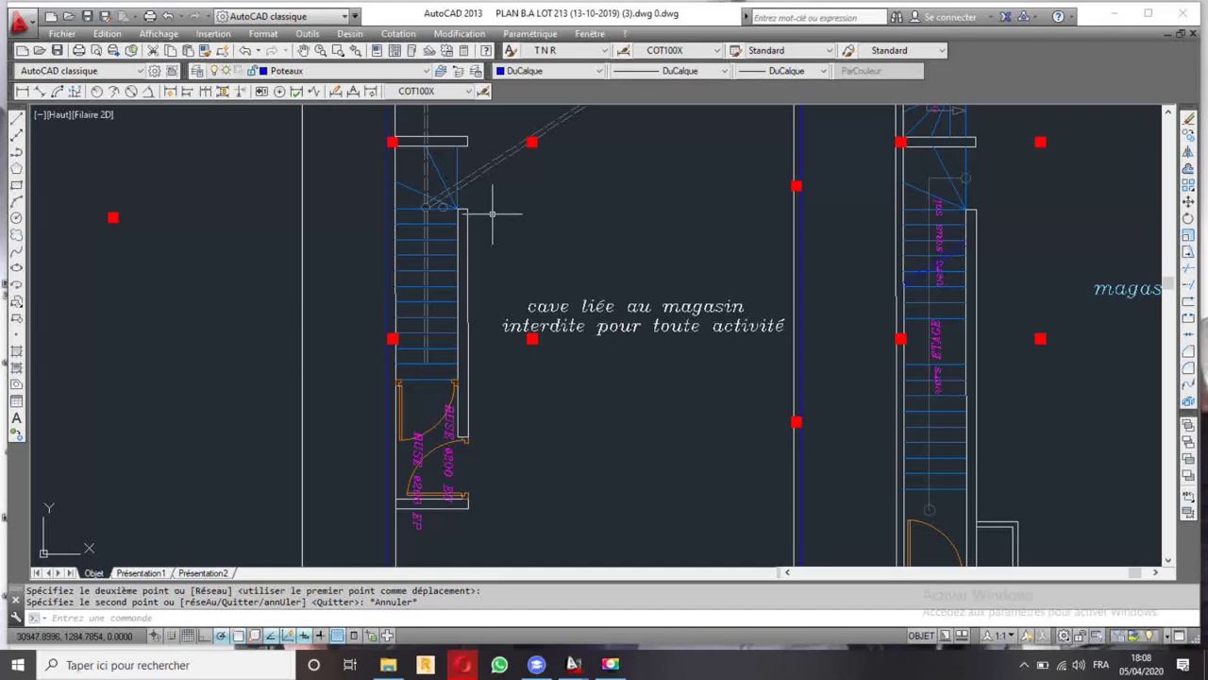
middle_drag(489, 215, 496, 280)
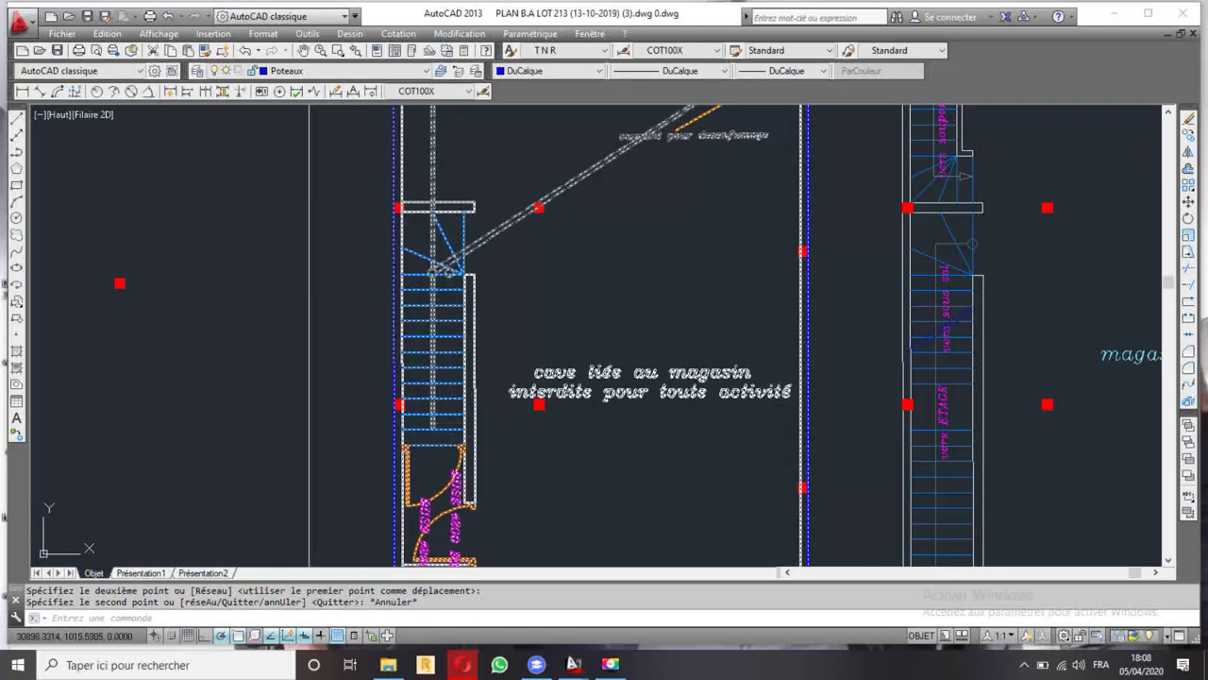
scroll(498, 396, down, 2)
middle_drag(558, 471, 530, 364)
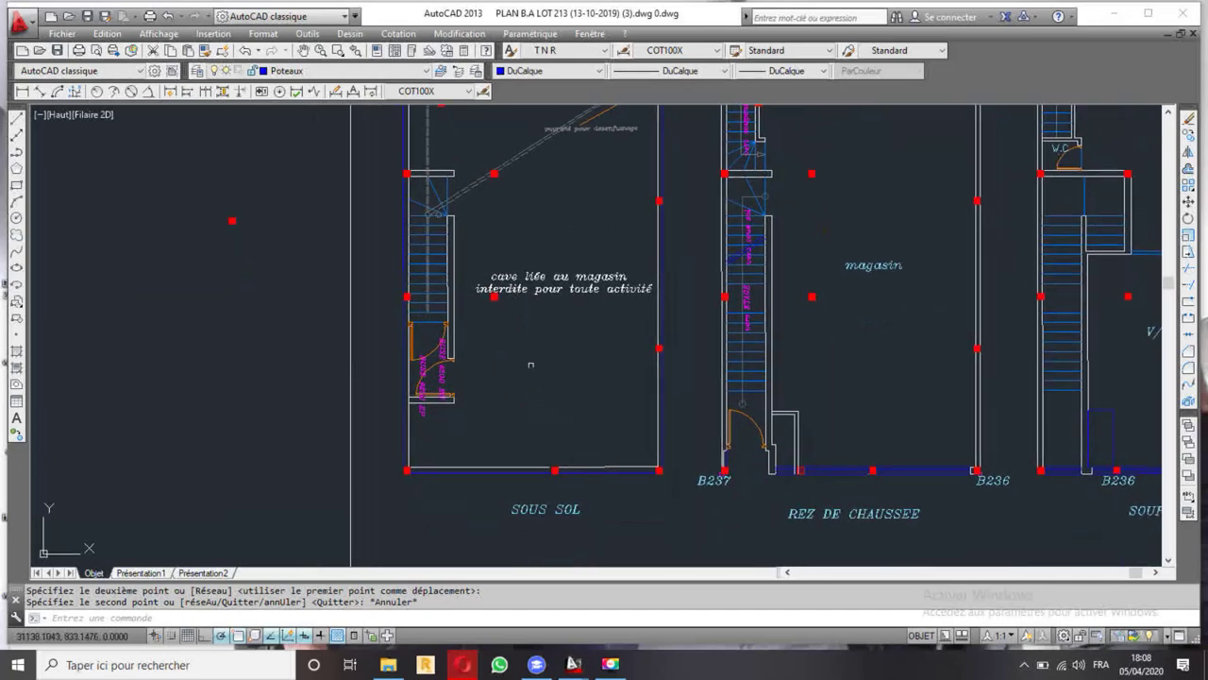
middle_drag(562, 300, 565, 342)
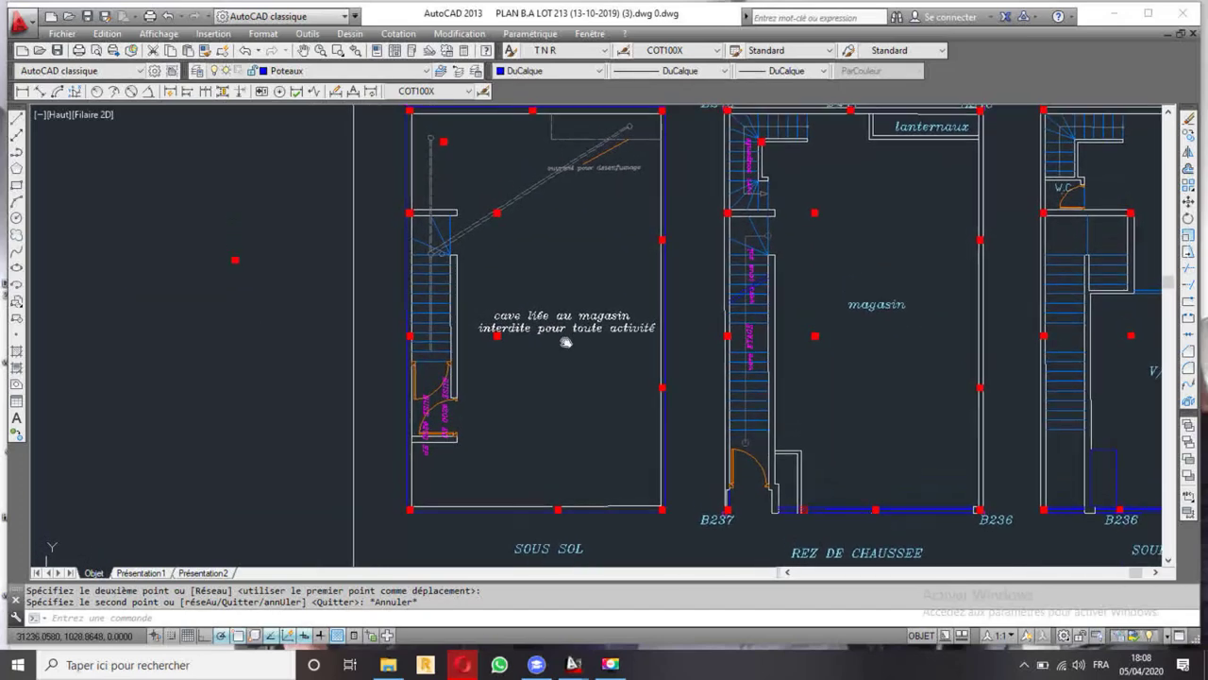
middle_drag(565, 342, 591, 414)
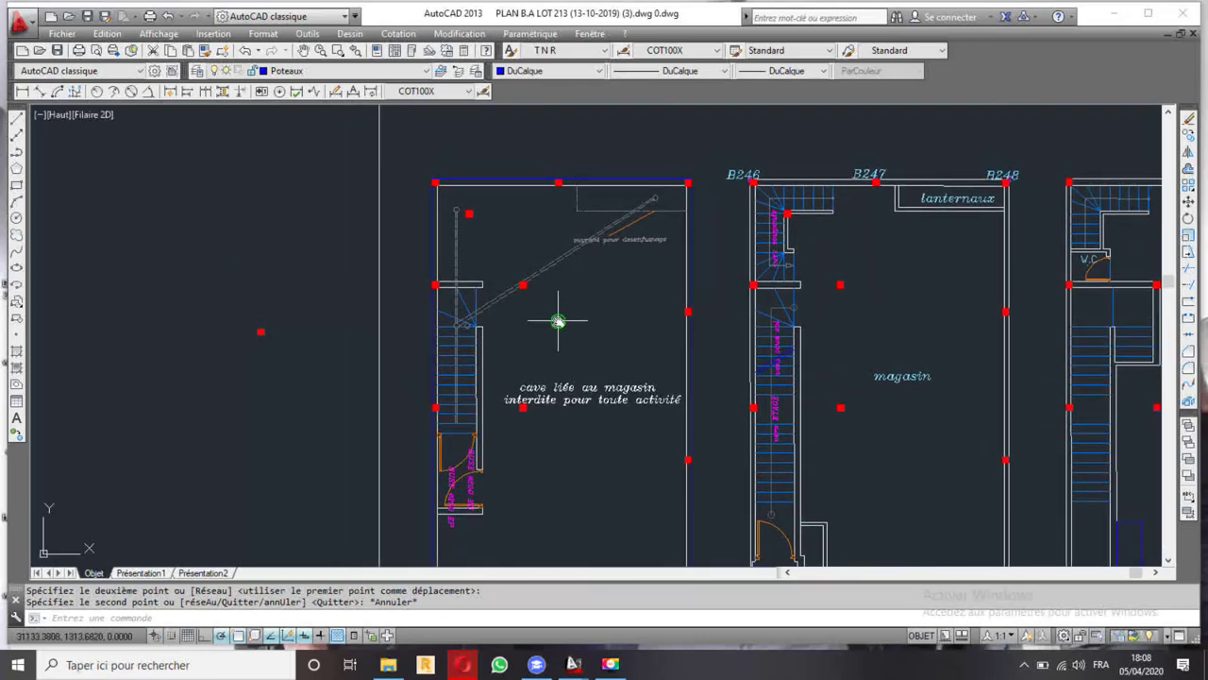
middle_drag(558, 321, 537, 317)
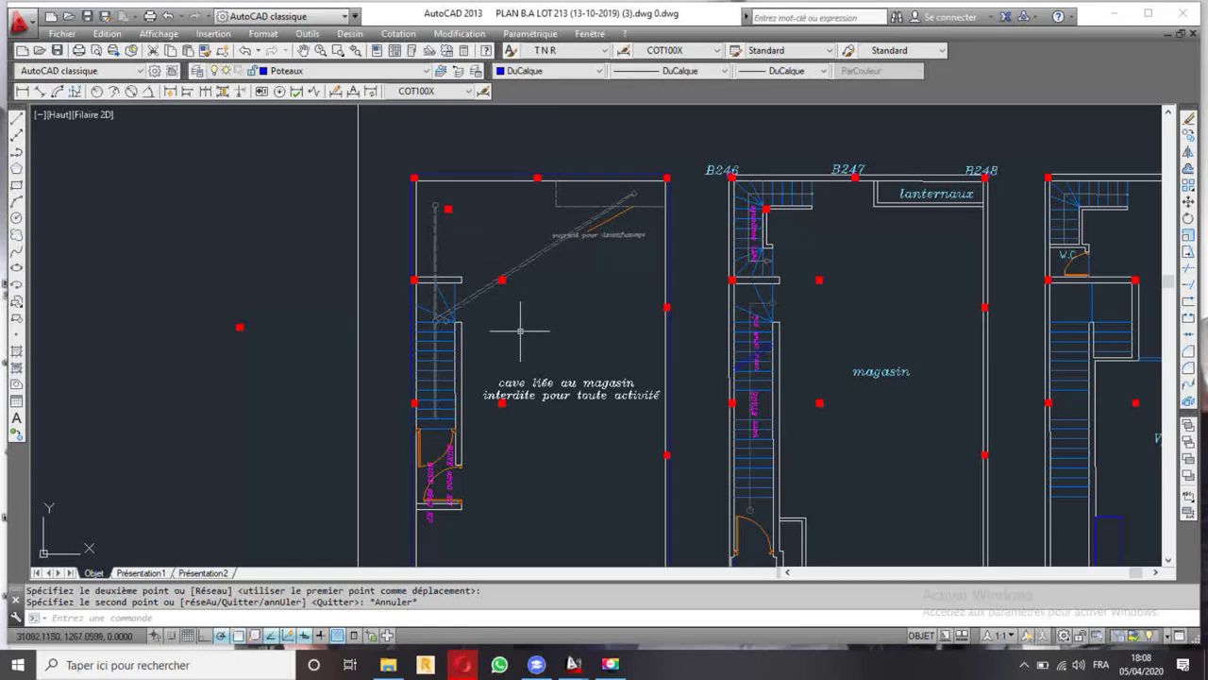
middle_drag(521, 330, 497, 264)
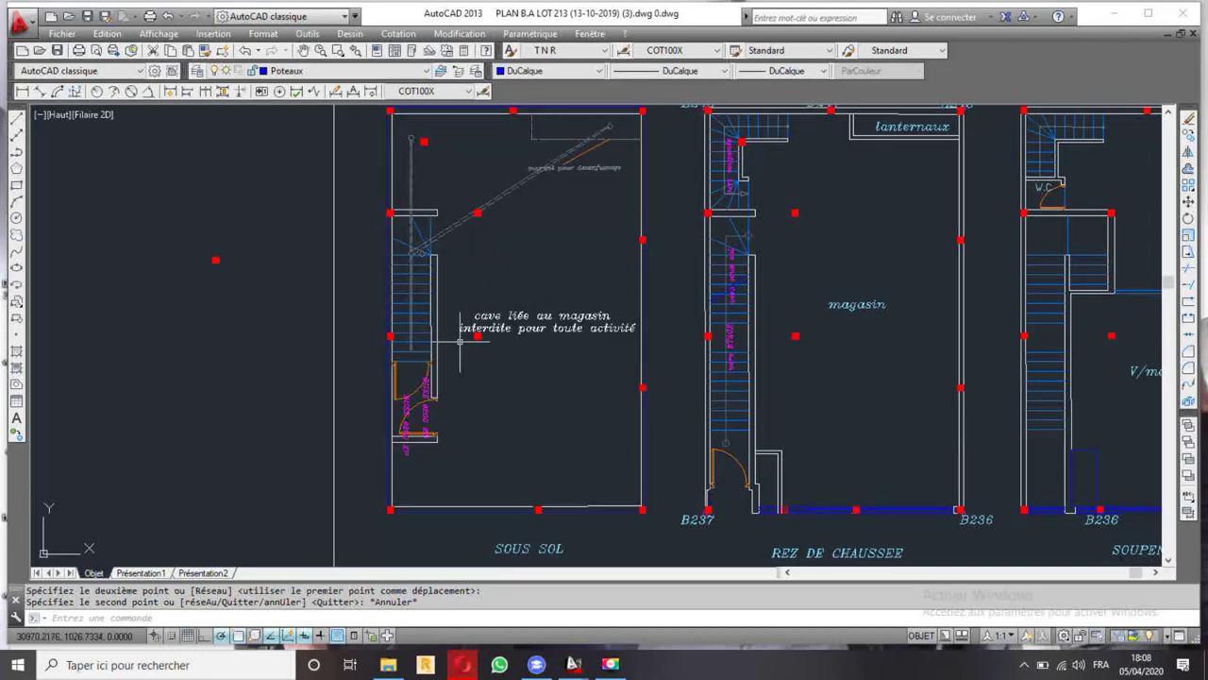
scroll(460, 337, up, 4)
scroll(476, 337, up, 2)
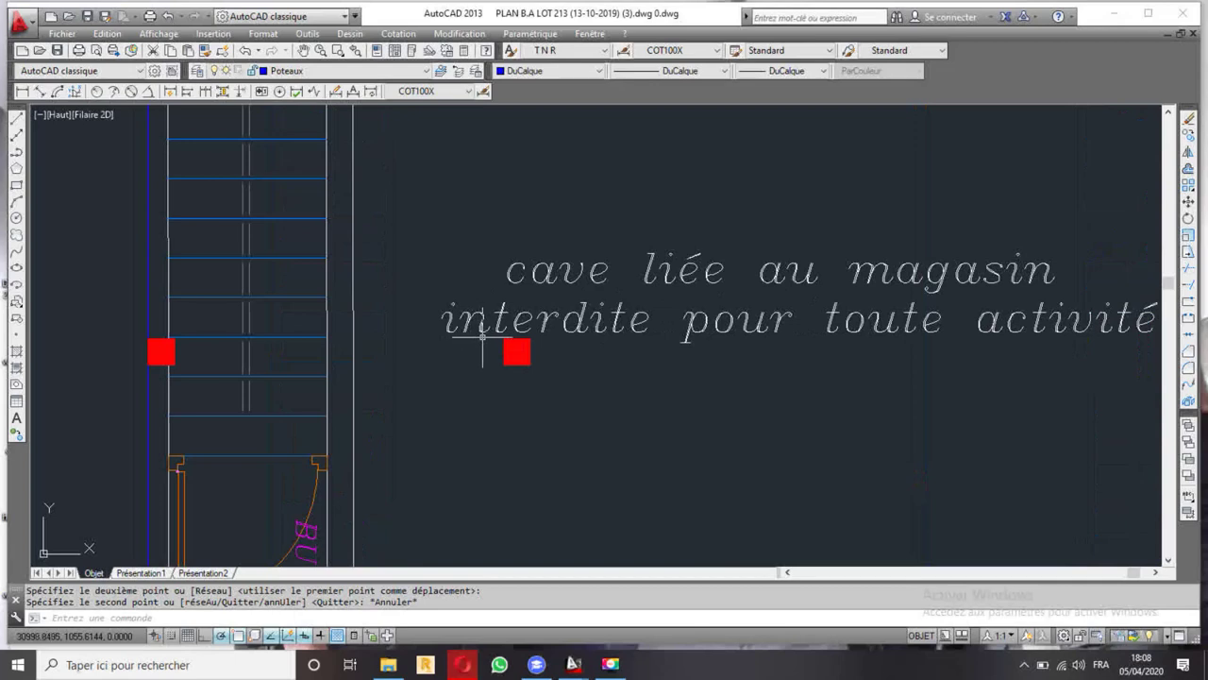
click(516, 352)
- Copy the column below the cave text against the SOUS SOL stair's right wall
click(563, 374)
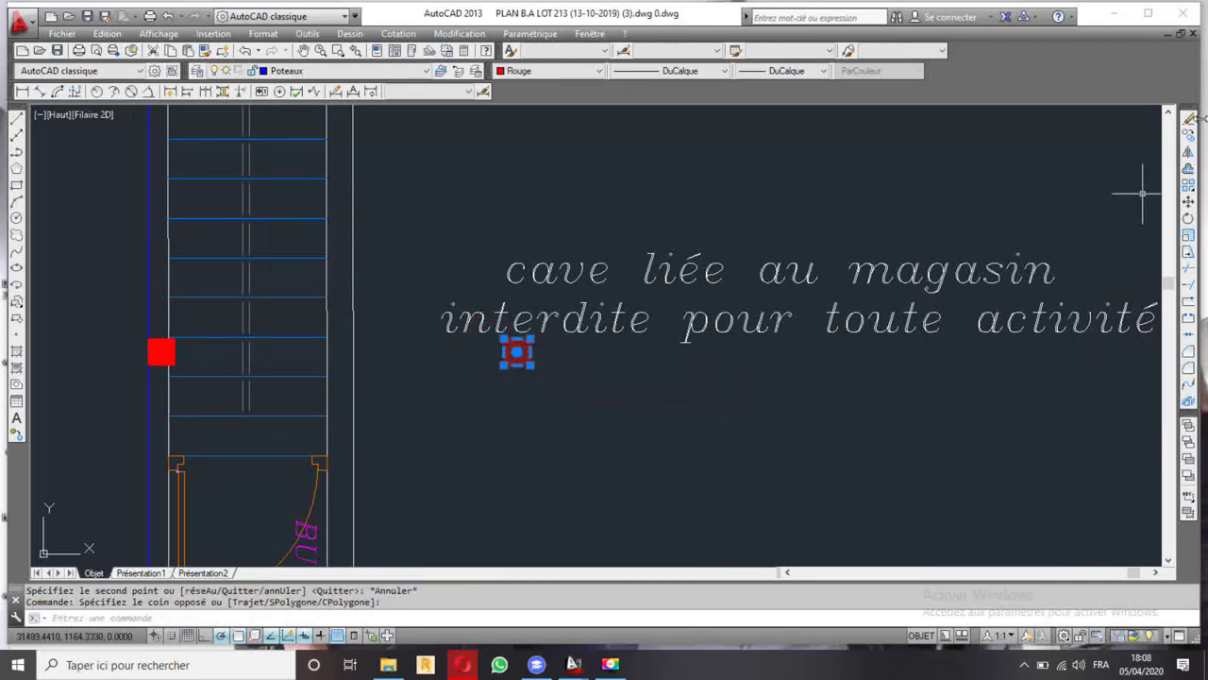
click(1188, 134)
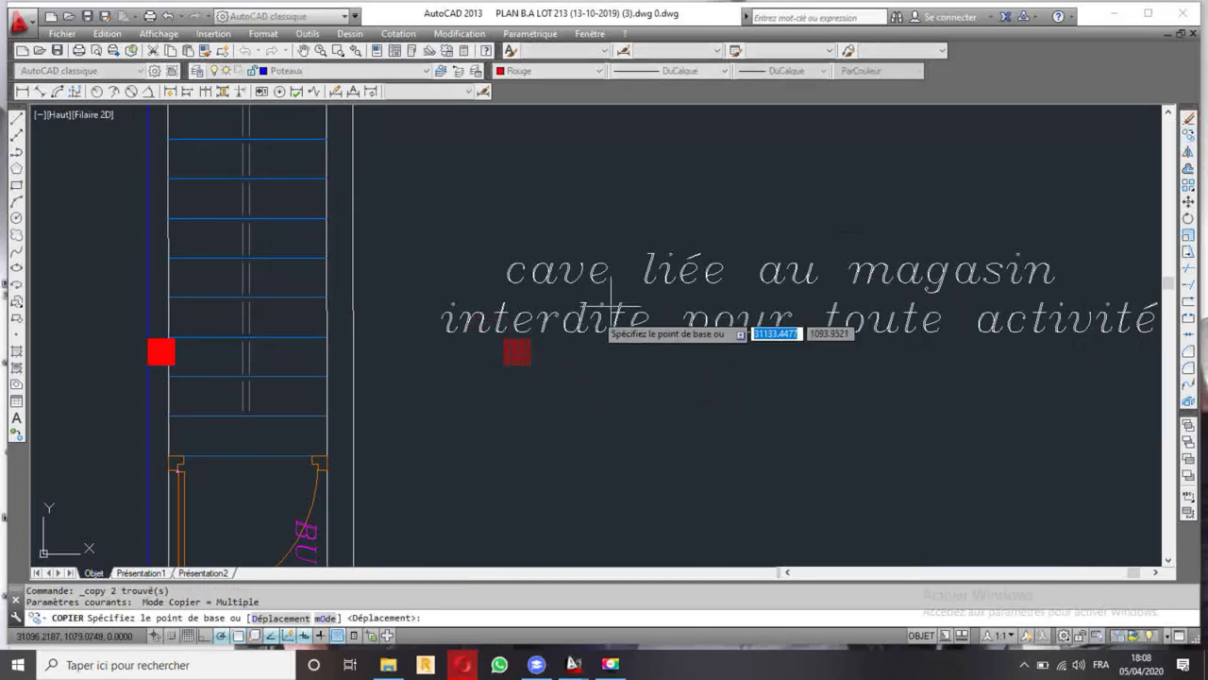
click(503, 338)
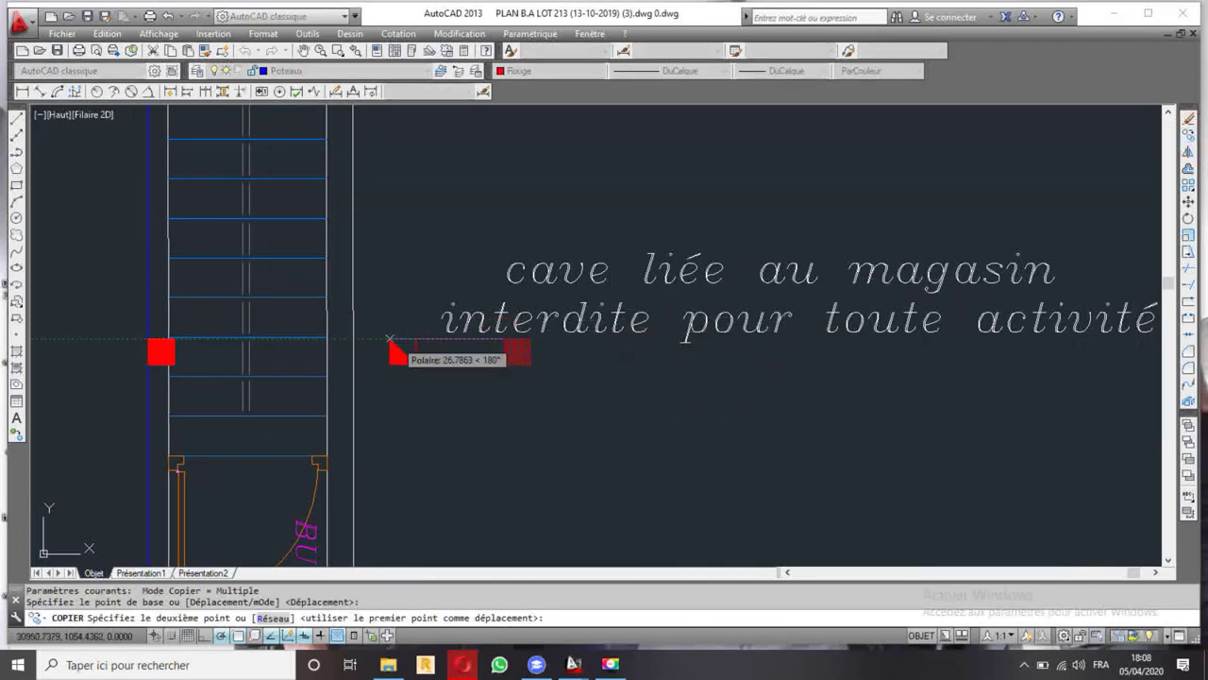
click(326, 338)
scroll(434, 269, down, 5)
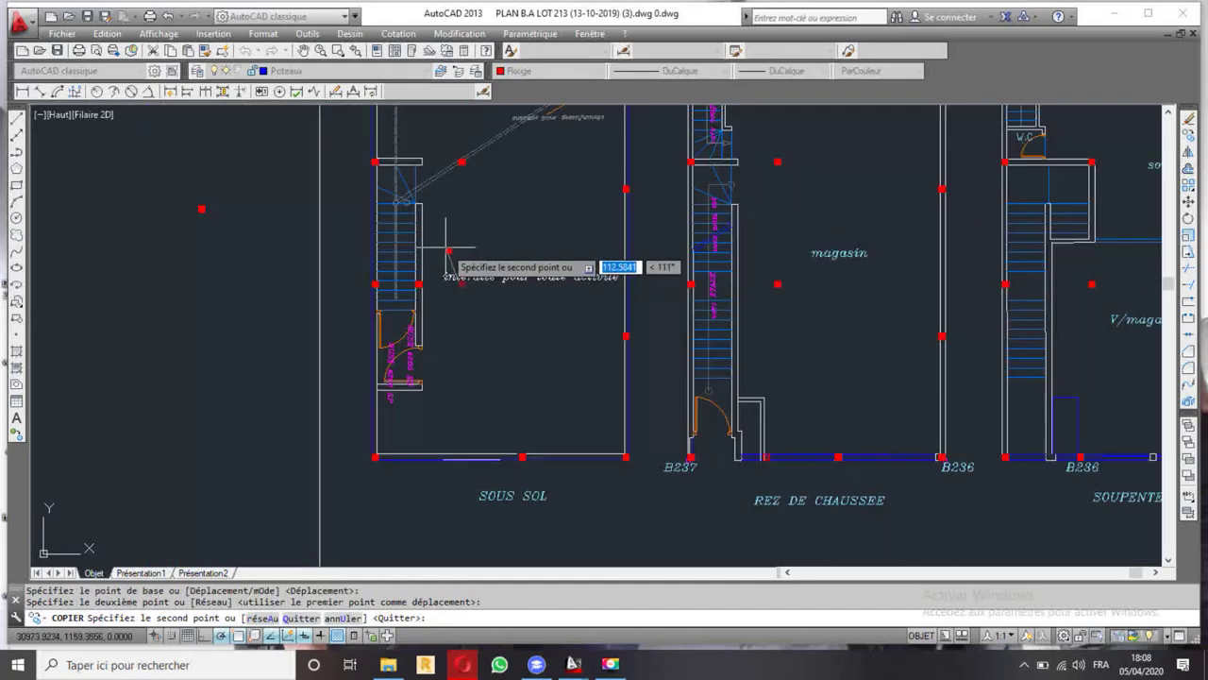
key(Escape)
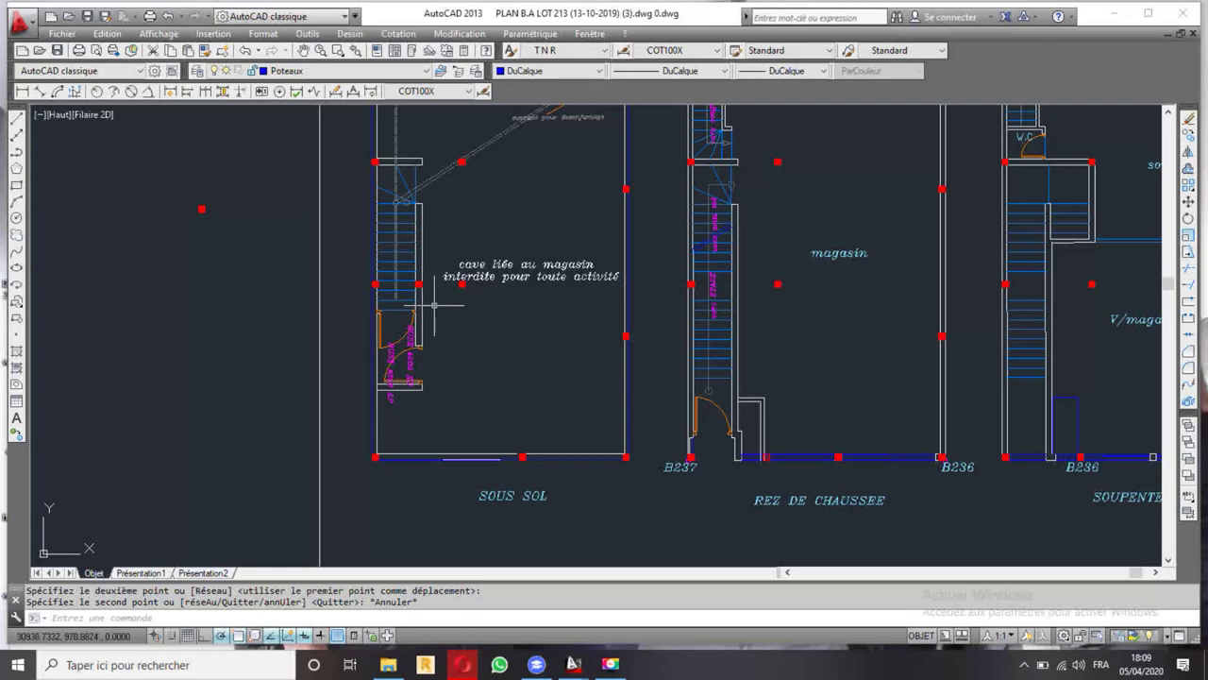
- Pan over the basement stair to check the new column
scroll(424, 281, up, 4)
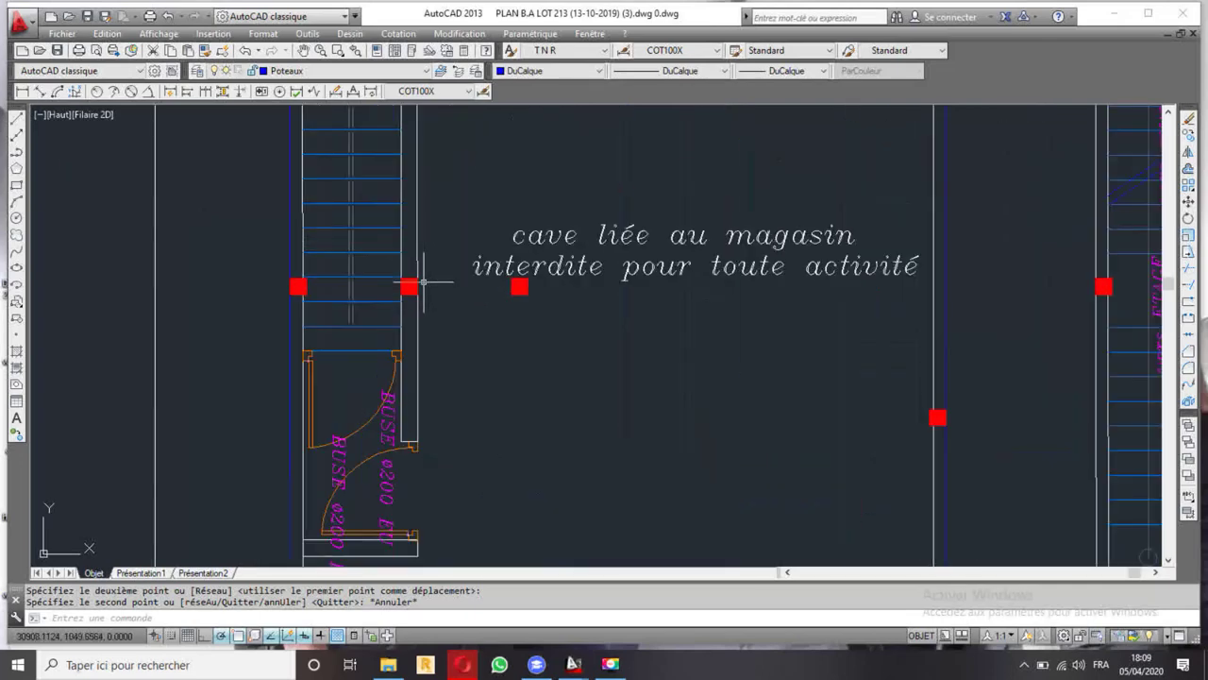
scroll(424, 280, down, 4)
scroll(453, 237, up, 1)
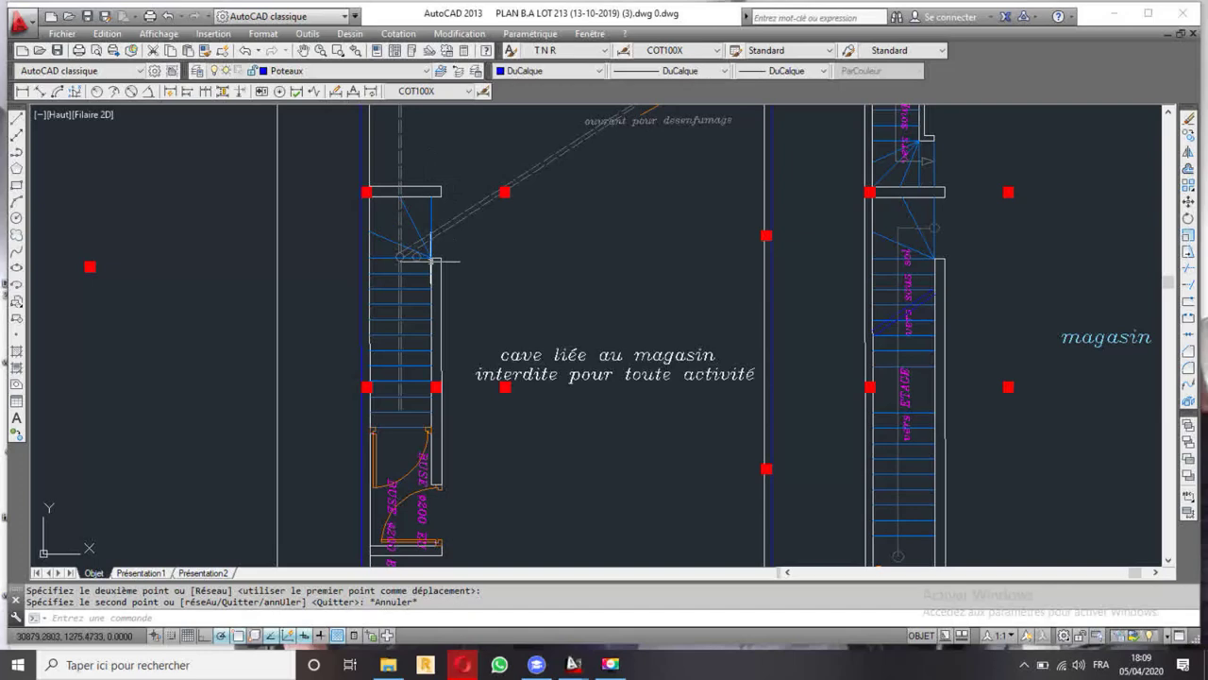
middle_drag(445, 450, 433, 356)
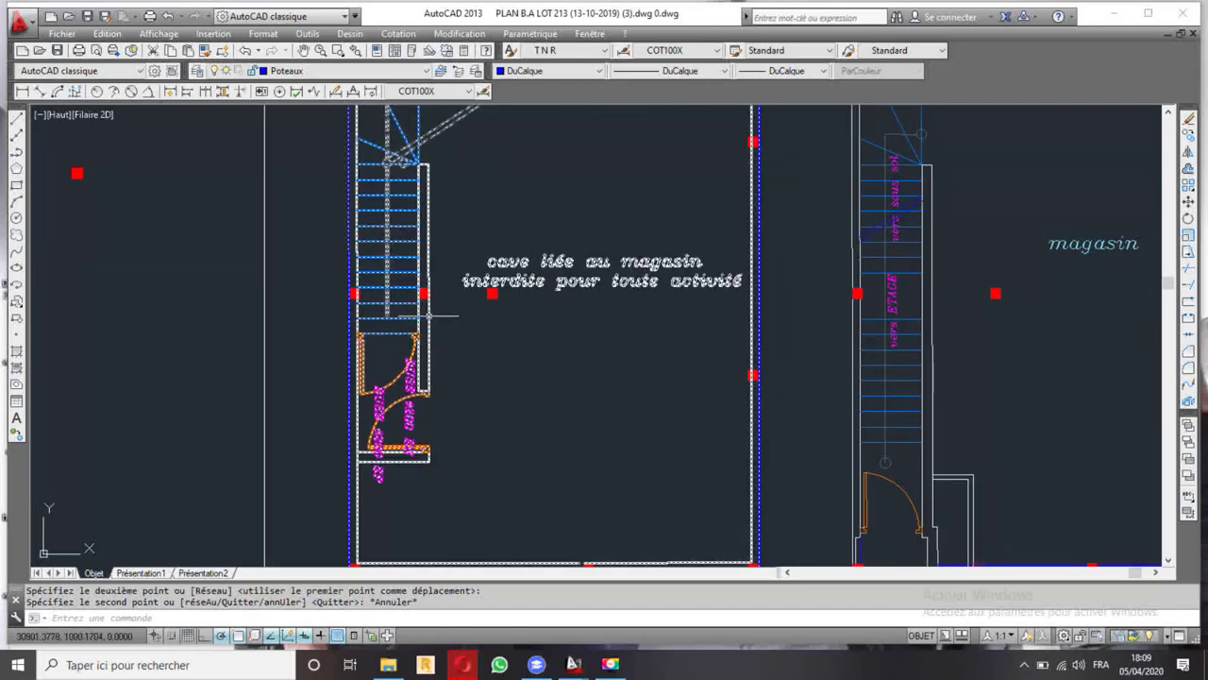
middle_drag(449, 177, 449, 257)
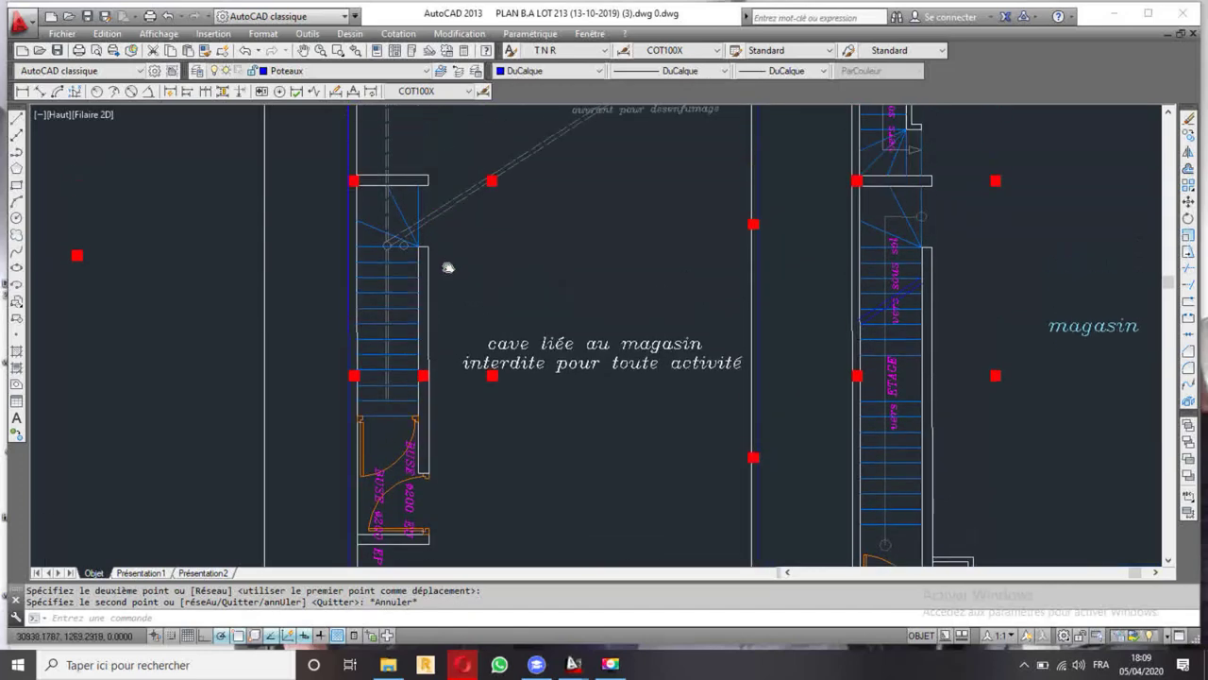
scroll(395, 254, down, 4)
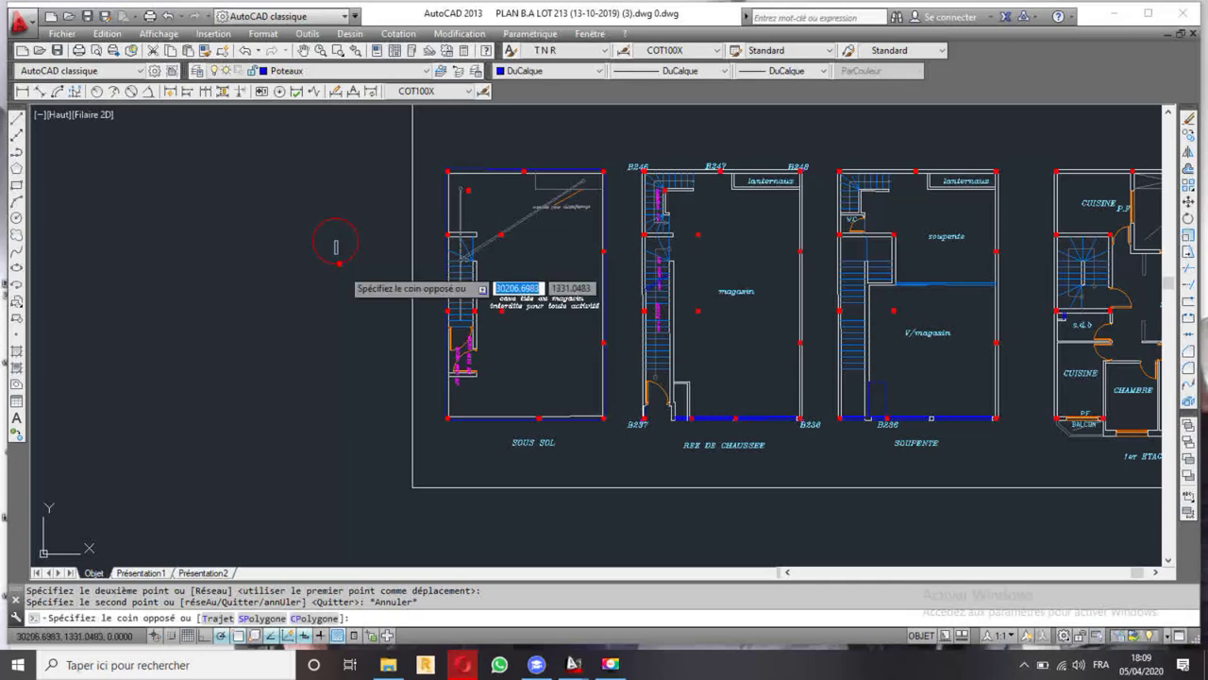
- Erase the two stray red column points beside the cave note
click(340, 265)
key(Delete)
middle_drag(578, 326, 439, 331)
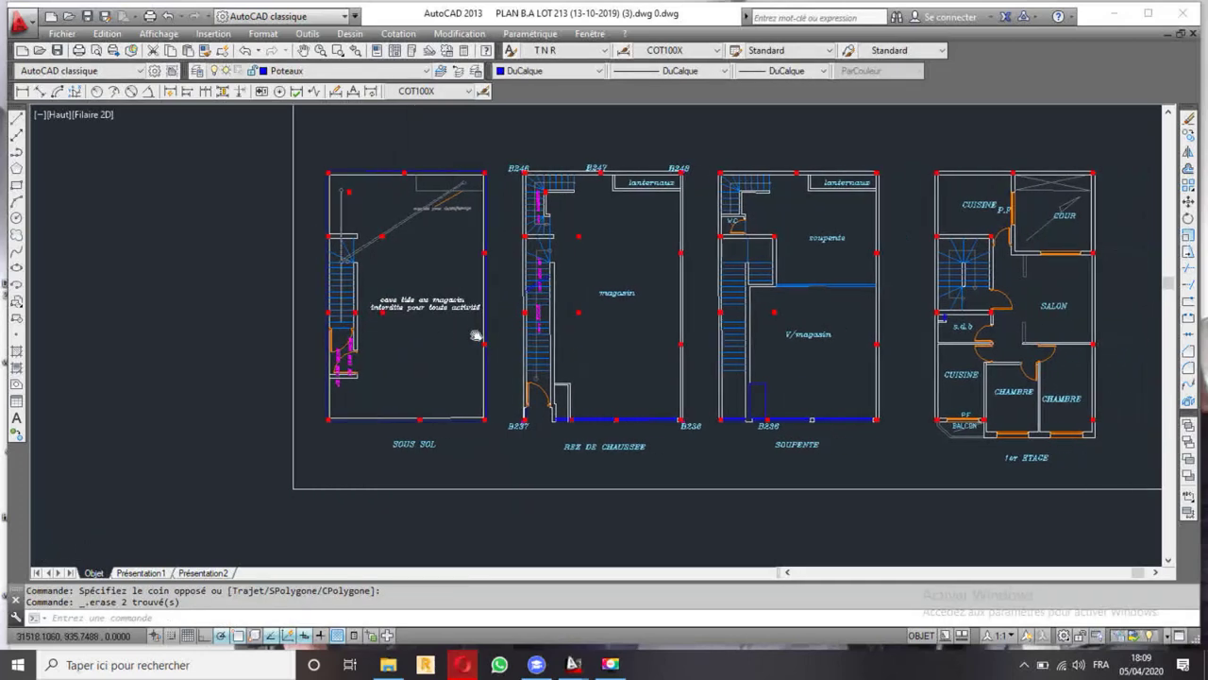
scroll(439, 312, down, 3)
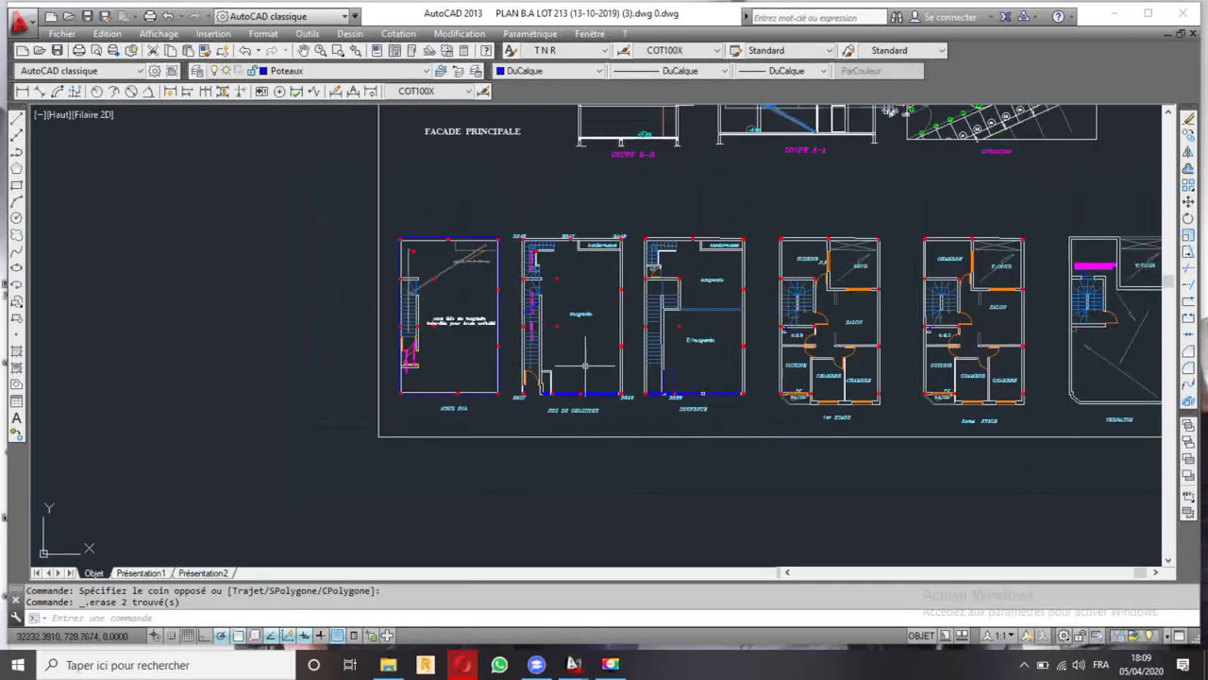
- Pan right to centre the upper-floor plans and begin selecting the second-floor plan
middle_drag(754, 359, 567, 336)
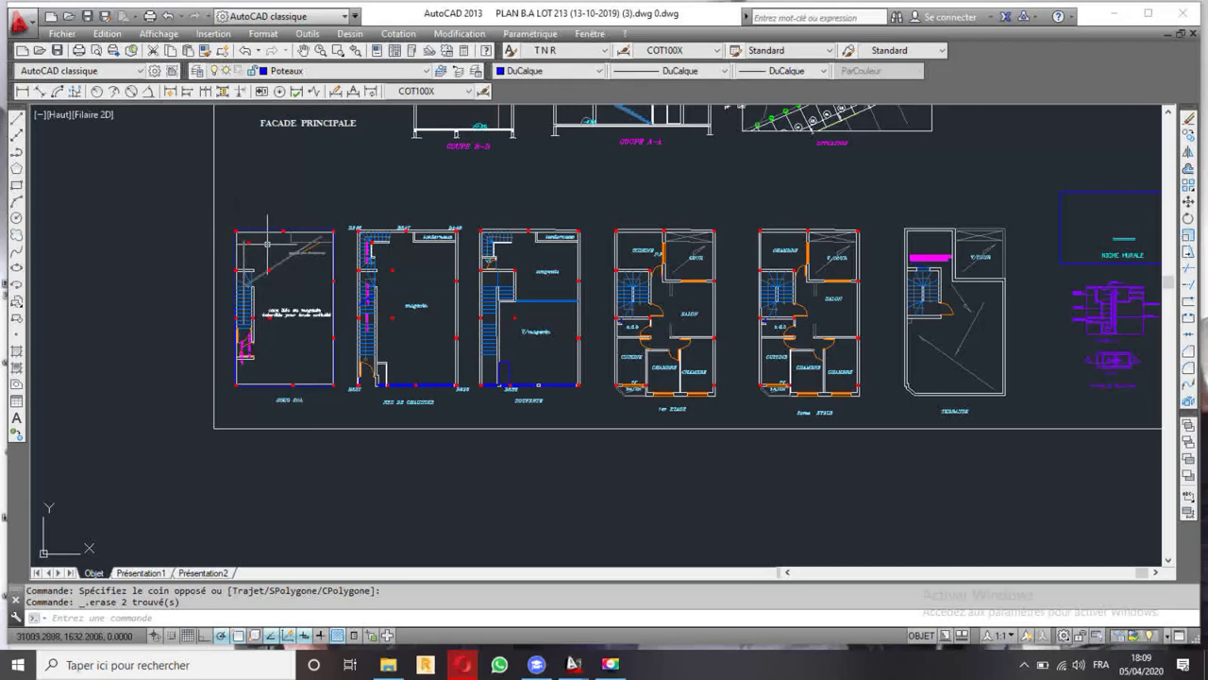
middle_drag(858, 349, 476, 340)
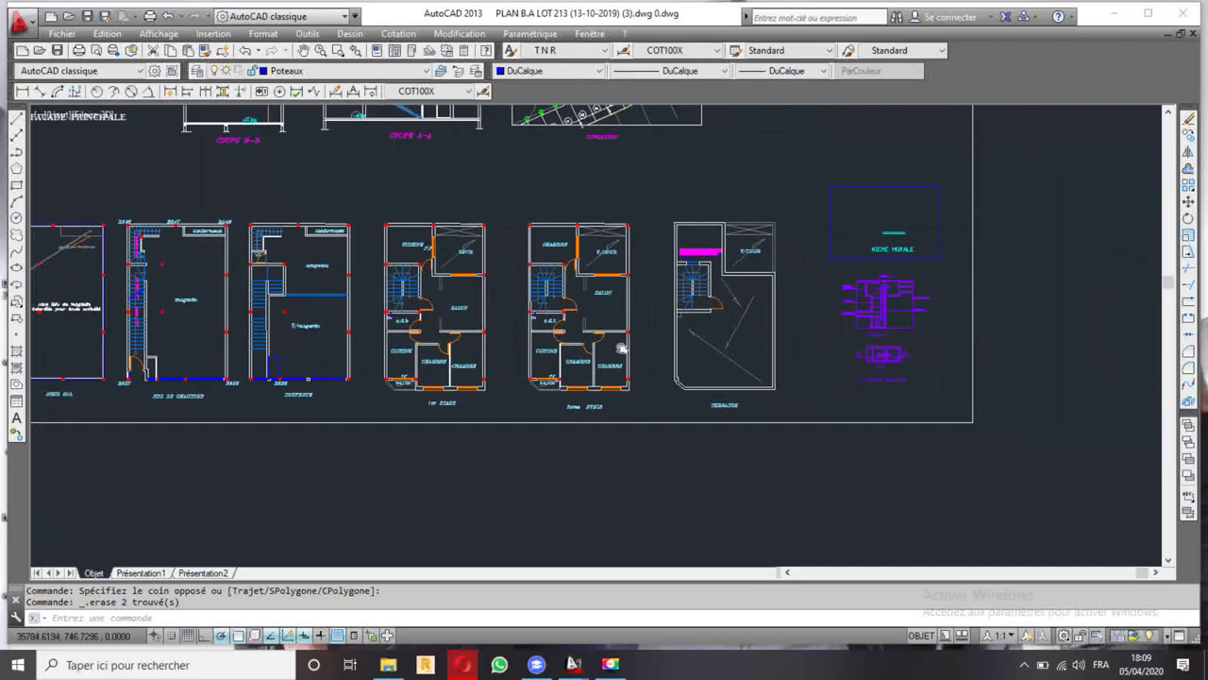
click(373, 226)
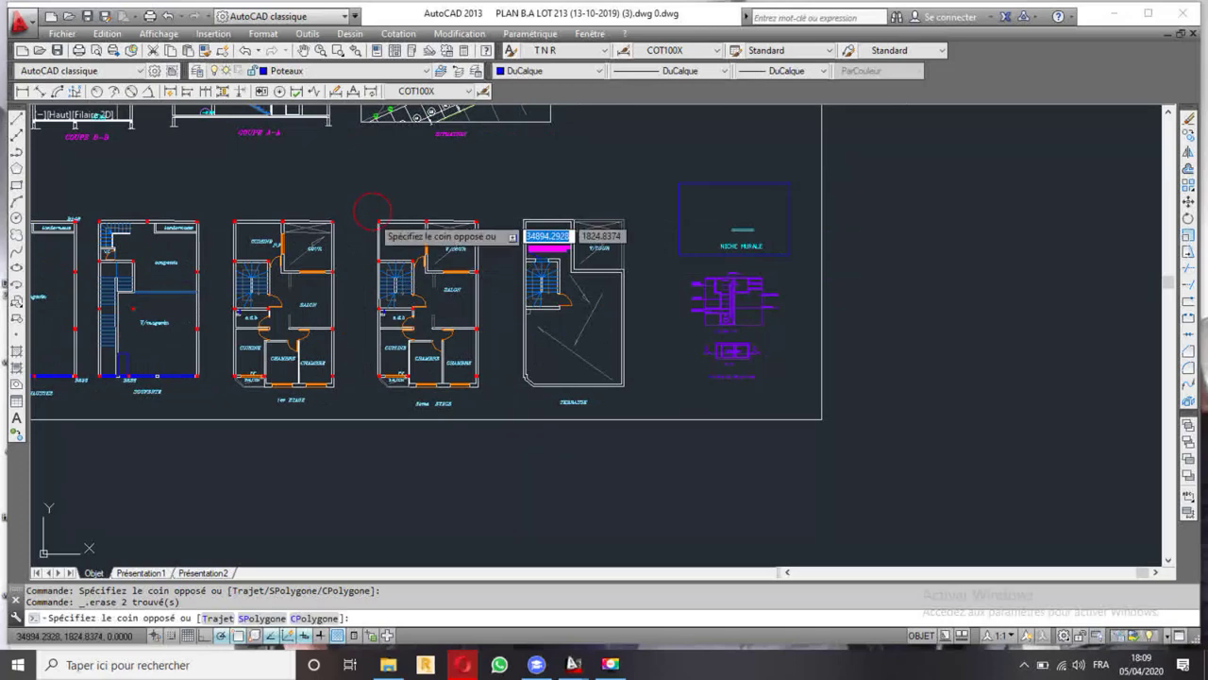
- Copy the second-floor plan's red column points into the empty area below the drawings
click(497, 390)
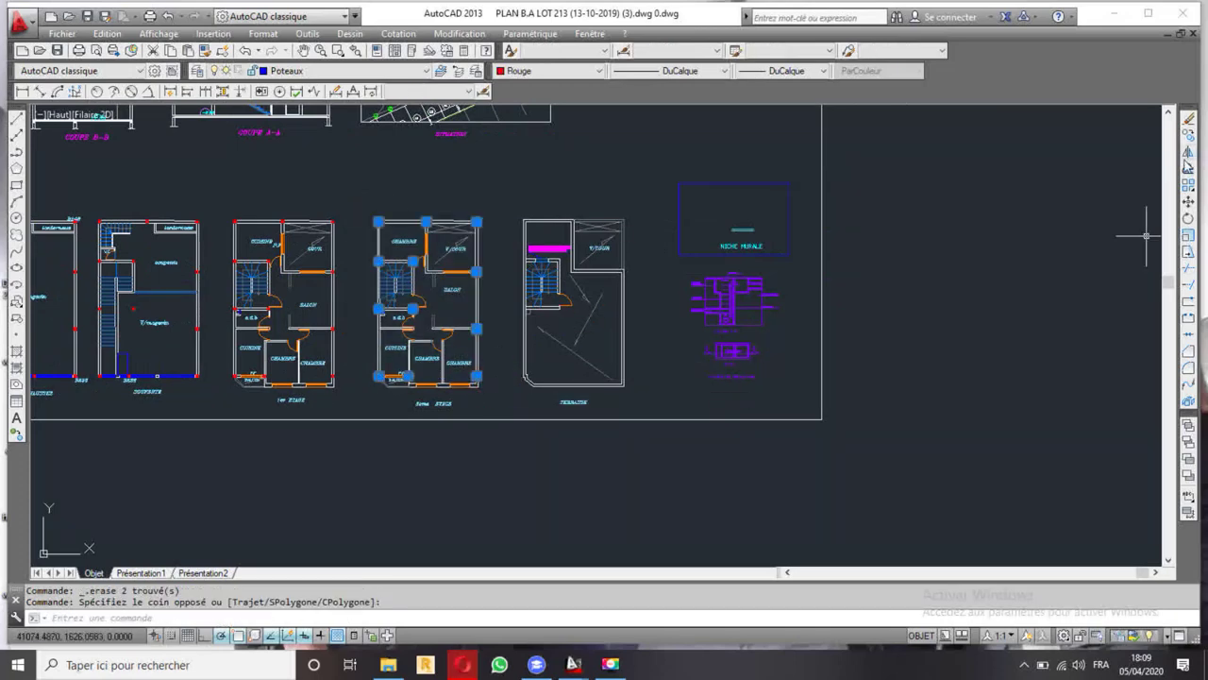
click(1189, 134)
click(476, 272)
middle_drag(631, 503, 614, 337)
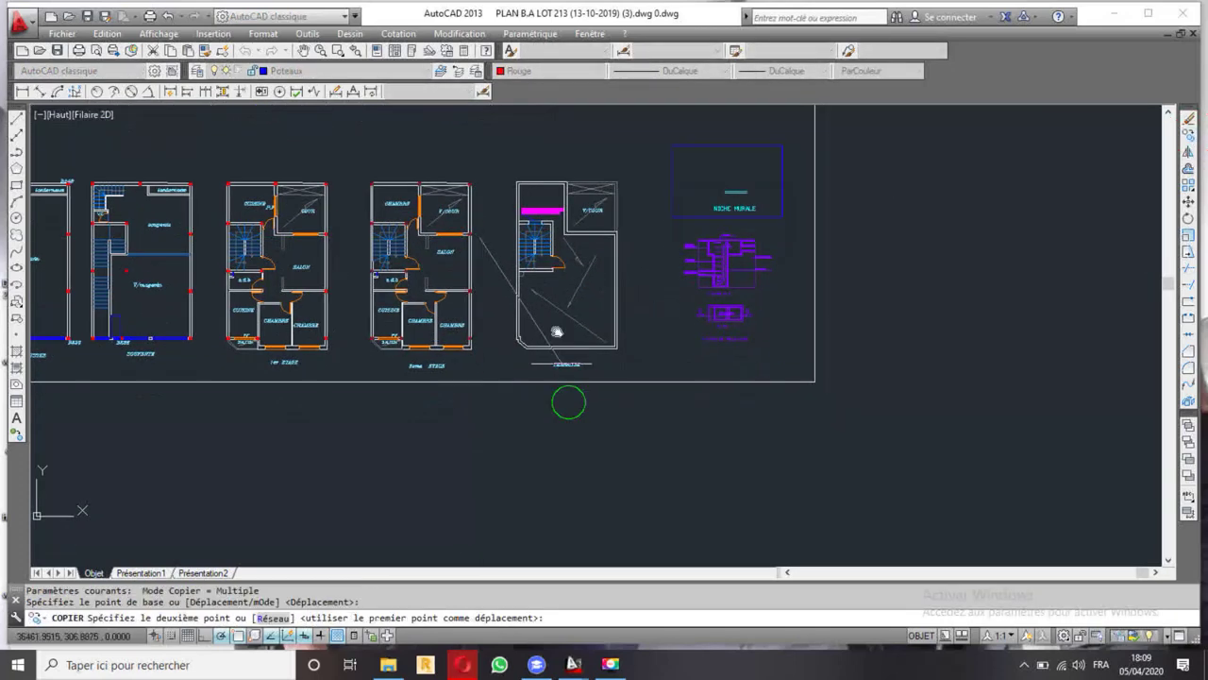
click(623, 351)
key(Escape)
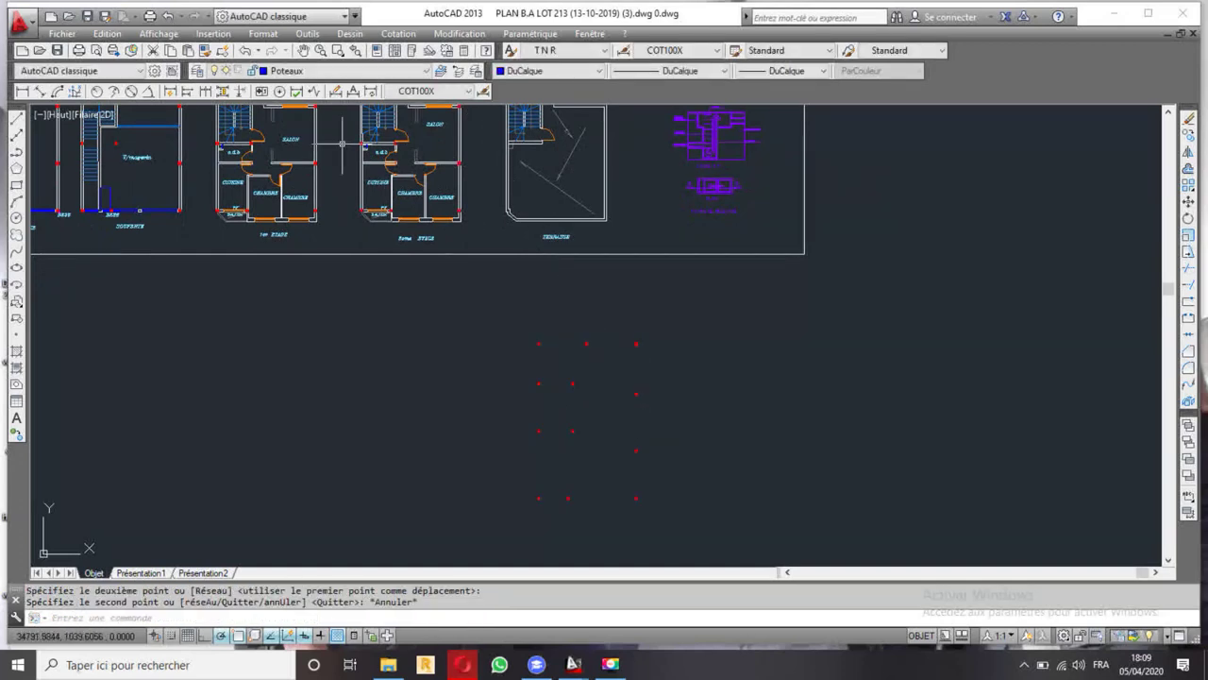
click(328, 73)
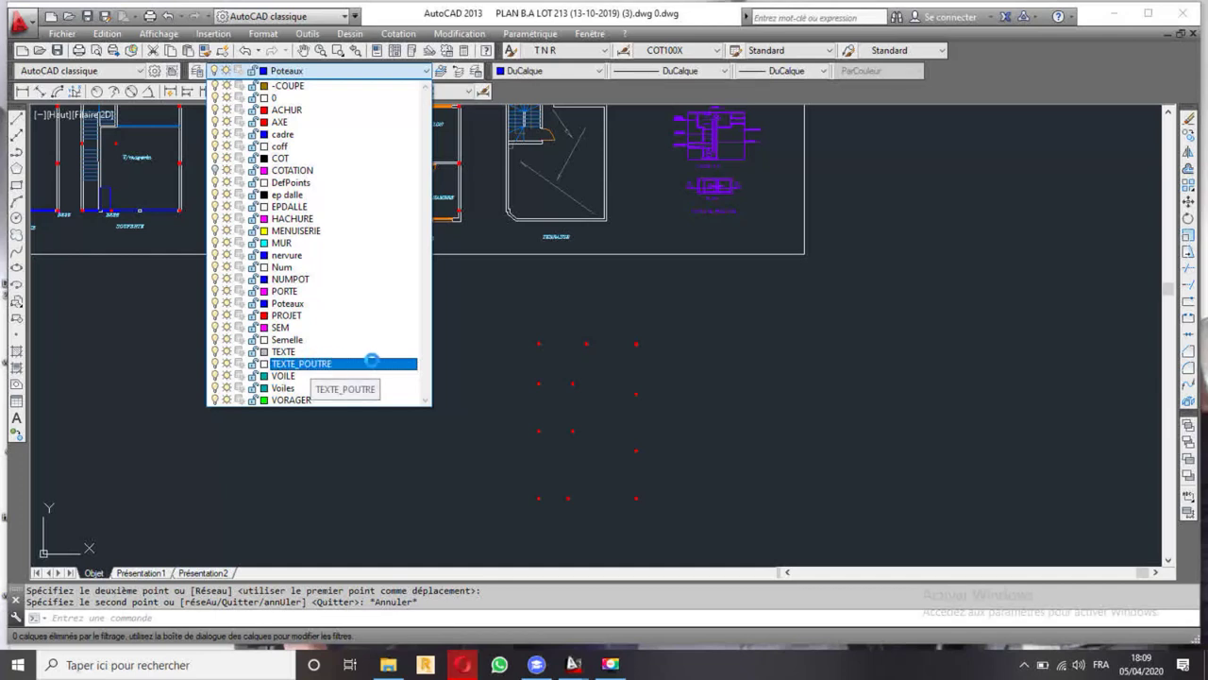
- Make coff the current layer and draw the top line between the top-left and top-right columns
click(283, 146)
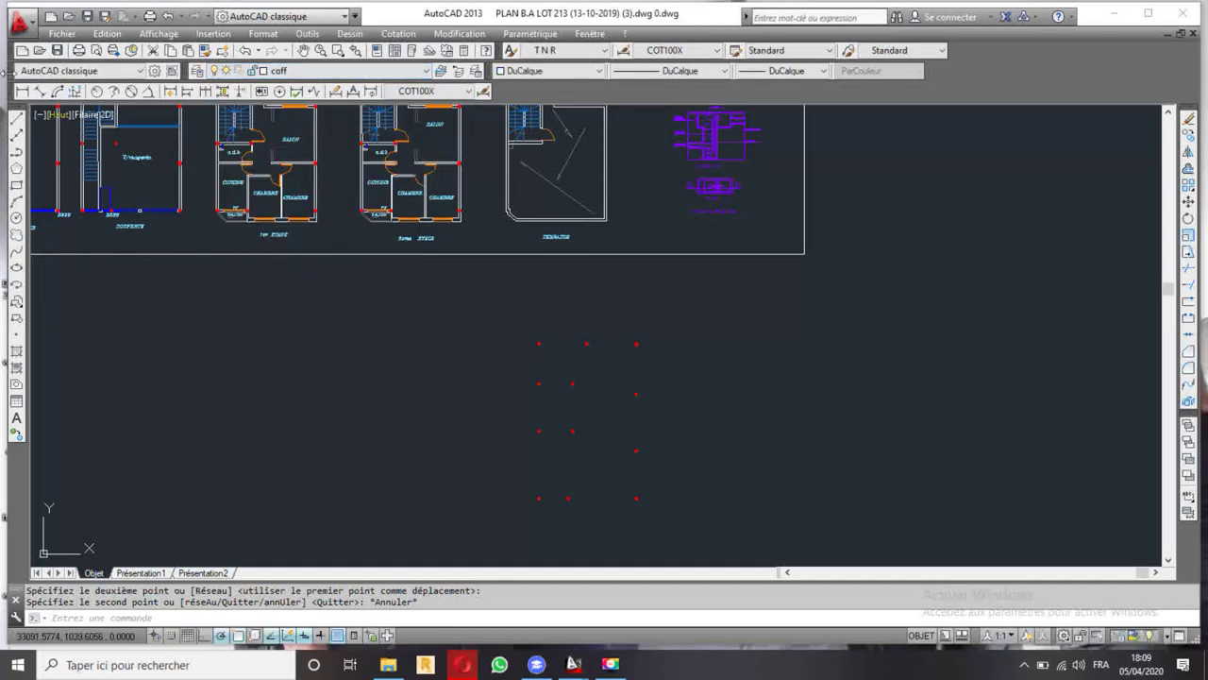
click(16, 123)
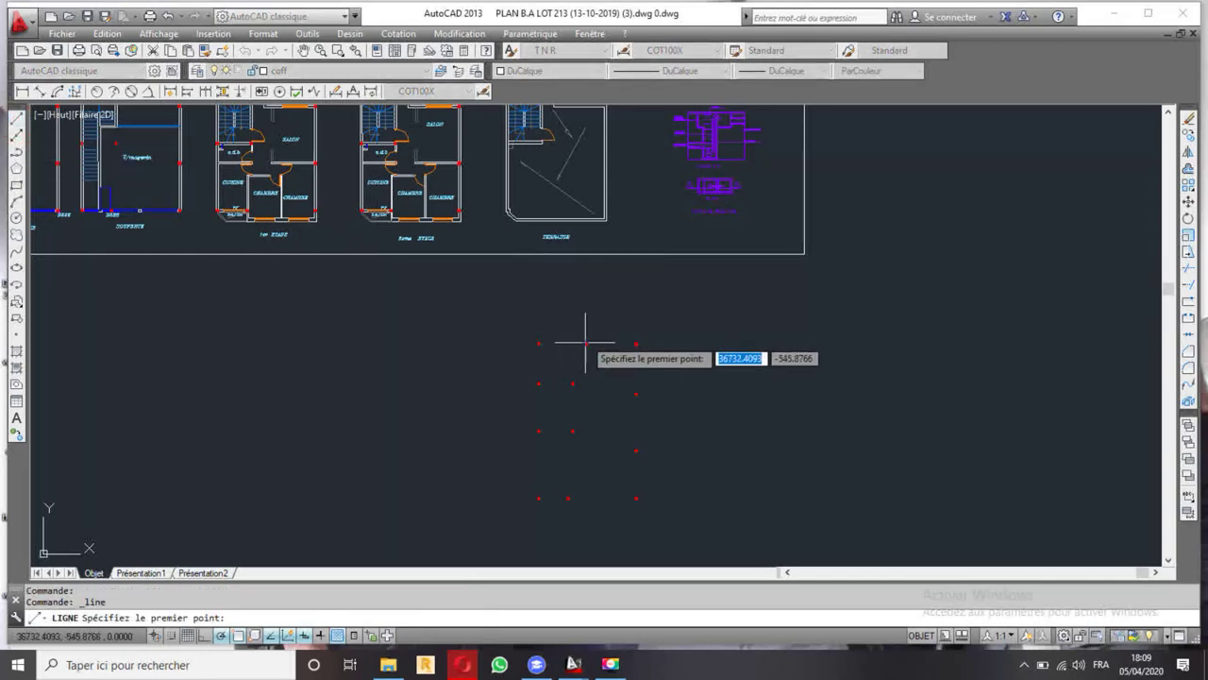
scroll(535, 329, up, 5)
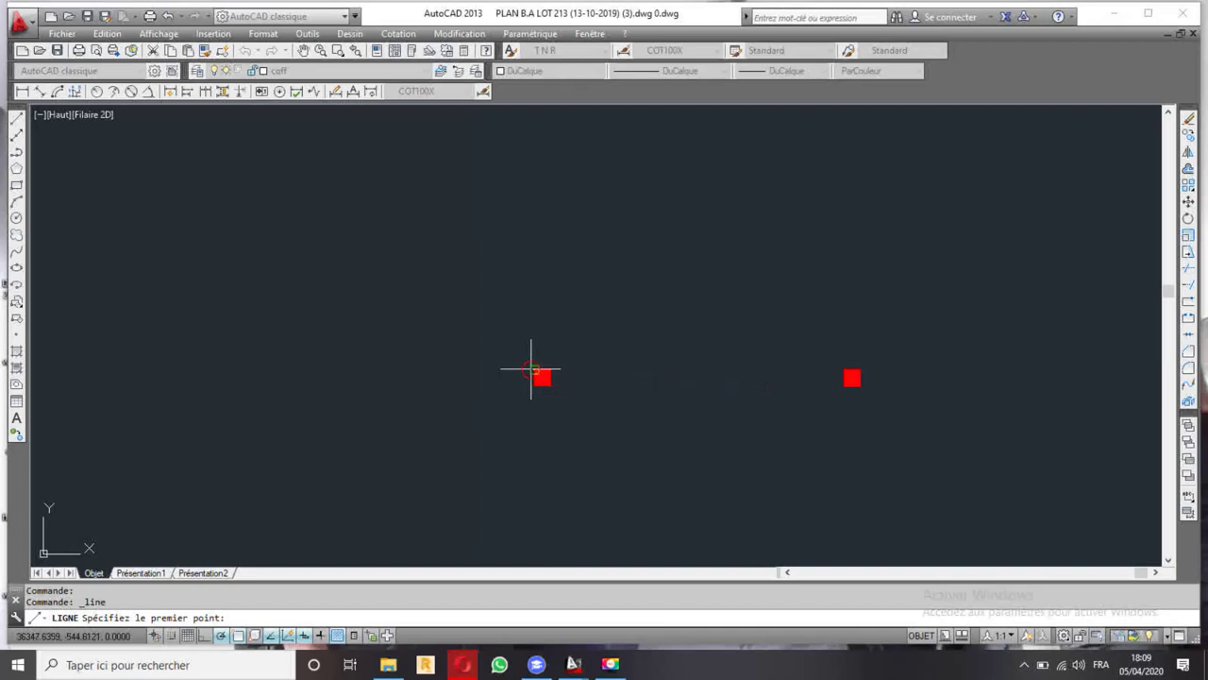
click(538, 376)
scroll(270, 189, down, 2)
scroll(275, 193, down, 2)
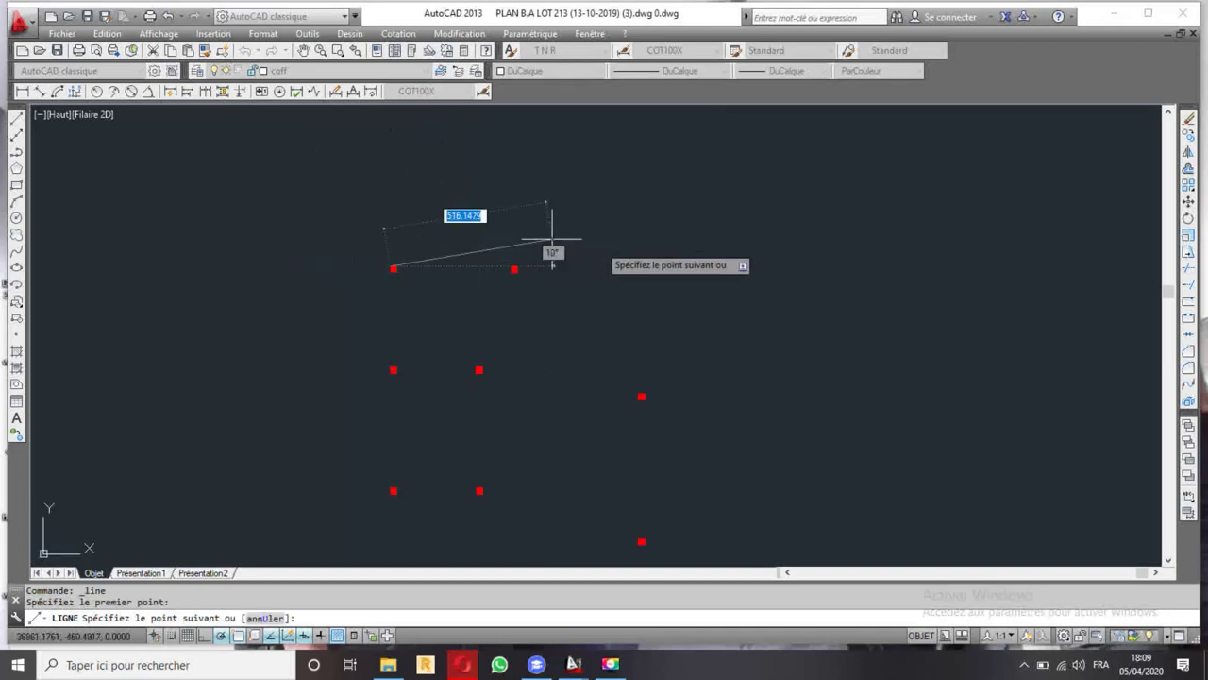
scroll(604, 245, up, 4)
scroll(676, 276, up, 2)
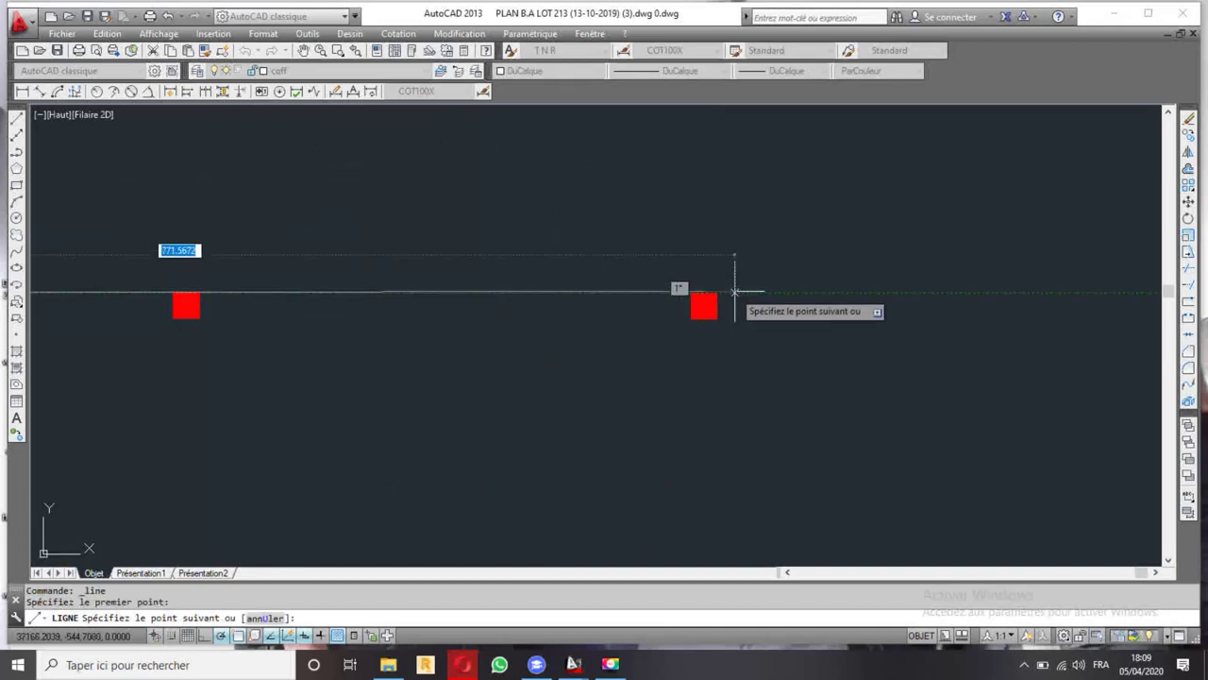
click(718, 293)
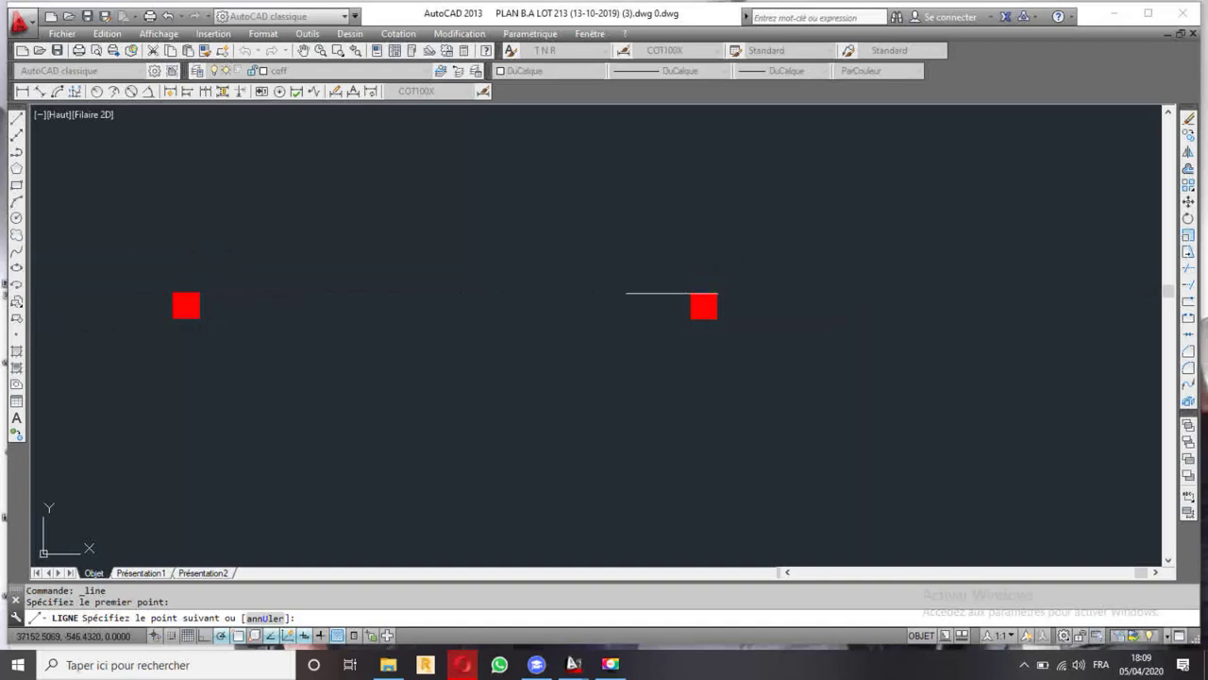
key(Escape)
scroll(684, 254, down, 5)
middle_drag(640, 387, 539, 296)
- With L, draw the outline's left edge from the top-left to the bottom-left column
text(l)
key(Return)
scroll(515, 149, up, 5)
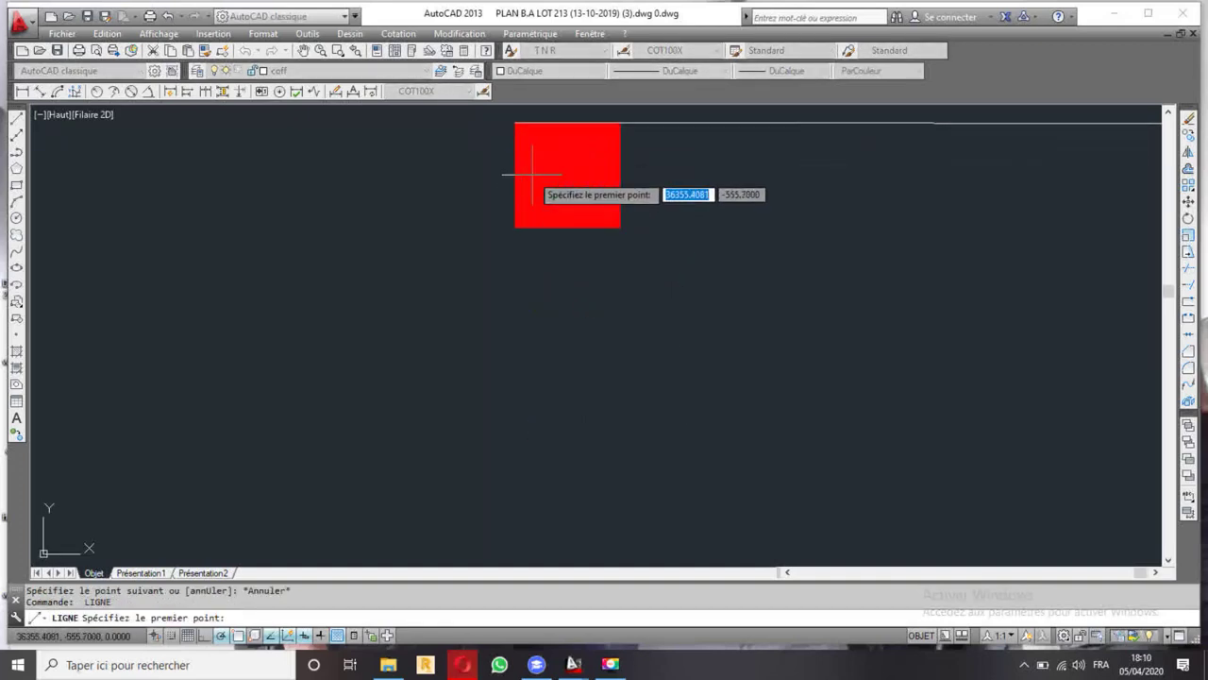
click(514, 122)
scroll(514, 122, down, 5)
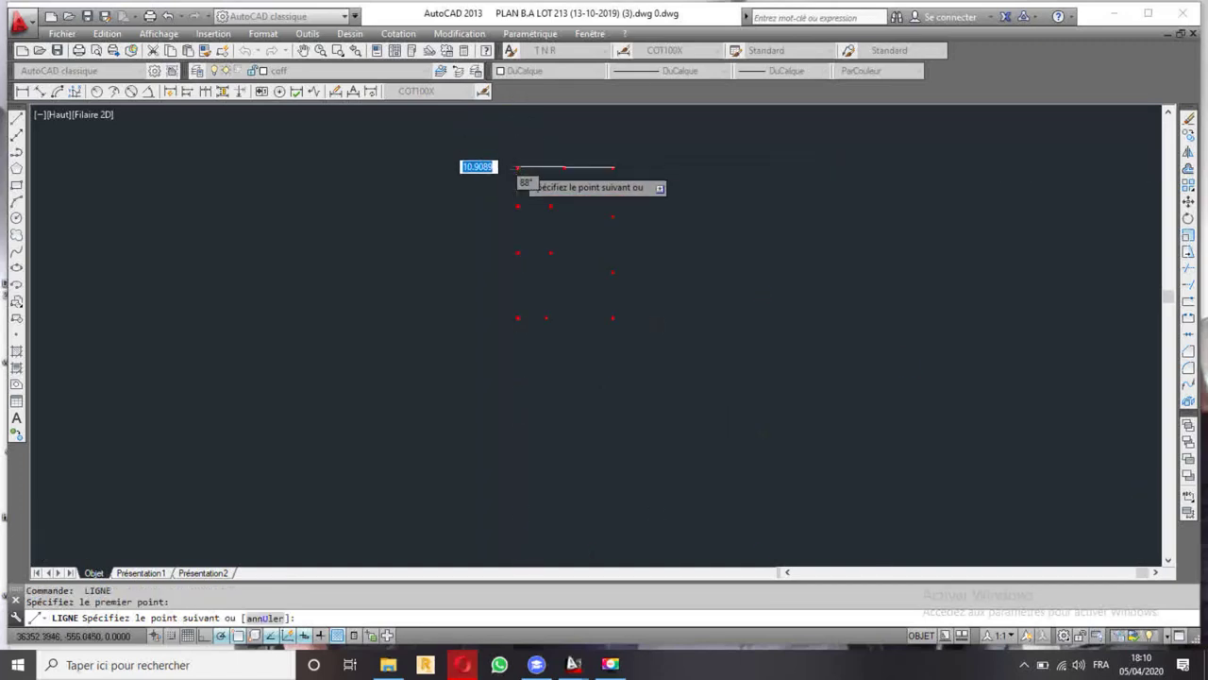
scroll(500, 318, up, 2)
scroll(500, 318, up, 2)
scroll(519, 307, up, 2)
scroll(525, 298, up, 2)
scroll(538, 302, up, 2)
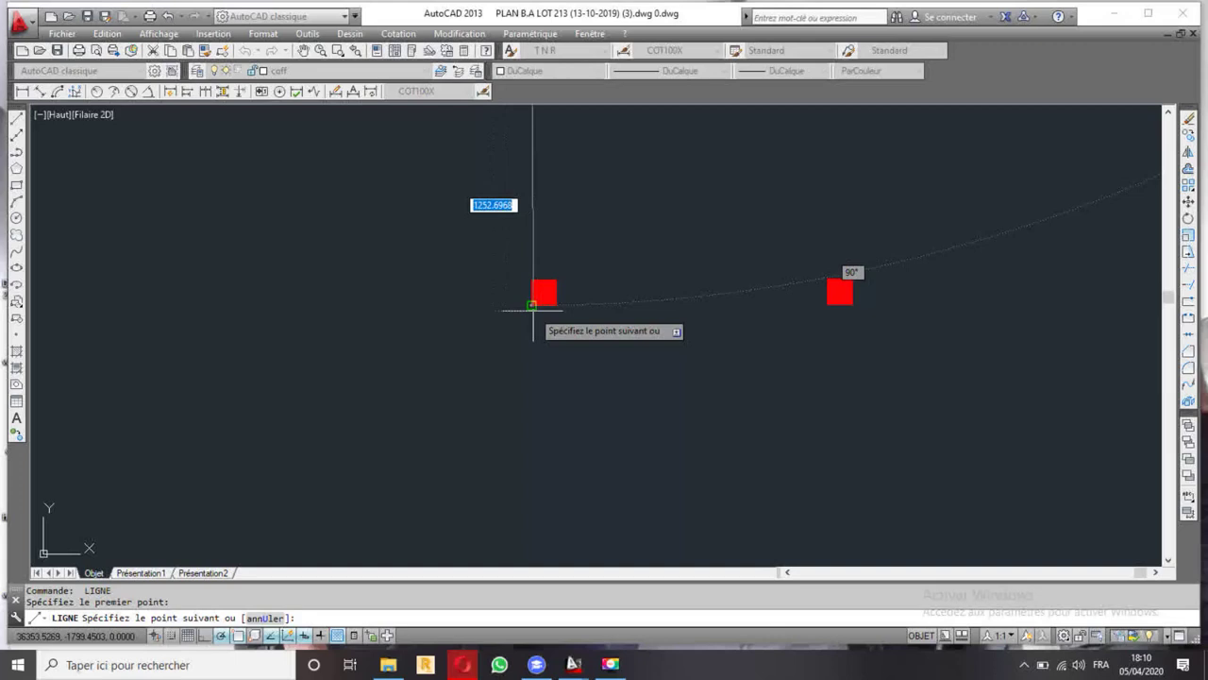
click(533, 305)
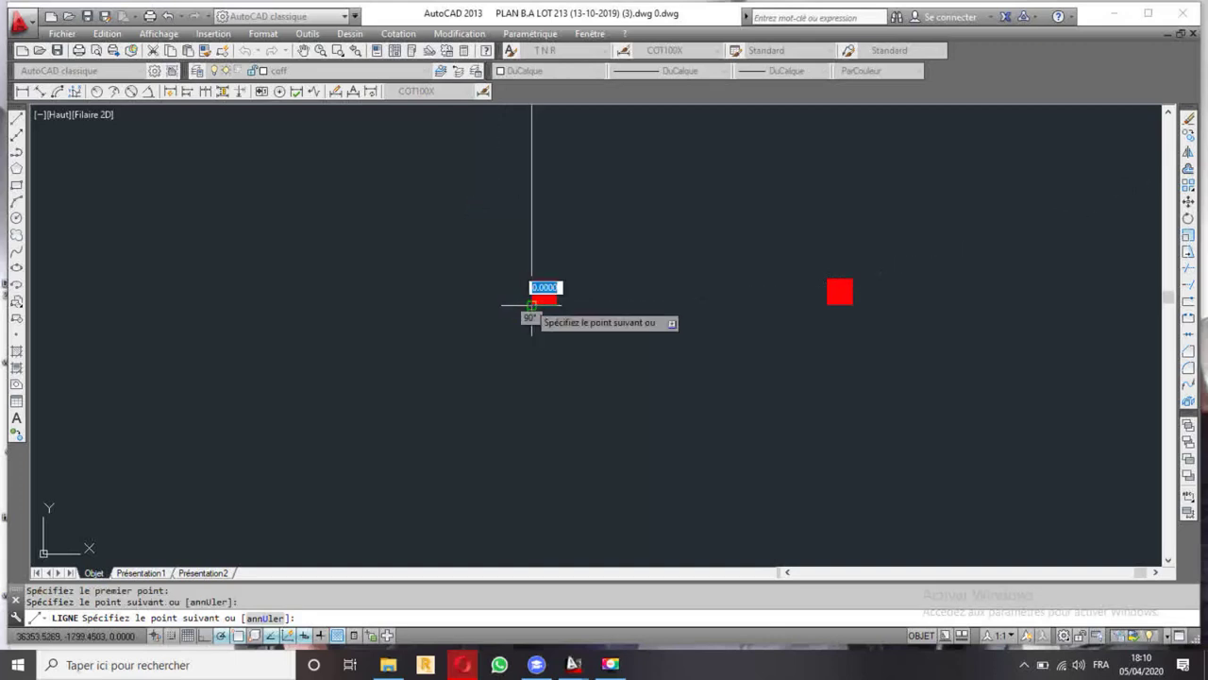
- Continue the outline's bottom edge to the bottom-right column and finish the line
scroll(605, 321, down, 5)
scroll(850, 331, up, 5)
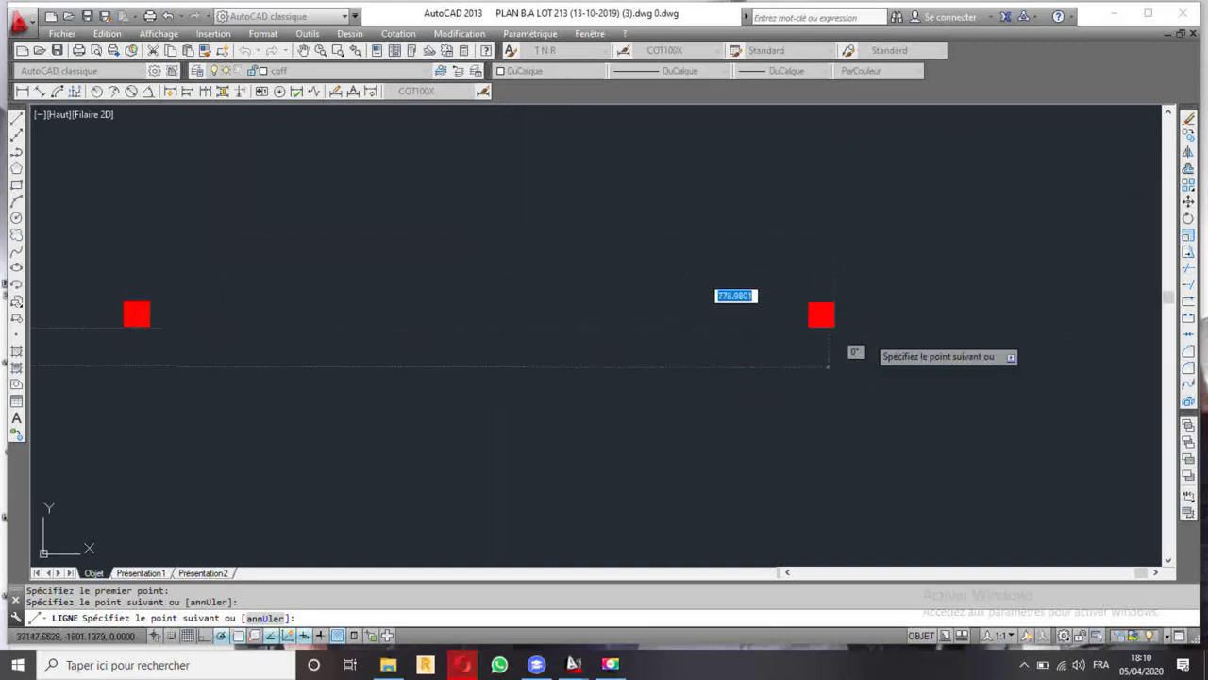
scroll(831, 326, up, 2)
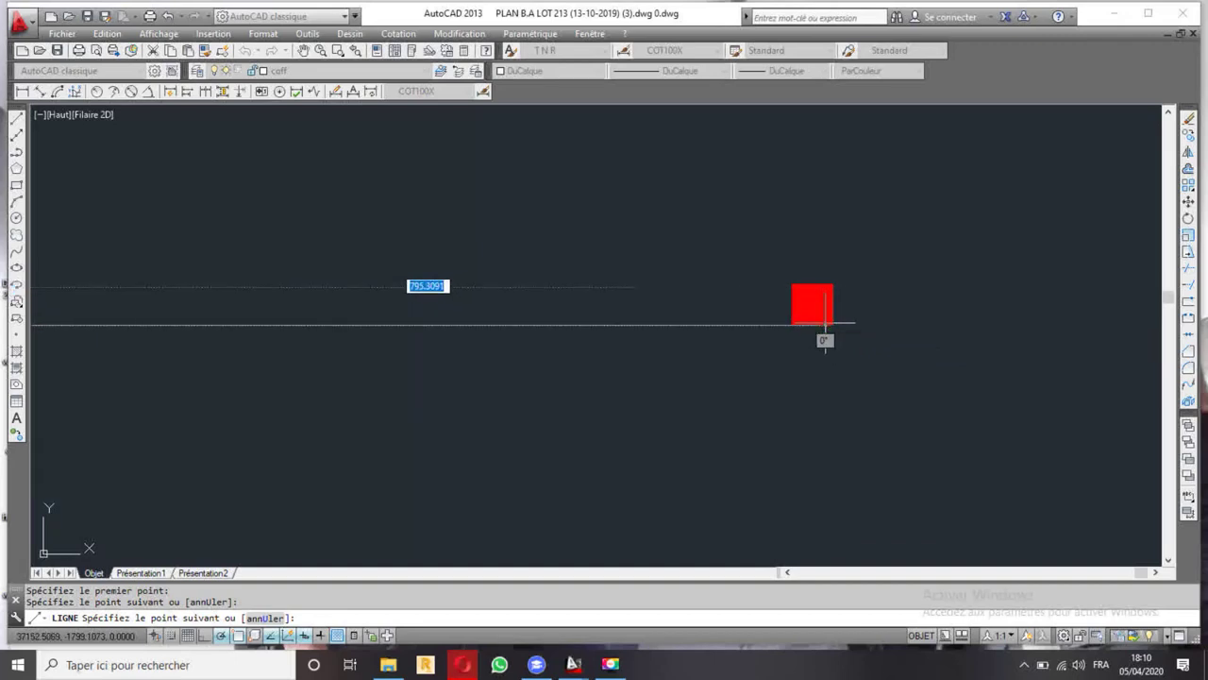
click(829, 325)
scroll(814, 346, down, 5)
scroll(812, 346, down, 5)
scroll(784, 321, up, 2)
scroll(808, 274, up, 4)
scroll(809, 265, up, 2)
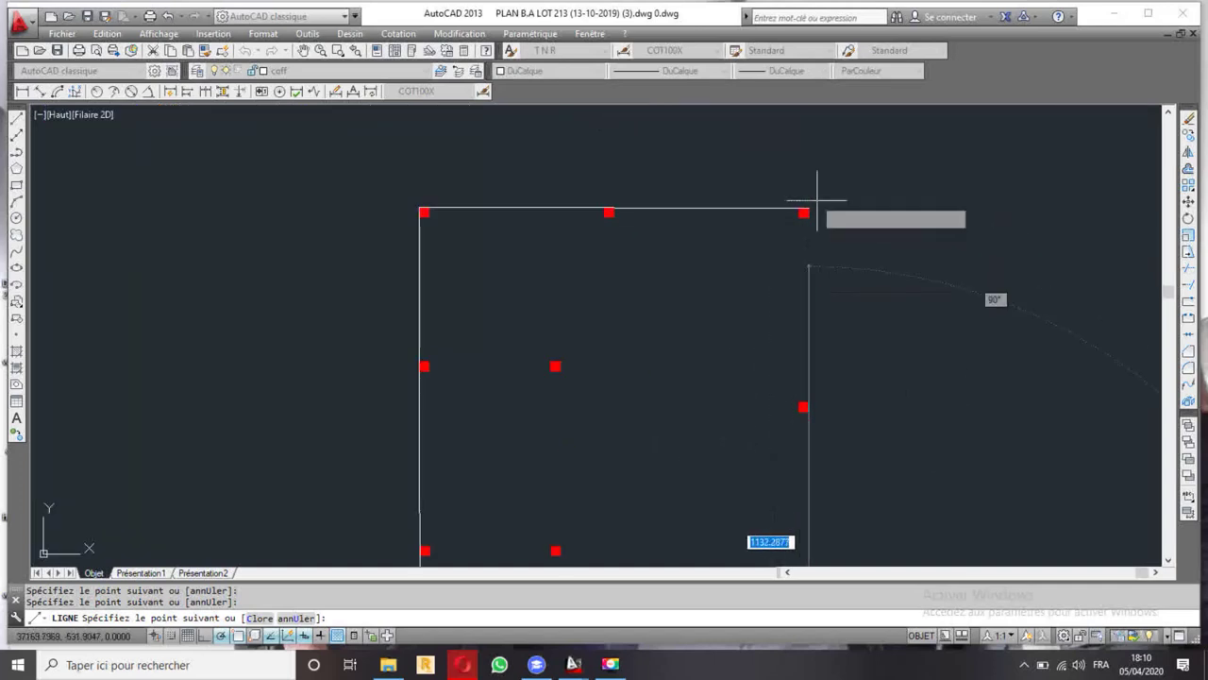
scroll(812, 203, up, 4)
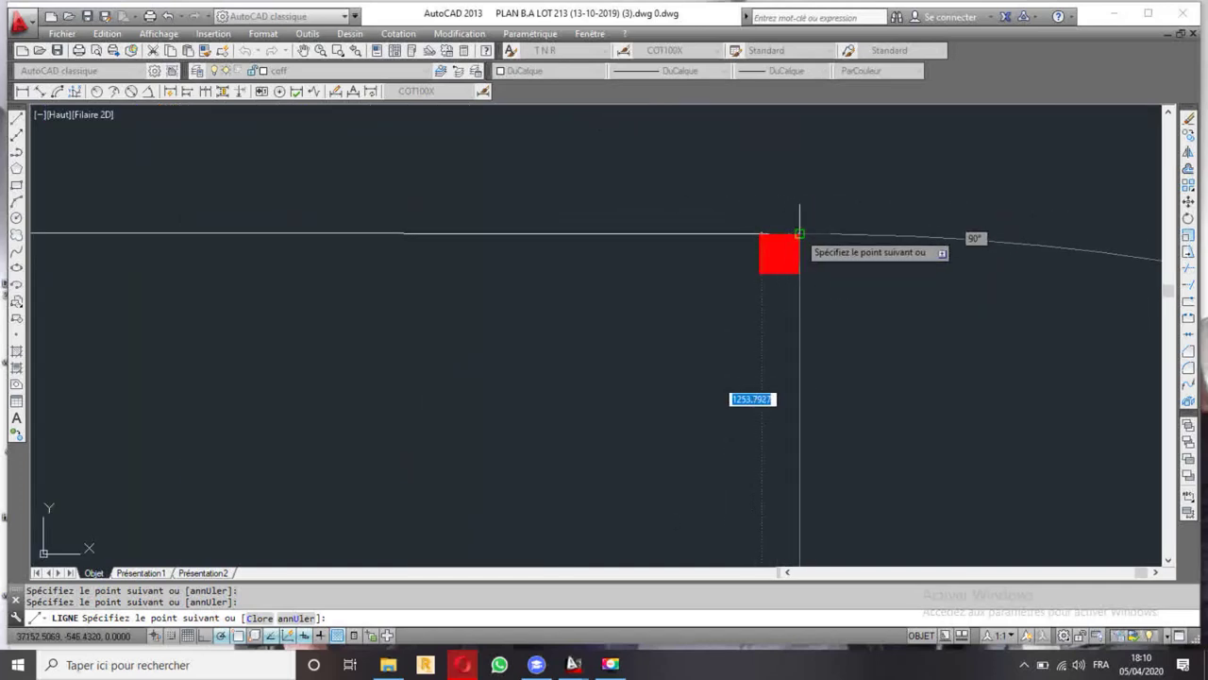
key(Escape)
scroll(617, 227, down, 2)
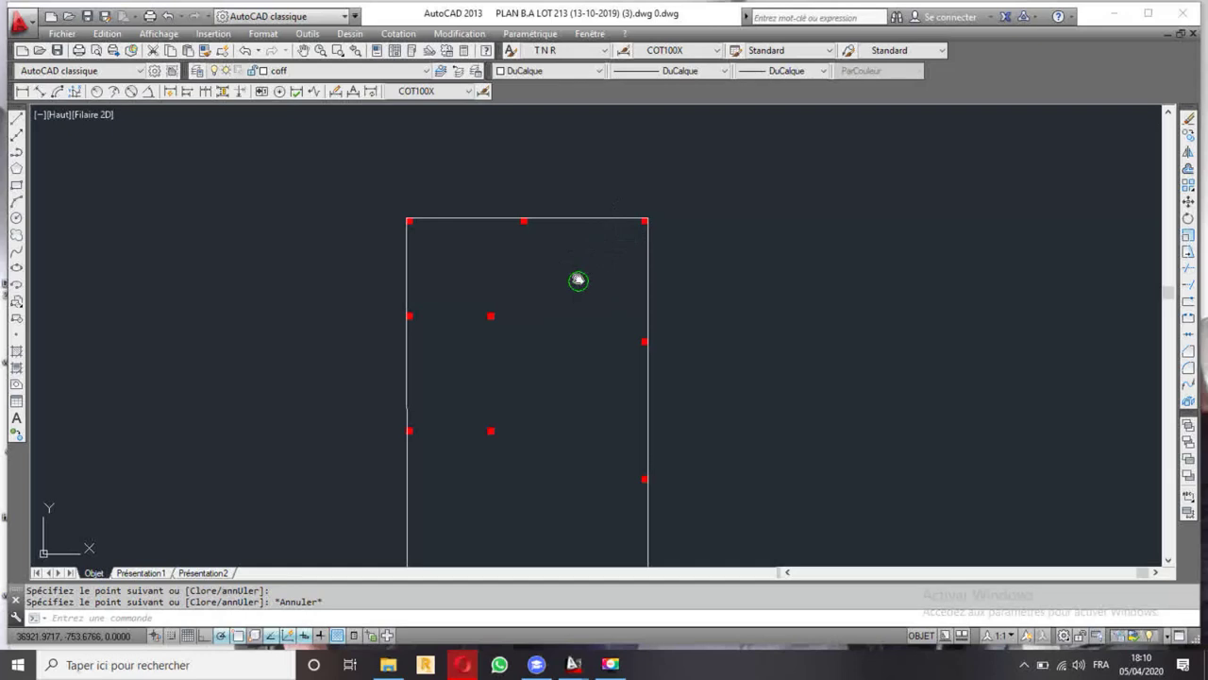
middle_drag(579, 281, 577, 212)
- Offset the outline's top, left and right edges inward by a distance of 10
click(581, 149)
click(982, 197)
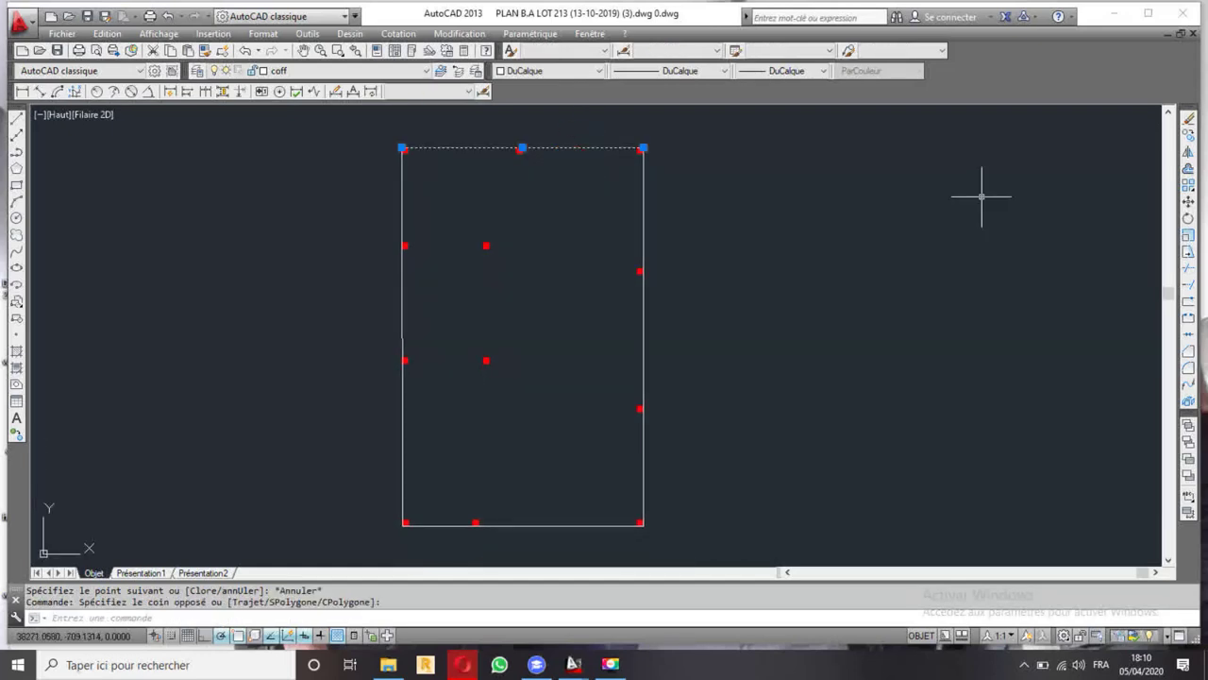
click(1188, 168)
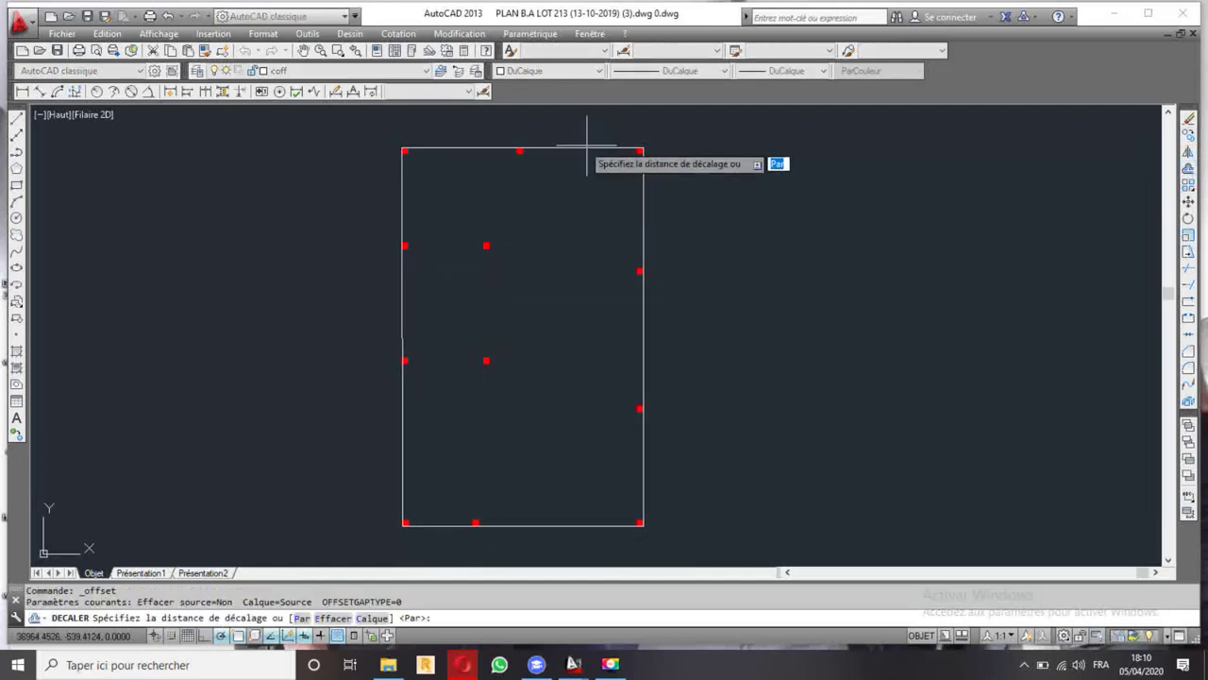
scroll(563, 173, up, 2)
key(Return)
click(553, 137)
click(553, 169)
click(307, 194)
click(315, 224)
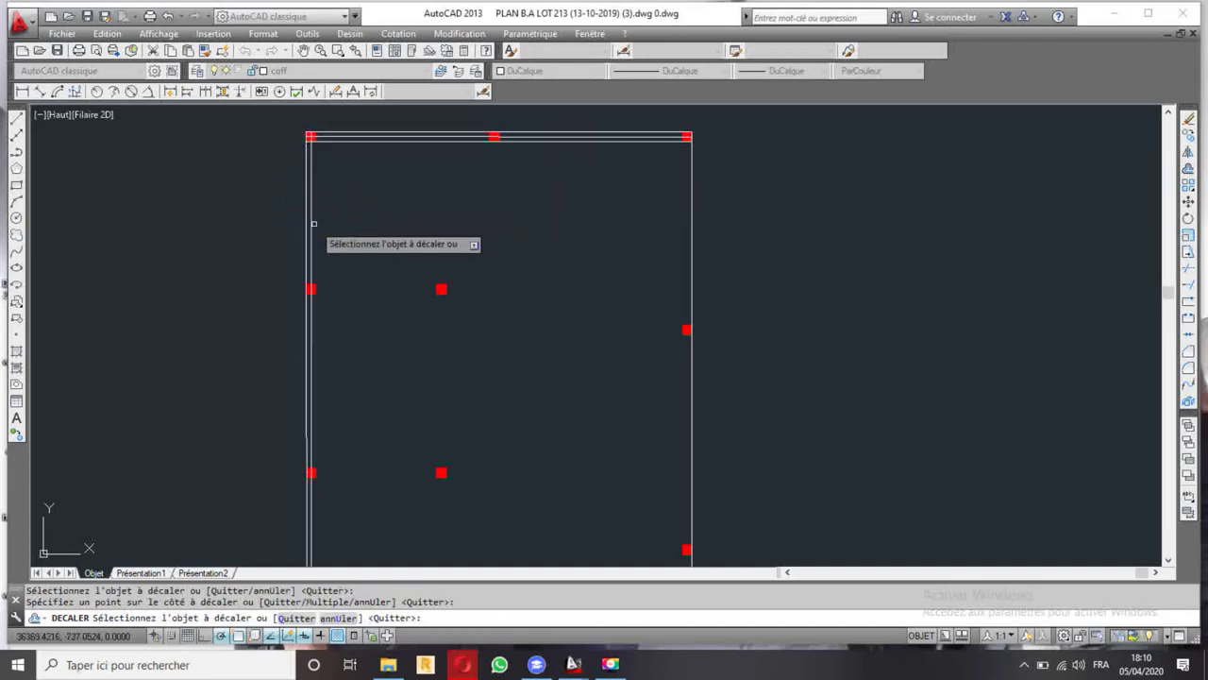
click(312, 226)
click(752, 242)
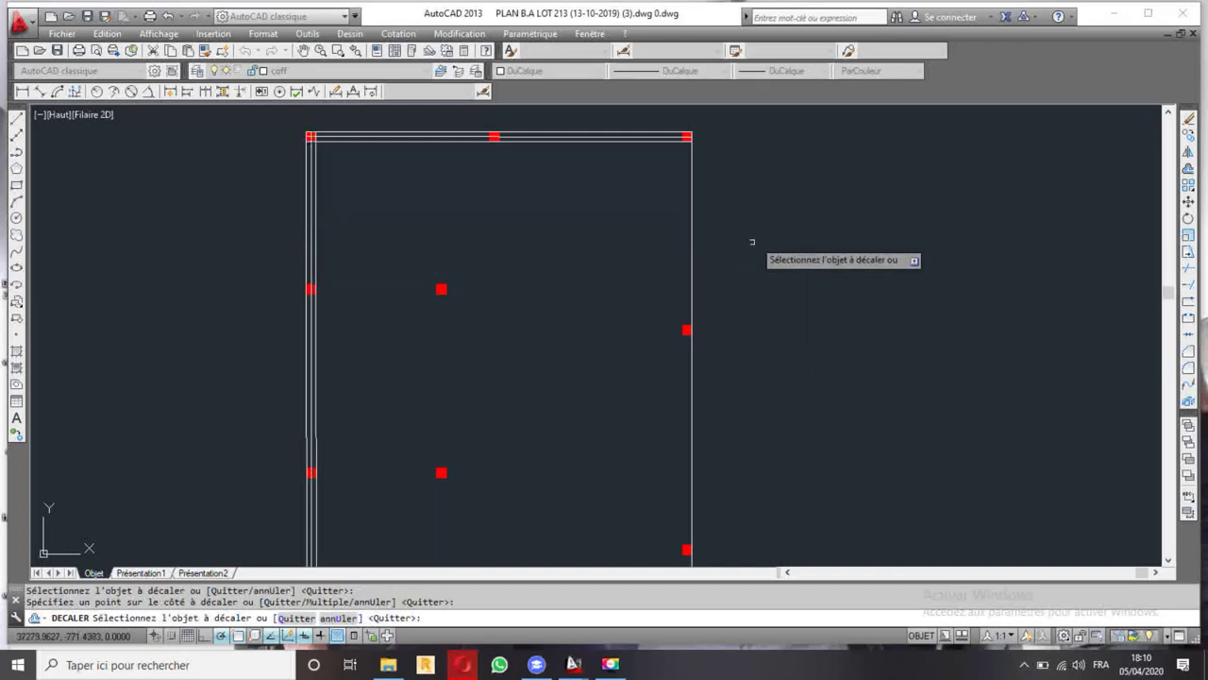
click(692, 241)
click(684, 242)
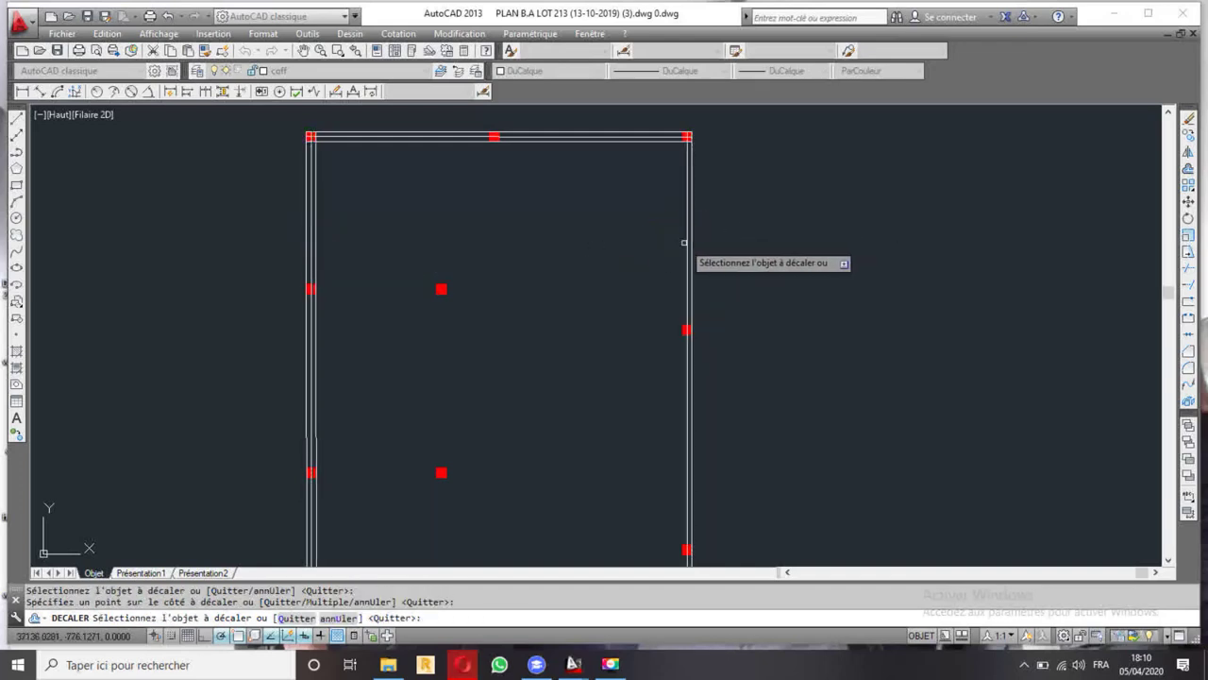
- Offset the bottom edge 10 inward, completing the double-lined frame
scroll(689, 246, down, 3)
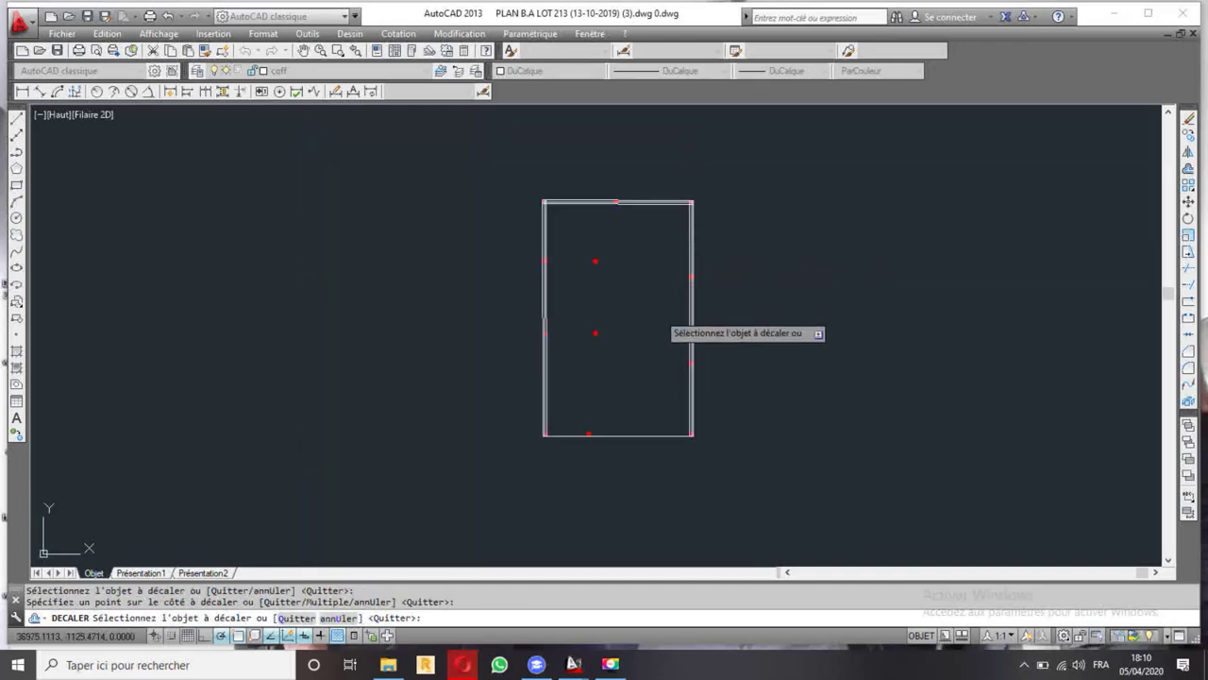
click(628, 434)
click(631, 416)
click(627, 432)
click(623, 423)
scroll(609, 435, up, 8)
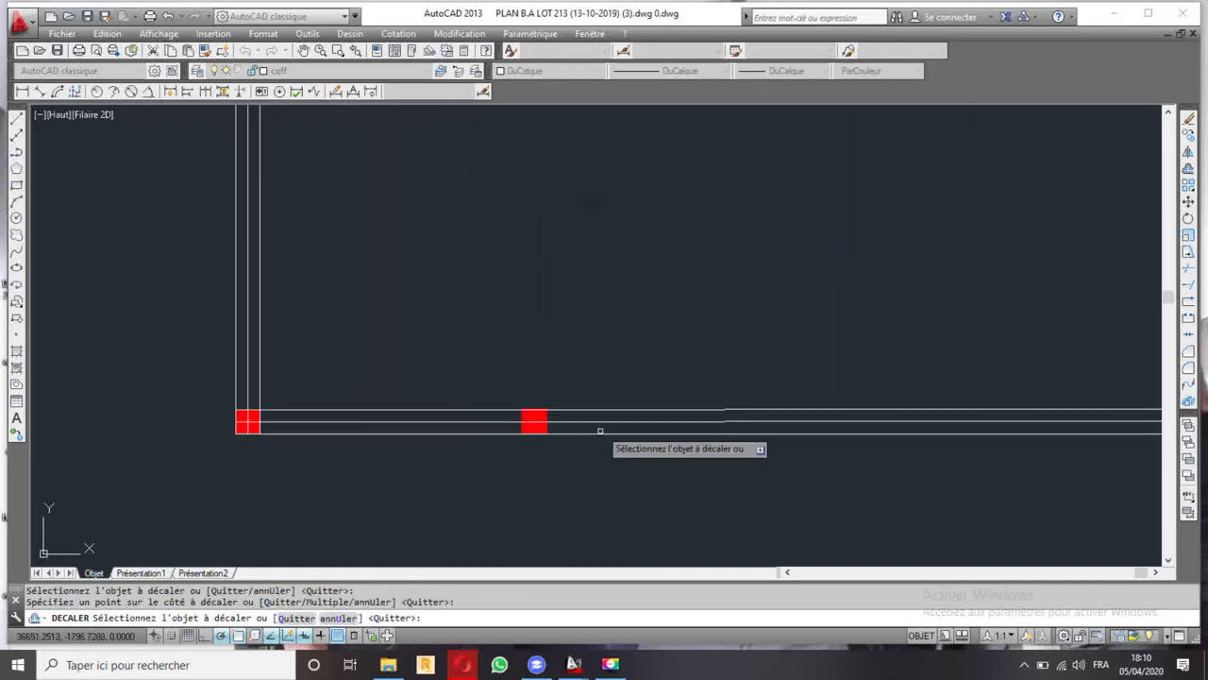
key(Escape)
scroll(548, 359, down, 5)
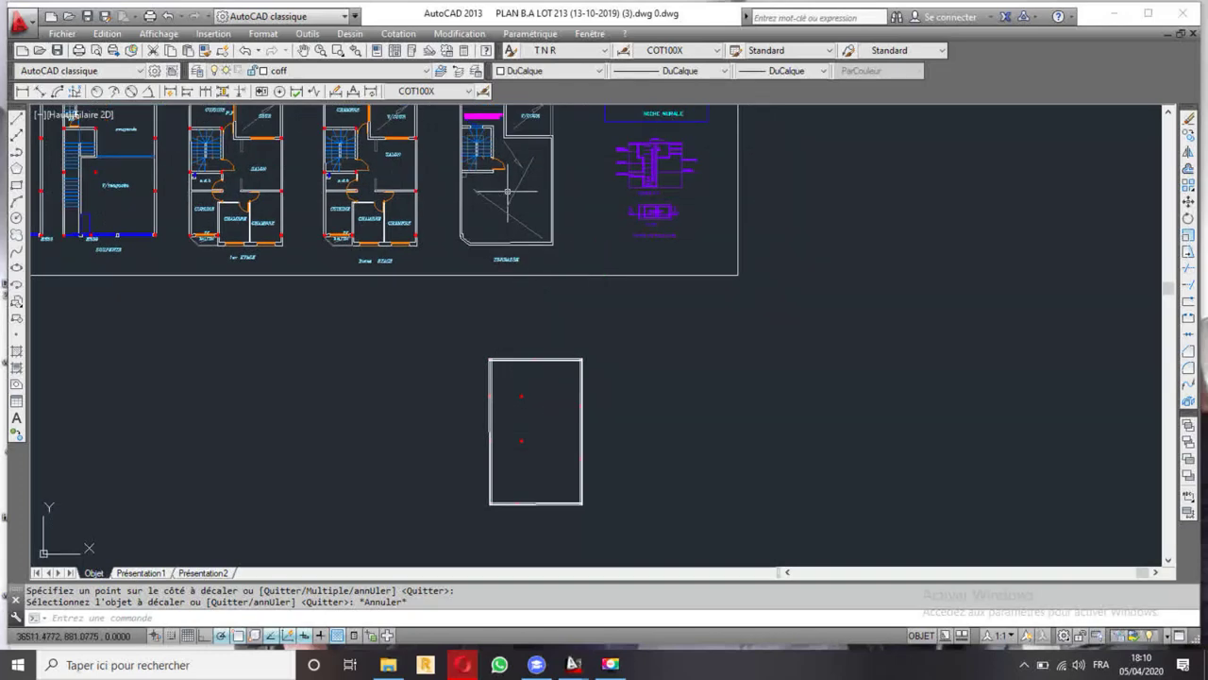
middle_drag(507, 191, 531, 276)
- Copy the selected floor plan with CO, based on the red column corner, onto the frame corner
click(400, 226)
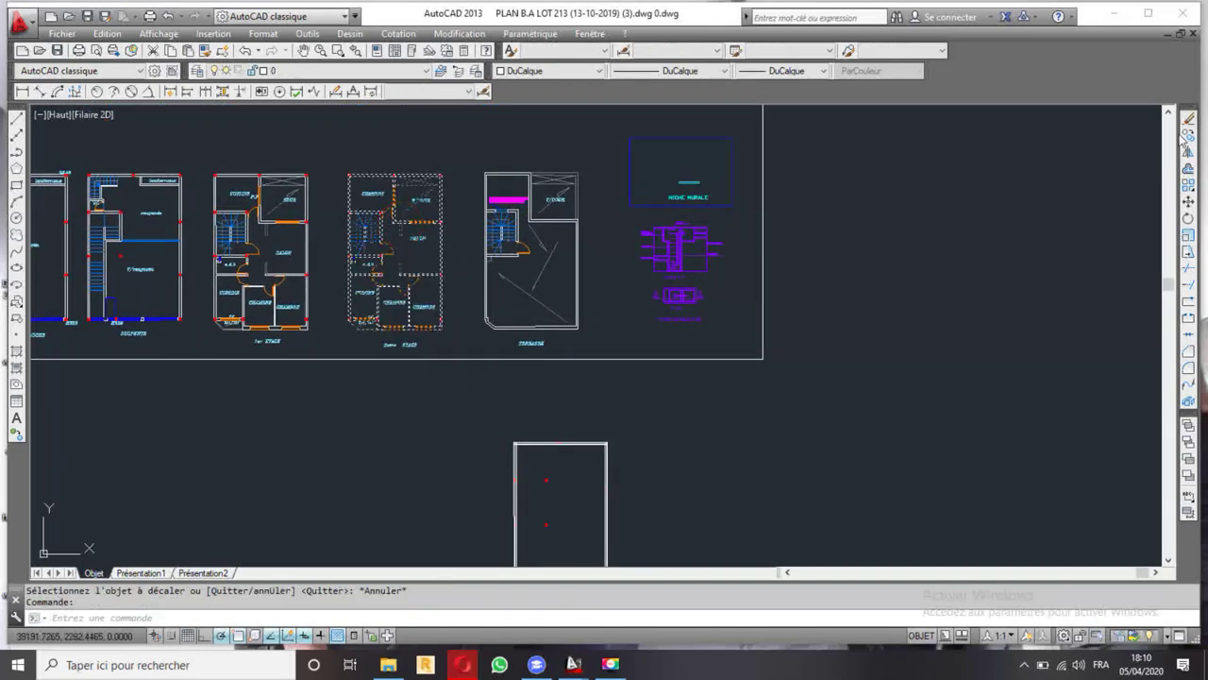
text(co)
key(Return)
scroll(418, 189, up, 8)
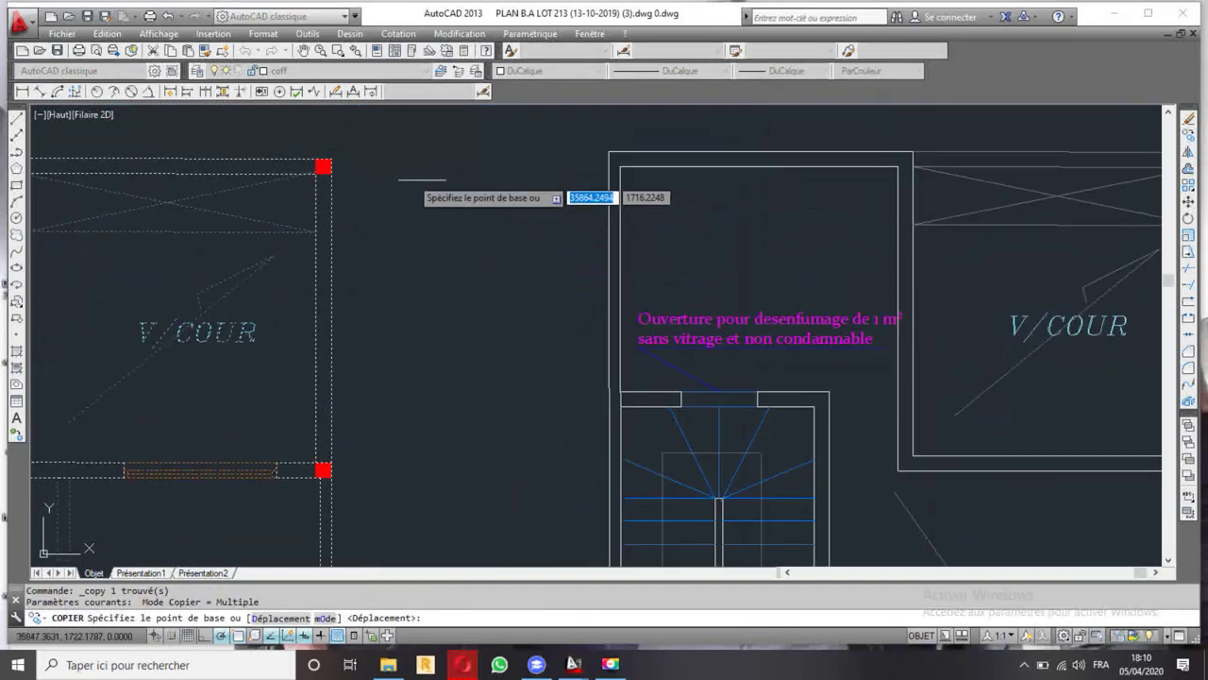
click(331, 159)
scroll(397, 123, down, 5)
scroll(481, 241, down, 3)
scroll(453, 241, up, 5)
scroll(449, 237, up, 3)
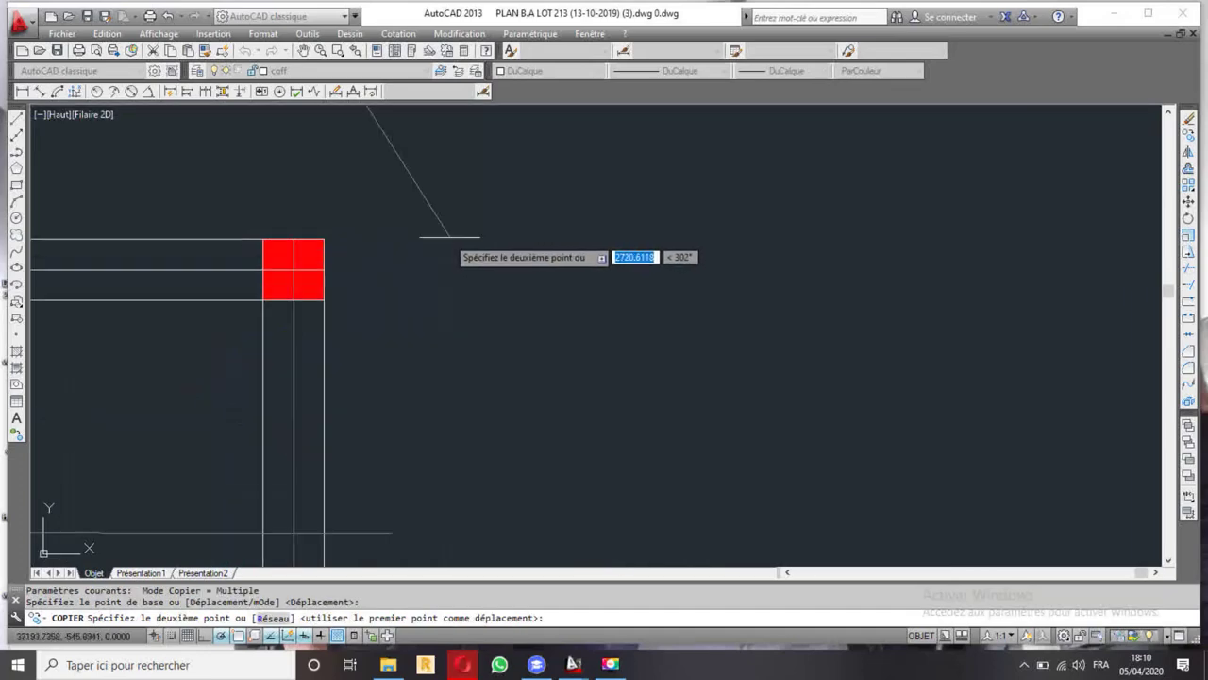
click(326, 238)
scroll(543, 203, down, 2)
scroll(543, 213, down, 3)
key(Return)
- Cancel a repeated copy and switch to drawing lines
scroll(521, 300, up, 4)
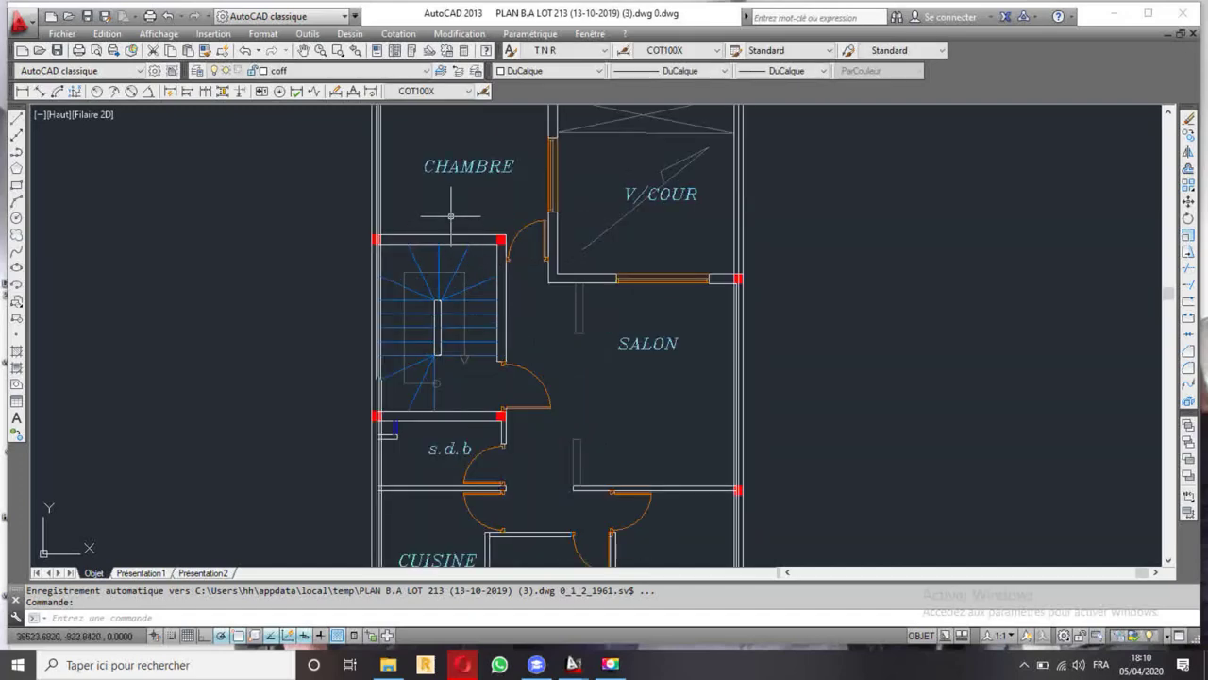
scroll(410, 281, up, 6)
key(Return)
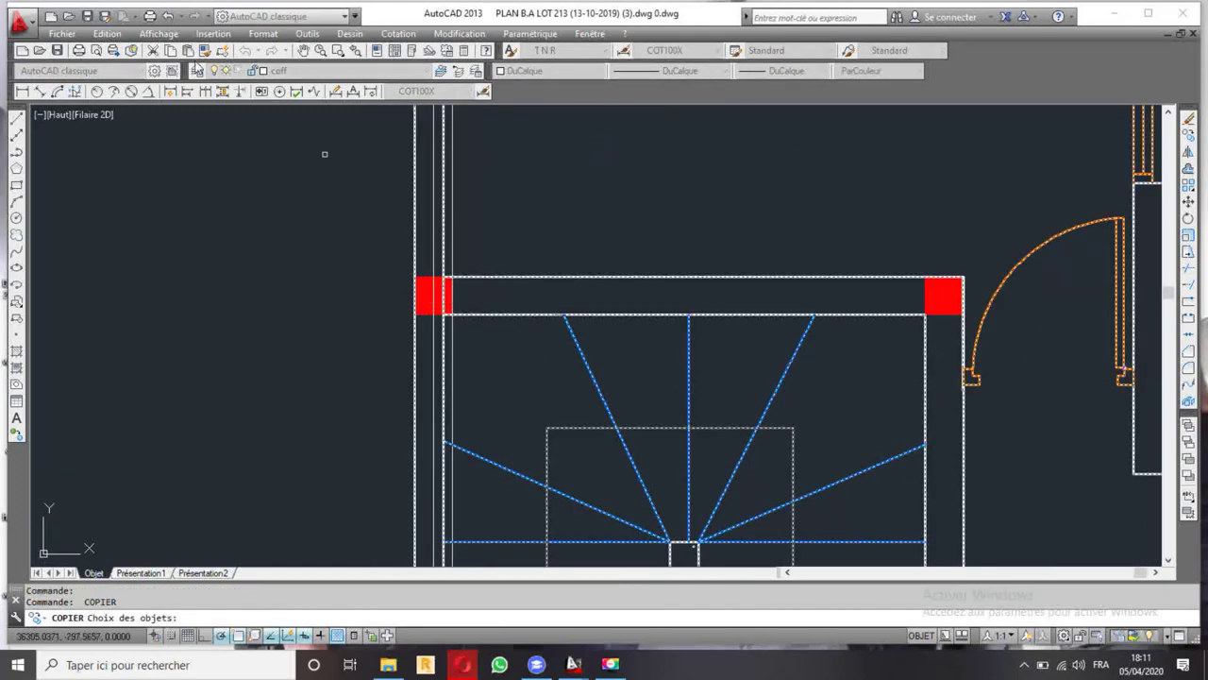
key(Escape)
click(16, 119)
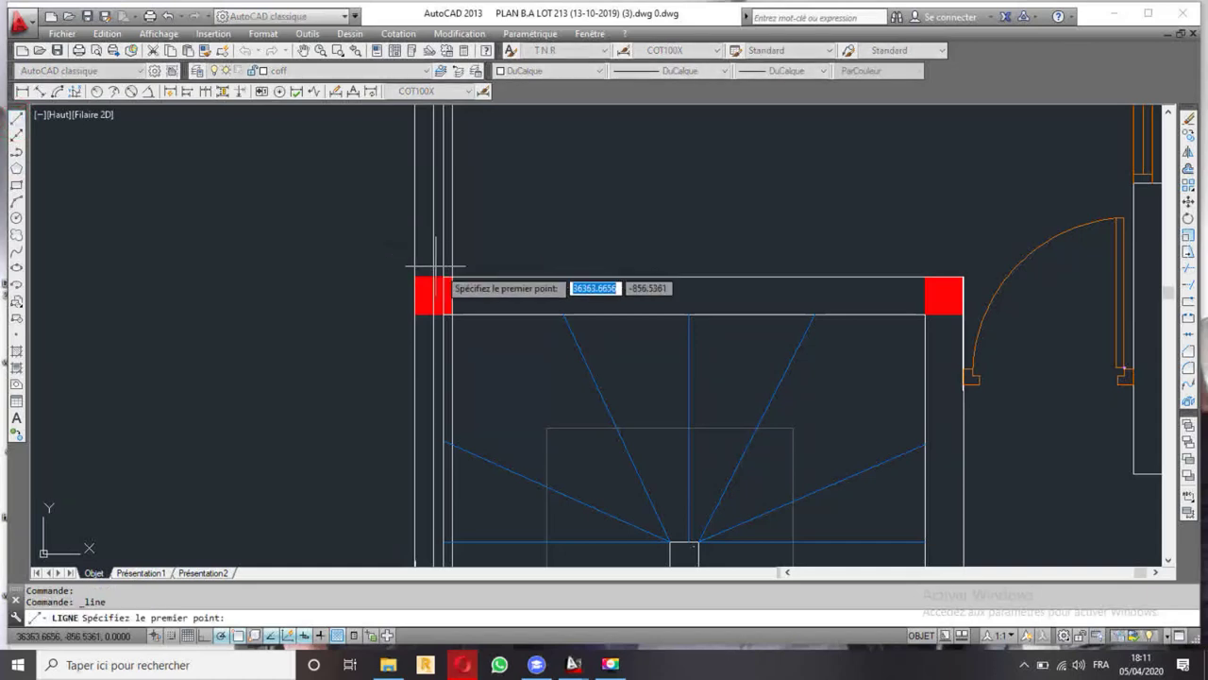
- Draw a beam line between the two red column corners across the stair area
click(415, 277)
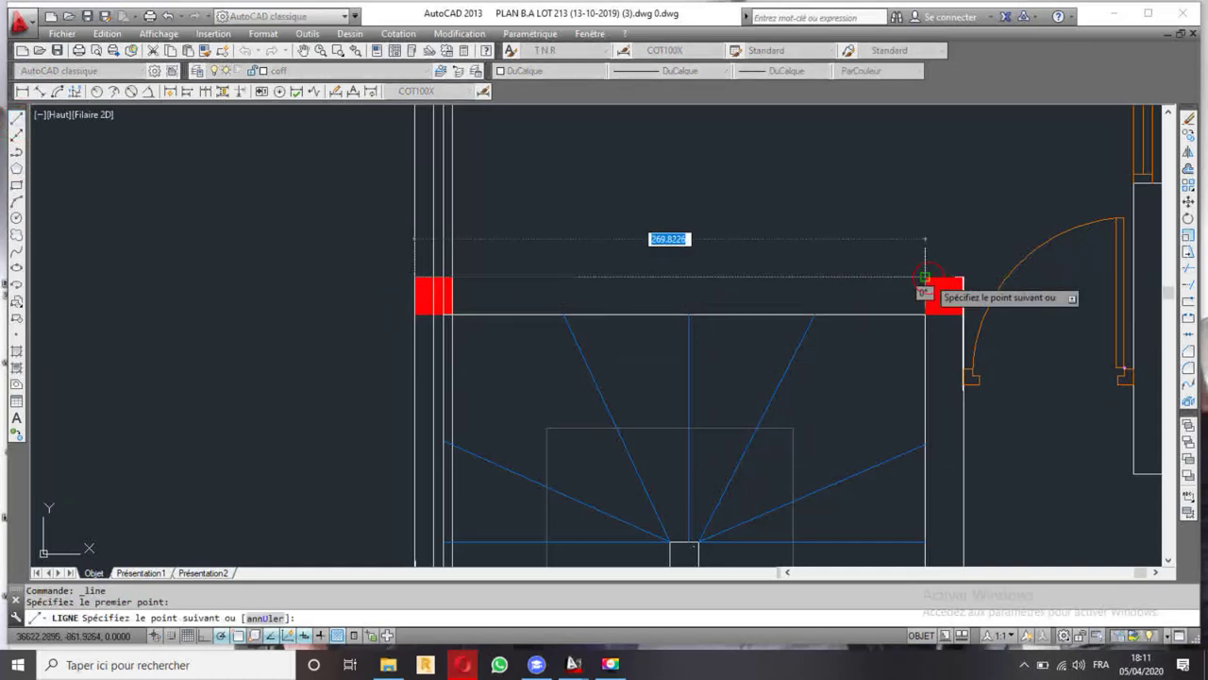
click(925, 276)
scroll(745, 252, down, 3)
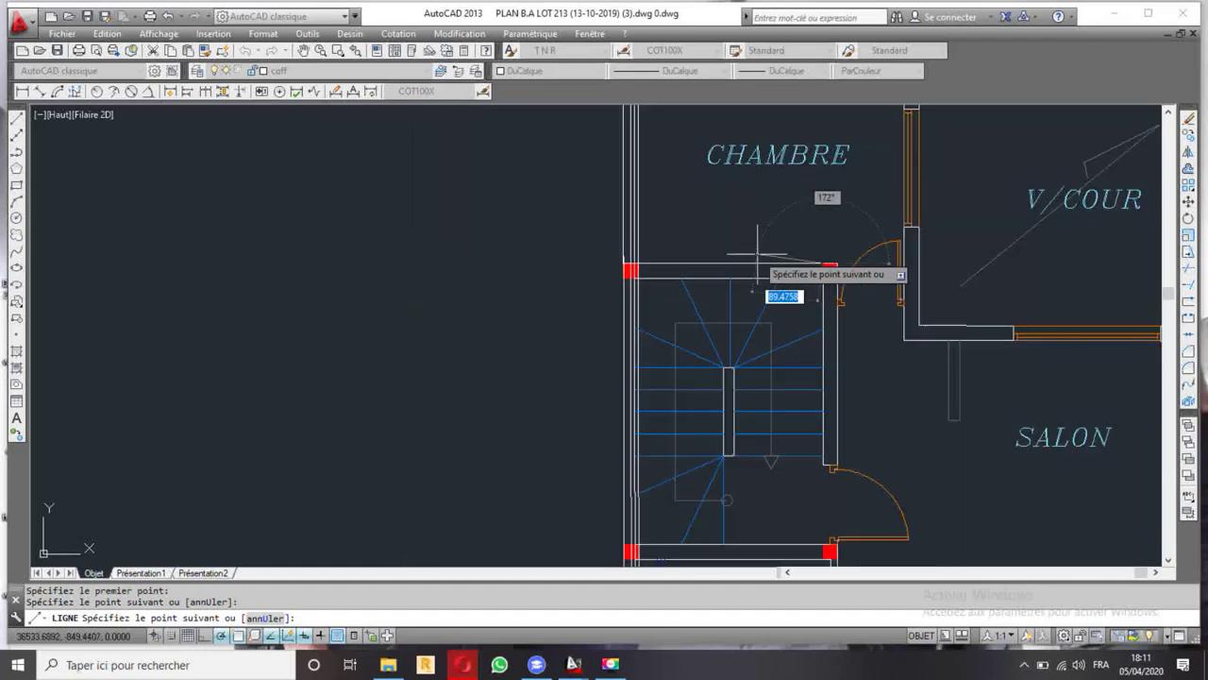
key(Return)
- Draw a beam line between the left and right red column corners near the s.d.b and SALON
middle_drag(745, 354, 571, 167)
key(Return)
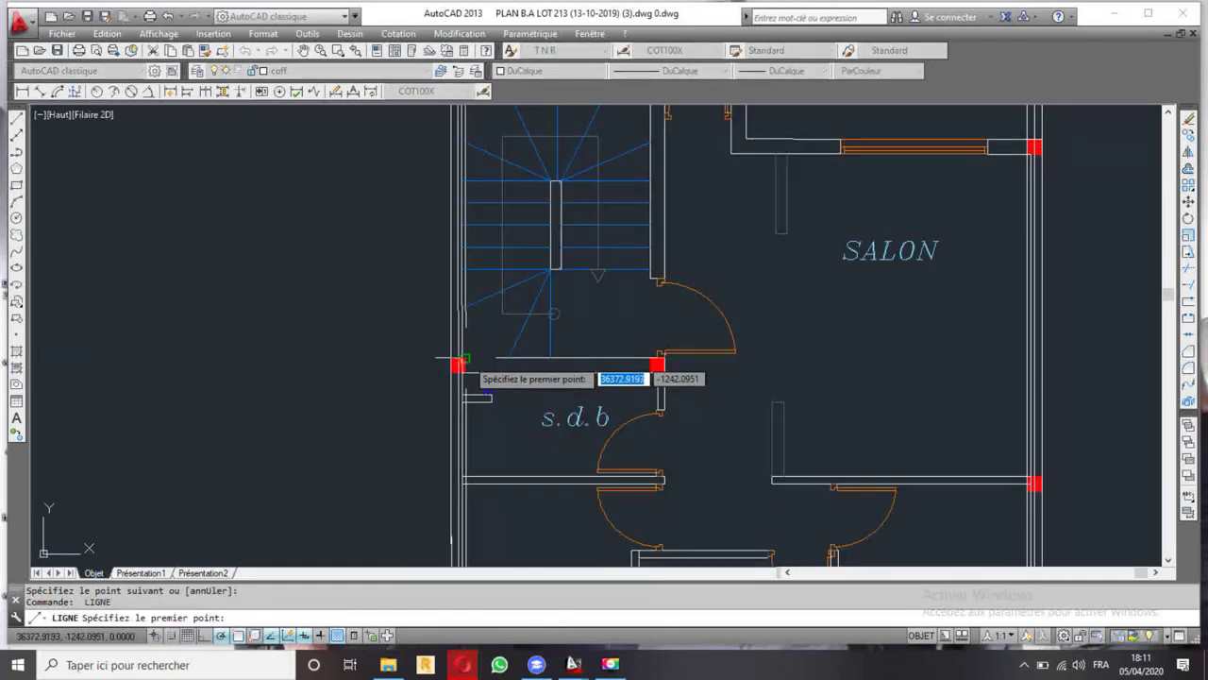
click(459, 361)
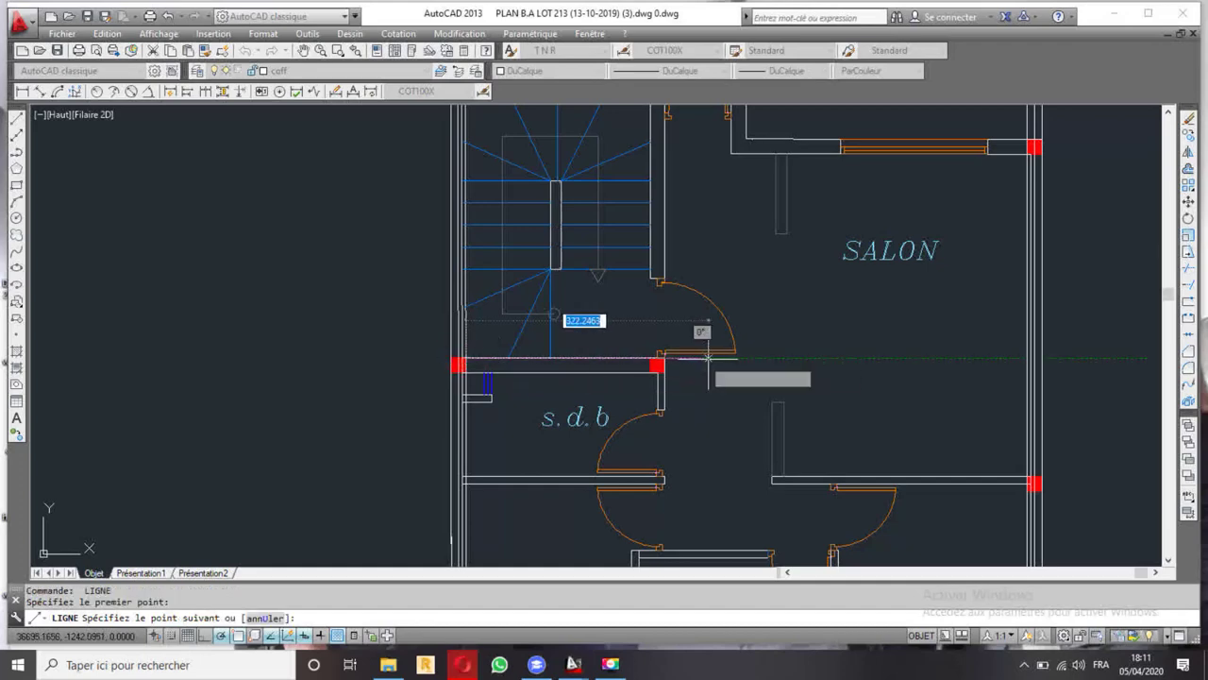
click(657, 359)
key(Escape)
scroll(650, 329, down, 5)
- Trace a line from the red column down and along the balcony's angled edge
middle_drag(577, 471, 504, 382)
scroll(504, 382, up, 4)
scroll(504, 382, up, 7)
key(Return)
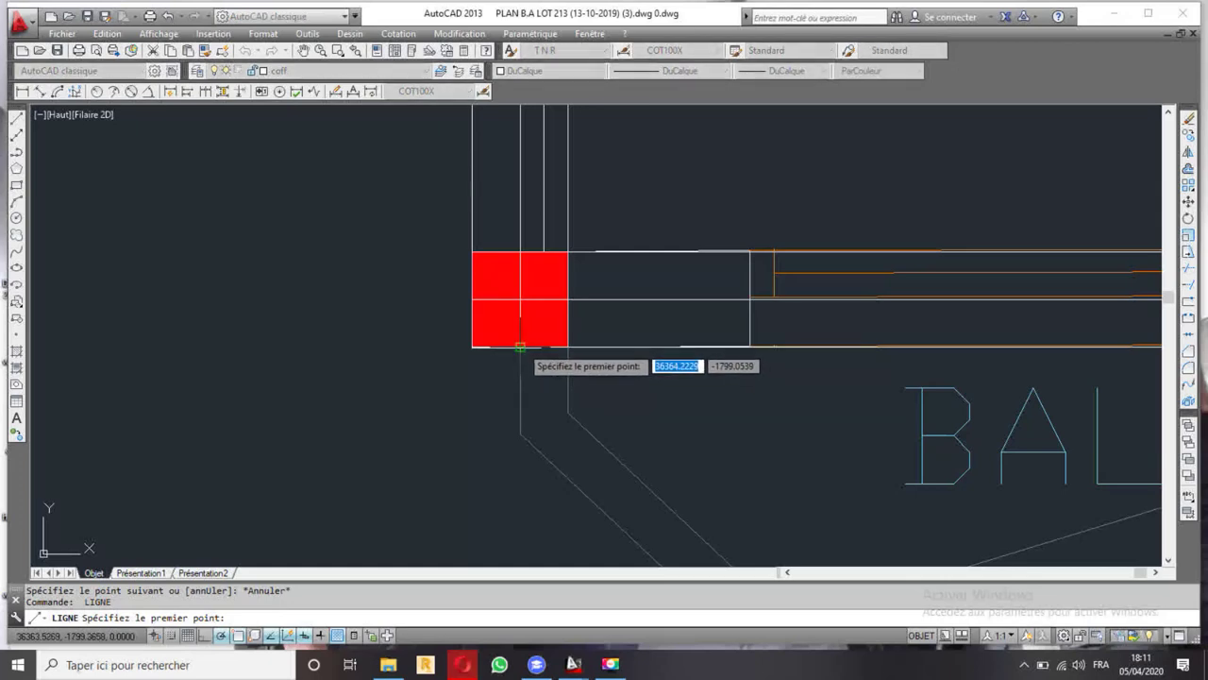
click(520, 348)
click(520, 434)
scroll(513, 440, down, 2)
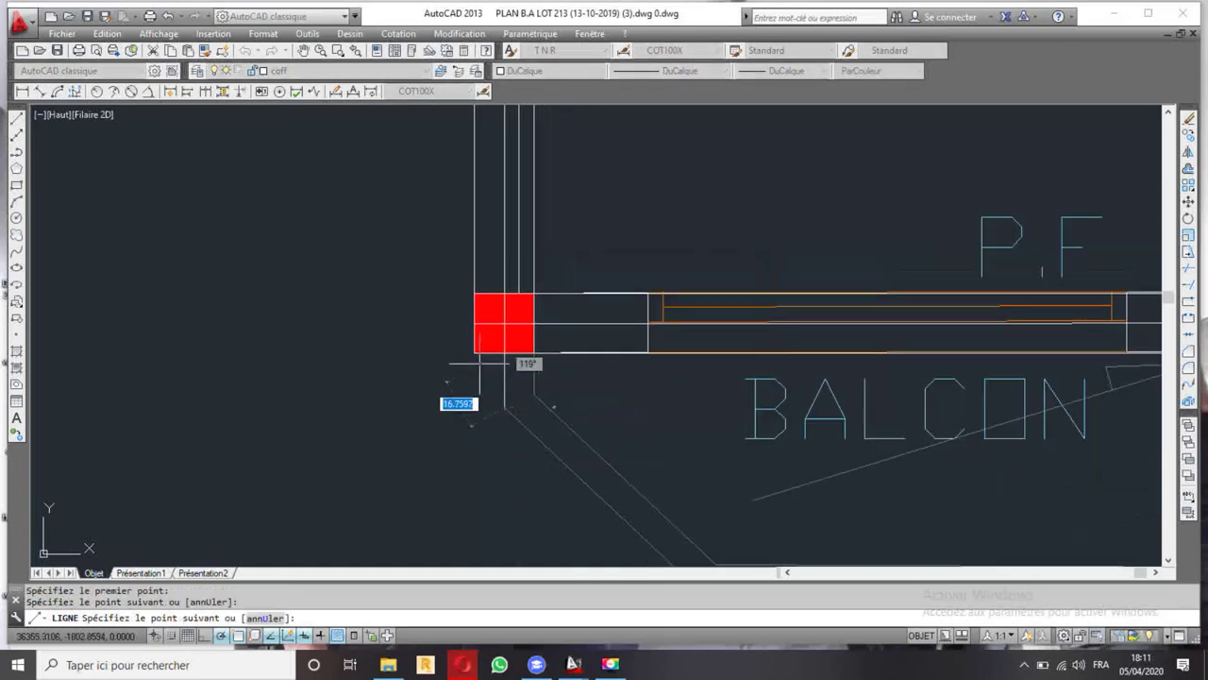
scroll(529, 421, down, 1)
scroll(378, 274, down, 1)
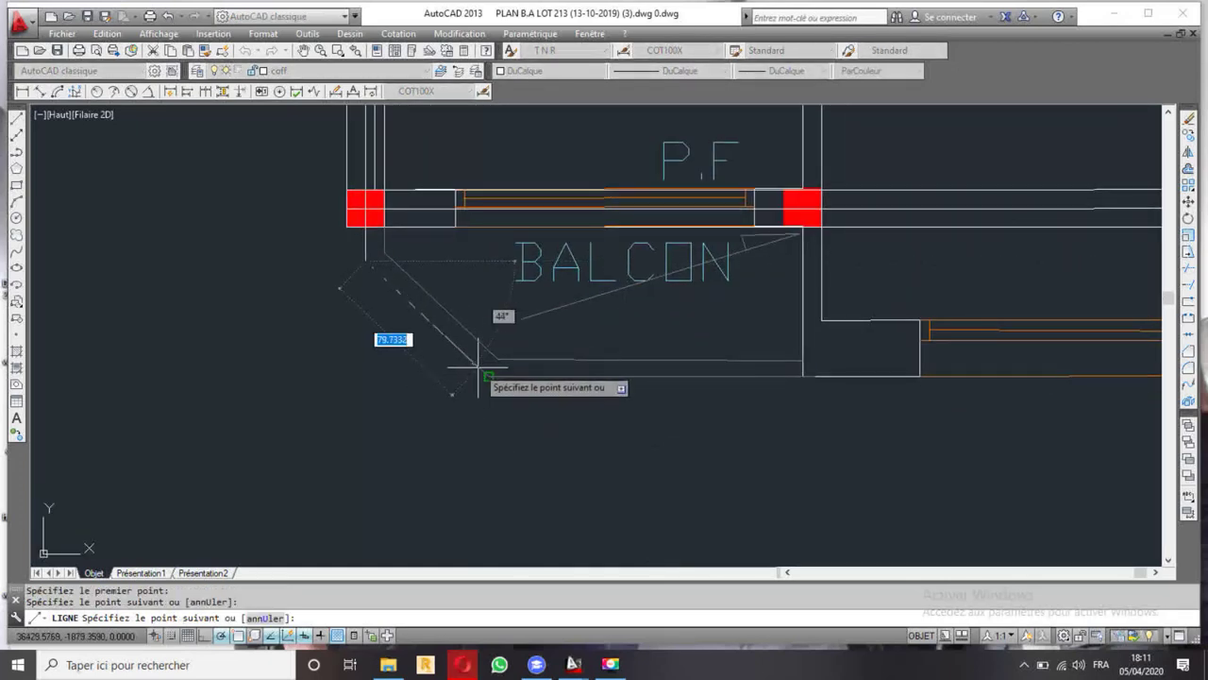
click(488, 376)
- Undo the extra bottom segment and finish the balcony outline line
scroll(488, 377, down, 3)
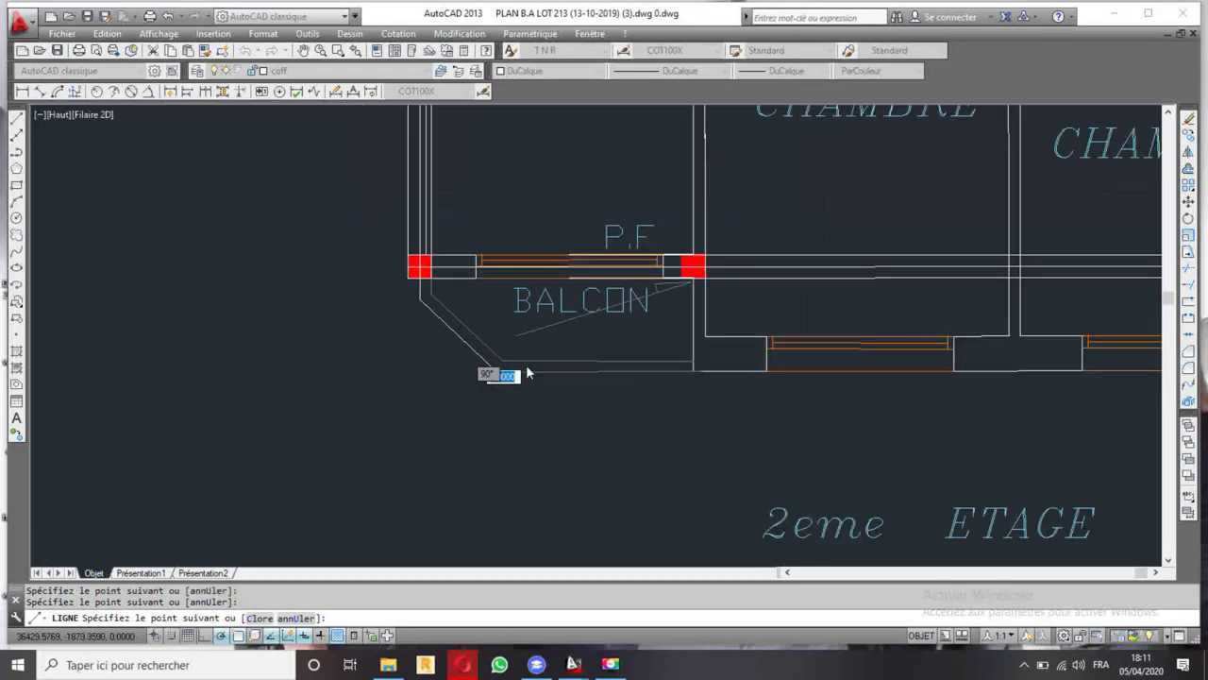
scroll(526, 372, down, 2)
scroll(764, 359, up, 4)
scroll(765, 359, up, 2)
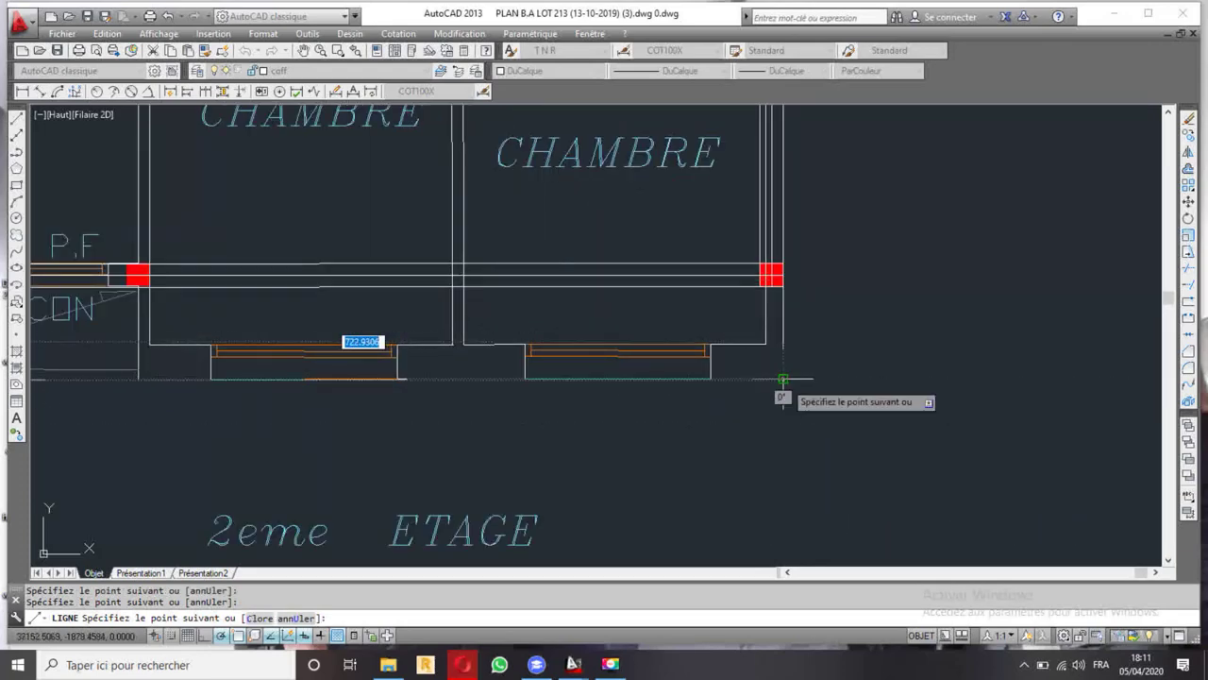
click(783, 380)
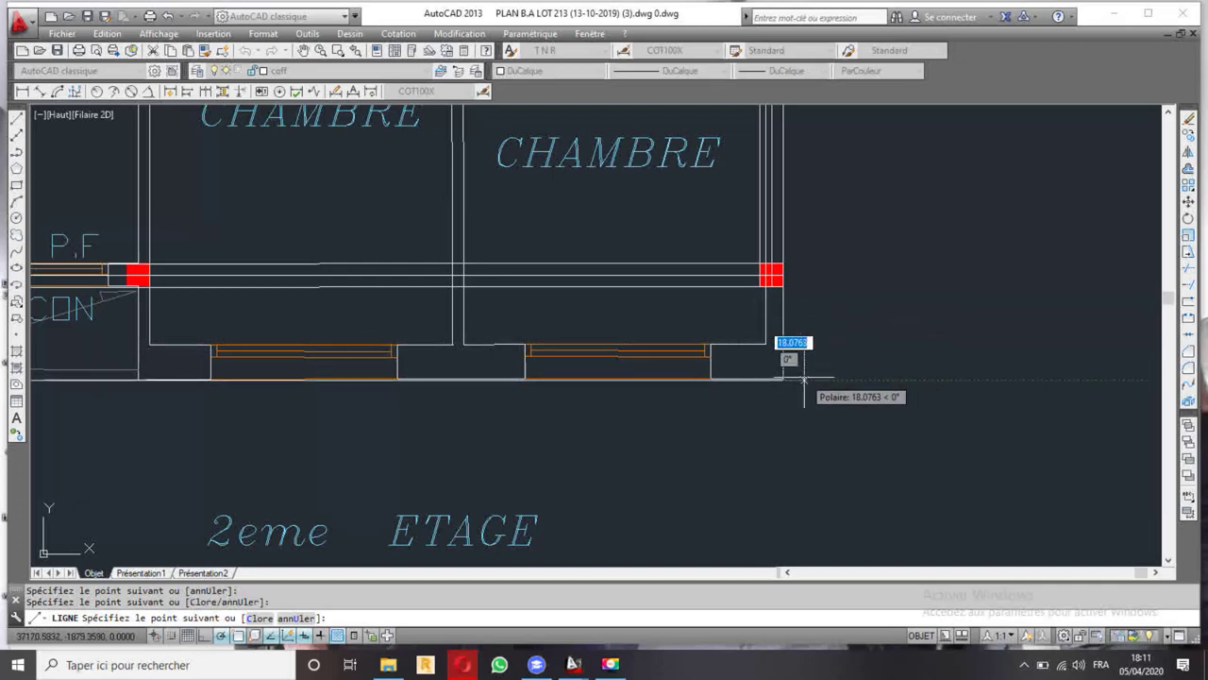
key(ctrl+z)
scroll(782, 353, up, 2)
scroll(769, 321, up, 2)
scroll(755, 315, down, 2)
scroll(752, 316, down, 2)
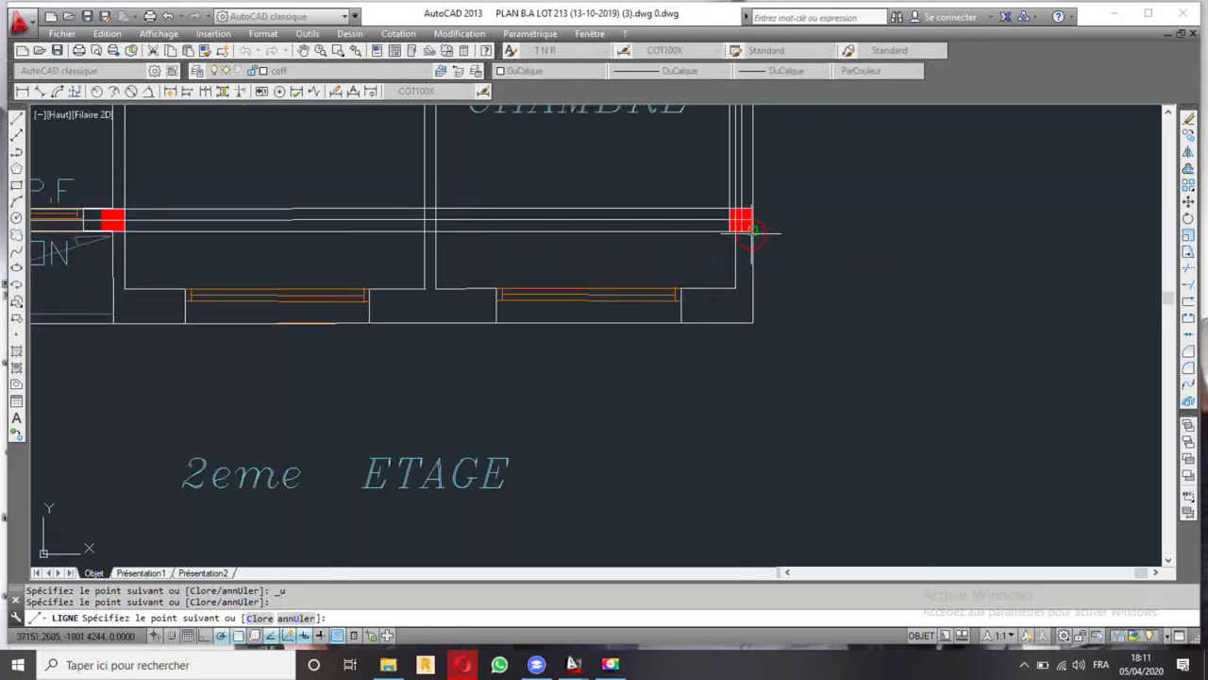
key(Return)
scroll(456, 235, down, 8)
middle_drag(456, 235, 576, 443)
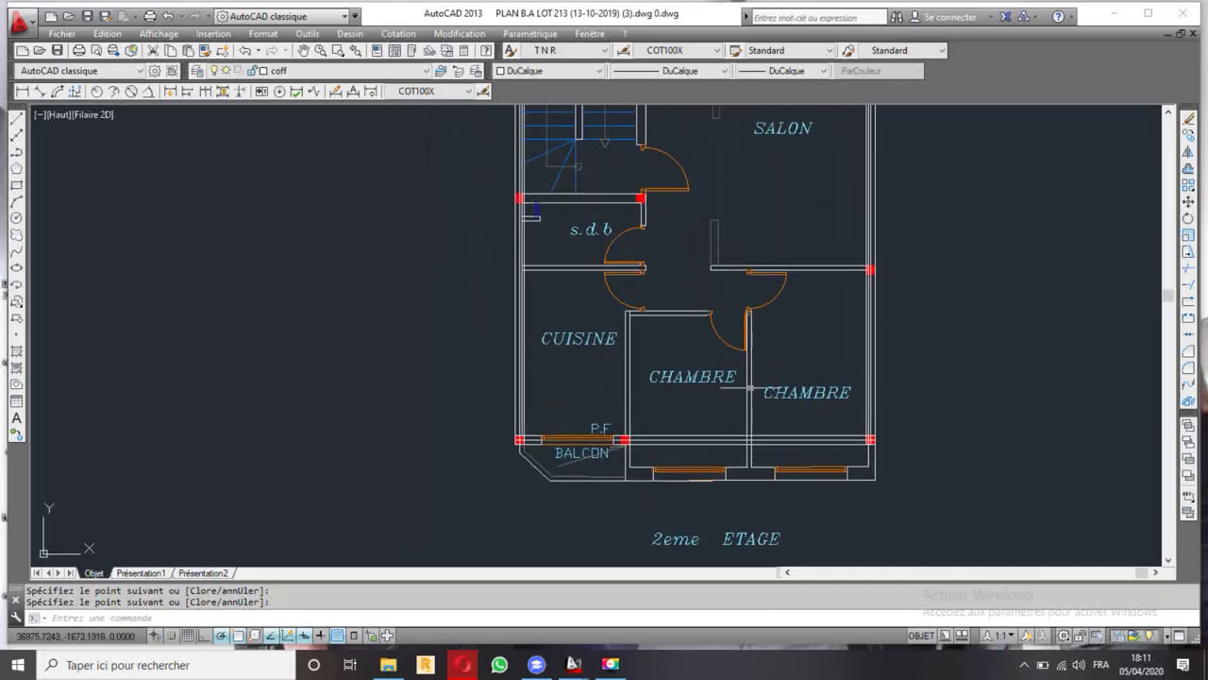
- Draw a line from the balcony's red column corner up to the CUISINE door hinge
scroll(621, 442, up, 5)
key(Return)
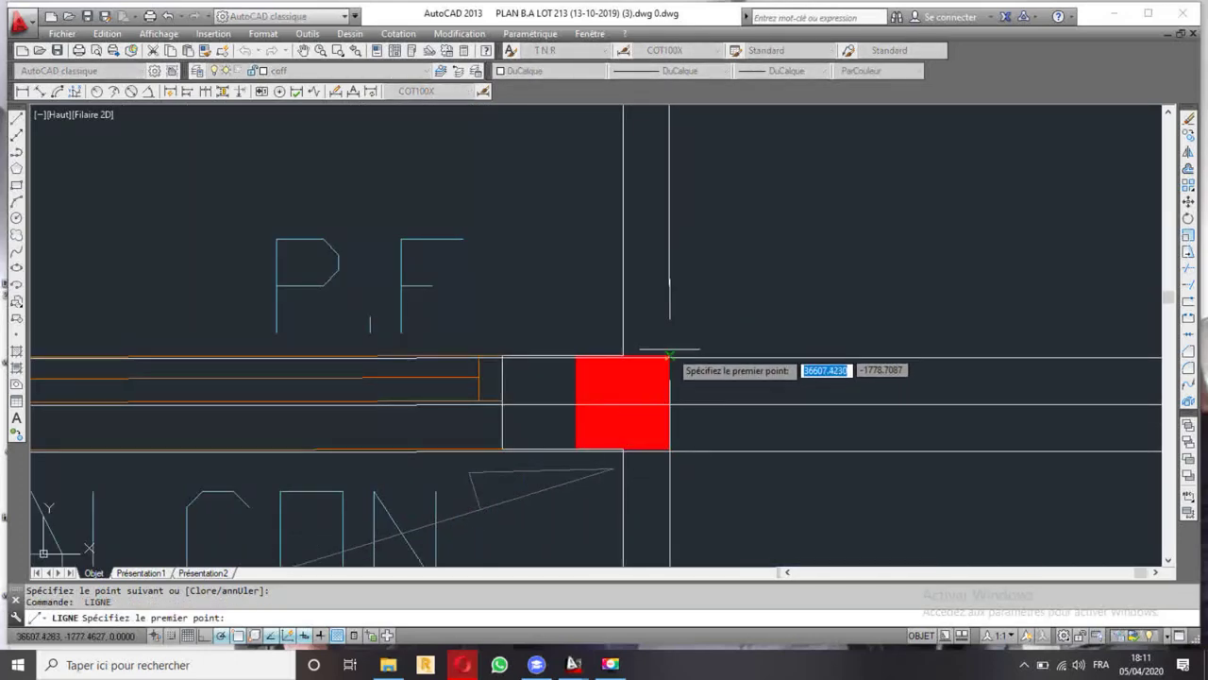
scroll(671, 352, up, 4)
click(654, 401)
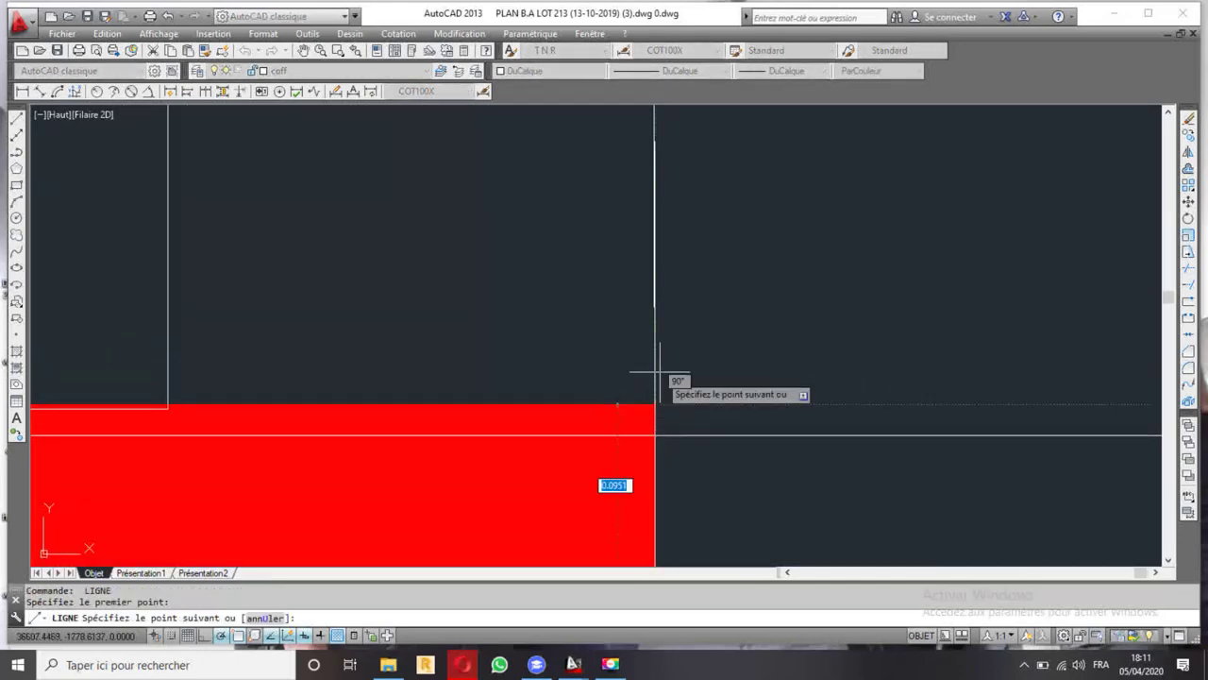
scroll(670, 387, down, 1)
scroll(670, 382, down, 1)
scroll(665, 370, down, 1)
scroll(672, 212, down, 1)
middle_drag(674, 202, 696, 536)
scroll(708, 368, down, 1)
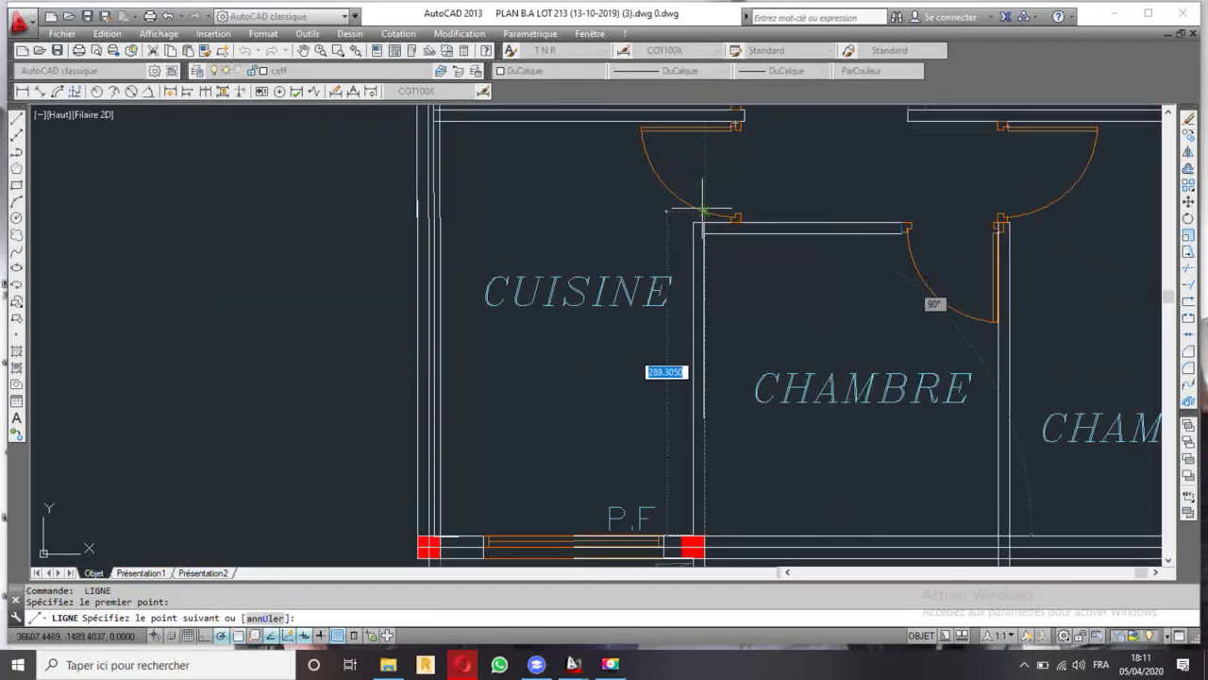
click(702, 166)
key(Return)
- Draw a line from a red column across to the wall snap point
scroll(704, 170, down, 5)
scroll(679, 236, up, 2)
scroll(661, 283, up, 6)
key(Return)
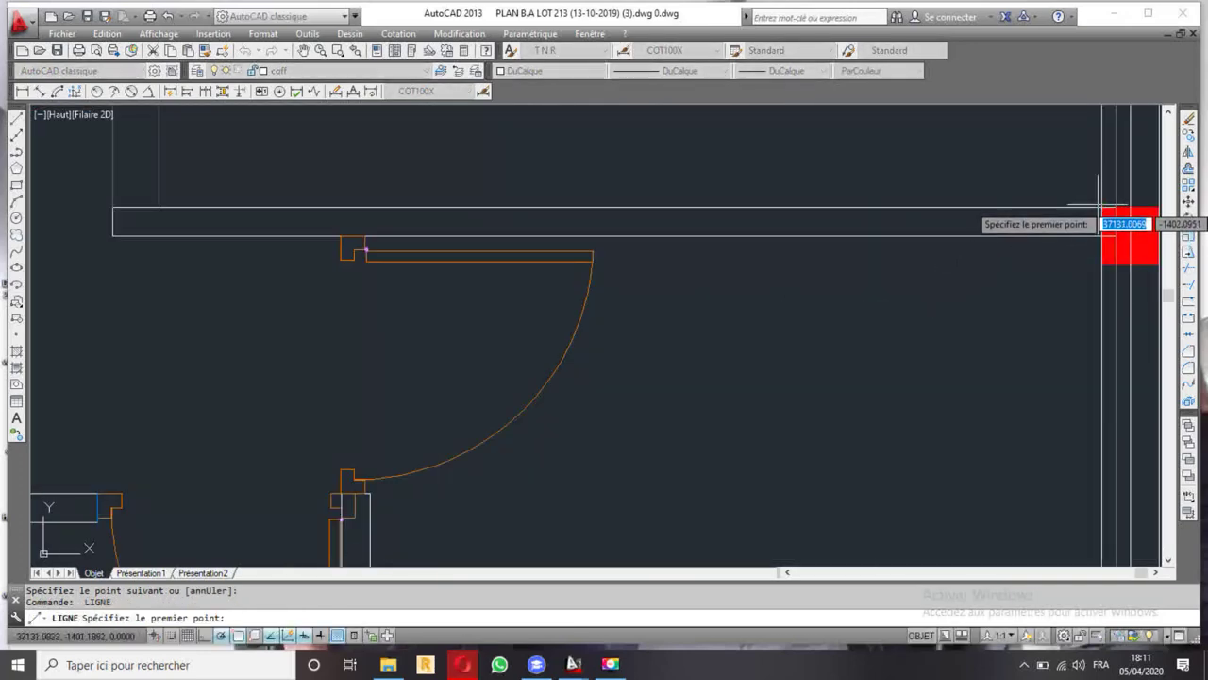
click(1102, 206)
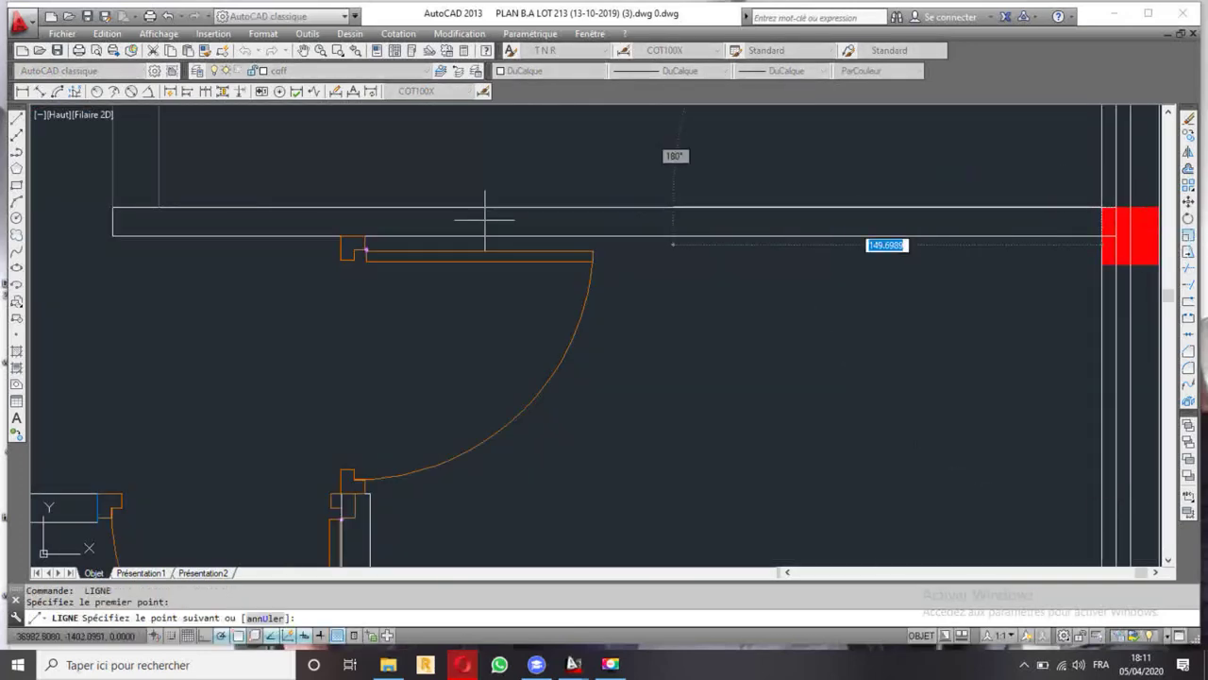
scroll(472, 225, down, 2)
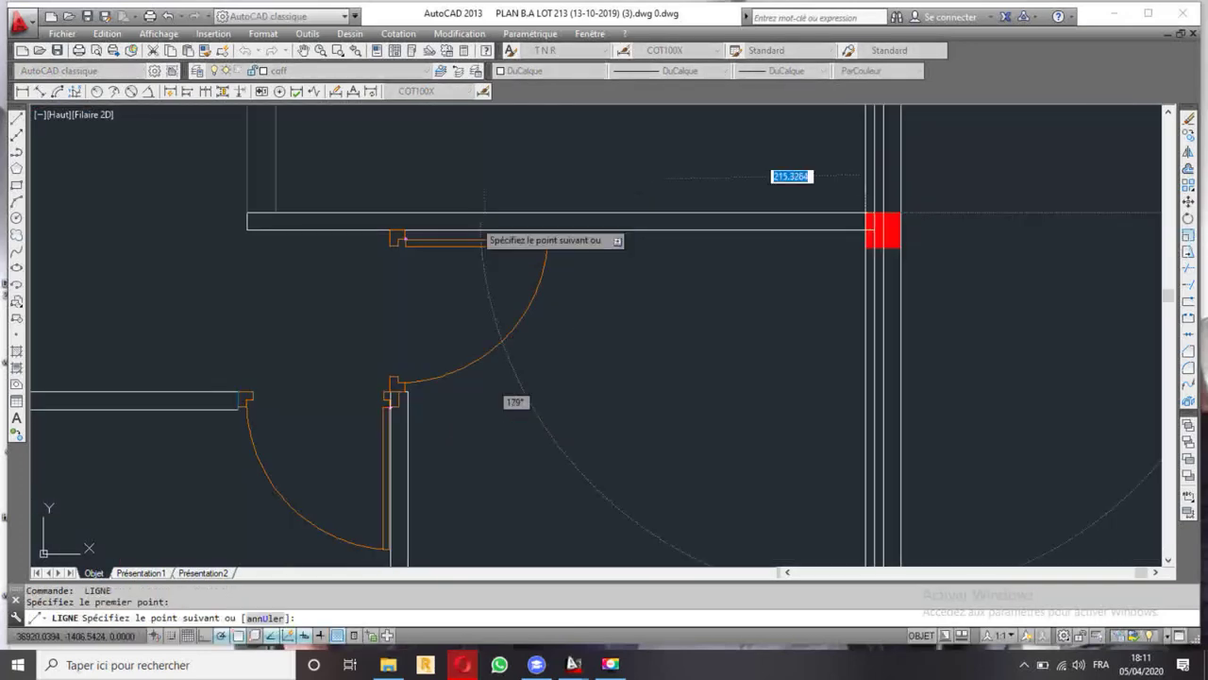
click(276, 211)
key(Return)
- Abandon an unfinished SALON wall line and zoom out to show the whole 2eme ETAGE plan
scroll(517, 213, down, 4)
middle_drag(517, 214, 572, 319)
scroll(566, 216, up, 5)
key(Return)
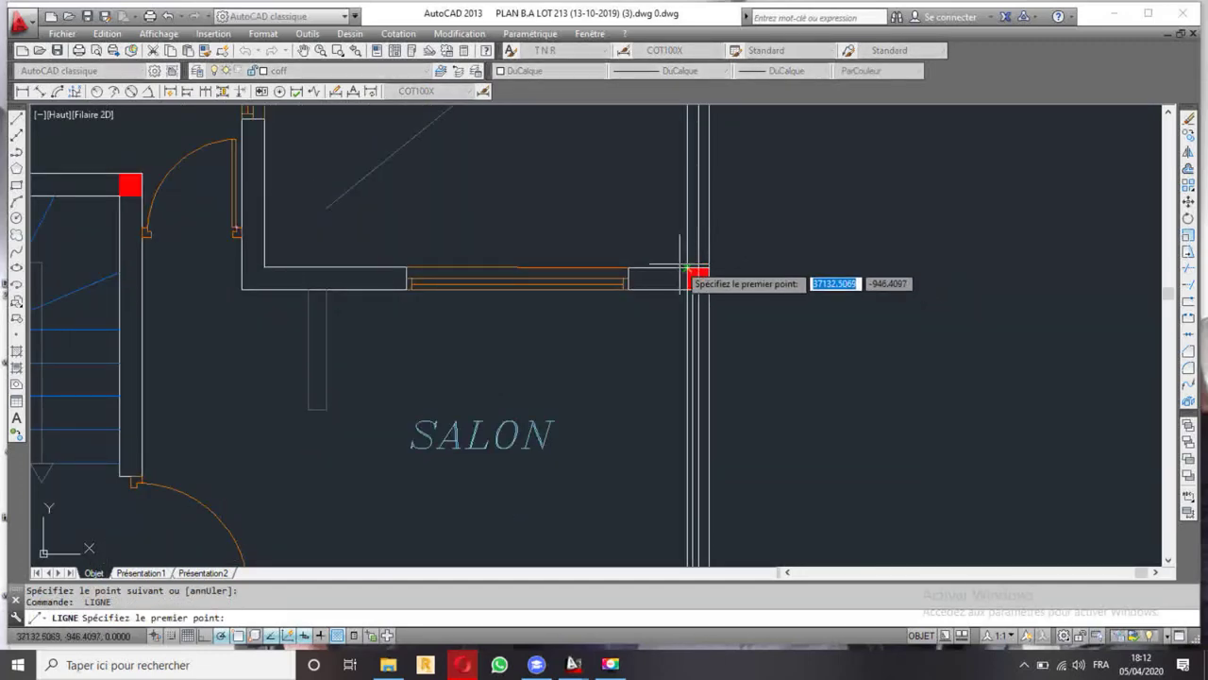
click(687, 267)
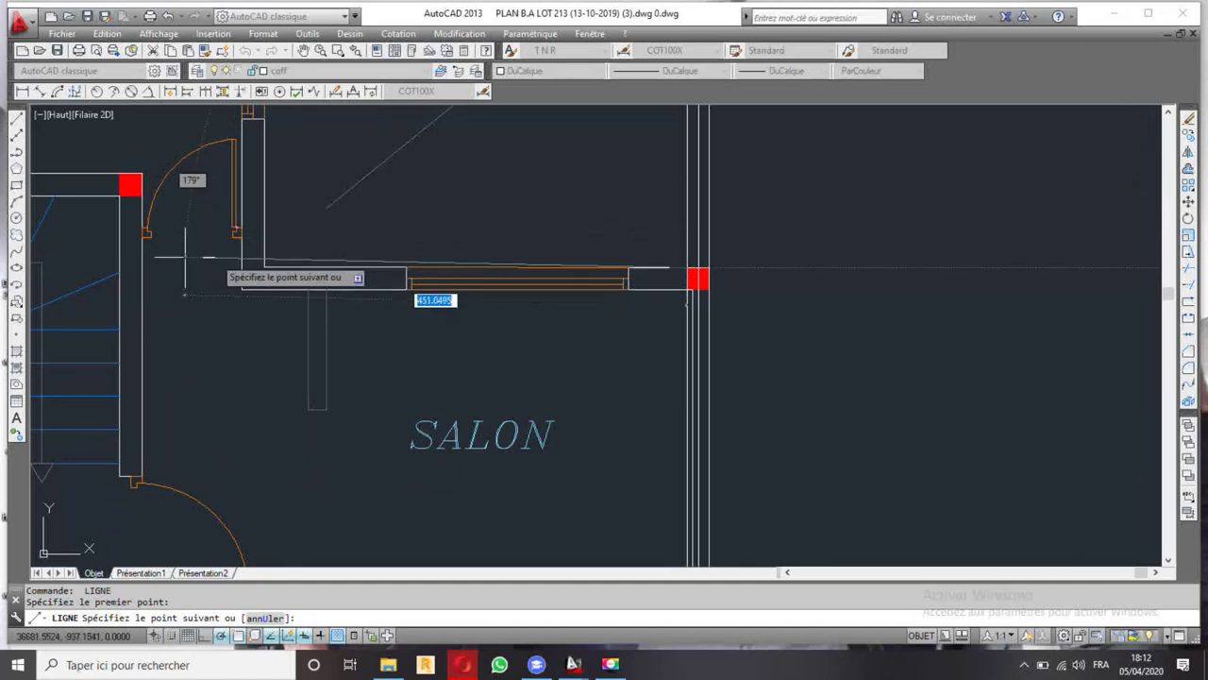
scroll(217, 259, down, 2)
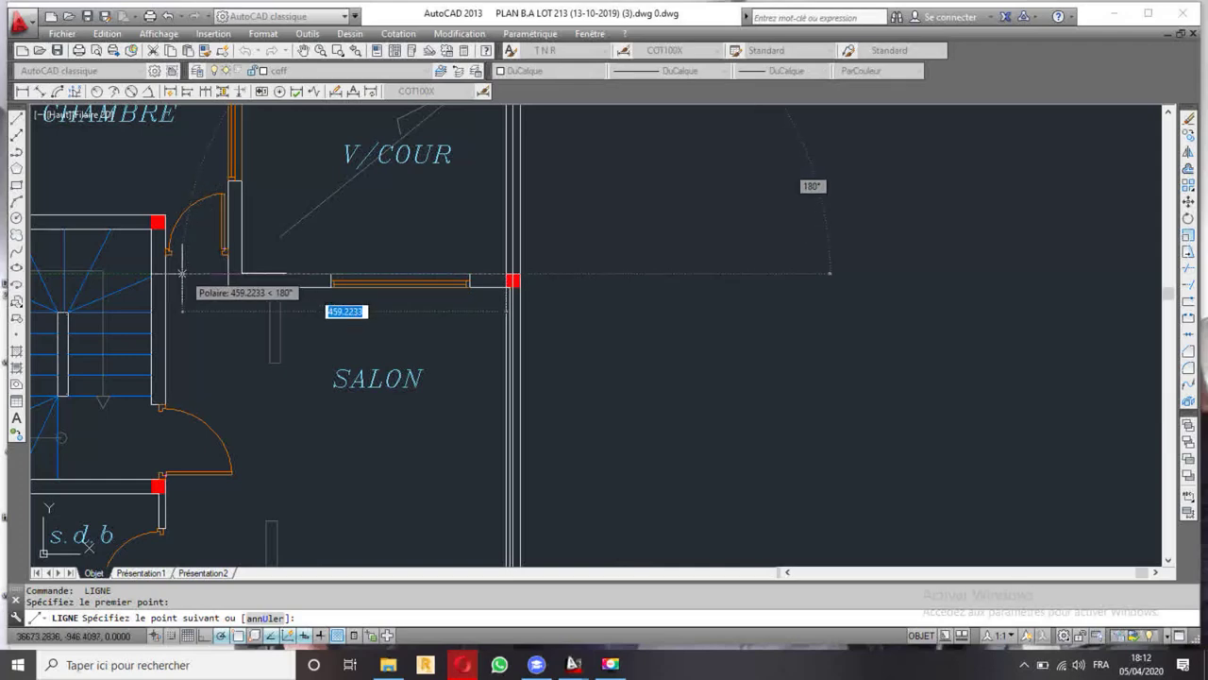
key(Escape)
scroll(165, 274, down, 3)
scroll(321, 359, down, 2)
middle_drag(432, 376, 472, 294)
scroll(377, 242, up, 2)
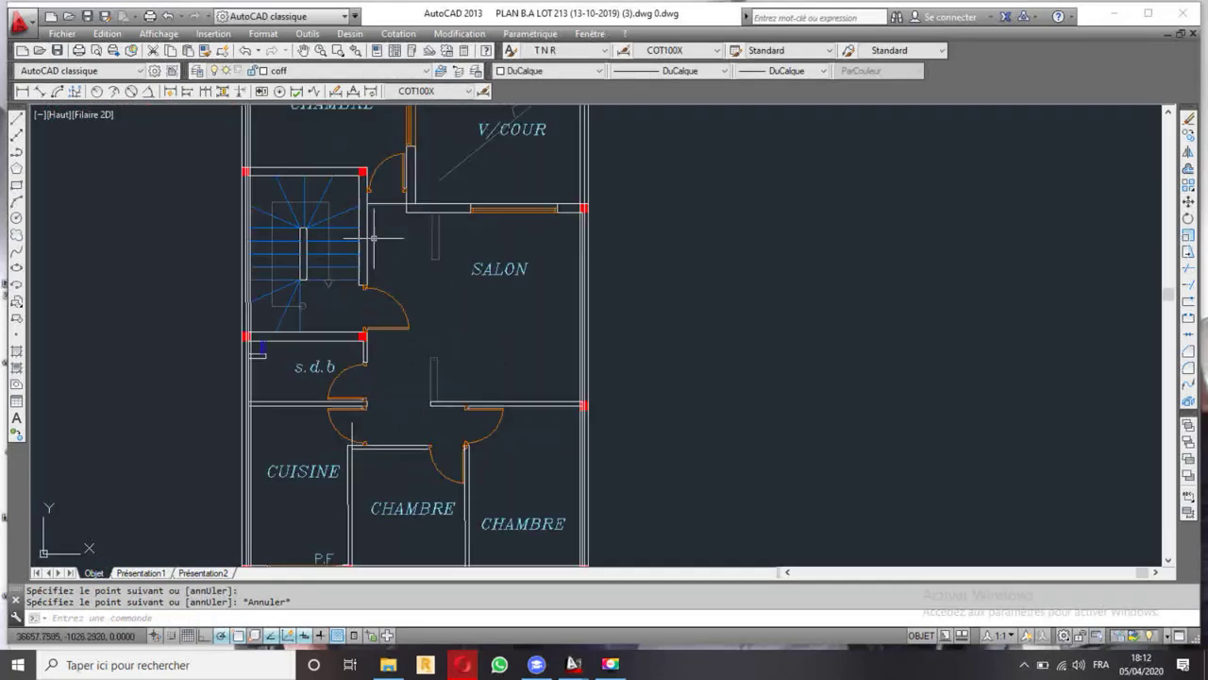
scroll(377, 242, up, 2)
scroll(449, 321, down, 5)
click(448, 320)
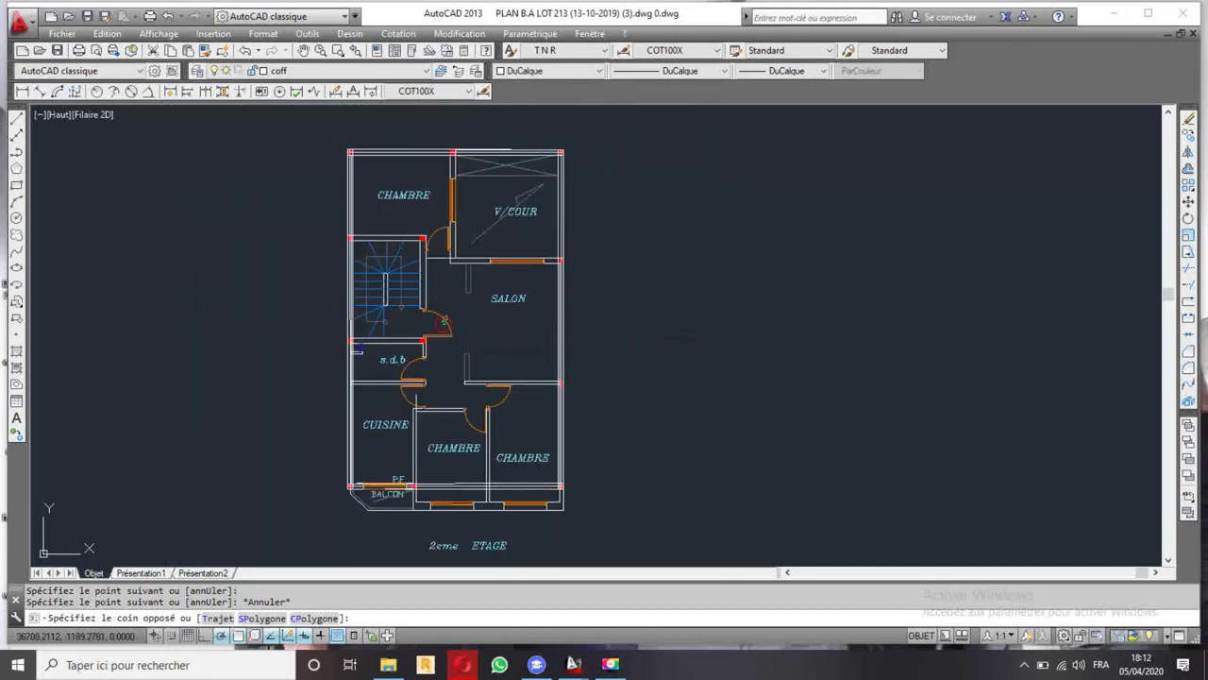
- Delete the window-selected doors, room labels and stair, then begin offsetting the lower wall line
click(446, 322)
key(Delete)
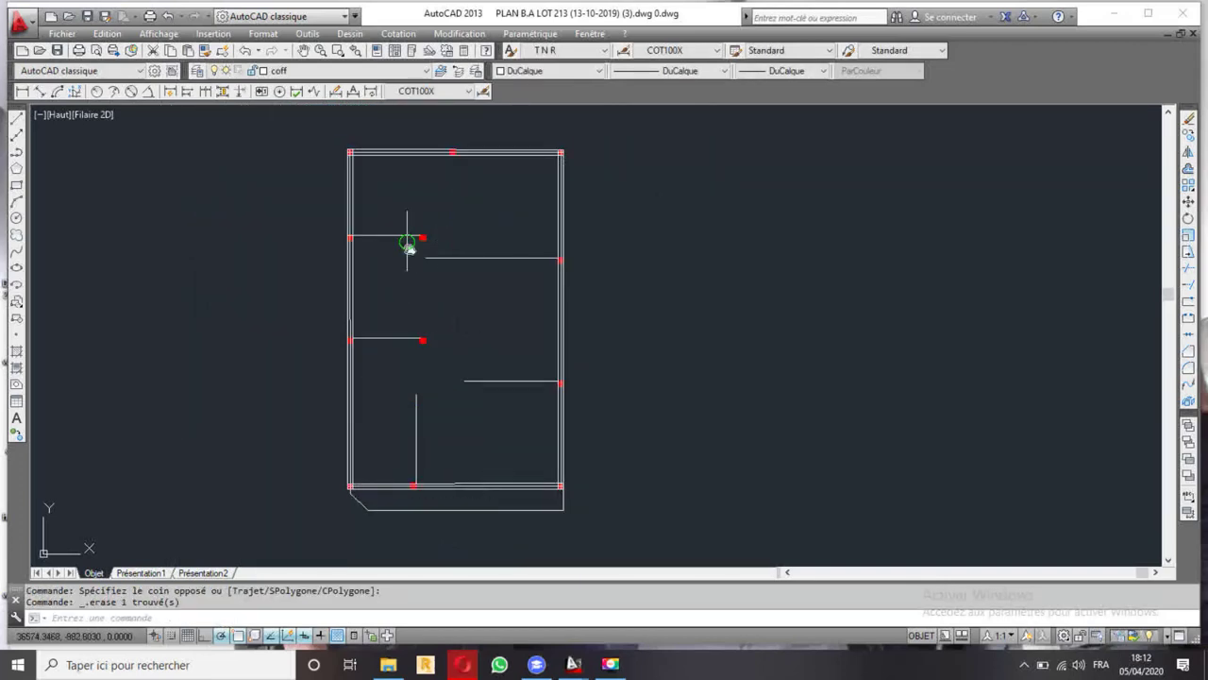
middle_drag(408, 243, 430, 295)
scroll(457, 281, up, 2)
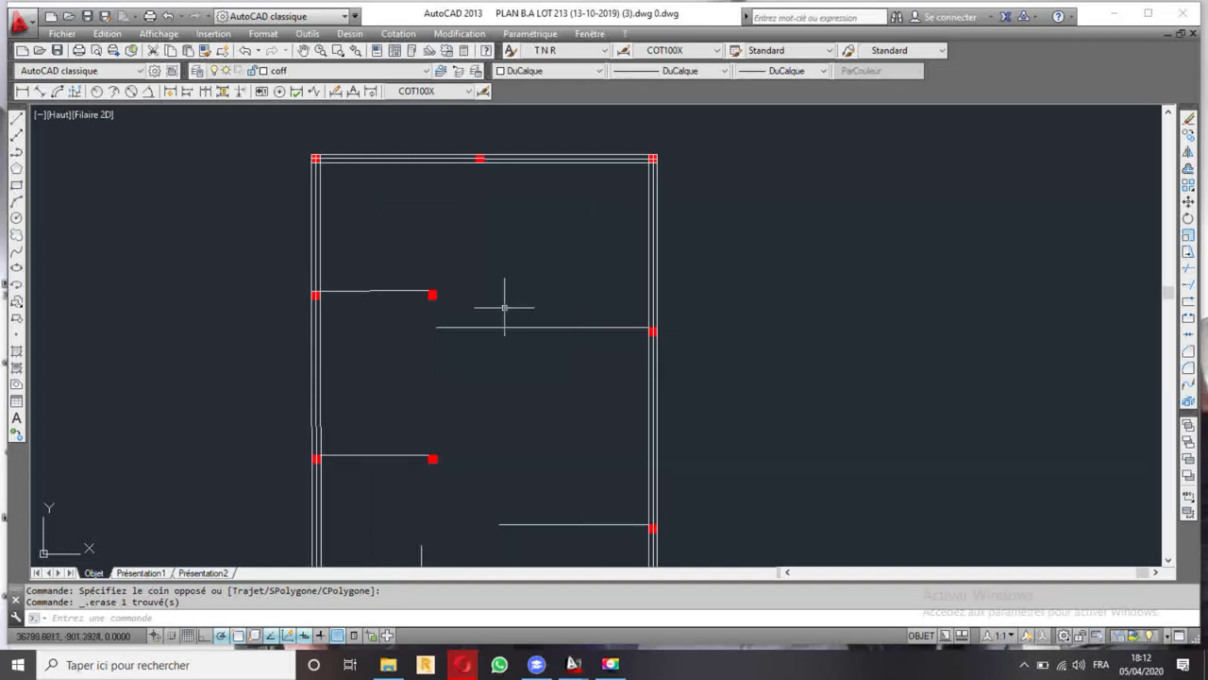
middle_drag(375, 274, 449, 133)
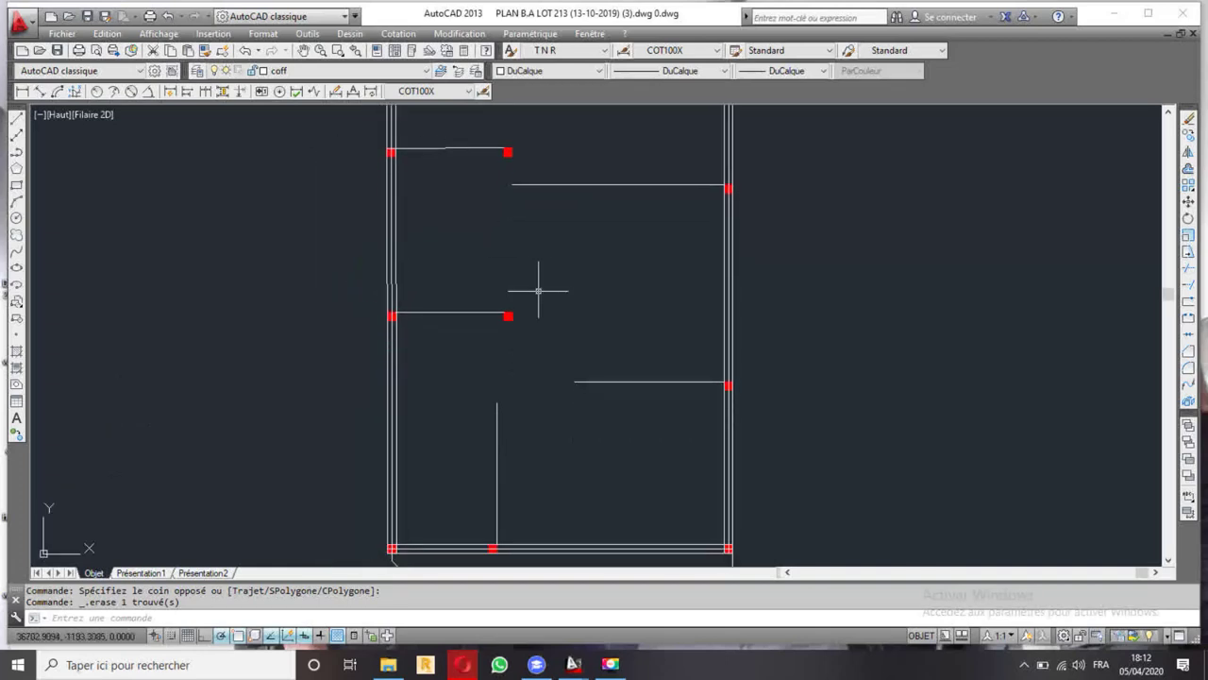
click(481, 304)
click(1187, 169)
scroll(477, 345, up, 2)
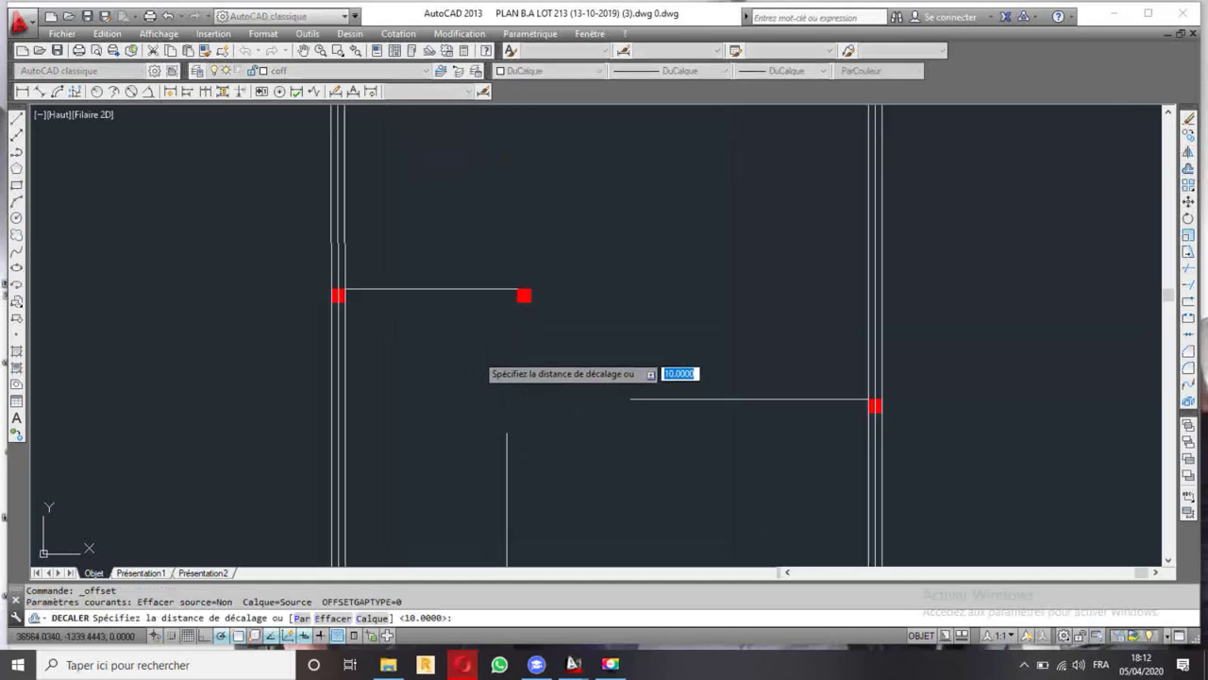
- Accept the 10-unit offset and make parallel copies of the left and right short wall lines
scroll(467, 325, up, 2)
key(Return)
click(463, 321)
click(457, 272)
click(451, 308)
scroll(541, 314, down, 4)
click(686, 360)
click(703, 371)
click(702, 362)
click(703, 283)
- Offset the upper beam lines and the lower vertical line 10 units to double them
scroll(710, 160, up, 4)
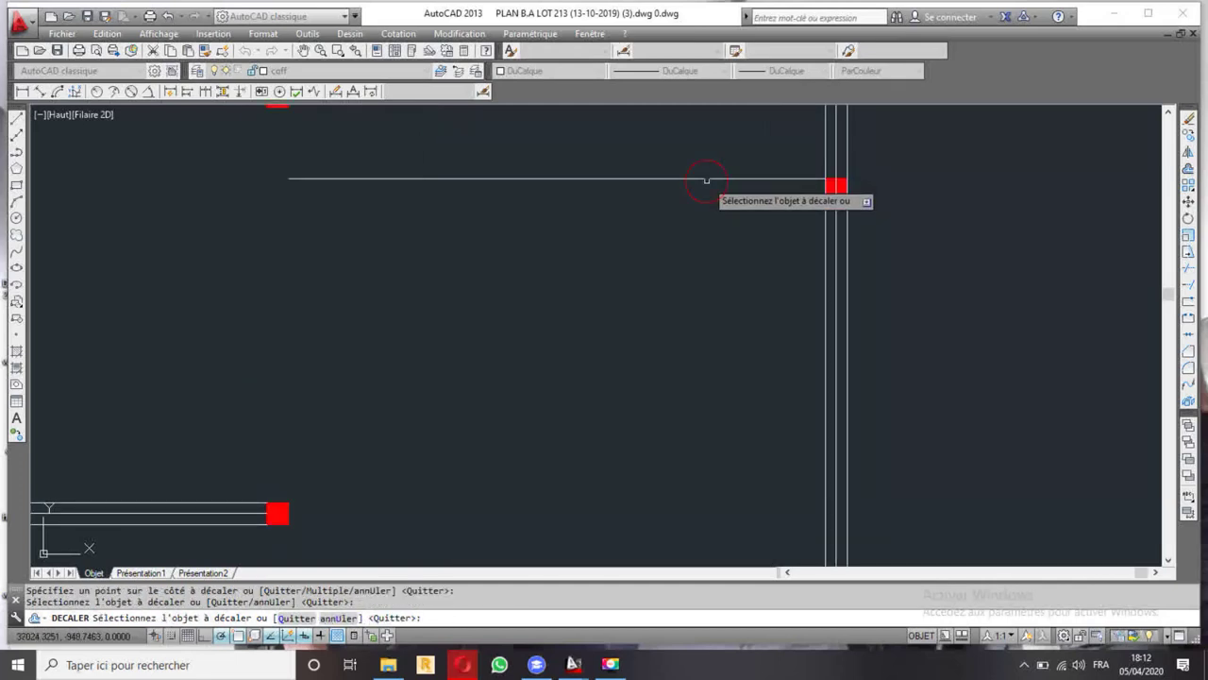
click(706, 179)
click(692, 214)
click(695, 188)
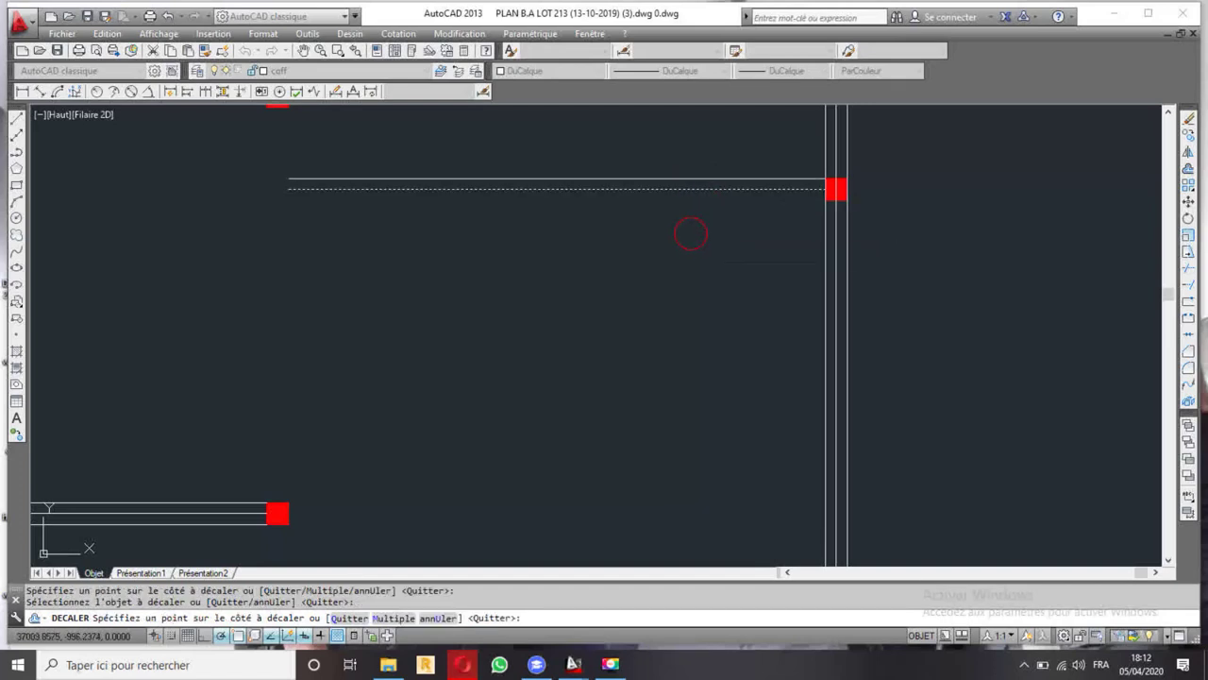
click(690, 233)
scroll(703, 247, down, 5)
scroll(561, 202, up, 4)
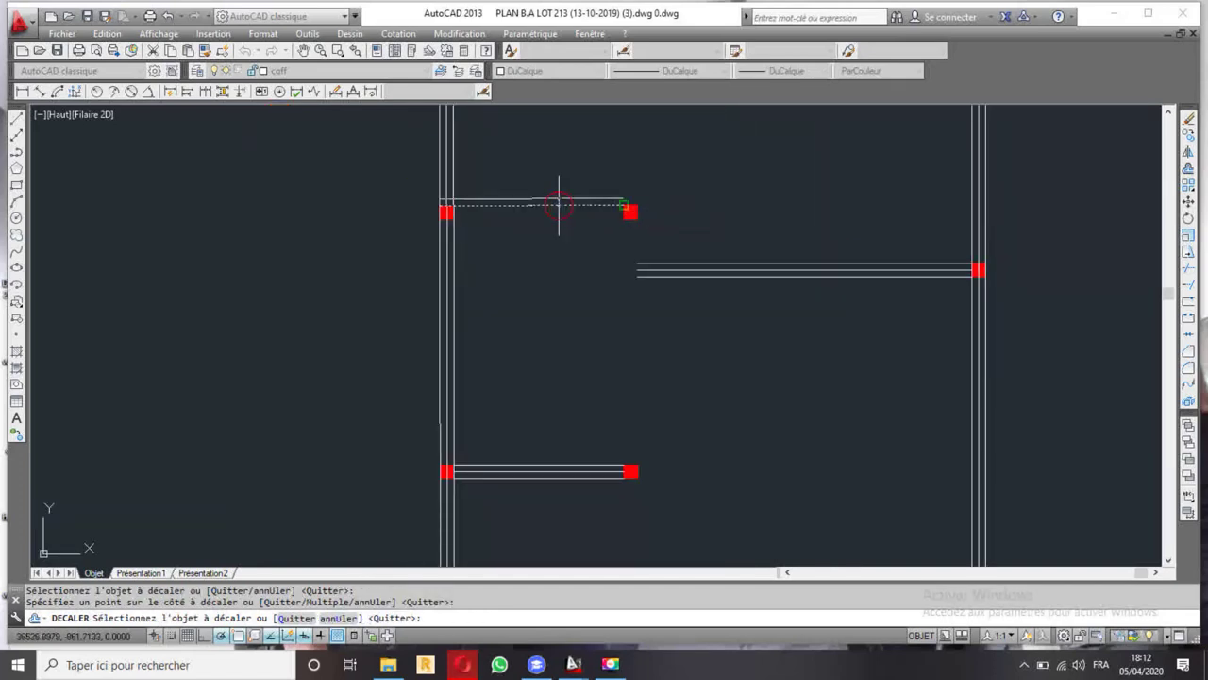
click(560, 210)
click(566, 248)
scroll(623, 259, down, 5)
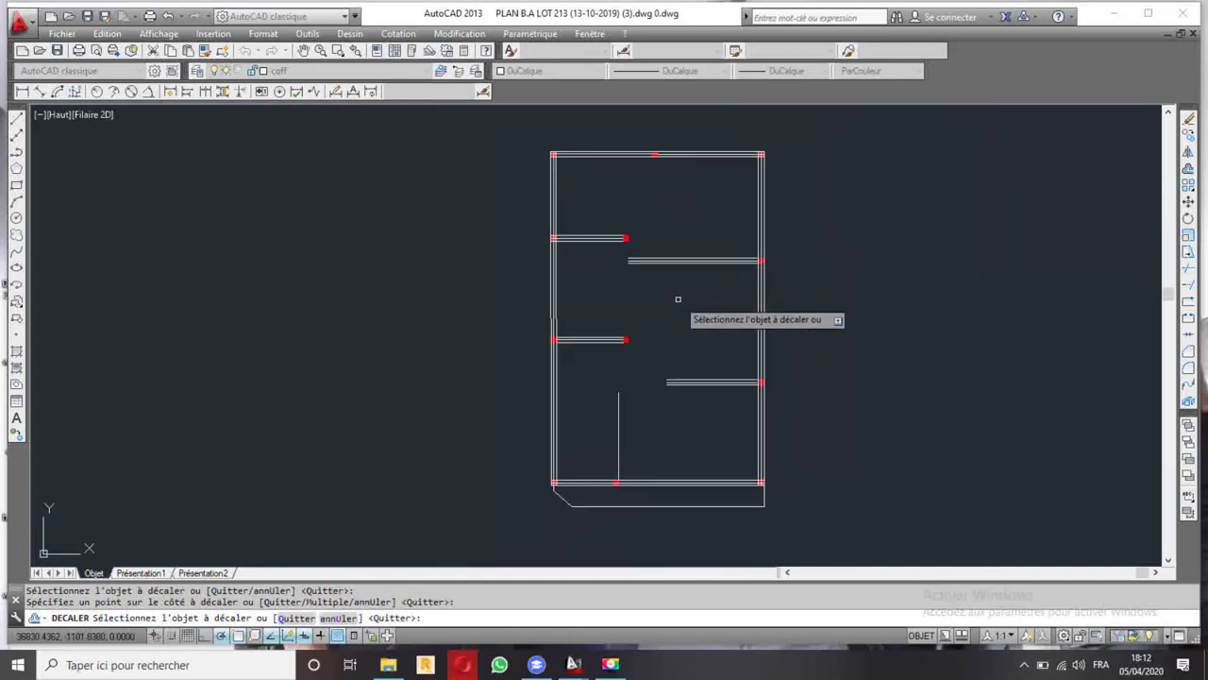
middle_drag(678, 298, 546, 251)
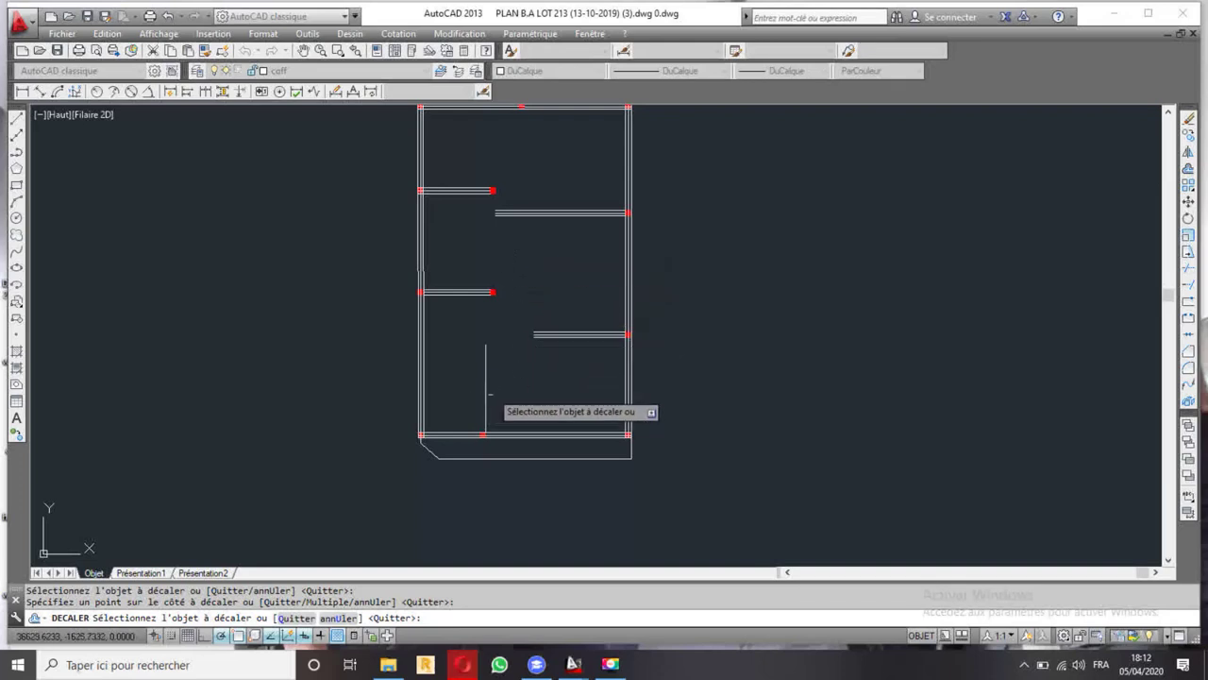
click(483, 383)
click(497, 382)
key(Escape)
scroll(486, 290, up, 5)
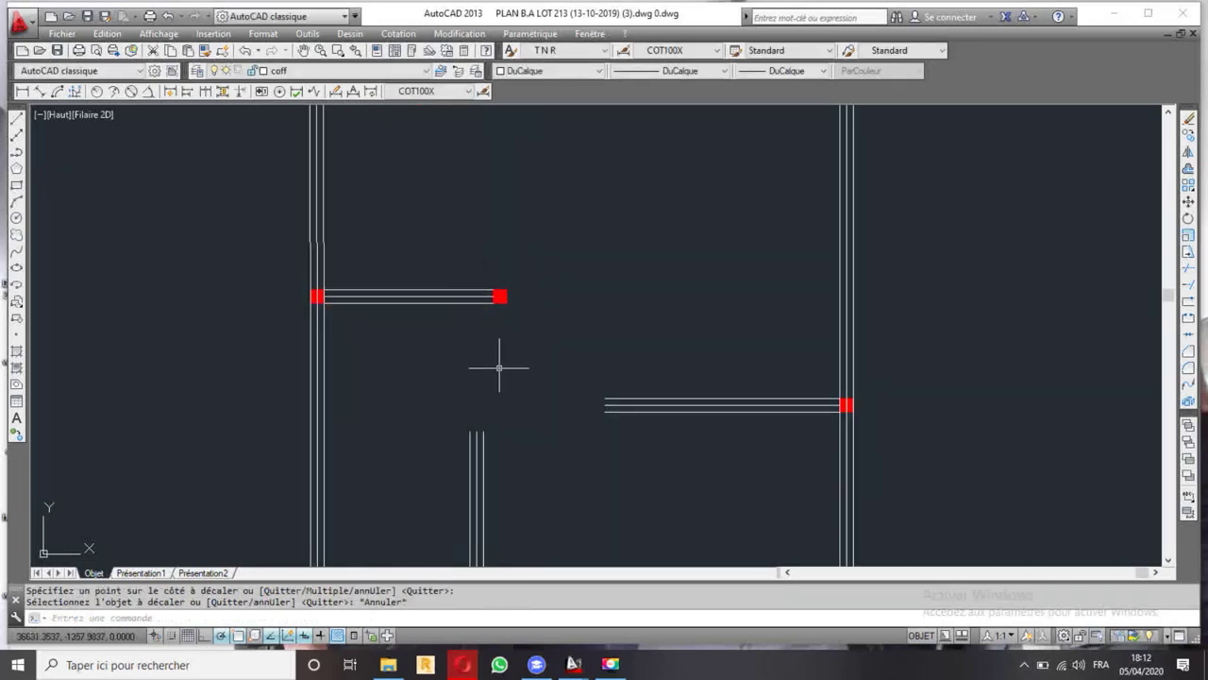
click(474, 302)
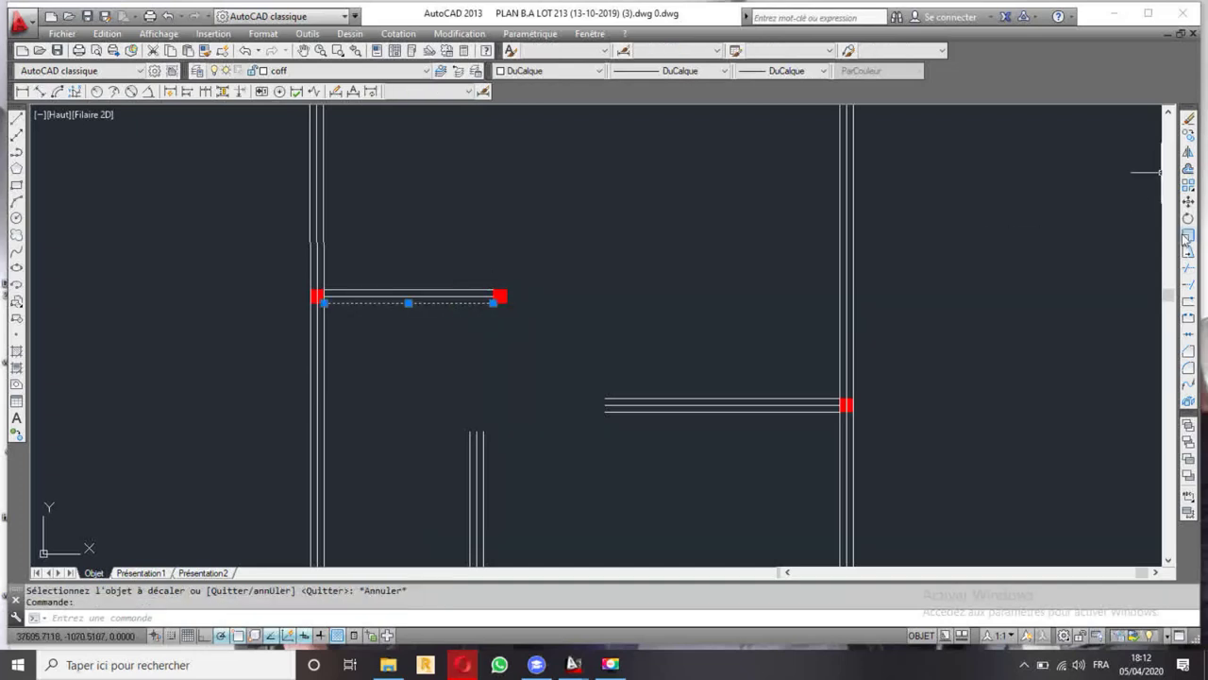
- Extend the two lower vertical lines up to the beam line
click(1189, 284)
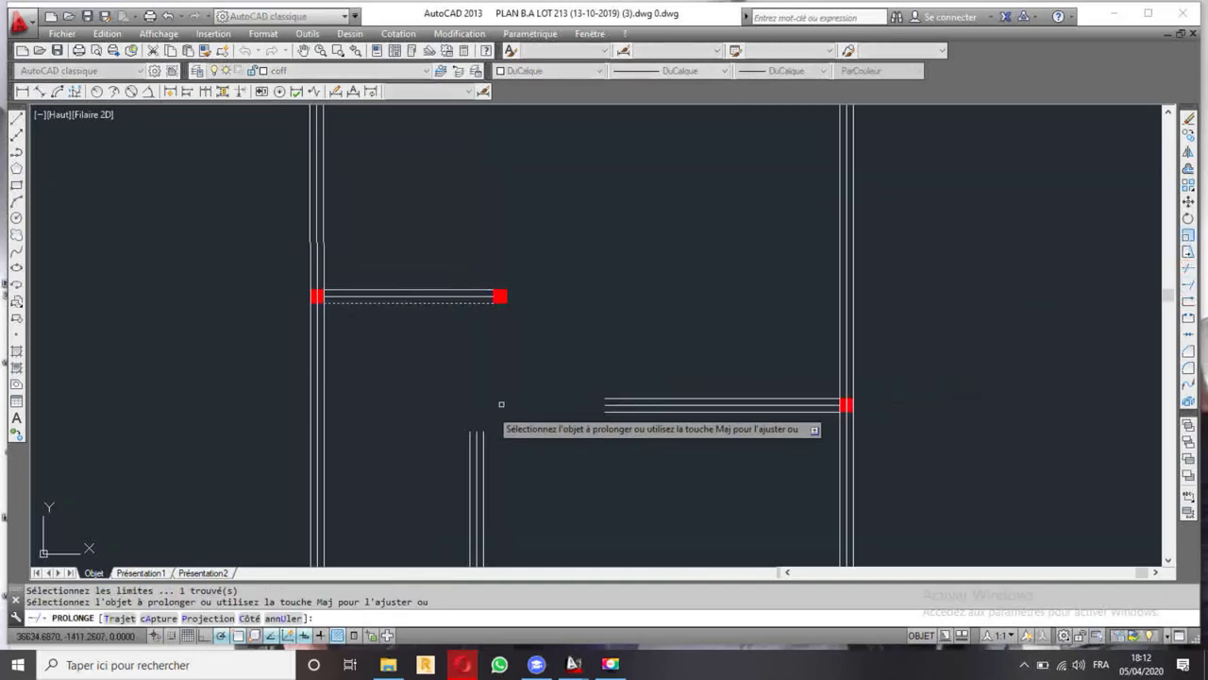
click(520, 459)
click(420, 482)
middle_drag(516, 423, 468, 289)
key(Return)
key(Return)
key(Escape)
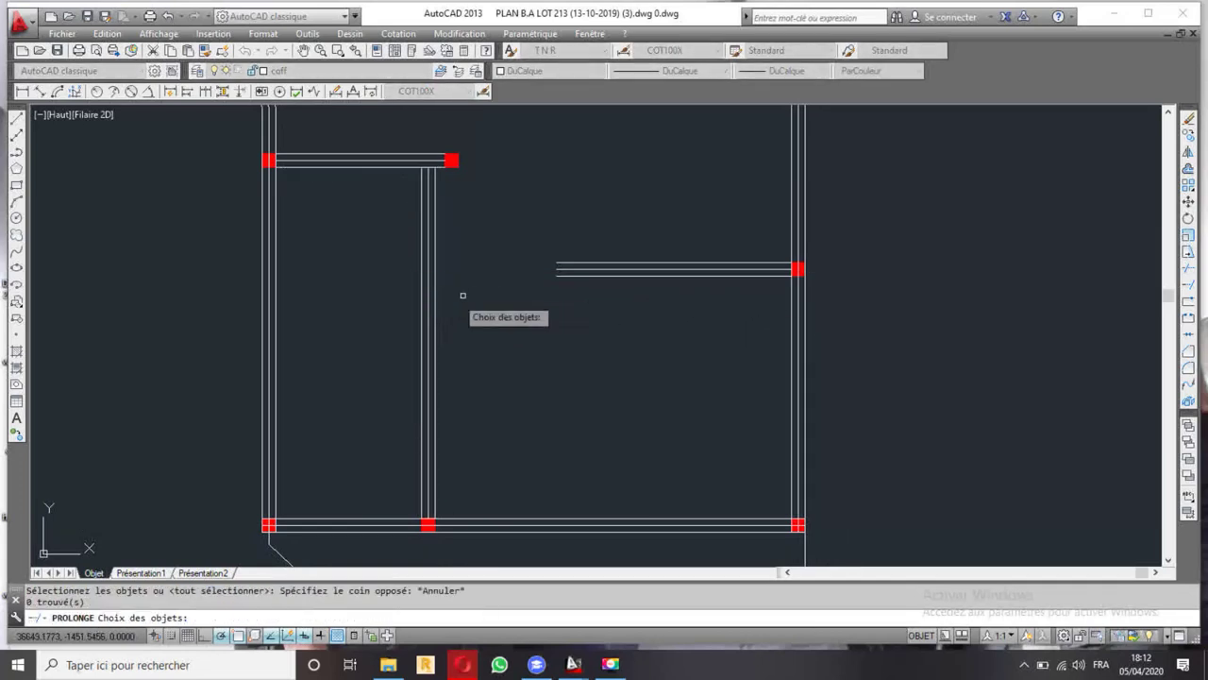
- Extend the horizontal beam lines to the vertical line, using a crossing selection
click(434, 295)
key(Return)
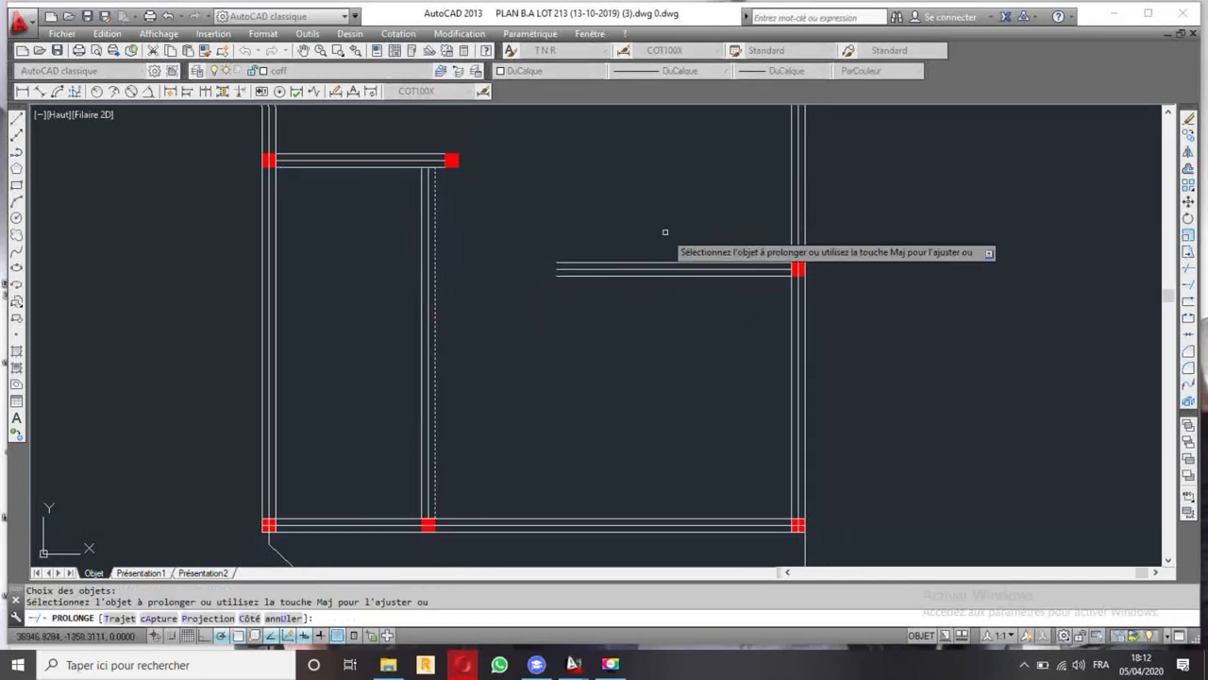
click(665, 231)
click(636, 334)
scroll(596, 296, down, 4)
middle_drag(577, 197, 544, 315)
key(Escape)
scroll(527, 301, up, 4)
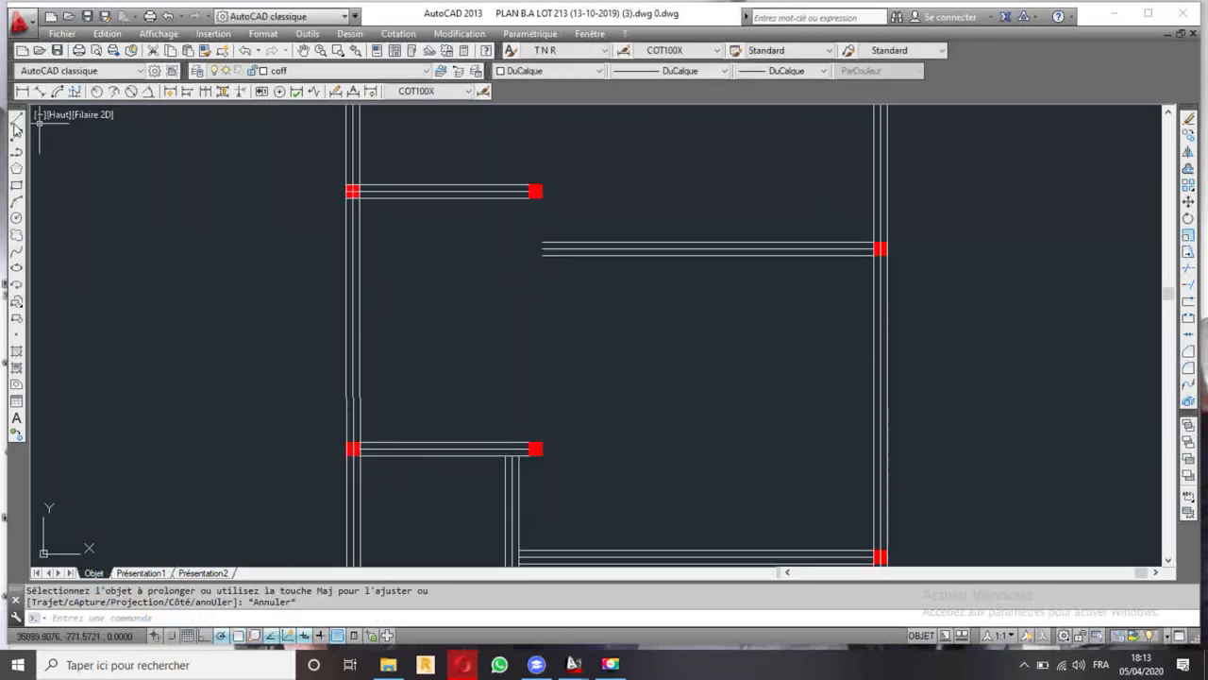
click(15, 121)
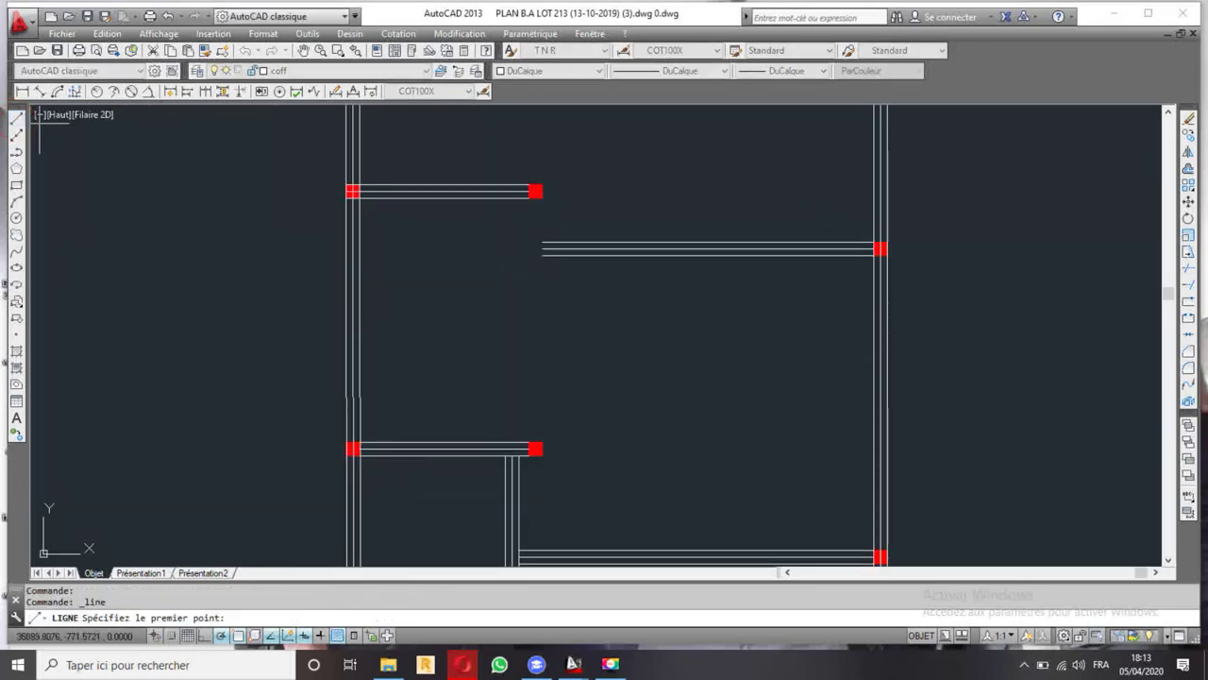
- Draw a vertical line from the top-middle column to the lower beam and offset it 10
click(542, 198)
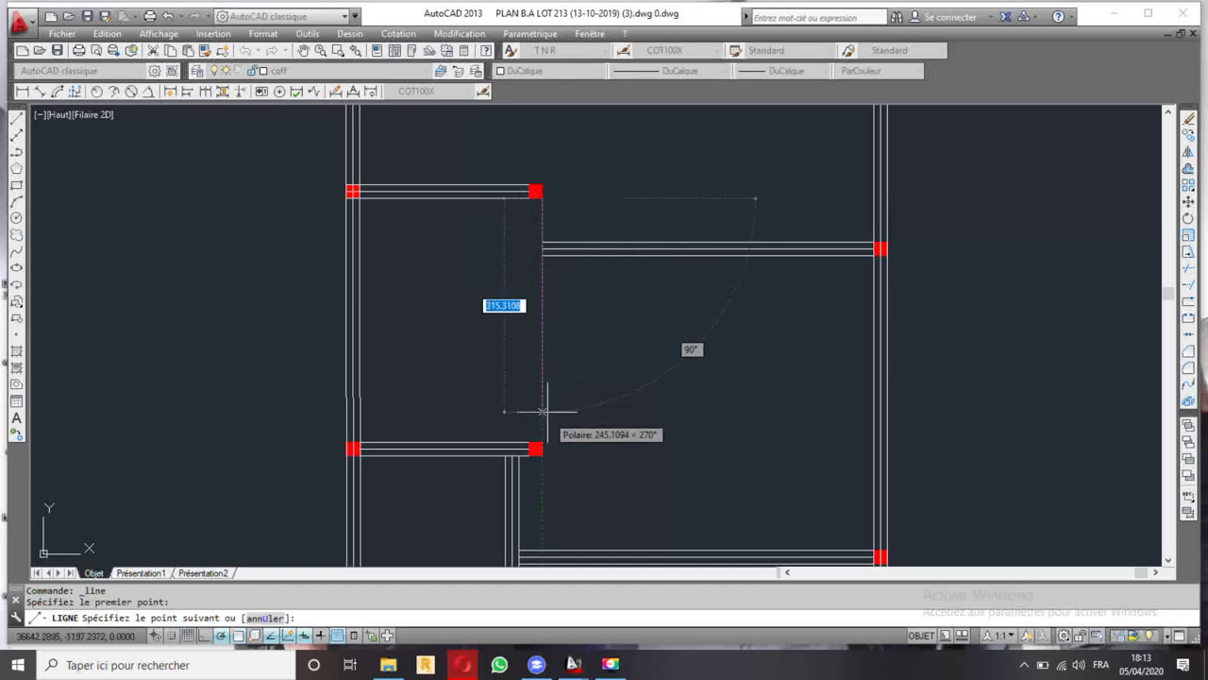
click(541, 441)
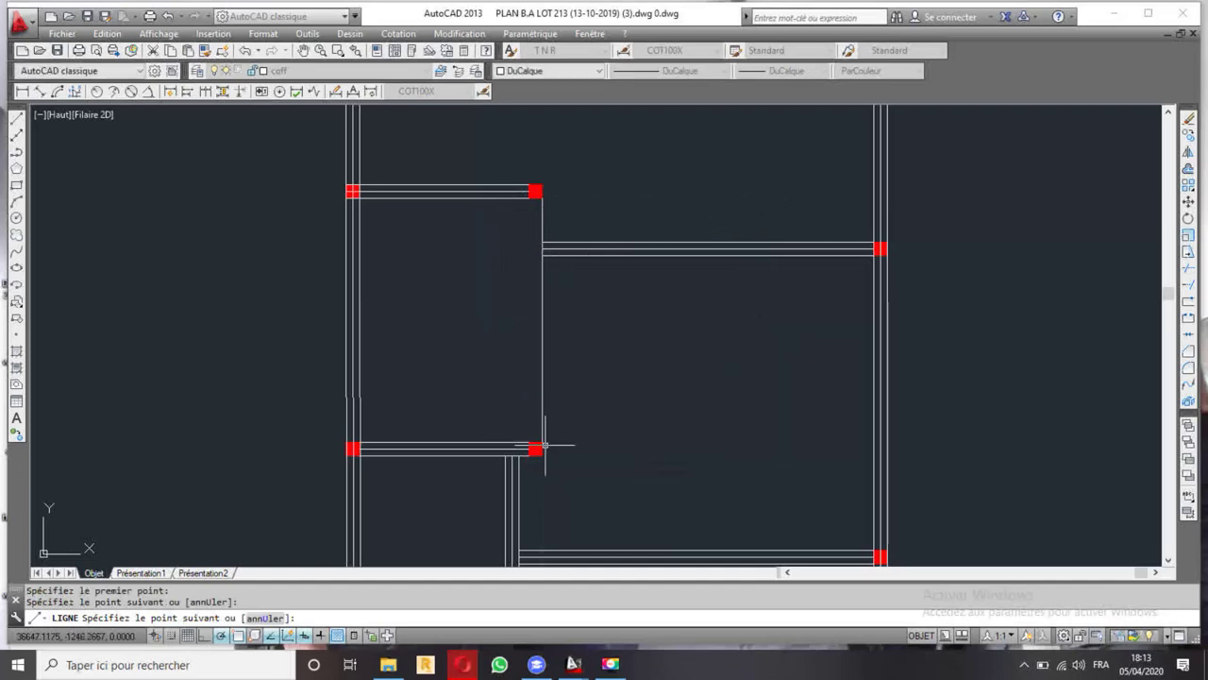
key(Escape)
click(519, 378)
click(1188, 168)
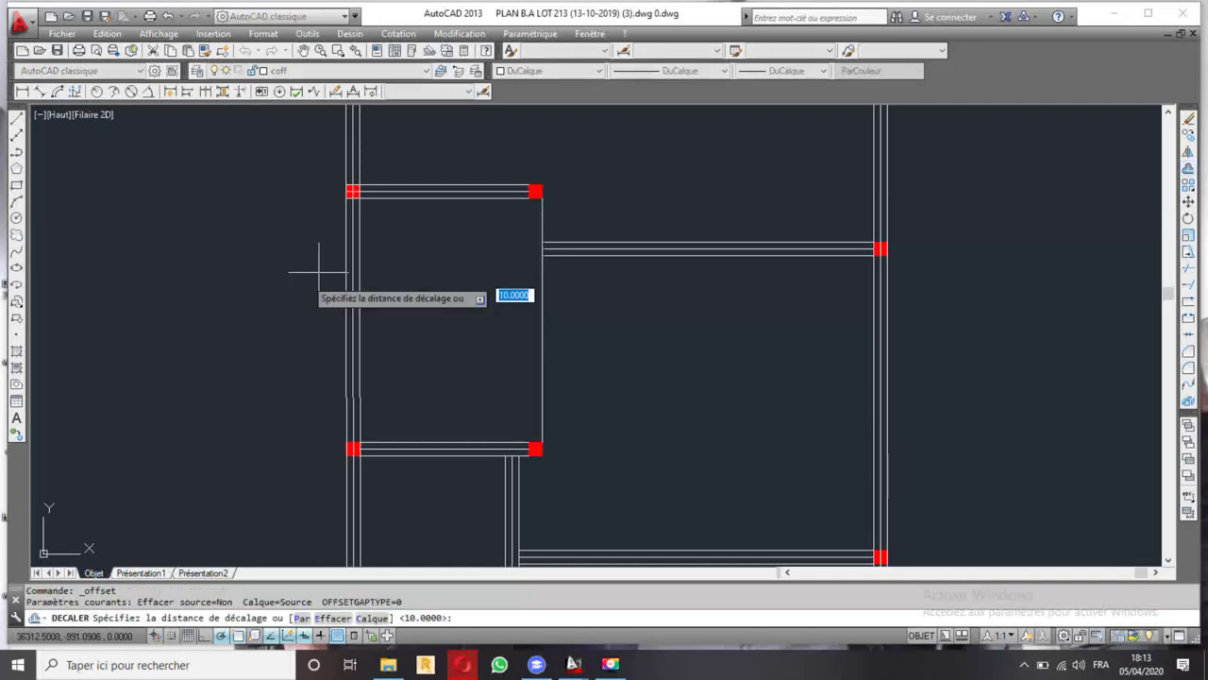
key(Return)
click(459, 305)
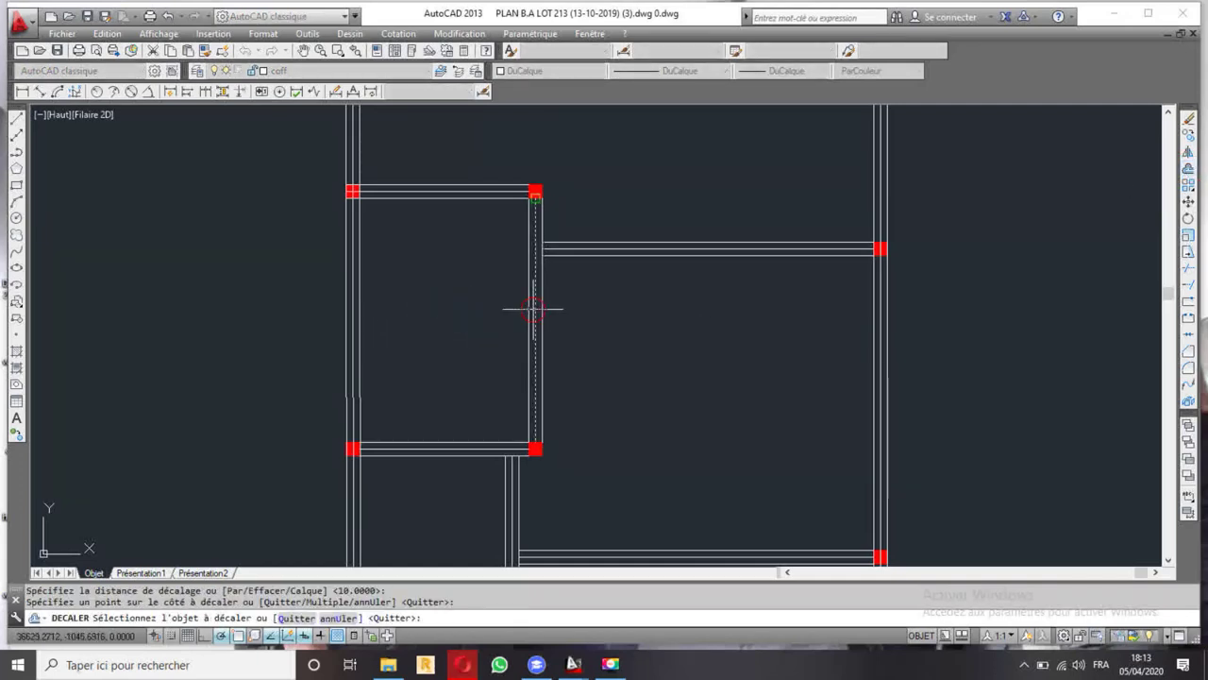
scroll(496, 315, down, 2)
scroll(561, 226, down, 2)
key(Escape)
middle_drag(556, 193, 553, 277)
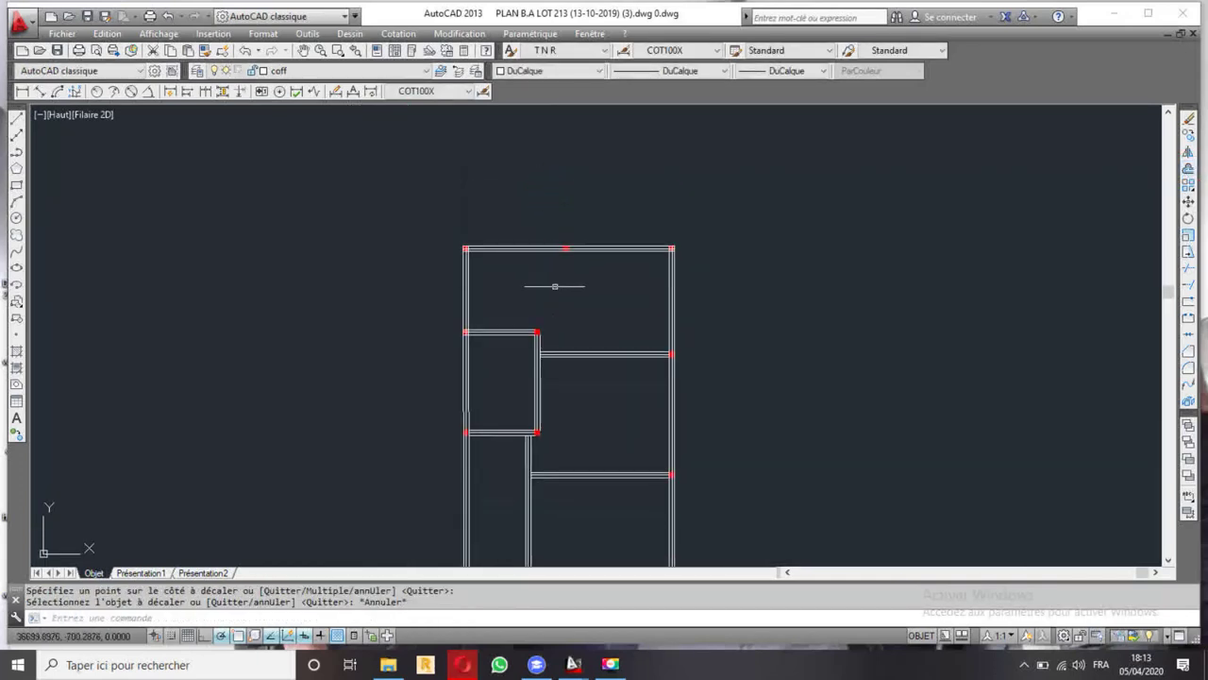
scroll(553, 278, up, 2)
scroll(558, 283, up, 2)
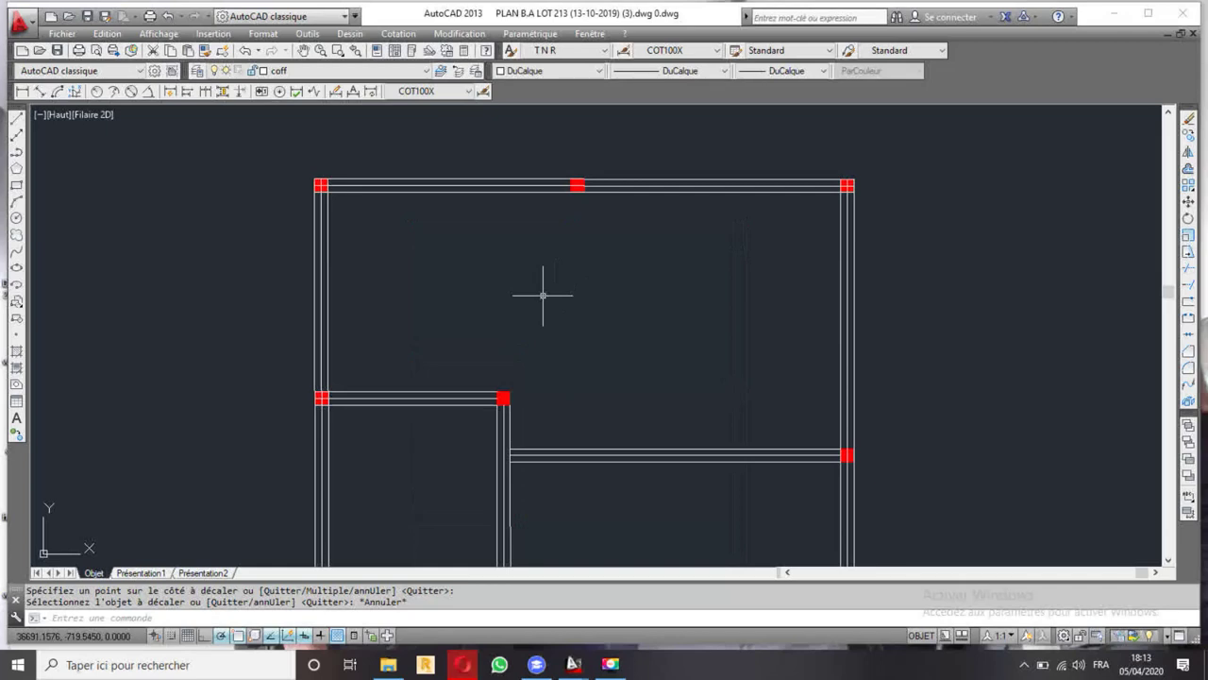
- Draw a second vertical line down to the lower right beam
click(16, 118)
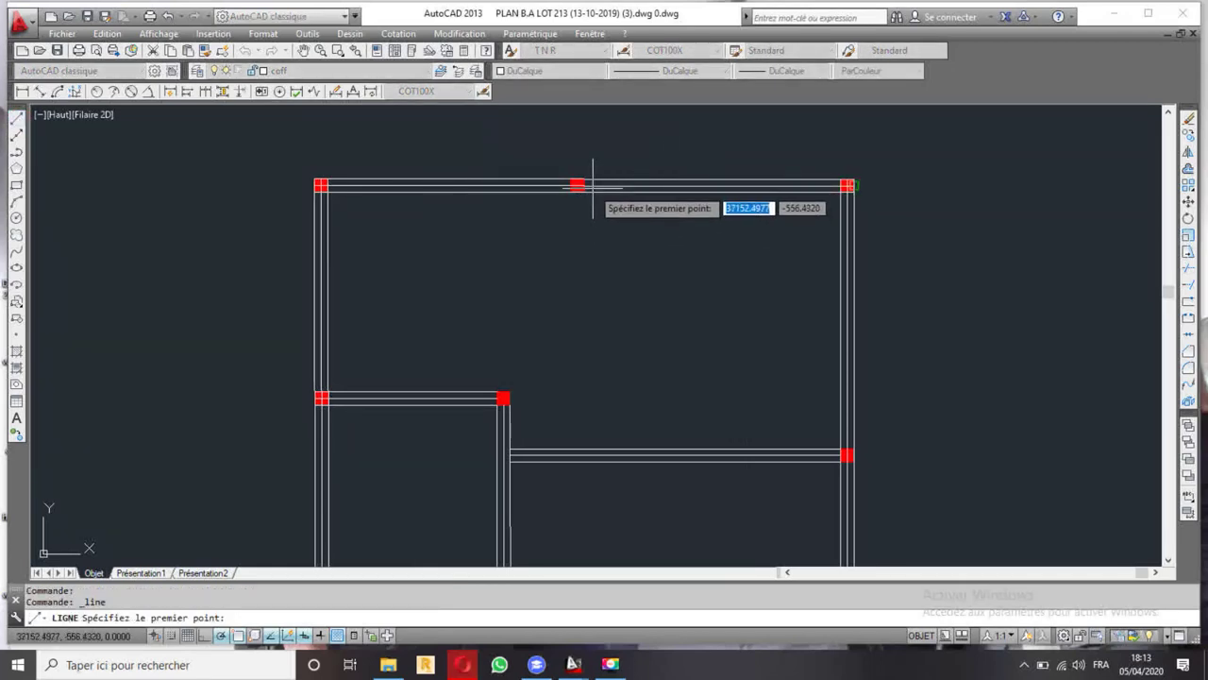
click(584, 448)
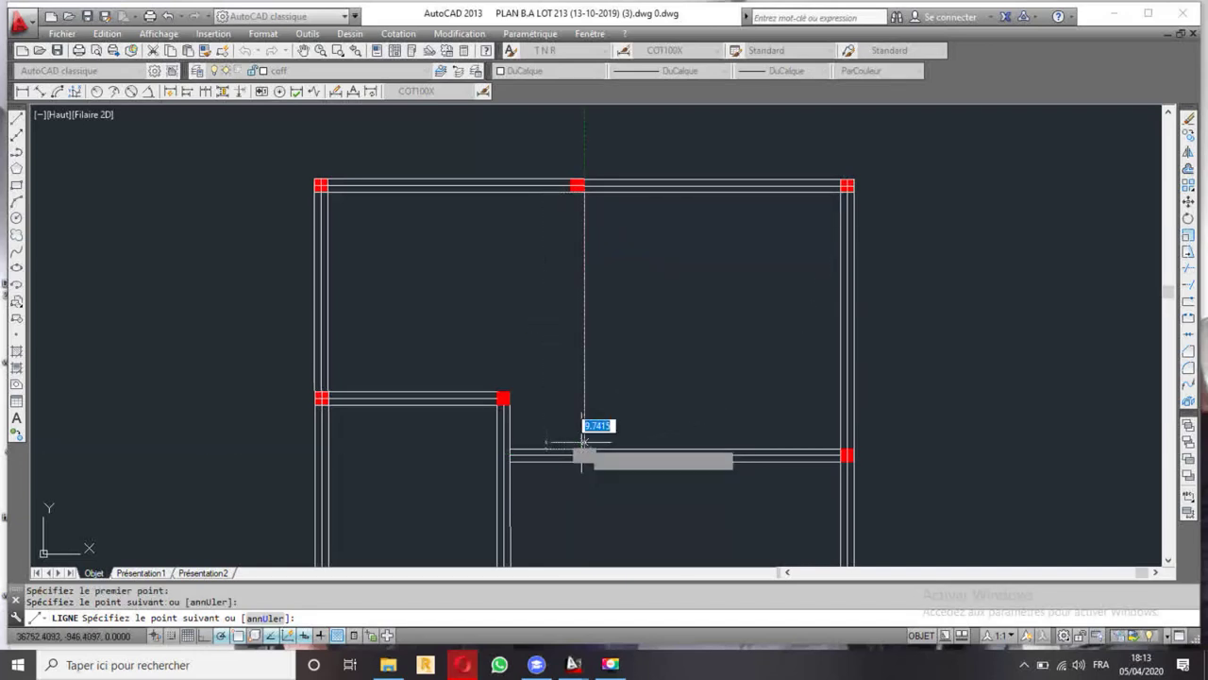
key(Escape)
click(585, 274)
click(760, 234)
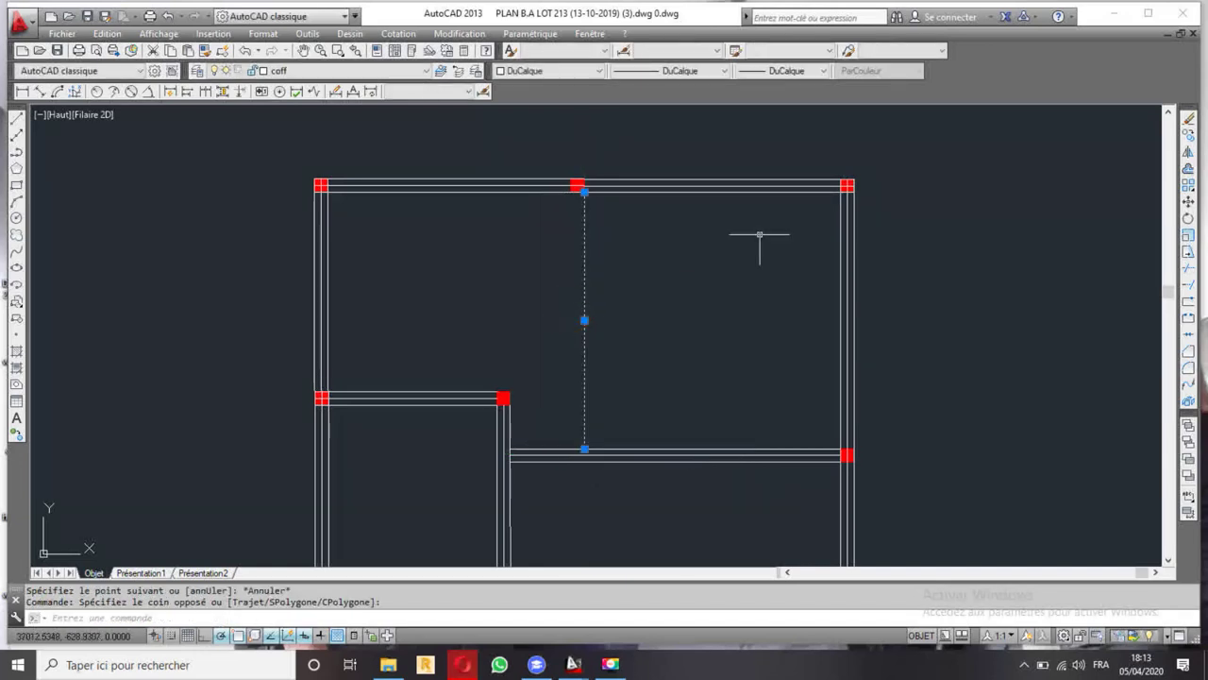
- Offset the second vertical line 10 units on both sides to form the beam
click(1188, 171)
key(Return)
click(584, 269)
click(579, 279)
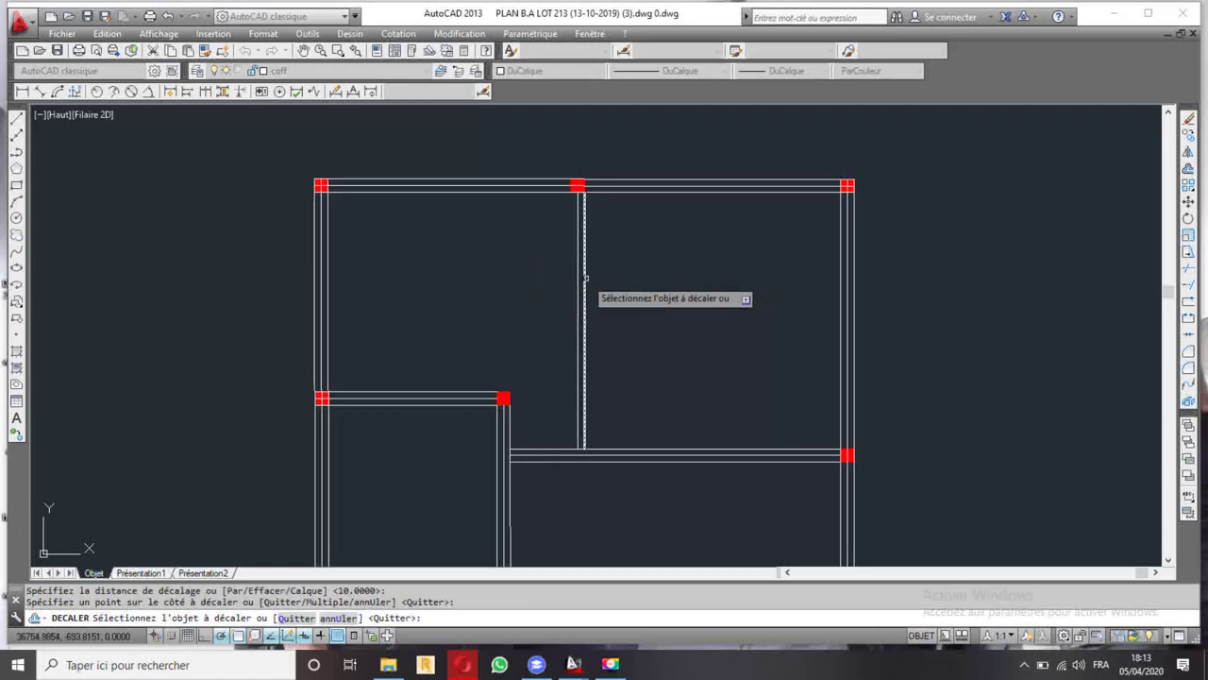
click(578, 271)
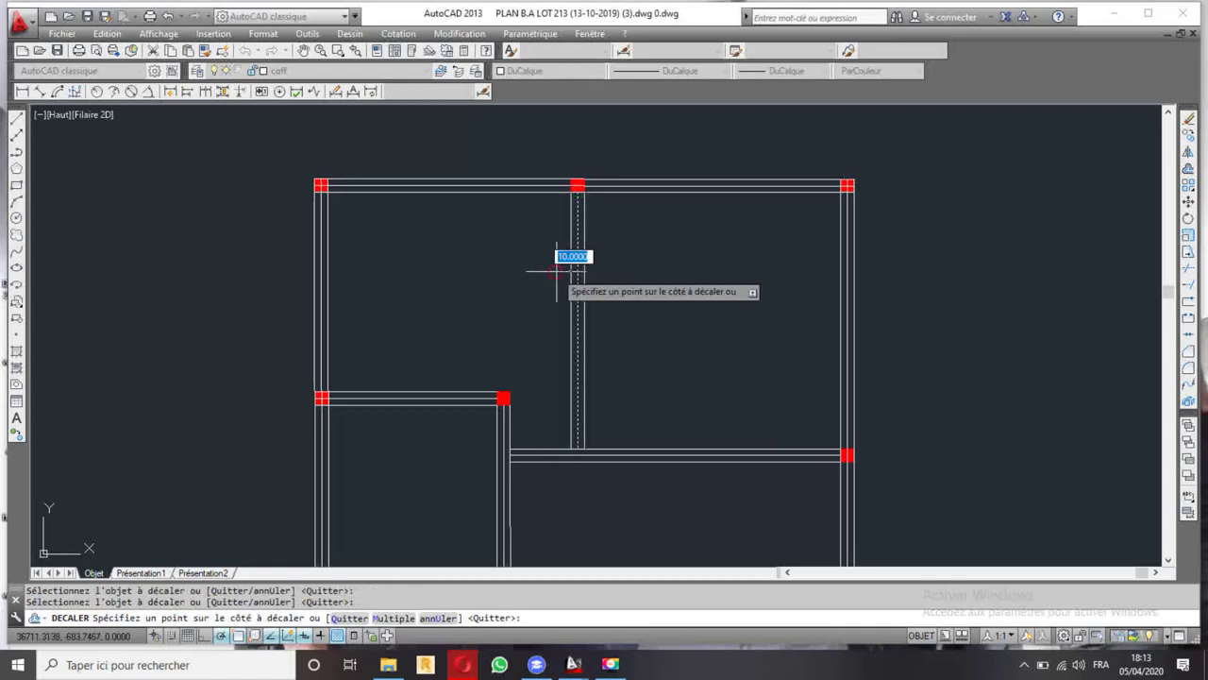
click(574, 255)
scroll(576, 252, down, 2)
scroll(573, 283, down, 2)
key(Escape)
middle_drag(573, 361, 536, 287)
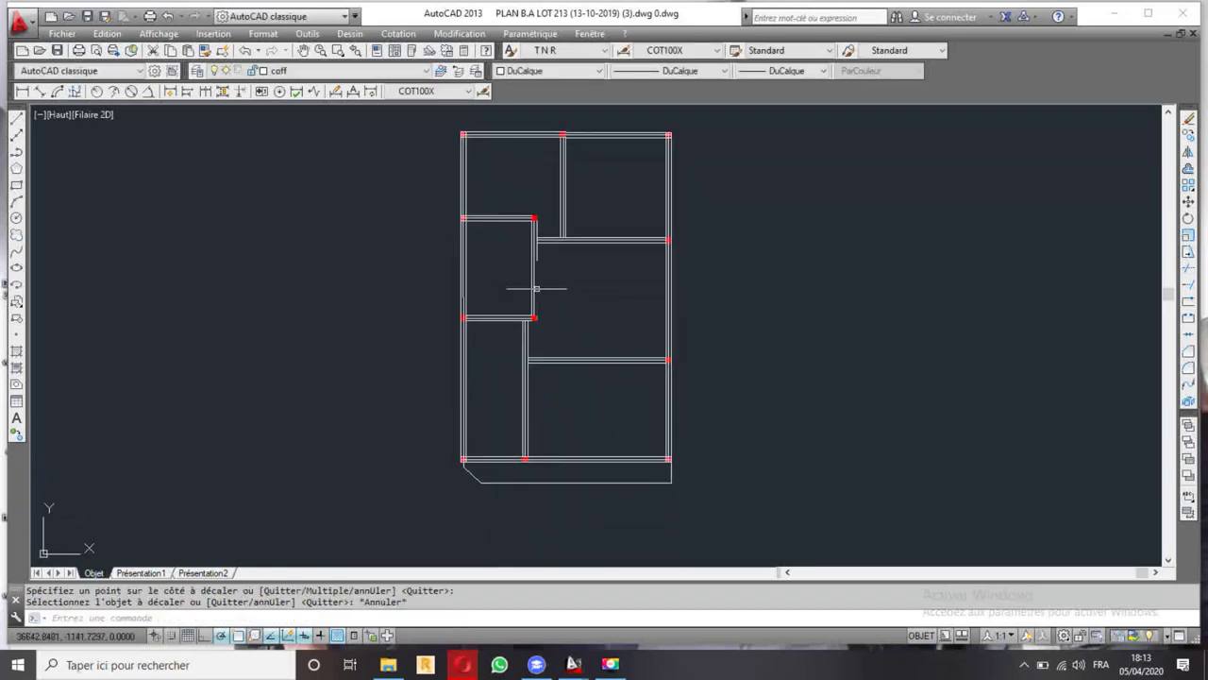
middle_drag(571, 412, 524, 303)
scroll(566, 351, up, 3)
click(551, 360)
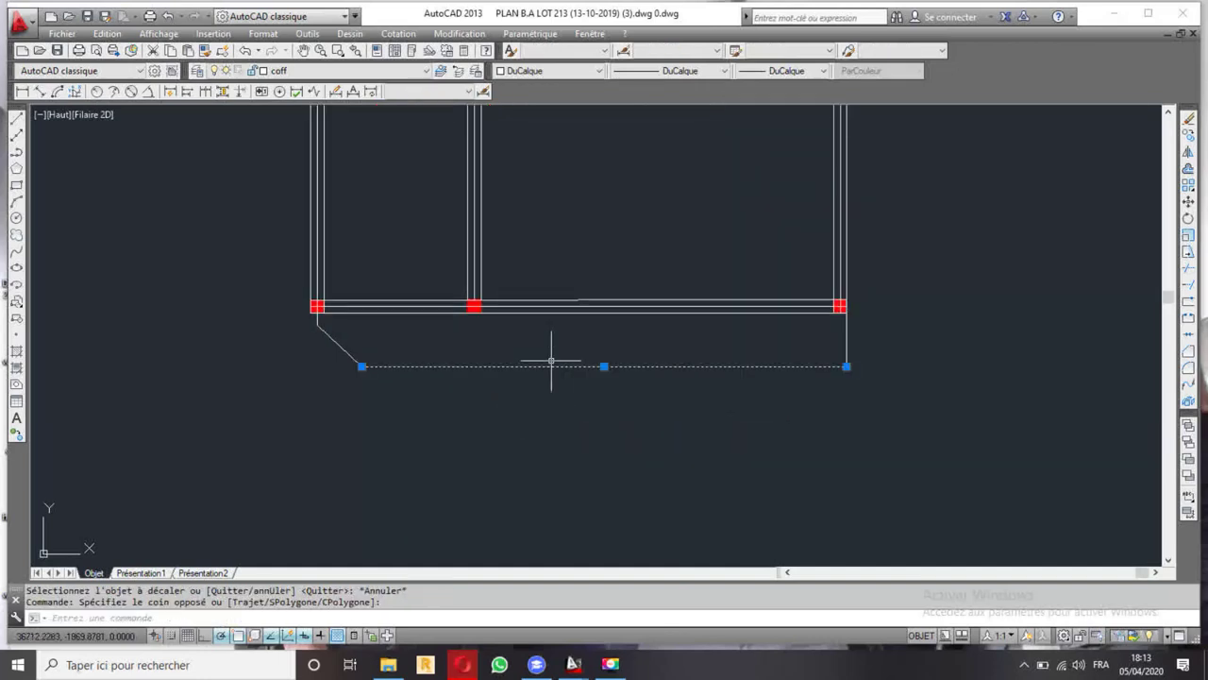
- Extend the right and middle vertical beam lines down to the bottom line
click(1188, 300)
click(877, 202)
click(787, 245)
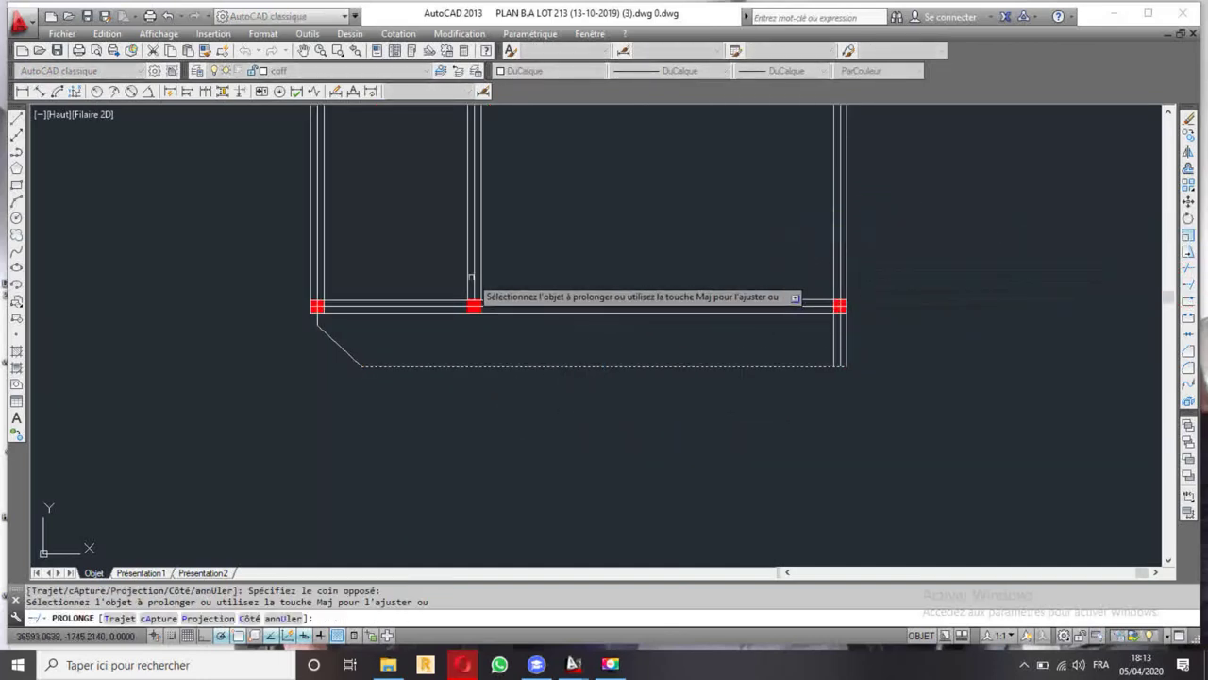
click(532, 229)
click(431, 261)
key(Escape)
middle_drag(672, 350, 495, 330)
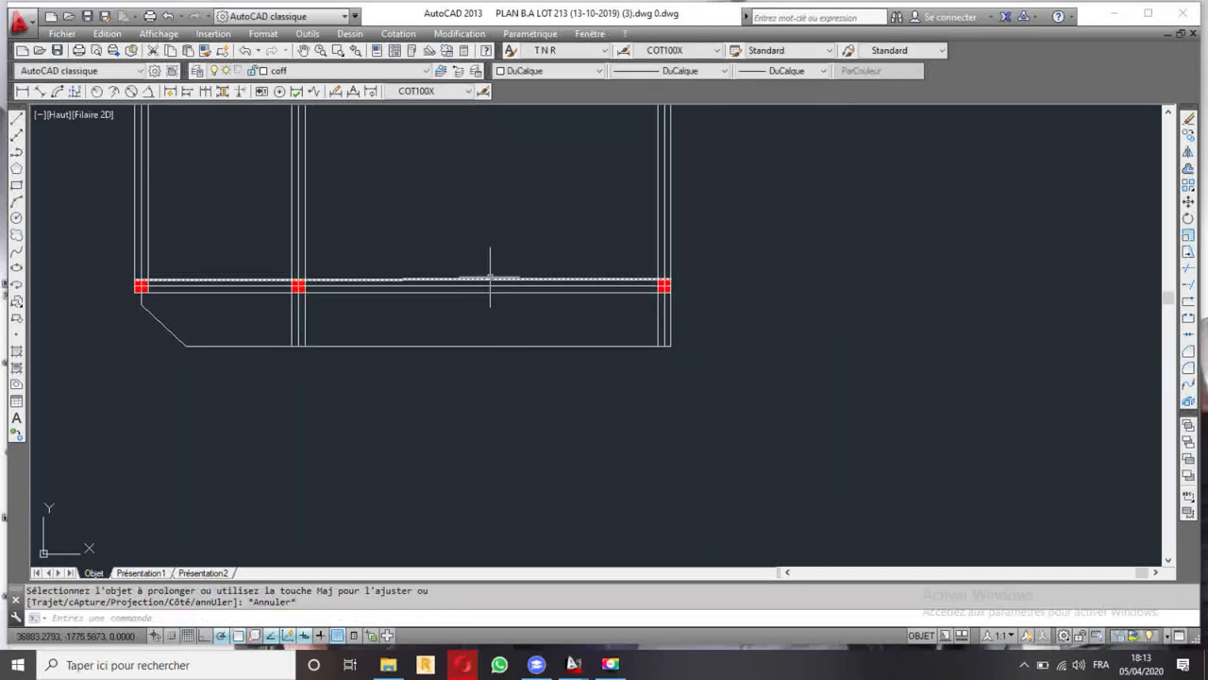
- Copy the two horizontal beam lines downward to the plan's lower edge
click(484, 283)
click(474, 308)
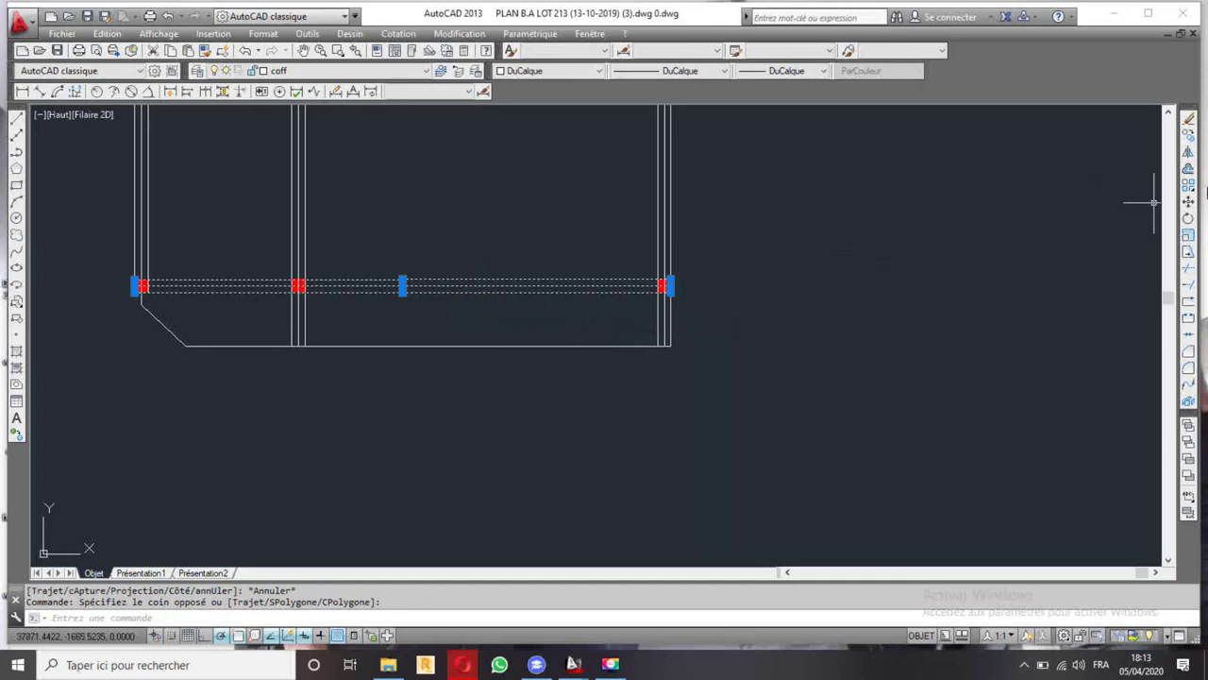
click(1189, 135)
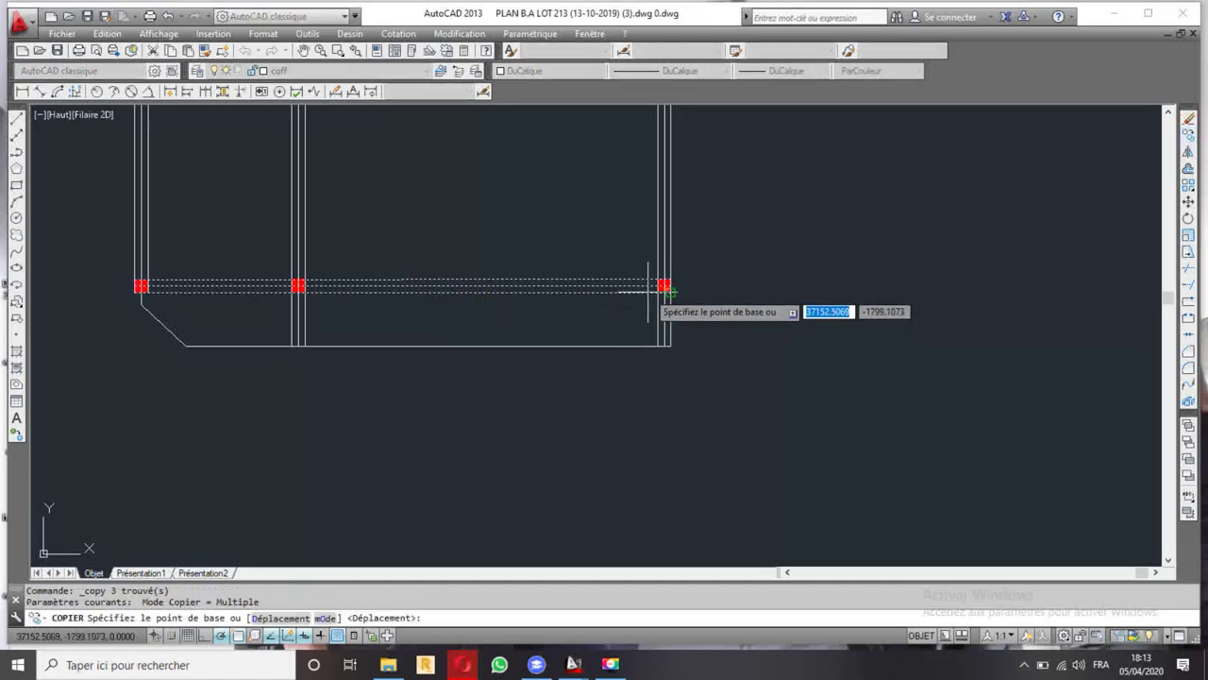
click(664, 285)
click(655, 338)
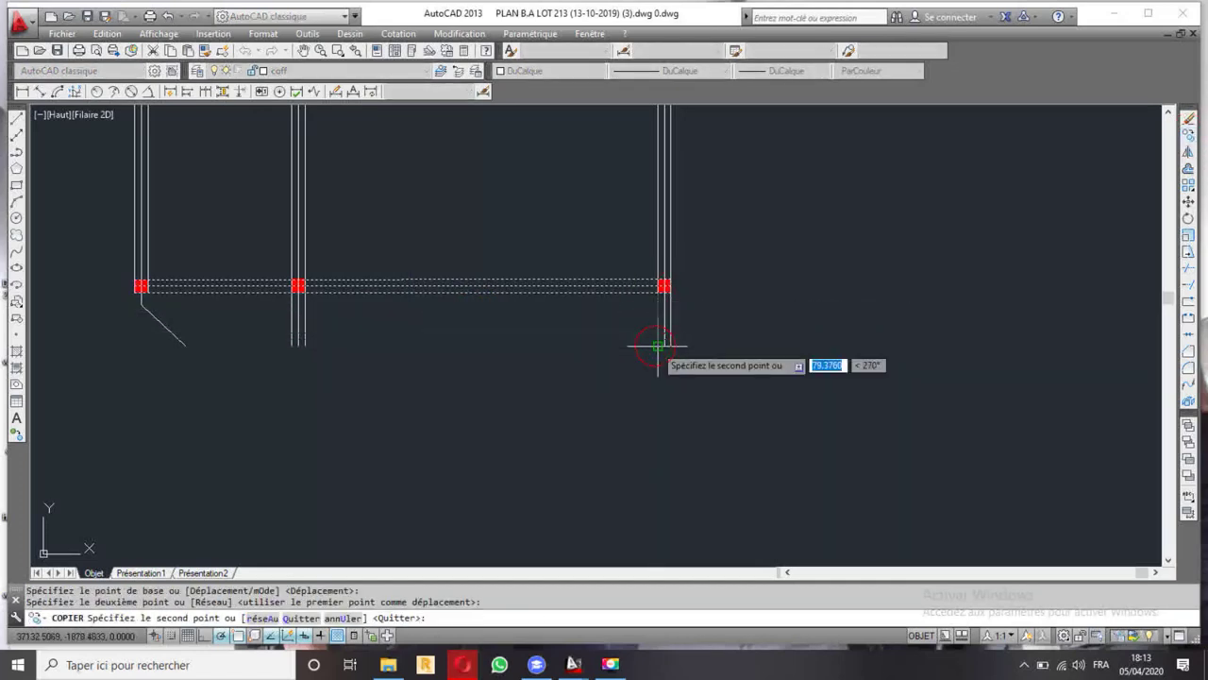
key(Escape)
scroll(654, 320, up, 3)
- Trim the line ends extending past the vertical cutting edge
click(651, 328)
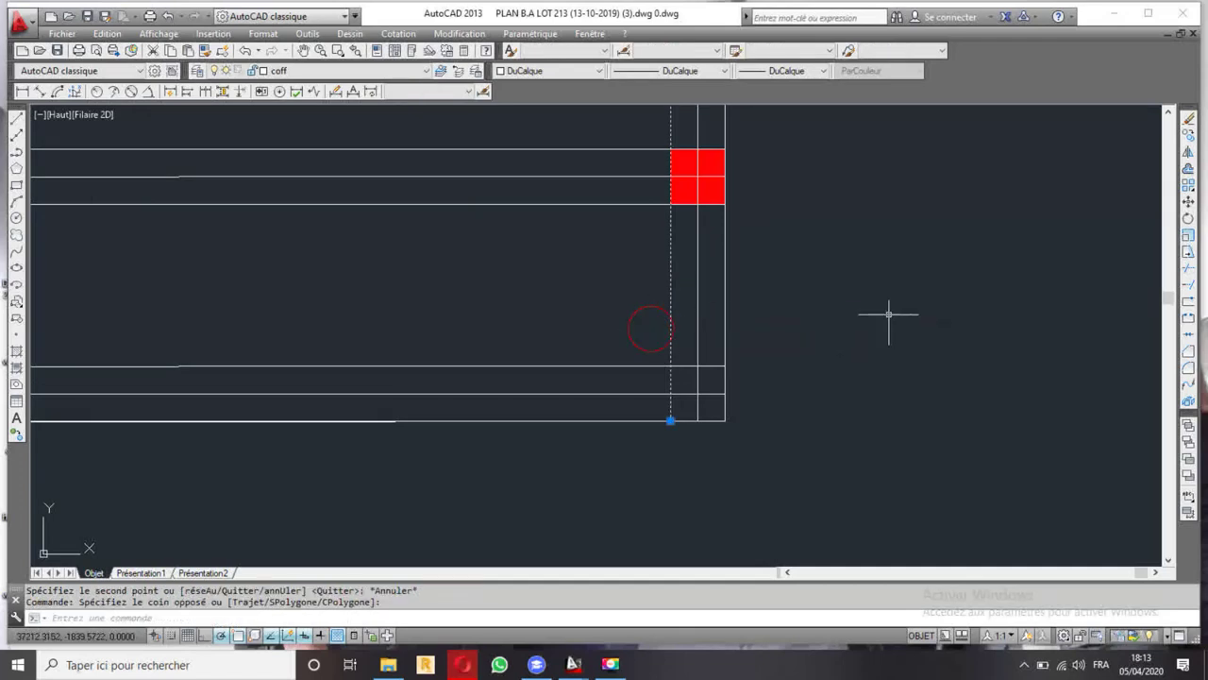
click(1189, 270)
key(Return)
click(758, 346)
click(689, 451)
scroll(784, 387, down, 3)
scroll(655, 353, up, 2)
key(Escape)
- Trim the two horizontal lines' left portions back to the vertical line, redoing one trim
click(687, 253)
click(670, 275)
key(Return)
click(580, 316)
click(532, 367)
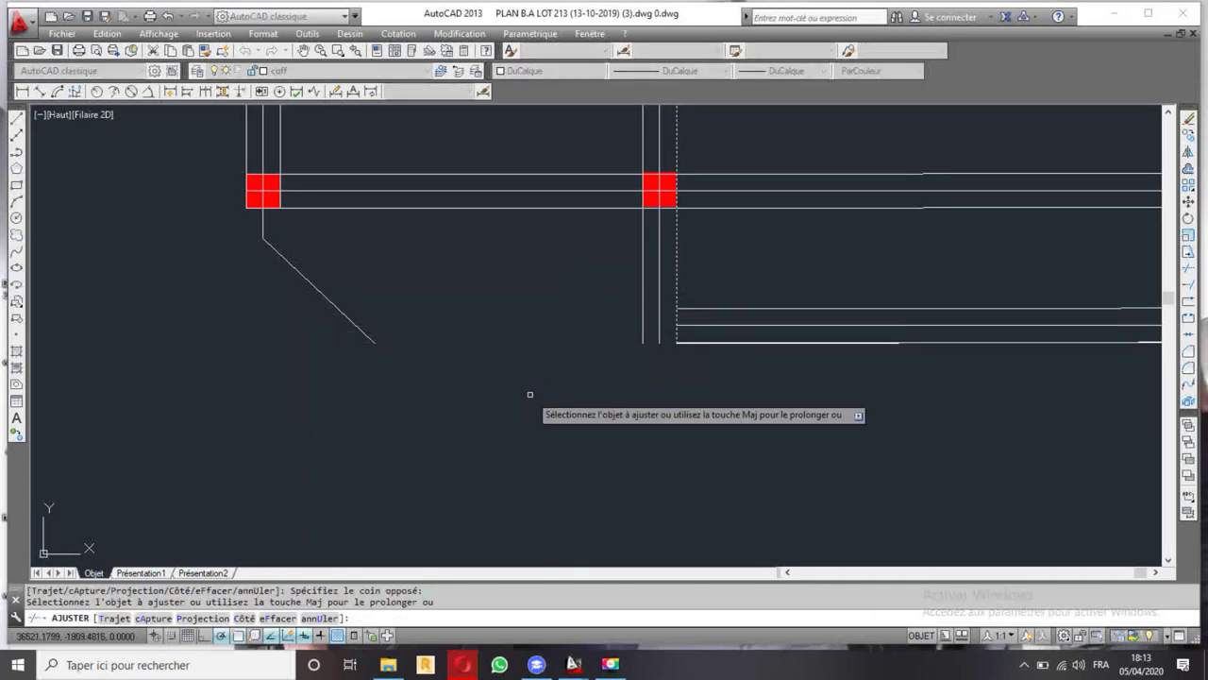
key(ctrl+z)
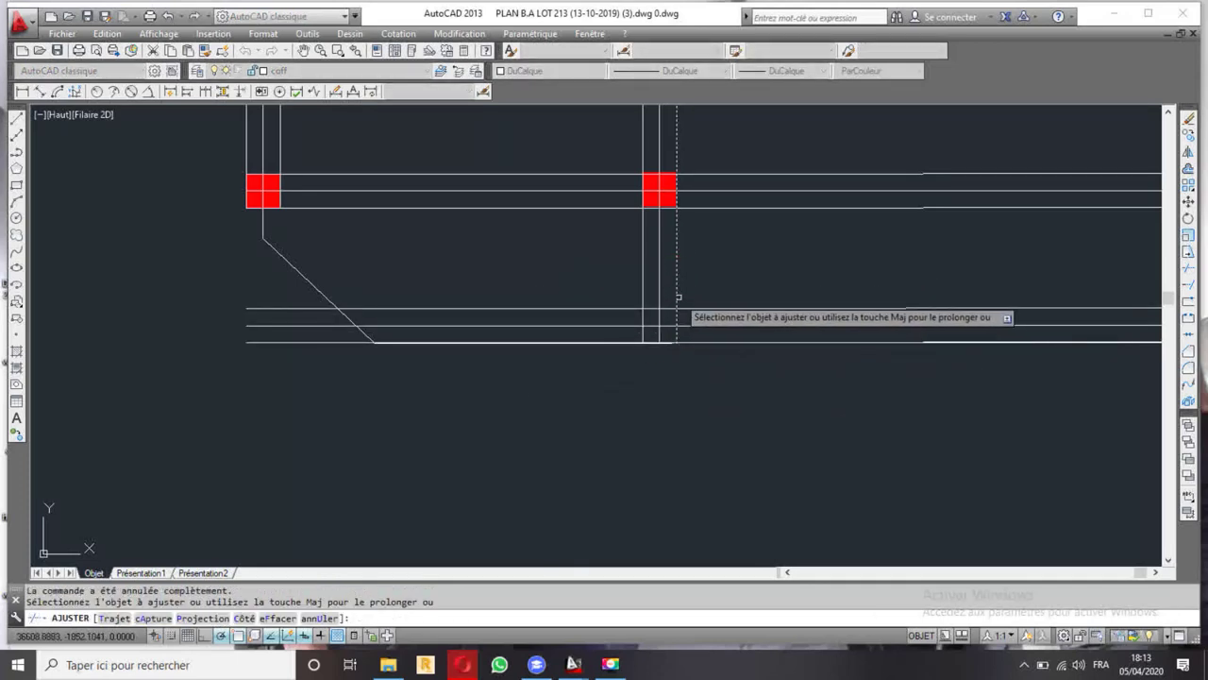
scroll(652, 316, up, 5)
click(588, 235)
click(553, 367)
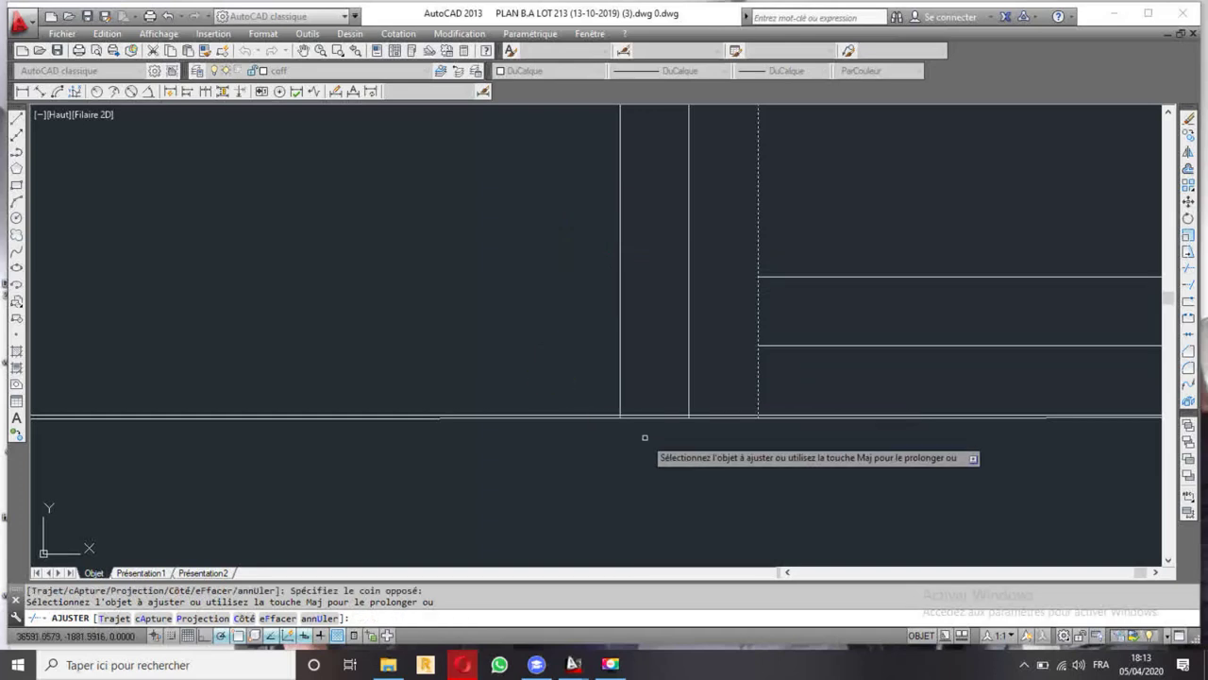
scroll(591, 415, down, 2)
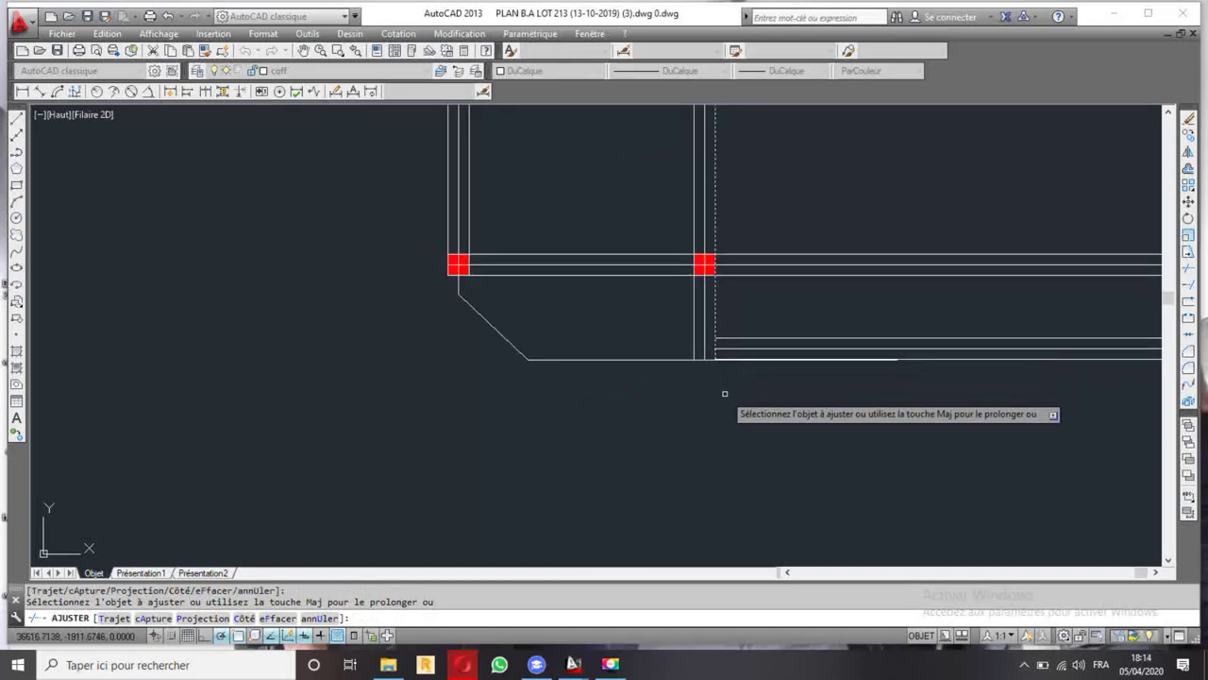
key(Escape)
scroll(714, 393, down, 3)
middle_drag(822, 330, 621, 364)
middle_drag(613, 155, 627, 284)
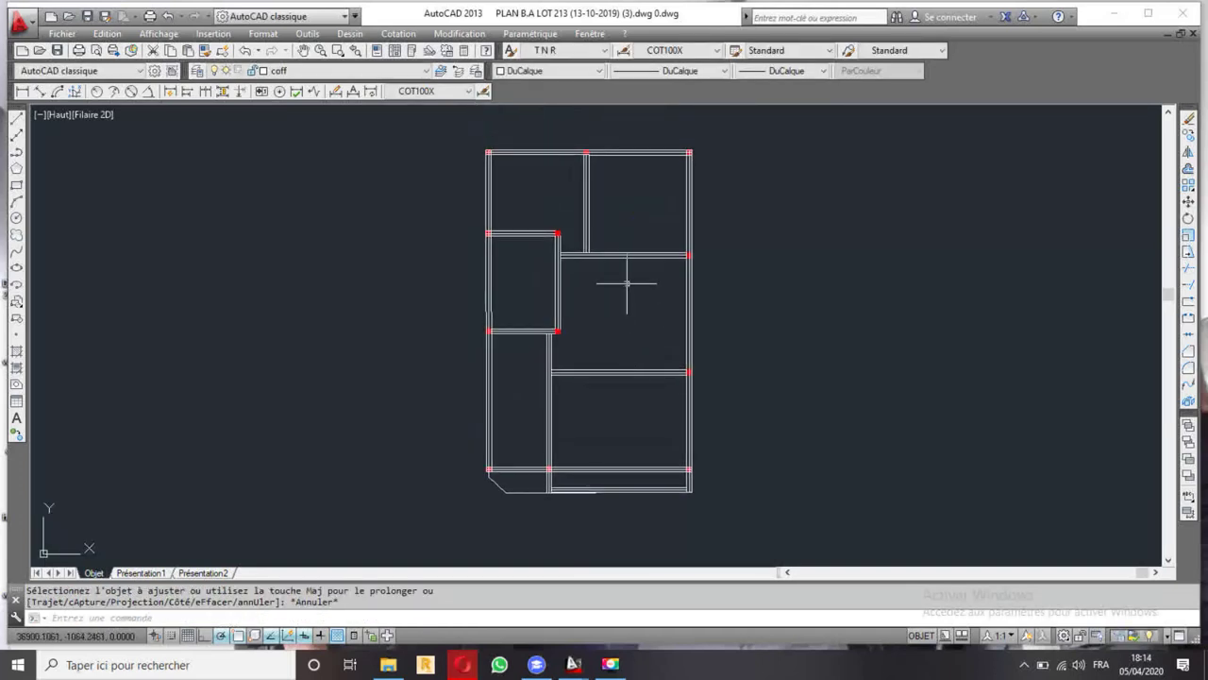
middle_drag(586, 434, 544, 393)
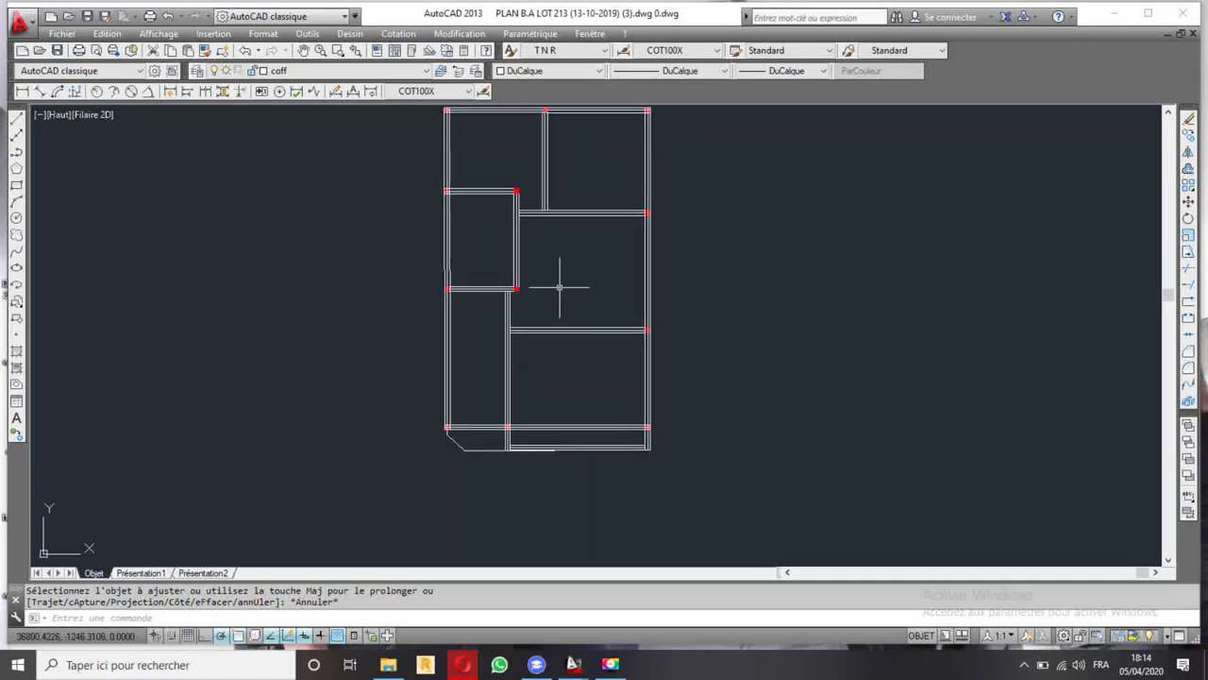
- Zoom out and window-select all 64 objects of the 2eme ETAGE plan
scroll(558, 283, down, 3)
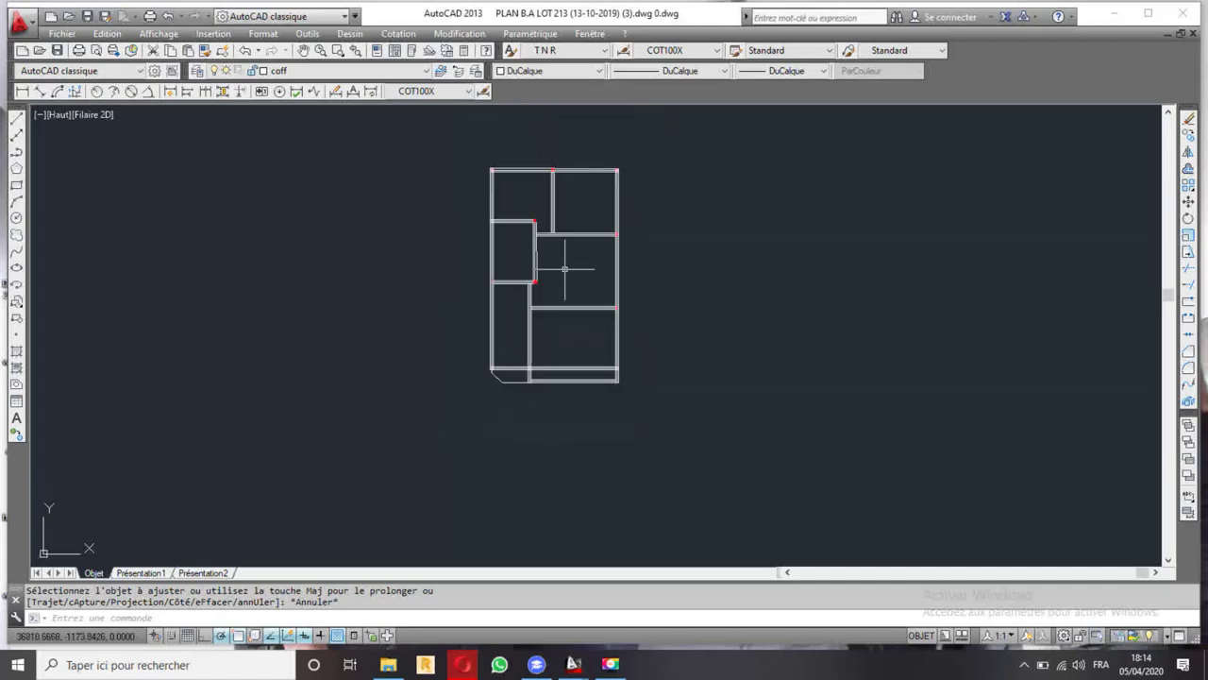
scroll(558, 282, down, 2)
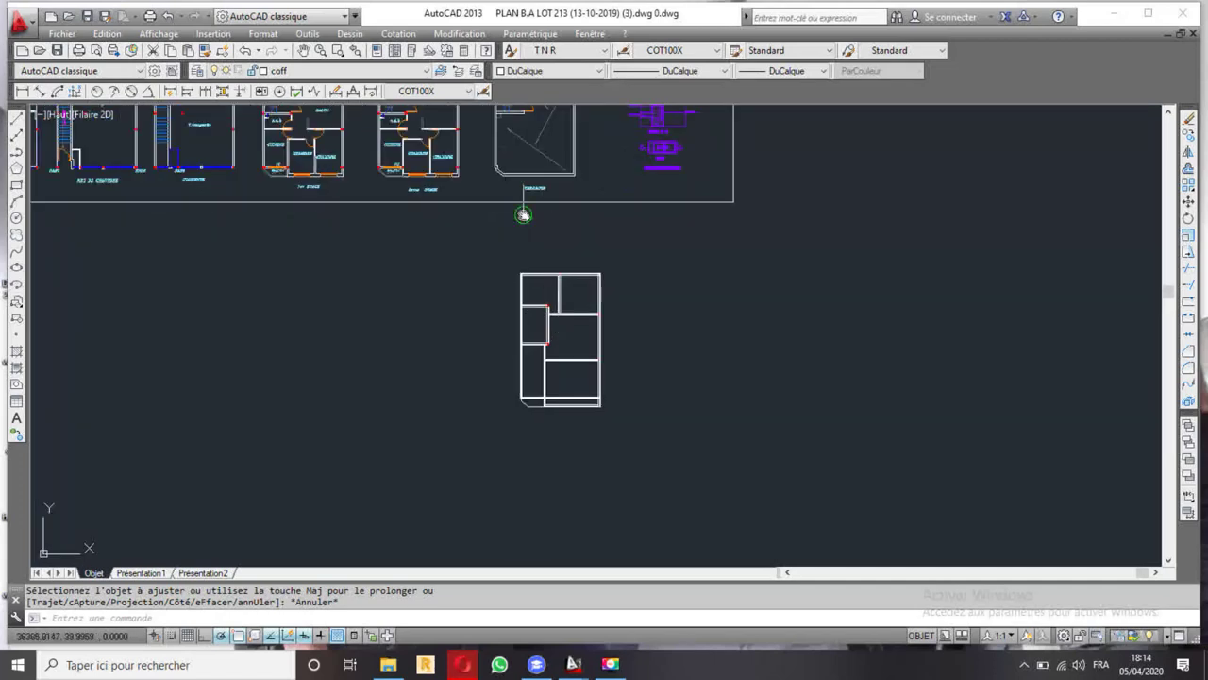
middle_drag(522, 216, 531, 268)
scroll(593, 391, up, 4)
scroll(590, 387, down, 4)
scroll(584, 375, down, 3)
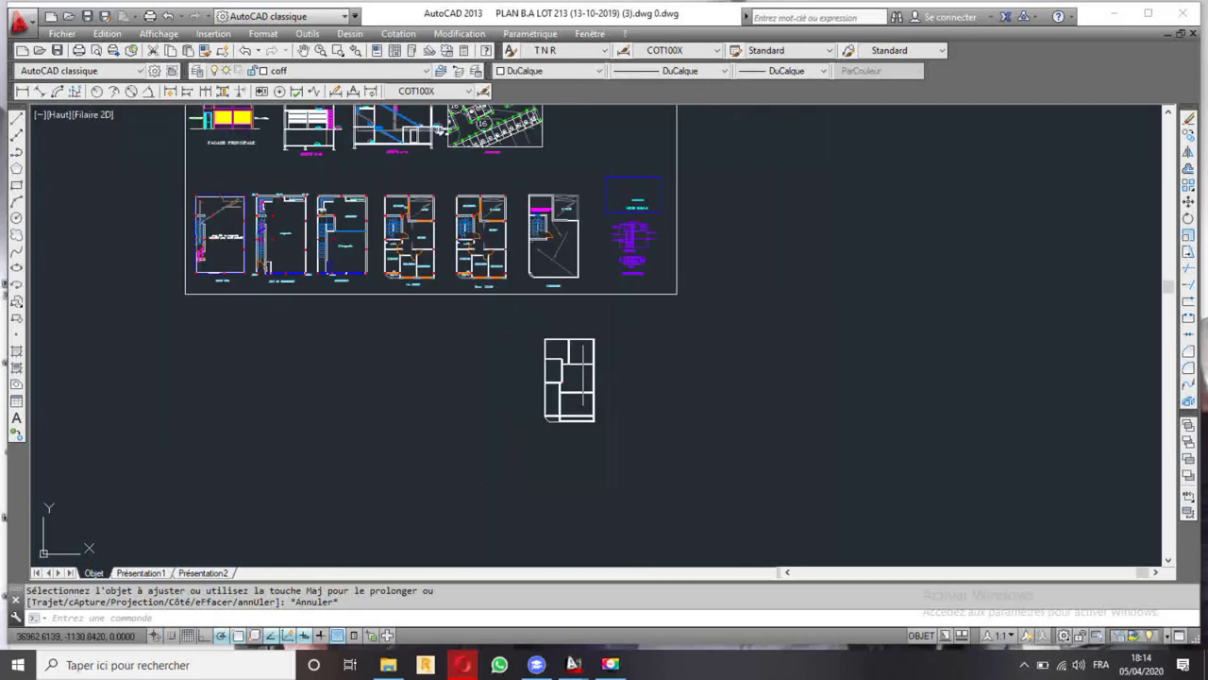
scroll(584, 375, up, 2)
click(468, 245)
click(655, 514)
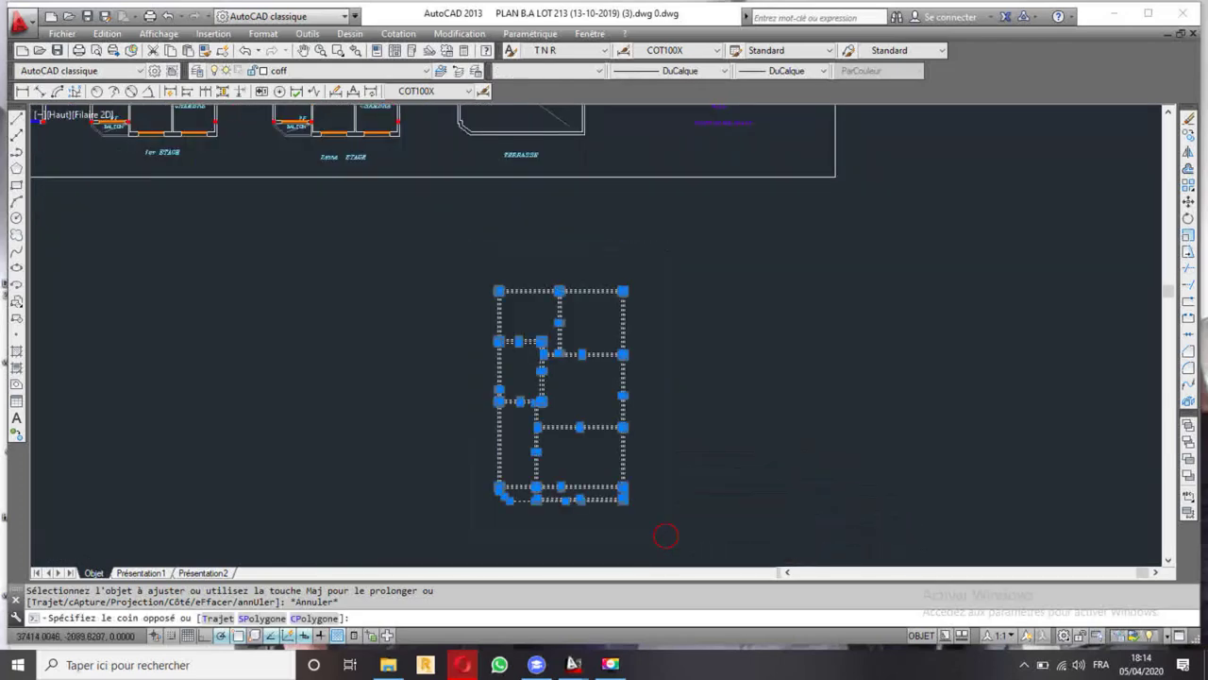
- Copy the selected plan and place the copy to the left of the original
click(1189, 137)
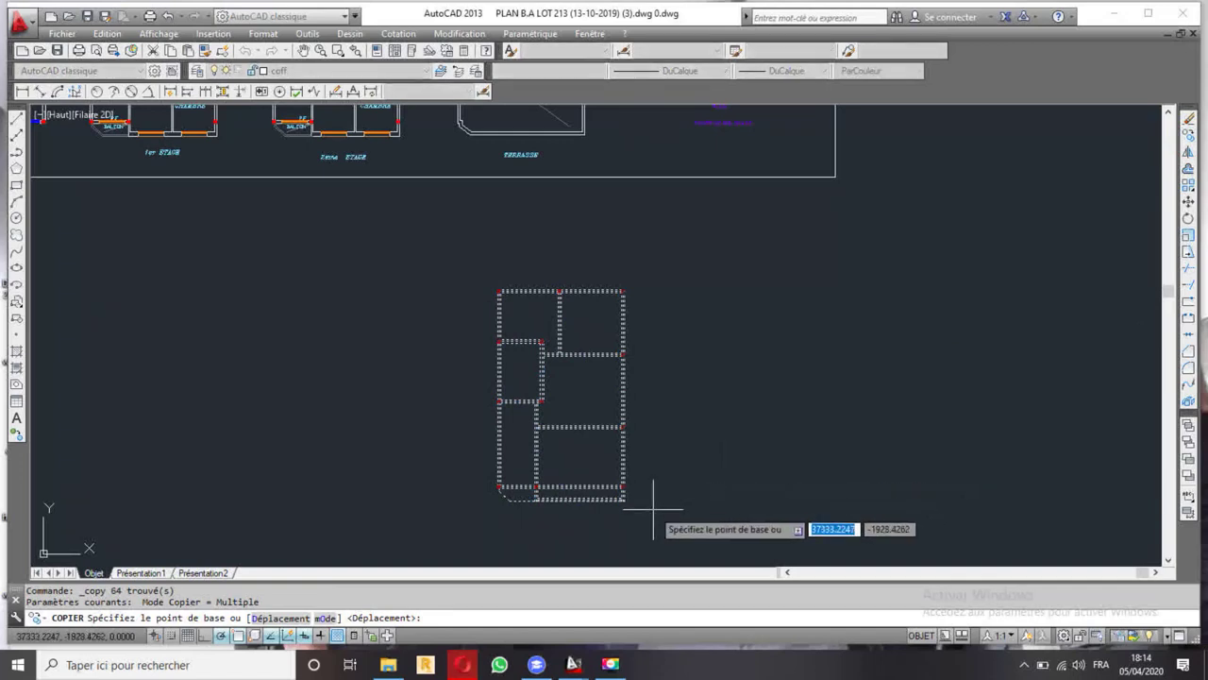
middle_drag(655, 493, 777, 453)
click(715, 503)
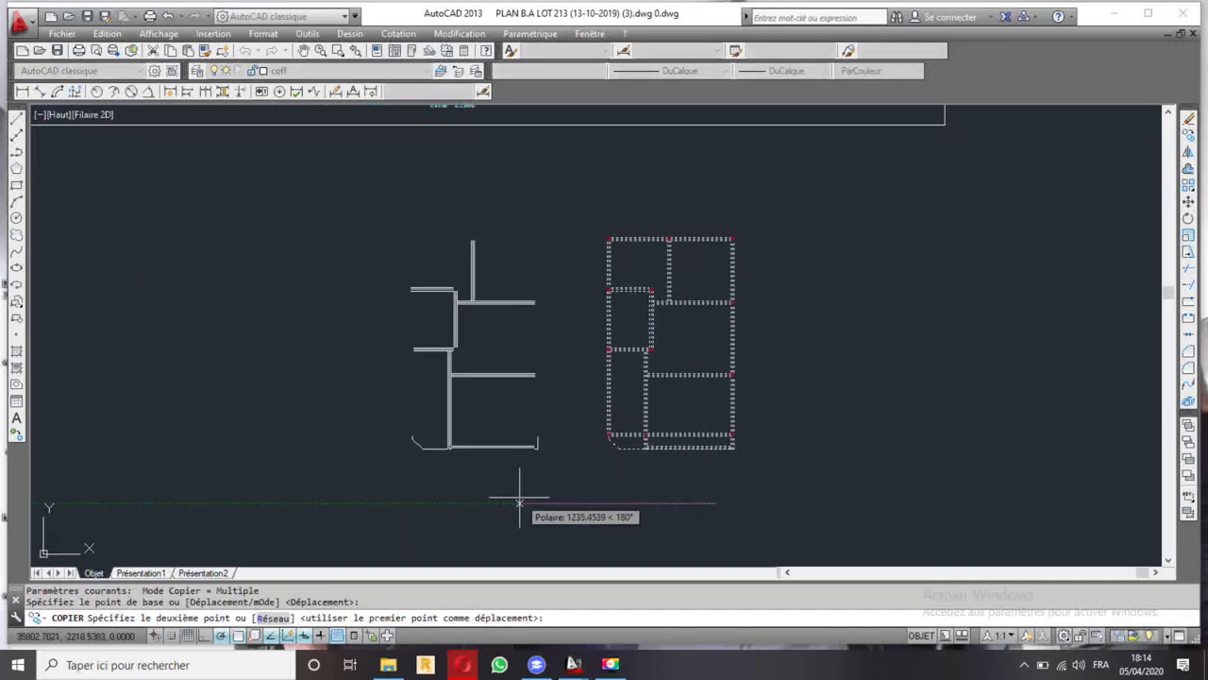
click(518, 502)
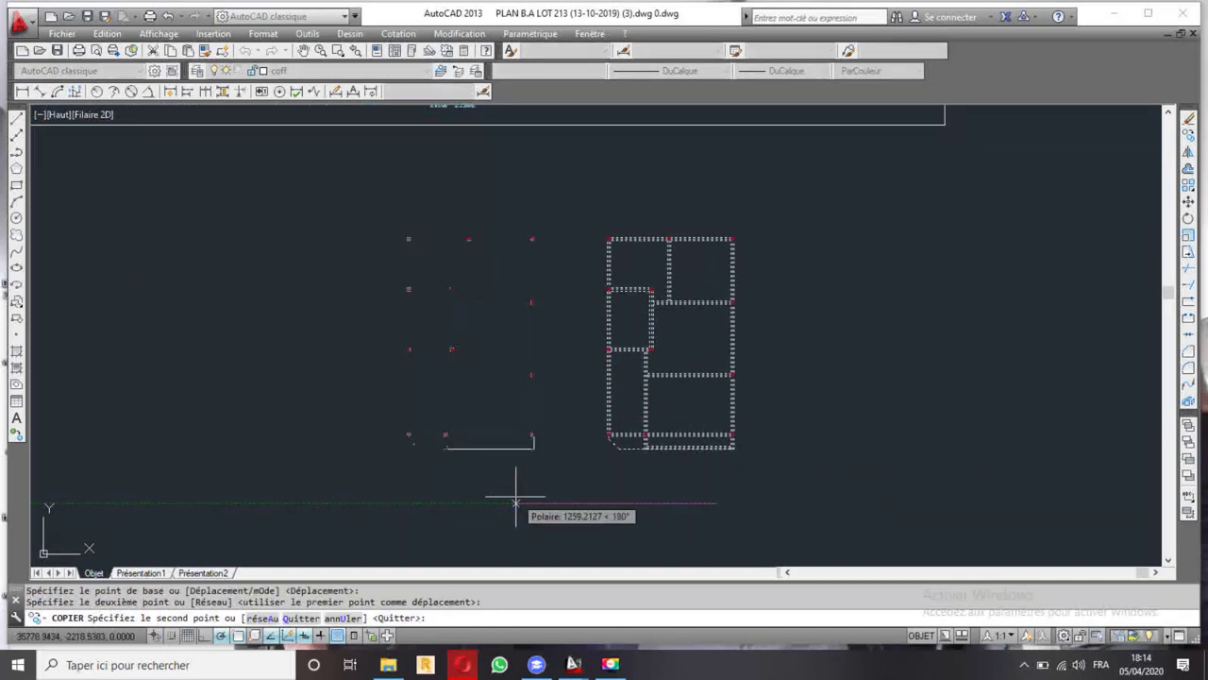
key(Escape)
scroll(734, 251, up, 2)
scroll(774, 237, up, 2)
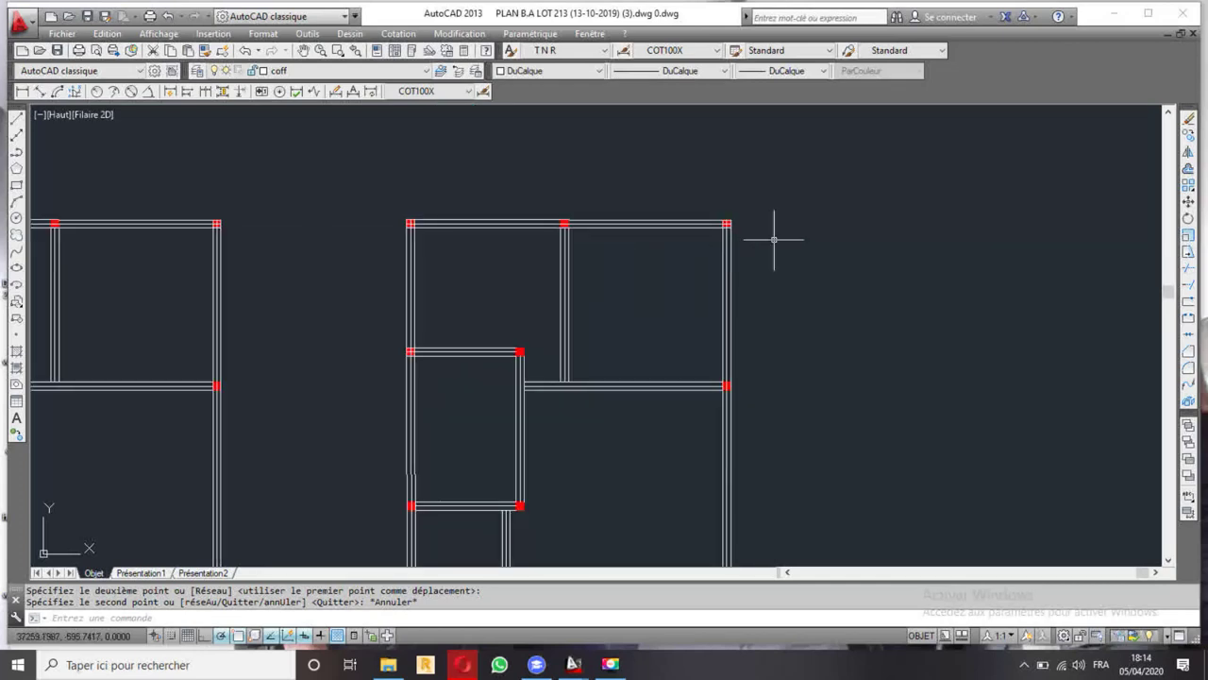
middle_drag(774, 237, 680, 268)
click(661, 305)
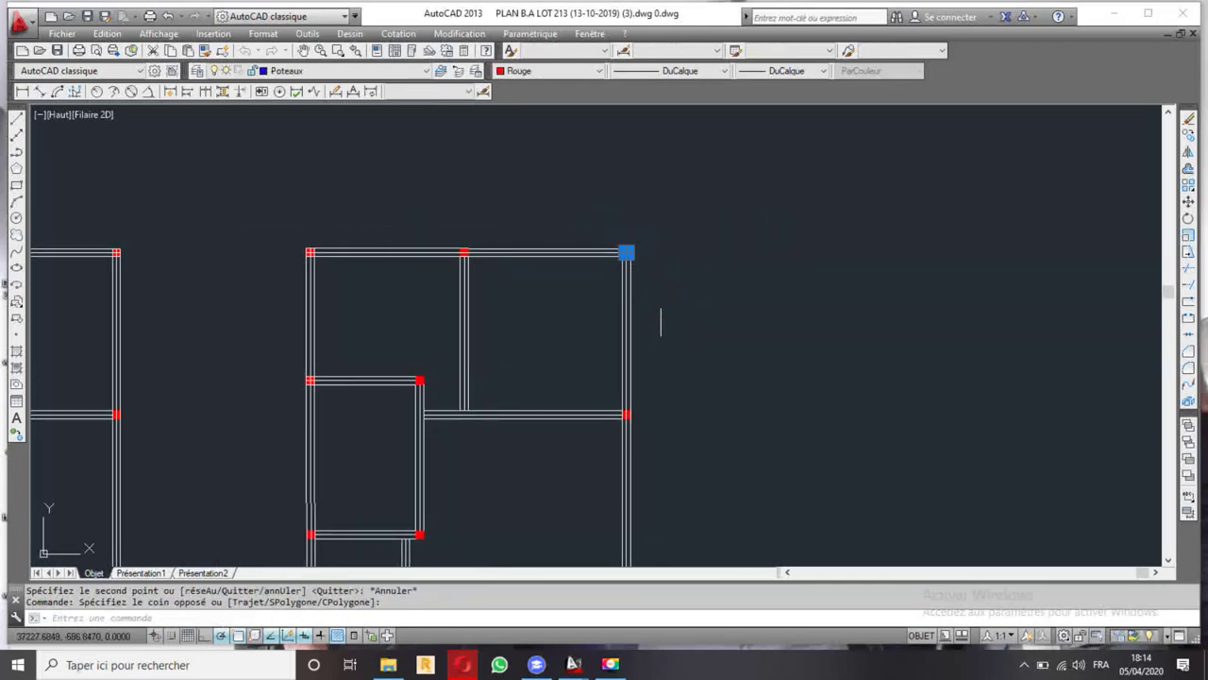
- Delete the top-right corner column of the 2eme ETAGE frame
key(Delete)
scroll(541, 249, up, 2)
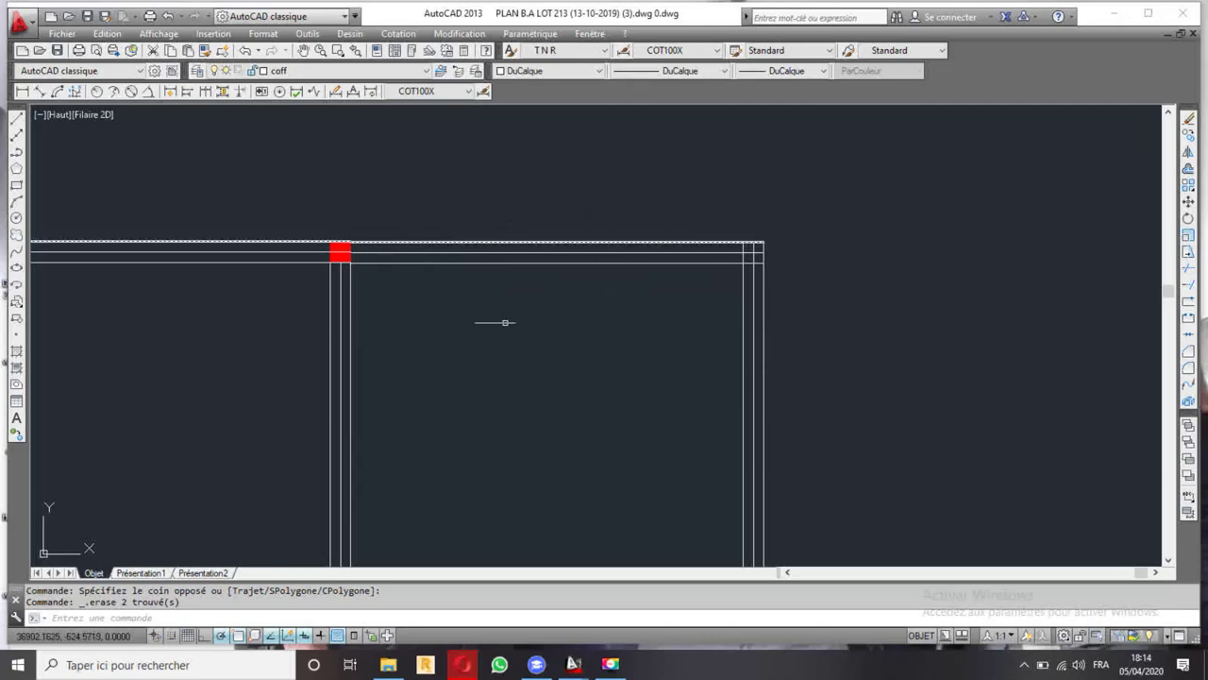
scroll(352, 251, down, 5)
scroll(453, 236, up, 1)
scroll(466, 242, up, 2)
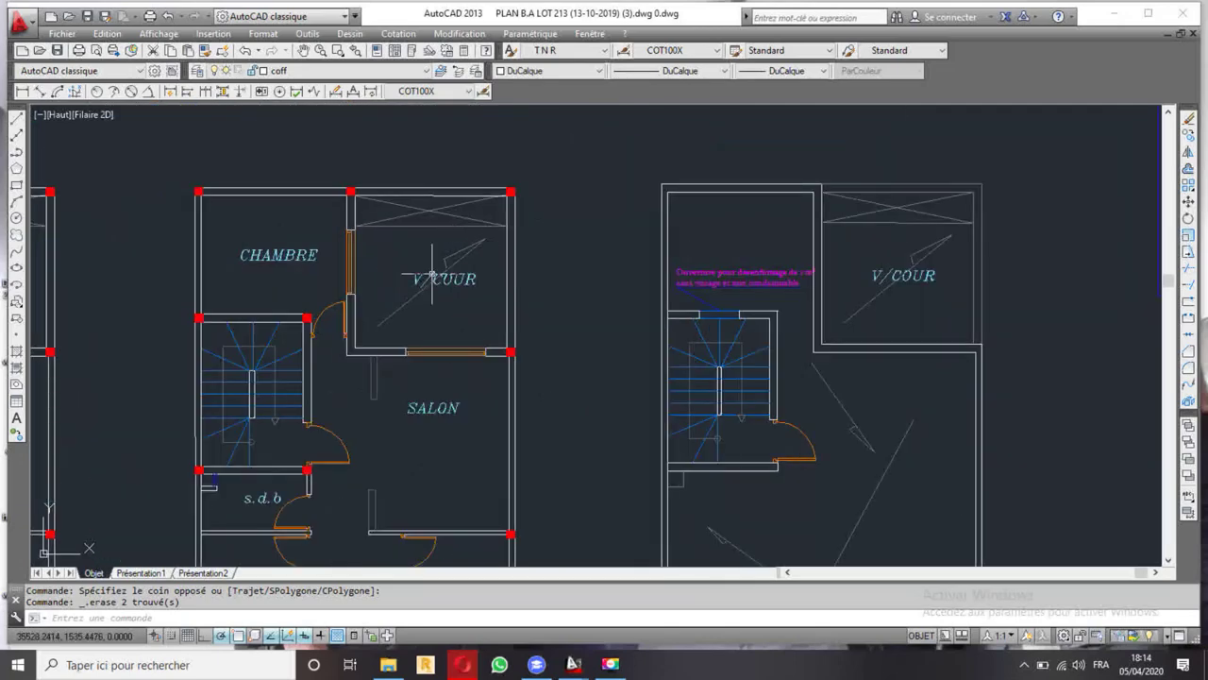
scroll(431, 274, down, 2)
scroll(432, 273, down, 2)
scroll(556, 423, up, 1)
scroll(556, 424, up, 2)
scroll(556, 424, up, 1)
scroll(465, 256, up, 2)
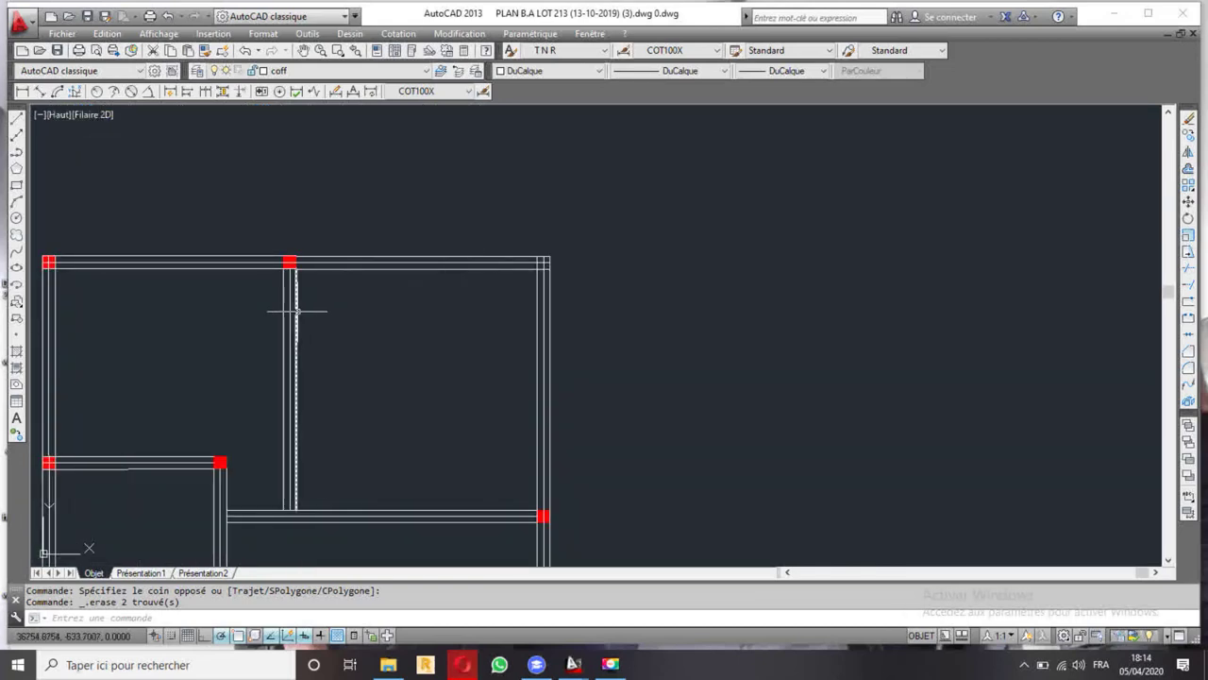
scroll(292, 264, up, 4)
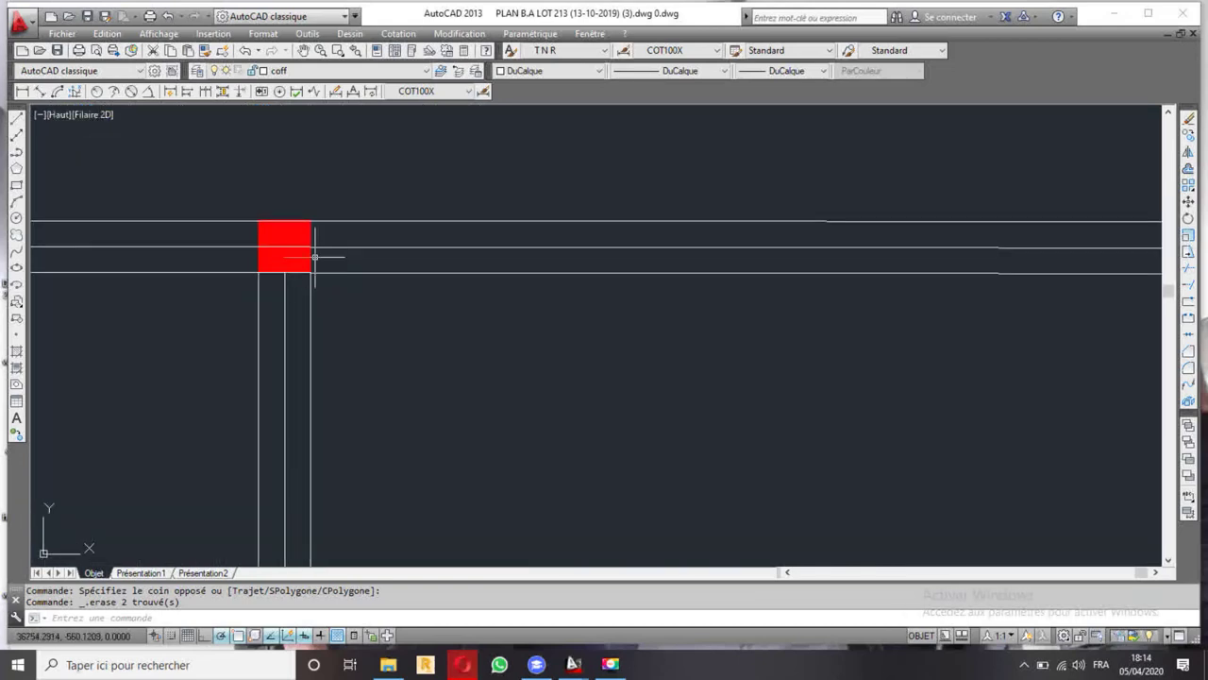
click(312, 262)
click(311, 264)
key(Escape)
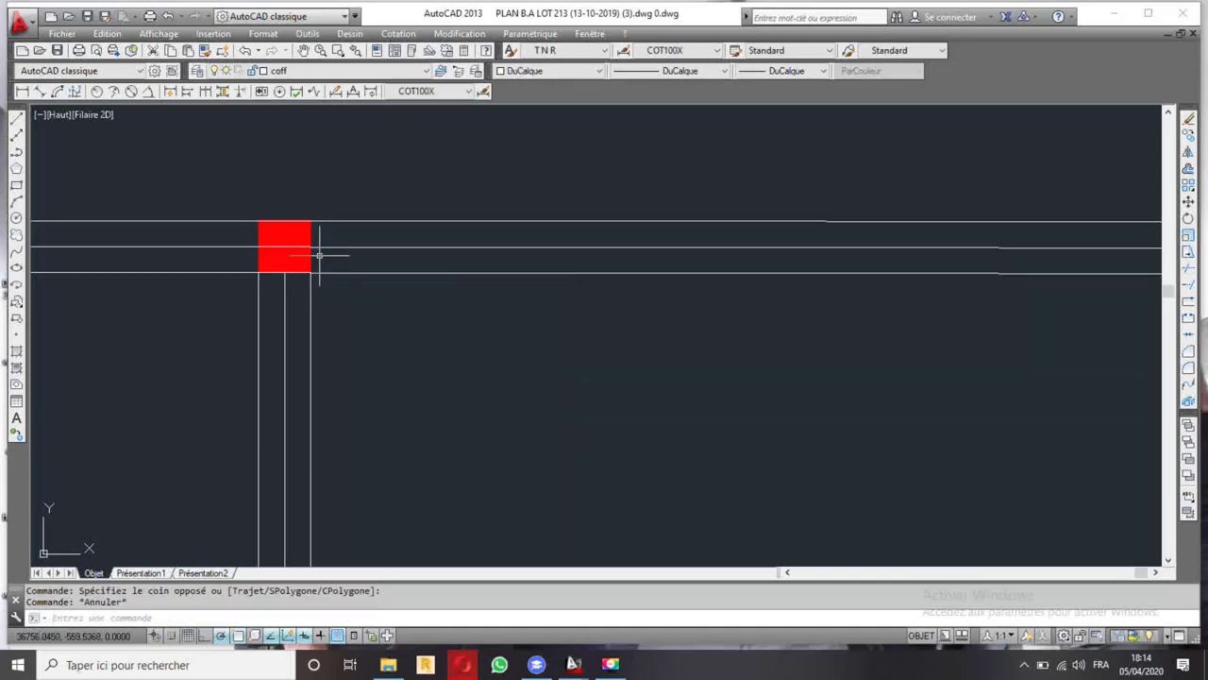
scroll(368, 243, down, 5)
scroll(390, 244, down, 4)
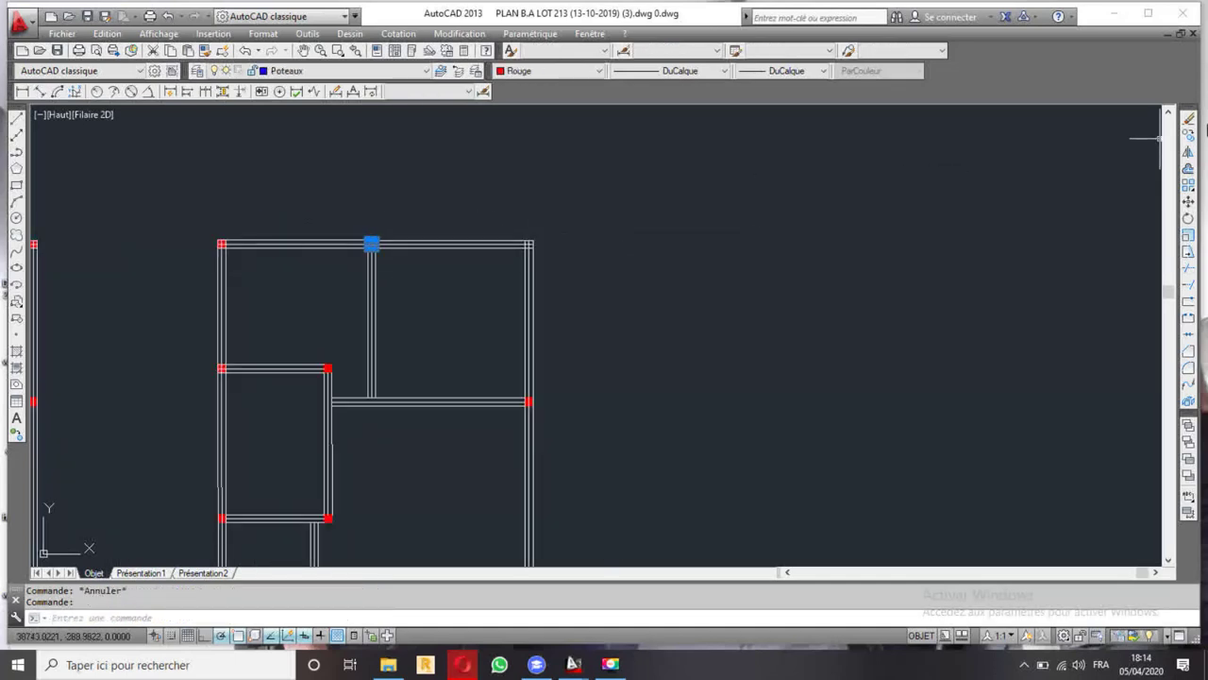
- Trim the horizontal beam lines overshooting the red column on the top wall
text(aj)
key(Return)
scroll(464, 237, up, 7)
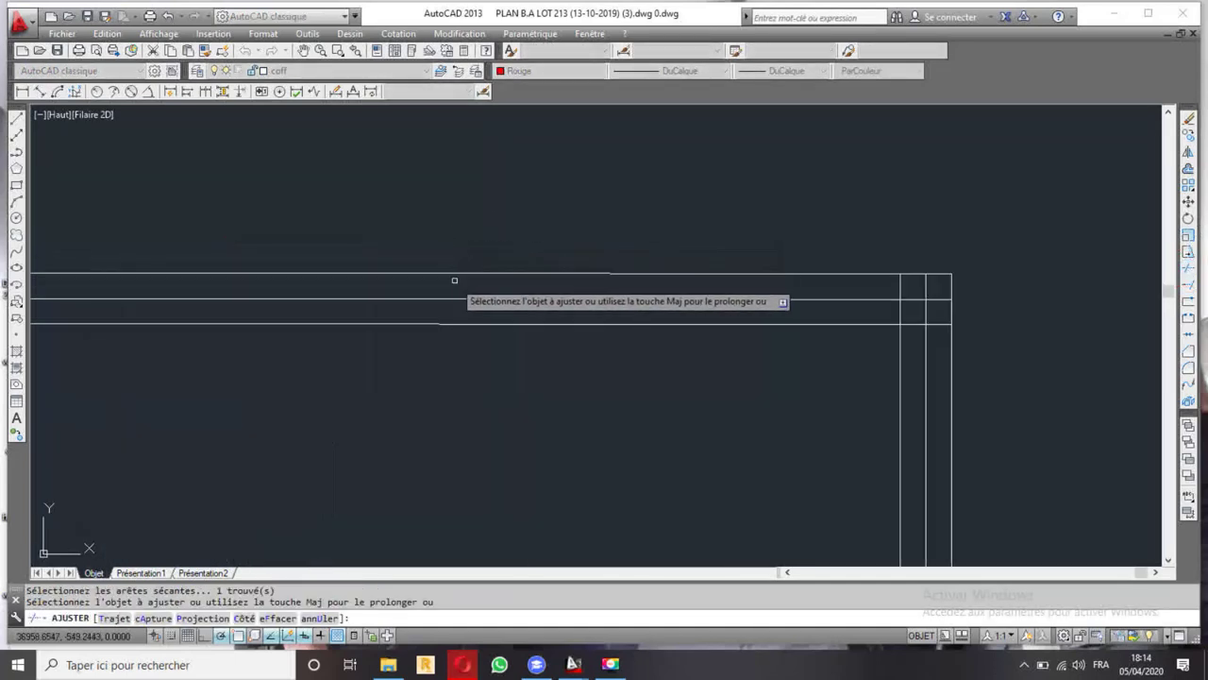
click(419, 356)
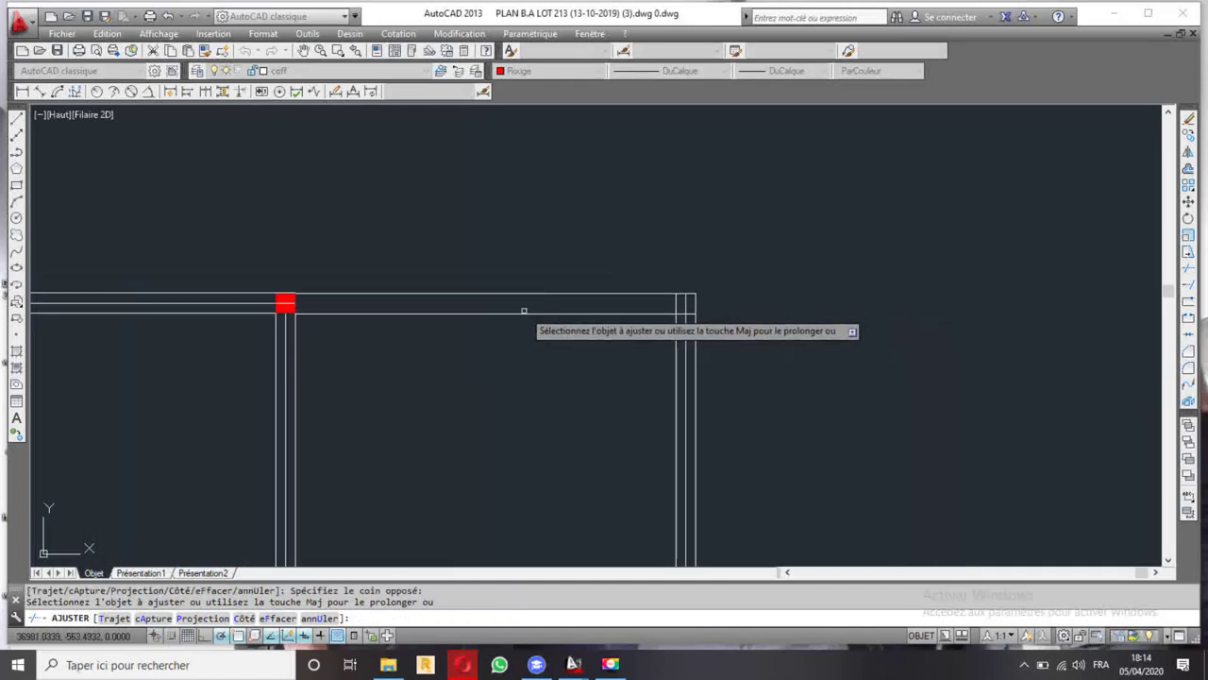
click(519, 313)
key(Escape)
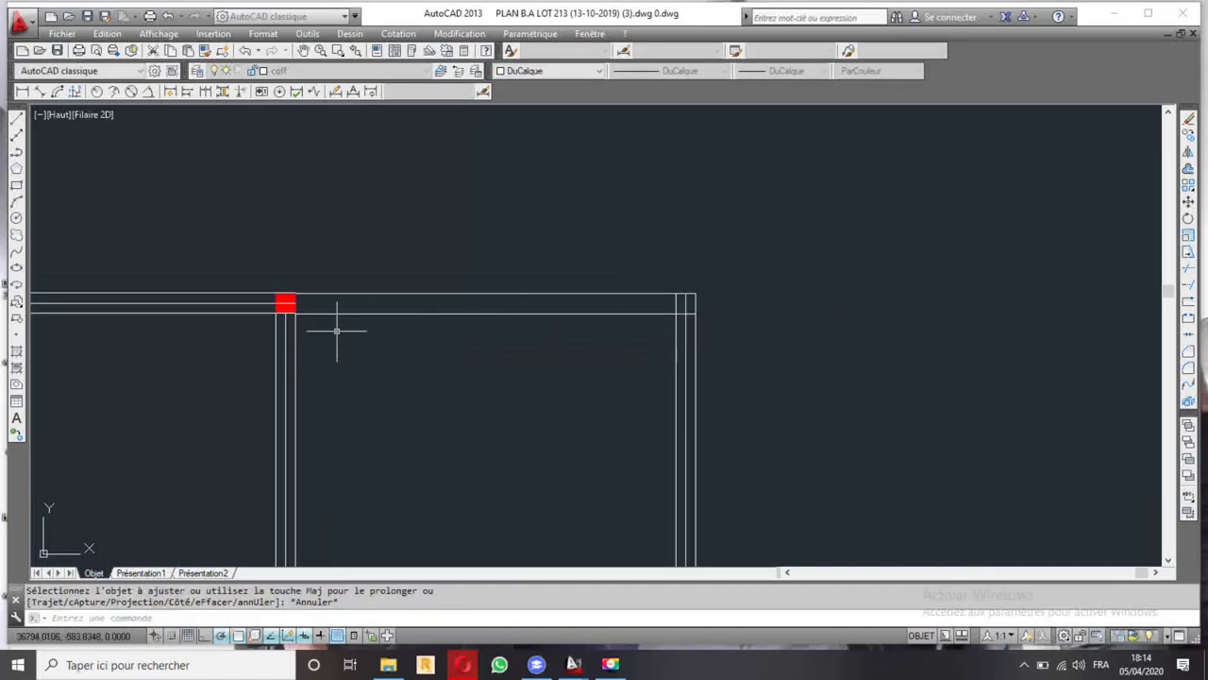
click(296, 337)
click(424, 305)
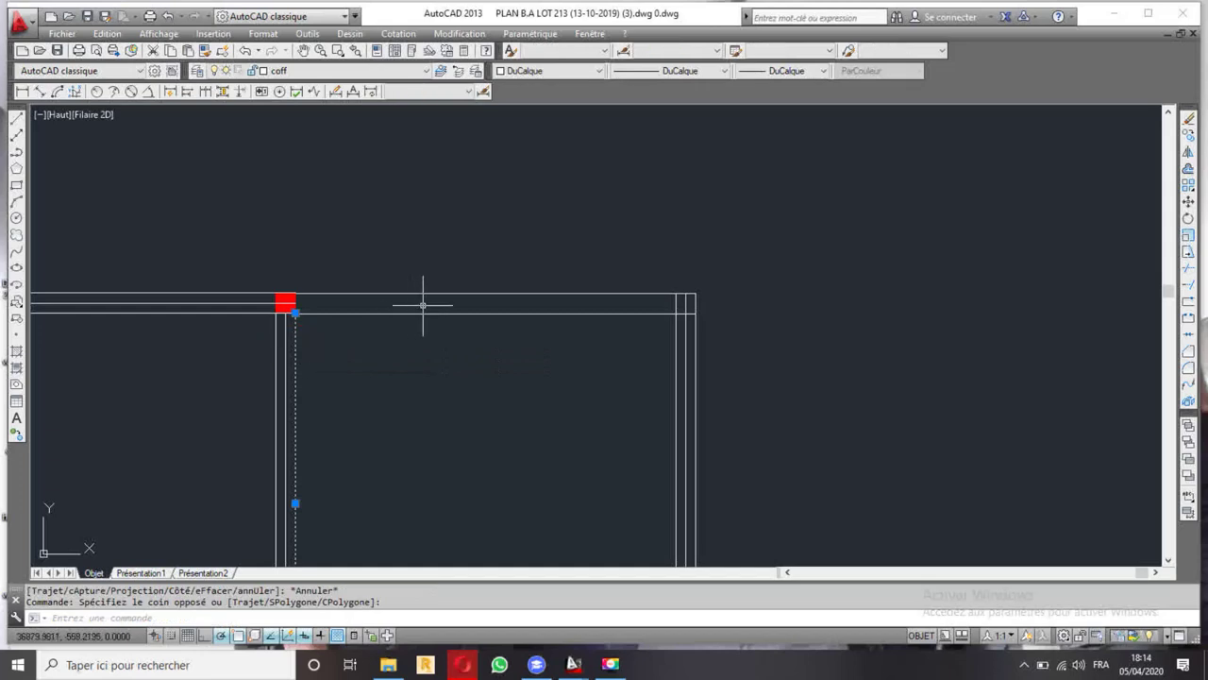
scroll(505, 328, down, 3)
scroll(505, 327, up, 2)
scroll(493, 346, up, 2)
key(Escape)
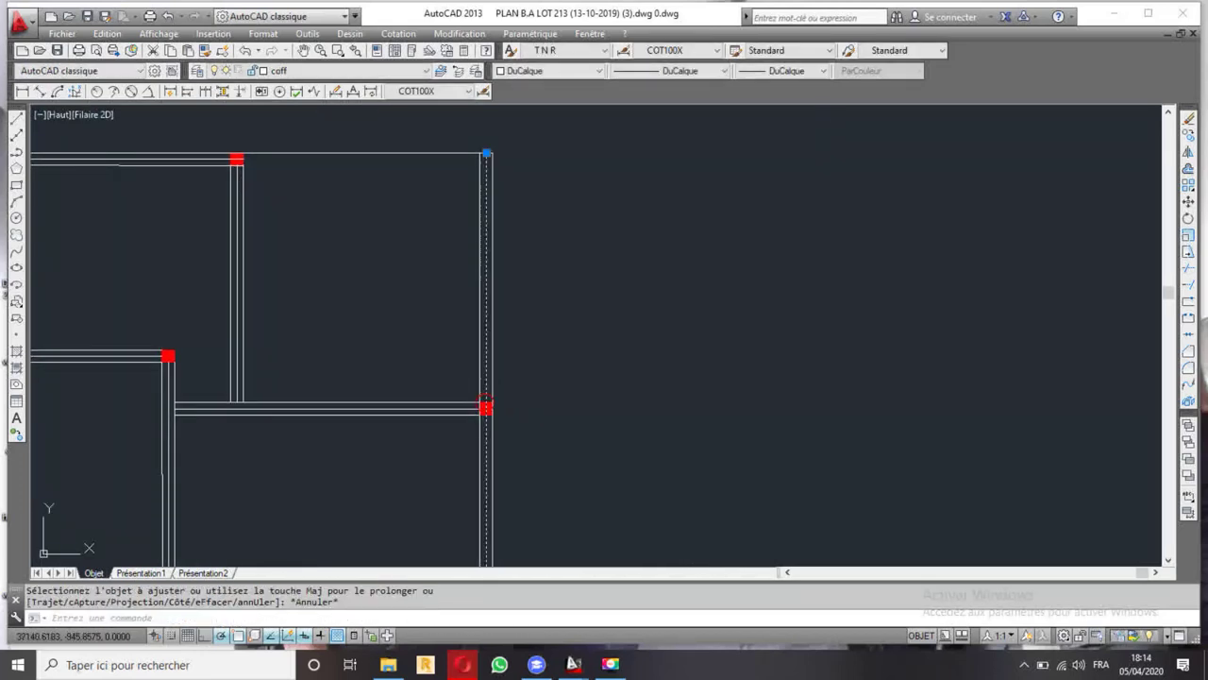
key(Escape)
scroll(485, 397, up, 3)
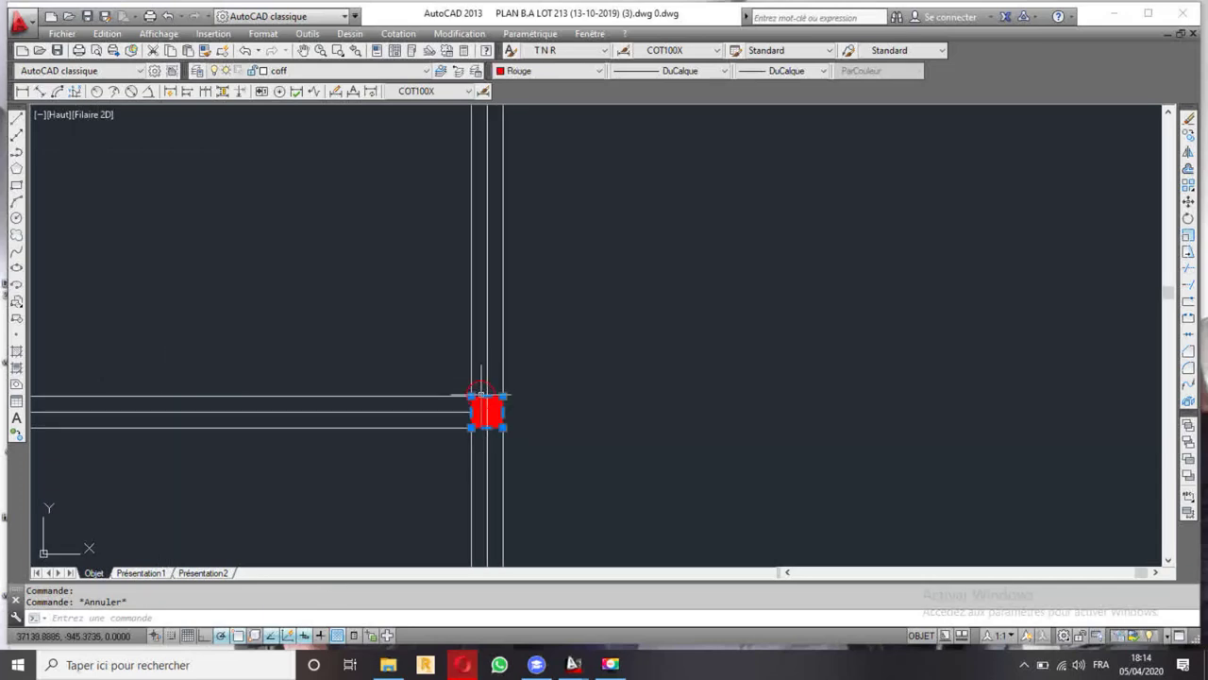
- Trim the two remaining lines above the red column with a crossing window
text(tr)
key(Return)
key(Return)
click(498, 319)
click(448, 338)
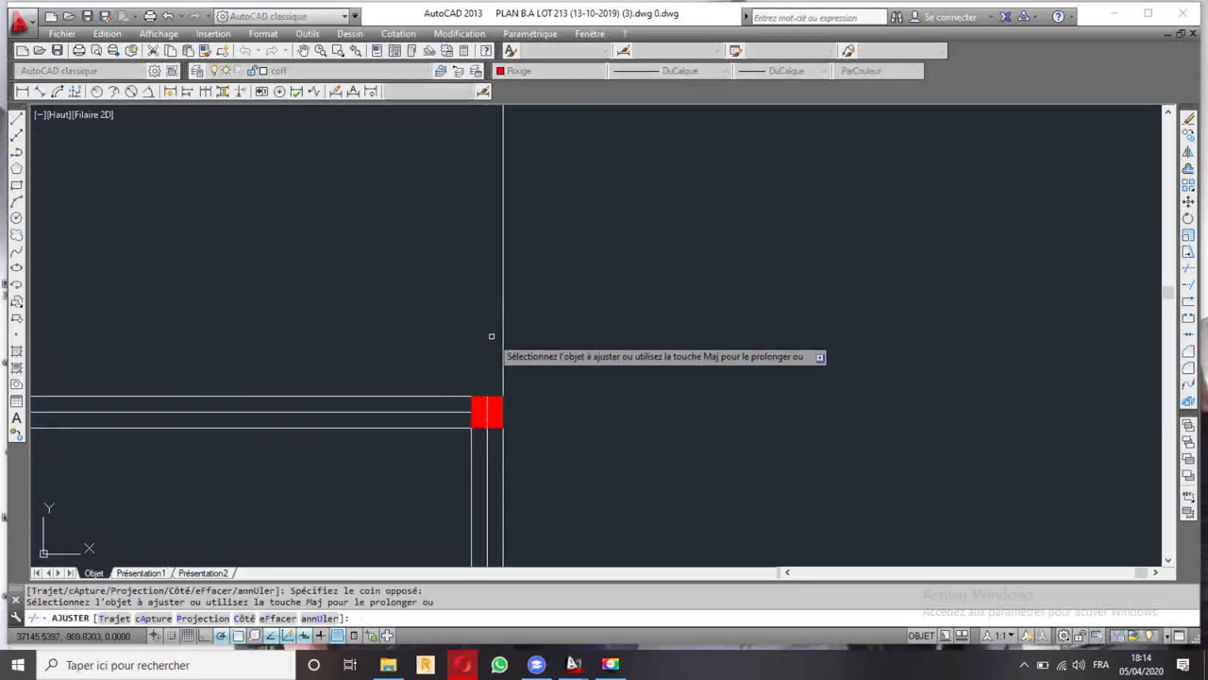
scroll(487, 337, down, 5)
key(Escape)
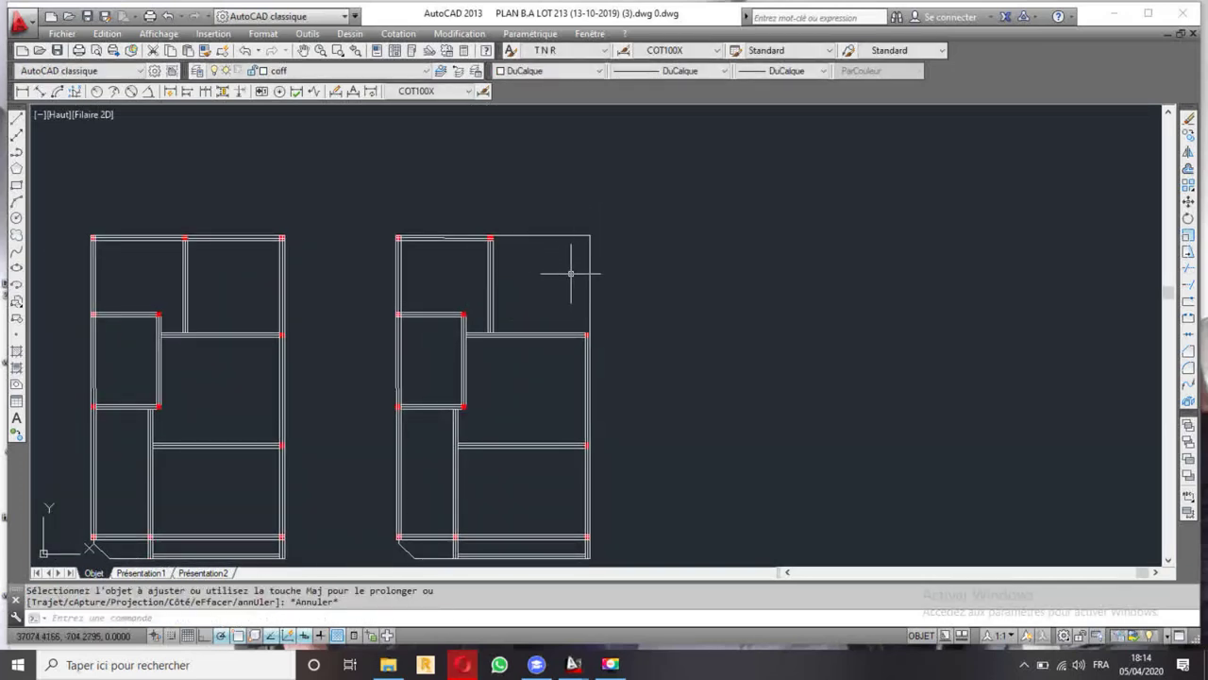
middle_drag(458, 387, 690, 345)
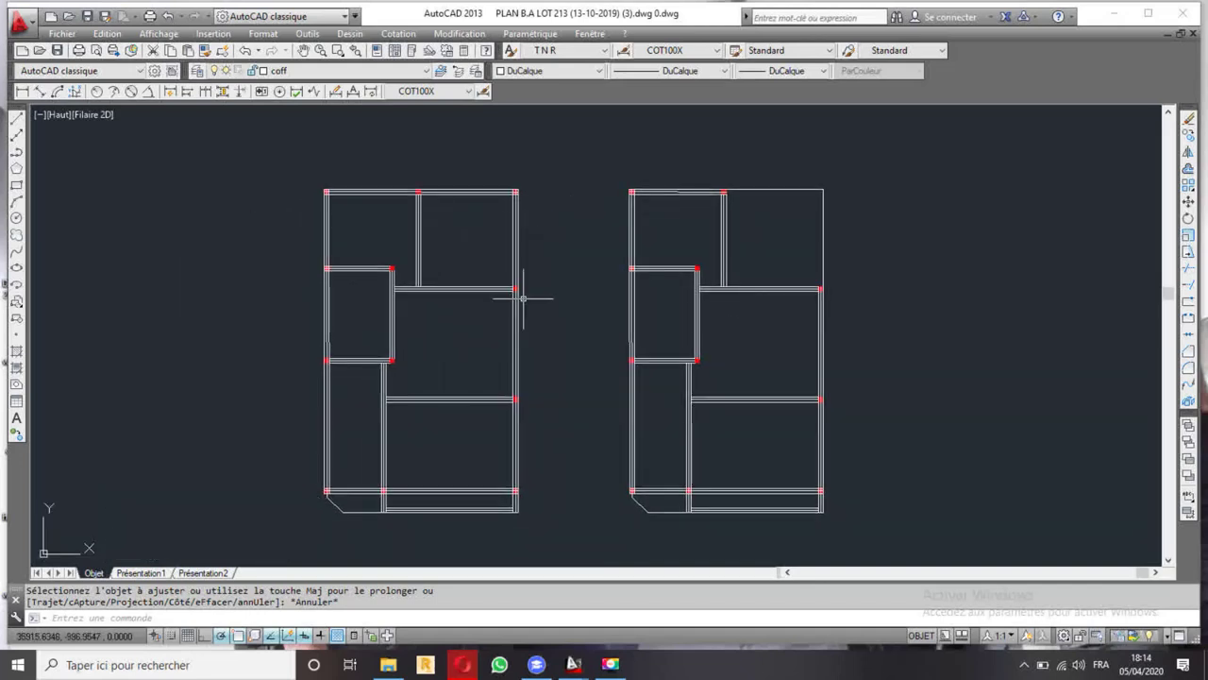
middle_drag(472, 305, 572, 305)
scroll(599, 191, up, 4)
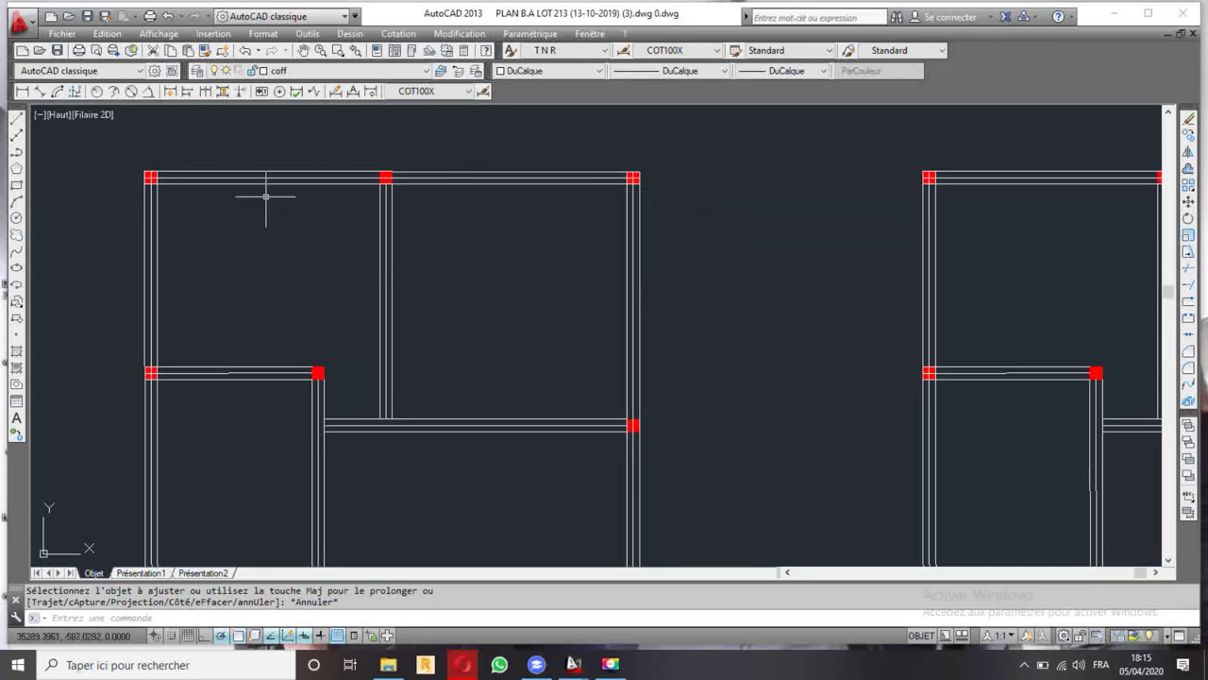
scroll(265, 196, down, 5)
scroll(630, 236, down, 2)
scroll(706, 332, up, 2)
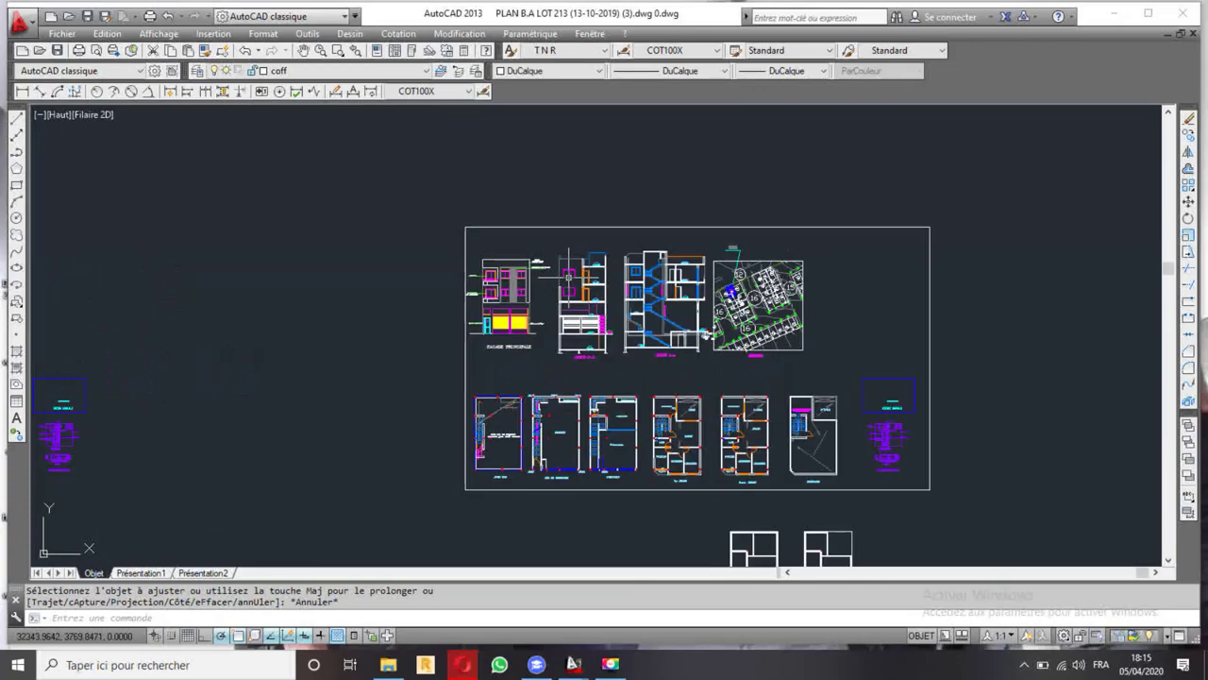
scroll(706, 332, up, 3)
scroll(840, 407, down, 3)
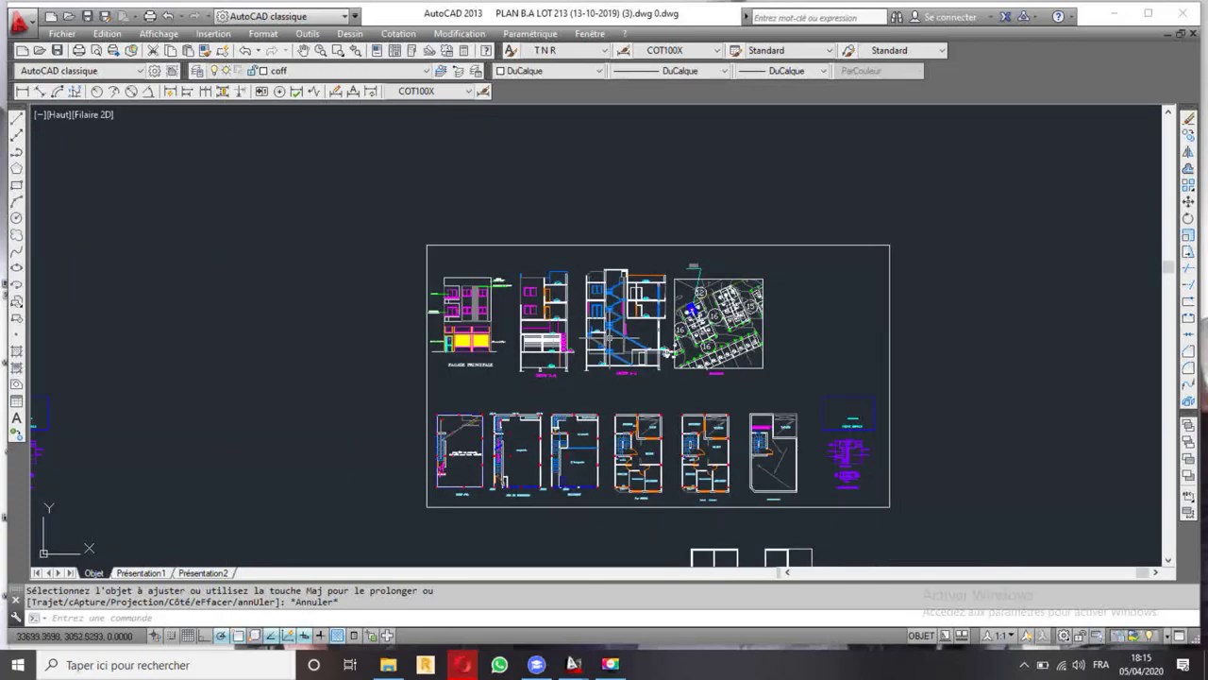
scroll(666, 352, up, 2)
scroll(717, 364, down, 2)
scroll(746, 373, up, 1)
scroll(768, 375, up, 3)
scroll(858, 369, up, 4)
middle_drag(858, 369, 508, 310)
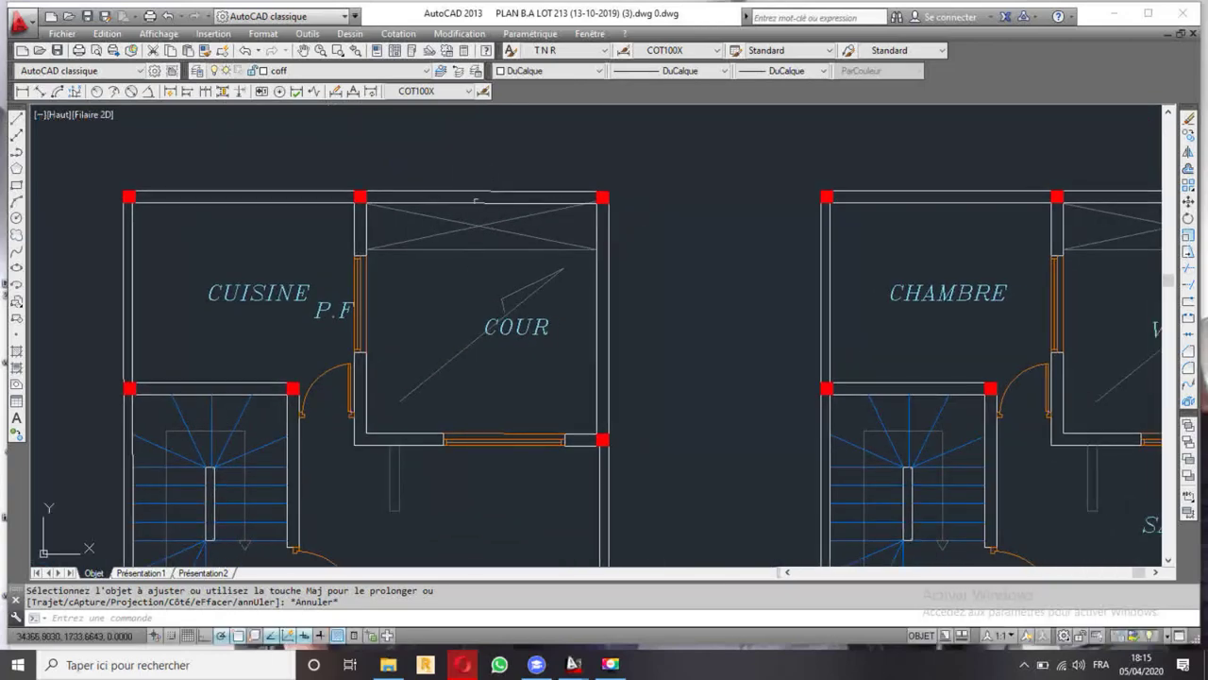
scroll(529, 199, down, 4)
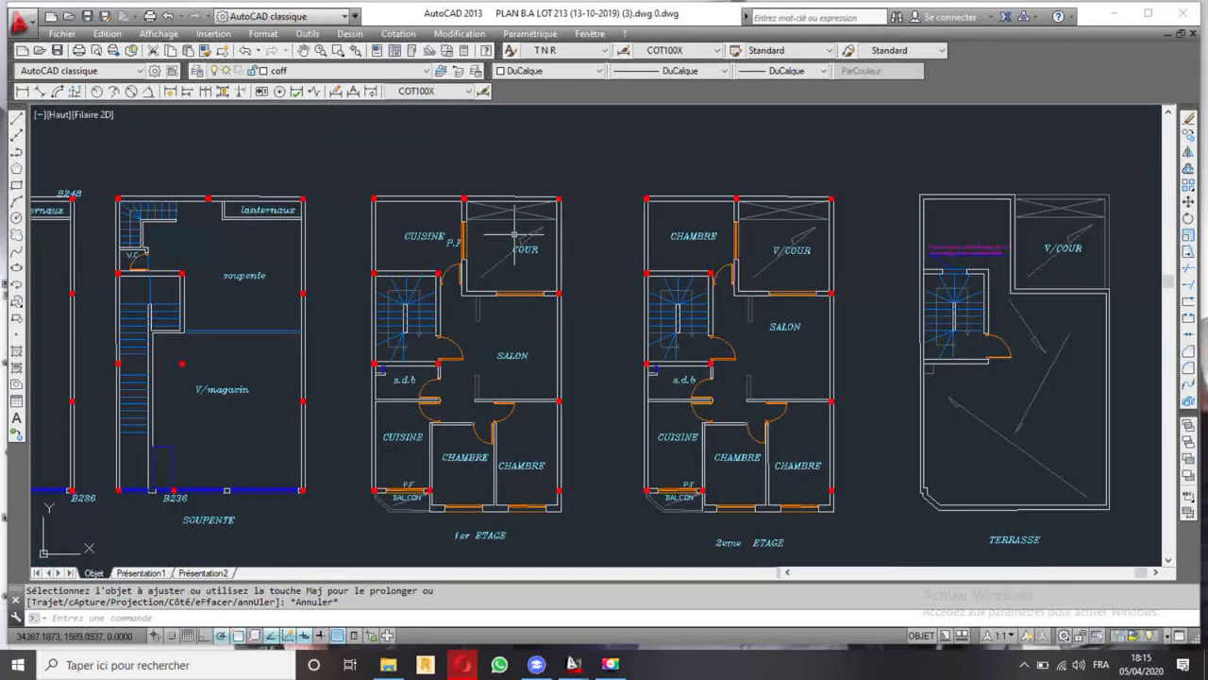
scroll(514, 234, down, 4)
scroll(515, 234, down, 4)
middle_drag(665, 412, 570, 318)
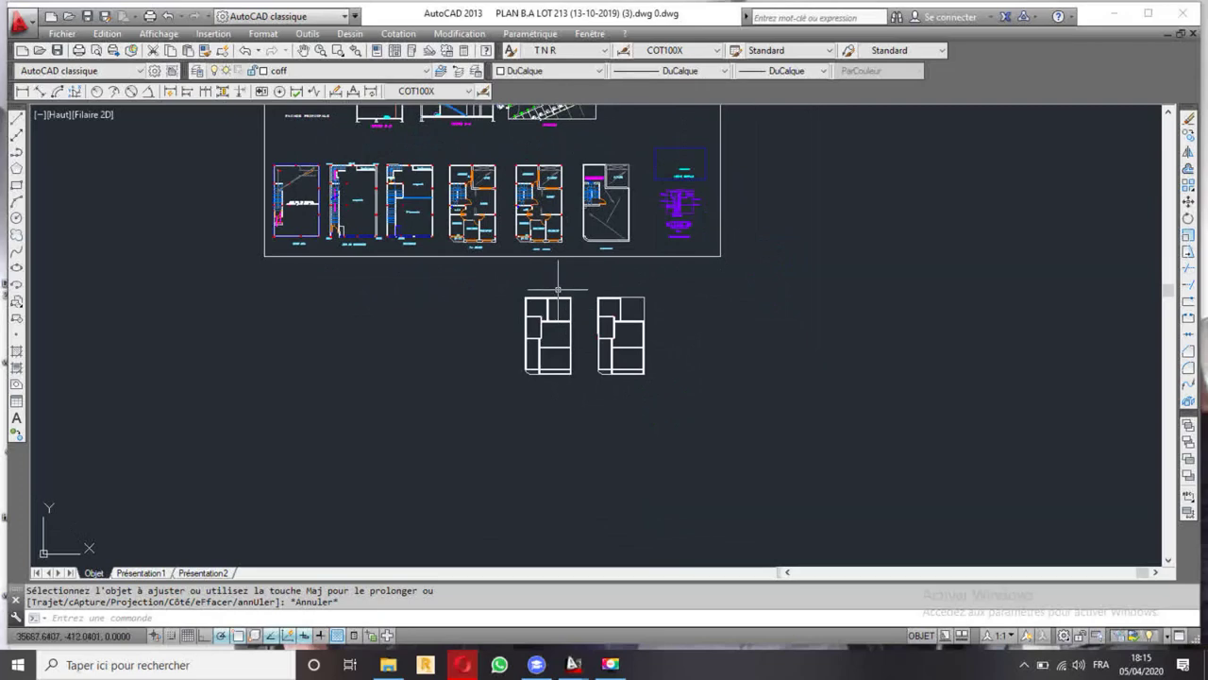
scroll(557, 290, up, 3)
scroll(561, 300, up, 2)
scroll(566, 321, down, 3)
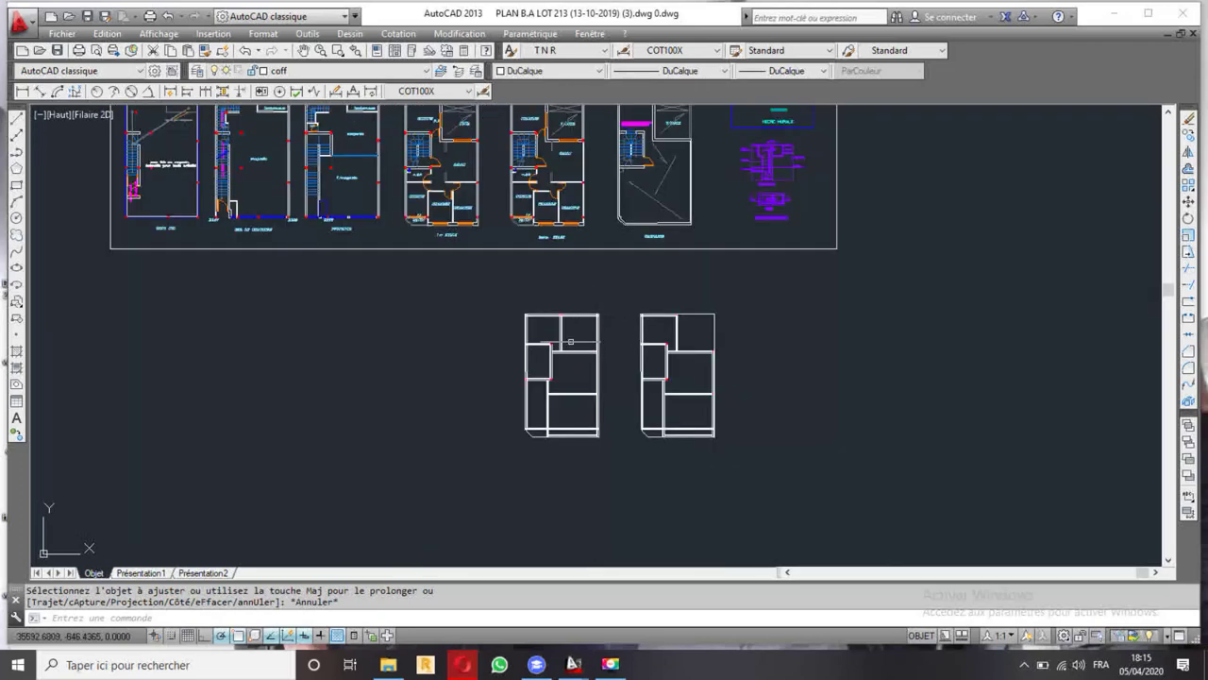
mouse_move(509, 326)
middle_down()
mouse_move(669, 460)
mouse_move(663, 293)
middle_up()
- Copy the left floor outline beside the original as a new floor frame
click(664, 275)
click(571, 418)
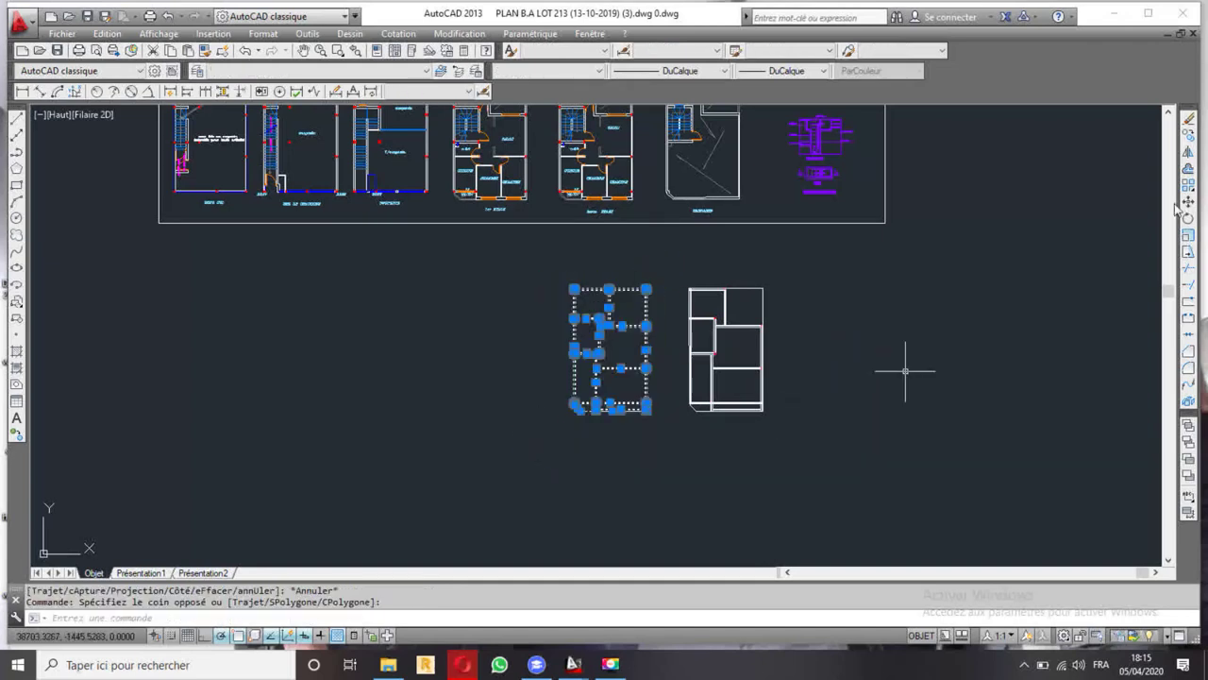
click(1188, 135)
click(657, 478)
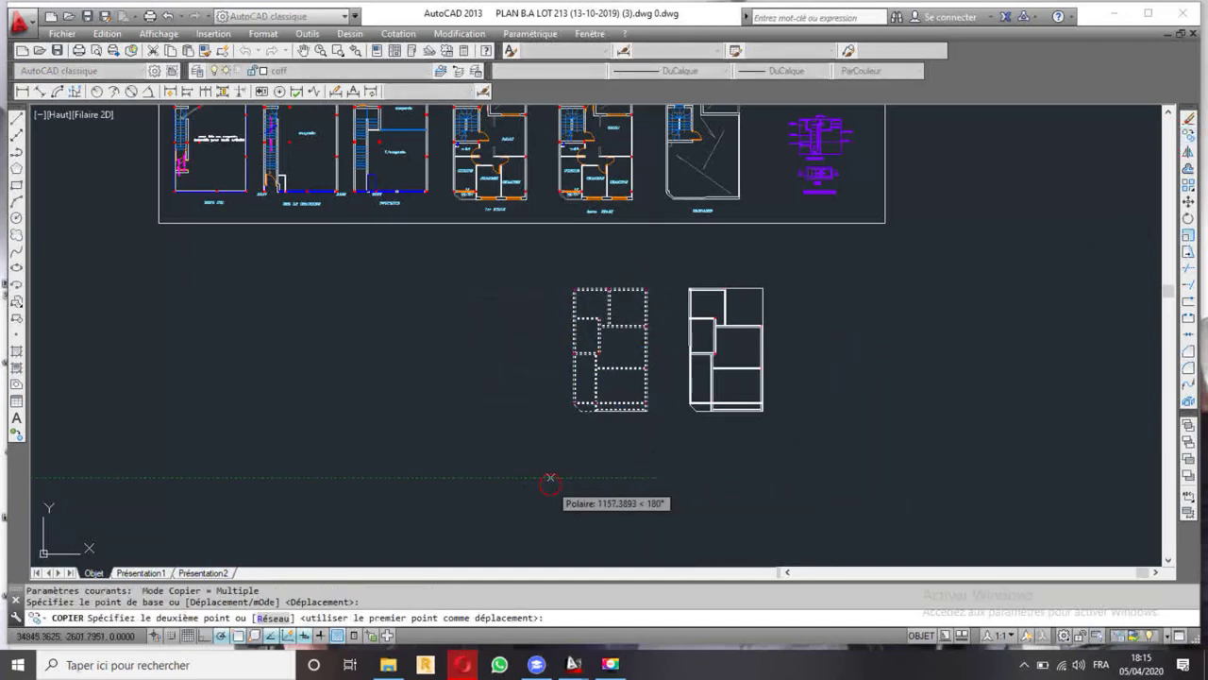
click(555, 478)
key(Escape)
scroll(497, 352, up, 4)
scroll(497, 351, down, 5)
scroll(497, 351, down, 2)
middle_drag(354, 344, 630, 288)
scroll(321, 312, up, 2)
scroll(321, 312, up, 3)
scroll(386, 337, up, 1)
scroll(483, 337, up, 2)
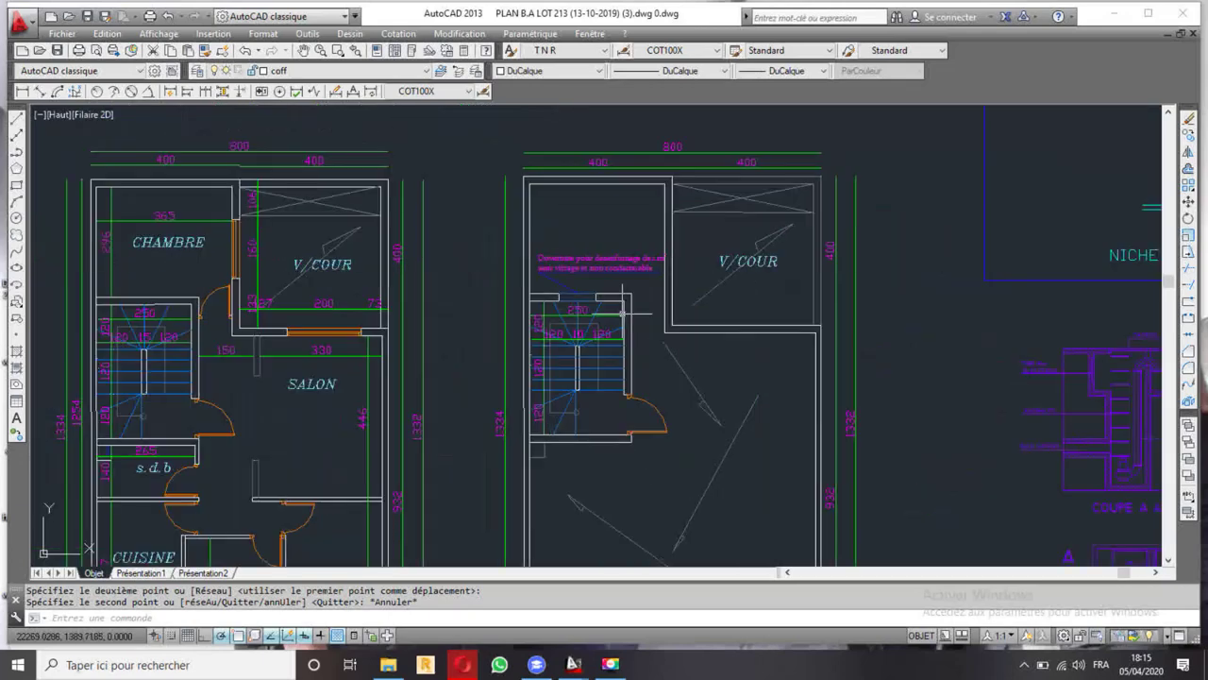
scroll(599, 368, up, 3)
- Copy the TERRASSE plan's staircase into the new outline
click(633, 218)
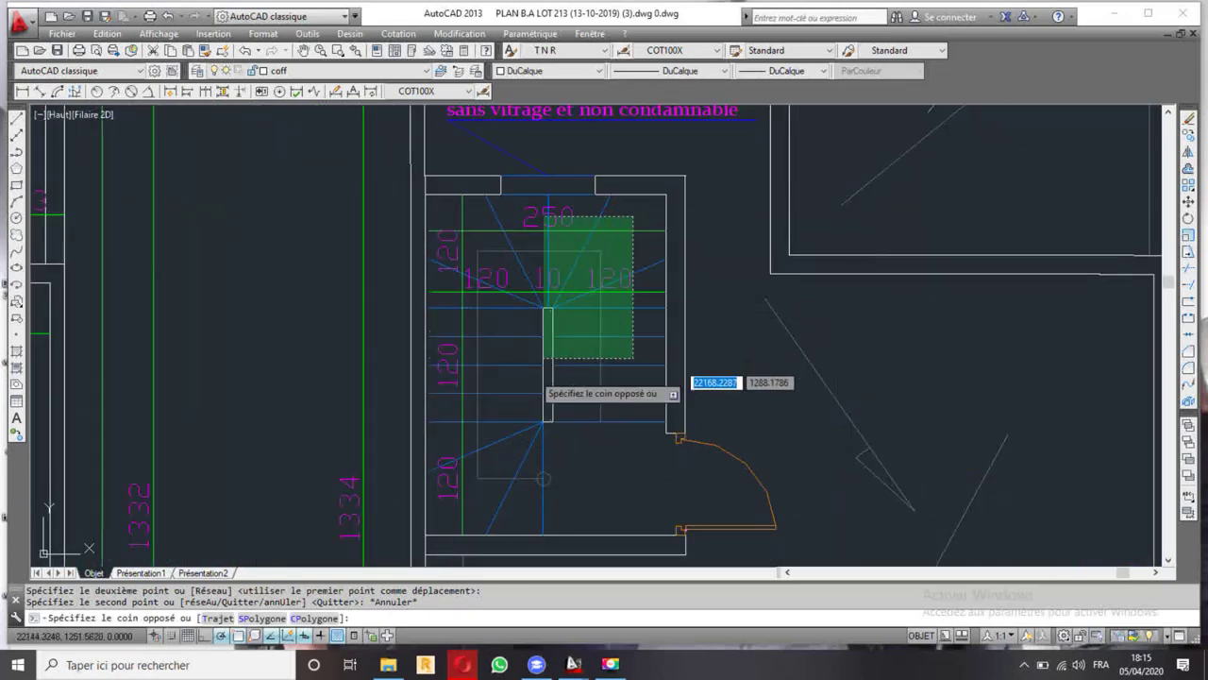
click(437, 500)
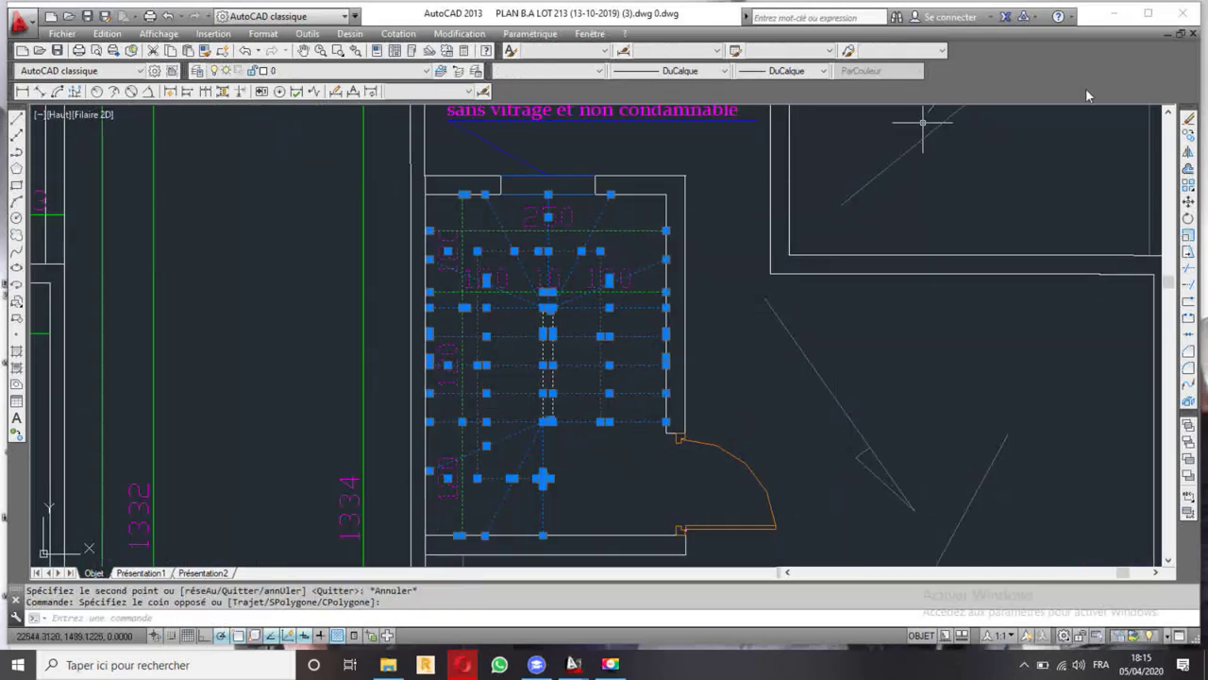
click(1188, 135)
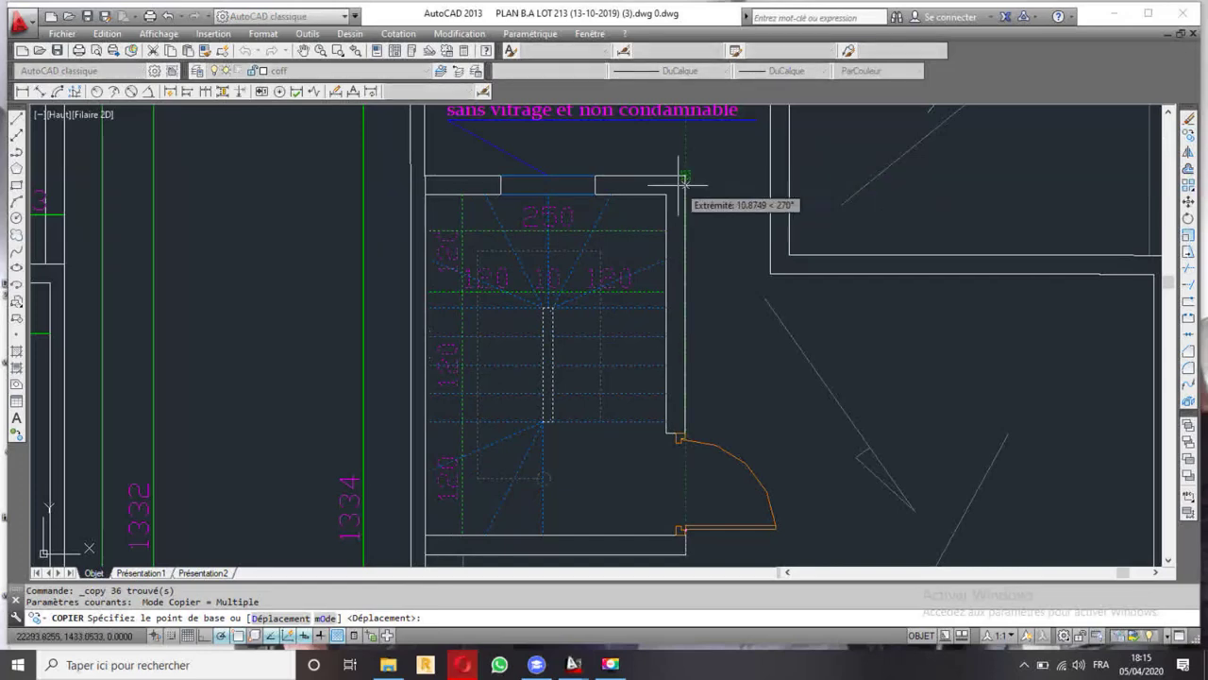
scroll(698, 194, up, 3)
click(715, 125)
scroll(661, 169, down, 2)
scroll(530, 216, down, 3)
scroll(943, 337, down, 2)
scroll(949, 337, down, 5)
scroll(949, 337, up, 4)
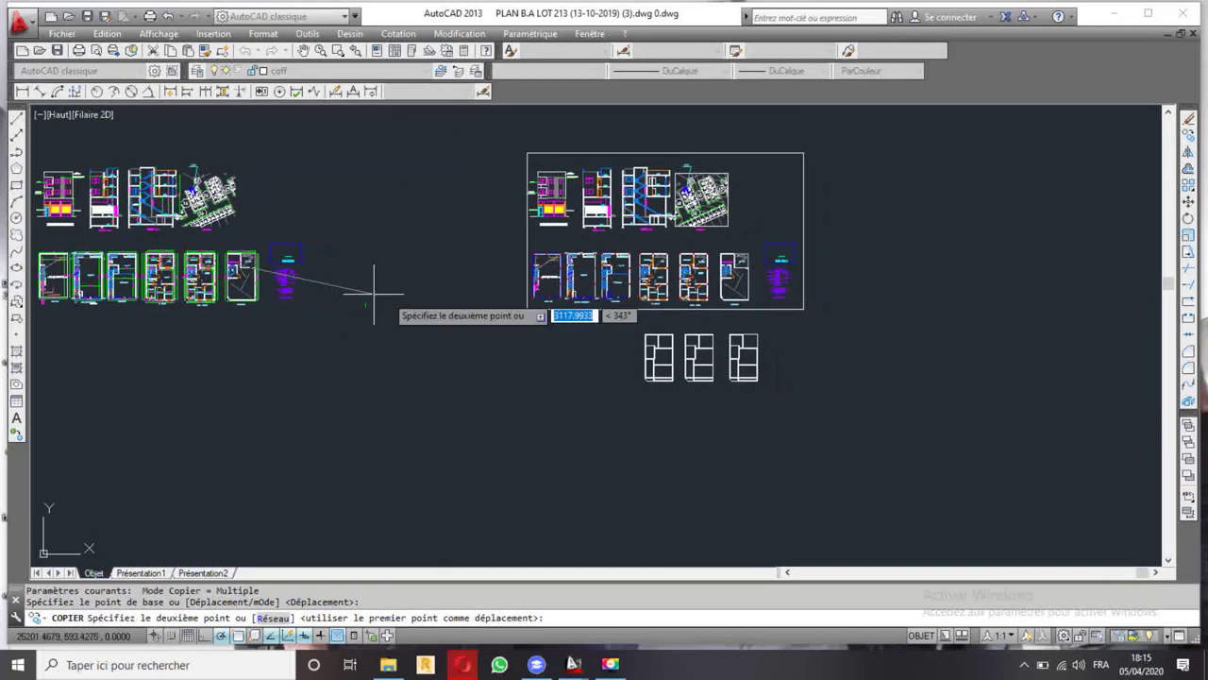
scroll(755, 340, up, 3)
scroll(722, 311, up, 4)
click(719, 275)
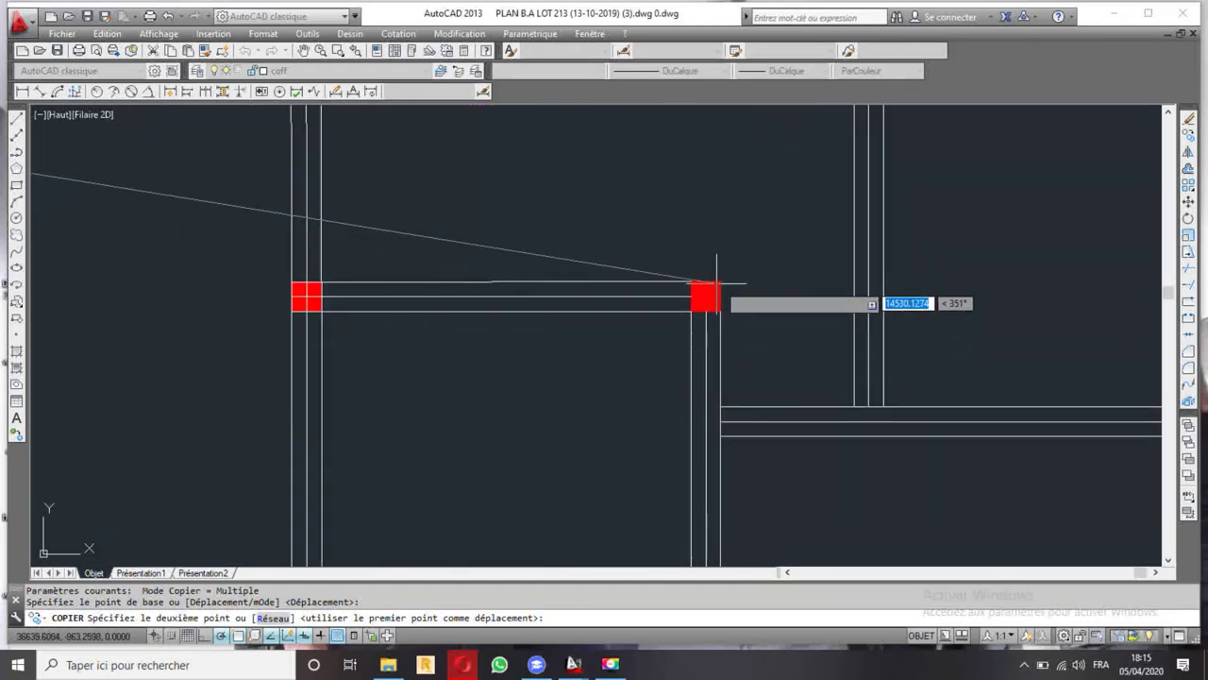
scroll(719, 275, down, 5)
key(Escape)
- Delete the copied stair's 120 dimension labels and green line
scroll(680, 255, up, 4)
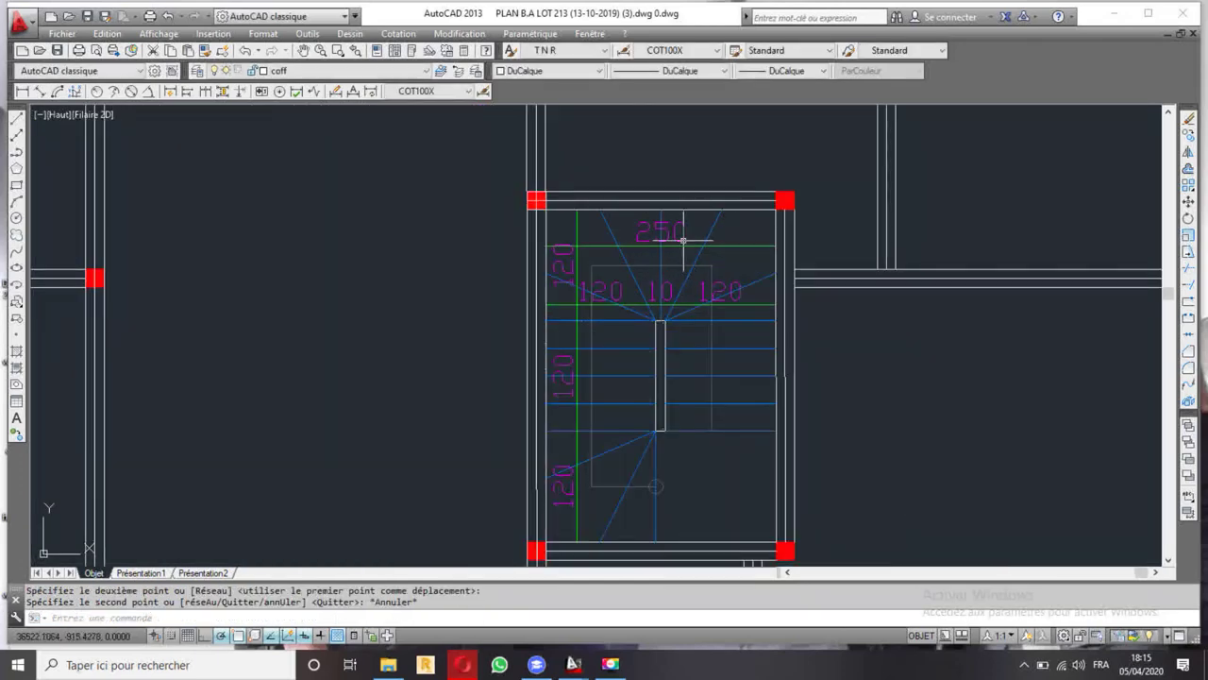
click(711, 284)
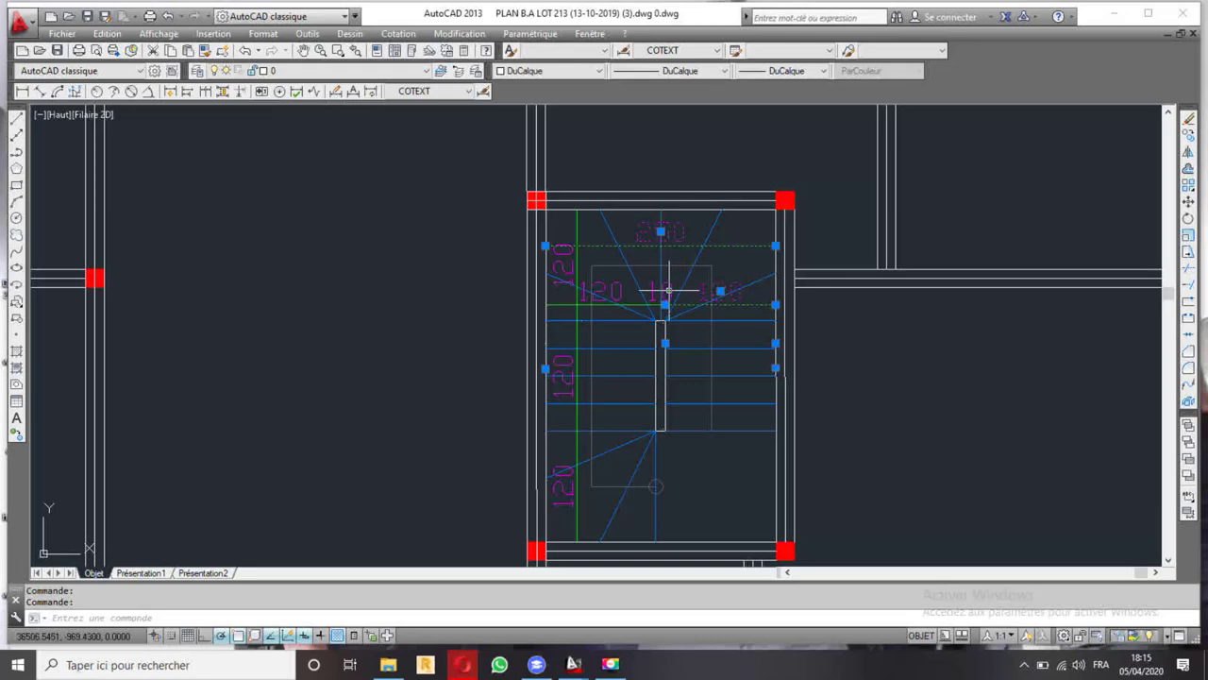
click(666, 291)
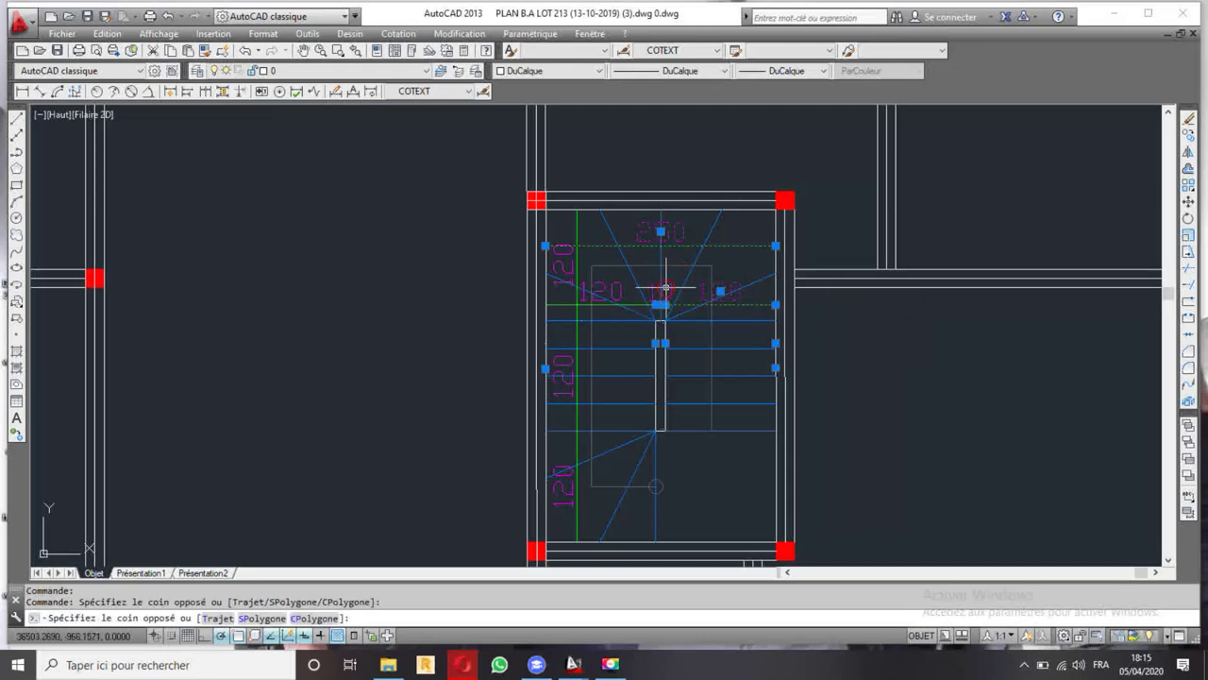
click(585, 279)
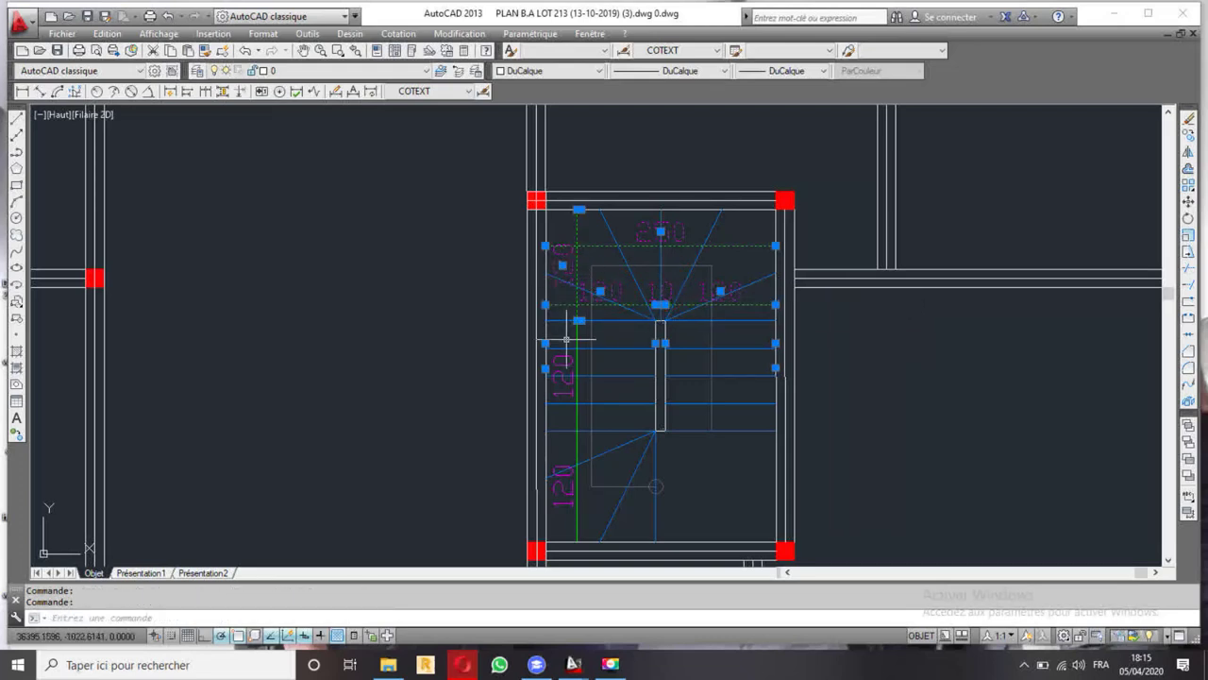
click(560, 368)
click(571, 373)
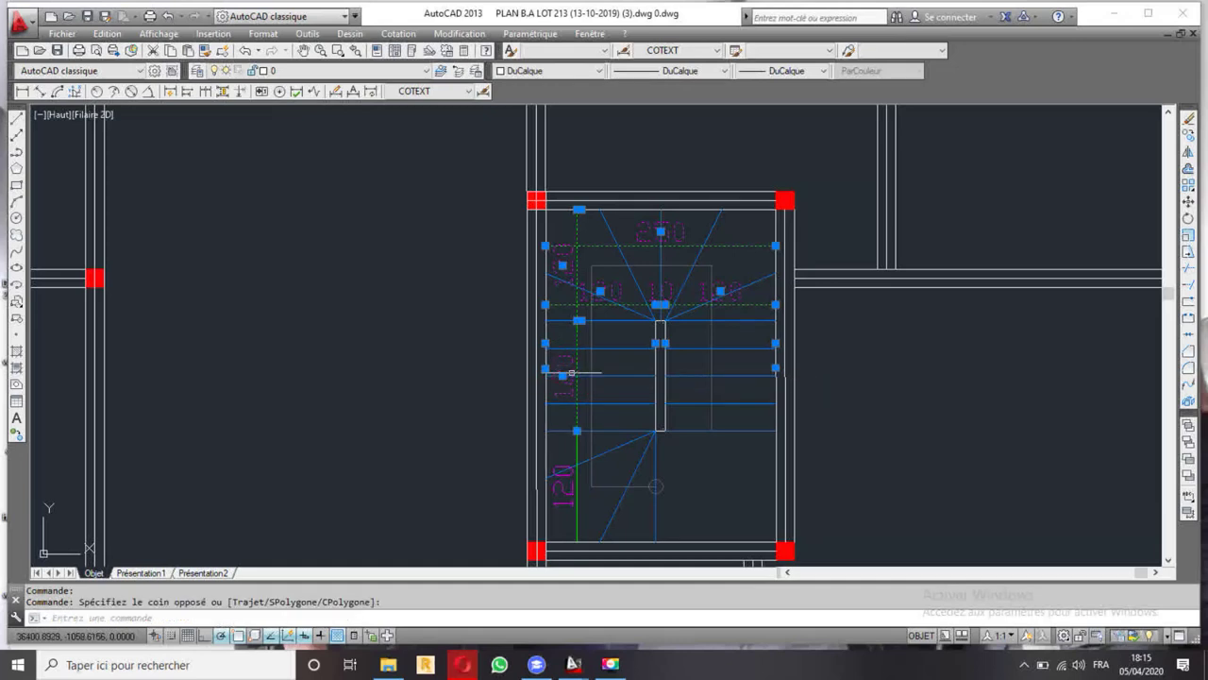
click(561, 468)
key(Delete)
scroll(661, 387, down, 8)
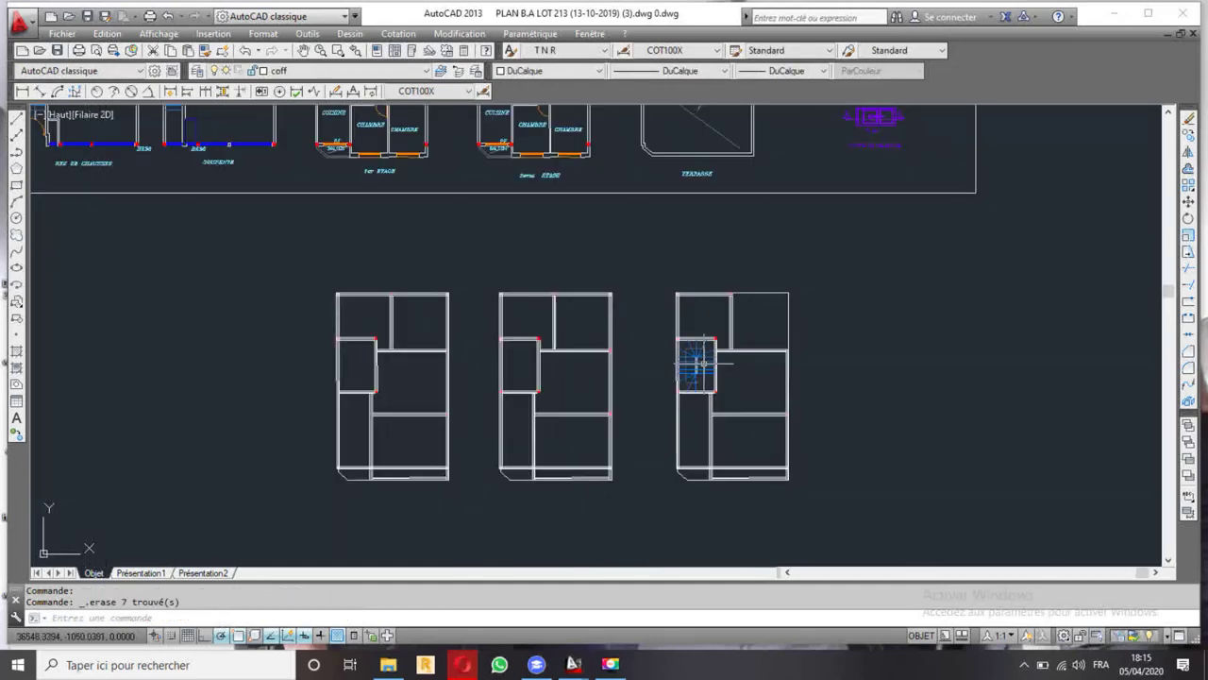
- Copy the stair block from its base corner into the middle floor frame
middle_drag(743, 376, 738, 319)
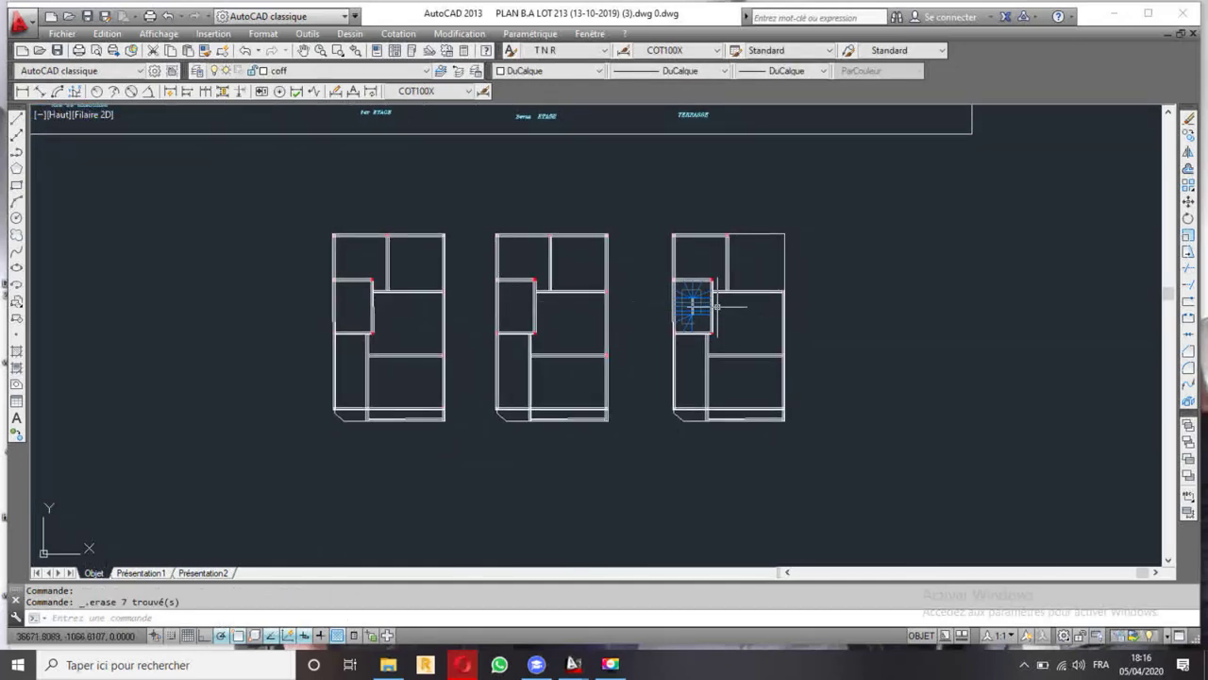
scroll(713, 304, up, 6)
click(704, 227)
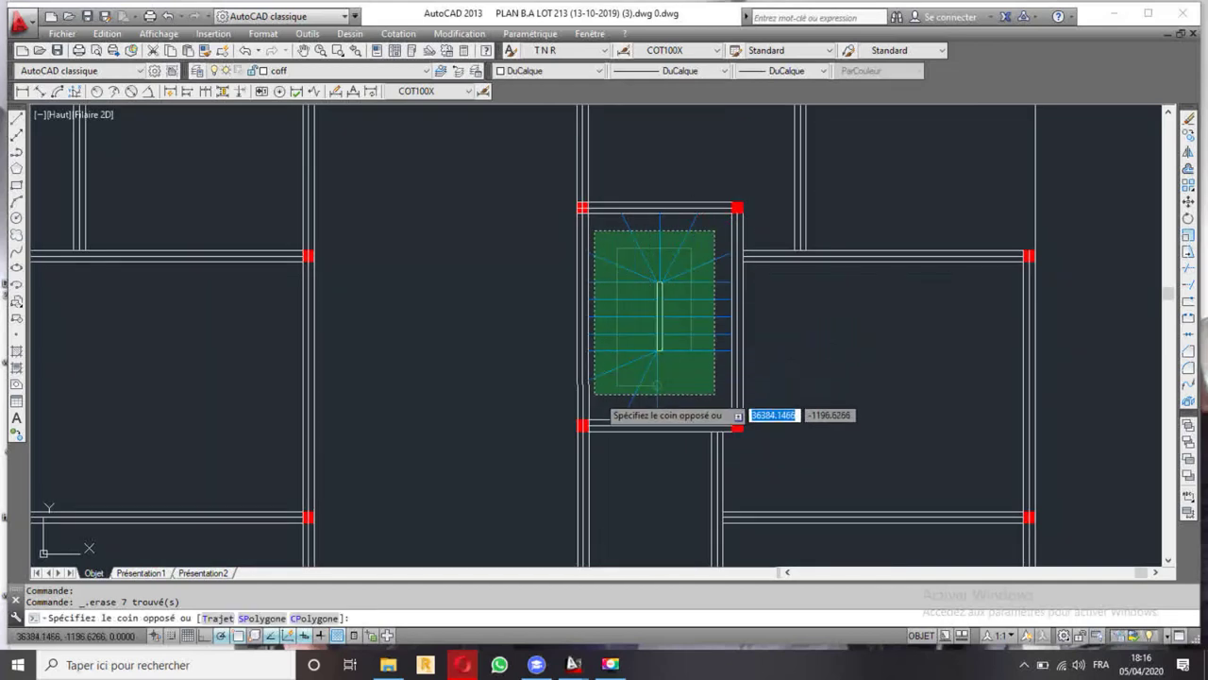
click(586, 408)
click(1188, 135)
scroll(893, 162, down, 6)
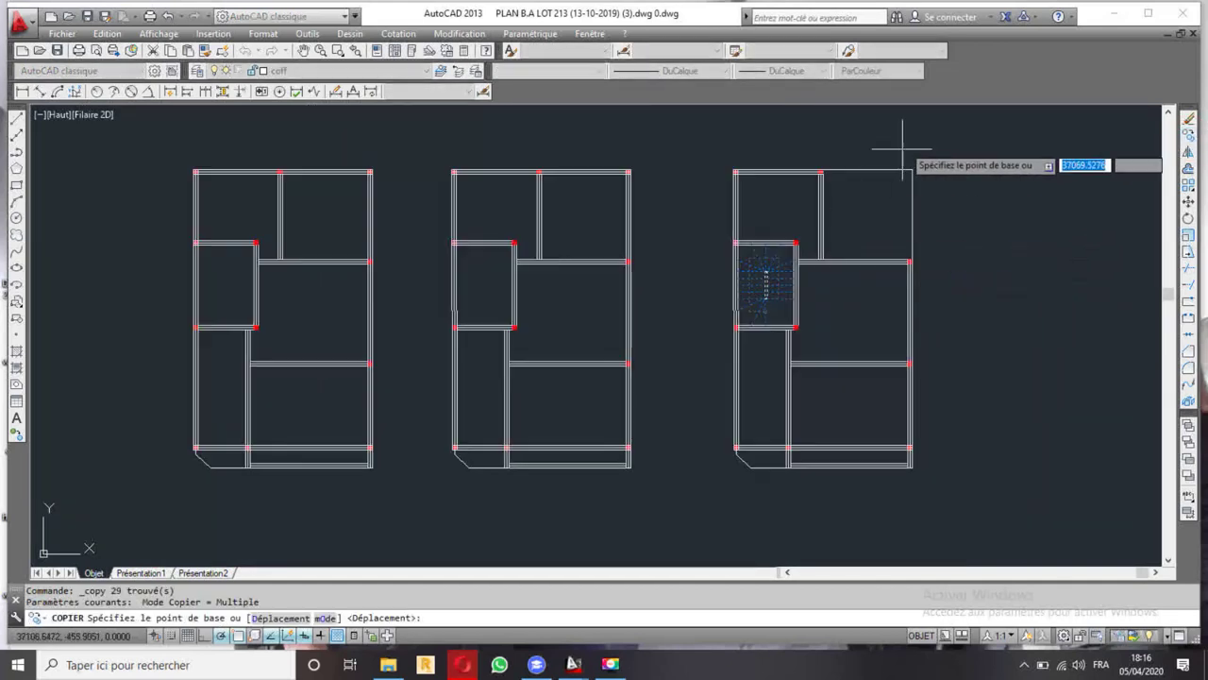
click(913, 170)
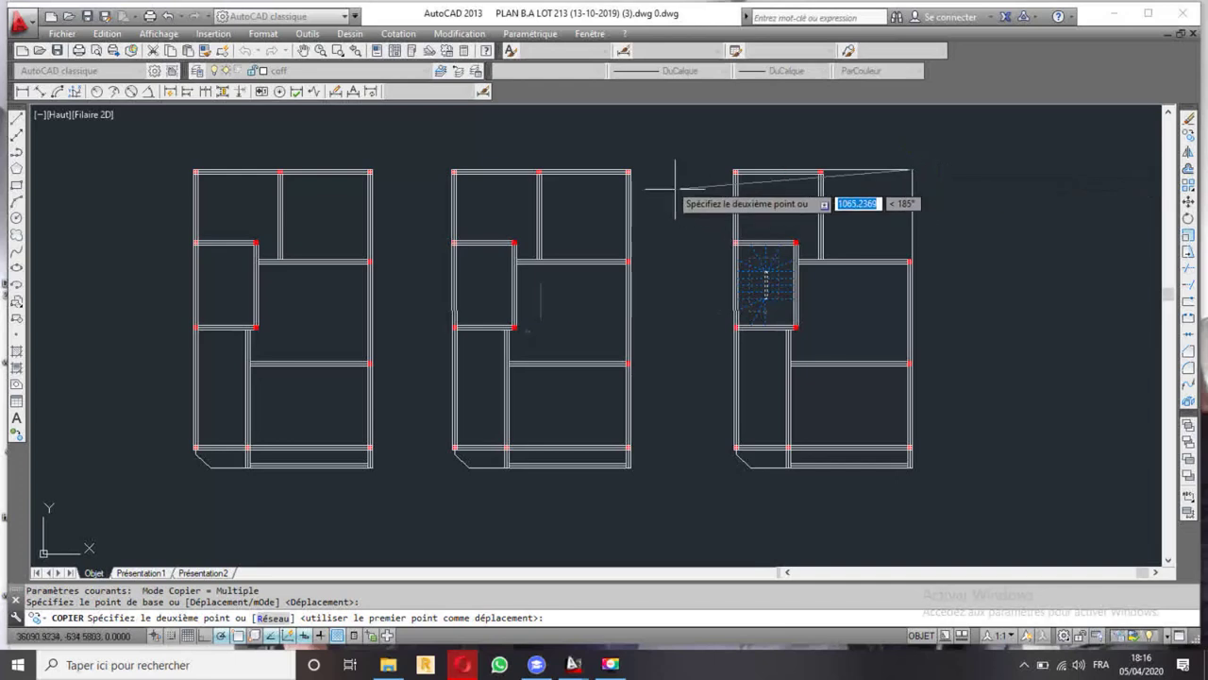
click(630, 169)
scroll(373, 170, up, 8)
scroll(531, 184, down, 8)
key(Escape)
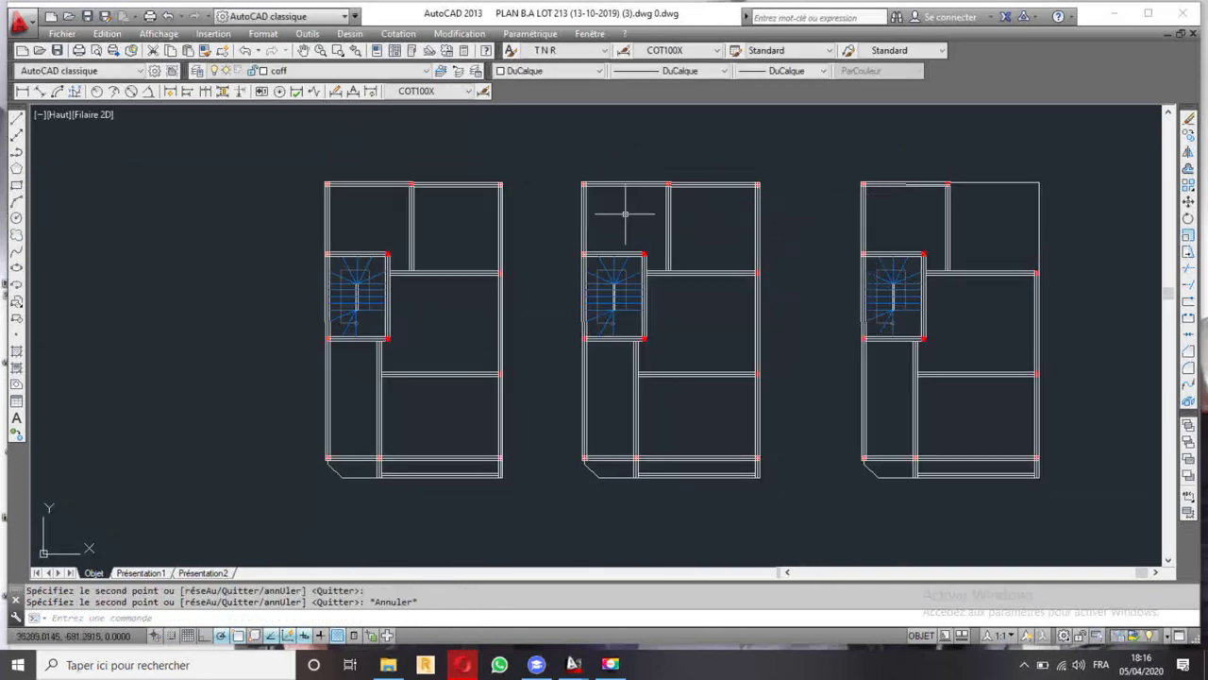
scroll(350, 312, up, 2)
scroll(495, 234, down, 2)
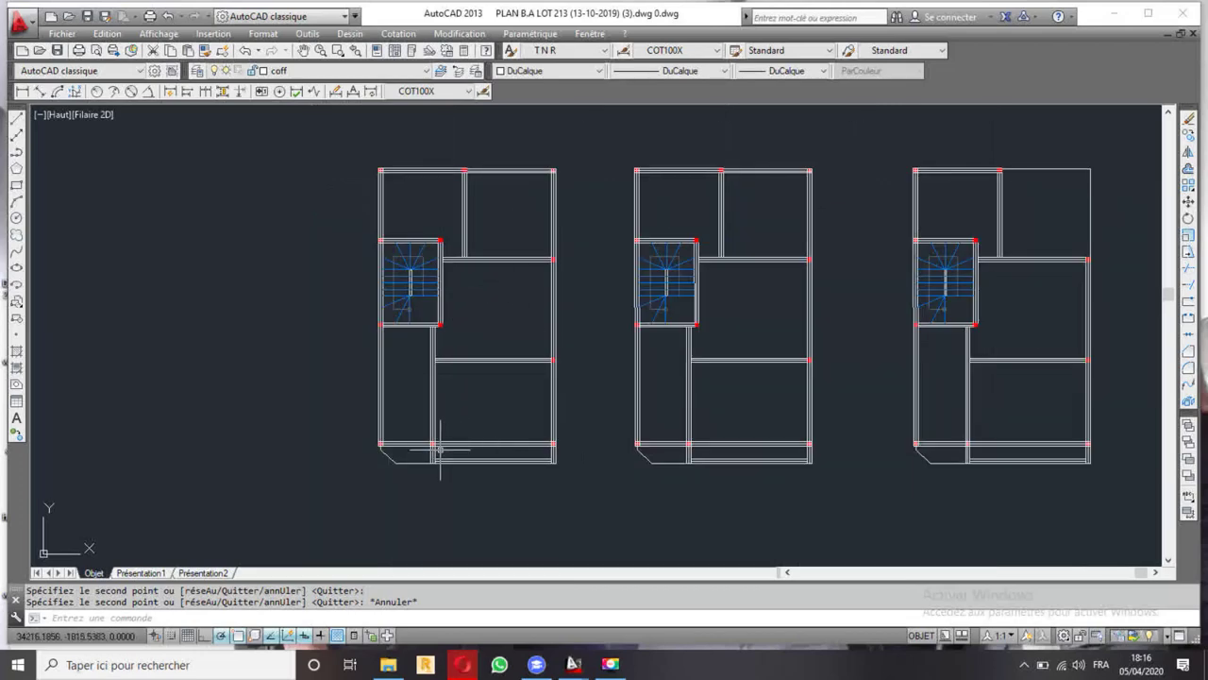
scroll(486, 407, down, 6)
scroll(520, 346, up, 1)
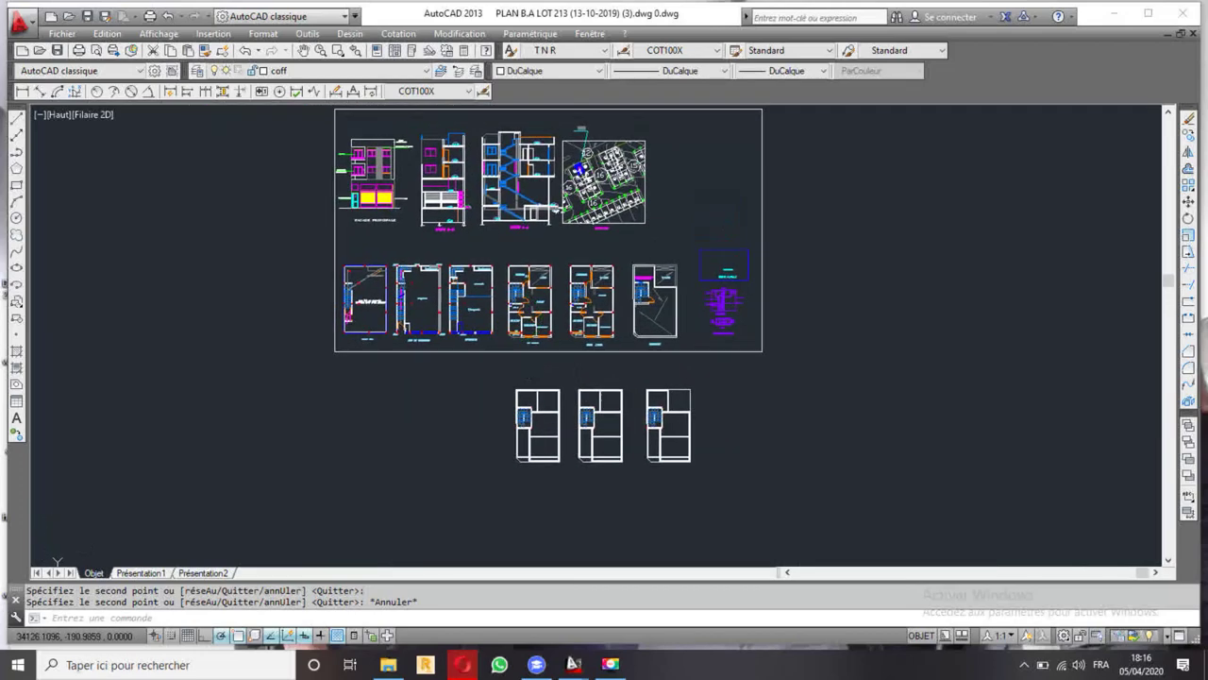
- Select the red column at the plan corner, look across the three plans, then cancel the selection
scroll(553, 462, up, 6)
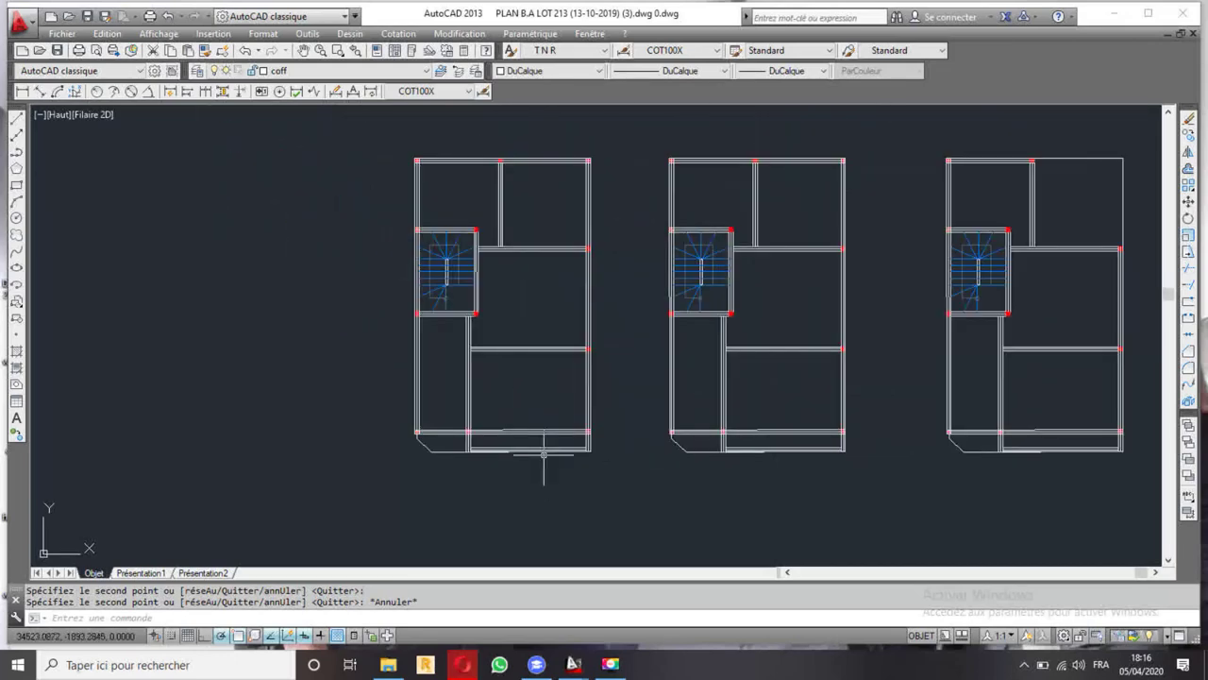
scroll(391, 420, up, 4)
click(385, 403)
click(427, 440)
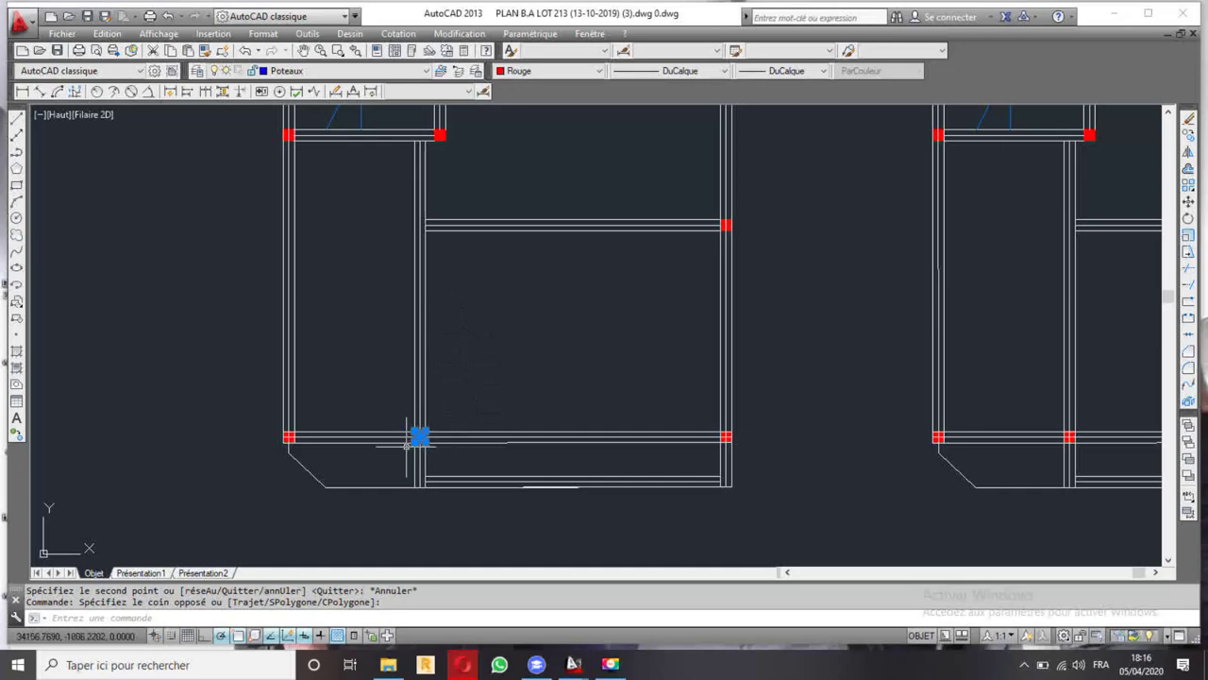
scroll(407, 444, up, 2)
scroll(425, 443, up, 2)
scroll(453, 425, down, 4)
scroll(507, 353, down, 3)
scroll(567, 335, down, 2)
middle_drag(580, 330, 505, 379)
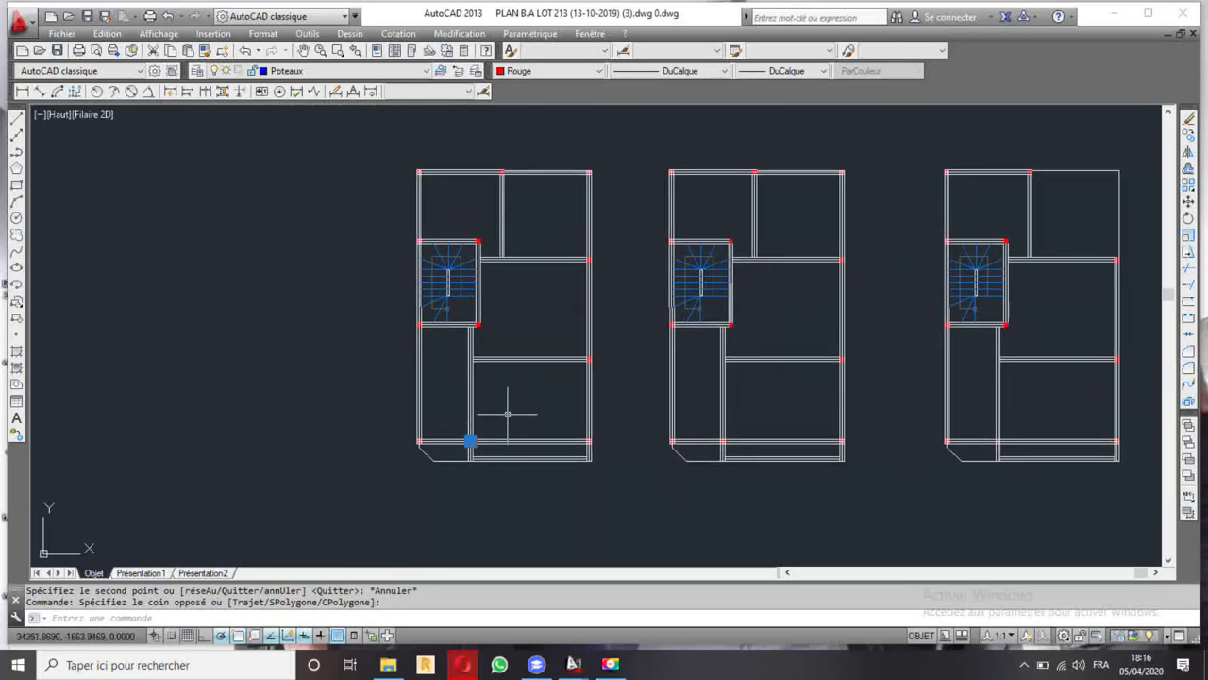
scroll(507, 413, down, 5)
key(Escape)
- Select the left and middle red columns on the beam and start a copy from the B236 corner, then cancel
scroll(426, 260, up, 5)
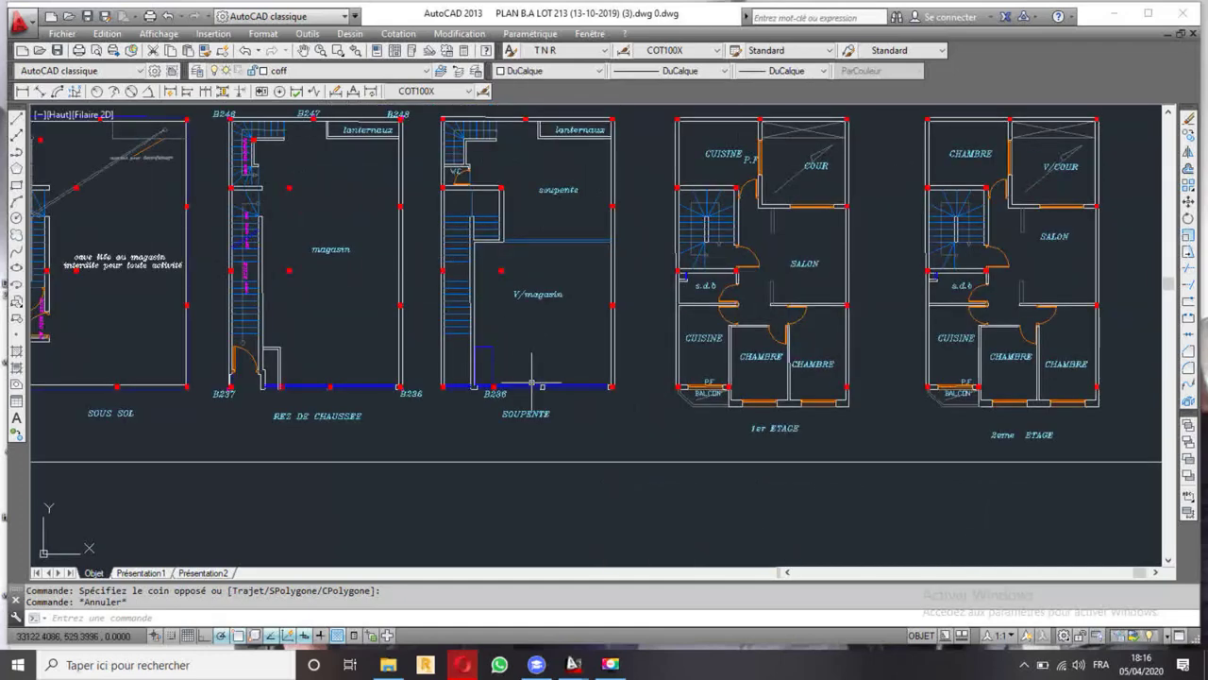
scroll(534, 383, up, 3)
scroll(513, 390, down, 5)
scroll(370, 384, up, 6)
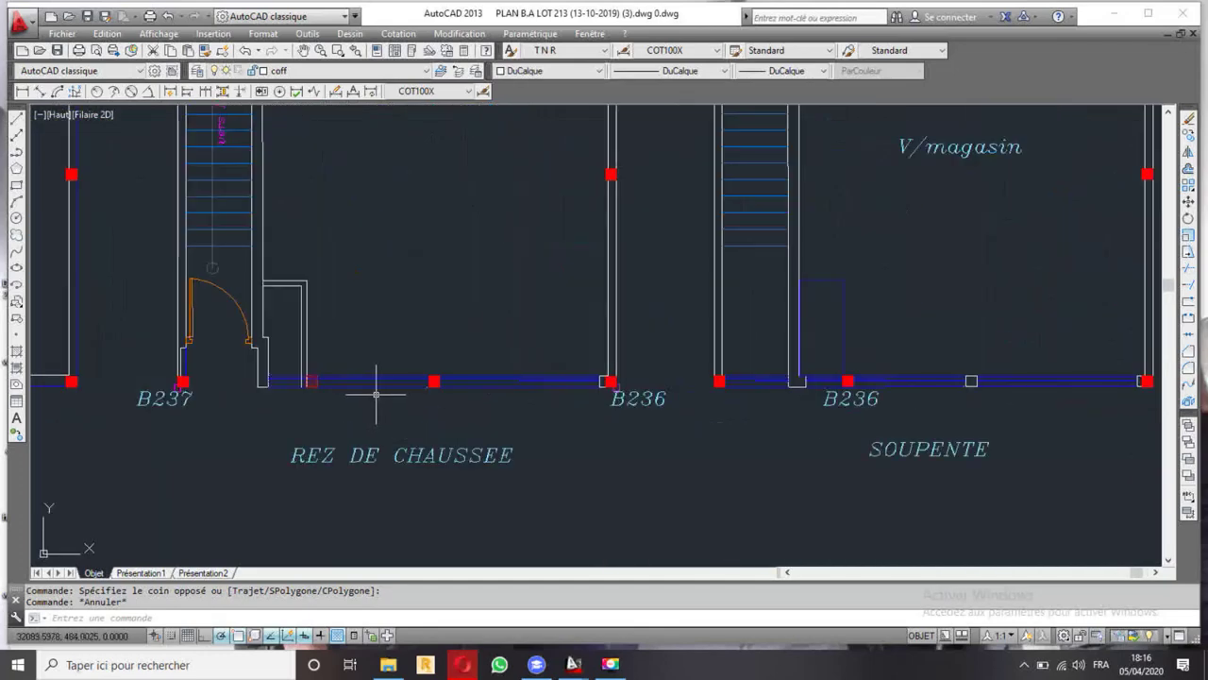
scroll(312, 385, up, 2)
scroll(332, 390, up, 2)
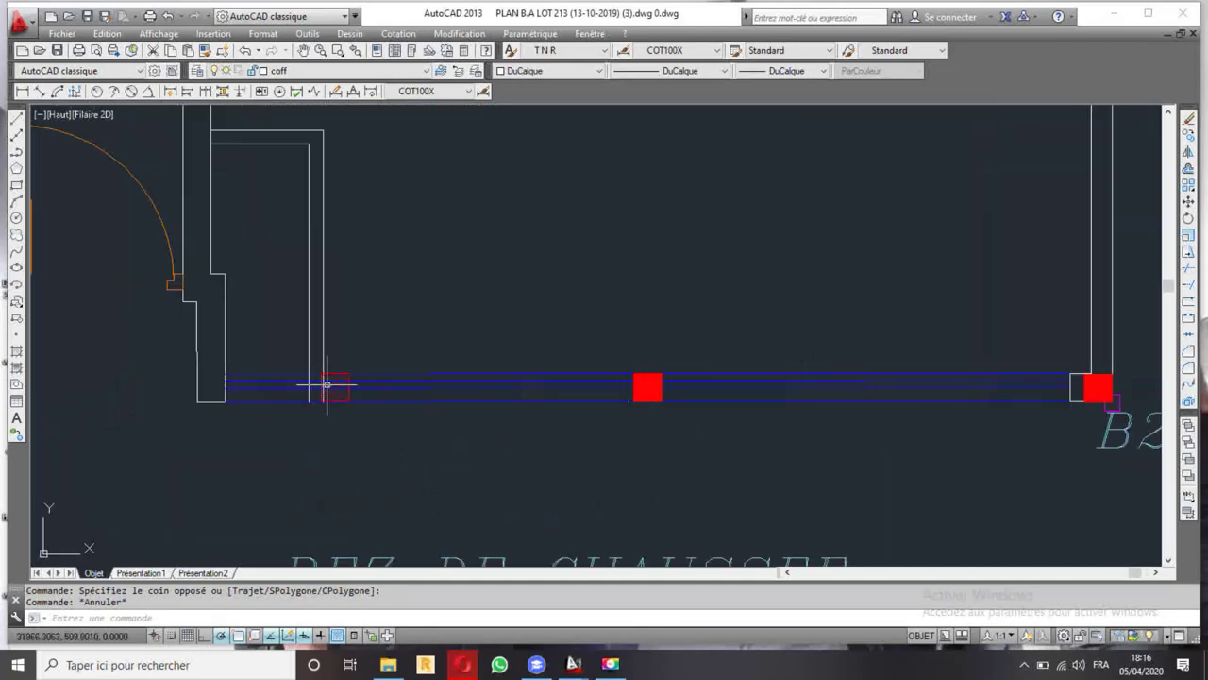
click(287, 336)
click(392, 435)
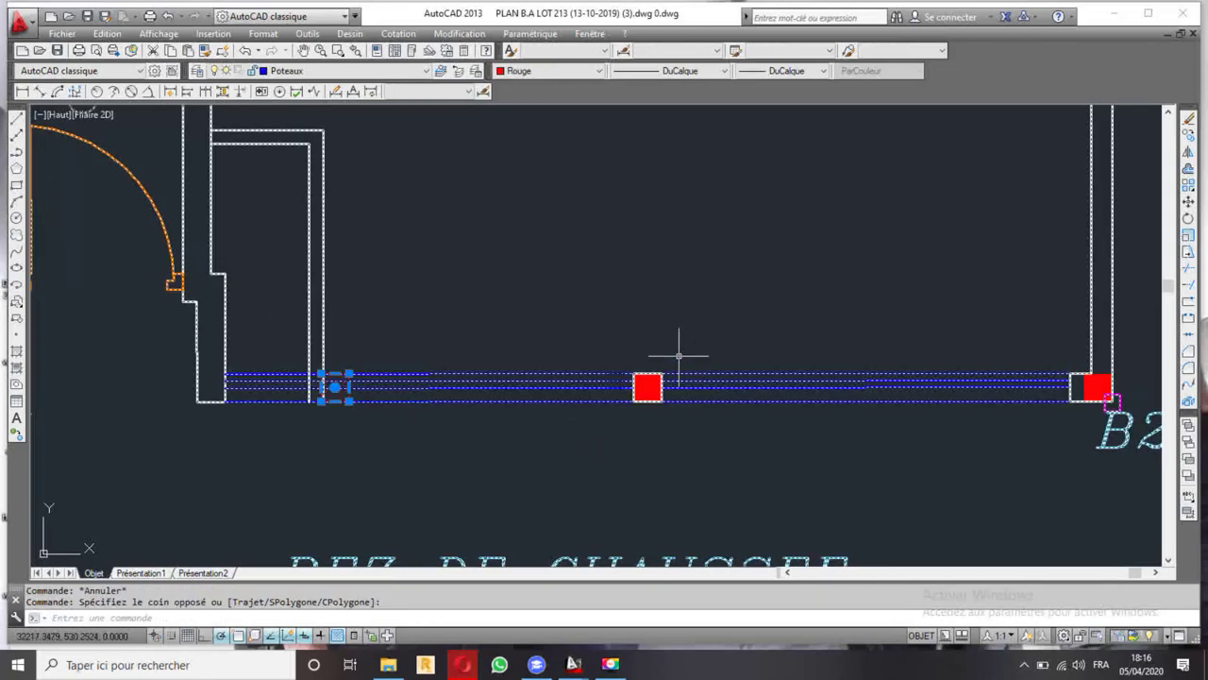
click(621, 329)
click(718, 439)
scroll(477, 350, down, 2)
scroll(507, 321, down, 4)
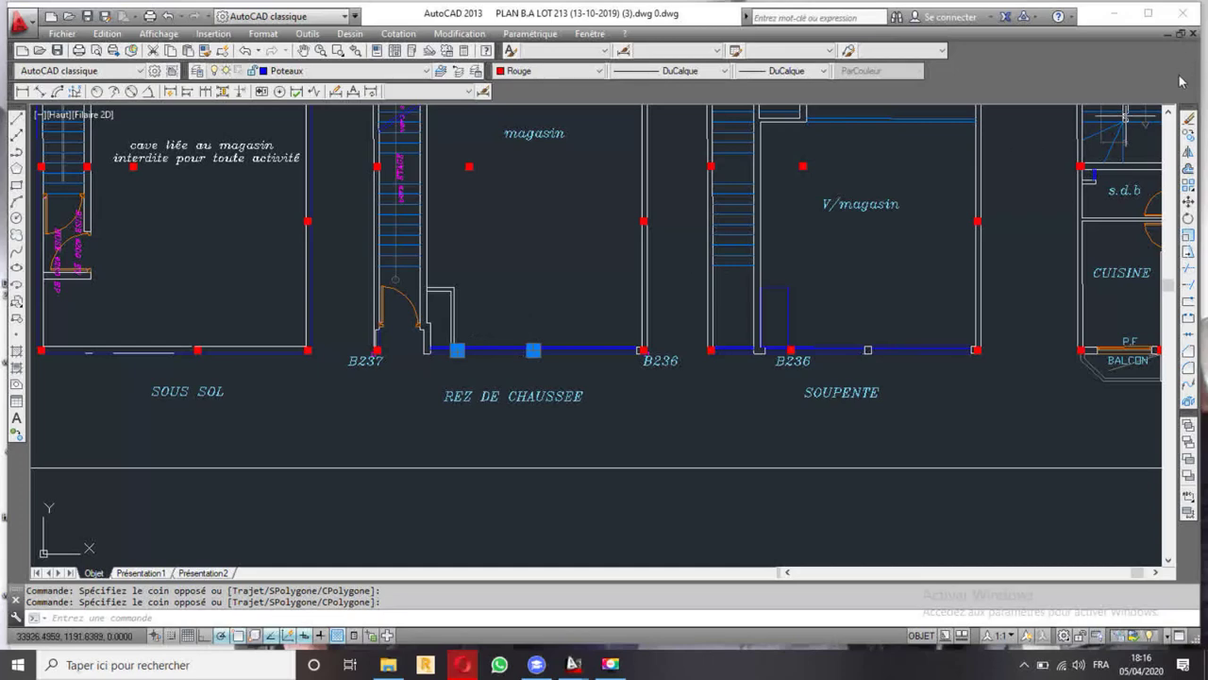
click(1190, 135)
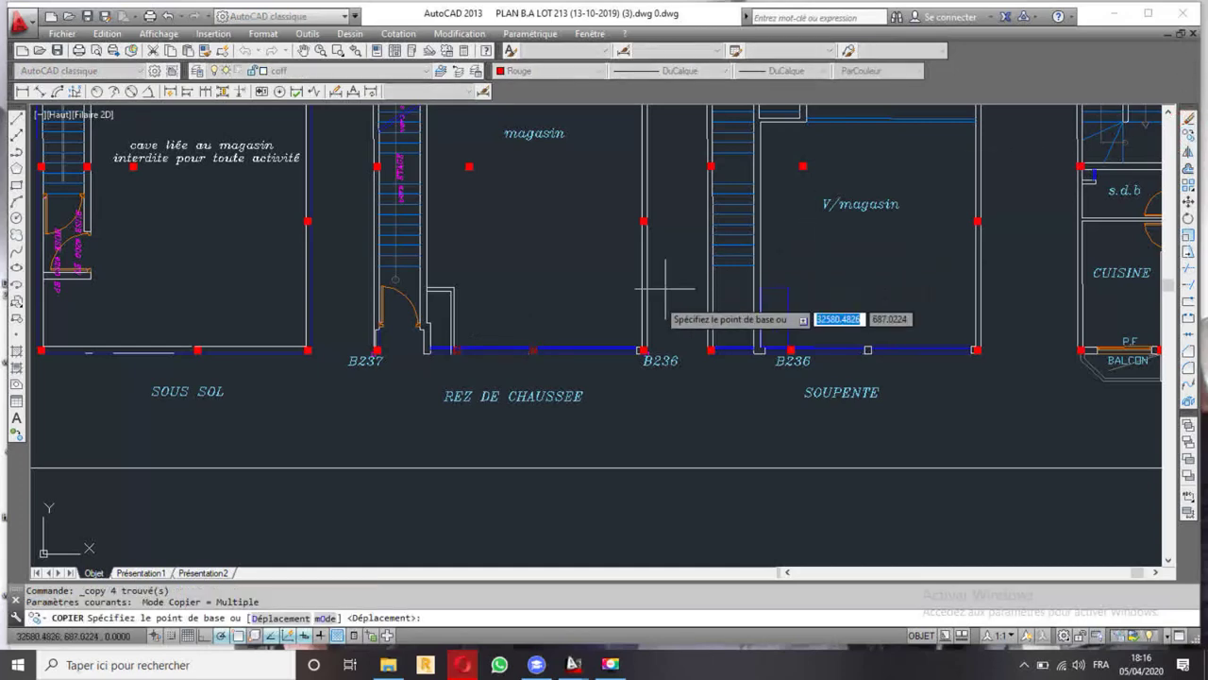
scroll(660, 340, up, 3)
scroll(675, 321, up, 3)
scroll(727, 283, up, 3)
click(726, 282)
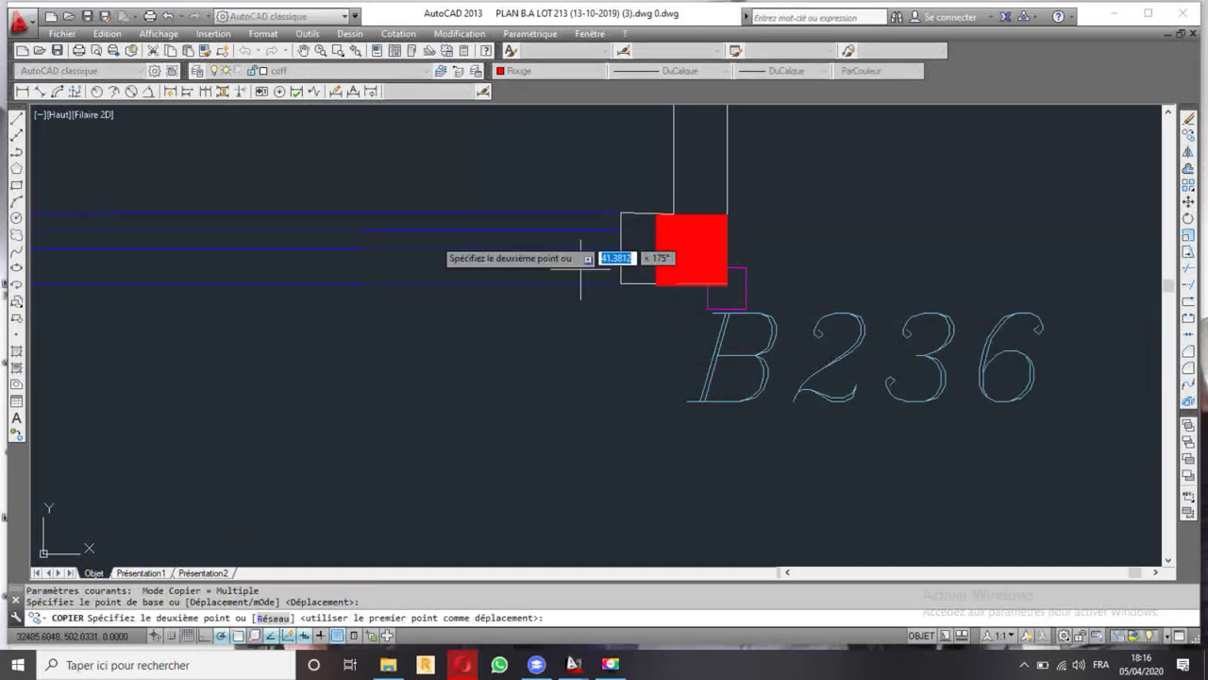
scroll(567, 251, down, 4)
scroll(530, 257, down, 5)
key(Escape)
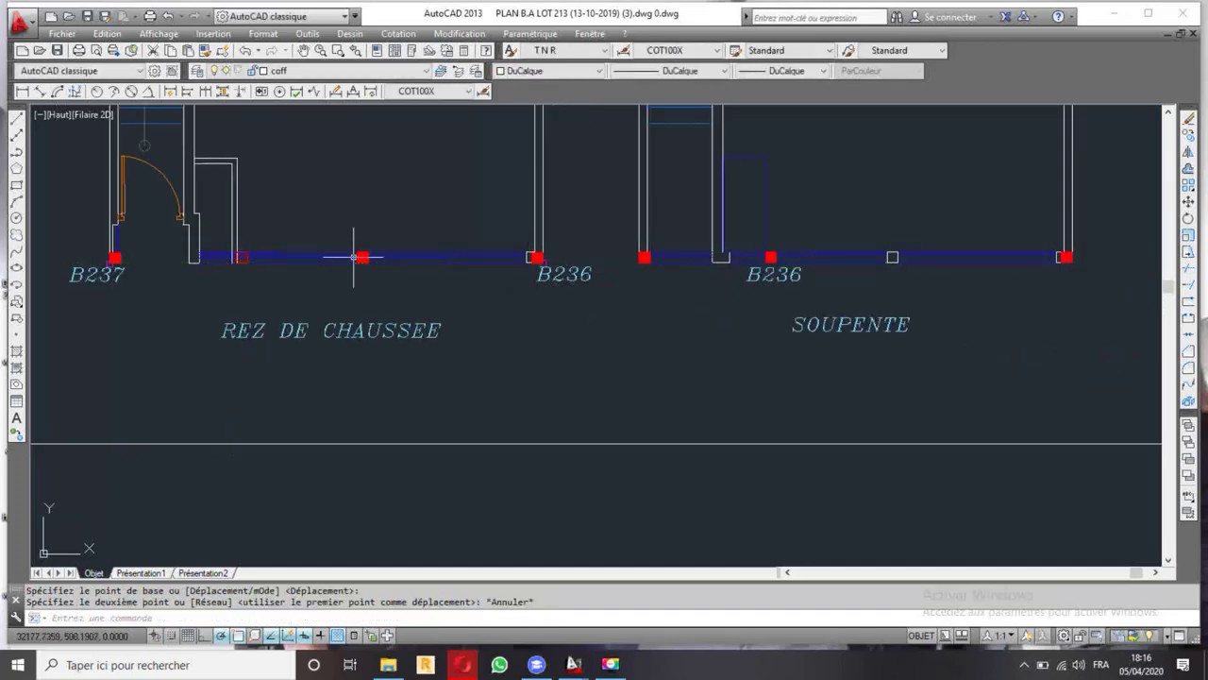
- Copy the two ground-floor columns from the B236 corner to the left plan's bottom corner
click(210, 229)
click(418, 283)
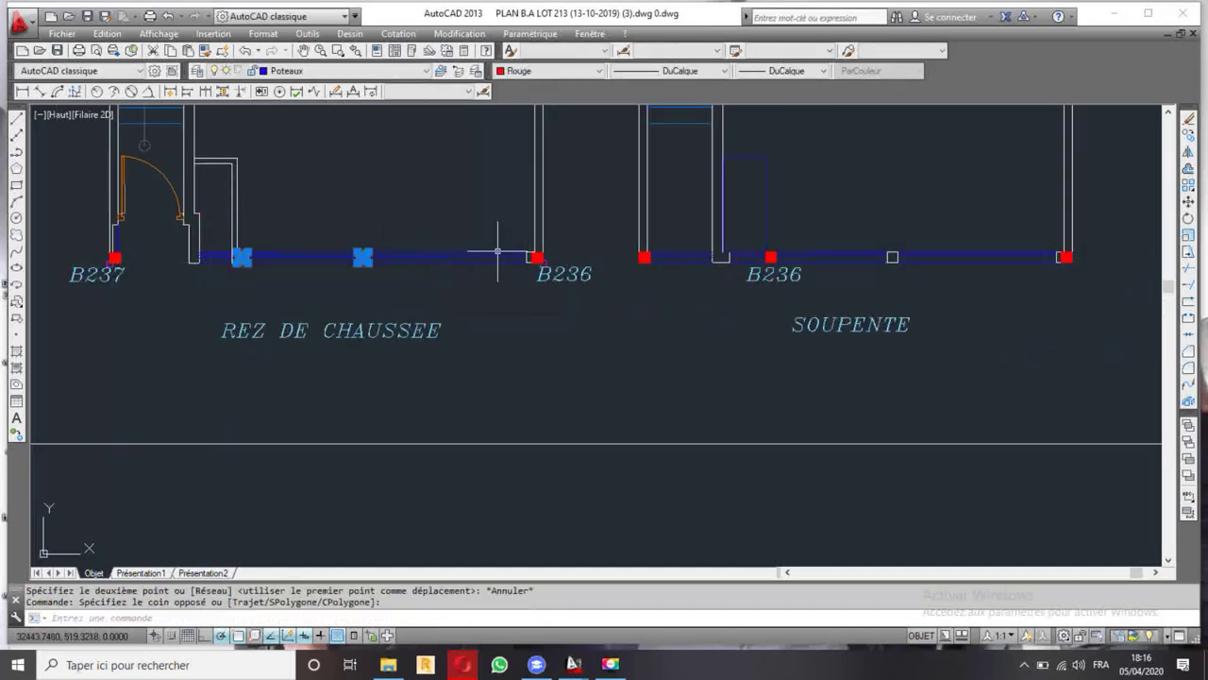
key(Return)
scroll(535, 256, up, 10)
scroll(431, 321, up, 2)
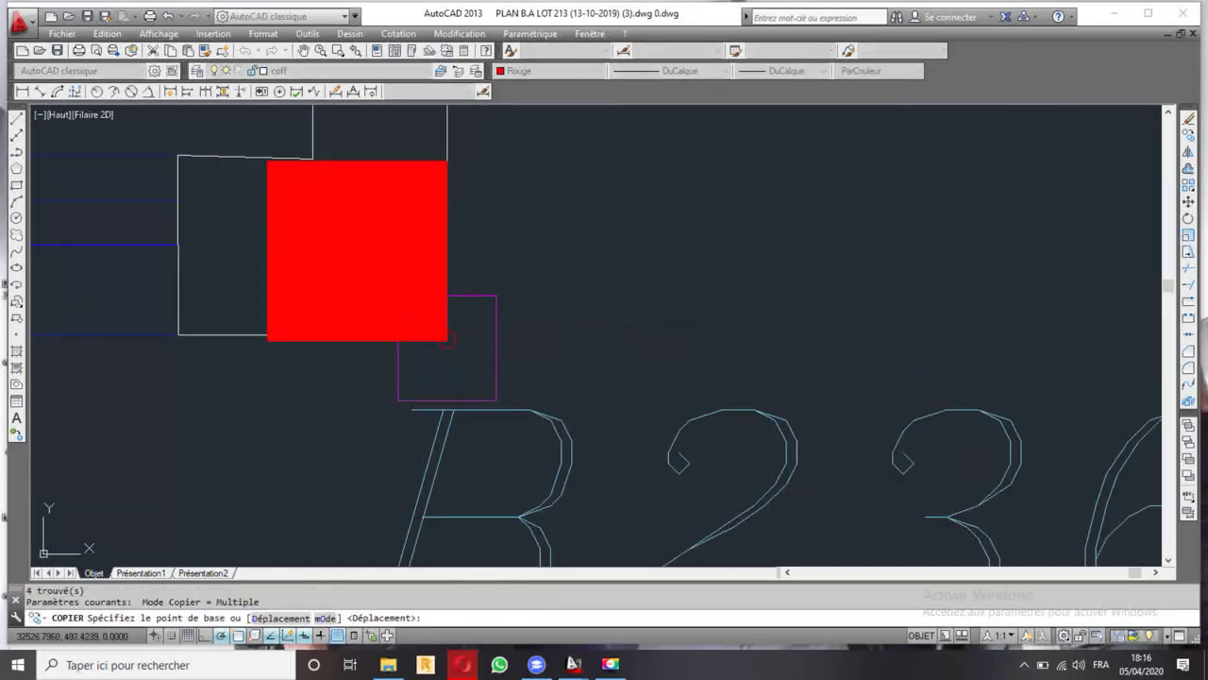
click(412, 207)
scroll(412, 205, down, 6)
scroll(413, 209, down, 5)
scroll(494, 329, down, 2)
scroll(494, 330, up, 4)
scroll(489, 283, up, 2)
scroll(488, 219, up, 5)
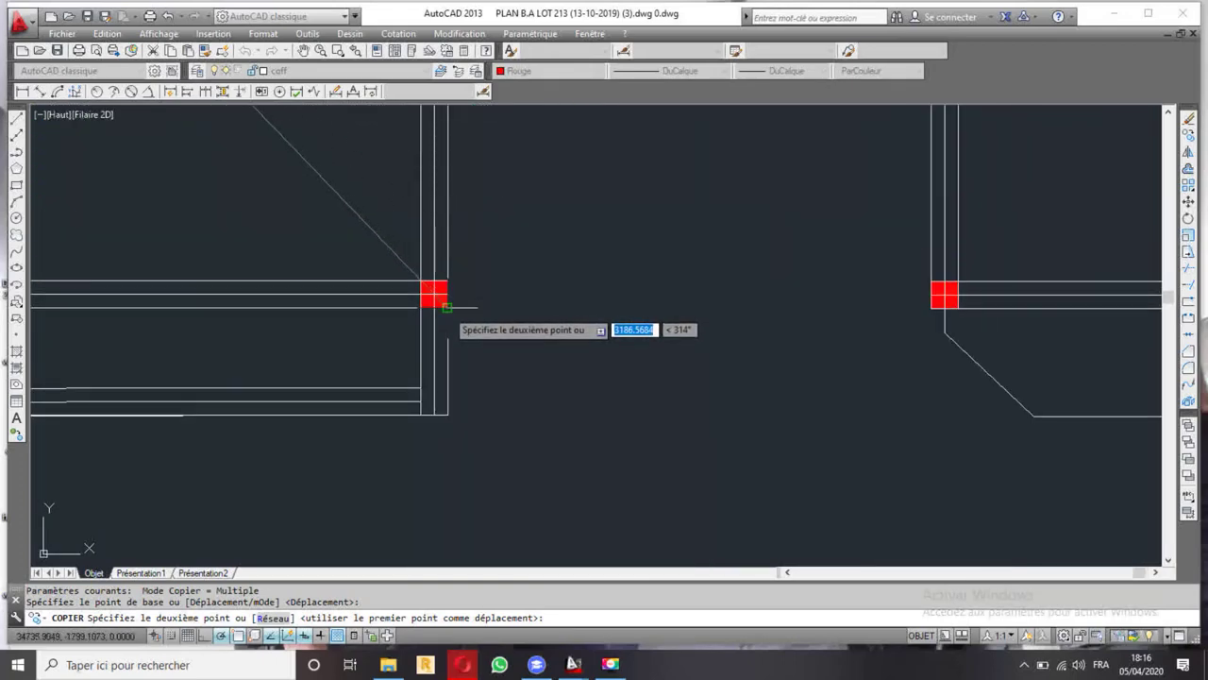
click(497, 304)
scroll(497, 304, down, 3)
key(Escape)
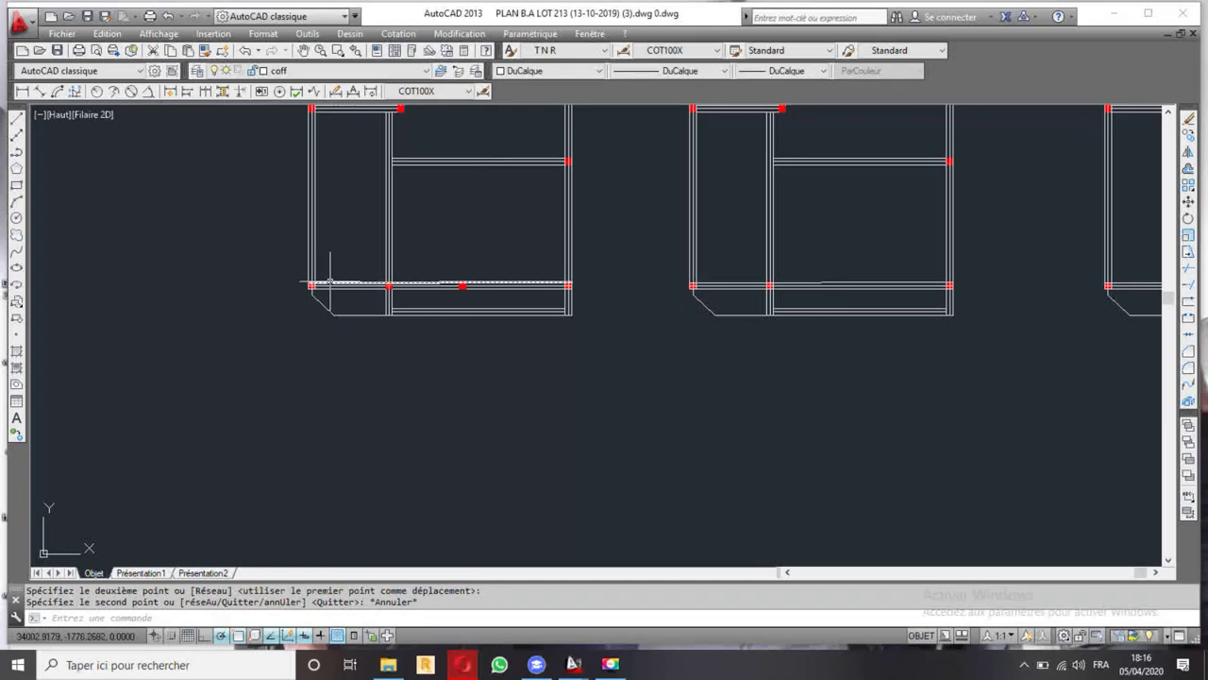
- Erase the solid red hatch fill from one of the copied columns
scroll(403, 283, up, 2)
scroll(397, 283, up, 4)
scroll(372, 292, up, 4)
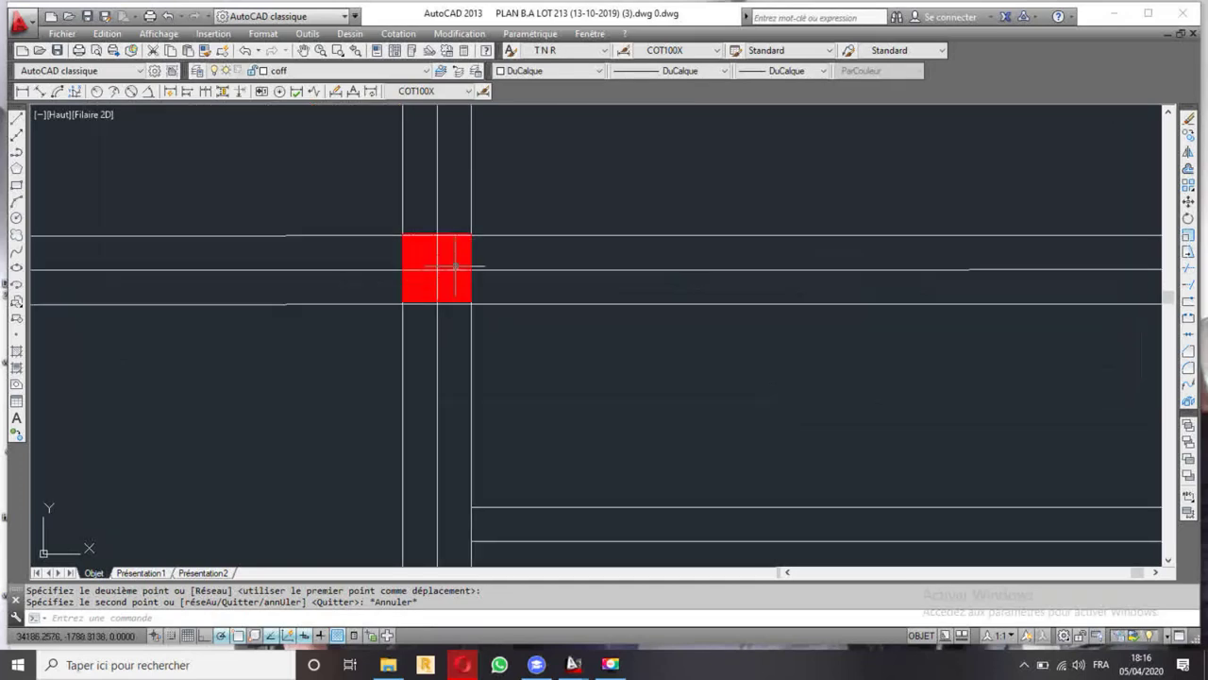
scroll(470, 281, up, 4)
click(447, 302)
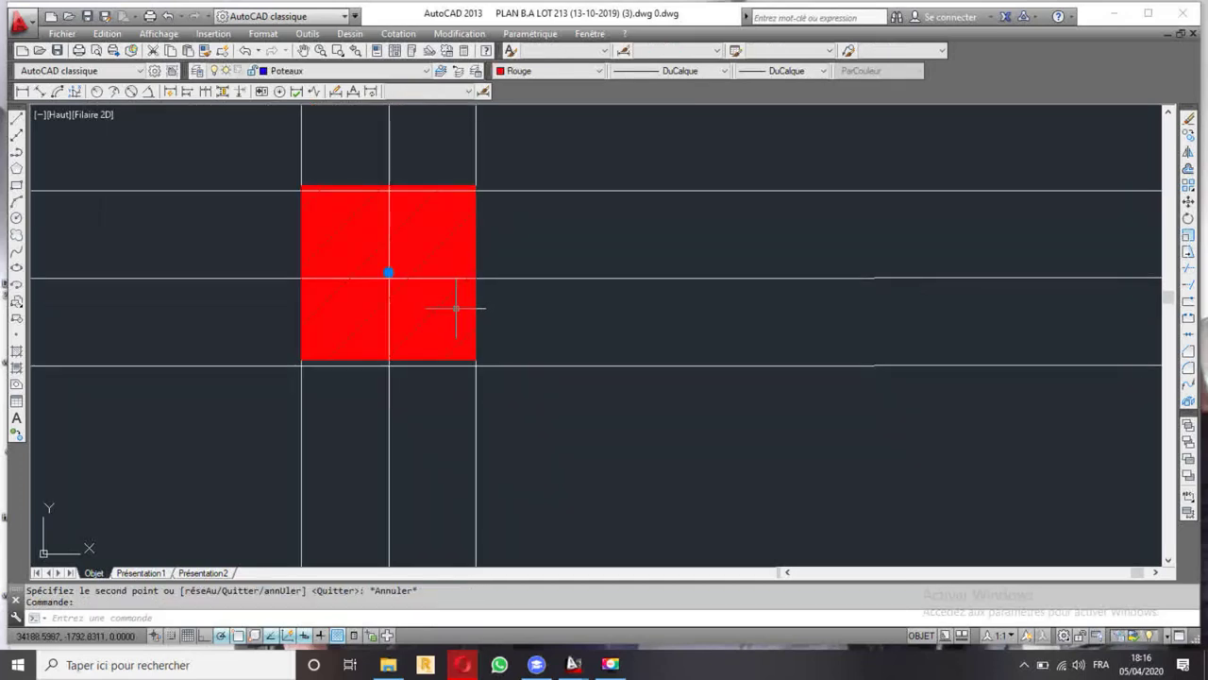
key(Escape)
click(456, 307)
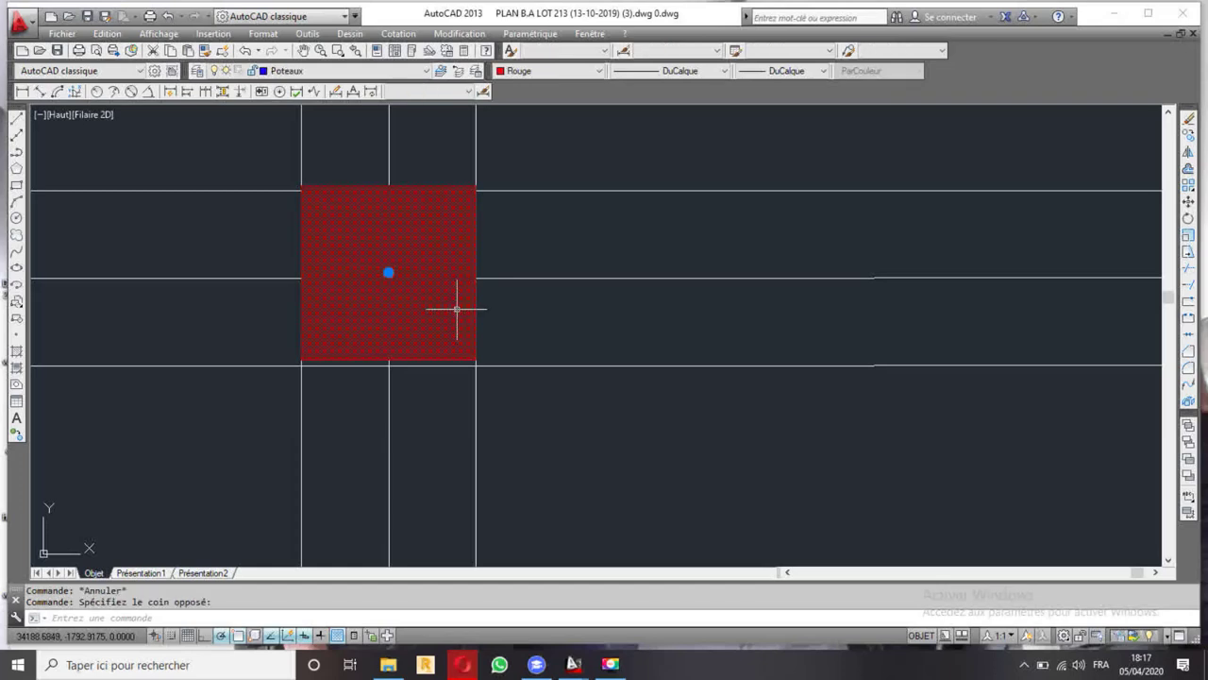
key(Delete)
scroll(456, 307, down, 5)
scroll(525, 309, down, 2)
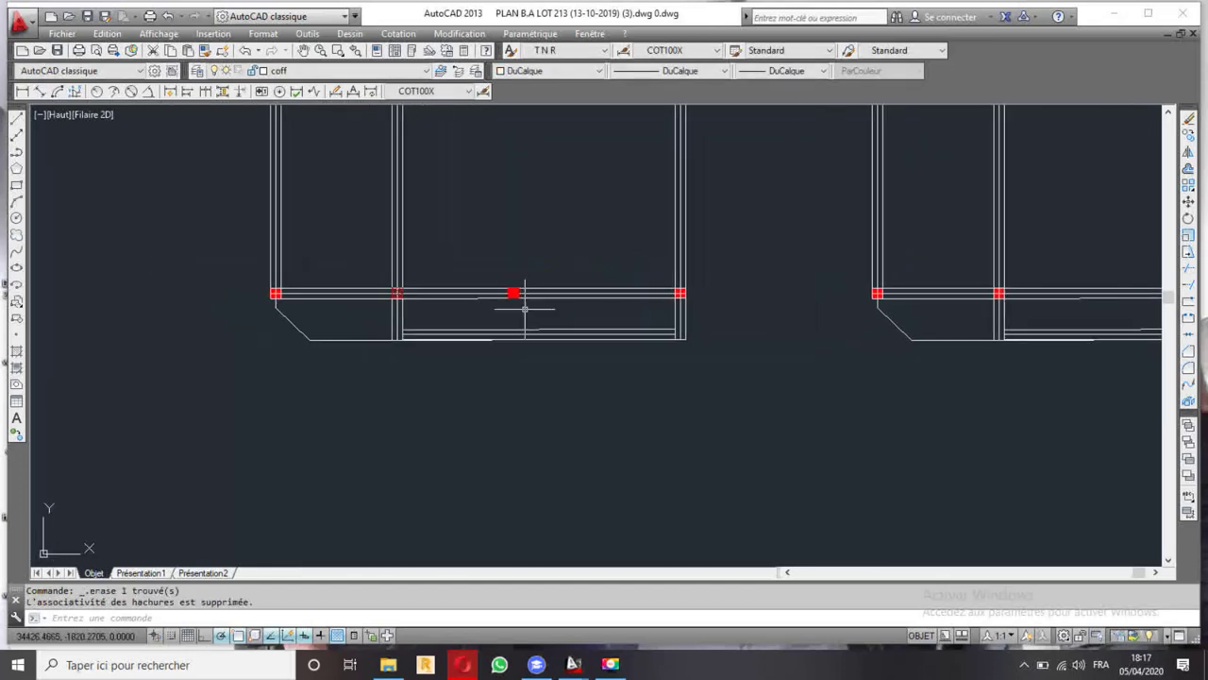
- Delete the vertical interior beam lines in the left floor plan
middle_drag(529, 191, 527, 329)
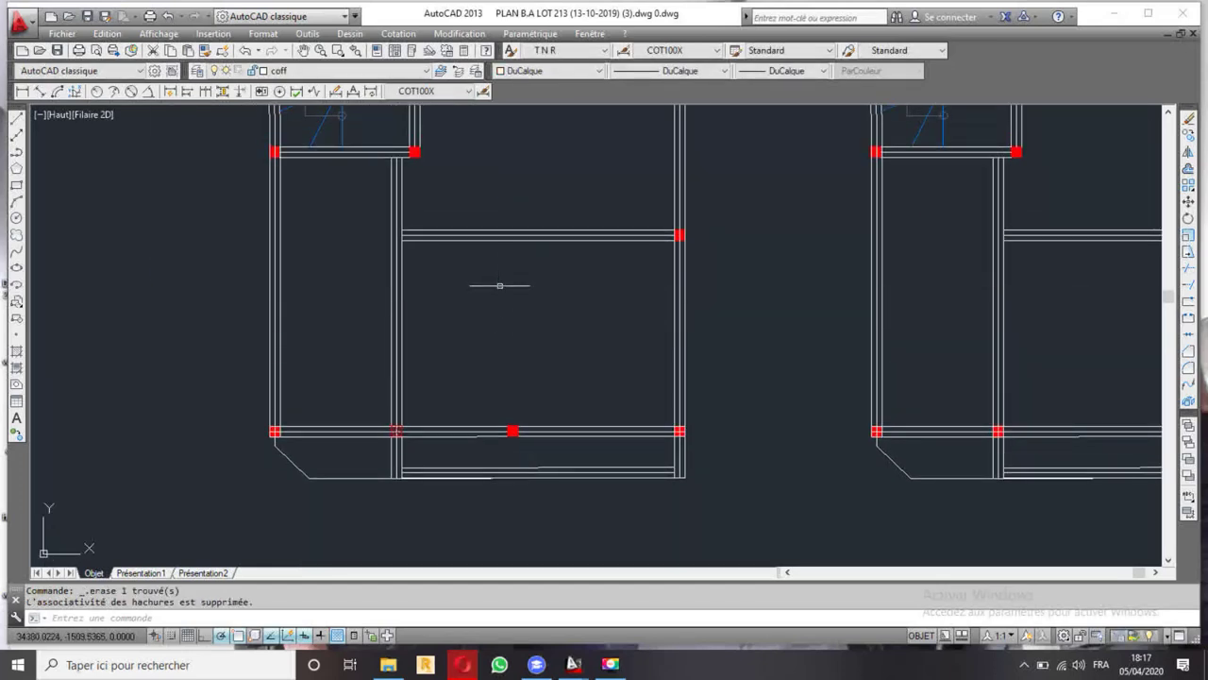
scroll(509, 189, down, 3)
middle_drag(513, 183, 488, 297)
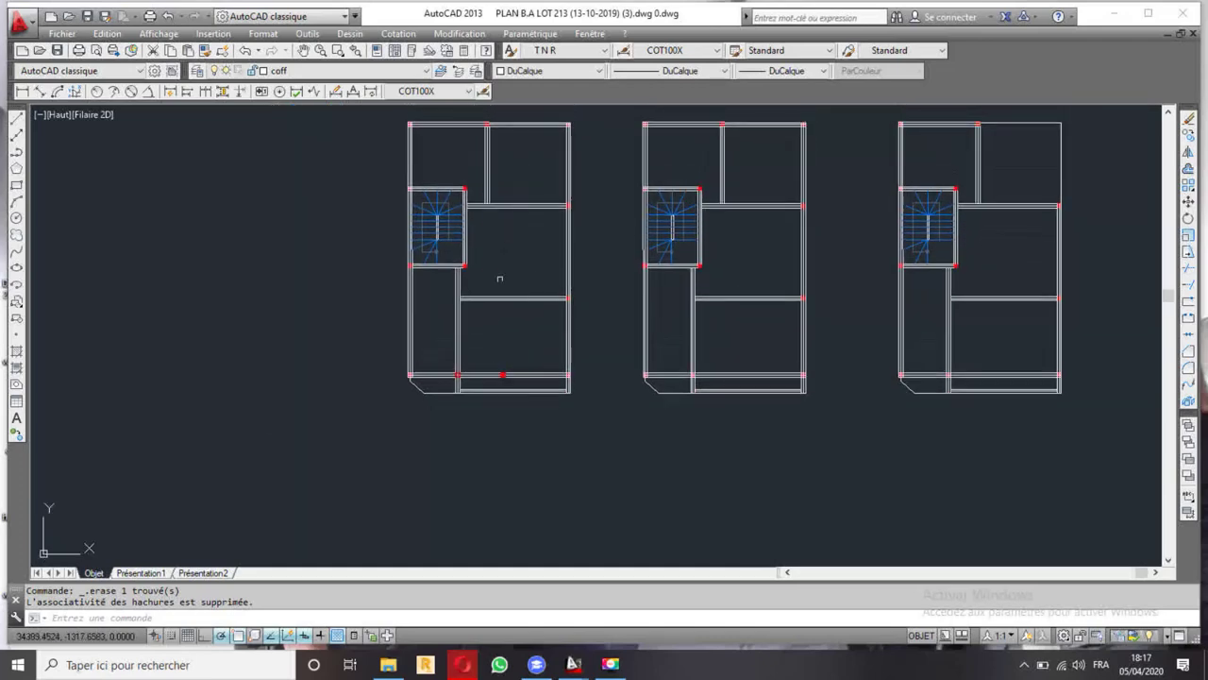
scroll(488, 297, up, 3)
middle_drag(502, 421, 485, 322)
click(412, 264)
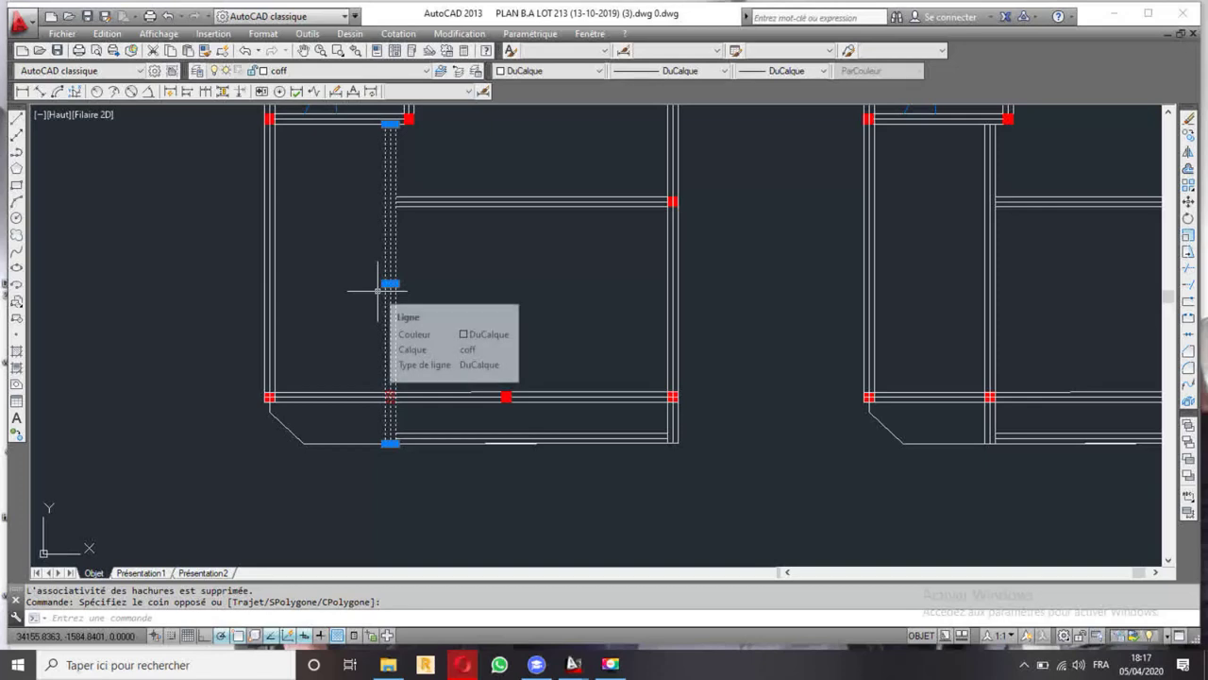
key(Delete)
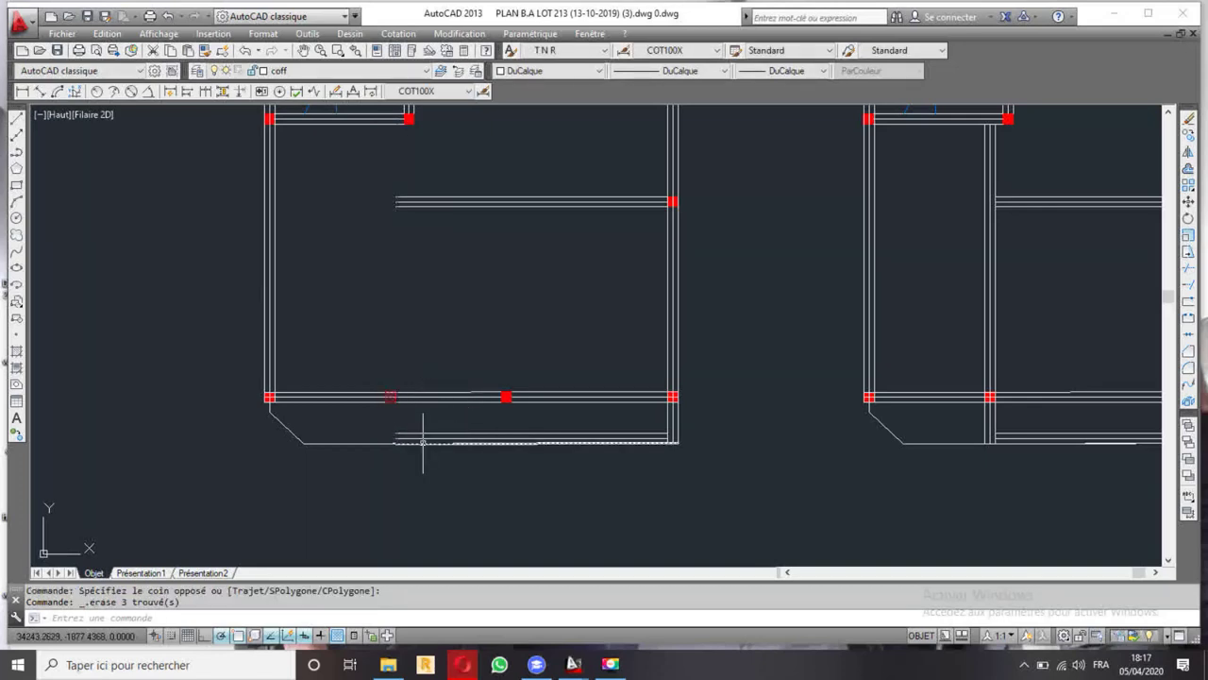
- Bring the stairs into view and try selecting the middle horizontal beam, then clear the selection
middle_drag(501, 248, 481, 409)
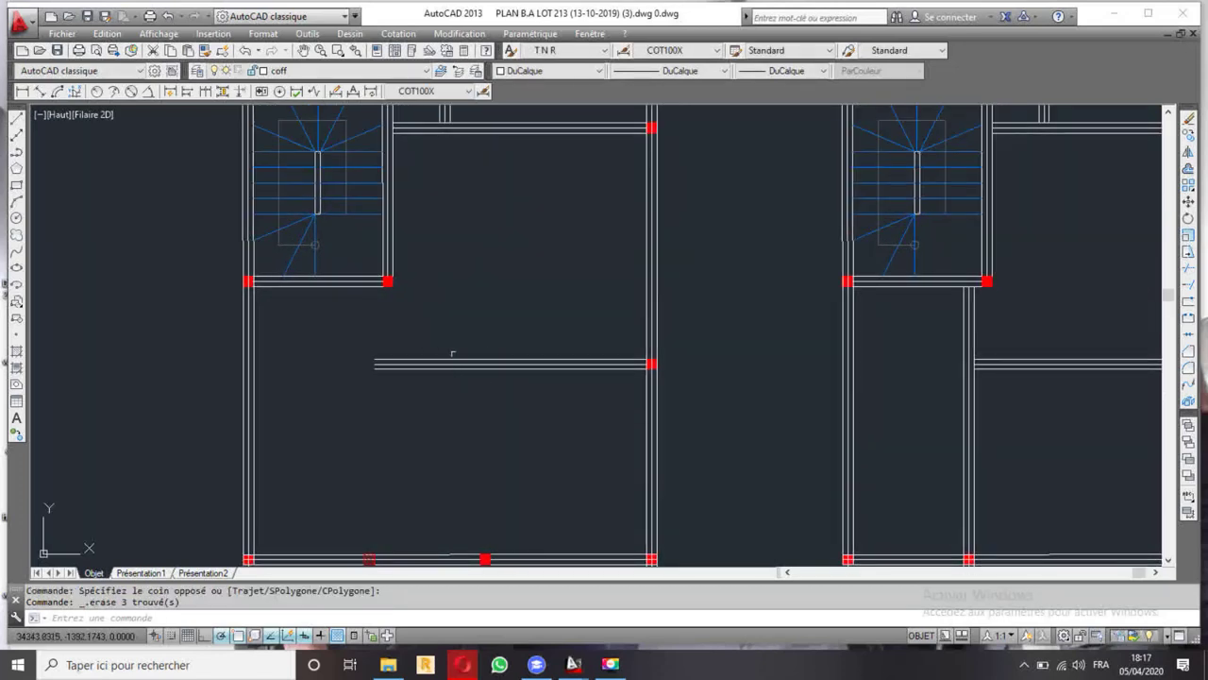
scroll(510, 312, down, 2)
scroll(524, 338, up, 2)
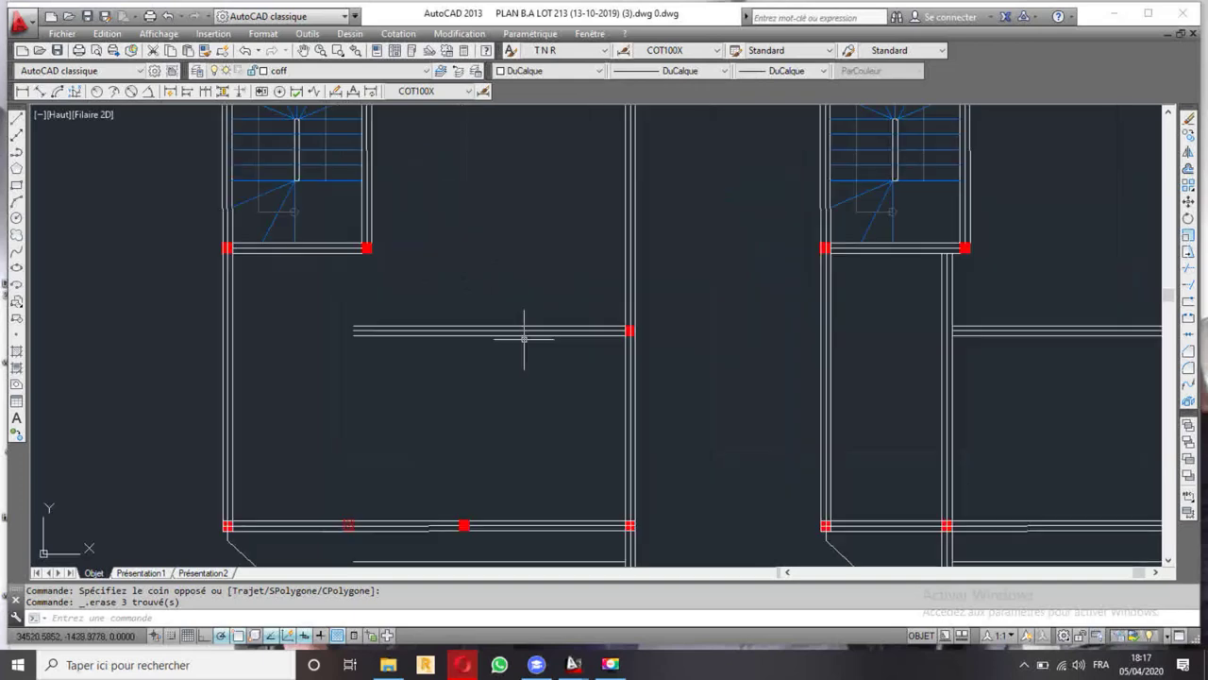
drag(548, 309, 530, 363)
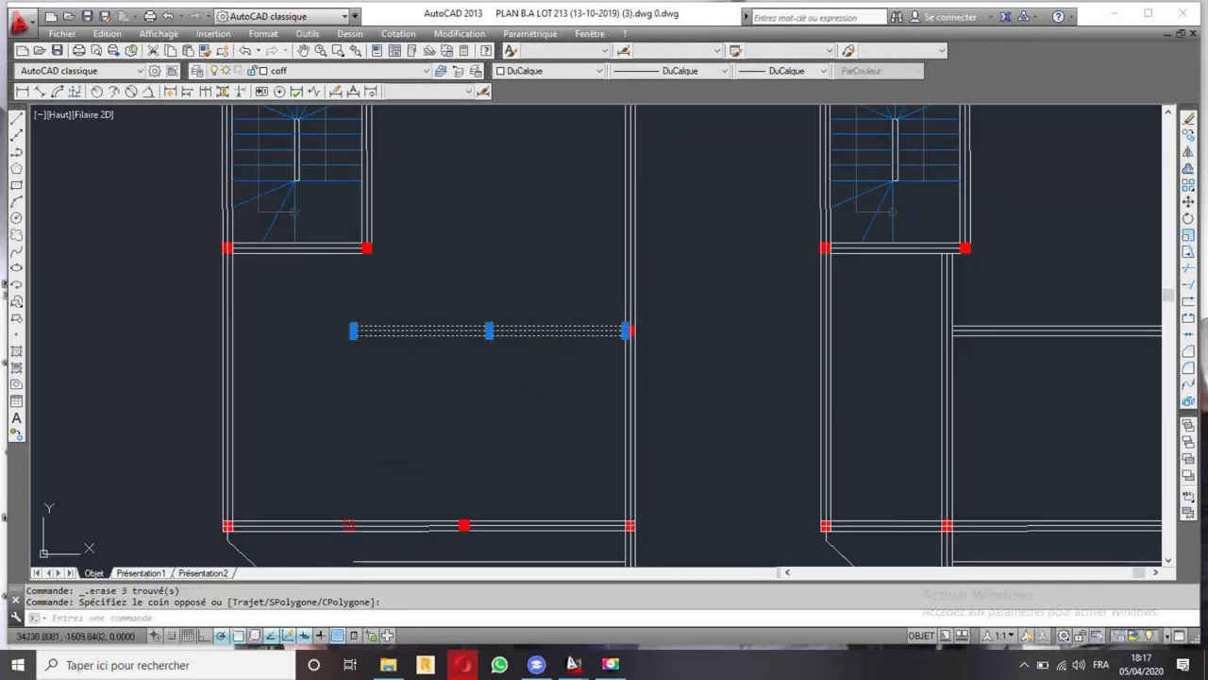
key(Escape)
- Move the middle horizontal beam from its left end up level with the stair opening's bottom
scroll(492, 354, down, 2)
middle_drag(494, 305, 486, 344)
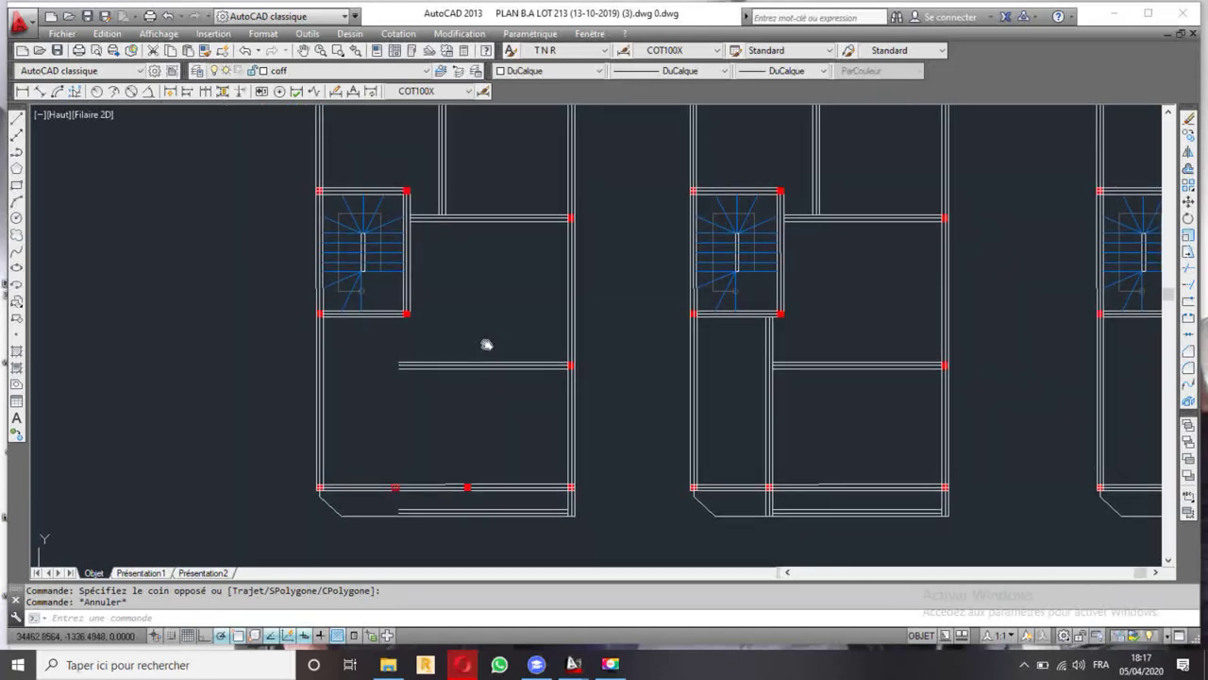
scroll(486, 346, up, 2)
scroll(486, 345, up, 2)
click(490, 348)
click(465, 435)
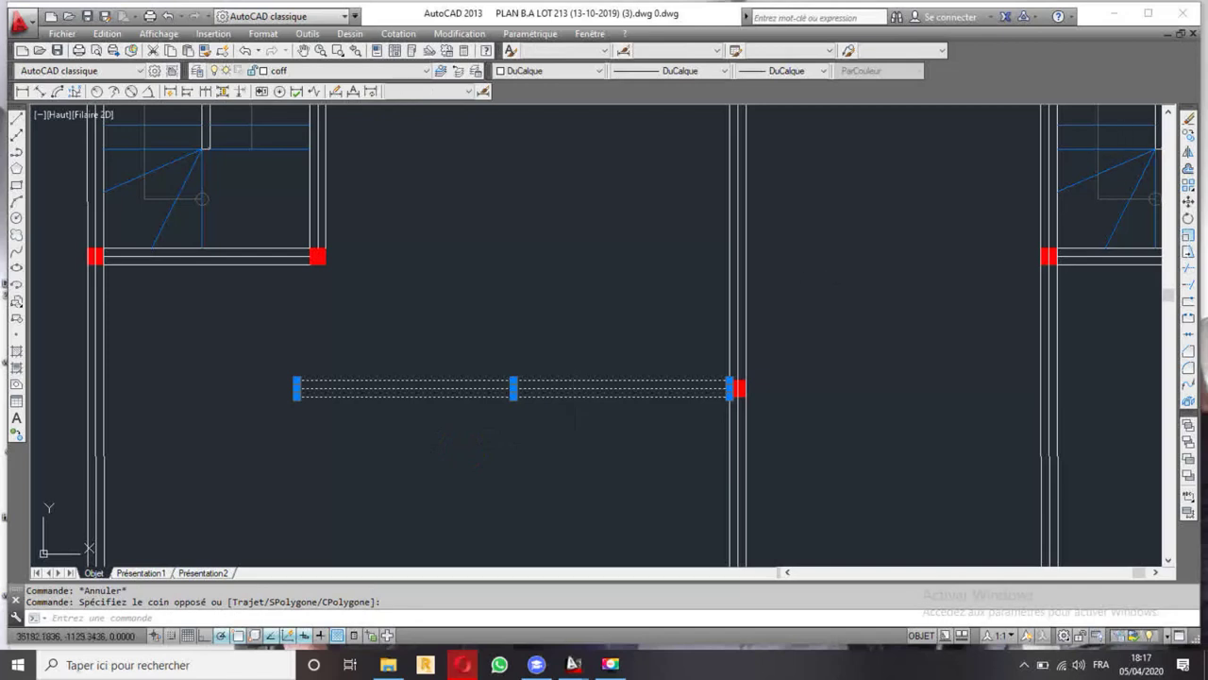
click(1189, 203)
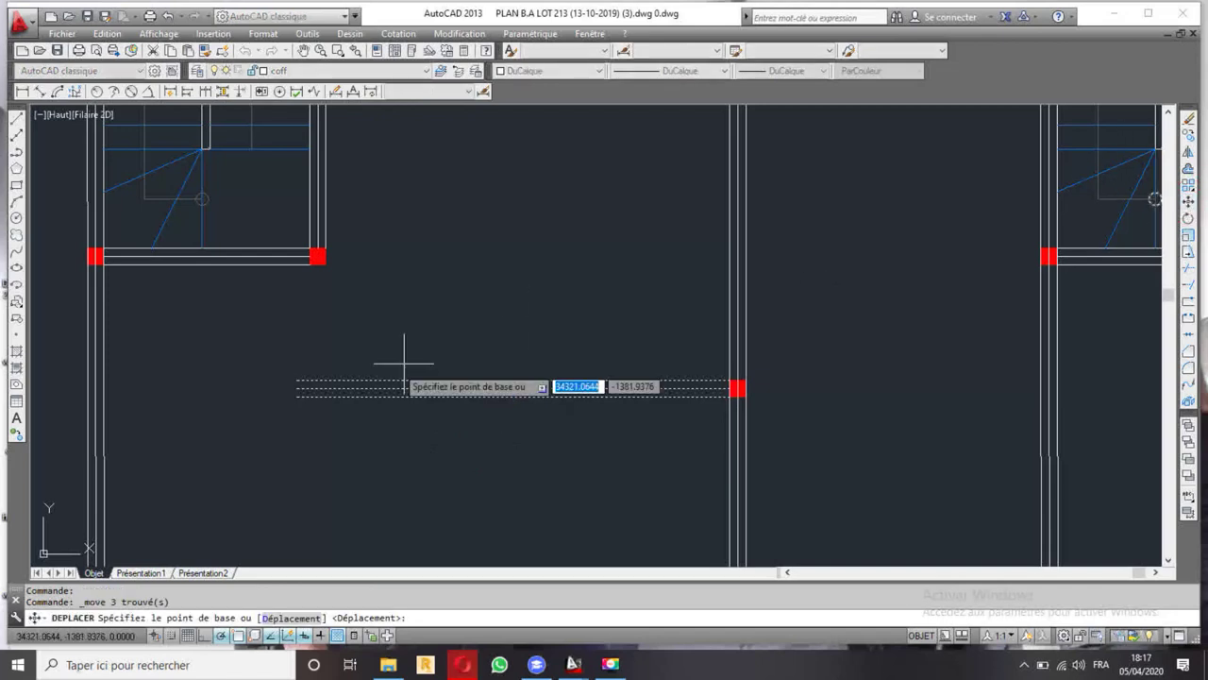
click(296, 380)
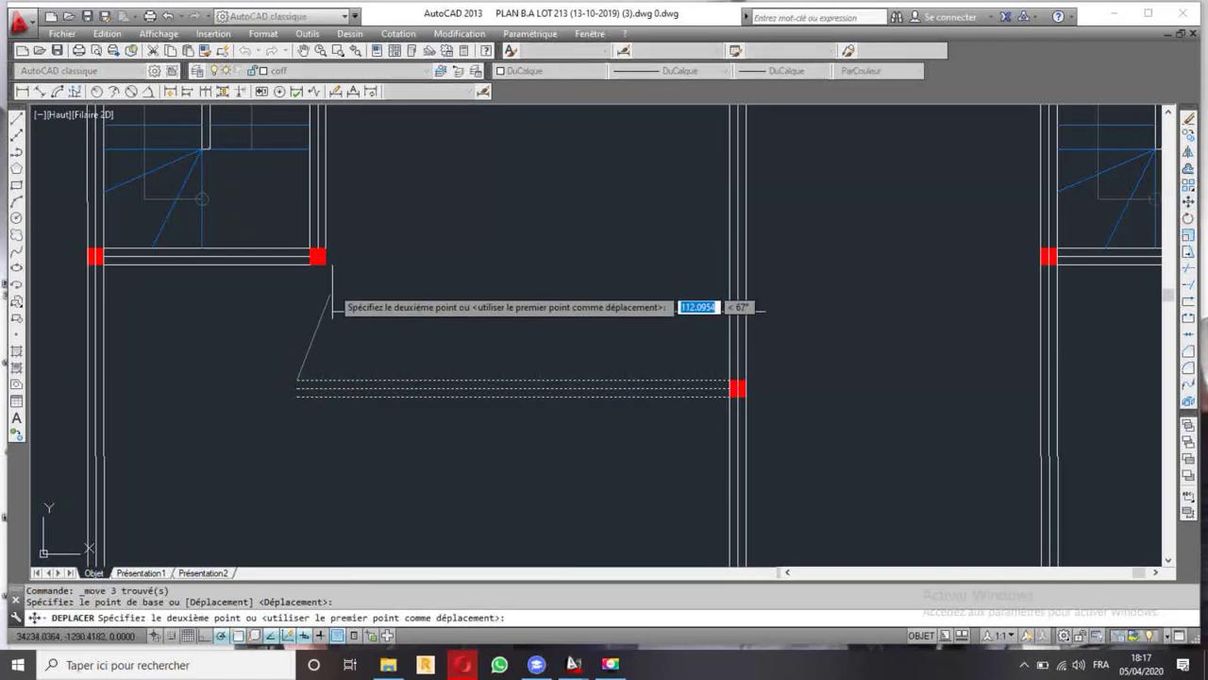
click(321, 253)
scroll(437, 318, down, 3)
scroll(437, 318, up, 3)
scroll(492, 390, up, 2)
- Try trimming the overhanging beam line ends at the vertical line, then cancel the trim
click(501, 365)
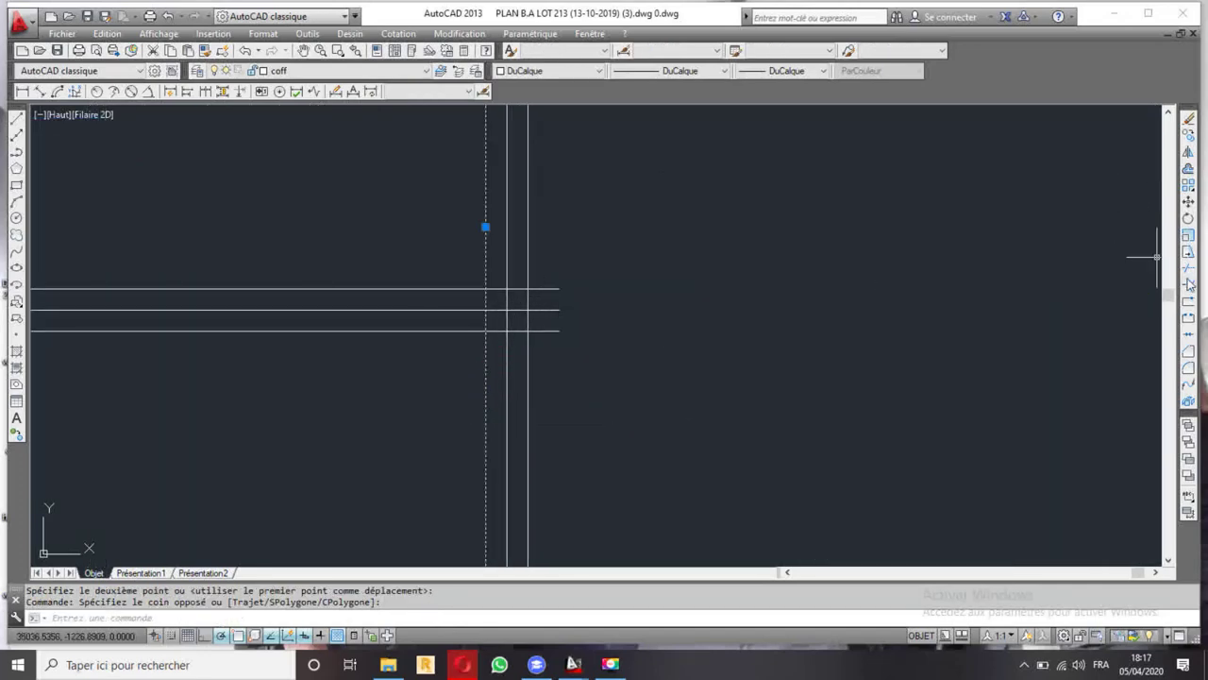
click(1188, 268)
click(629, 247)
click(544, 360)
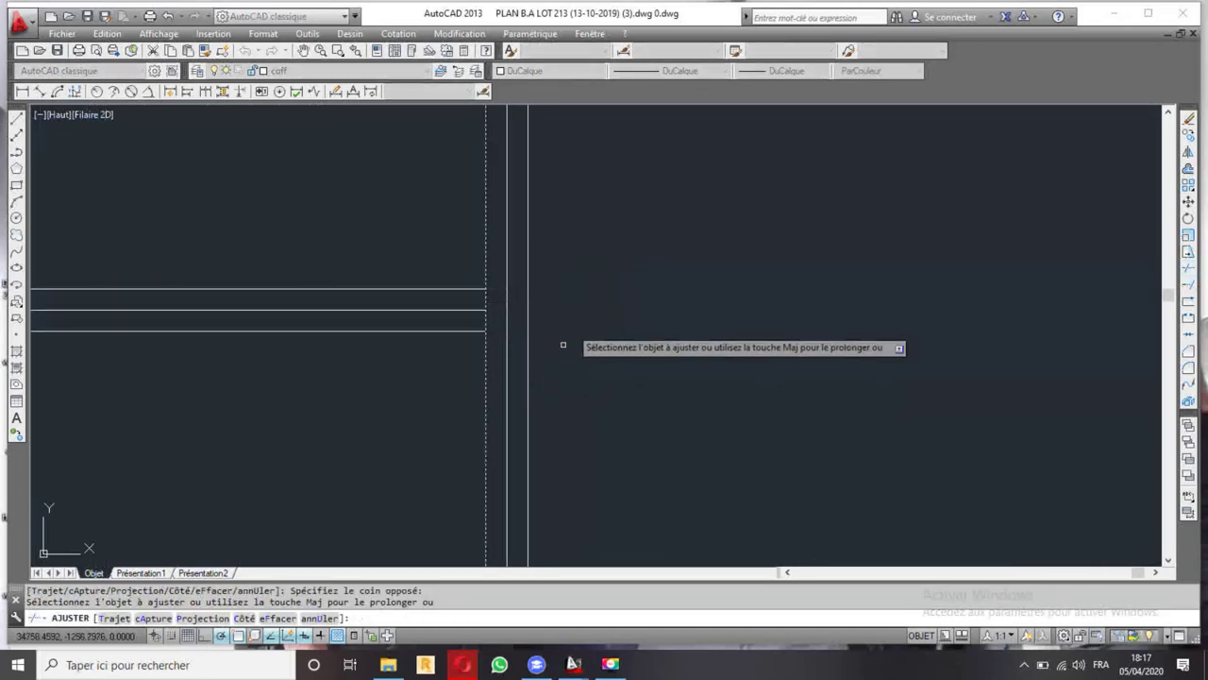
scroll(566, 349, down, 3)
key(Escape)
middle_drag(493, 369, 492, 317)
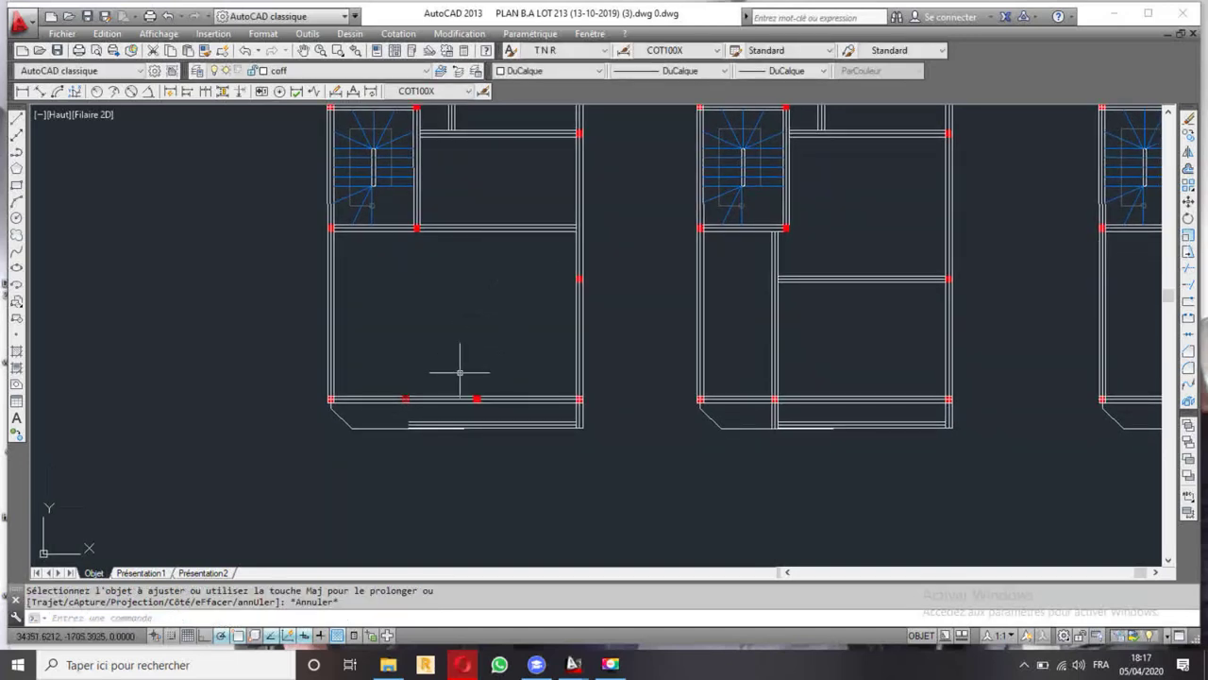
scroll(467, 406, up, 4)
scroll(444, 321, down, 2)
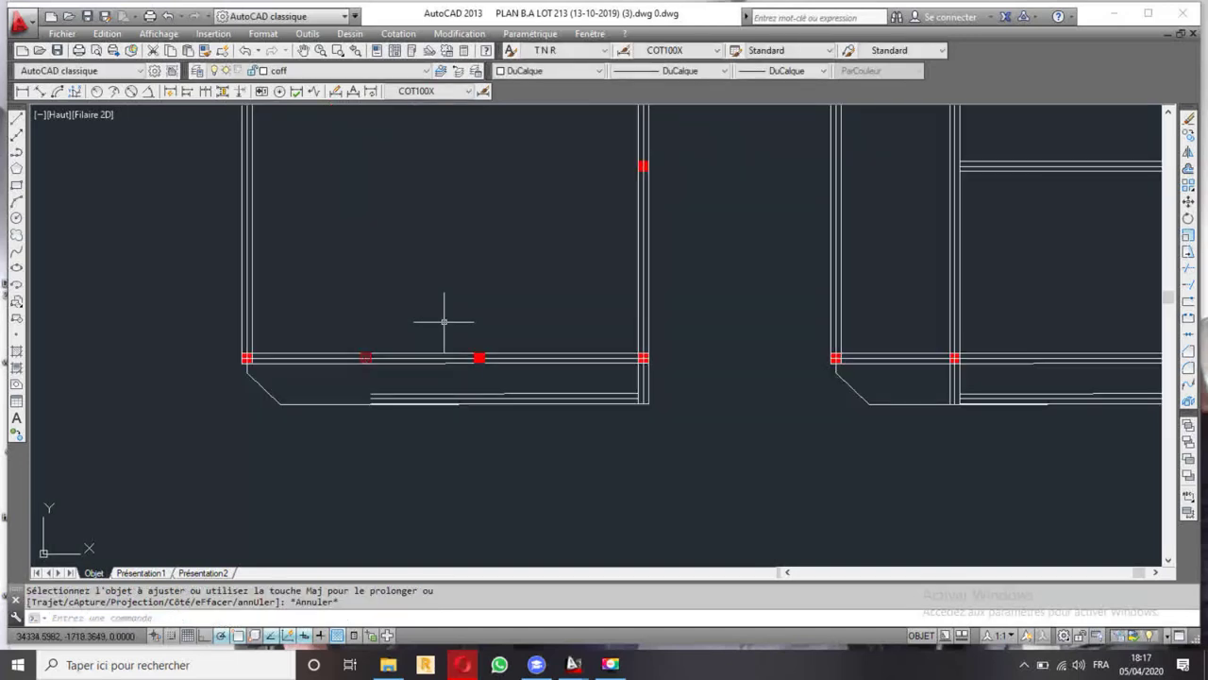
- Draw a vertical line up from the bottom-wall column and offset it by 10 into a double beam
click(17, 117)
scroll(447, 358, down, 3)
scroll(418, 391, up, 3)
scroll(411, 387, up, 2)
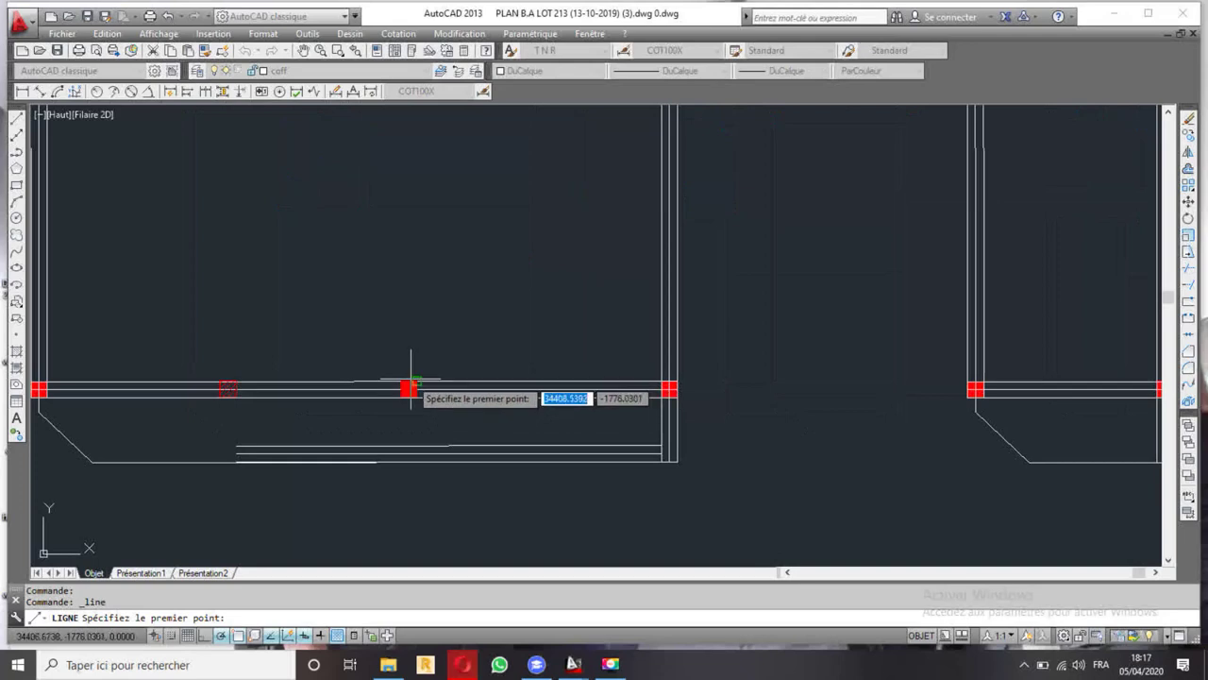
click(415, 387)
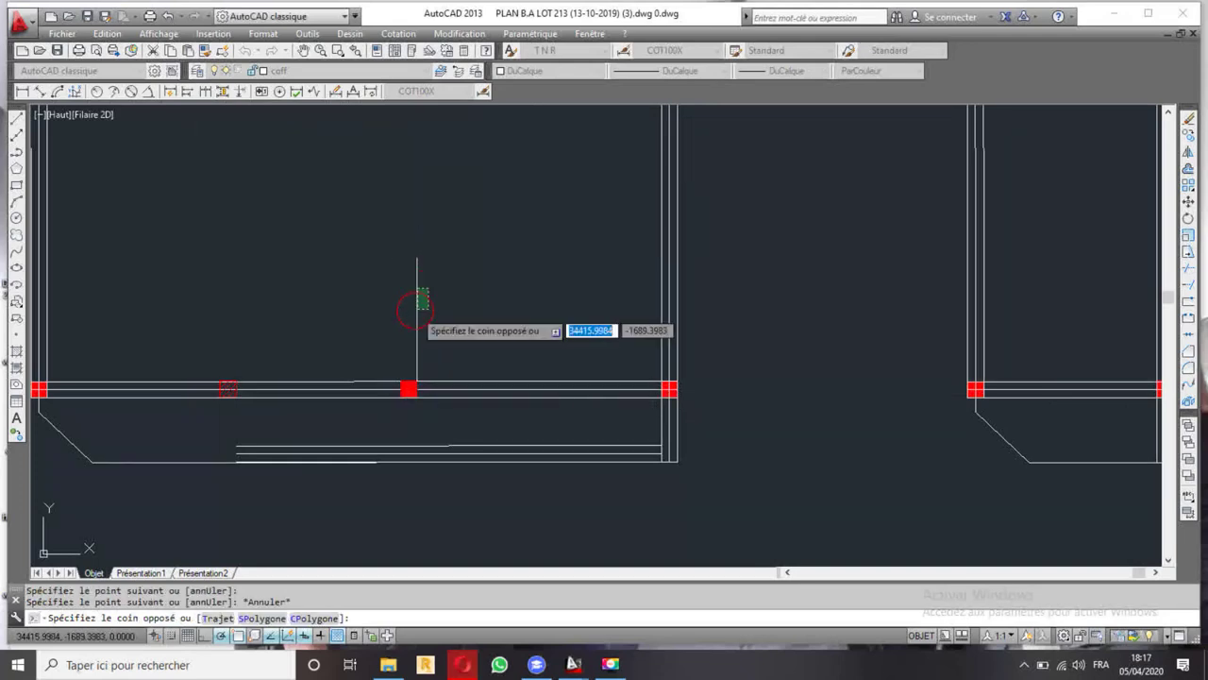
key(Escape)
click(417, 312)
click(1014, 211)
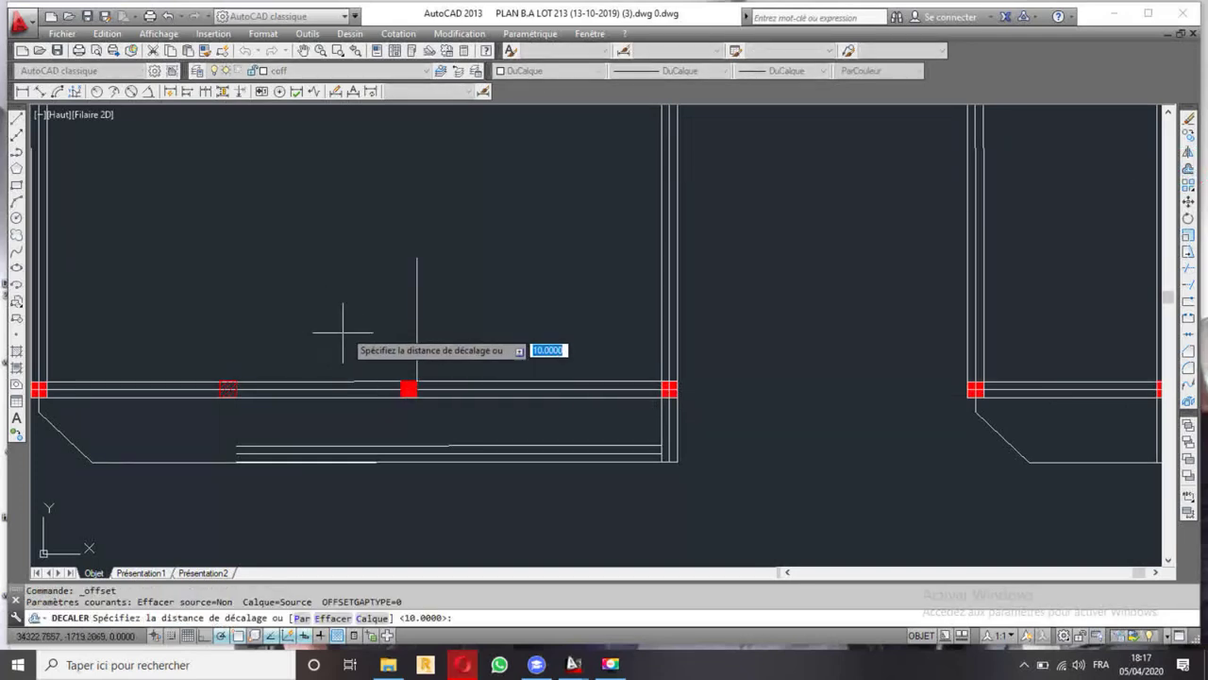
key(Return)
click(417, 311)
key(Escape)
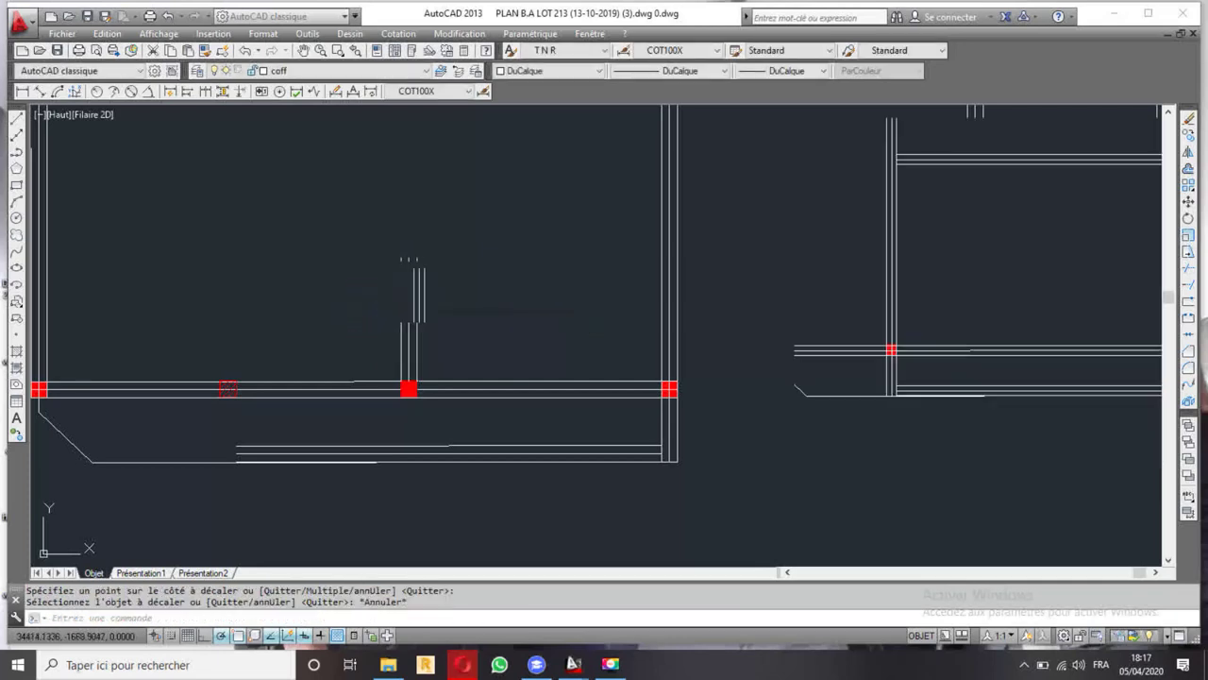
- Extend both vertical beam lines up to the relocated middle beam
scroll(447, 226, down, 5)
click(443, 225)
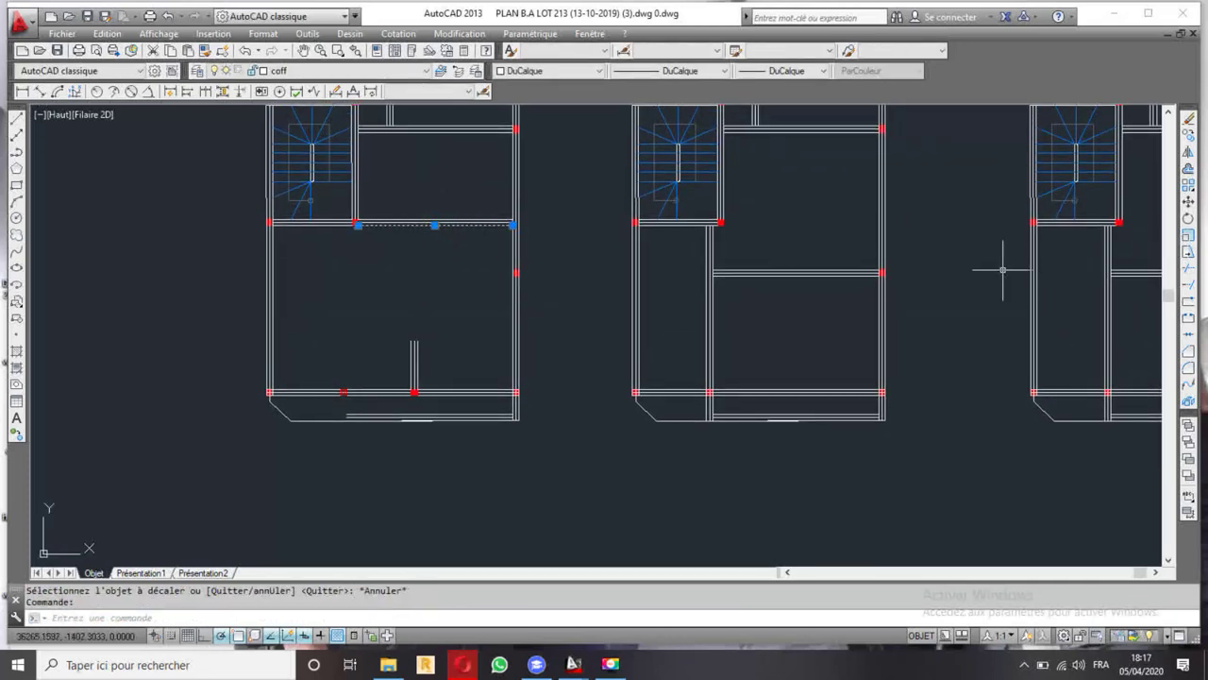
click(1190, 286)
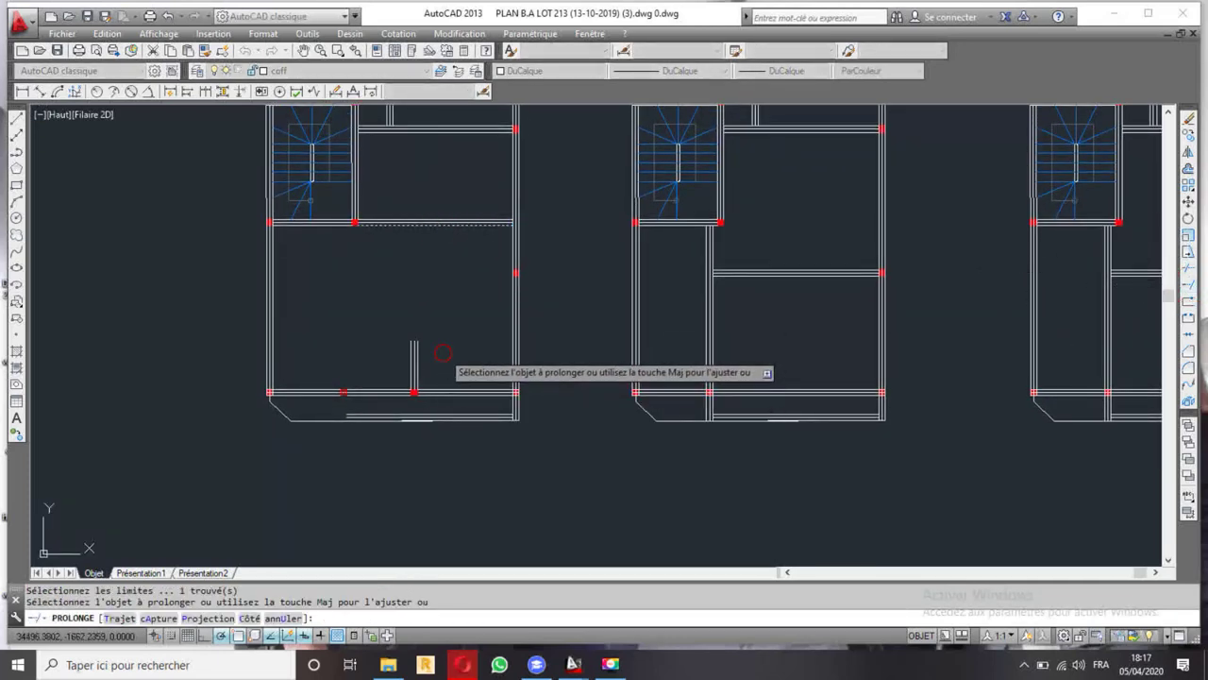
click(414, 355)
key(Escape)
mouse_move(463, 253)
middle_down()
mouse_move(472, 324)
mouse_move(446, 366)
middle_up()
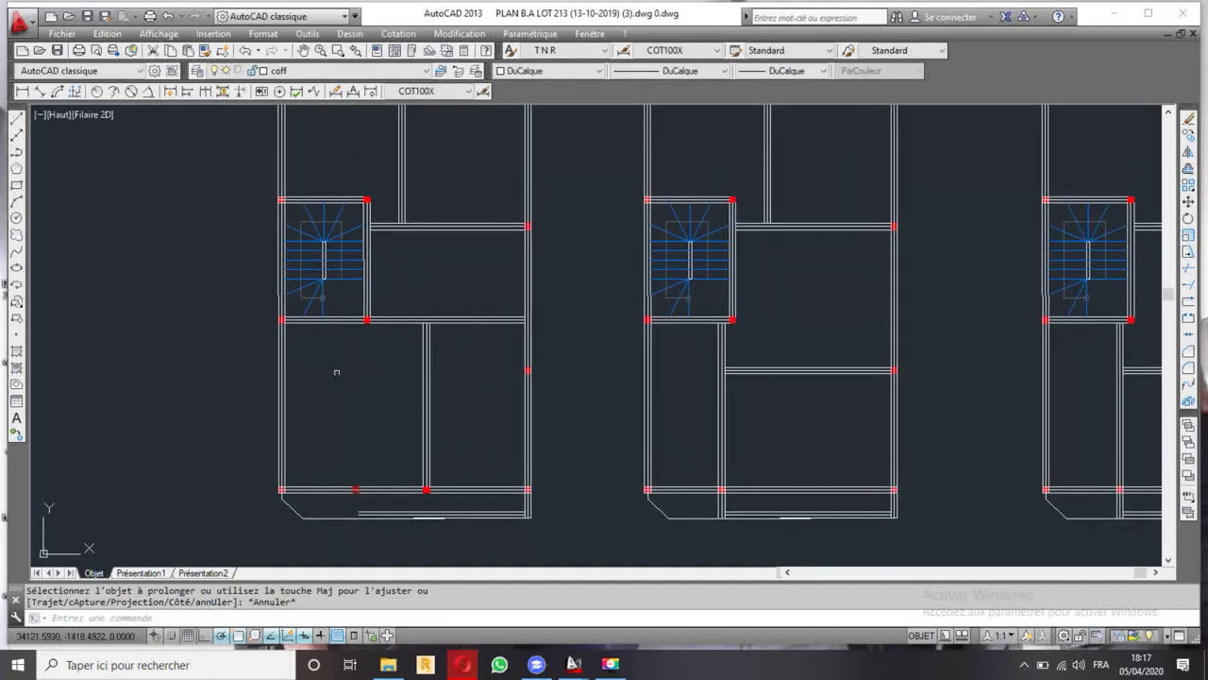
mouse_move(429, 273)
middle_down()
mouse_move(469, 346)
mouse_move(471, 291)
middle_up()
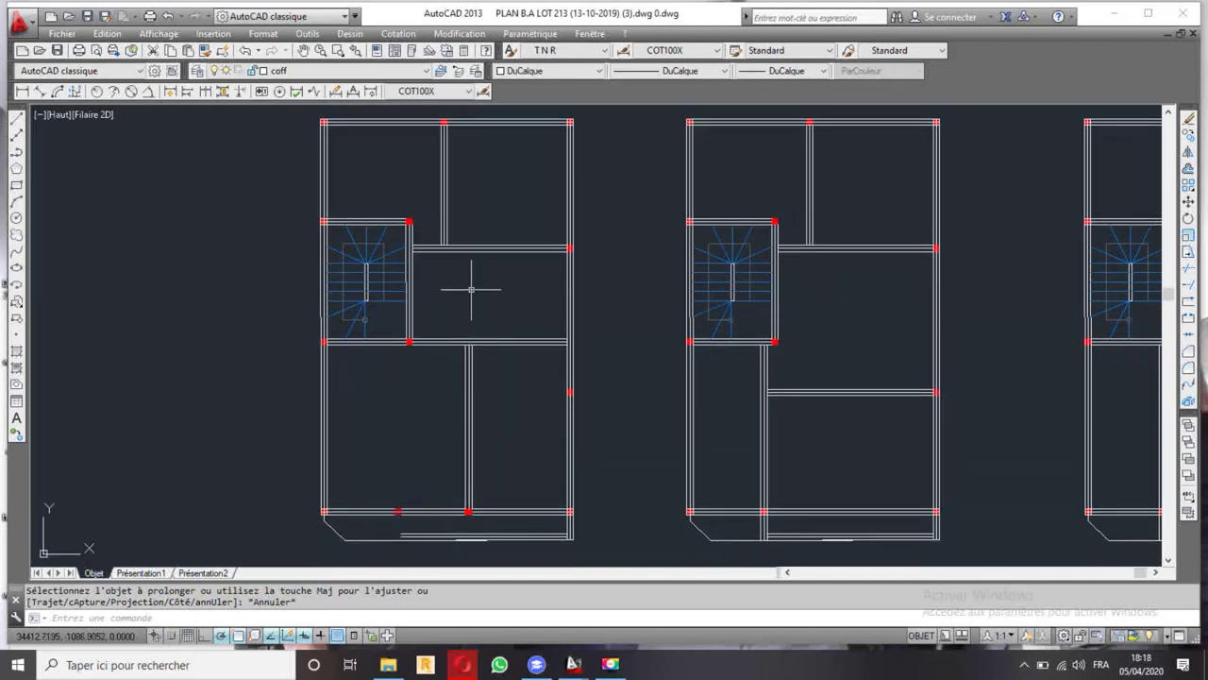
- Zoom in on the bottom wall and select its line, then clear the selection
scroll(423, 545, up, 6)
middle_drag(424, 526, 480, 426)
scroll(480, 426, down, 4)
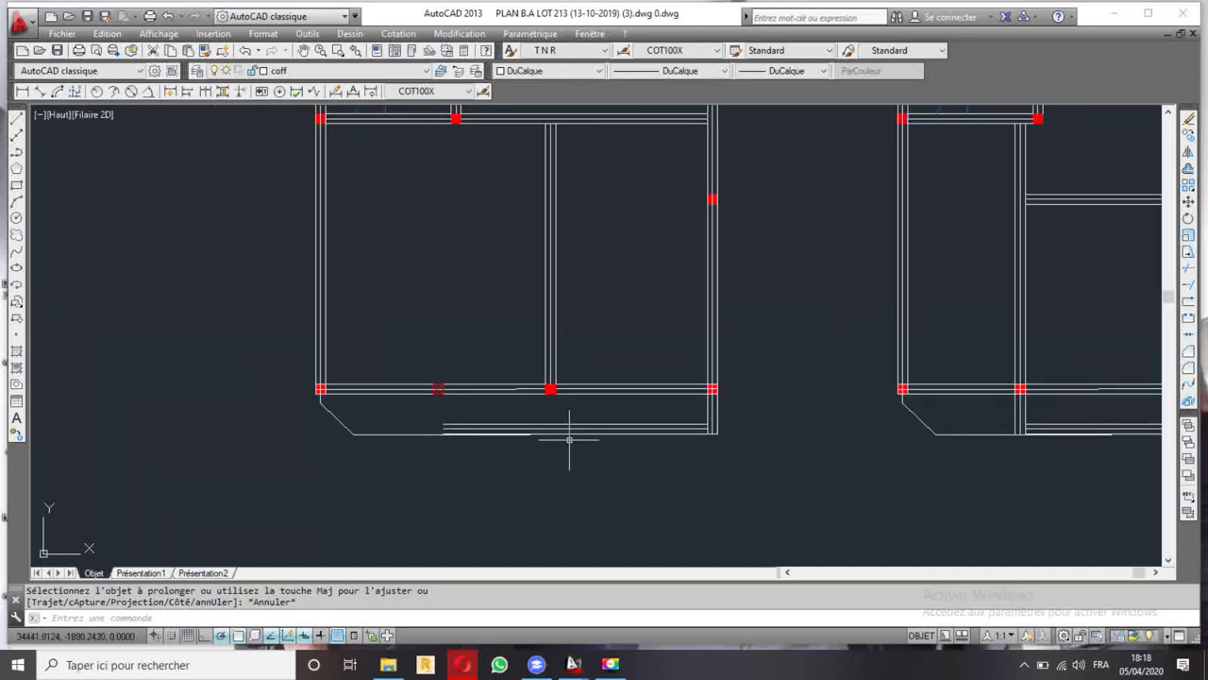
scroll(703, 408, up, 2)
click(696, 387)
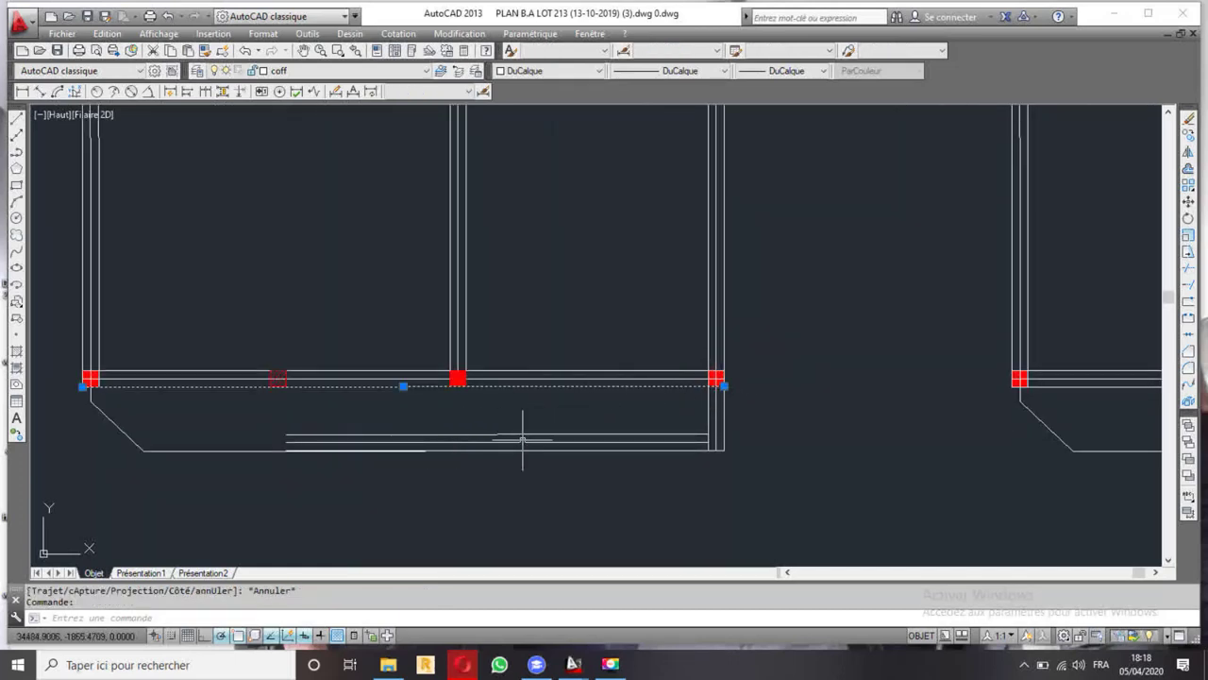
scroll(547, 431, down, 2)
scroll(645, 419, up, 4)
key(Escape)
scroll(642, 415, down, 2)
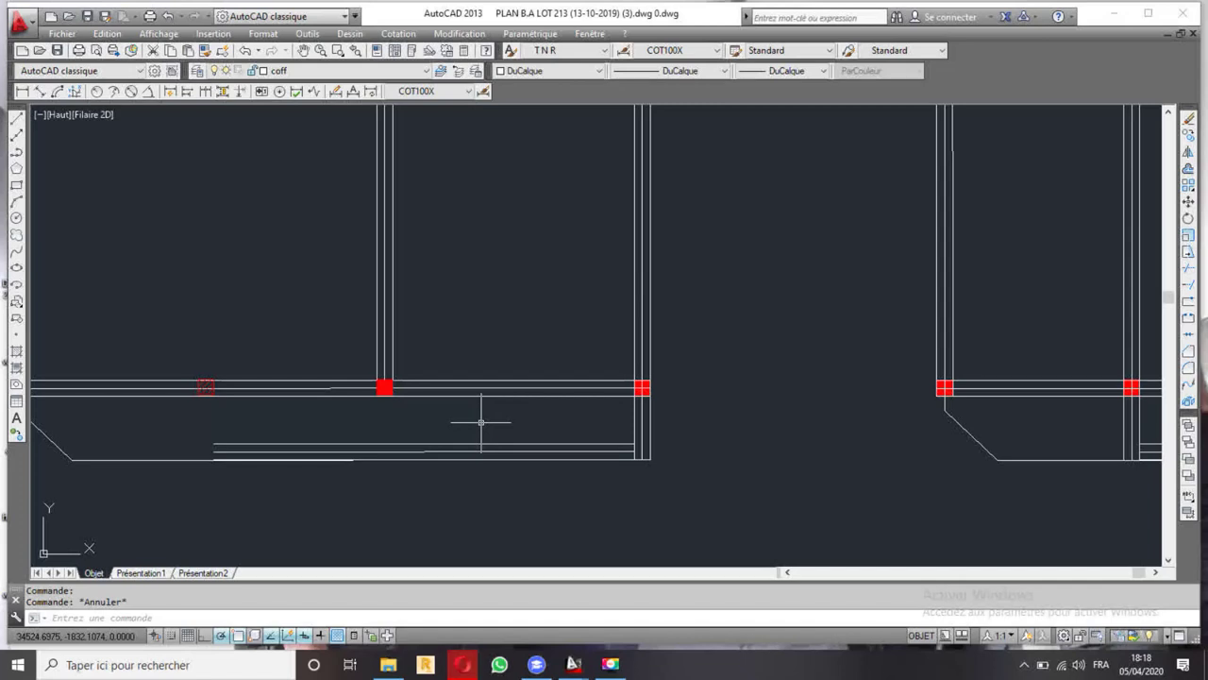
- Window-select and erase the three leftover lines below the bottom wall
click(208, 426)
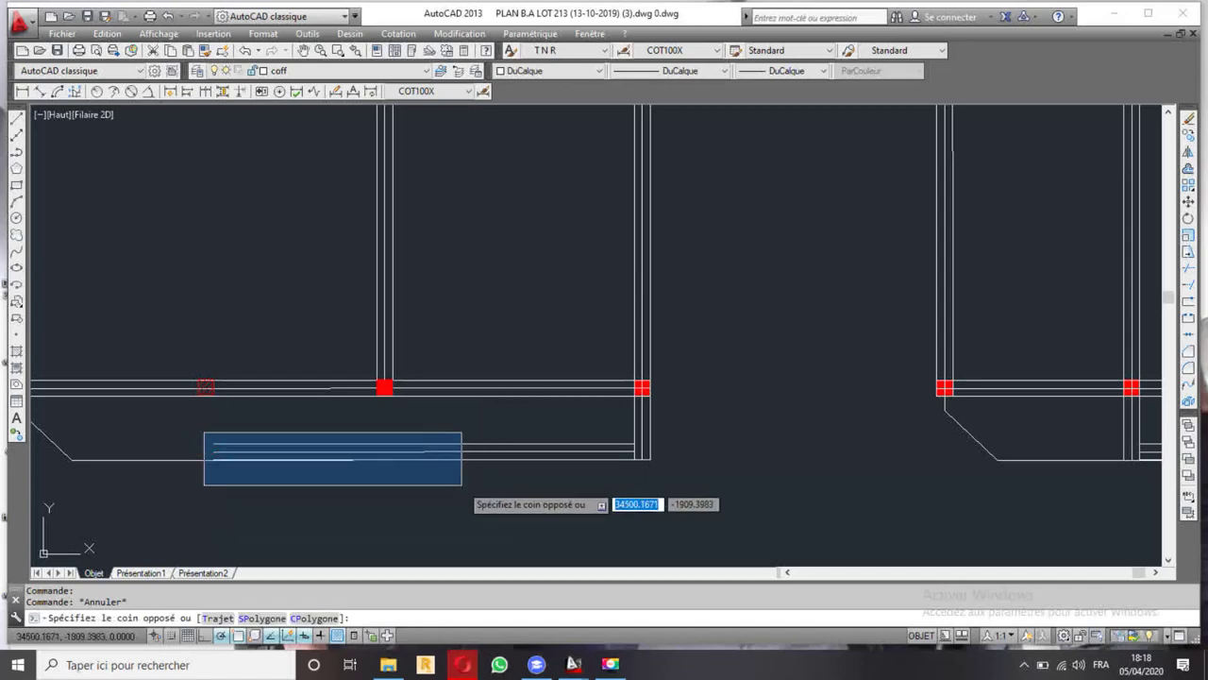
click(708, 492)
scroll(708, 492, down, 5)
scroll(699, 424, up, 1)
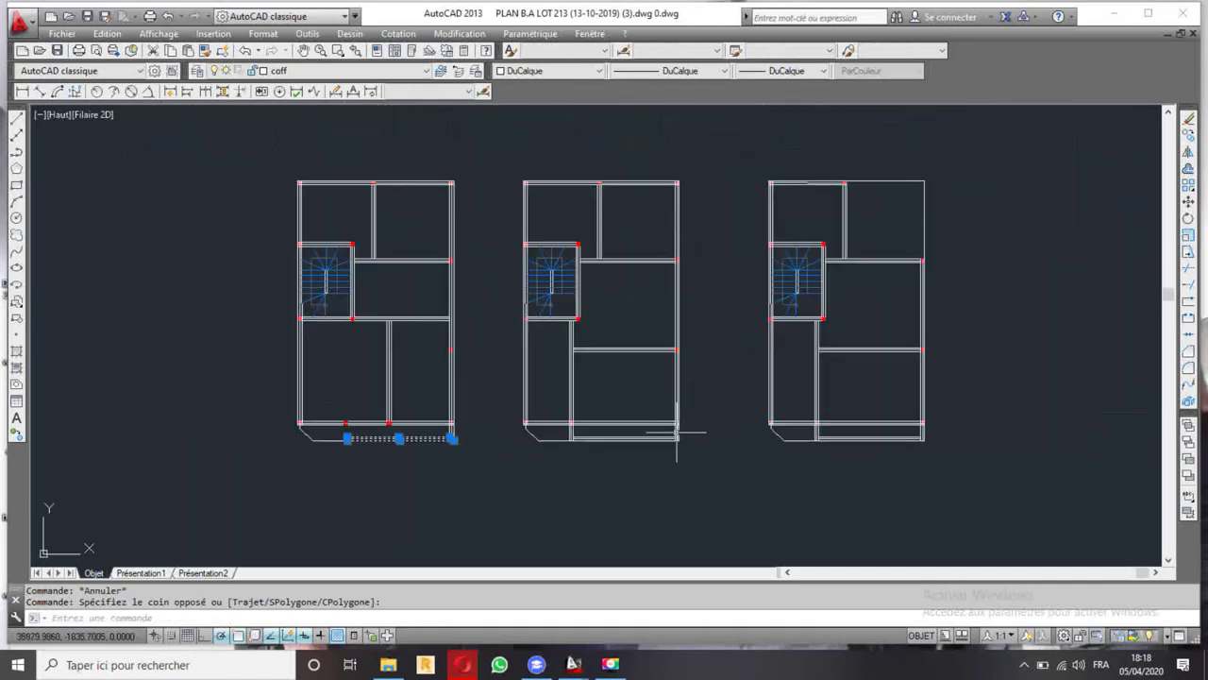
scroll(878, 406, up, 1)
scroll(161, 445, up, 1)
scroll(161, 448, up, 2)
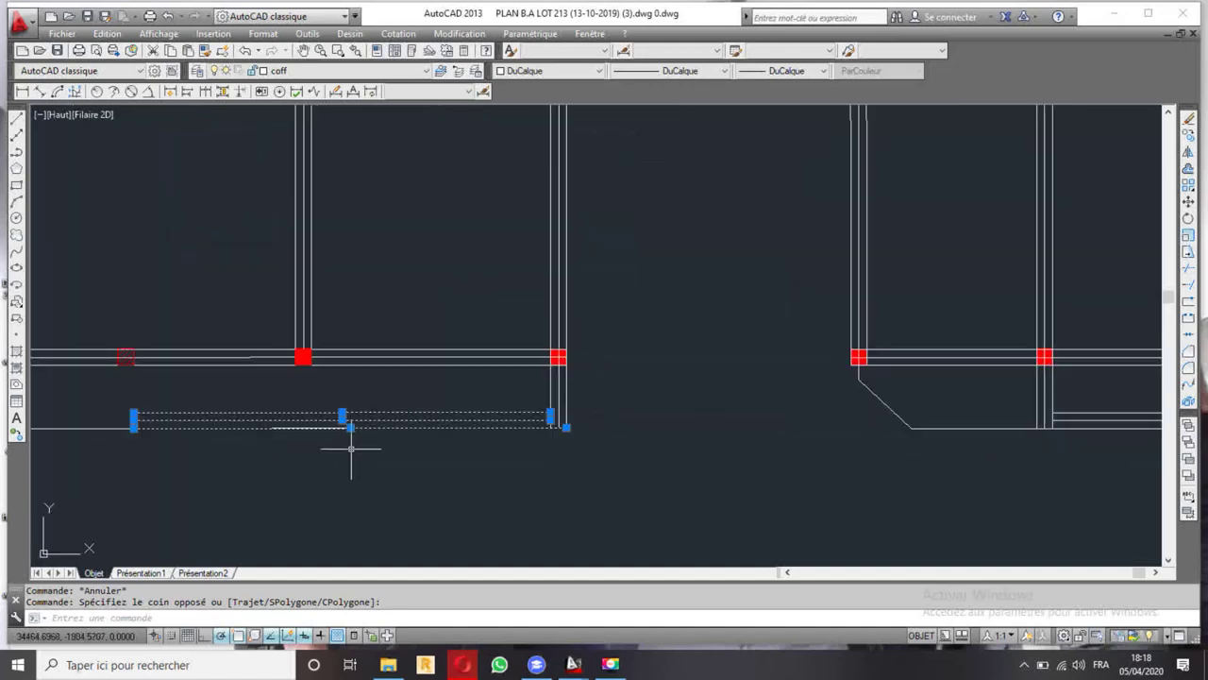
key(Delete)
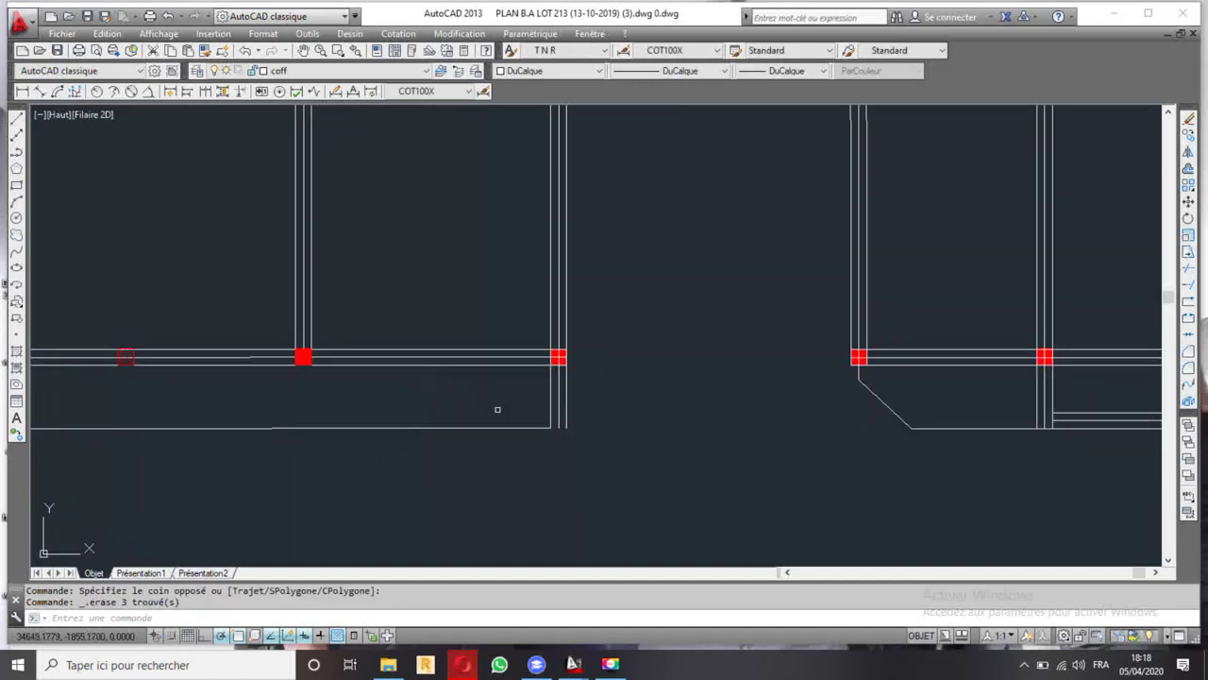
- Try stretching the outer bottom outline line and trimming the bottom lines, cancelling both
click(543, 427)
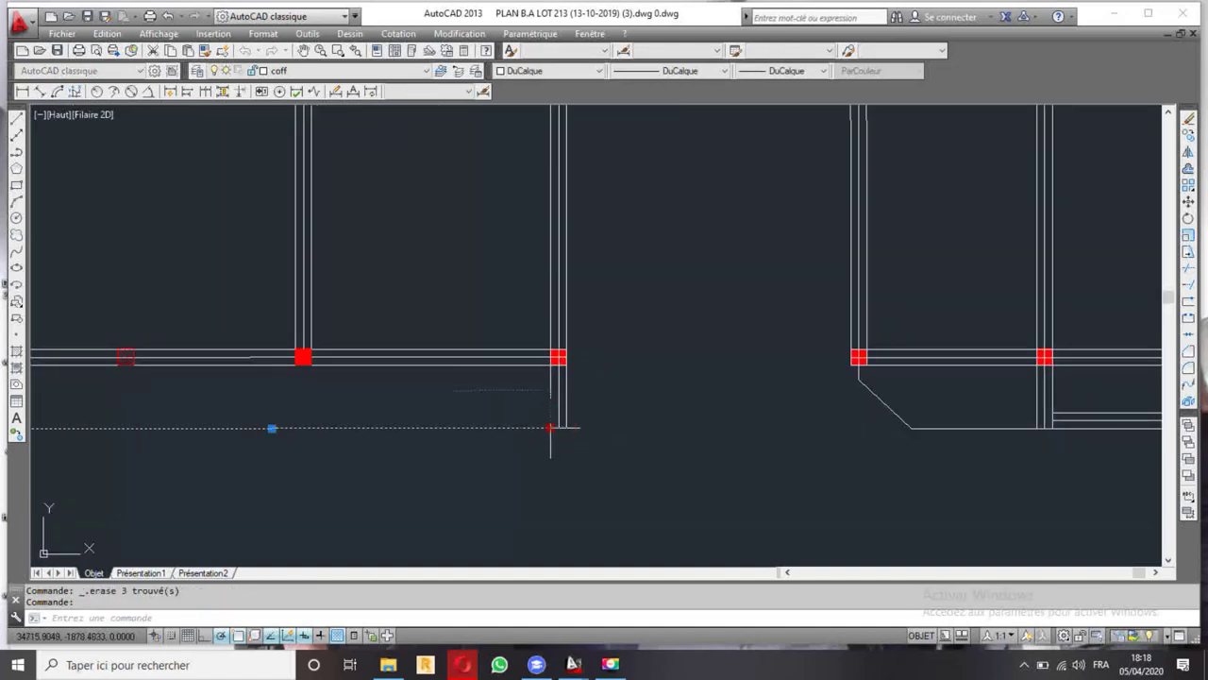
click(550, 428)
key(Escape)
key(Escape)
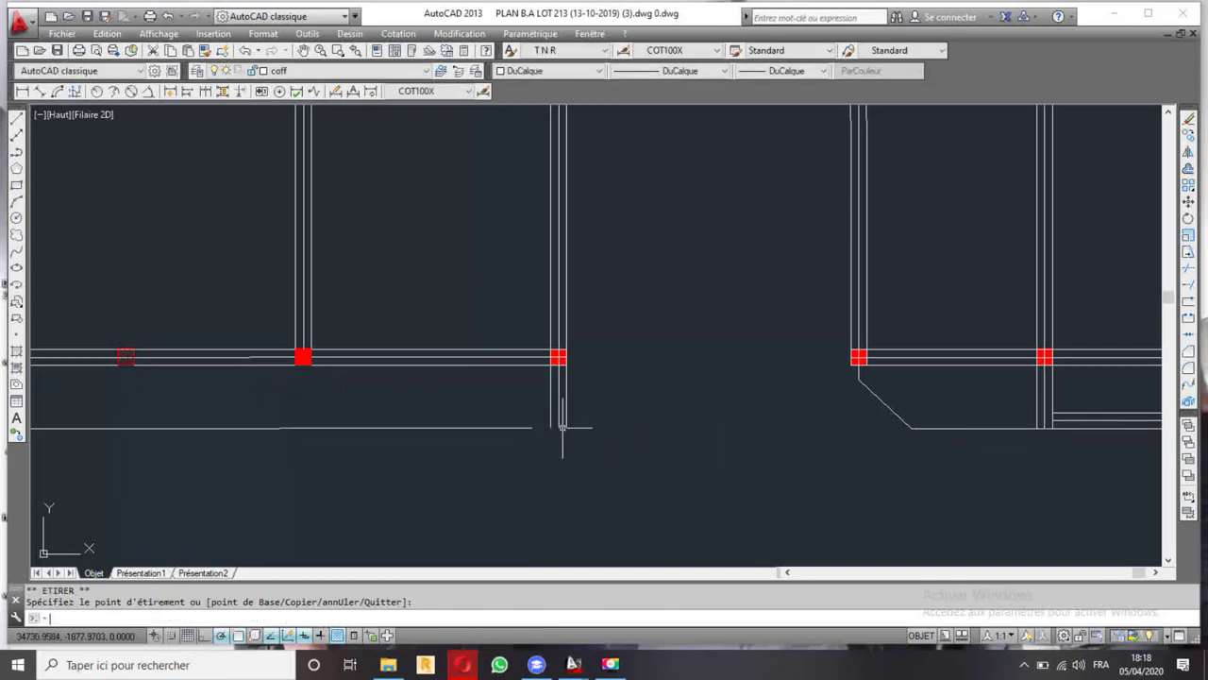
click(1188, 269)
key(Return)
scroll(567, 404, up, 2)
scroll(598, 343, up, 4)
drag(599, 343, 488, 390)
scroll(488, 390, down, 4)
key(Escape)
scroll(679, 358, up, 5)
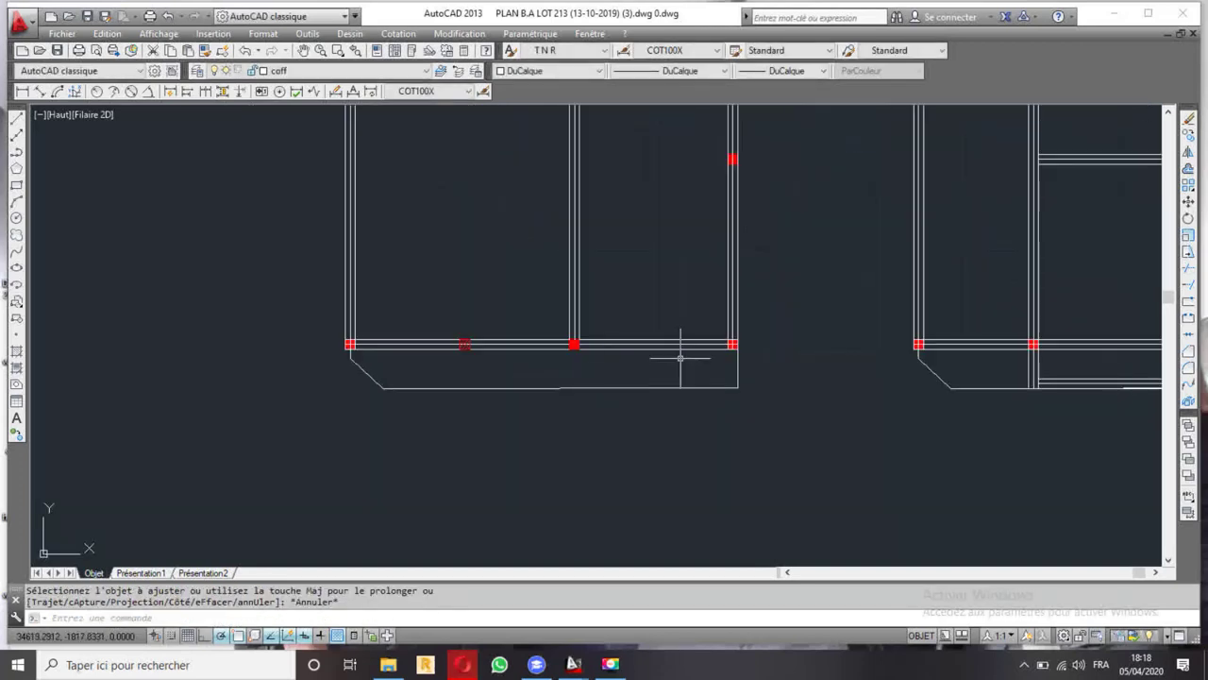
middle_drag(582, 375, 497, 408)
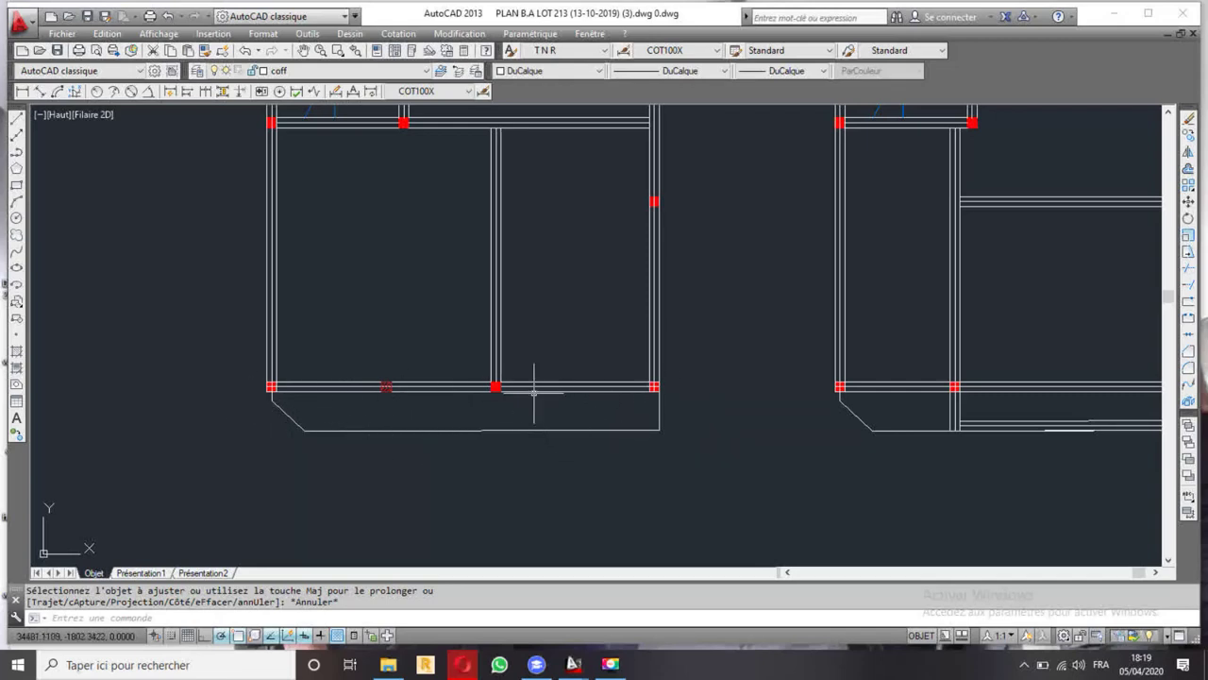
- Window-select the first simplified plan and copy it to the left, giving four plans in a row
scroll(535, 391, down, 2)
middle_drag(481, 285, 493, 373)
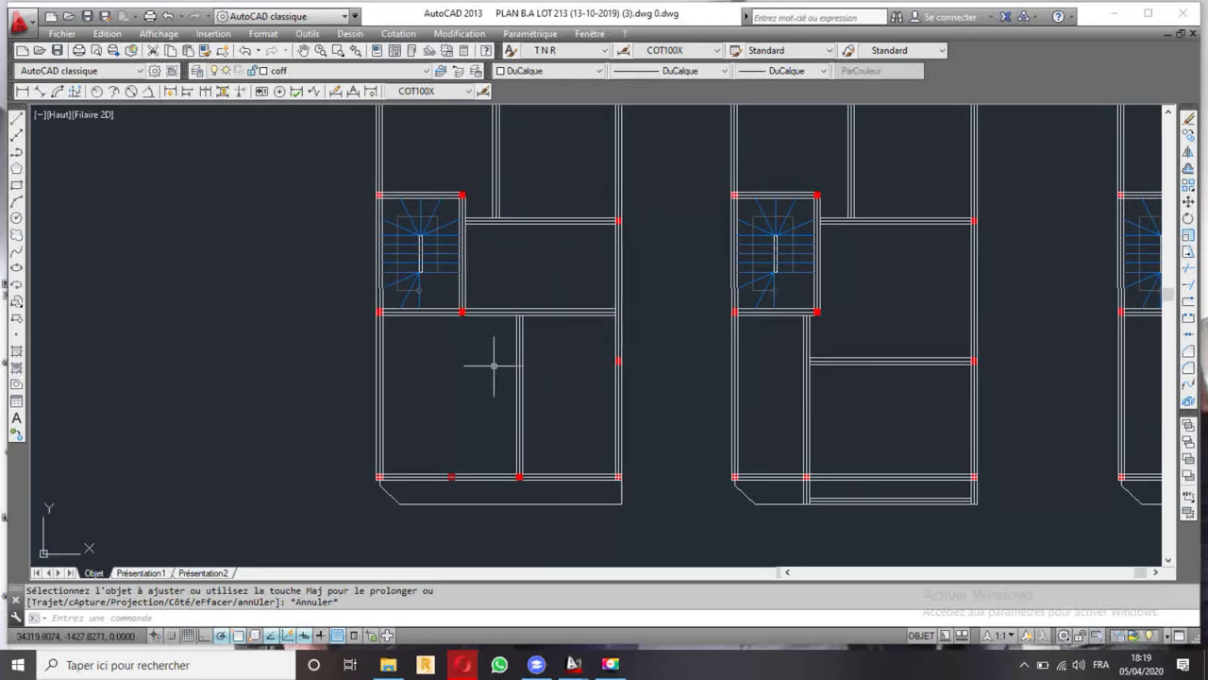
scroll(492, 366, down, 2)
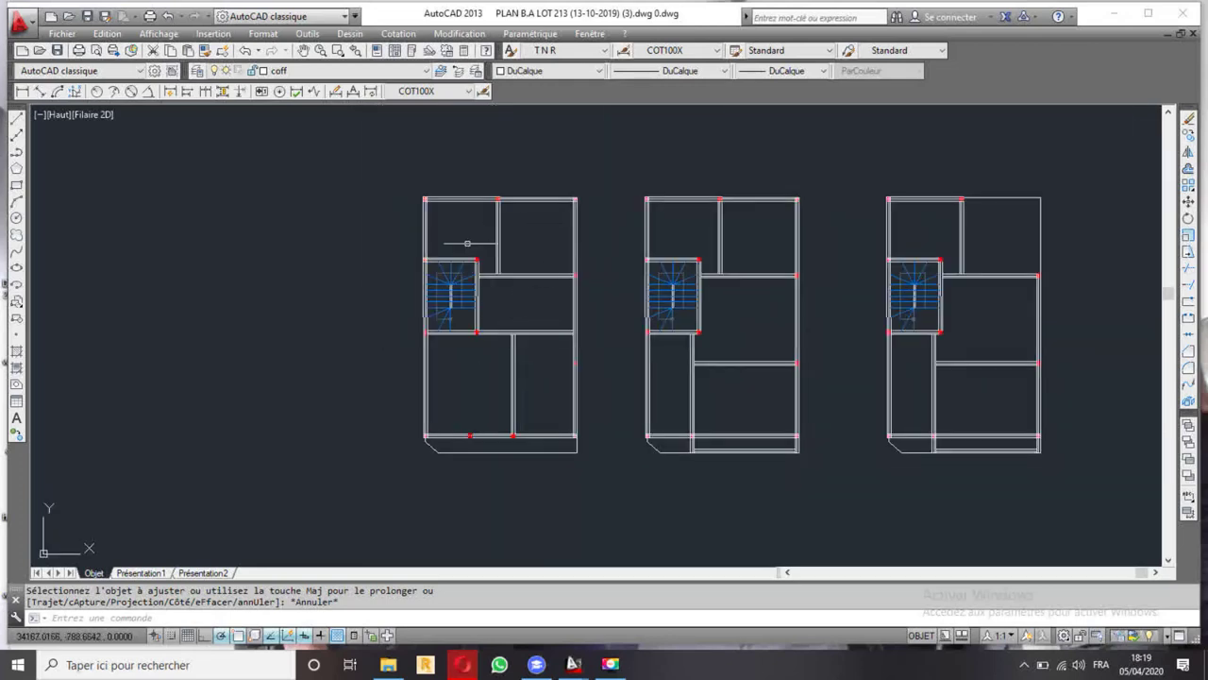
click(399, 184)
click(604, 486)
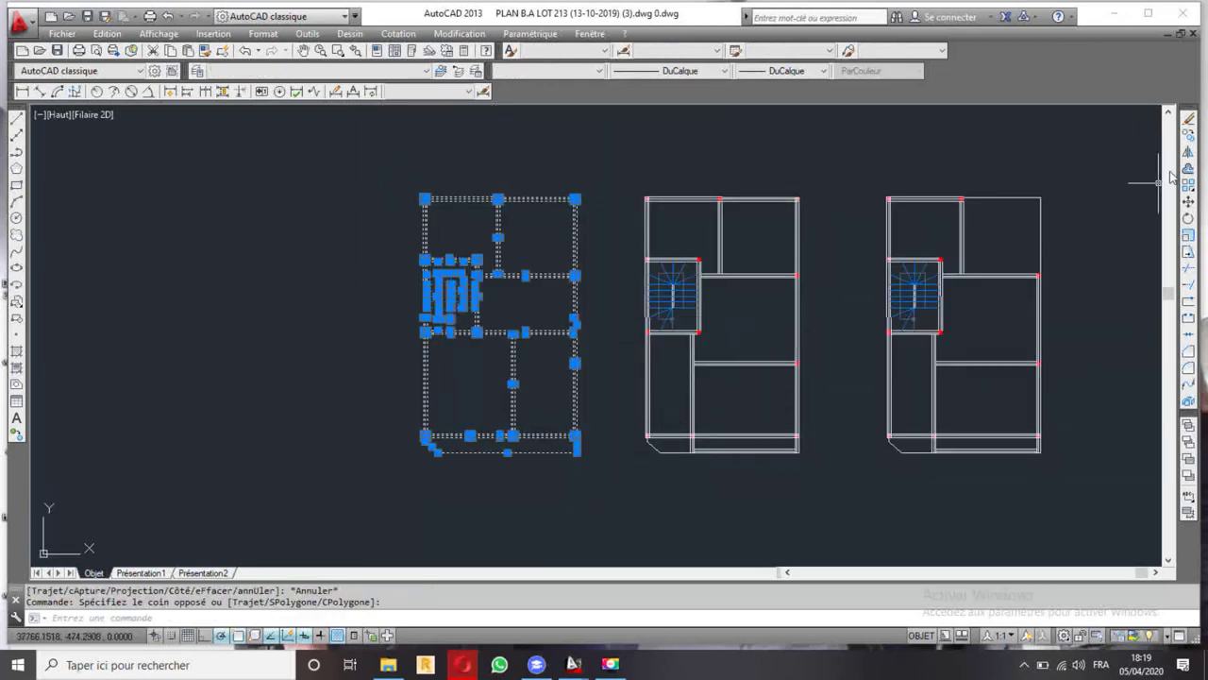
click(1188, 135)
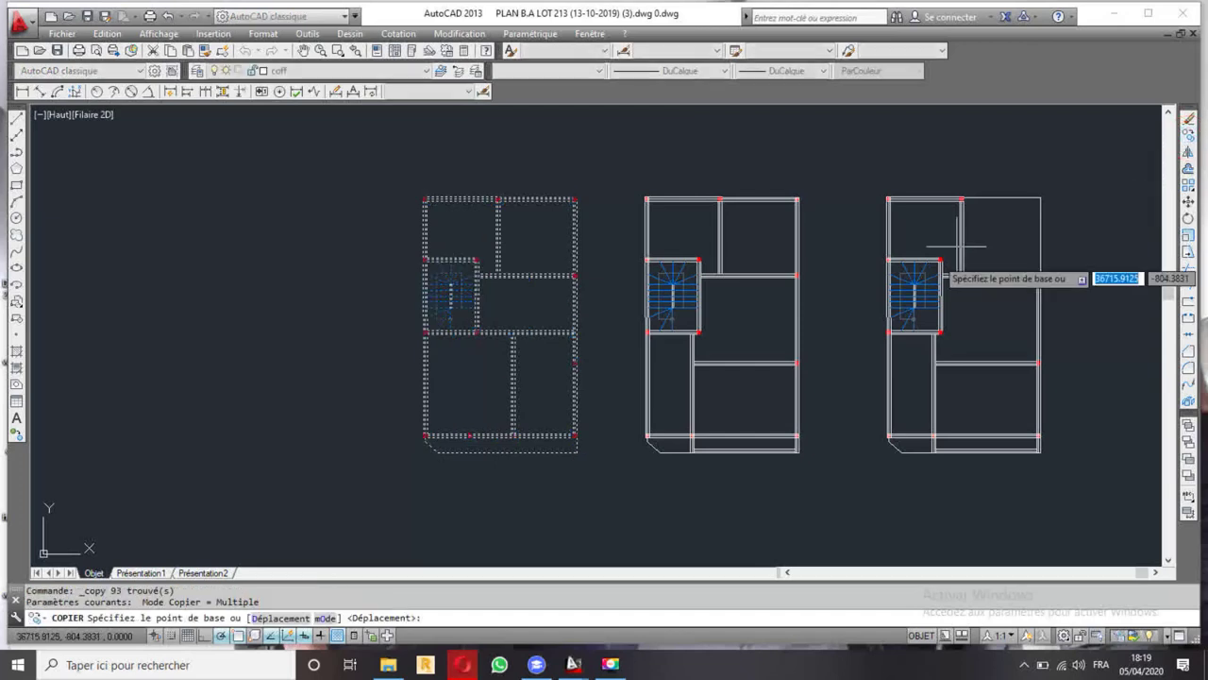
click(529, 492)
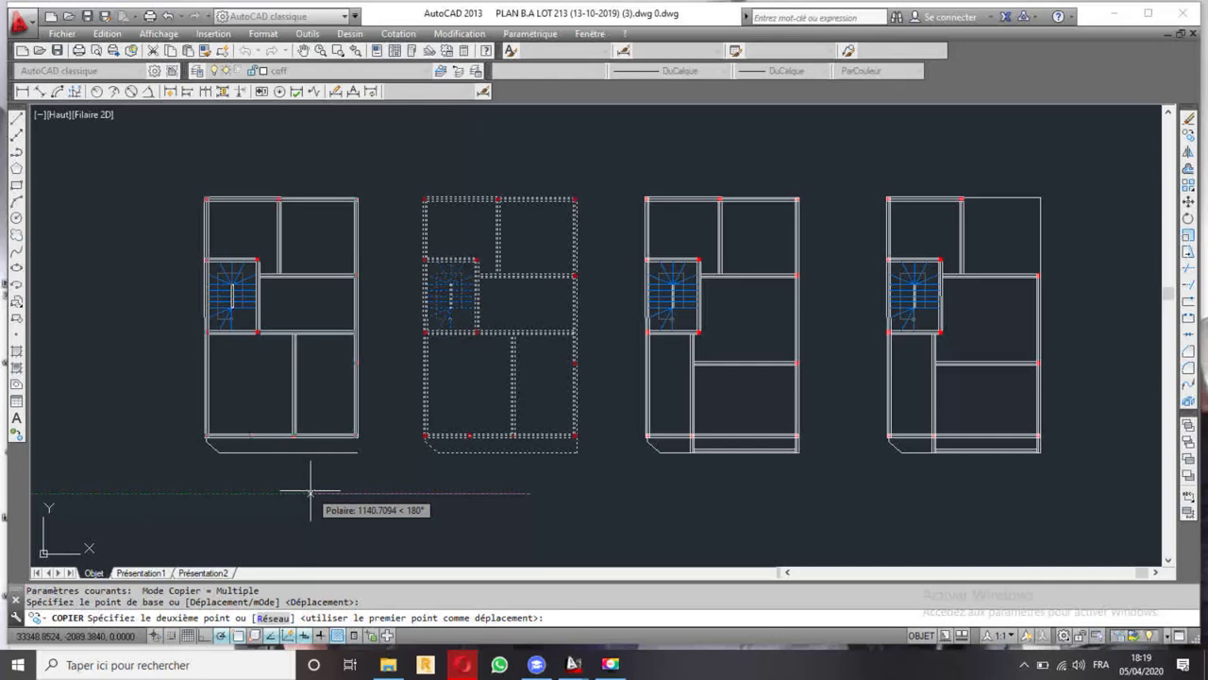
click(310, 492)
key(Escape)
scroll(355, 427, down, 4)
scroll(357, 417, down, 2)
scroll(369, 281, up, 4)
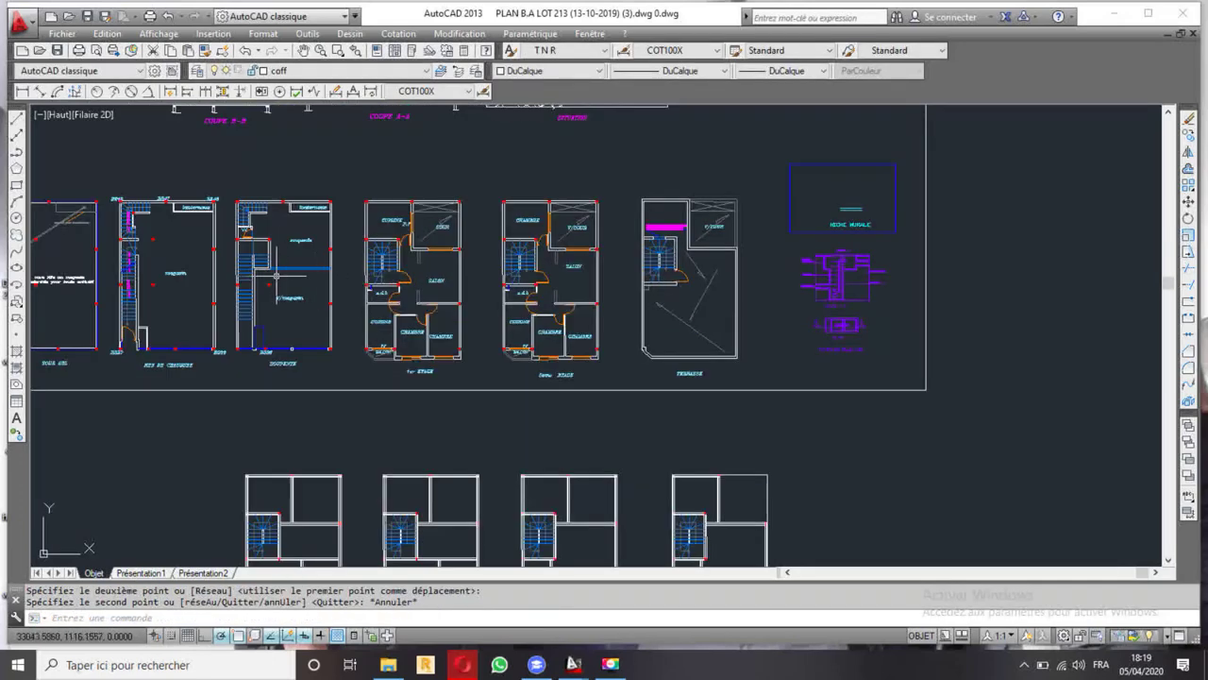
- Draw the mezzanine edge line across the soupente plan from the right wall to the left wall
middle_drag(282, 273, 318, 199)
middle_drag(275, 311, 302, 244)
middle_drag(359, 418, 404, 496)
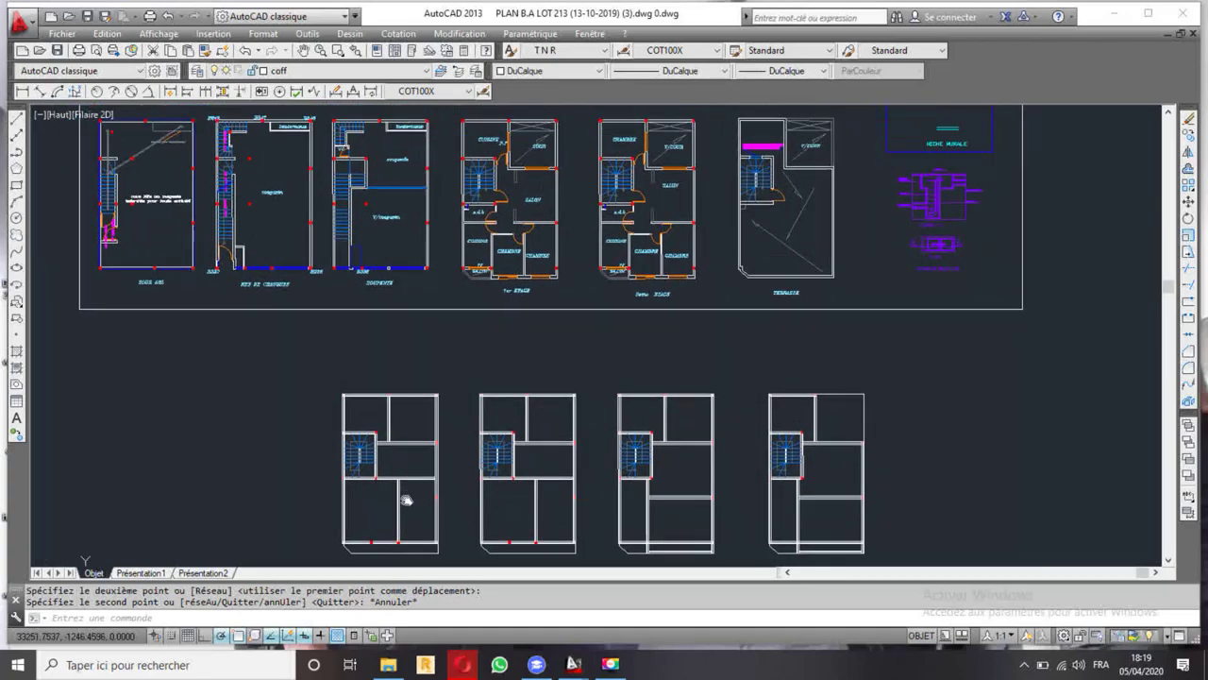
scroll(377, 378, up, 2)
scroll(349, 302, up, 2)
scroll(329, 284, up, 3)
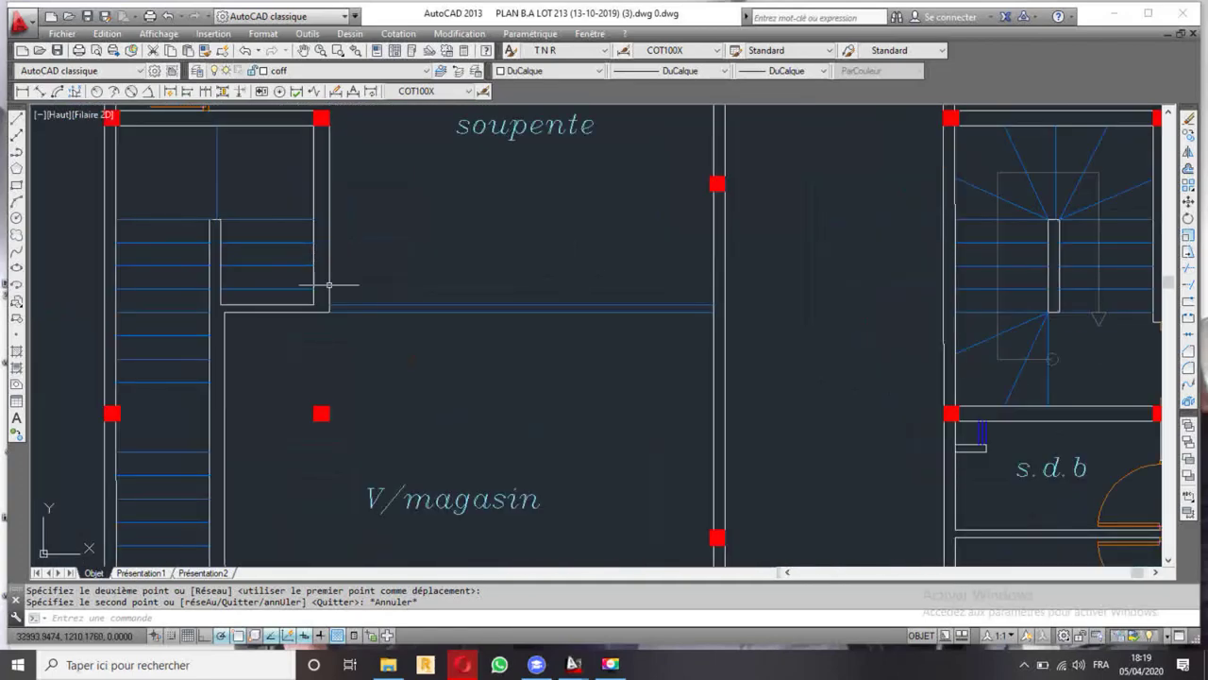
click(16, 117)
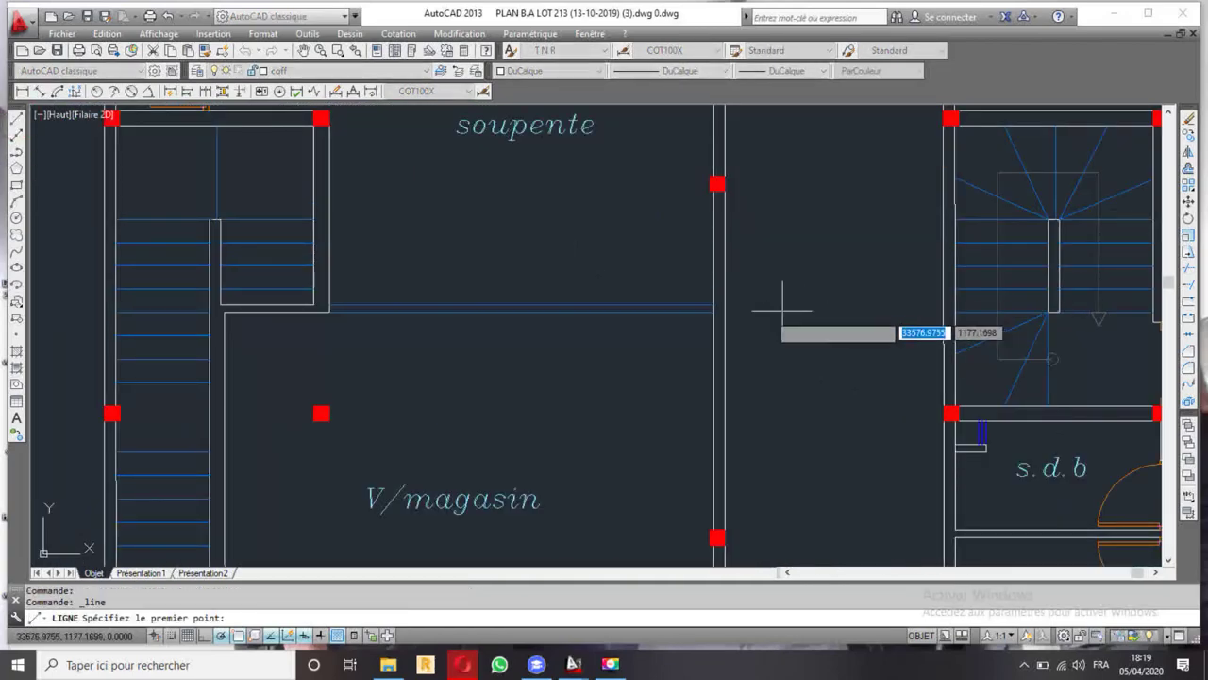
click(714, 312)
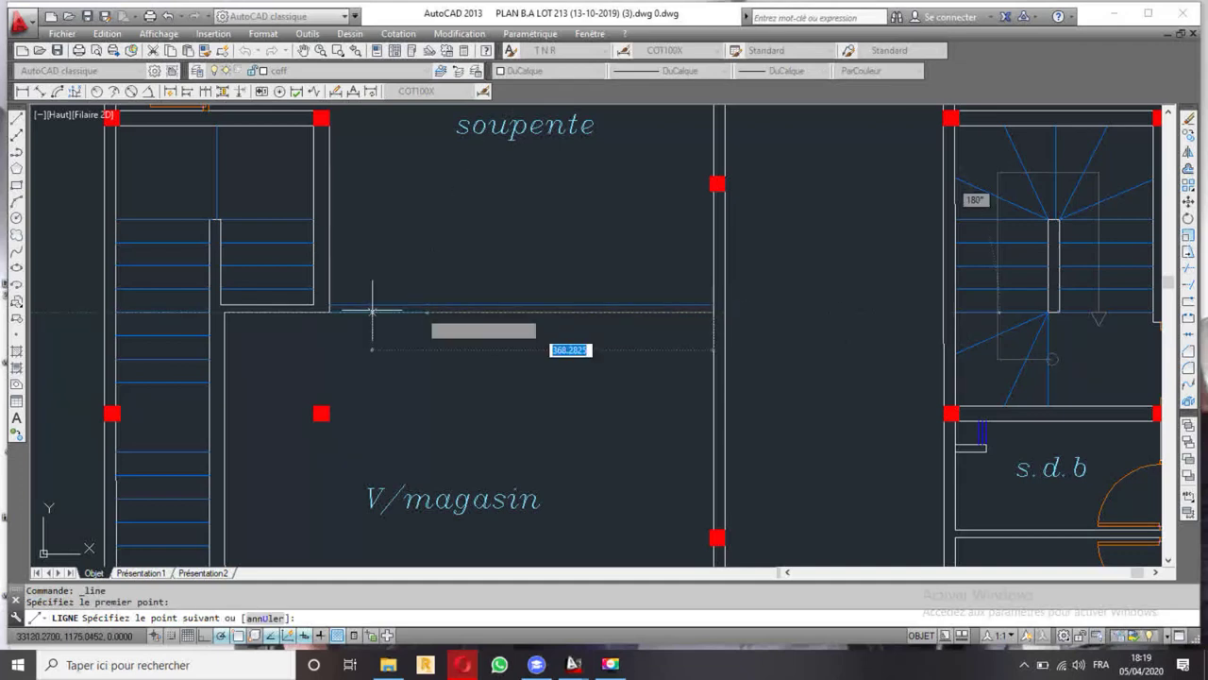
click(329, 305)
key(Escape)
- Copy the new edge line down into the matching simplified plan
click(398, 312)
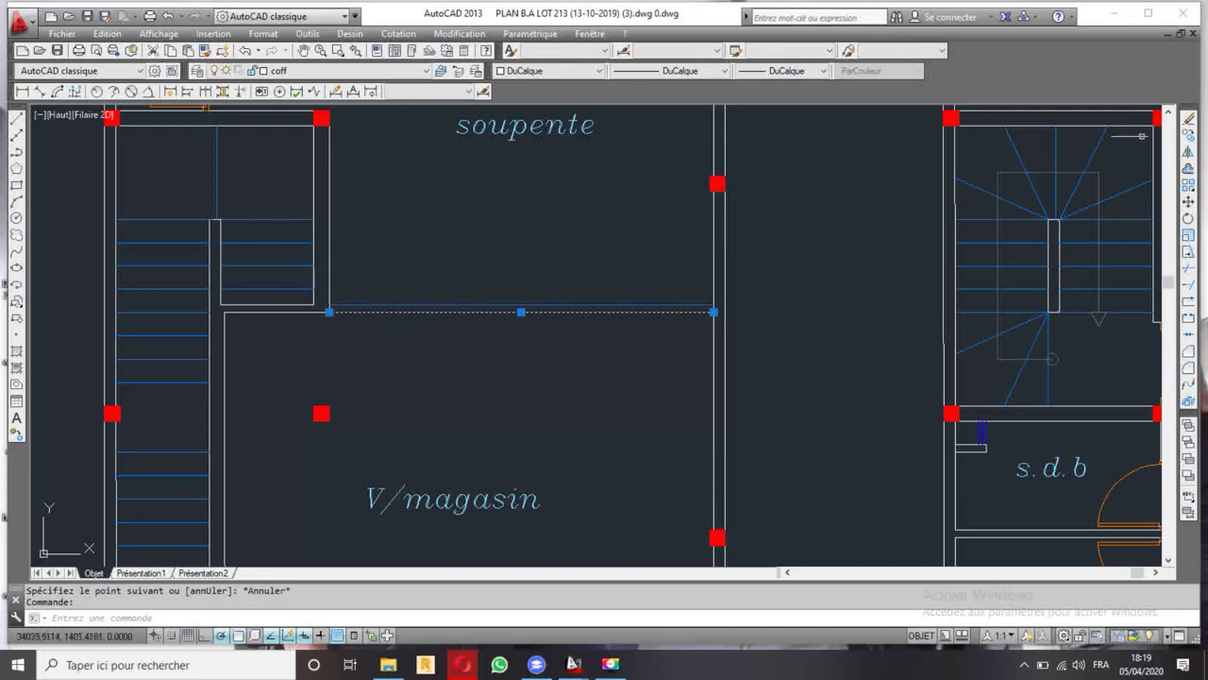
click(1189, 137)
scroll(768, 324, down, 4)
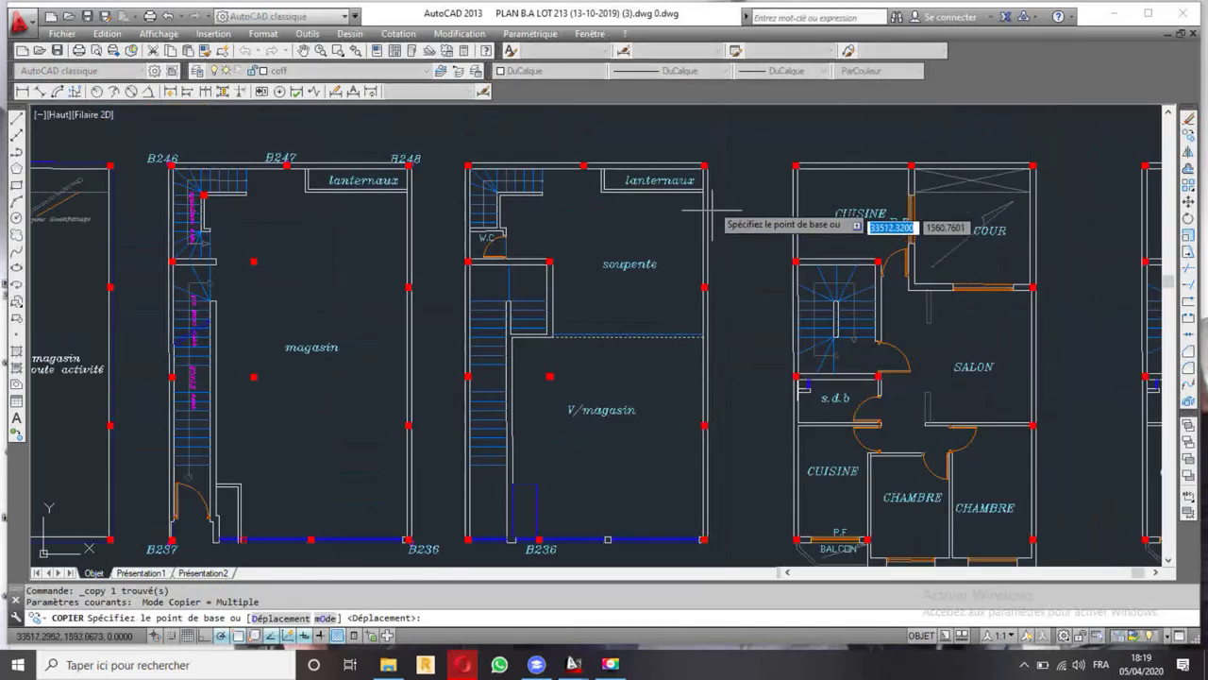
click(706, 164)
scroll(642, 156, down, 5)
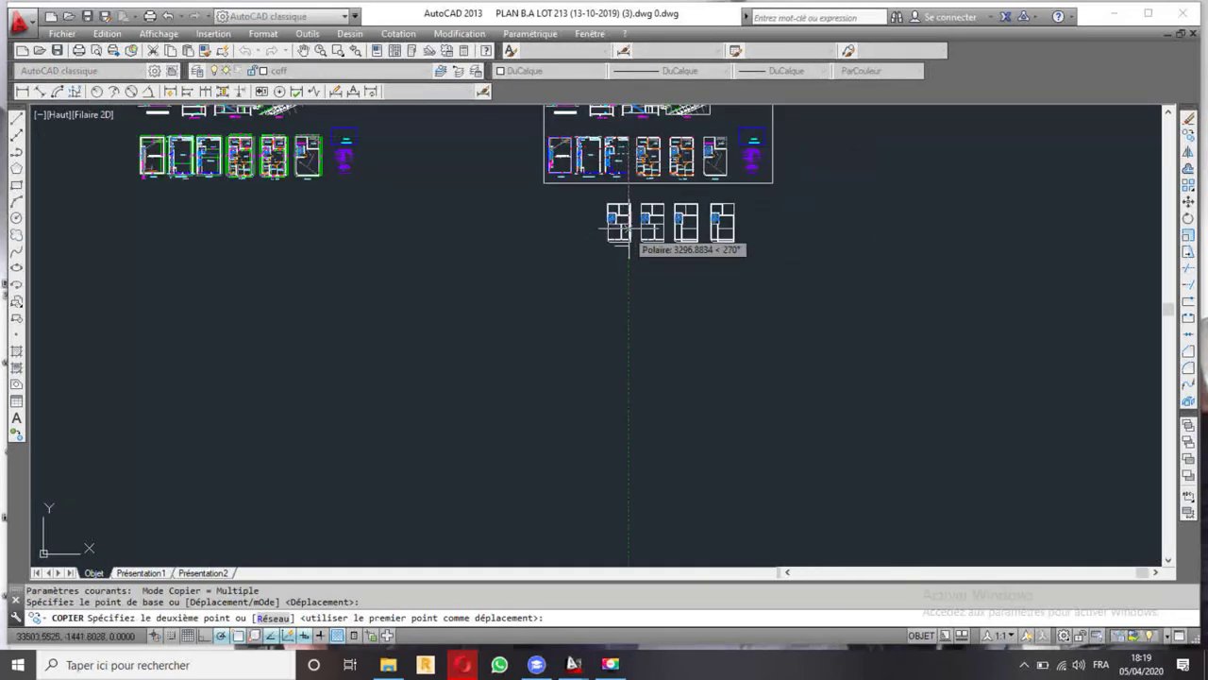
scroll(623, 241, up, 2)
scroll(633, 217, up, 2)
scroll(614, 240, up, 5)
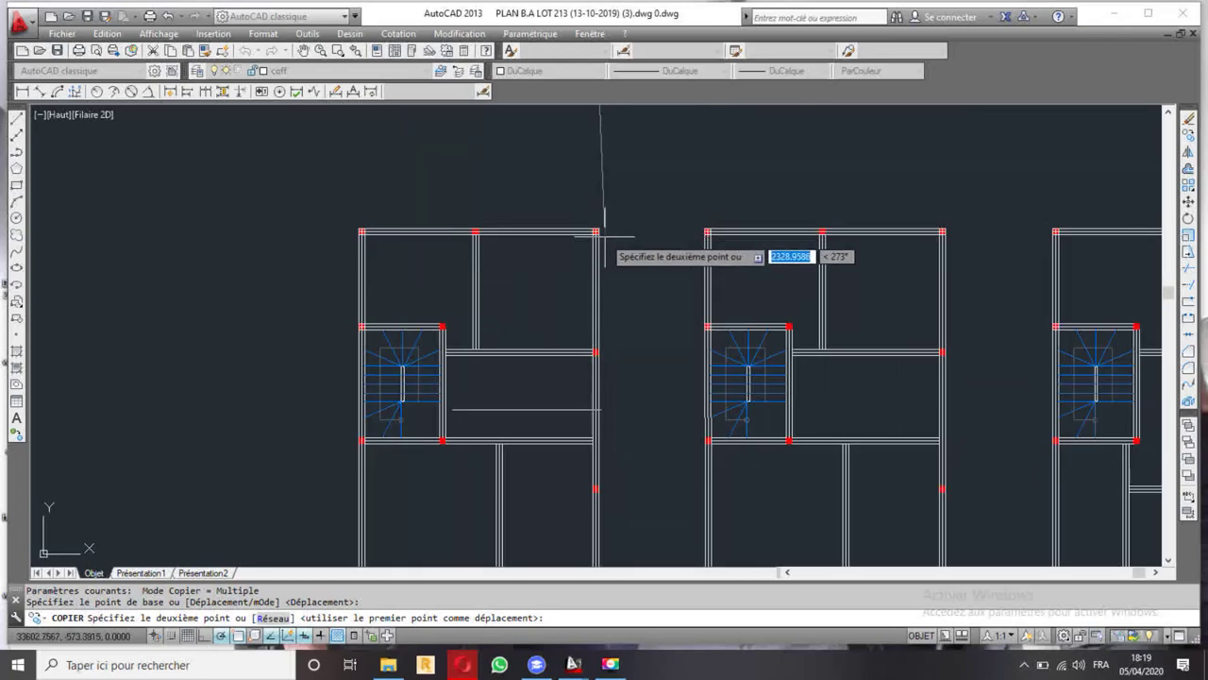
scroll(595, 229, up, 2)
click(593, 225)
scroll(587, 189, down, 4)
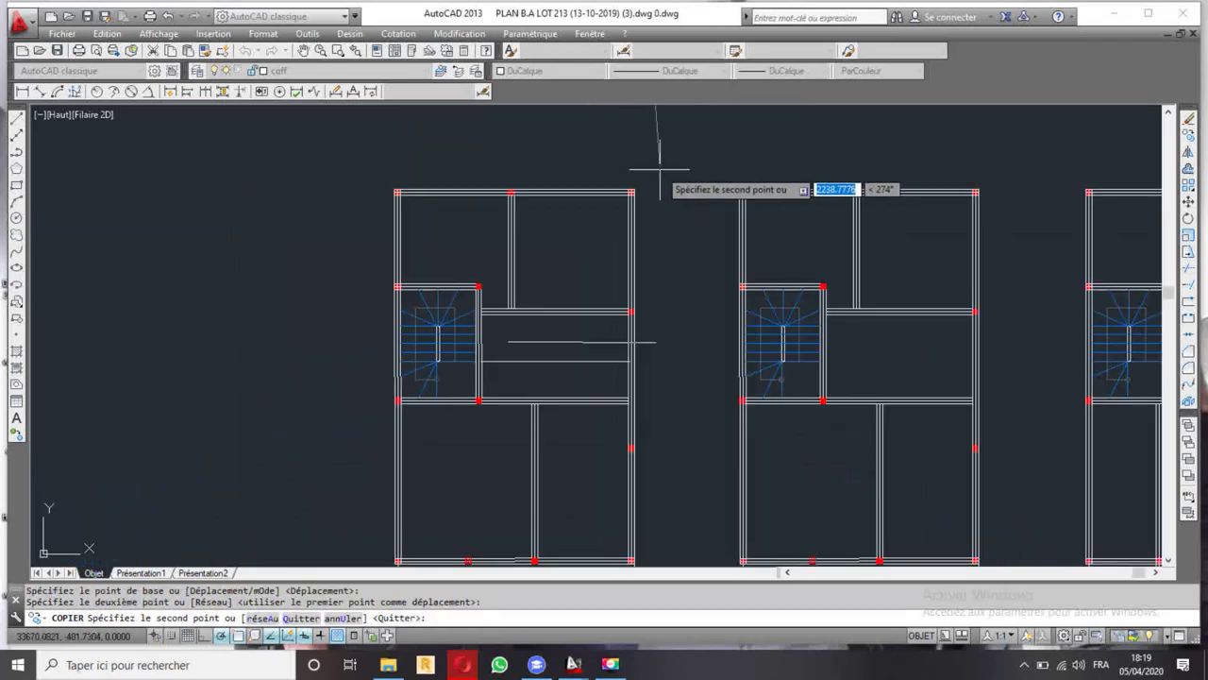
key(Escape)
scroll(539, 396, up, 4)
middle_drag(569, 423, 570, 252)
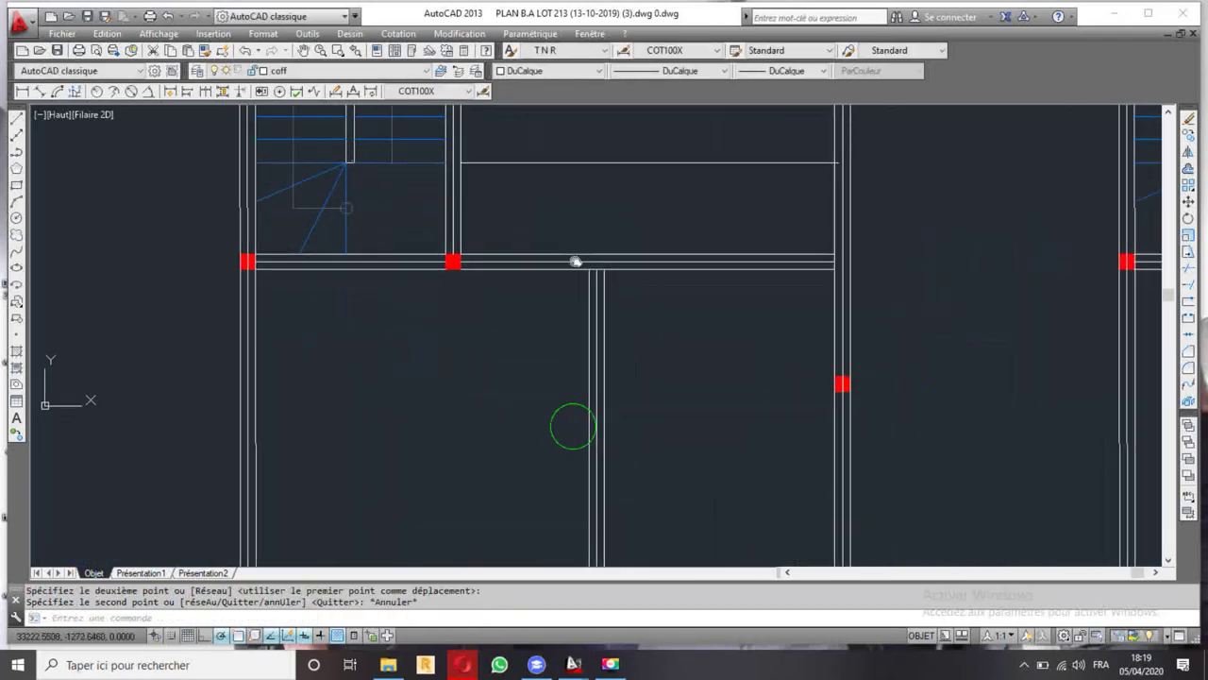
- Erase the vertical partition lines and the leftover horizontal wall line from the new copy
click(642, 344)
click(480, 386)
key(Delete)
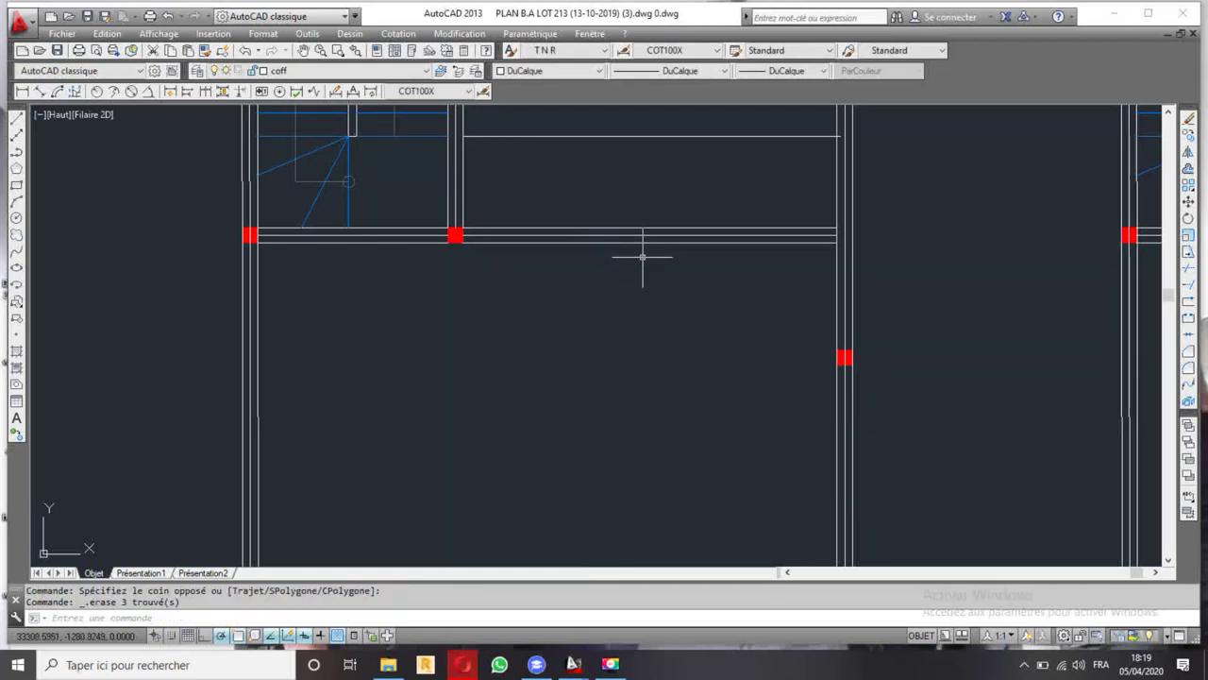
click(675, 238)
key(Delete)
scroll(614, 269, down, 3)
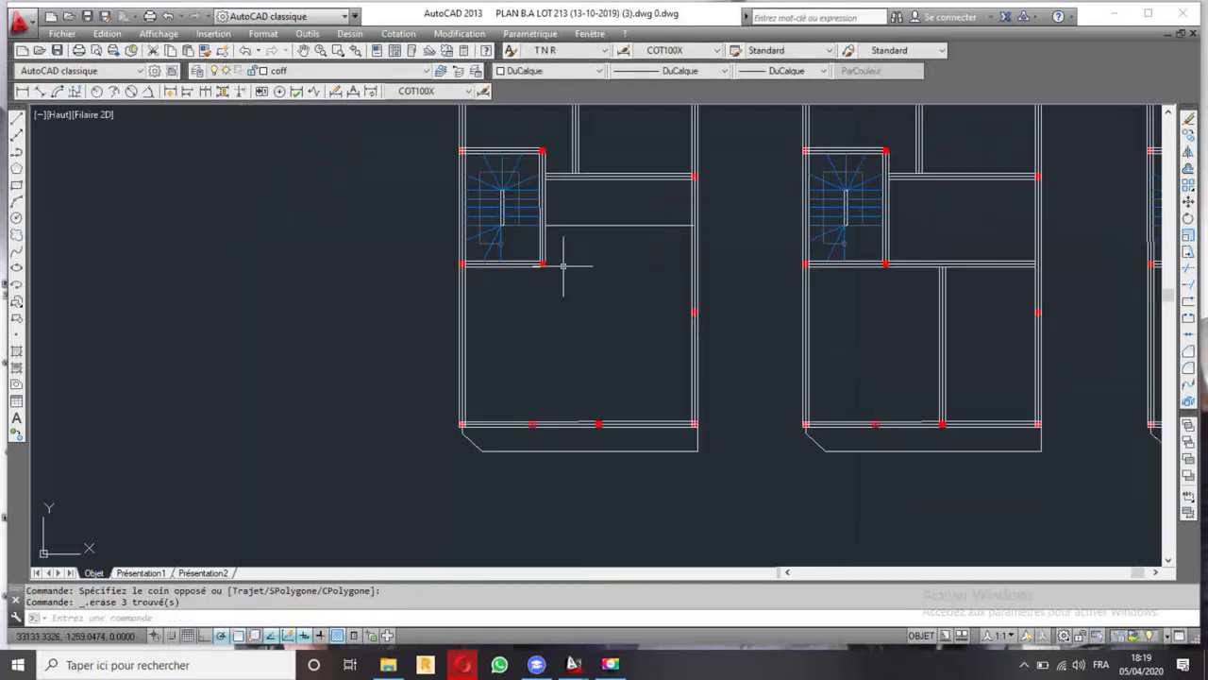
middle_drag(551, 311, 552, 319)
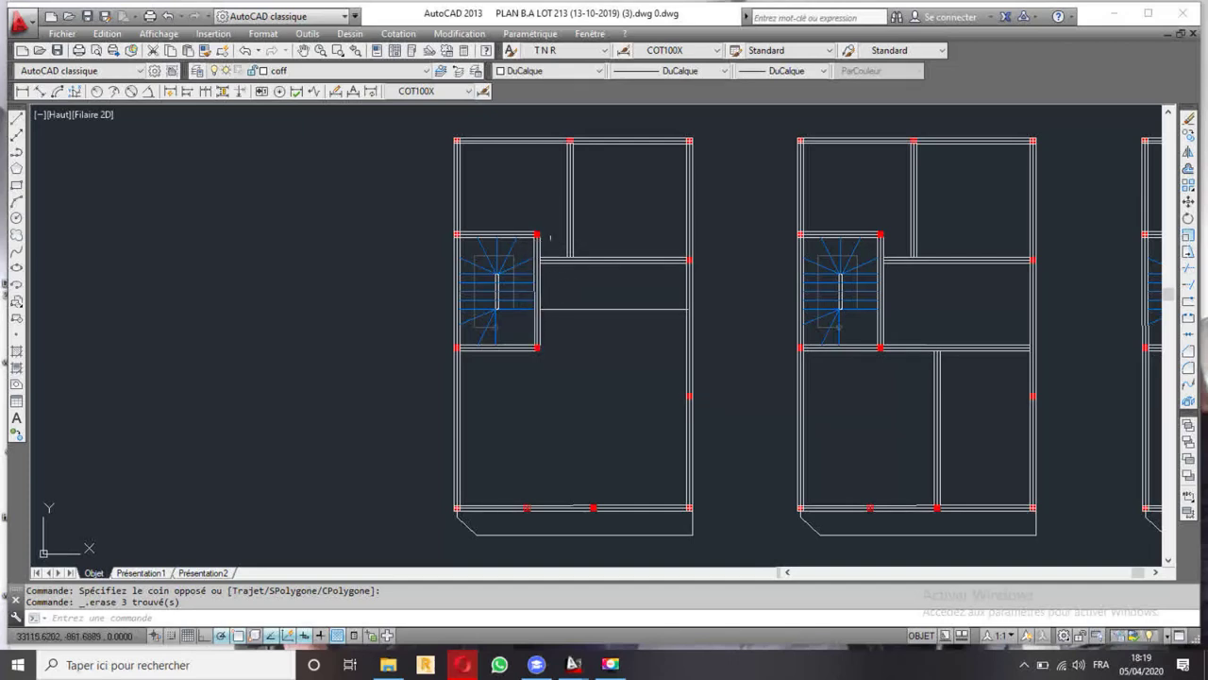
scroll(553, 256, up, 2)
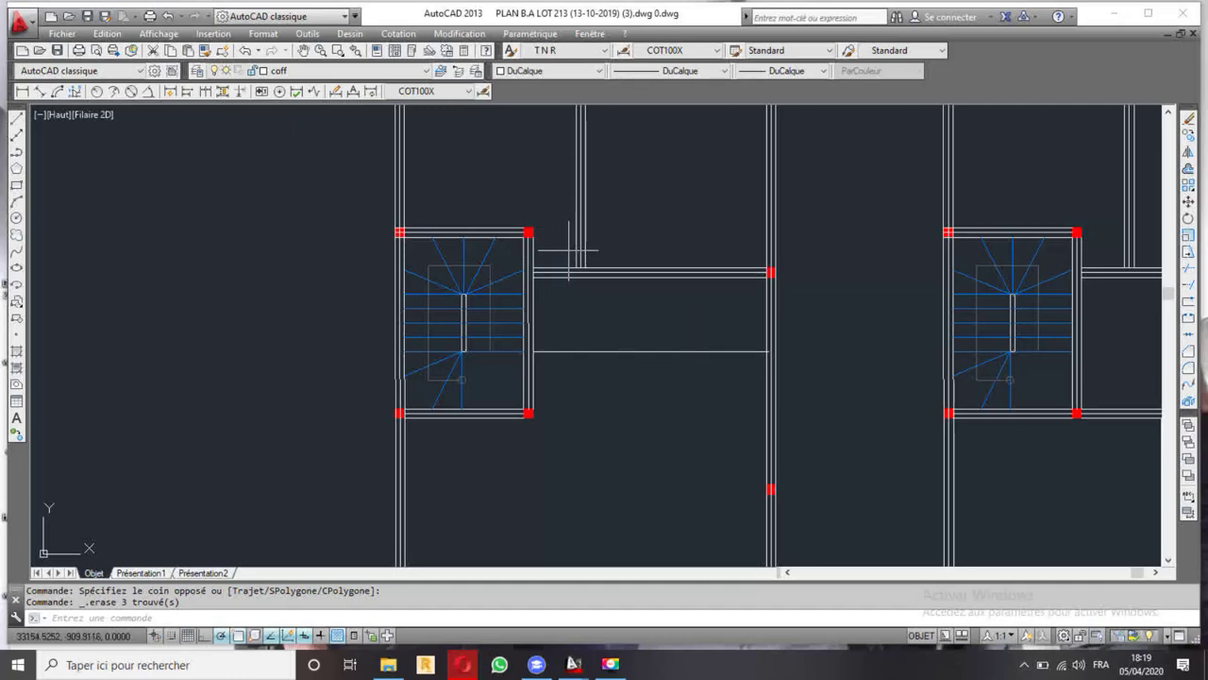
- Erase the lower and diagonal balcony lines at the plan's bottom wall
mouse_move(566, 250)
middle_down()
mouse_move(506, 245)
mouse_move(494, 162)
middle_up()
middle_drag(526, 396, 542, 343)
middle_drag(374, 399, 397, 346)
click(391, 355)
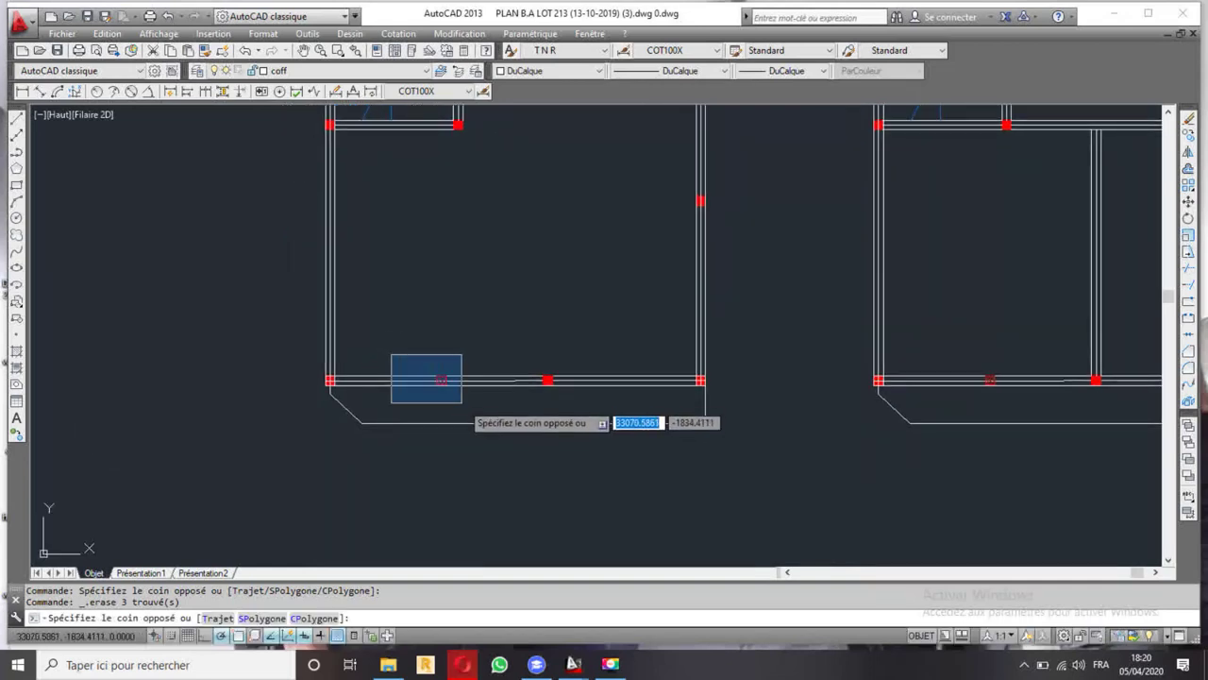
click(462, 402)
click(463, 423)
key(Delete)
click(334, 405)
key(Delete)
- Stretch the right side wall line down to the bottom corner and erase the leftover segments
click(669, 416)
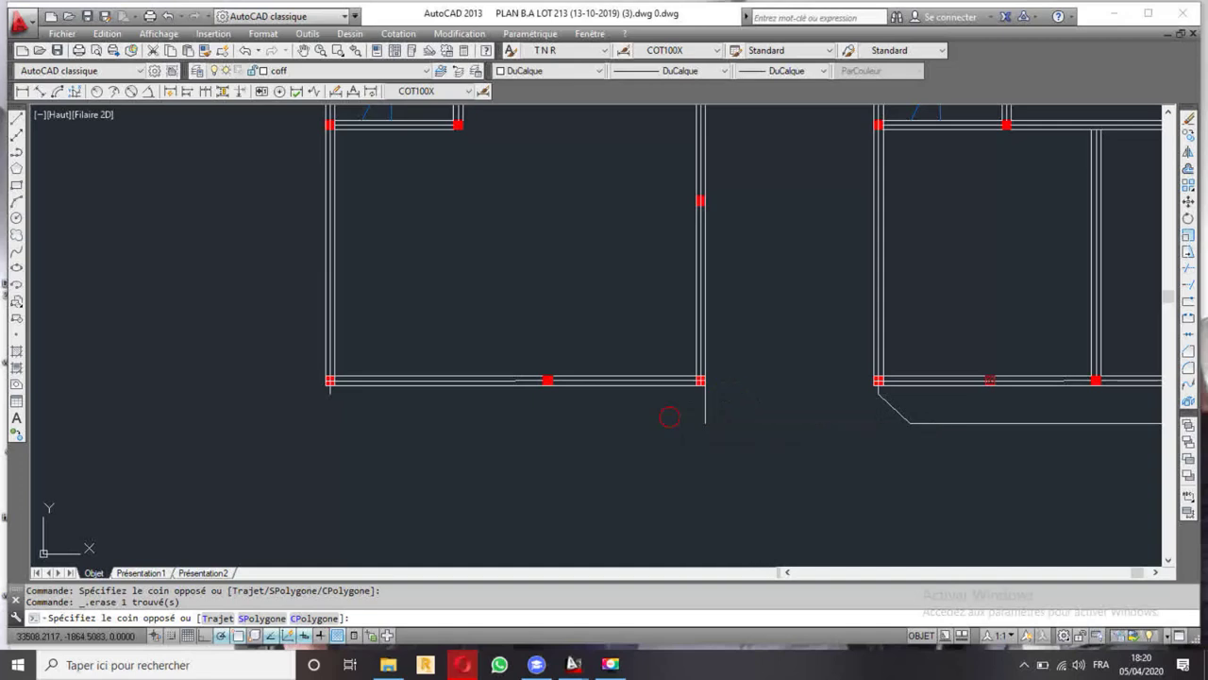
click(684, 413)
key(Escape)
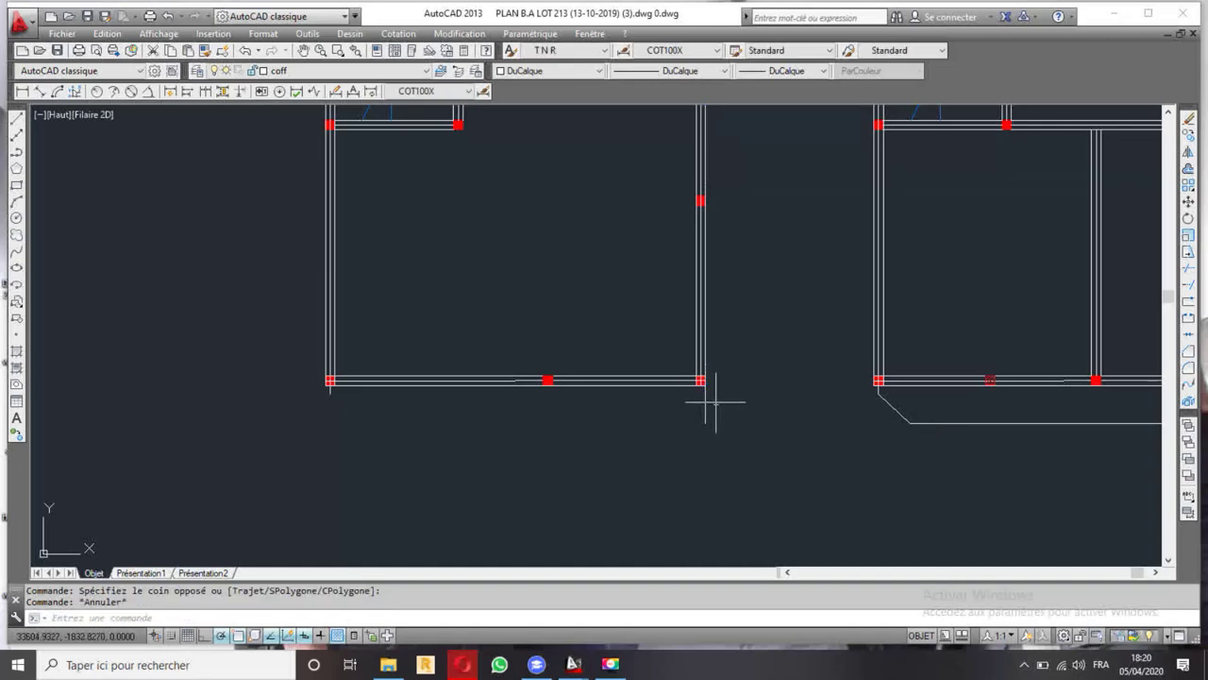
key(Delete)
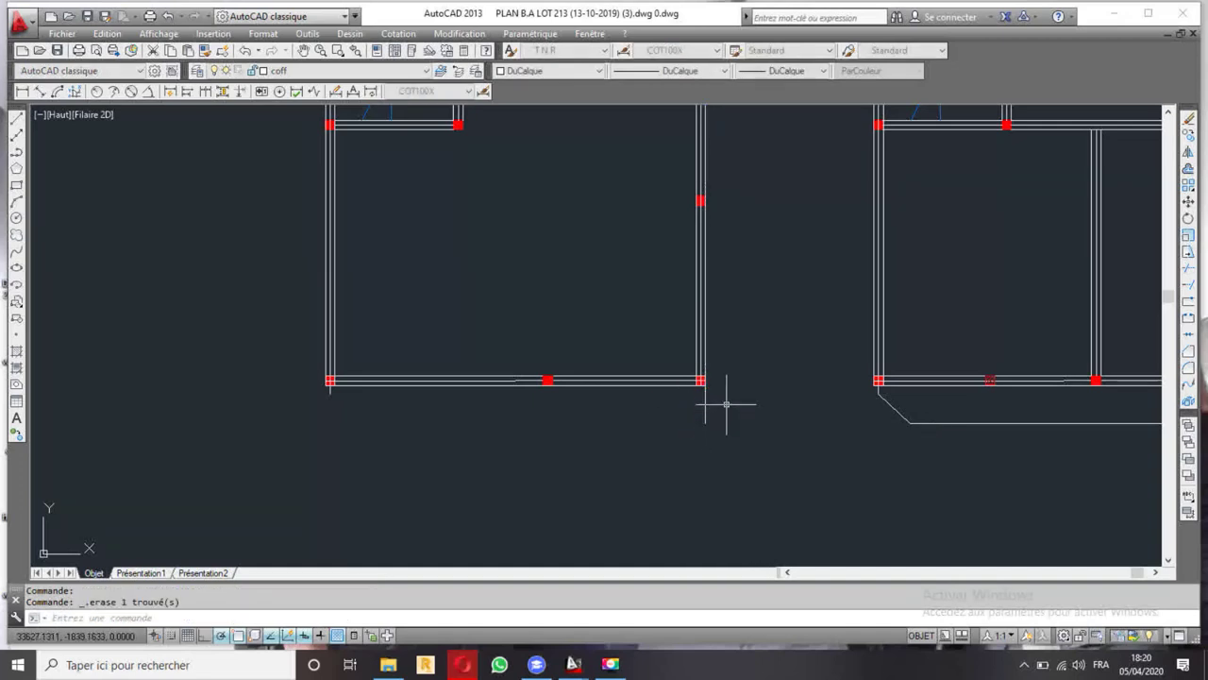
click(705, 404)
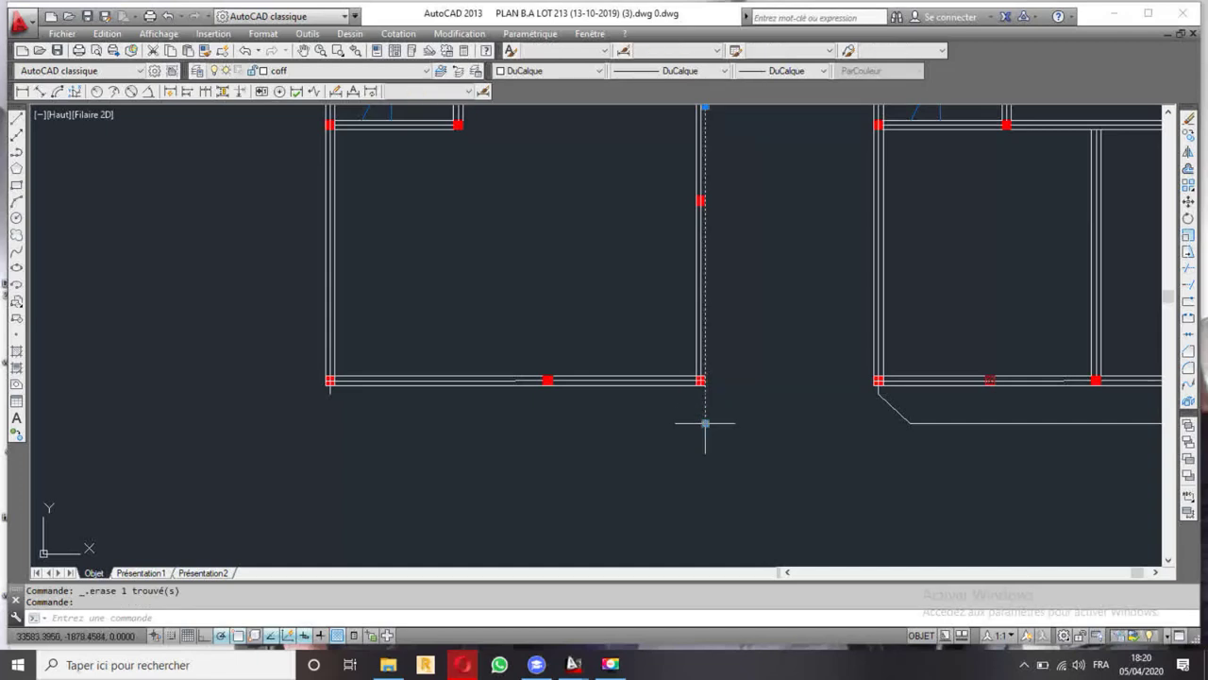
click(705, 422)
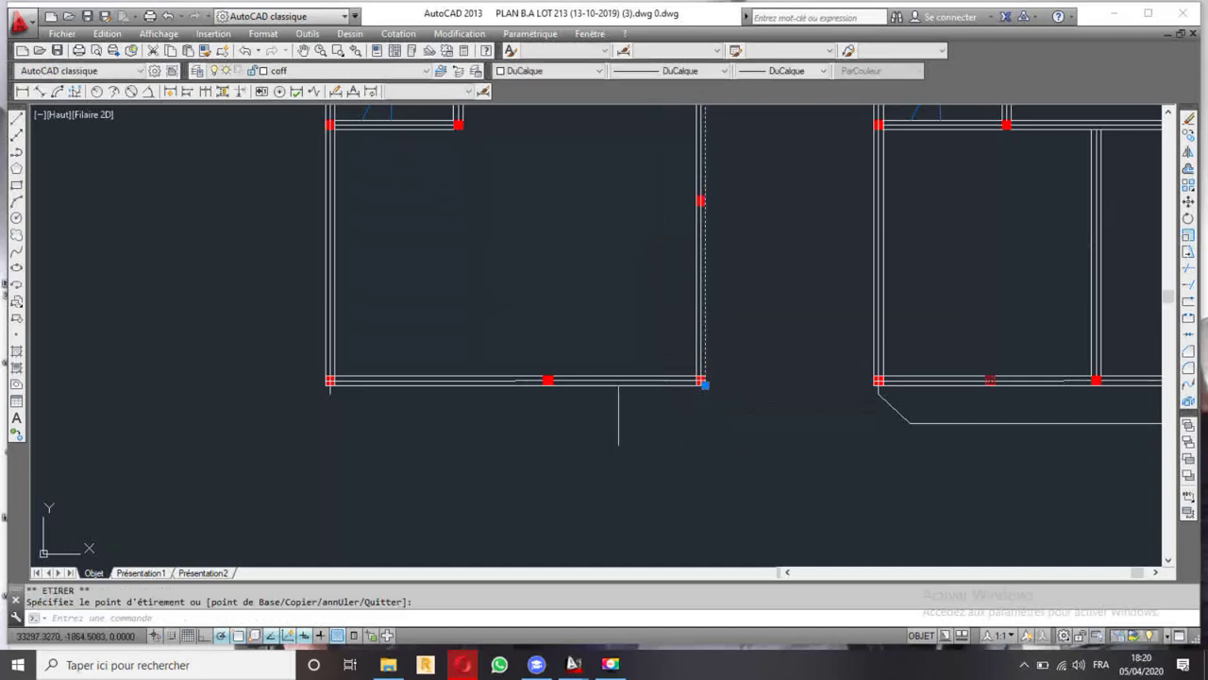
click(329, 386)
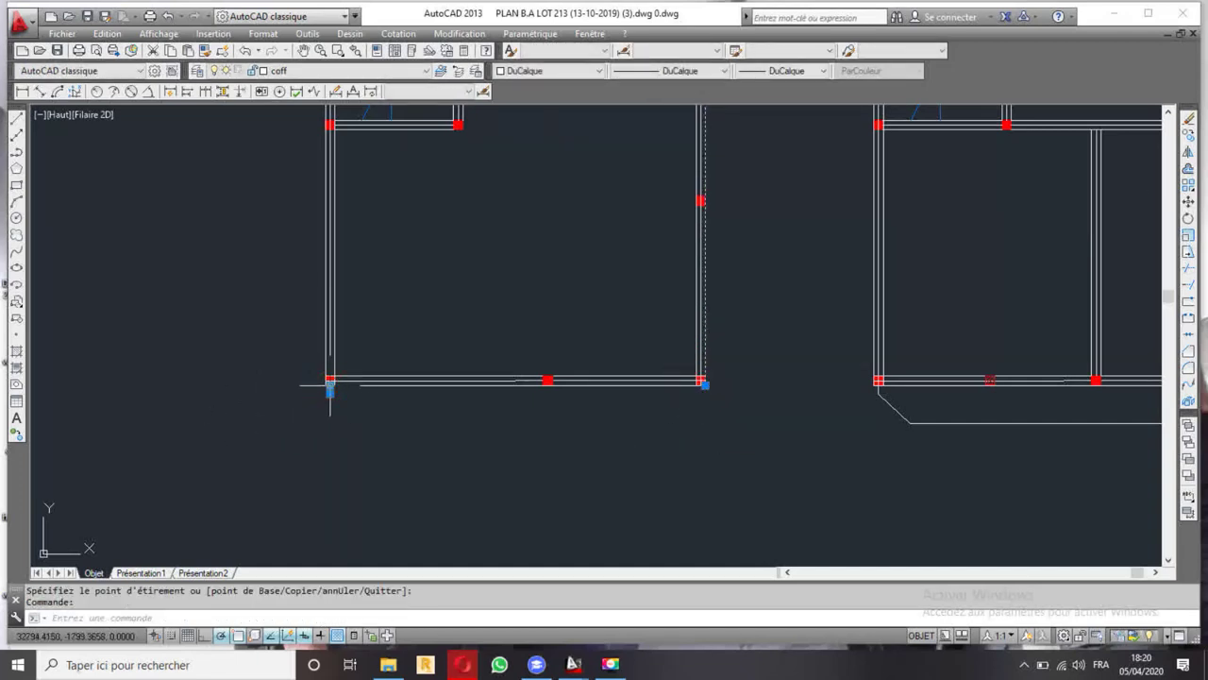
key(Escape)
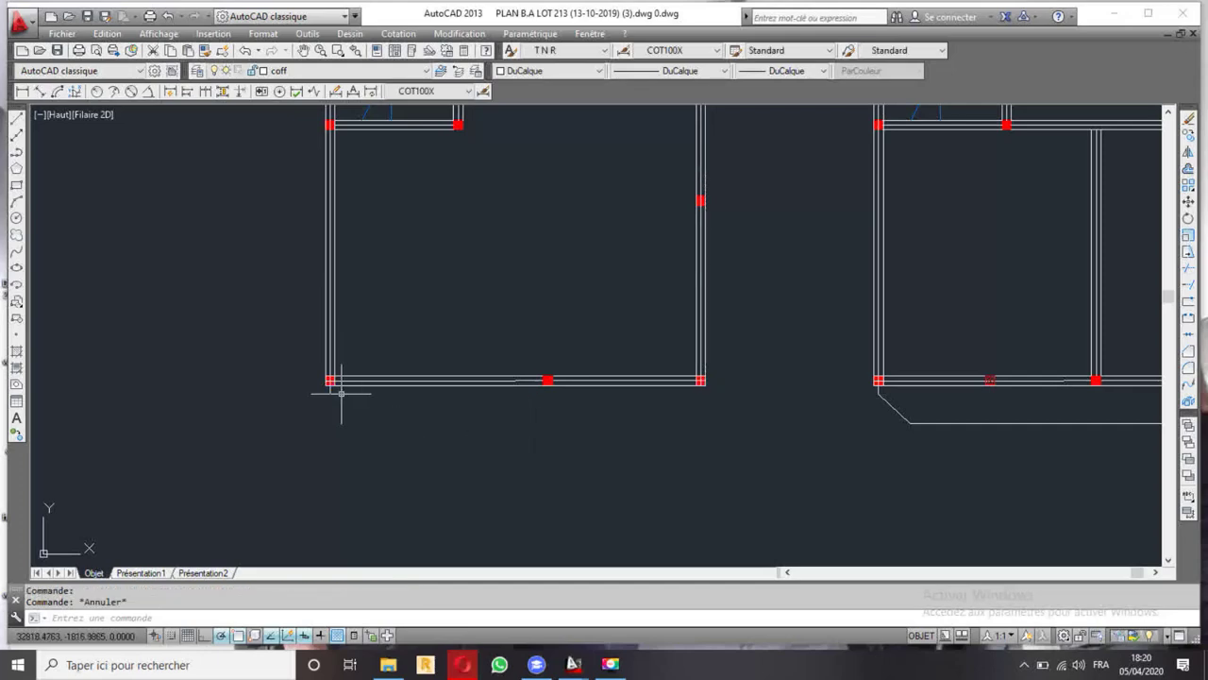
click(329, 387)
key(Delete)
scroll(329, 387, down, 5)
mouse_move(429, 423)
middle_down()
mouse_move(425, 455)
mouse_move(411, 449)
middle_up()
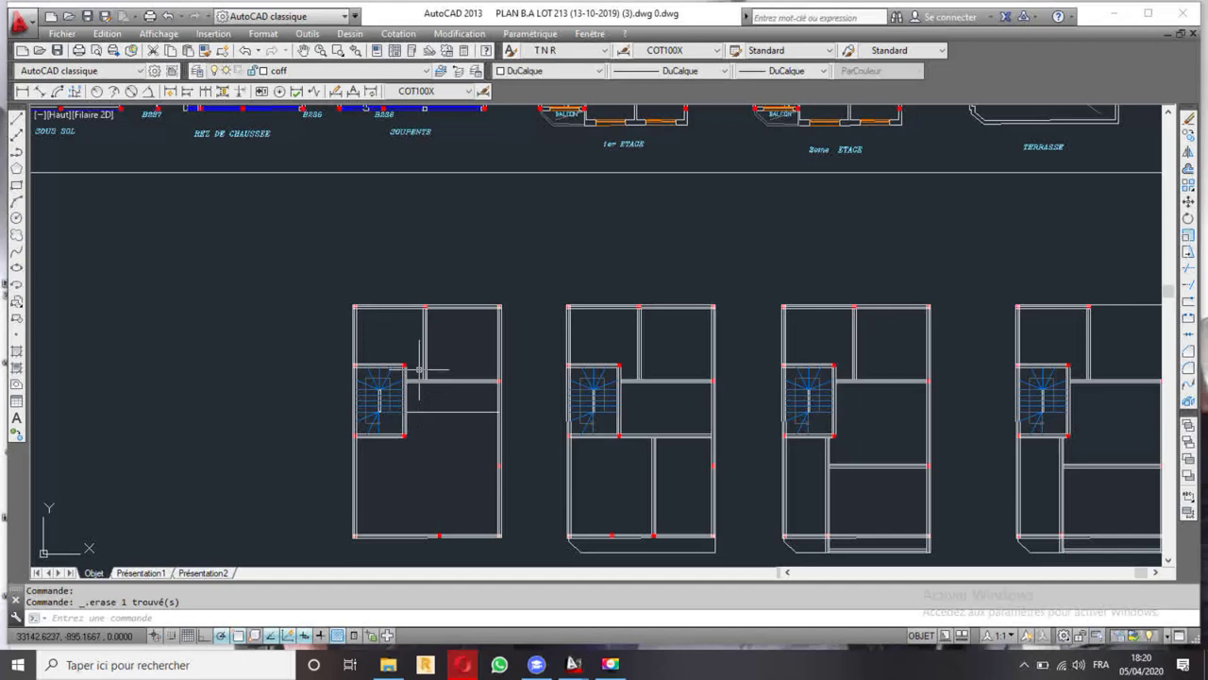
- Select the partition wall lines above the first plan's staircase
scroll(419, 369, up, 2)
scroll(419, 383, up, 2)
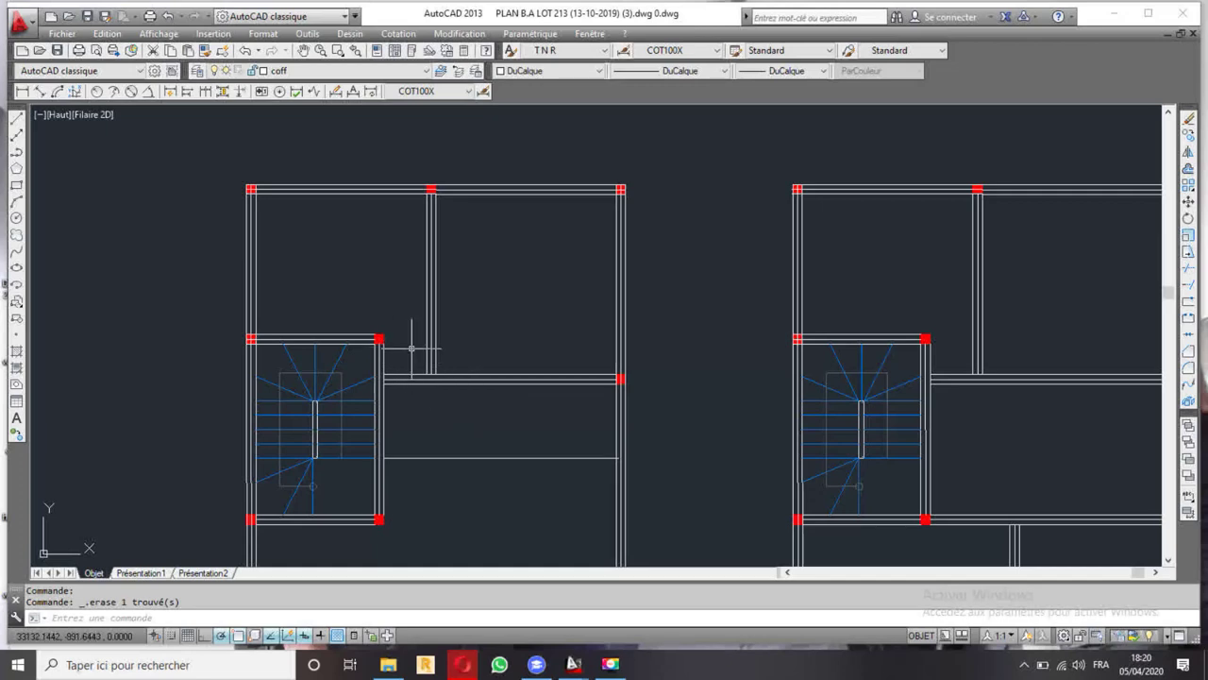
scroll(411, 348, up, 2)
drag(453, 318, 410, 329)
scroll(450, 334, down, 4)
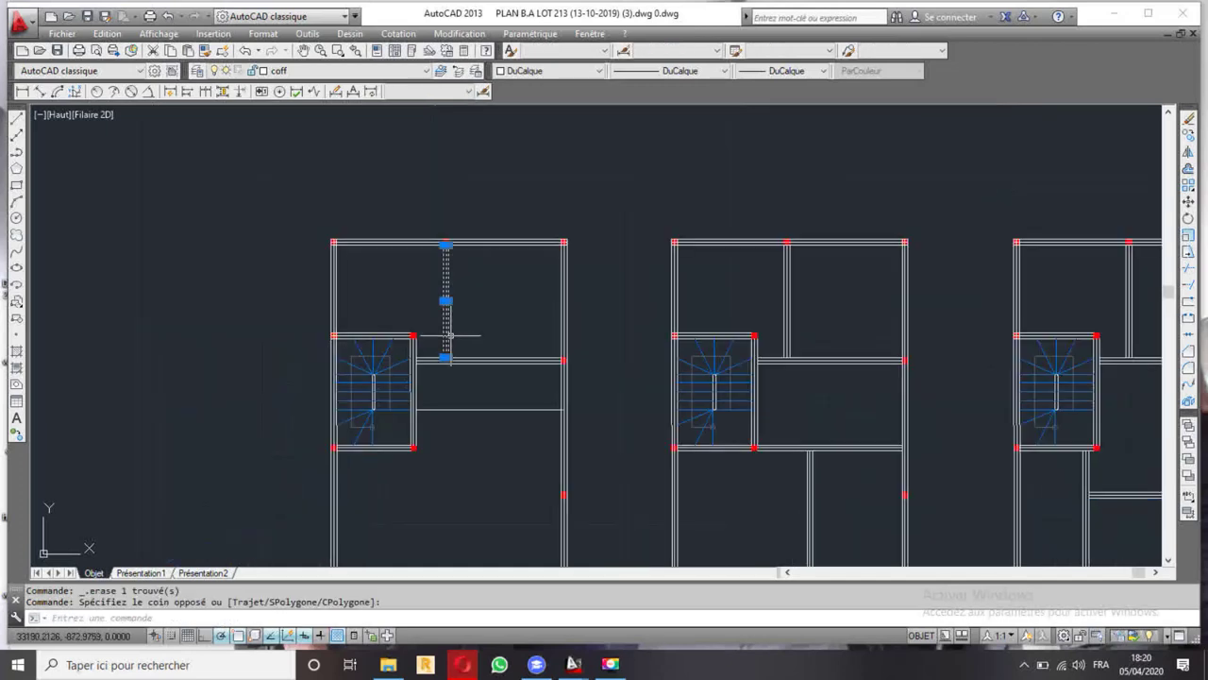
key(Escape)
scroll(431, 340, up, 5)
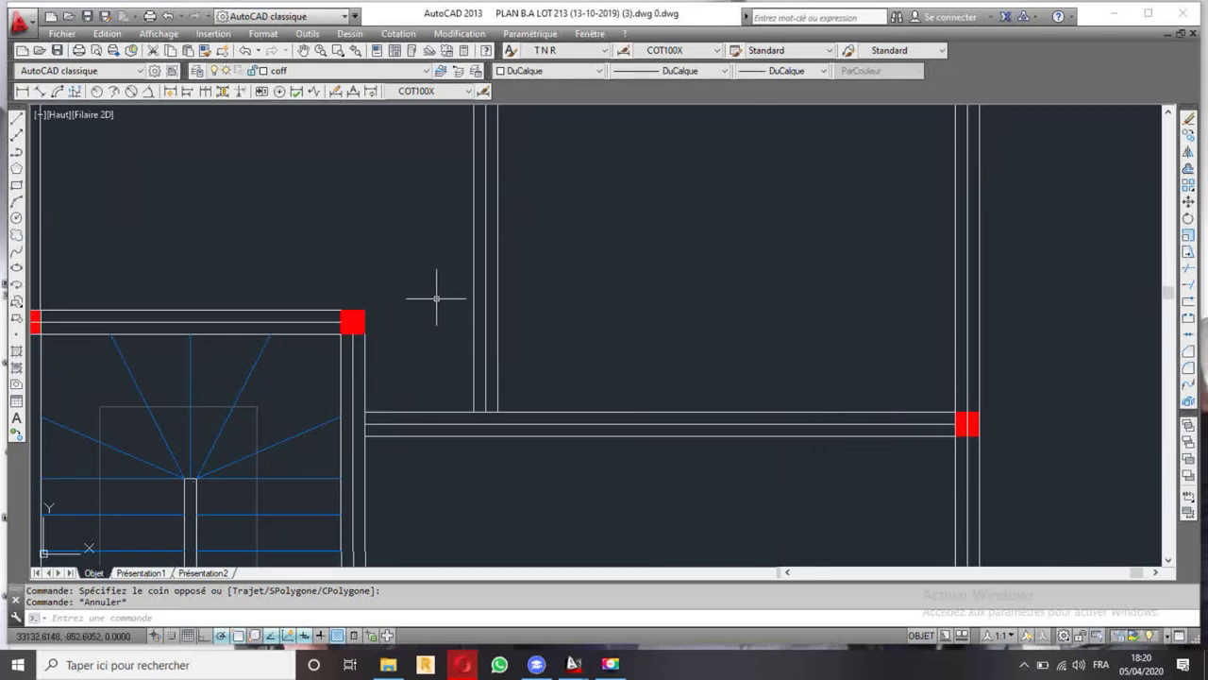
click(500, 327)
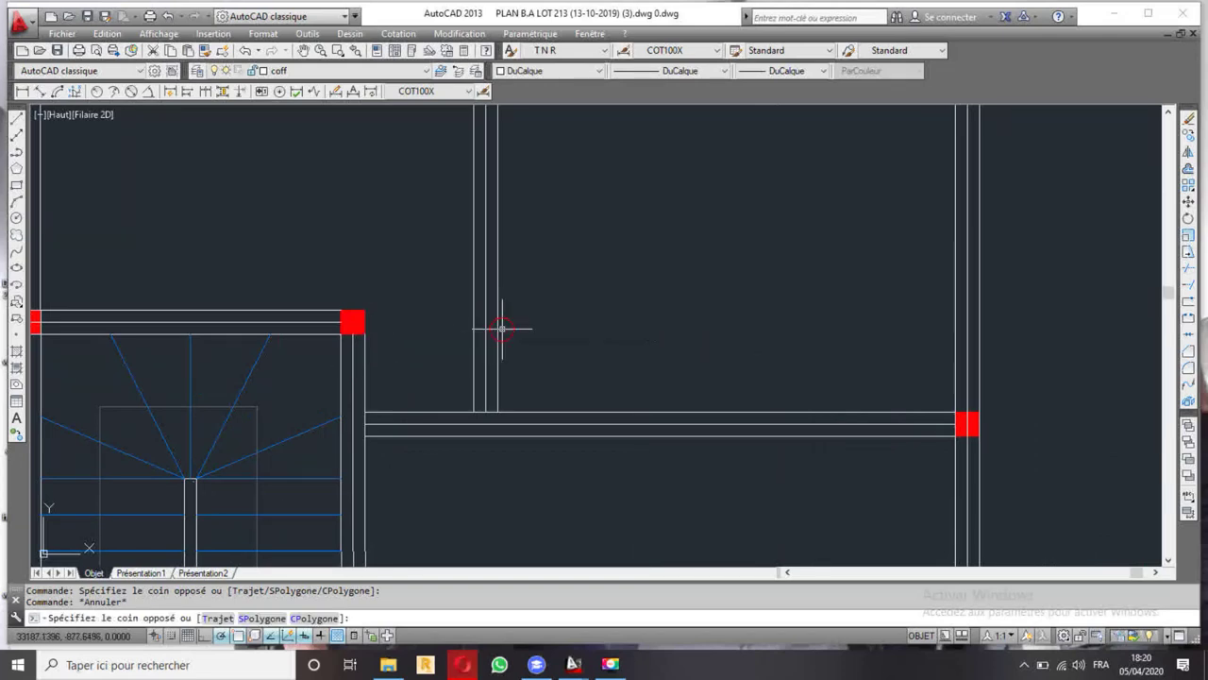
click(1104, 562)
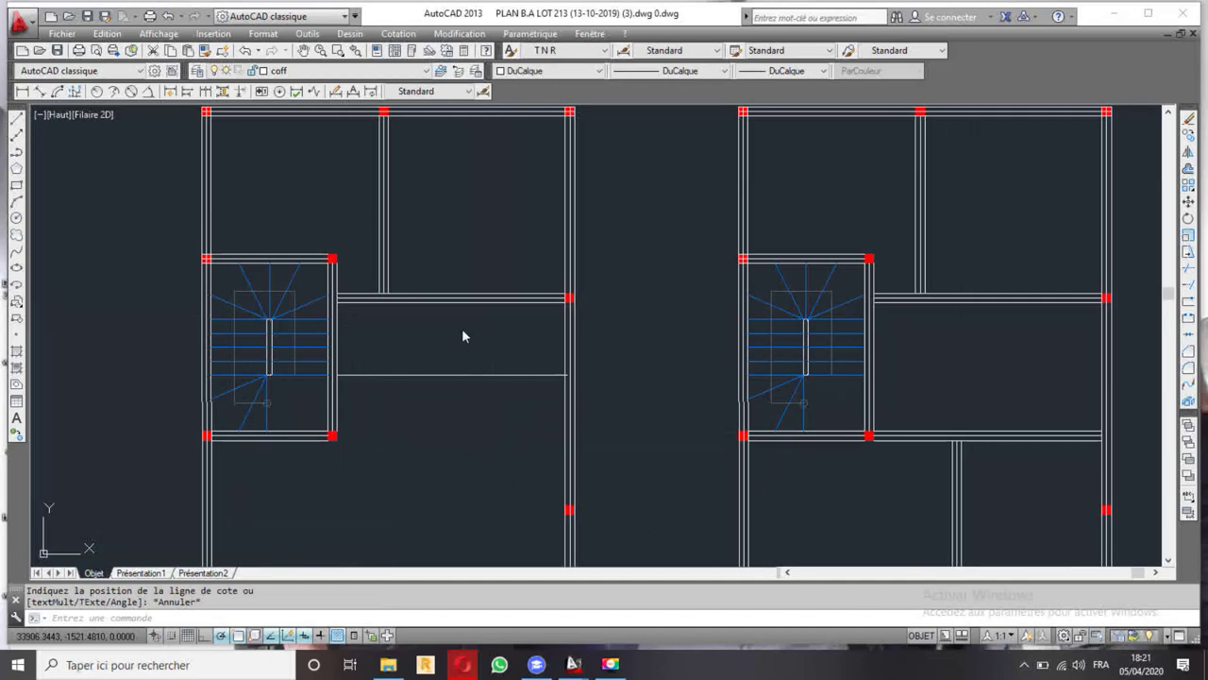
scroll(326, 253, up, 5)
click(583, 305)
click(660, 297)
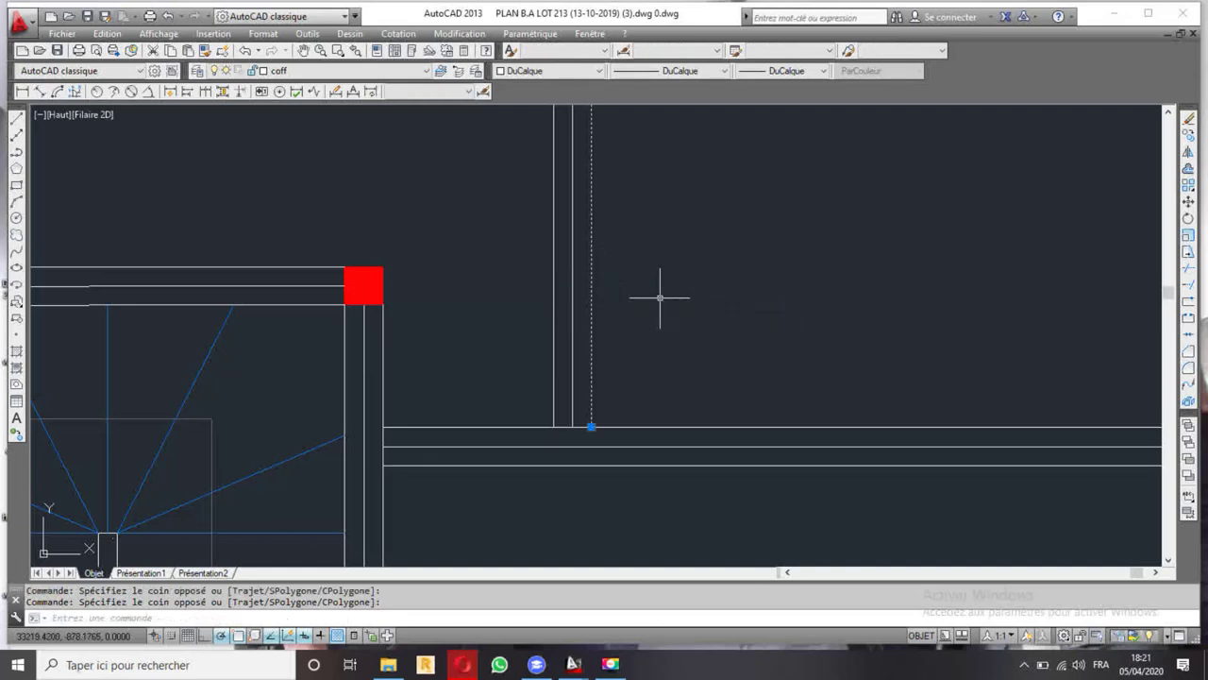
scroll(725, 289, down, 4)
middle_drag(728, 291, 626, 378)
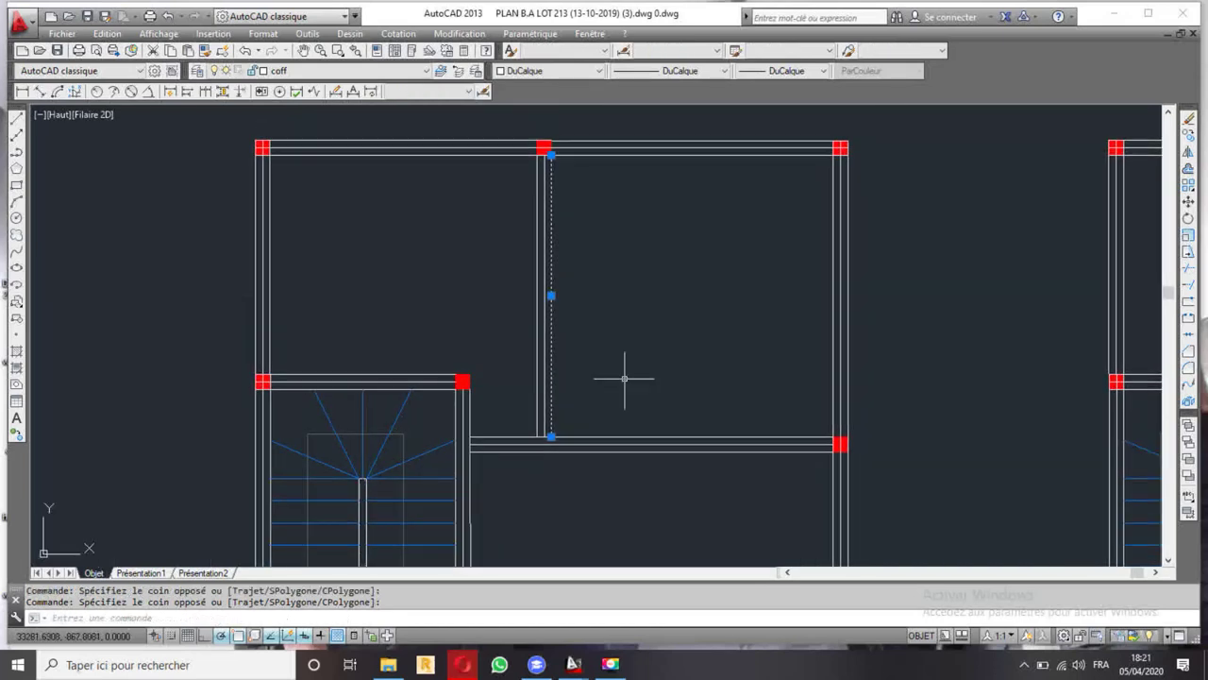
- Extend the wall lines above the stair to the central partition
click(1187, 286)
scroll(461, 394, up, 4)
click(432, 321)
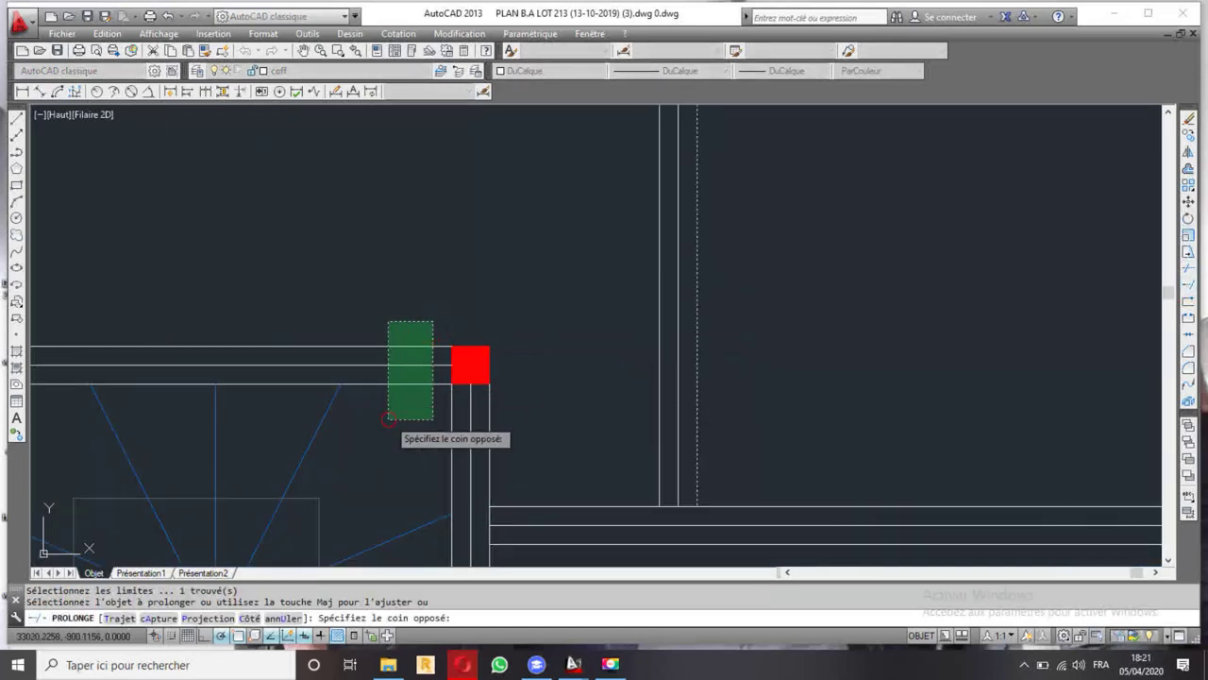
click(386, 418)
scroll(588, 322, down, 2)
scroll(596, 316, down, 2)
key(Escape)
- Trim the overlapping wall lines at the corner junction, then undo those trims
scroll(630, 344, up, 4)
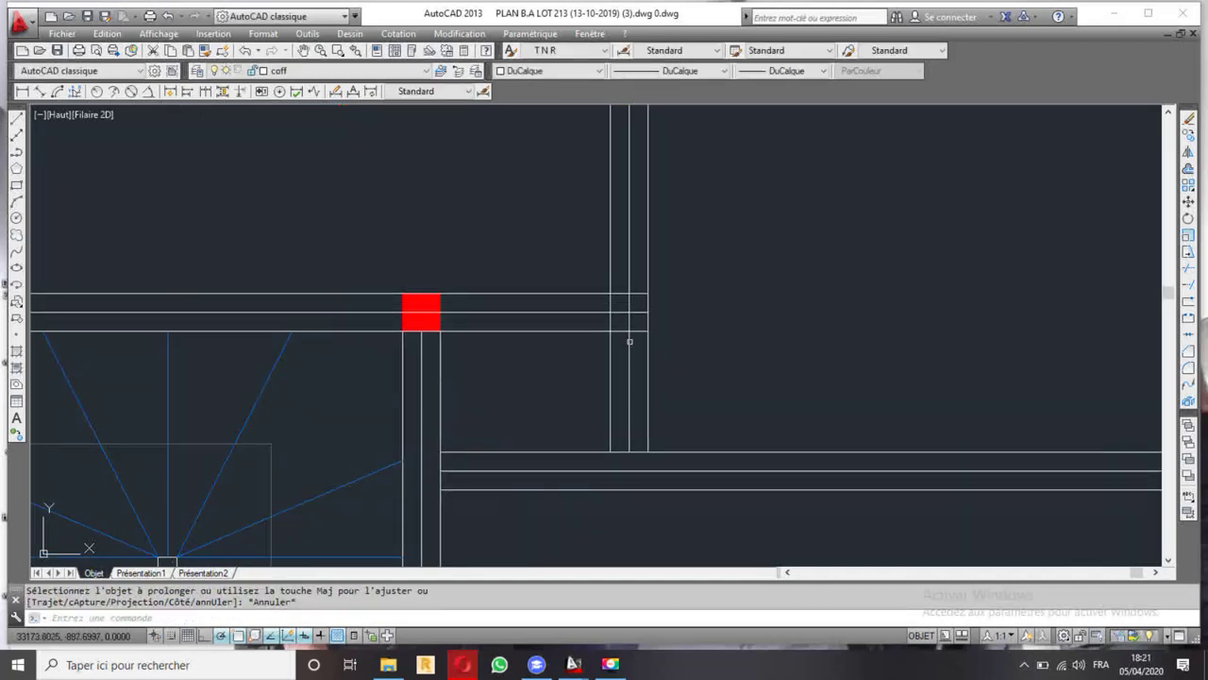
click(625, 332)
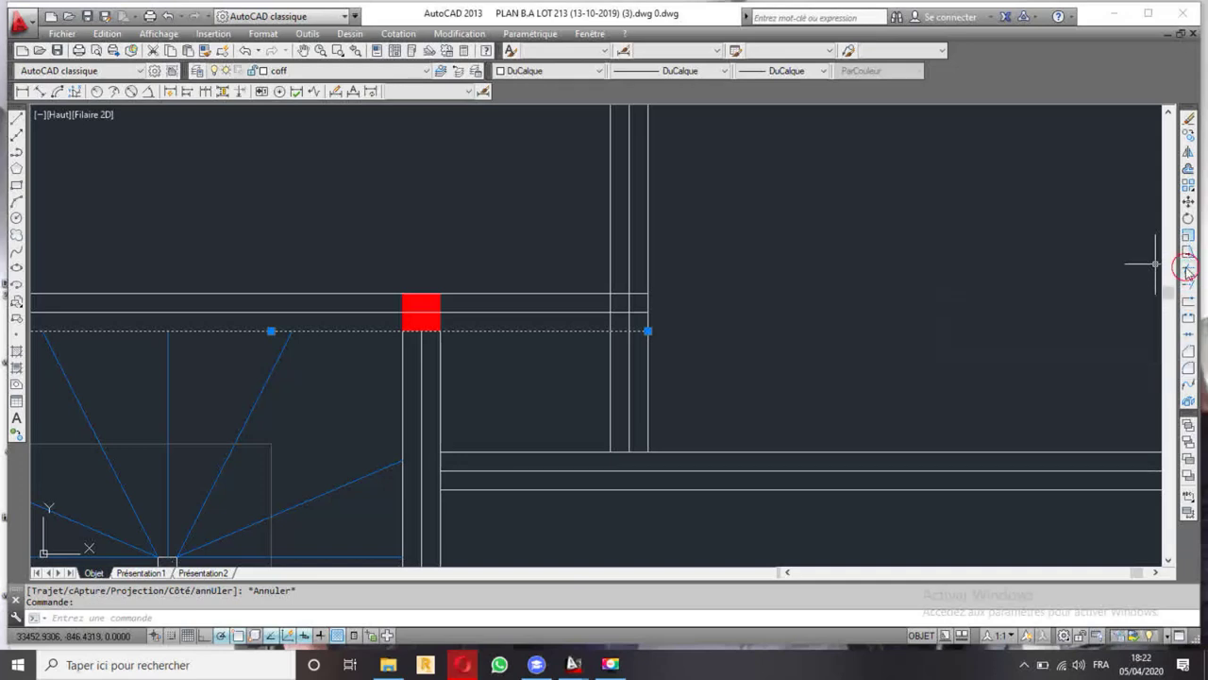
click(1188, 268)
drag(659, 354, 557, 375)
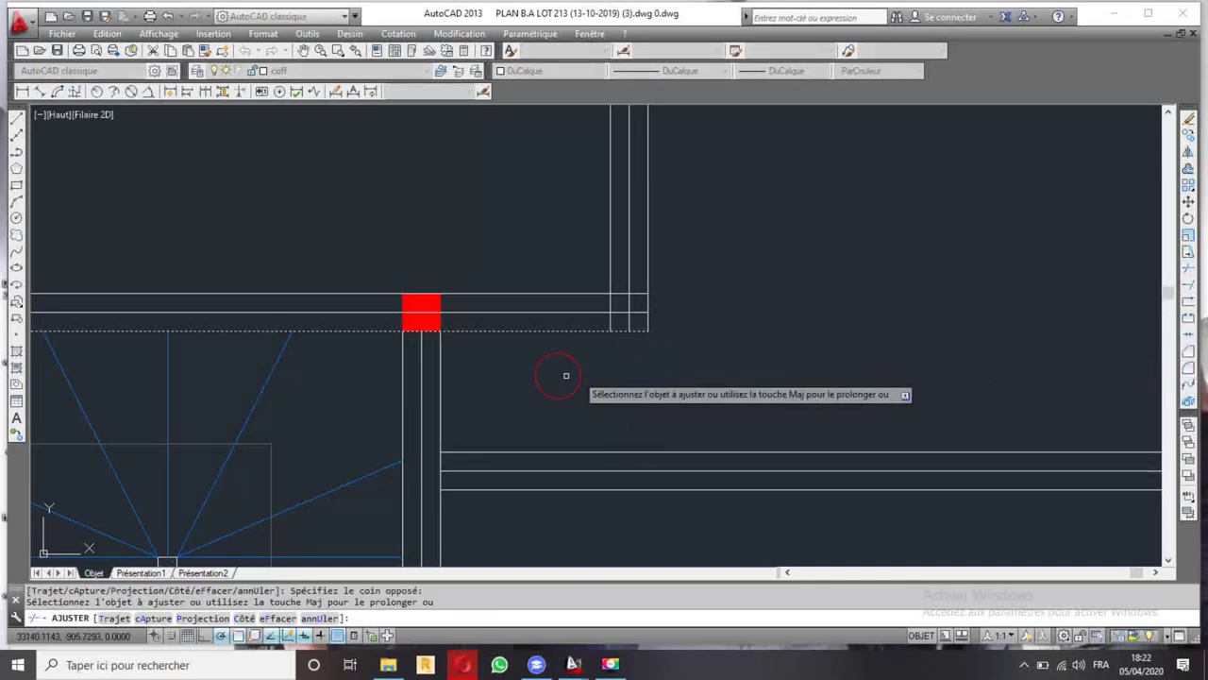
scroll(595, 363, down, 2)
scroll(623, 336, up, 4)
scroll(631, 316, up, 2)
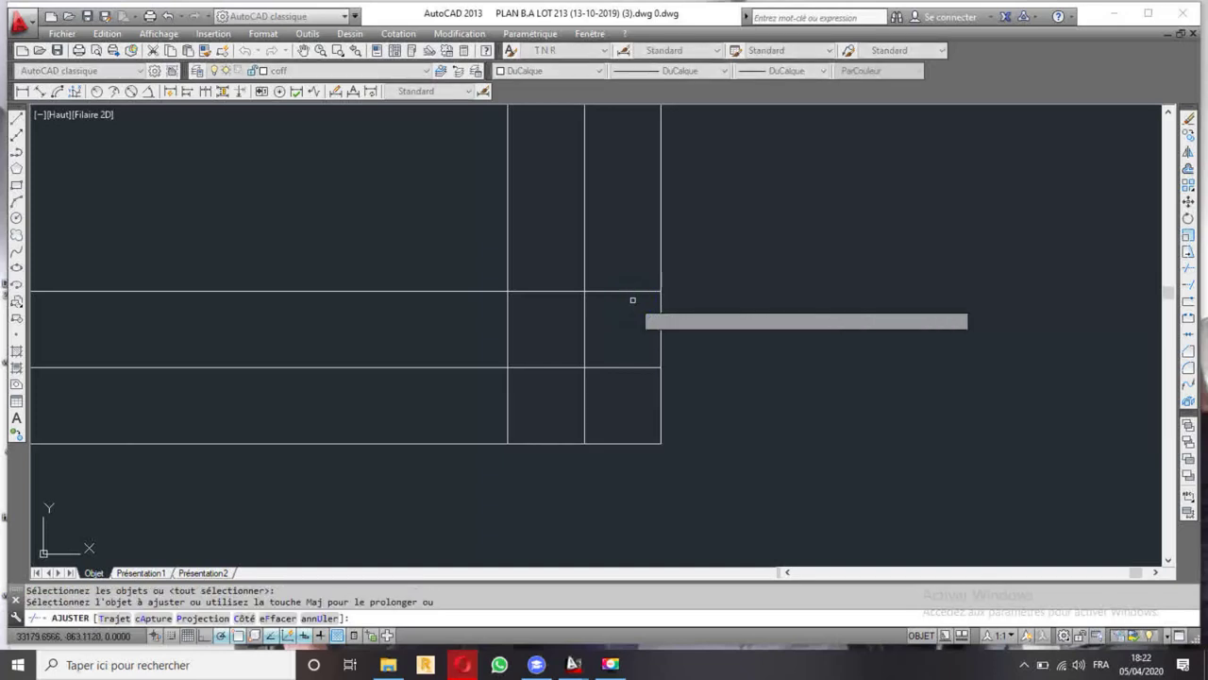
click(640, 291)
click(618, 366)
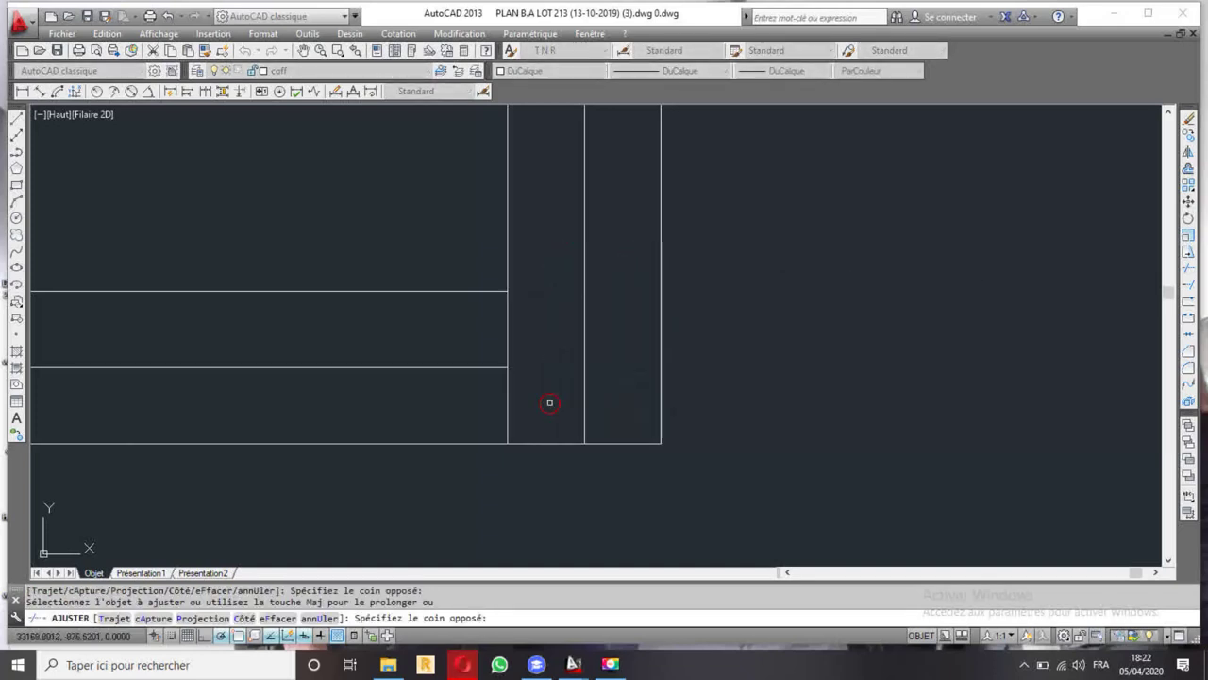
drag(569, 262, 550, 404)
scroll(612, 362, down, 3)
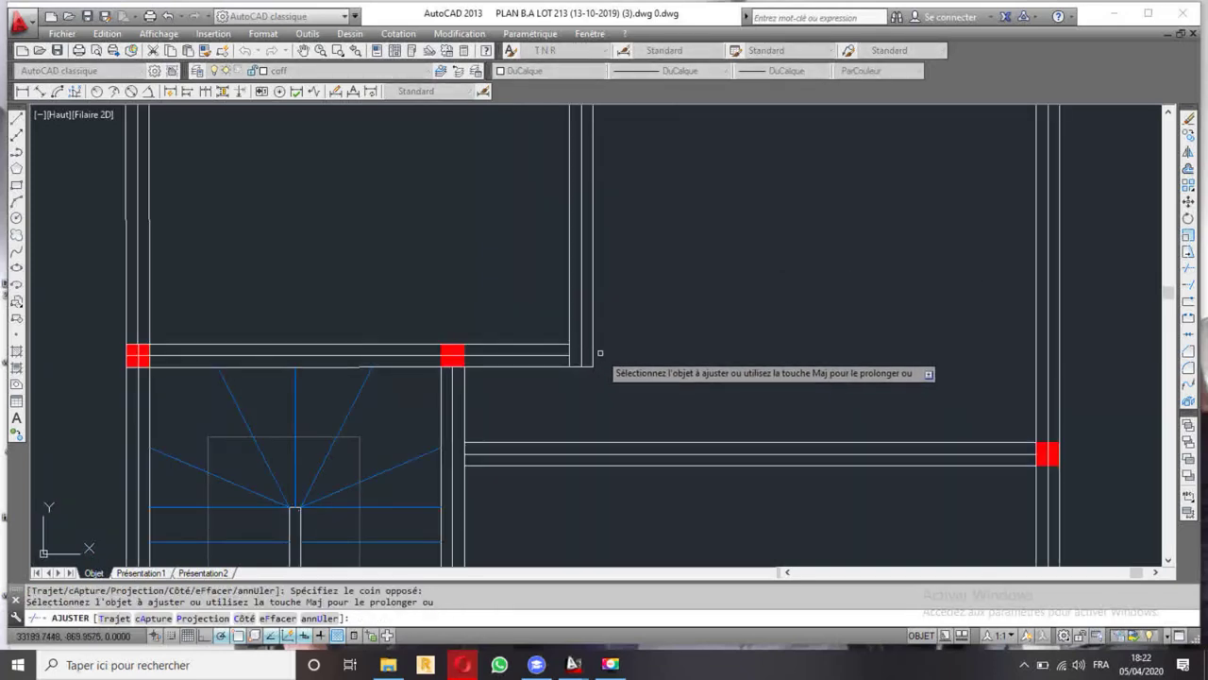
key(ctrl+z)
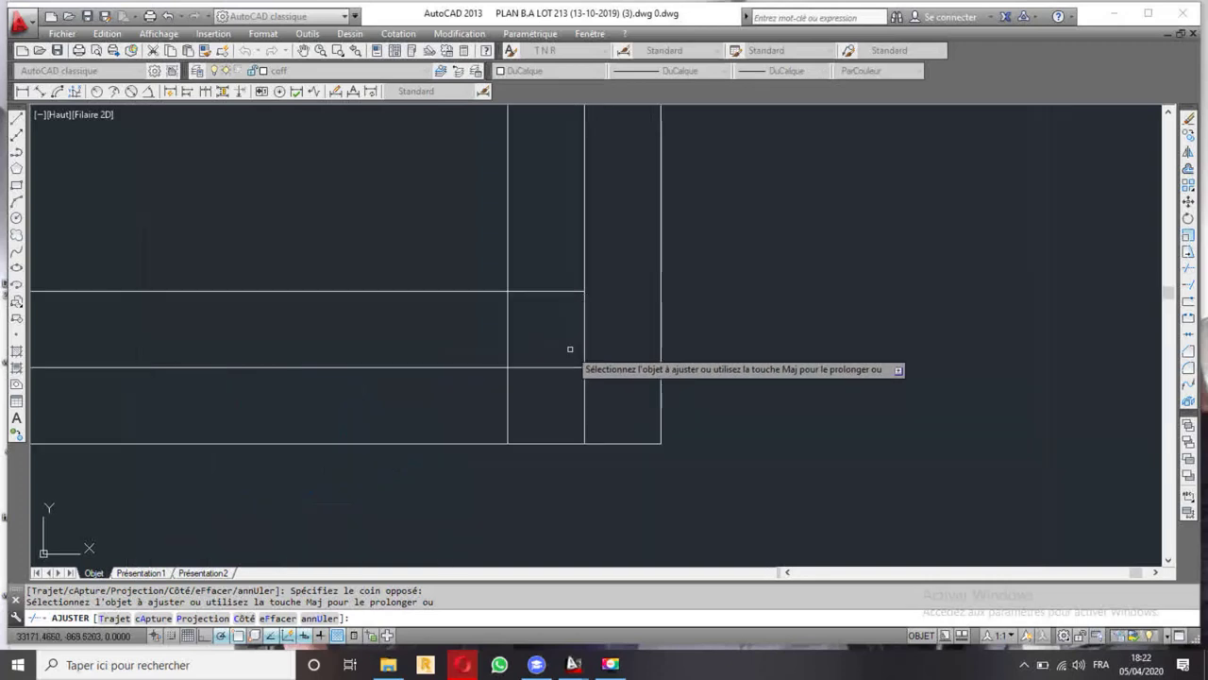
- Trim the partition lines at the junction into a clean corner
scroll(598, 362, down, 3)
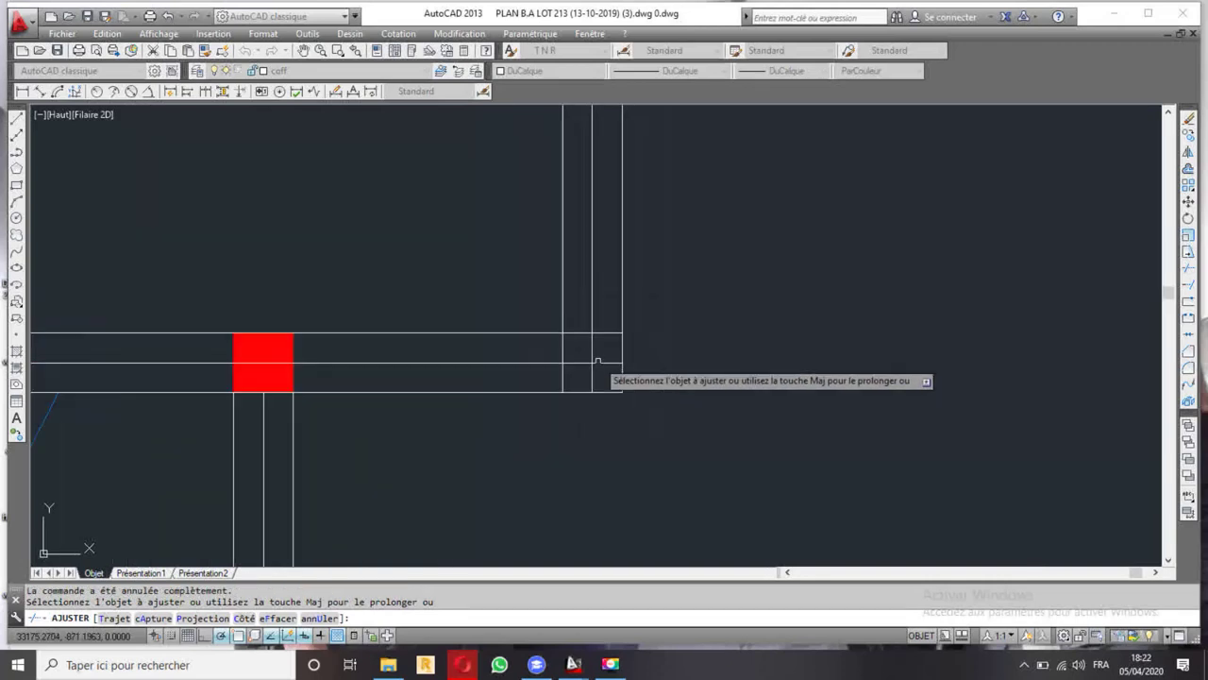
click(593, 375)
click(604, 346)
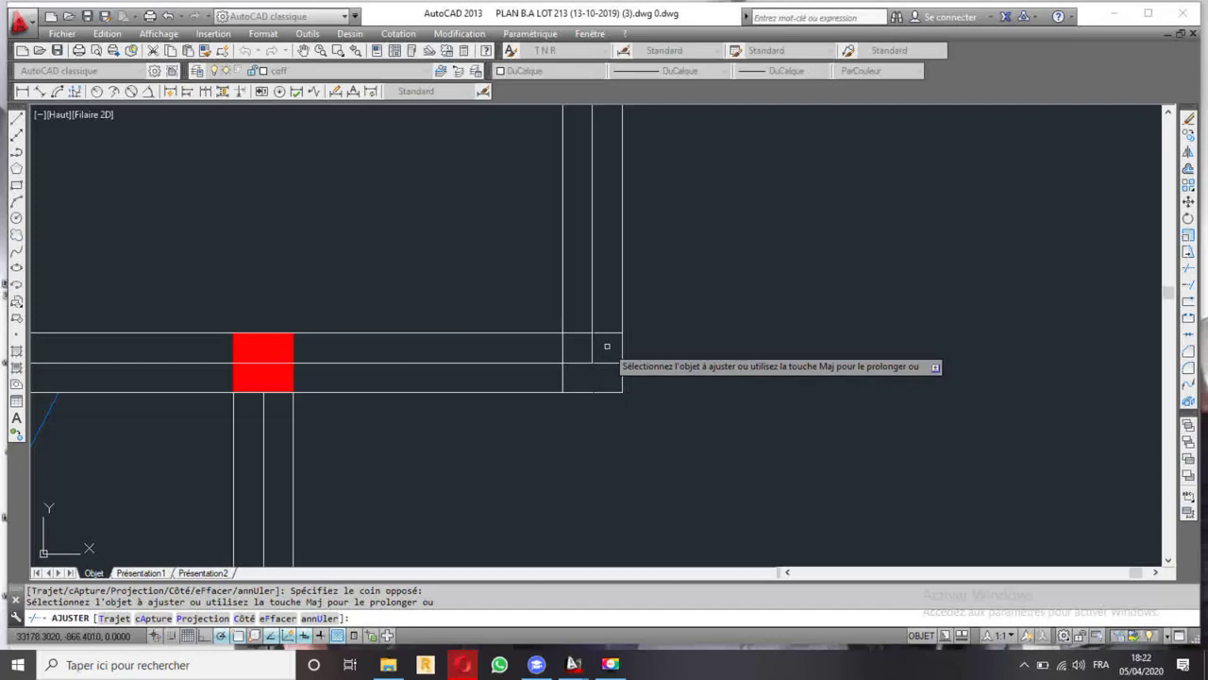
click(565, 377)
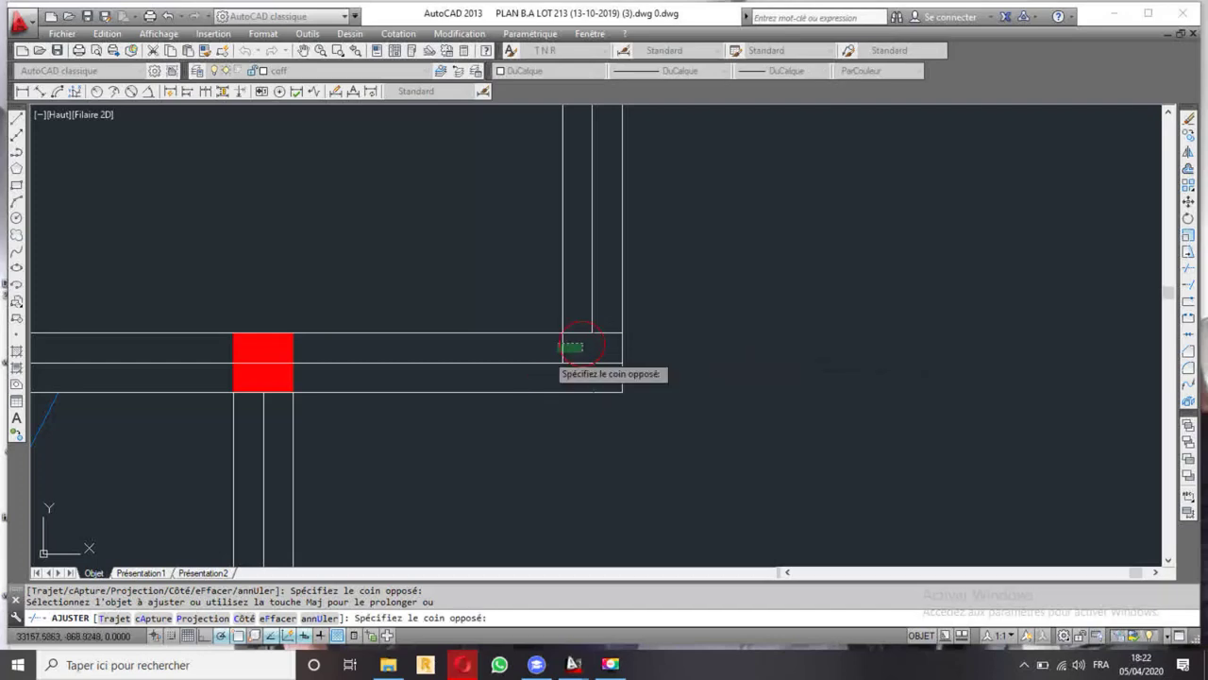
scroll(587, 365, down, 3)
key(Escape)
- Select the wall lines to the right of the staircase
scroll(583, 349, up, 4)
scroll(582, 349, down, 3)
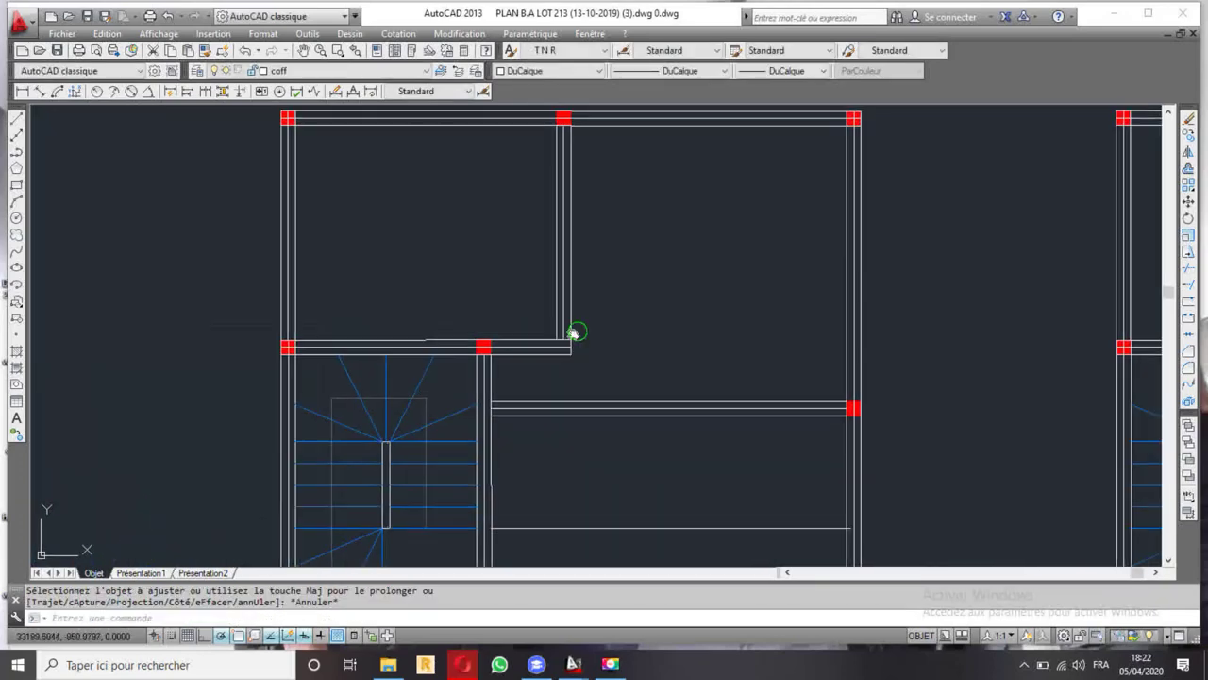
middle_drag(575, 334, 537, 329)
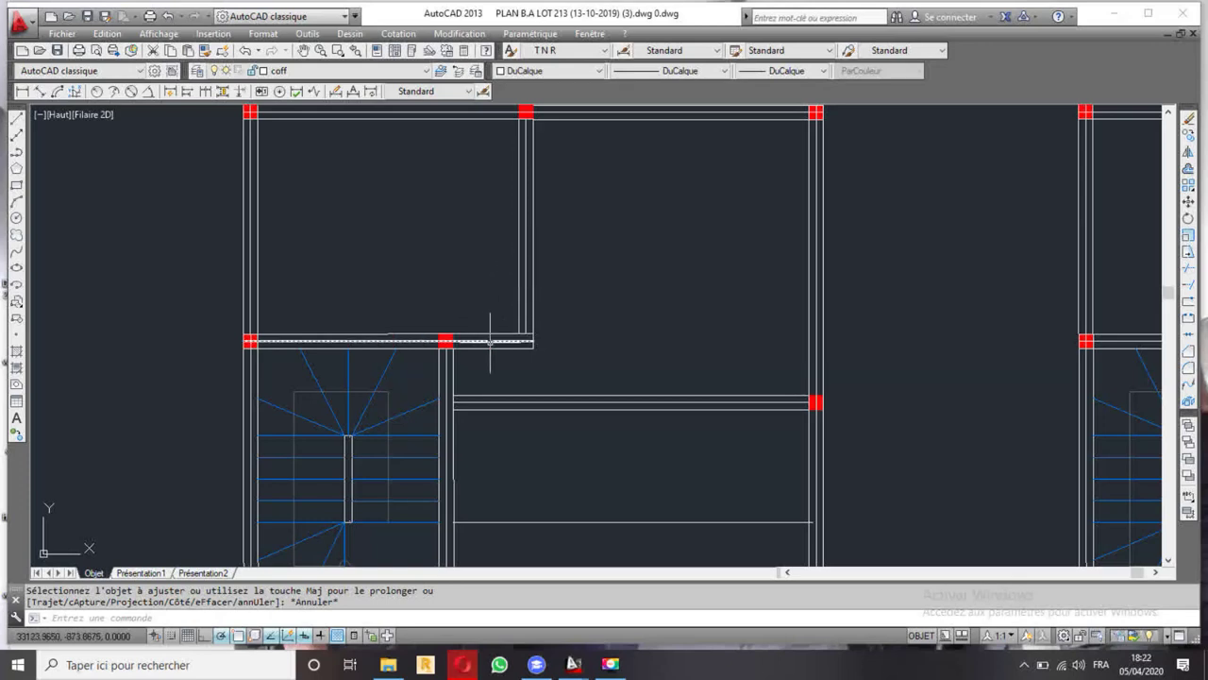
scroll(585, 410, down, 2)
middle_drag(585, 409, 550, 280)
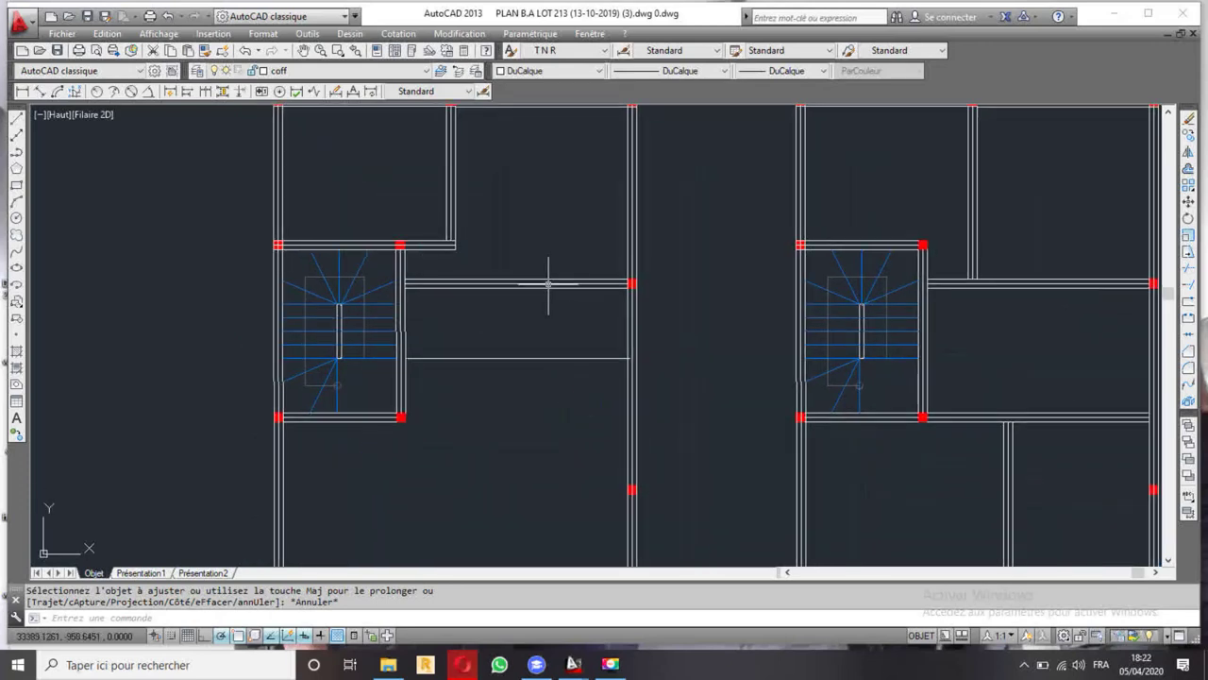
scroll(577, 270, up, 2)
click(577, 271)
click(540, 322)
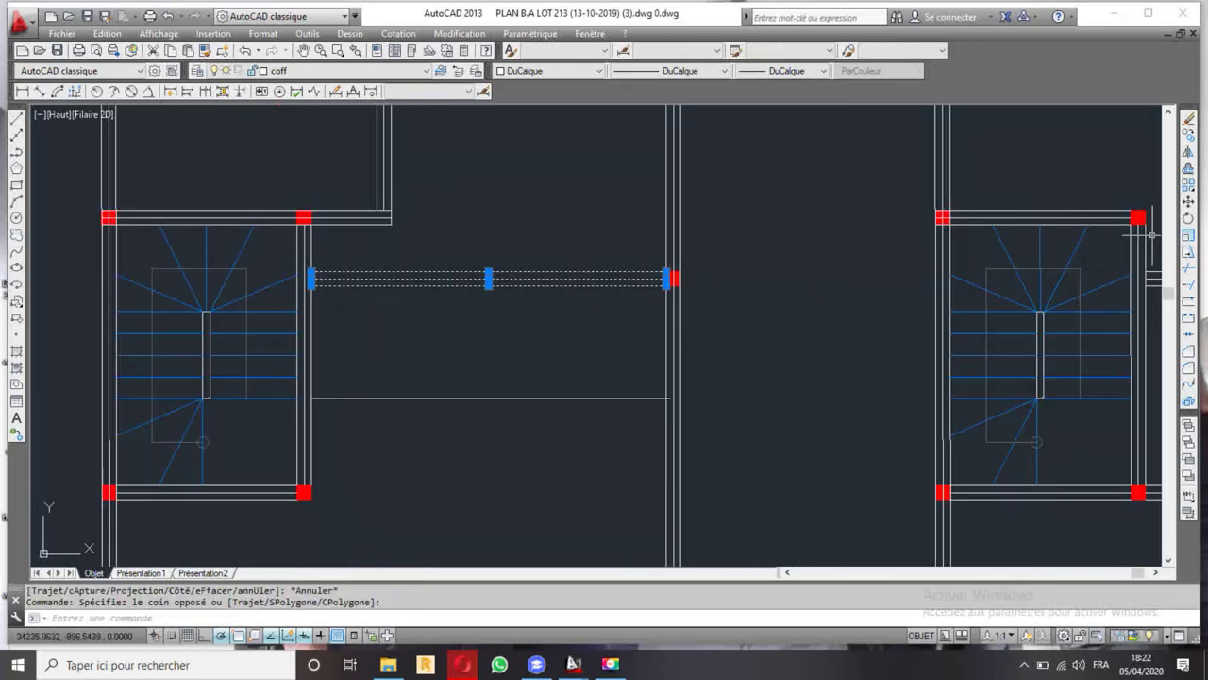
- Erase the wall right of the staircase and offset the lower line by 10 to form the new wall
key(Delete)
click(578, 406)
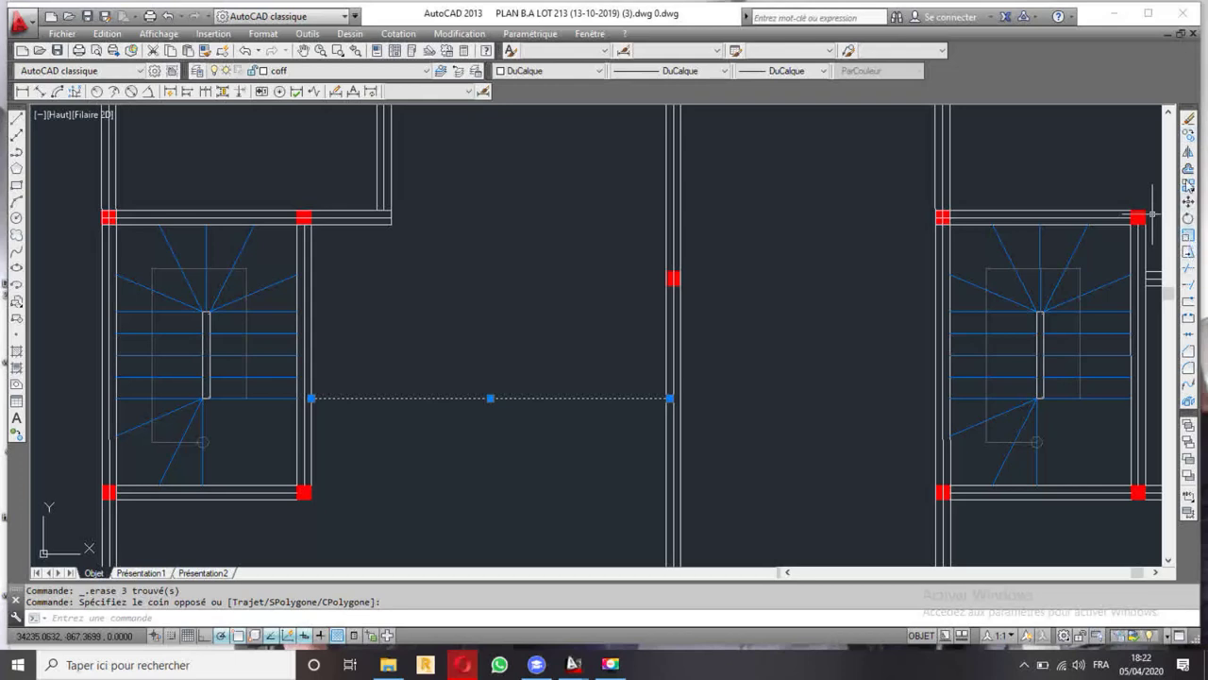
click(1188, 168)
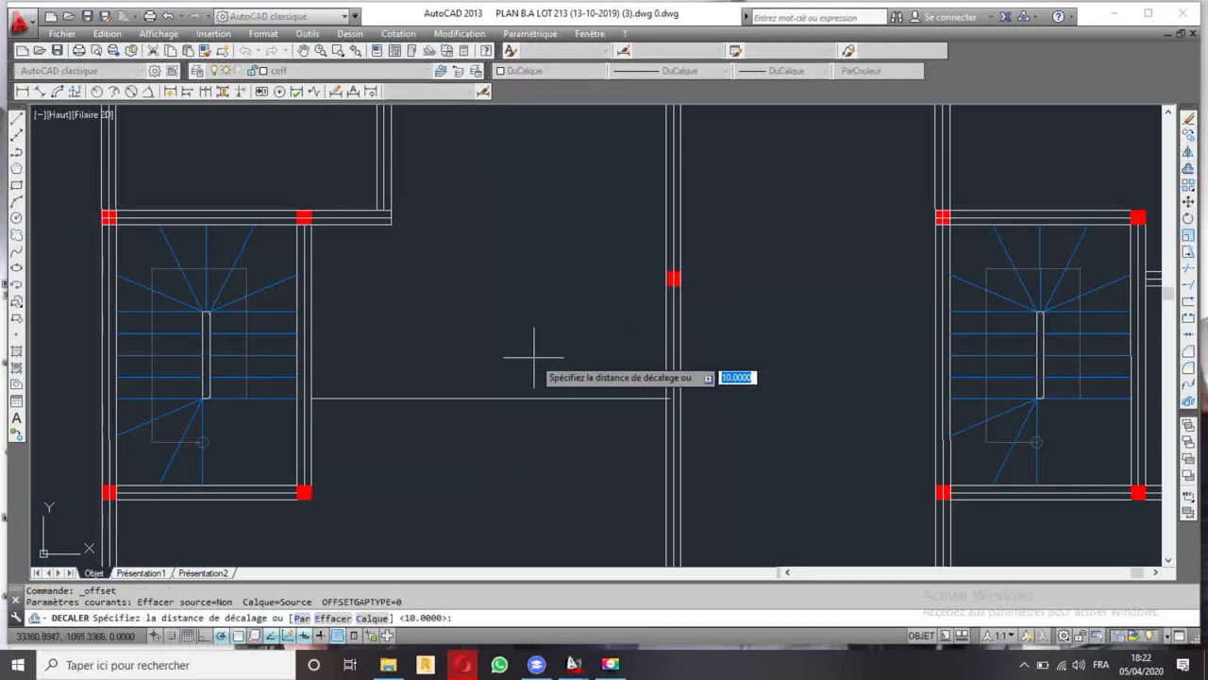
key(Return)
click(532, 398)
click(539, 382)
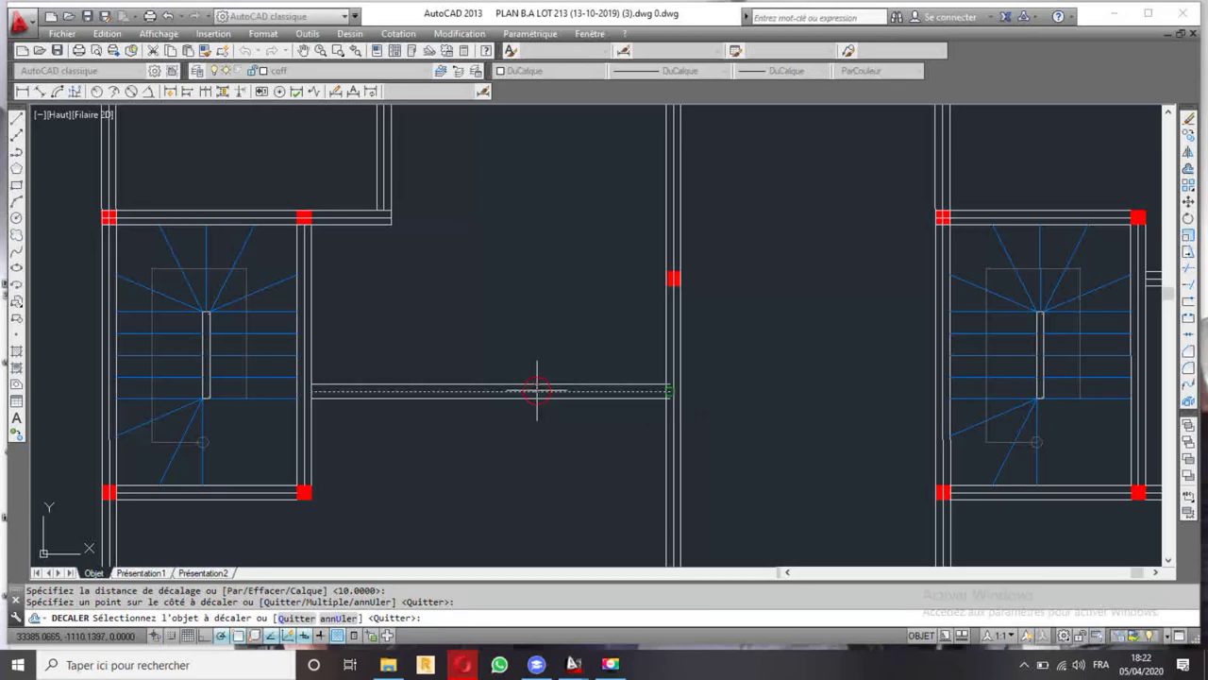
key(Escape)
- Trim the new wall's ends so it meets the outer wall
click(1189, 267)
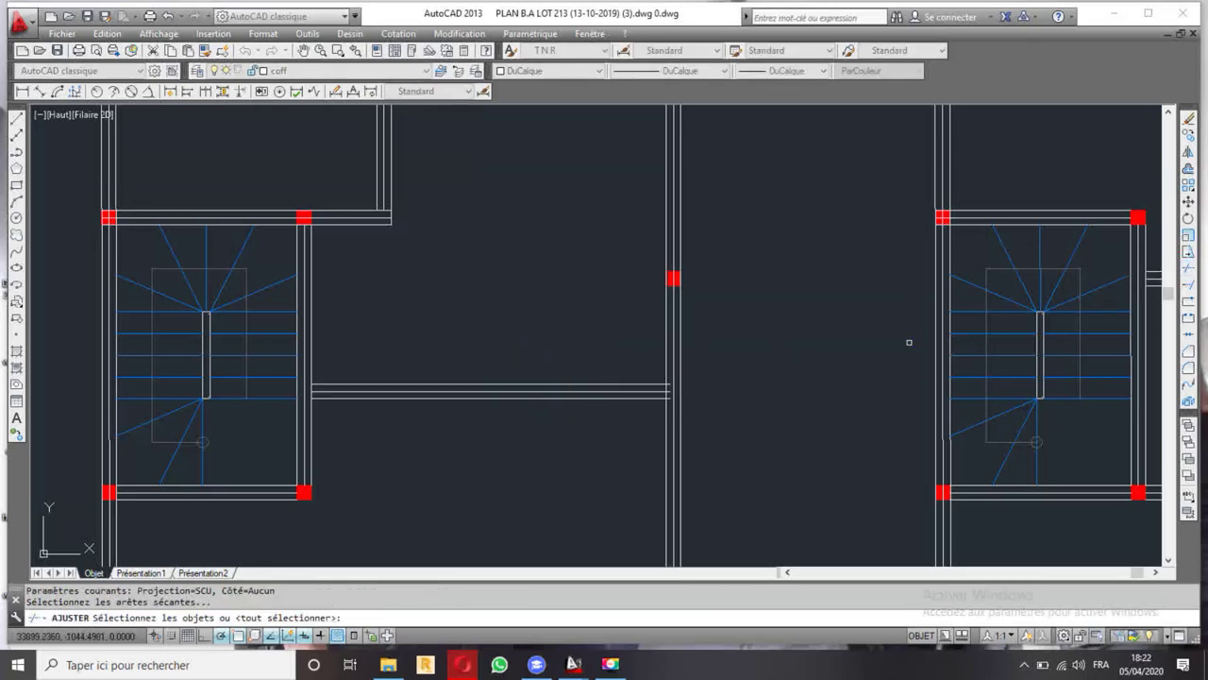
scroll(672, 390, up, 10)
click(661, 275)
click(631, 500)
scroll(632, 499, down, 3)
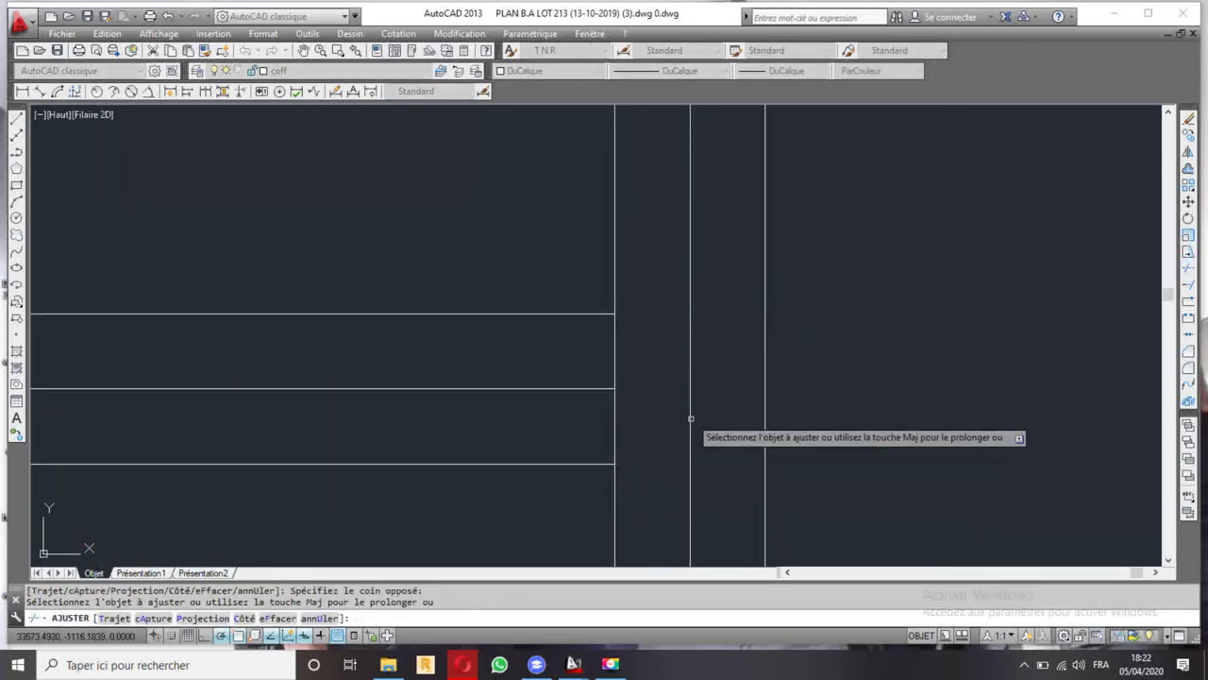
scroll(632, 499, down, 3)
key(Escape)
scroll(375, 345, down, 2)
middle_drag(375, 345, 472, 329)
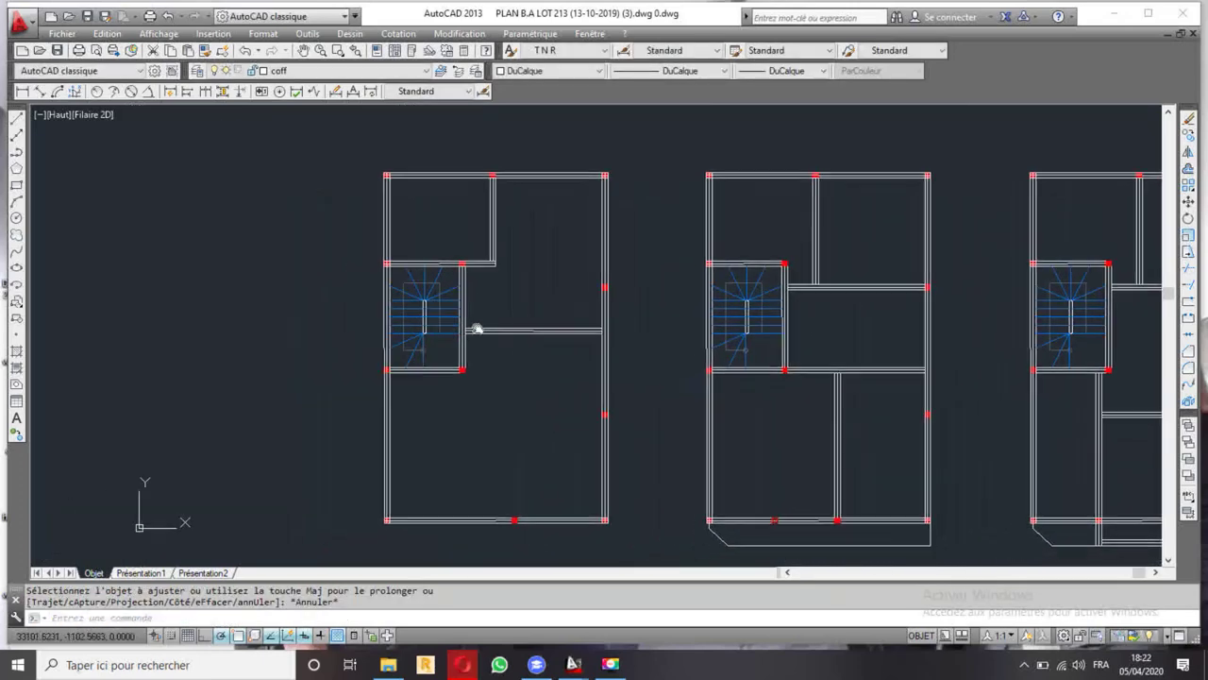
- Copy the red column at the stair corner to the matching corner of the formwork plan
scroll(494, 431, up, 5)
scroll(497, 421, down, 5)
scroll(553, 340, up, 2)
scroll(523, 340, up, 2)
scroll(519, 331, down, 8)
scroll(567, 283, up, 2)
scroll(579, 248, down, 2)
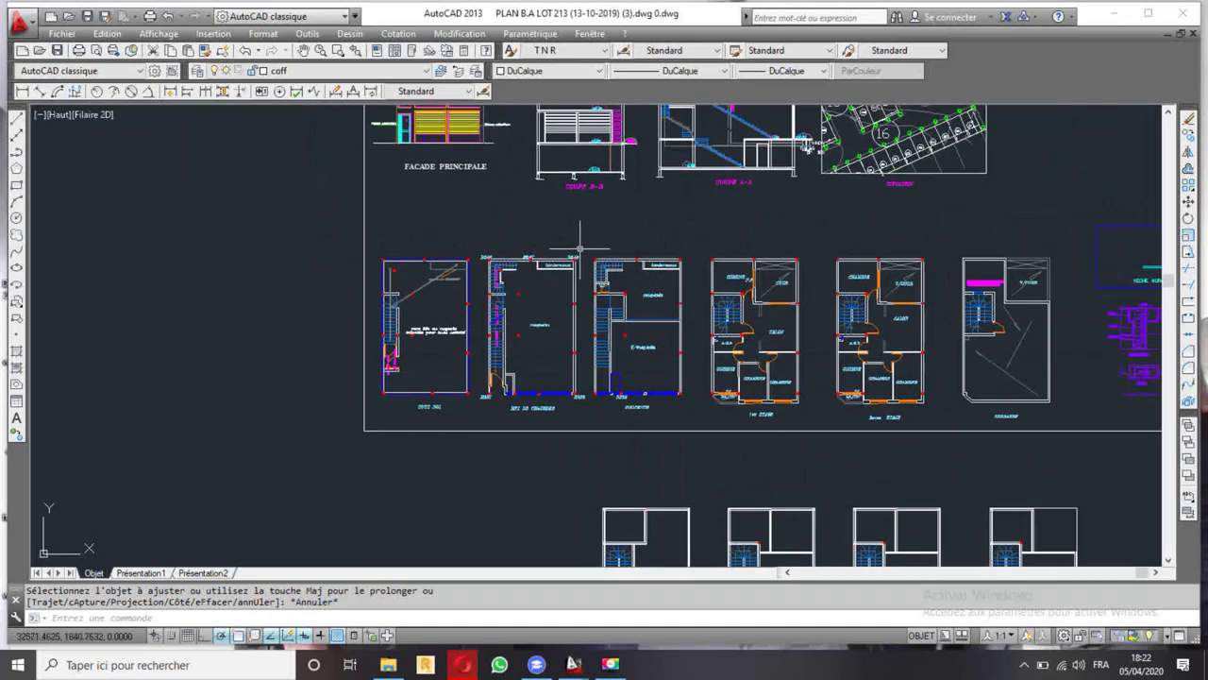
scroll(402, 268, up, 3)
scroll(402, 268, up, 2)
scroll(402, 268, up, 2)
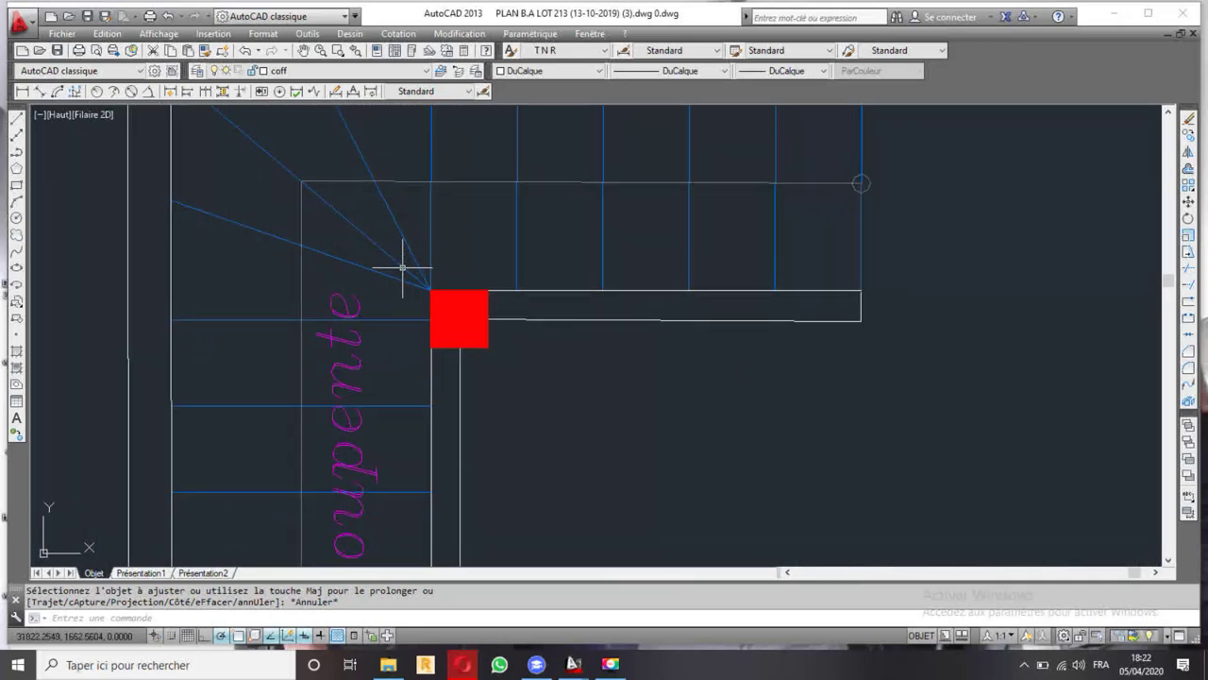
click(396, 269)
click(524, 351)
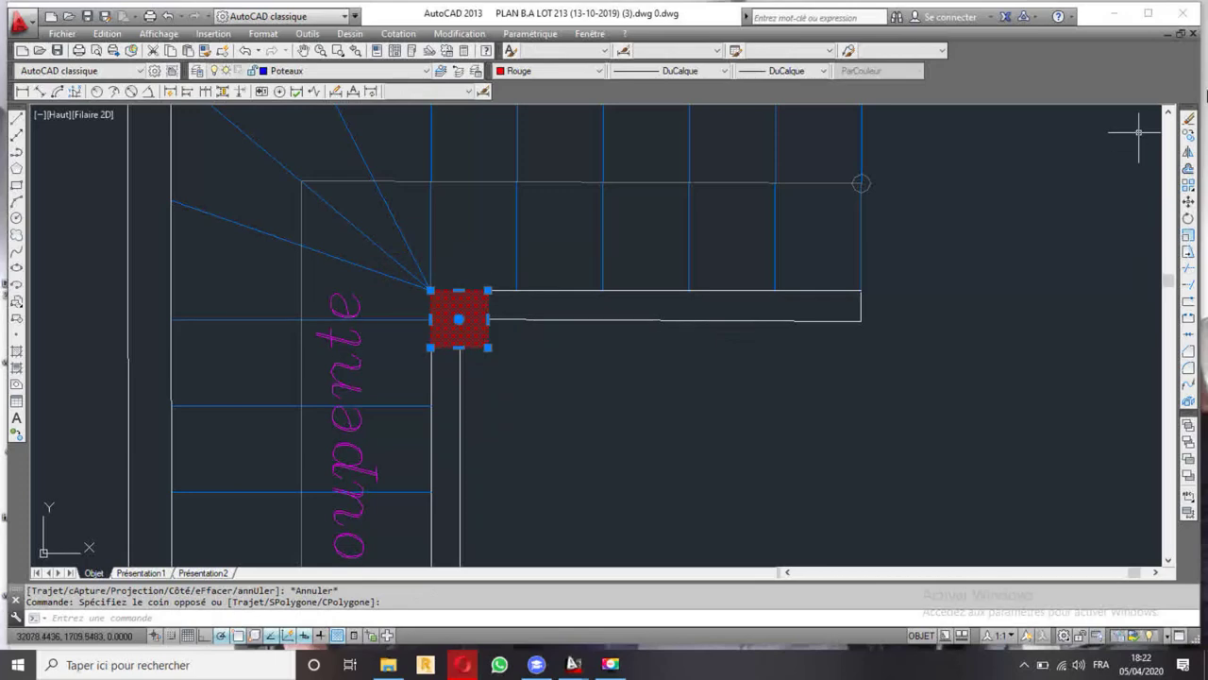
click(1191, 137)
scroll(831, 264, down, 3)
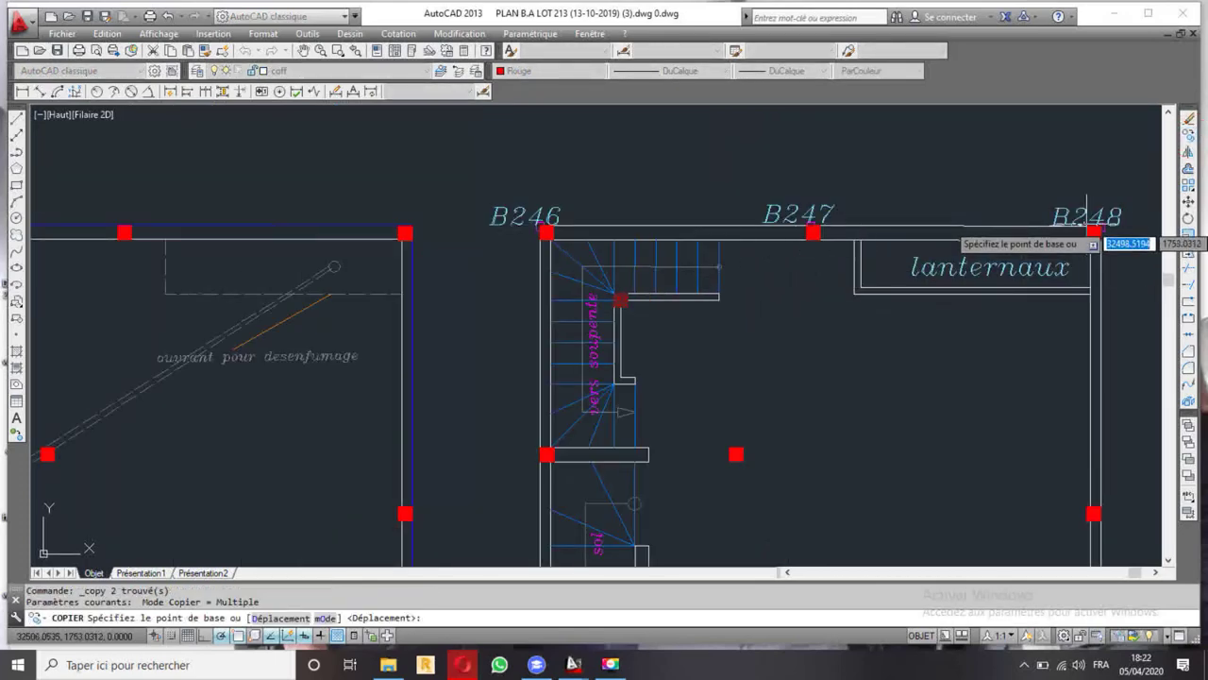
scroll(1086, 246, up, 5)
click(1109, 261)
scroll(877, 202, down, 5)
scroll(608, 295, down, 5)
scroll(717, 321, up, 3)
scroll(784, 283, up, 3)
scroll(576, 245, up, 3)
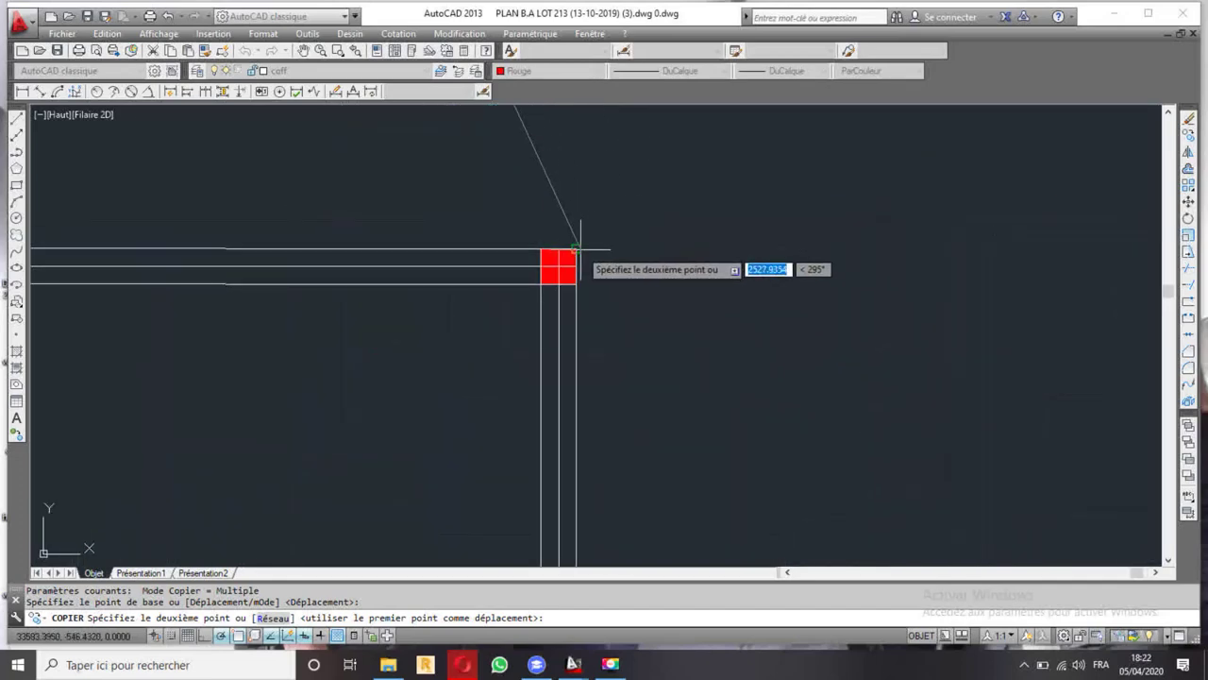
click(587, 247)
scroll(591, 246, down, 5)
key(Escape)
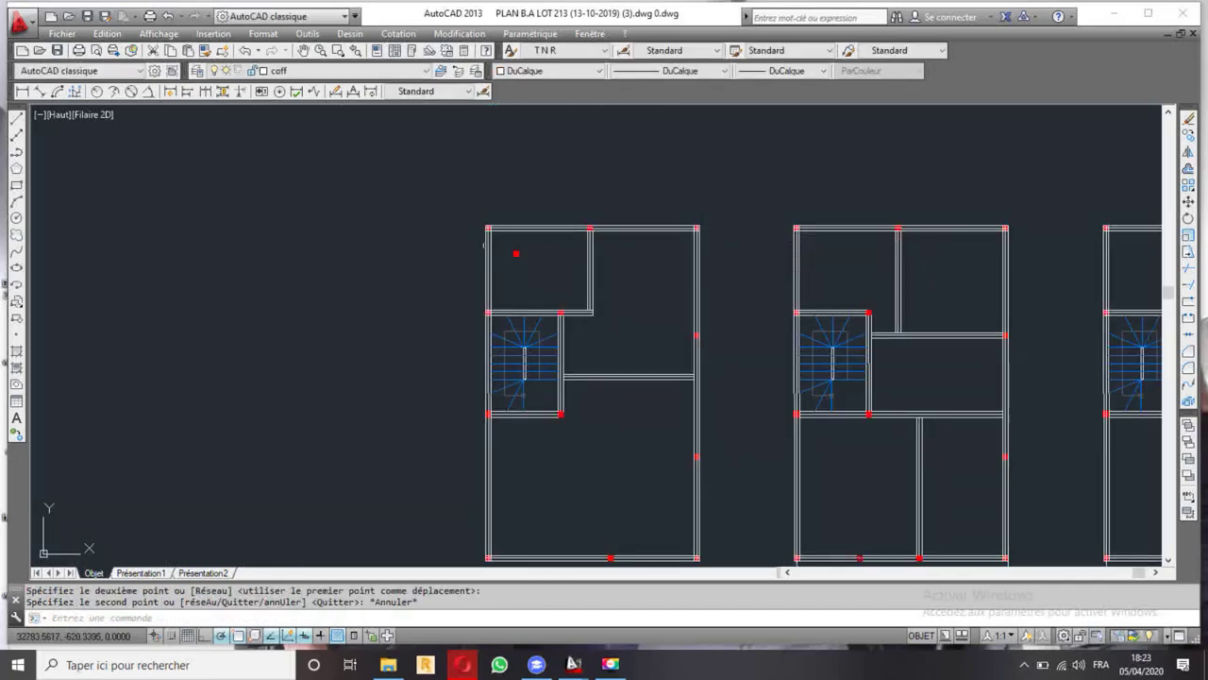
- Copy the L-staircase's upper and left flight lines into the formwork plan's stair room
scroll(484, 275, down, 3)
scroll(580, 324, down, 3)
scroll(580, 324, down, 3)
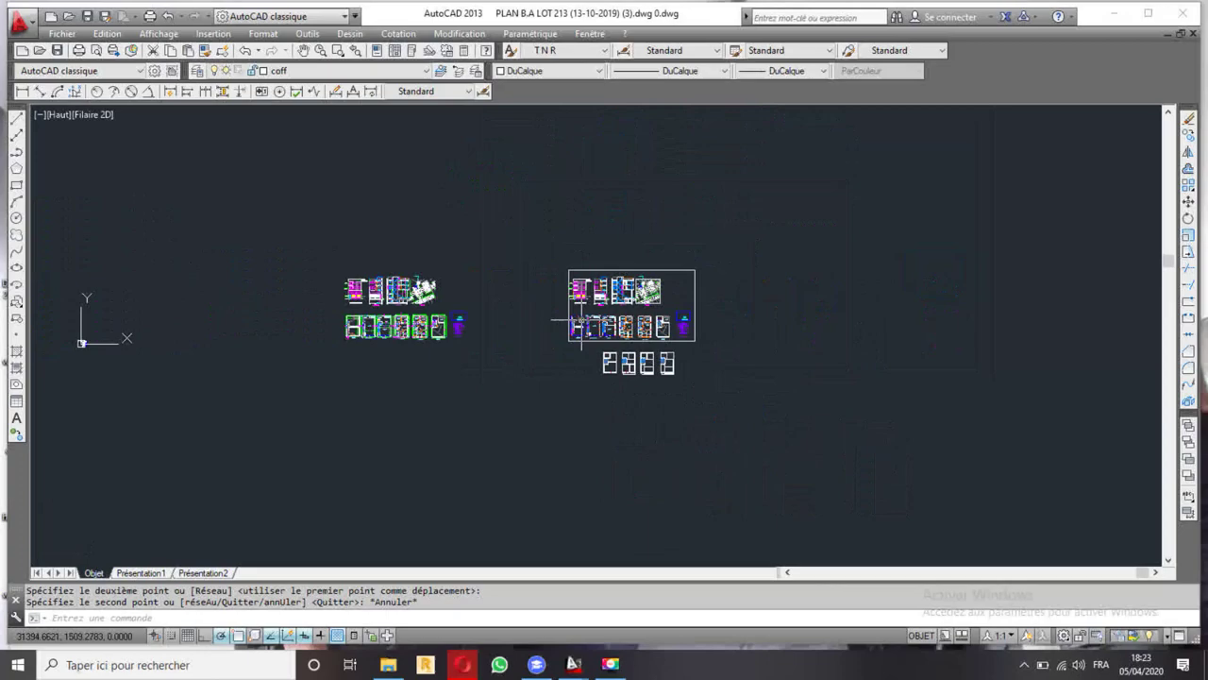
scroll(335, 320, up, 3)
scroll(443, 300, up, 2)
scroll(510, 297, up, 3)
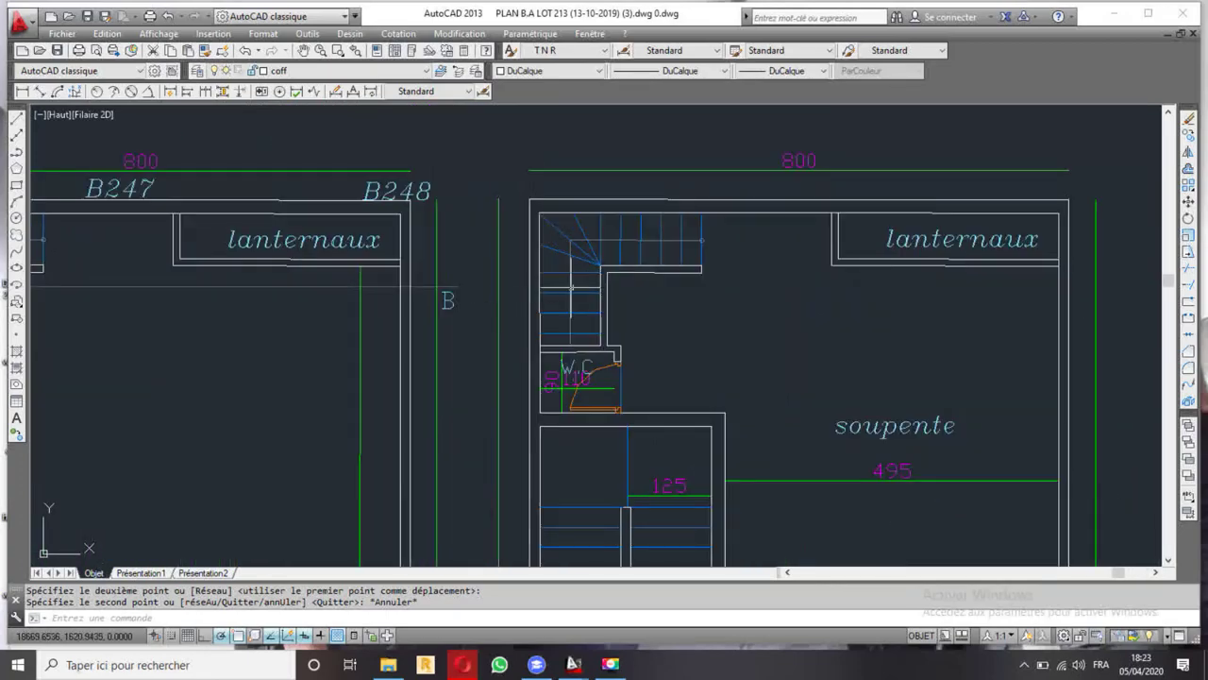
scroll(605, 293, down, 1)
scroll(642, 288, up, 2)
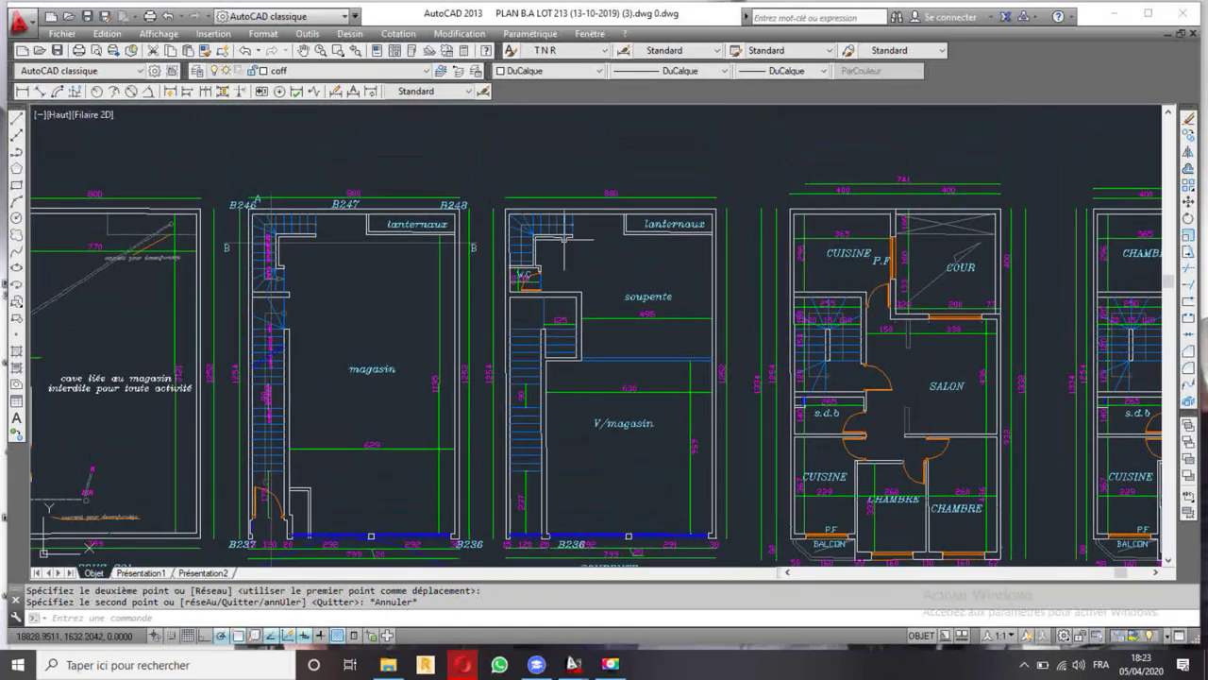
scroll(545, 222, up, 3)
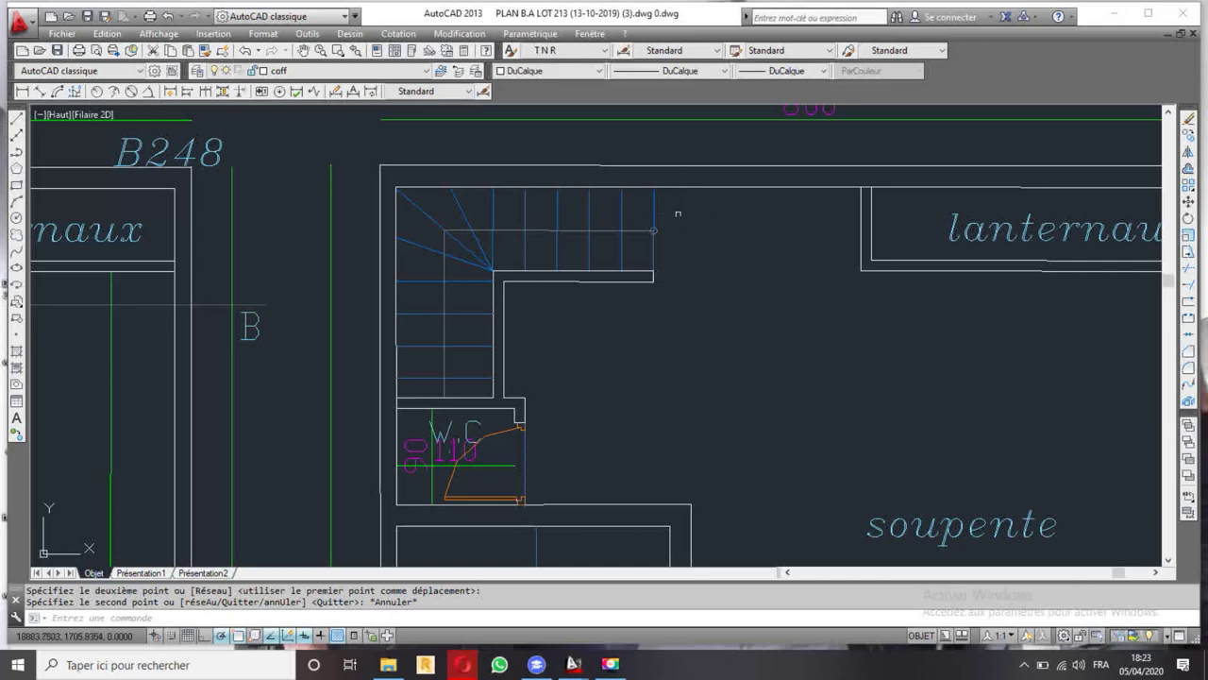
click(673, 213)
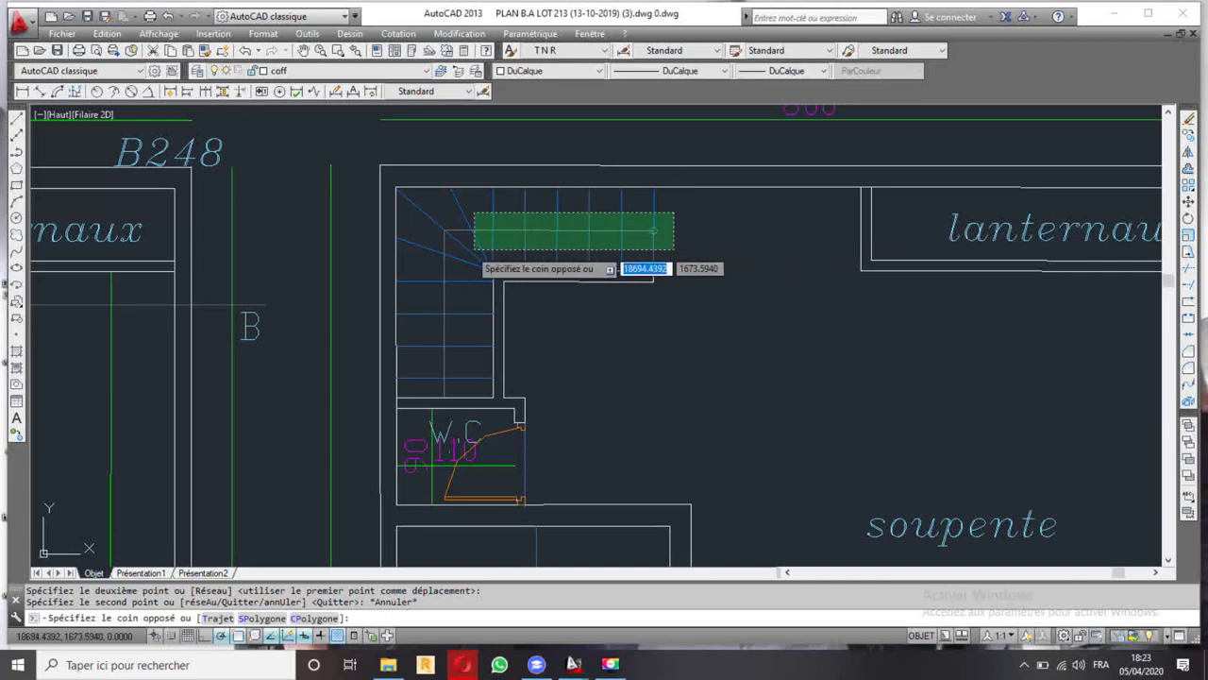
click(438, 254)
click(417, 387)
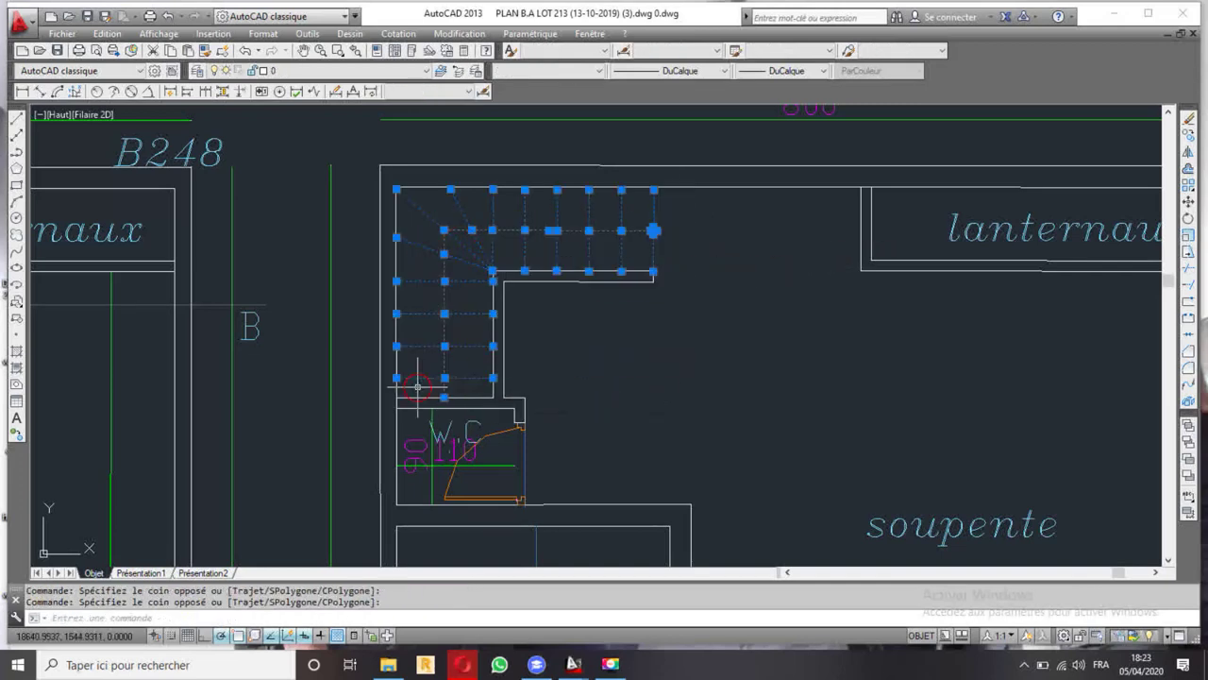
click(1189, 136)
scroll(585, 339, down, 2)
middle_drag(674, 350, 499, 314)
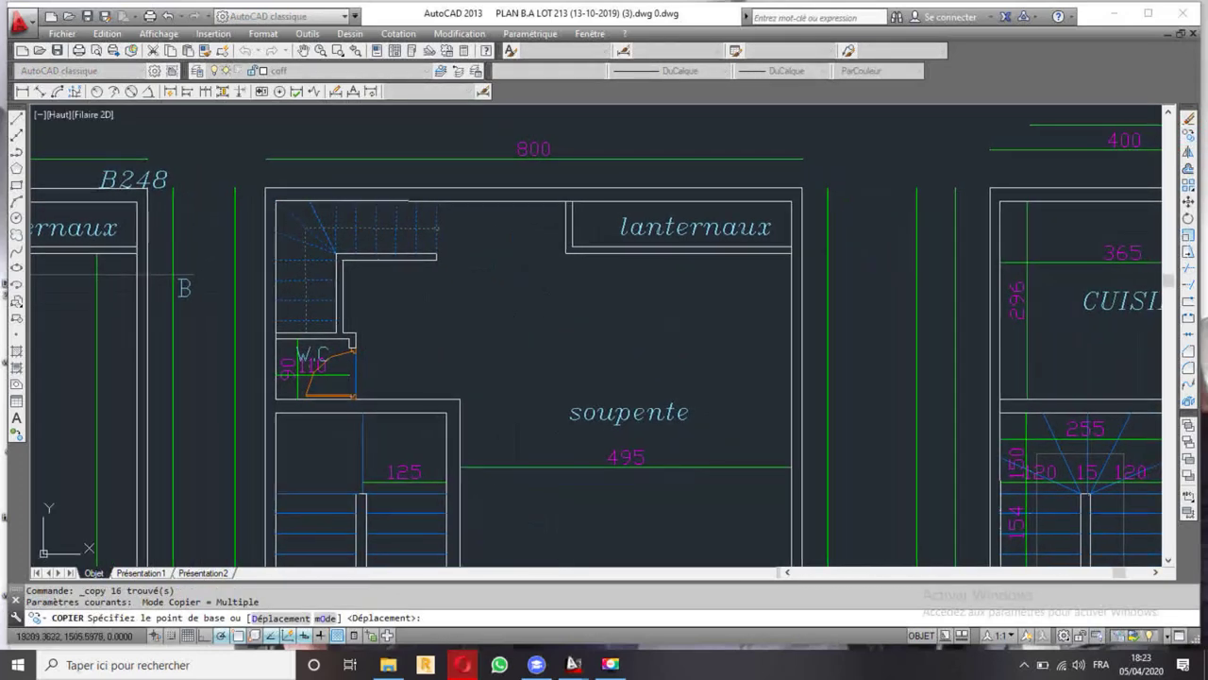
click(774, 185)
scroll(430, 184, down, 8)
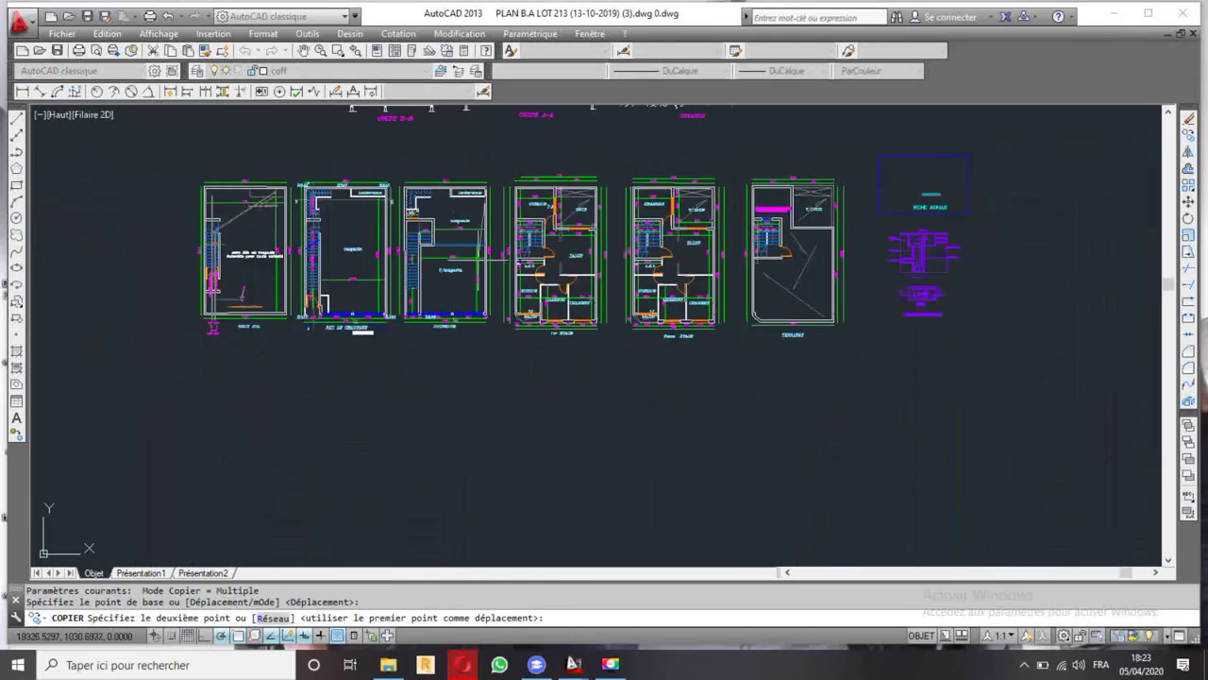
scroll(575, 352, down, 4)
middle_drag(950, 340, 860, 386)
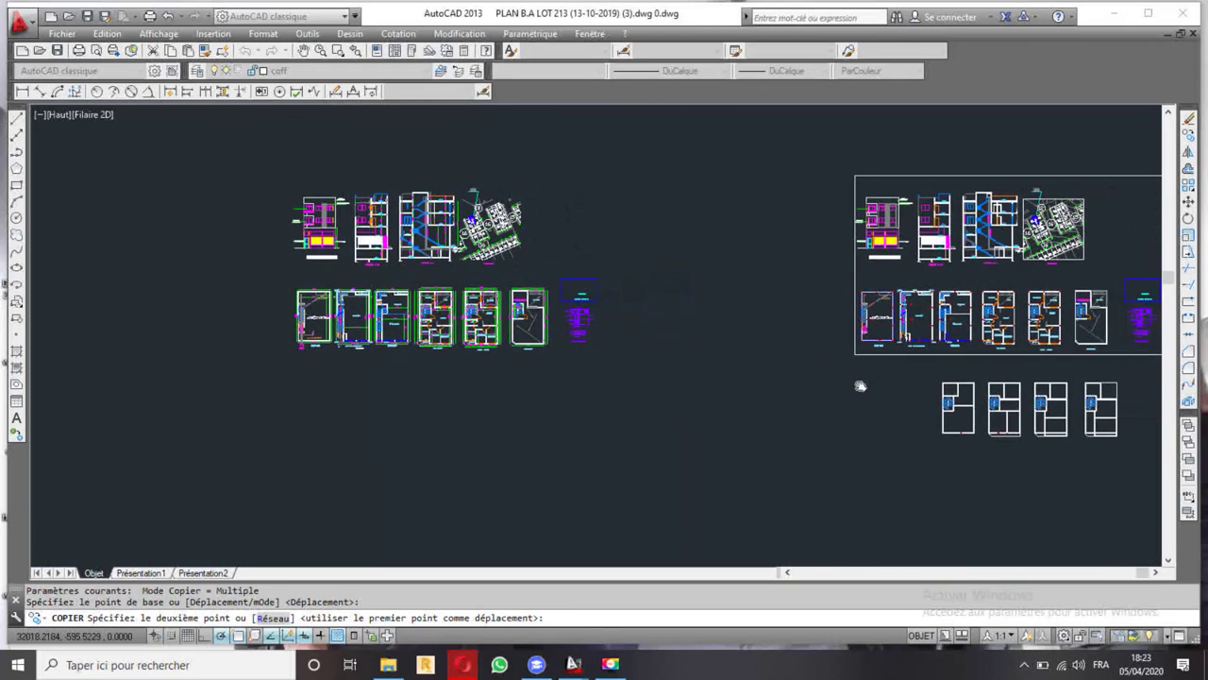
scroll(796, 342, up, 4)
scroll(661, 335, up, 4)
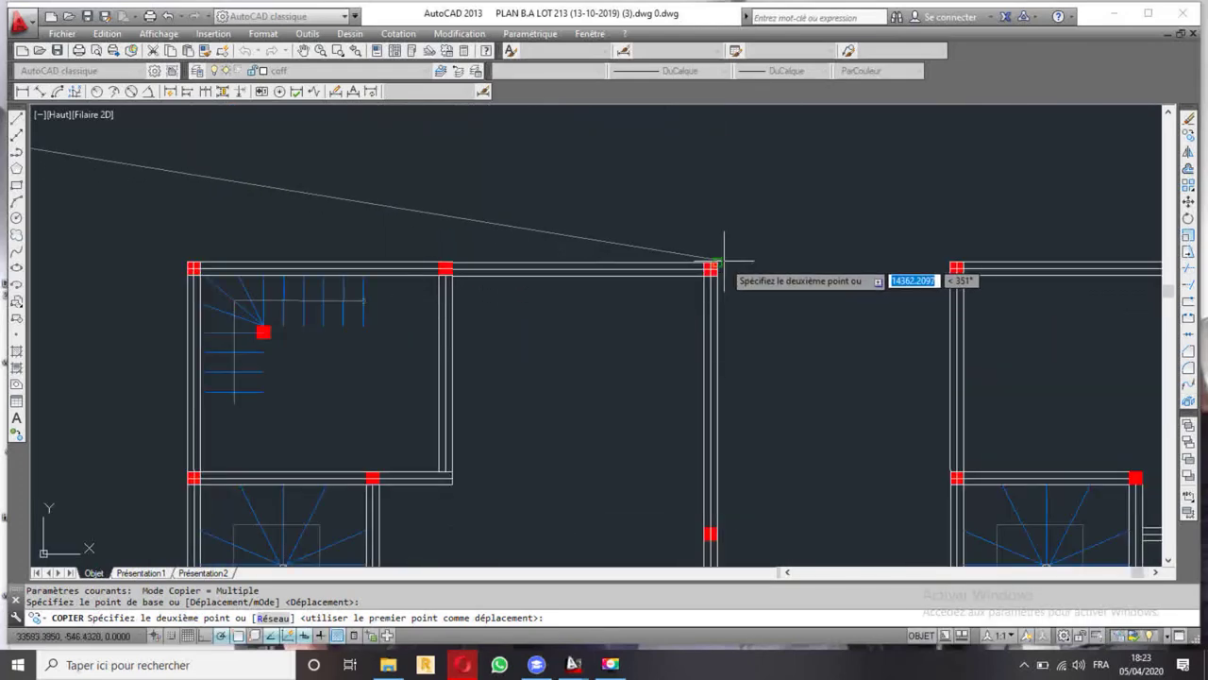
click(722, 259)
- Draw a horizontal line from the stair column's corner to the right wall
key(Escape)
middle_drag(386, 375, 467, 275)
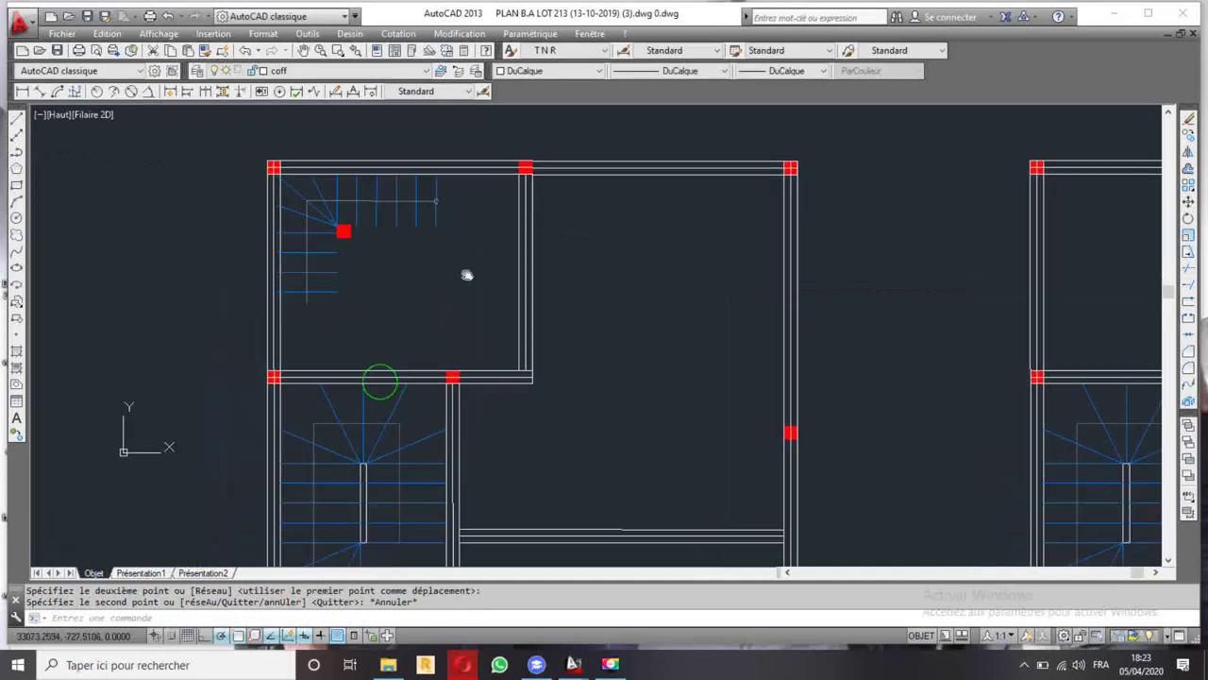
scroll(343, 197, up, 4)
scroll(342, 197, down, 4)
middle_drag(343, 198, 359, 255)
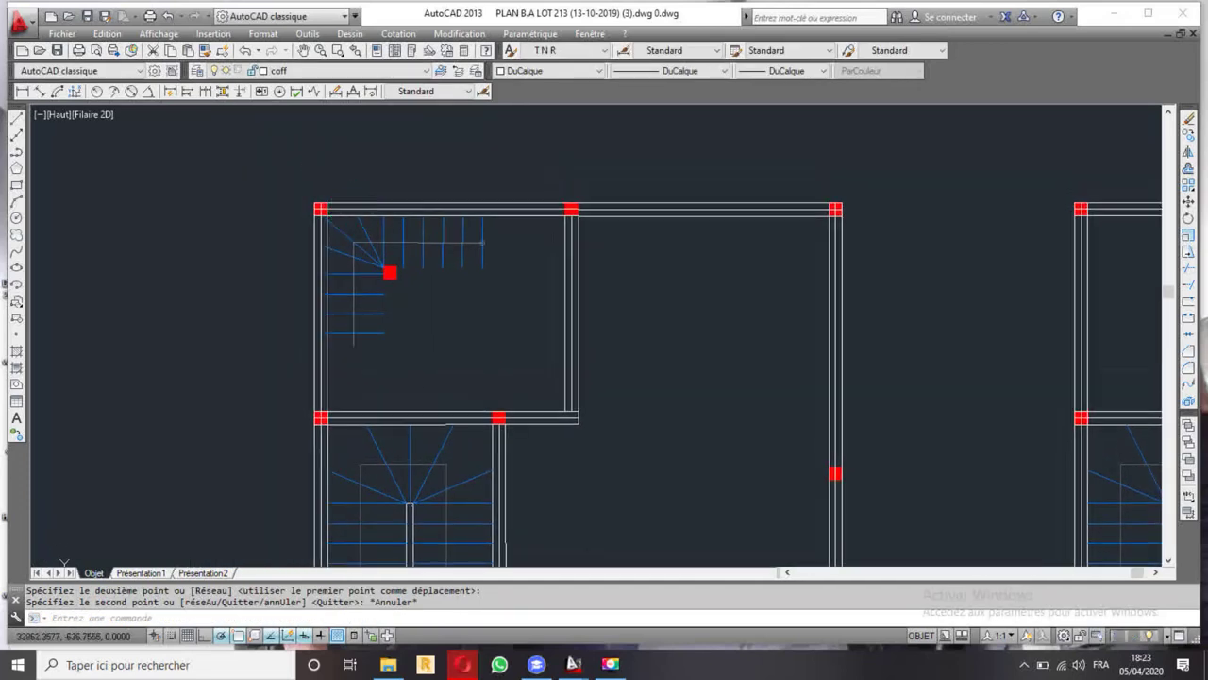
click(15, 119)
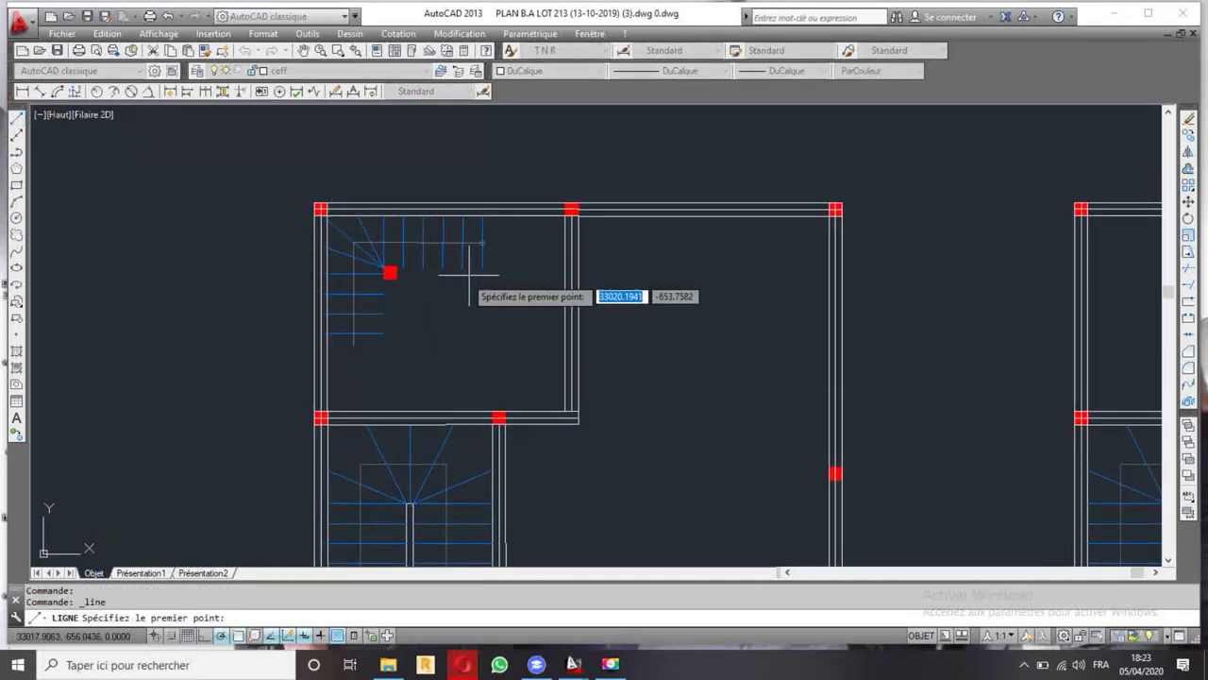
scroll(382, 268, up, 5)
click(373, 265)
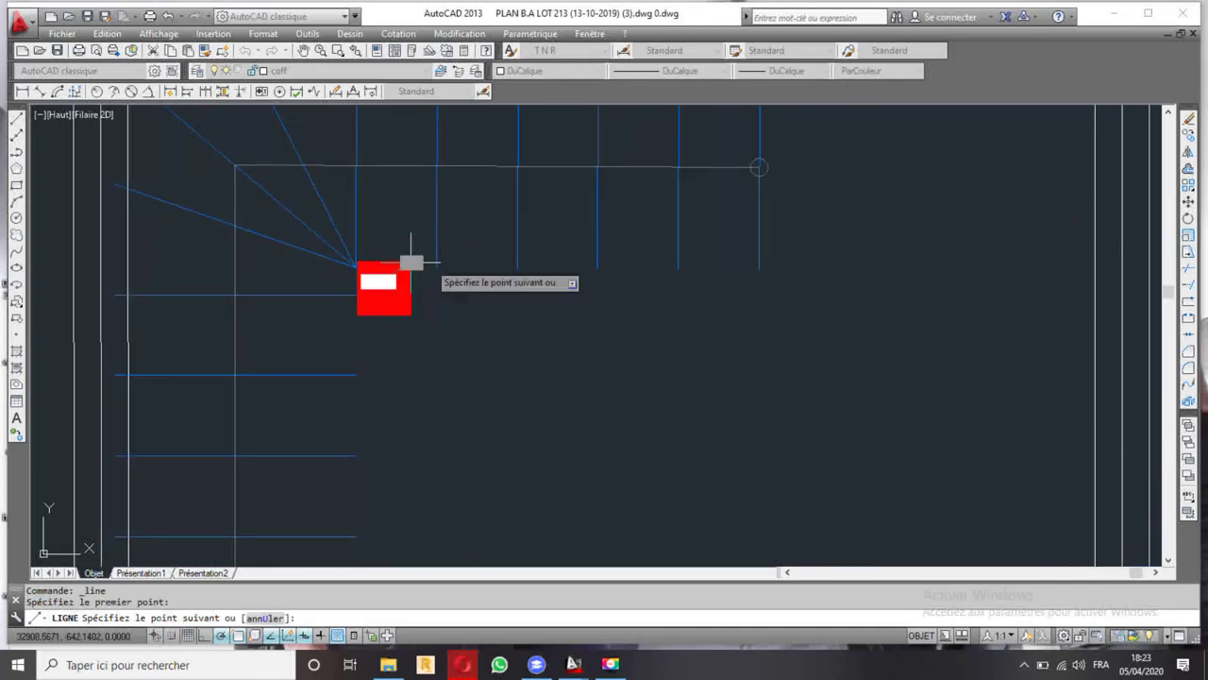
scroll(675, 267, down, 3)
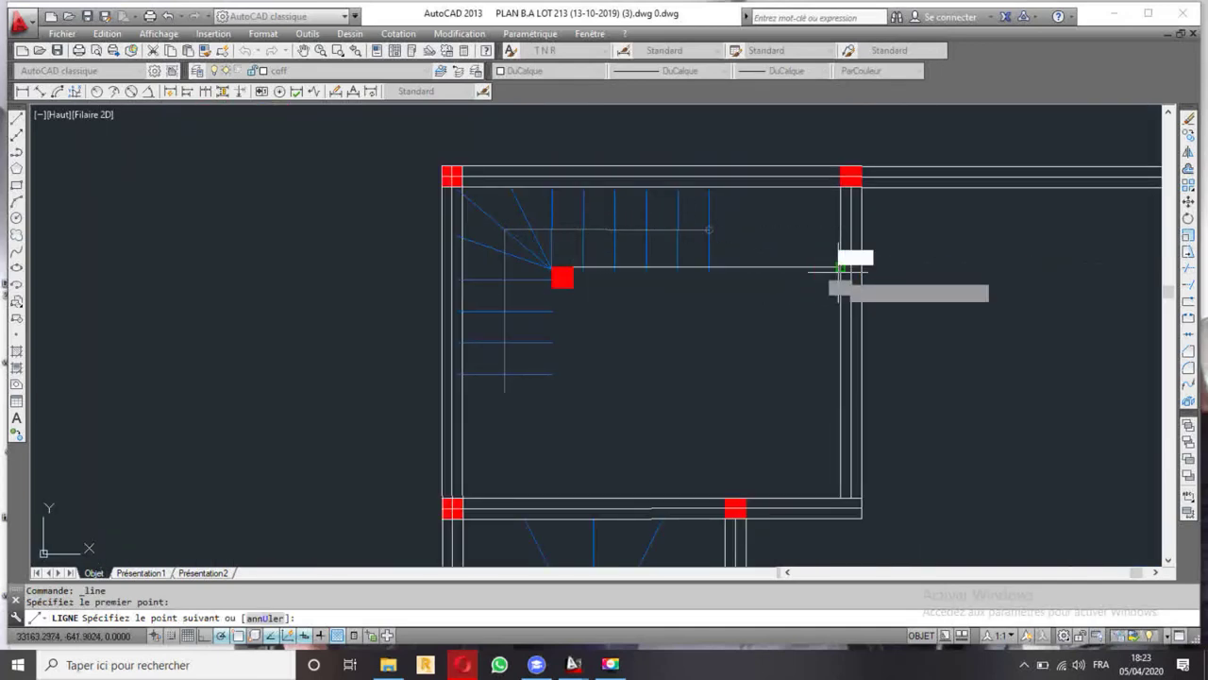
click(840, 268)
key(Return)
key(Return)
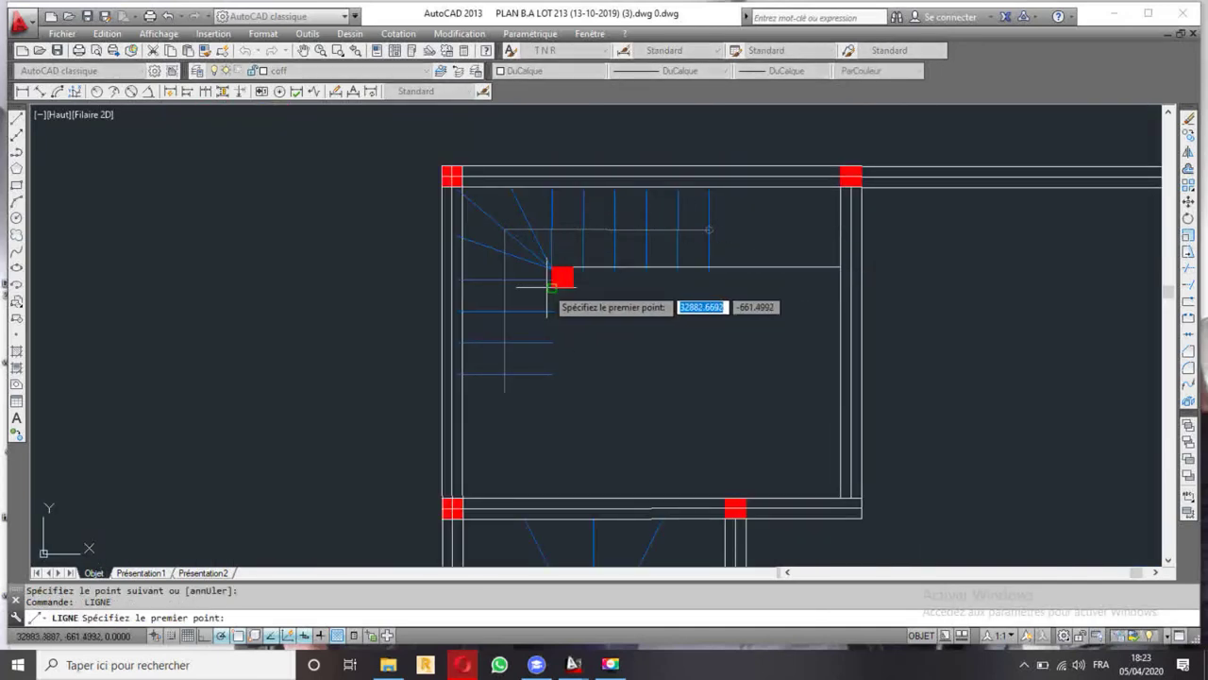
- Draw a vertical line from the column's lower corner down to the bottom wall
click(552, 288)
key(Escape)
click(560, 498)
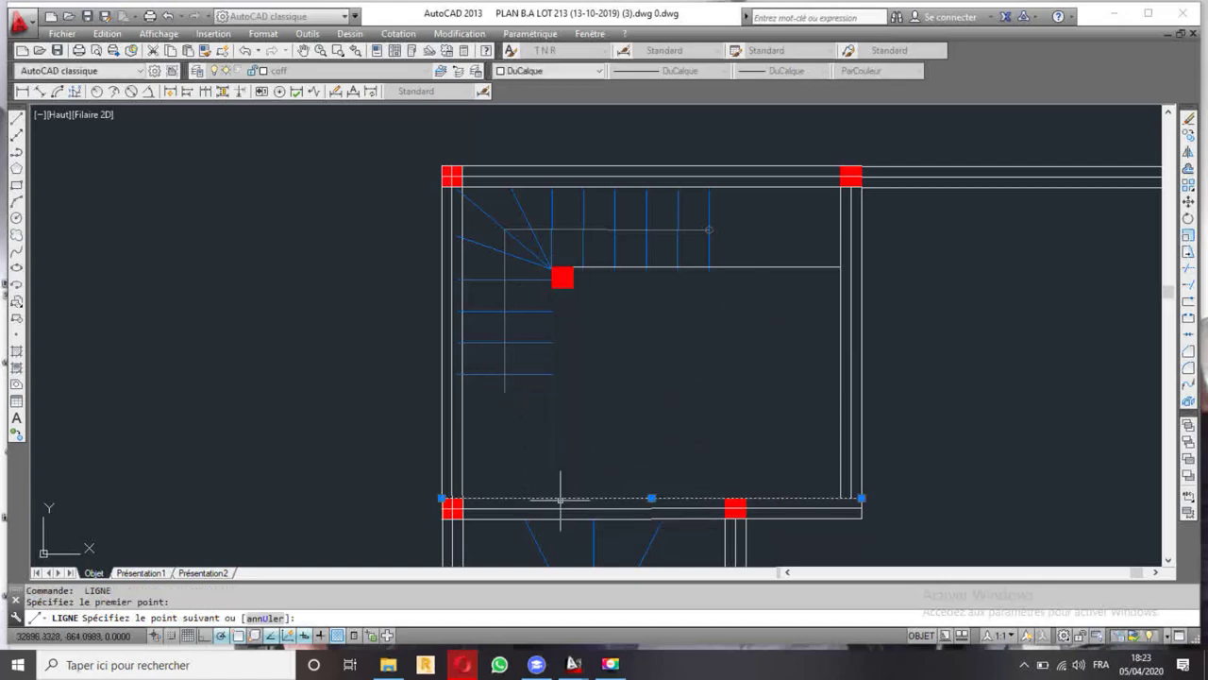
key(Return)
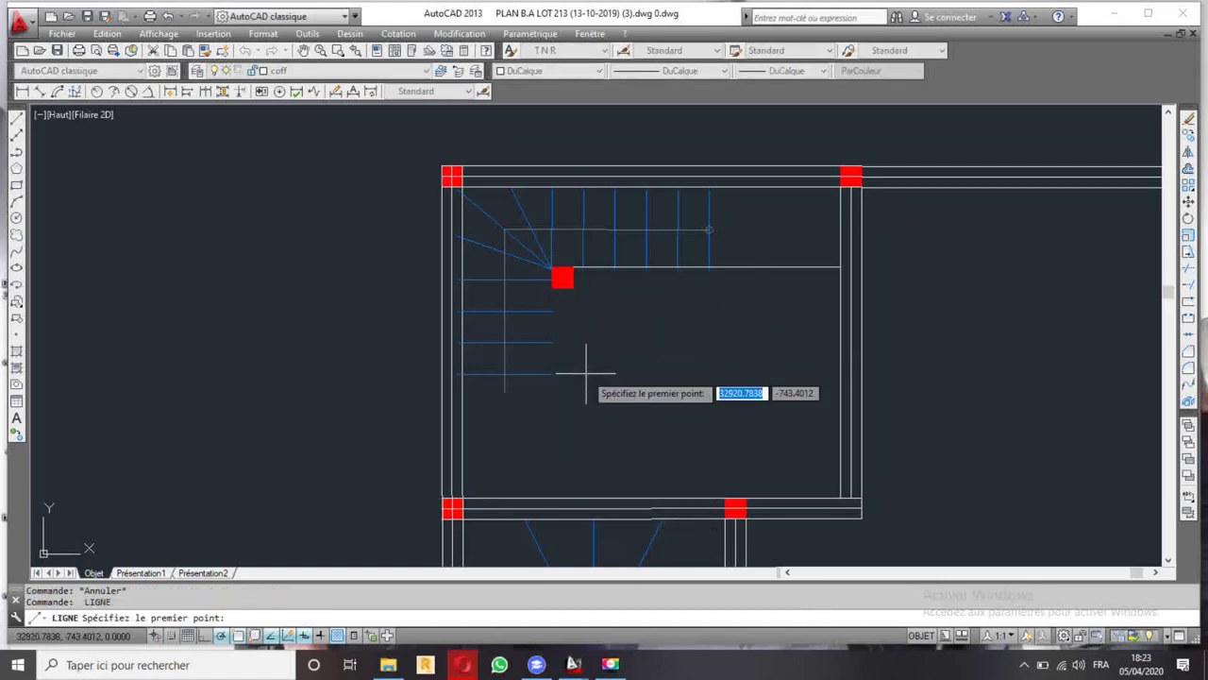
click(552, 280)
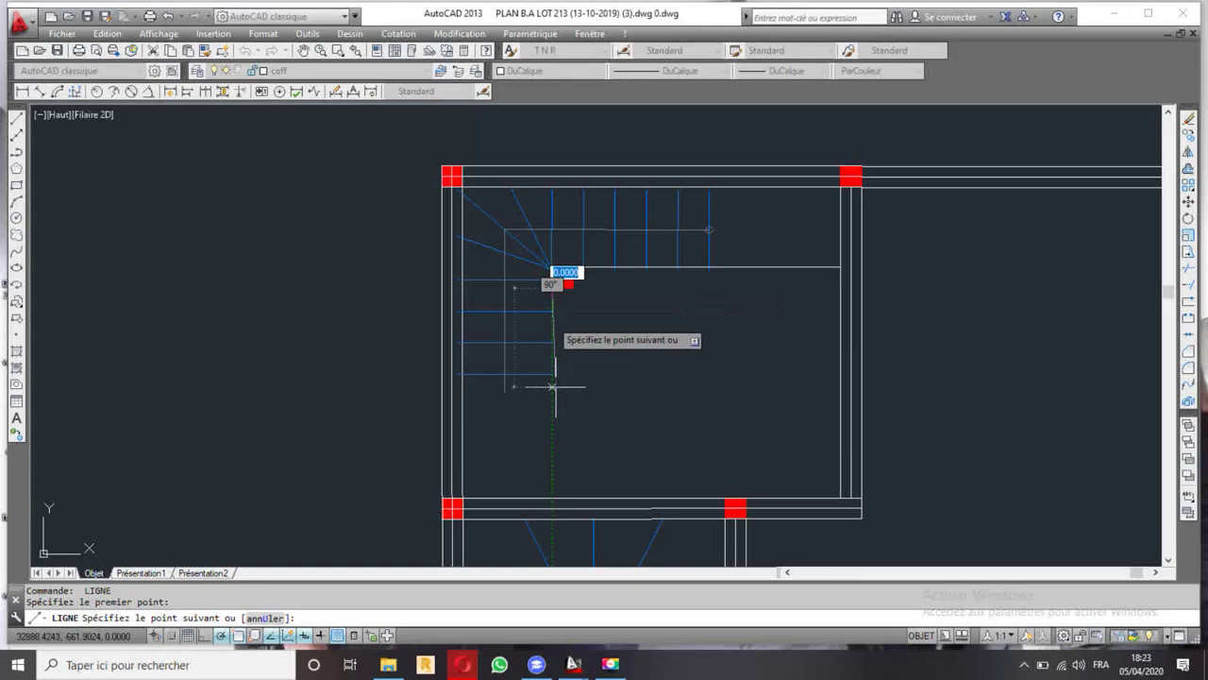
click(550, 497)
key(Escape)
click(524, 434)
- Offset the new vertical and horizontal lines by 10 to form double-line walls
click(1188, 169)
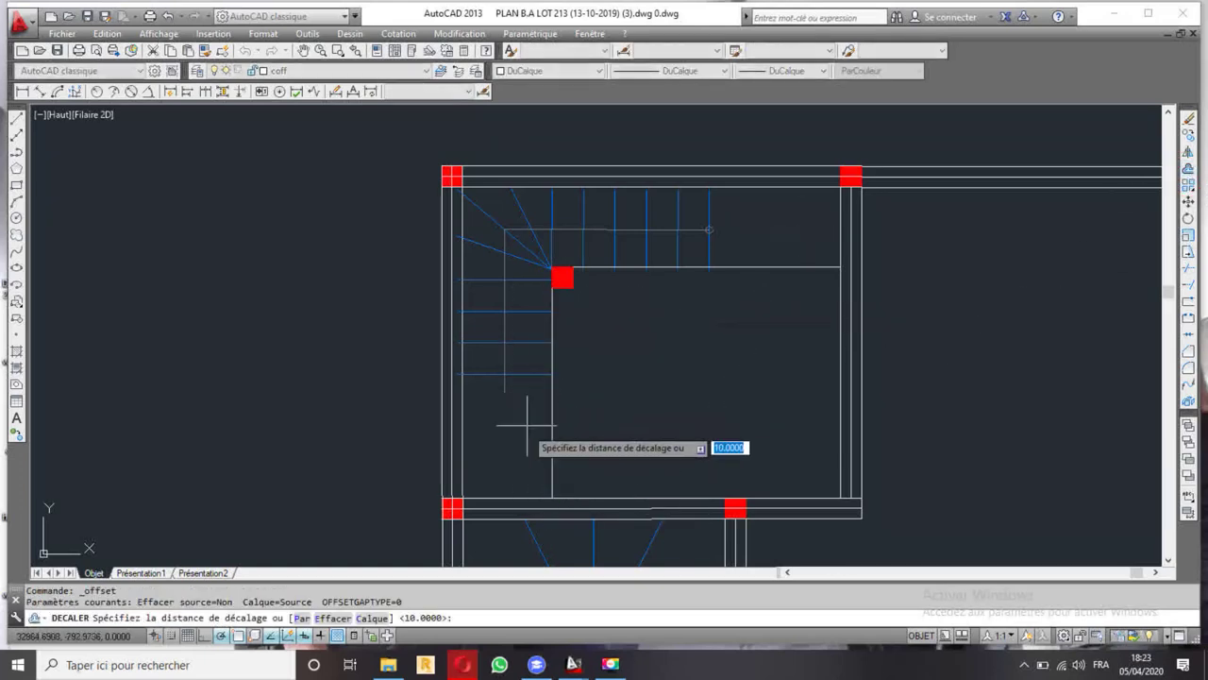
key(Return)
click(595, 429)
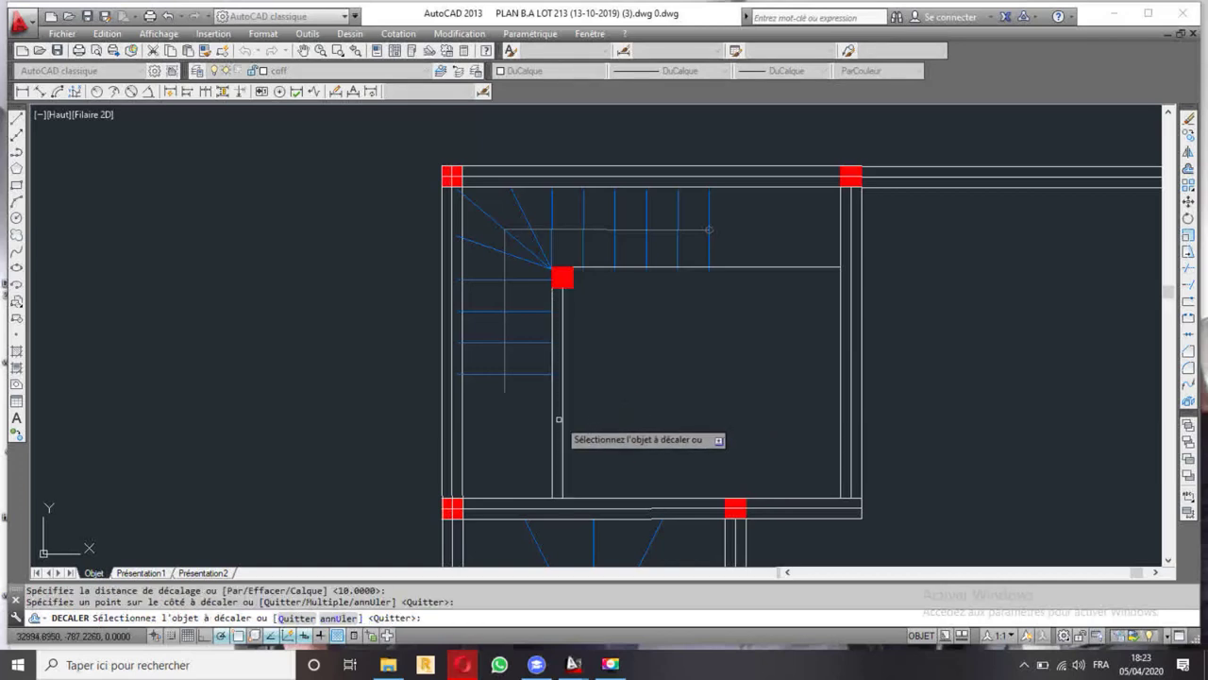
click(563, 426)
click(604, 396)
click(761, 265)
click(753, 279)
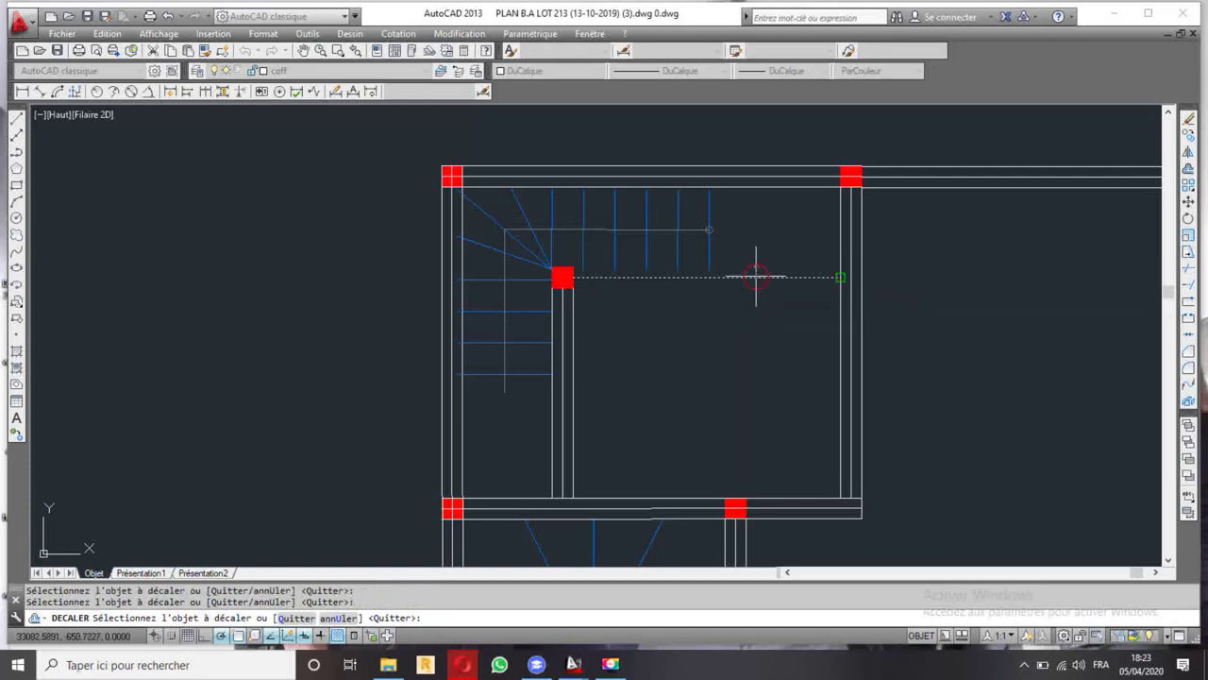
click(756, 276)
click(721, 319)
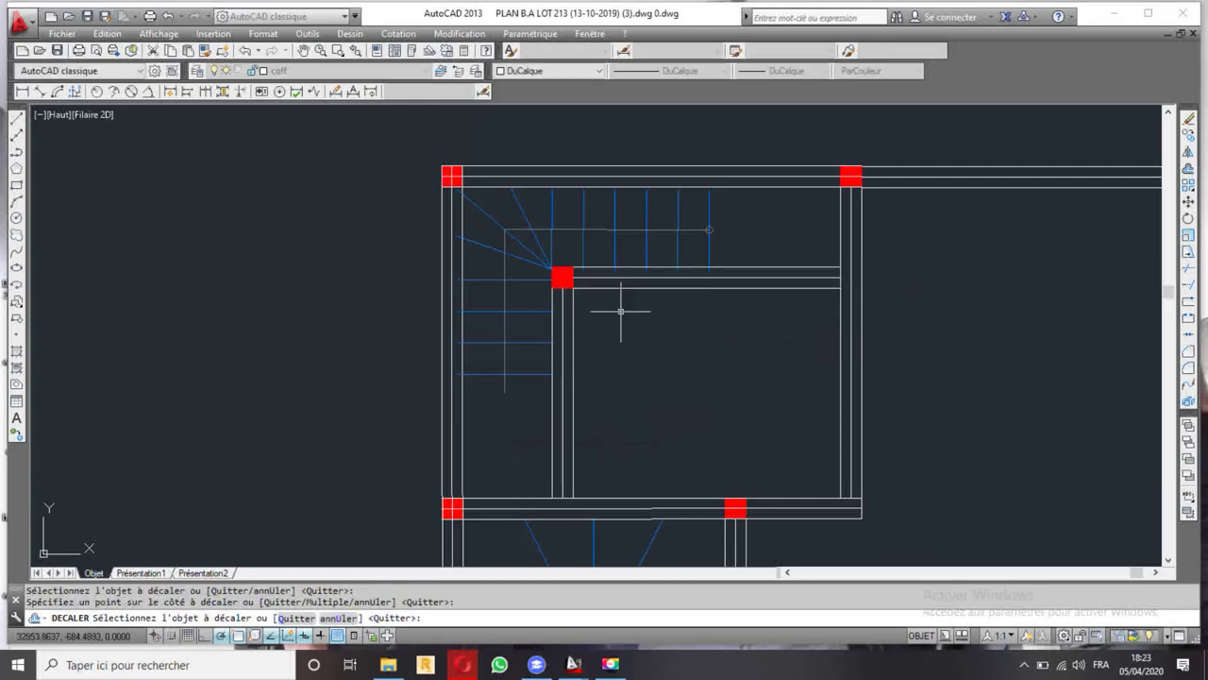
key(Escape)
- In the next plan, draw a vertical wall line at the stair and offset it by 10
middle_drag(681, 191, 446, 207)
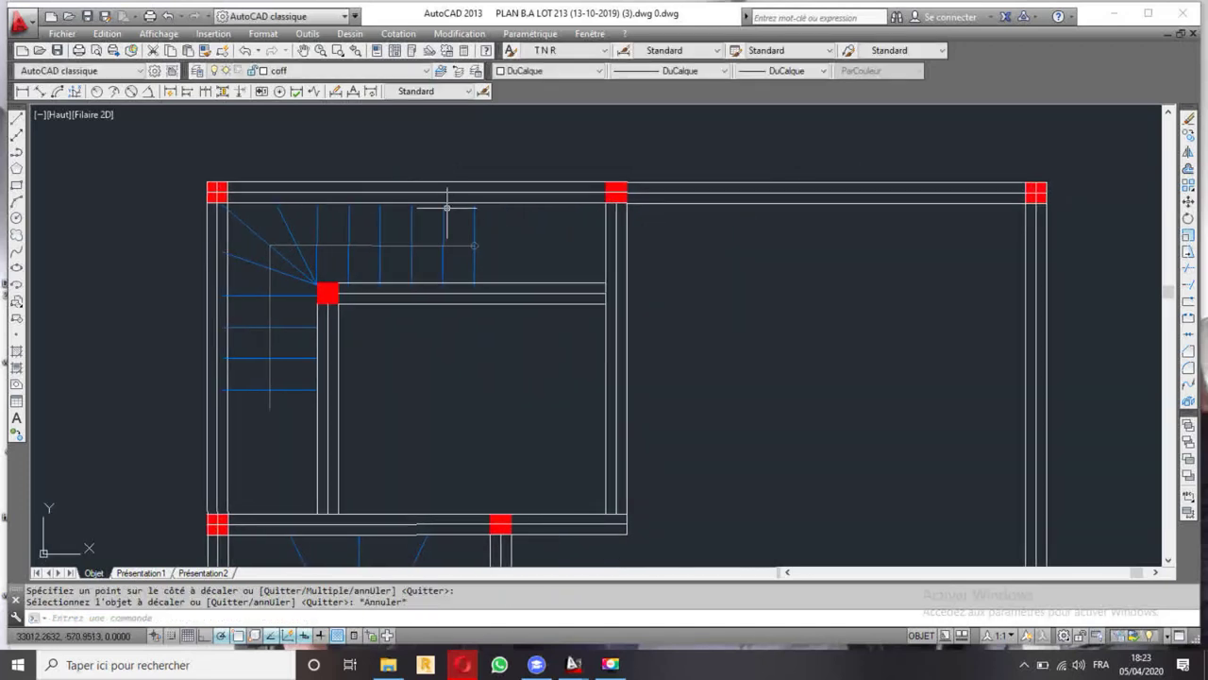
click(18, 124)
click(474, 205)
click(473, 282)
key(Return)
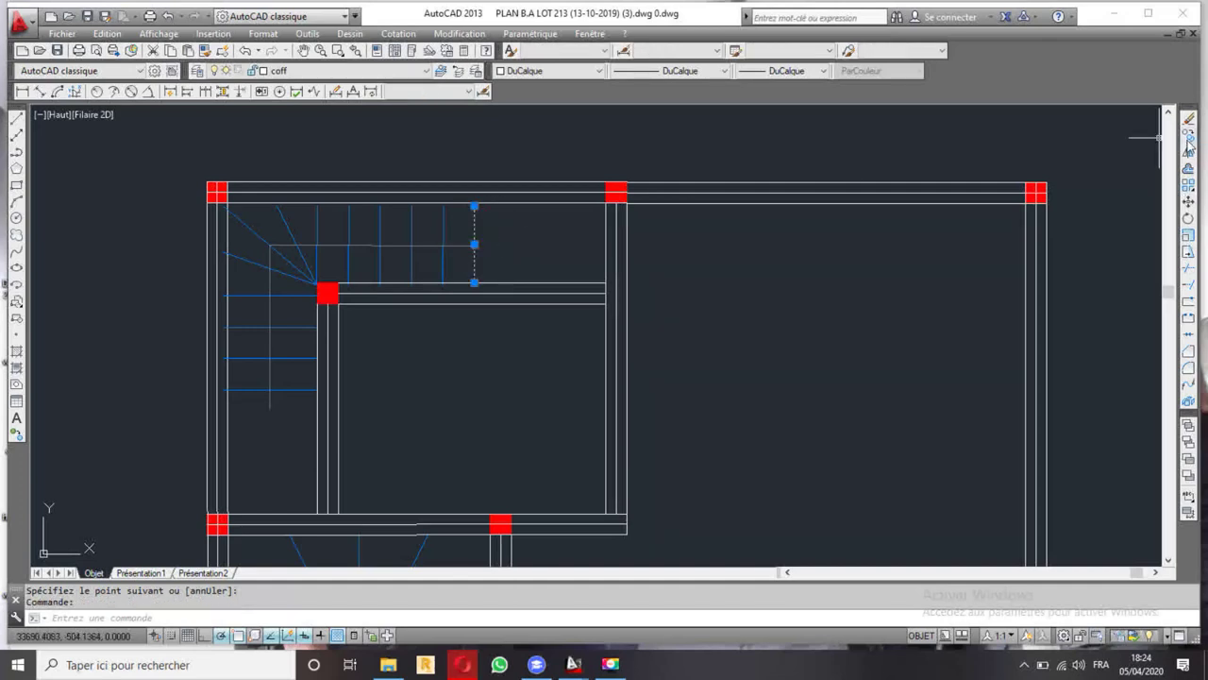
click(1188, 168)
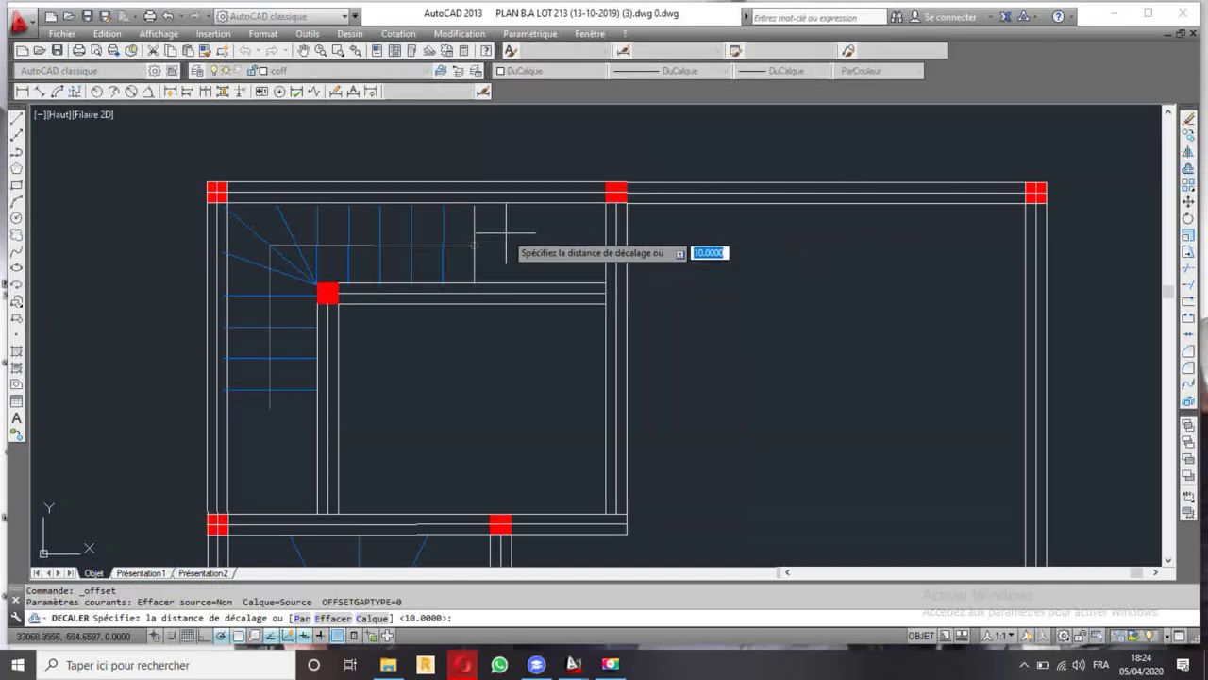
key(Return)
click(474, 242)
click(492, 241)
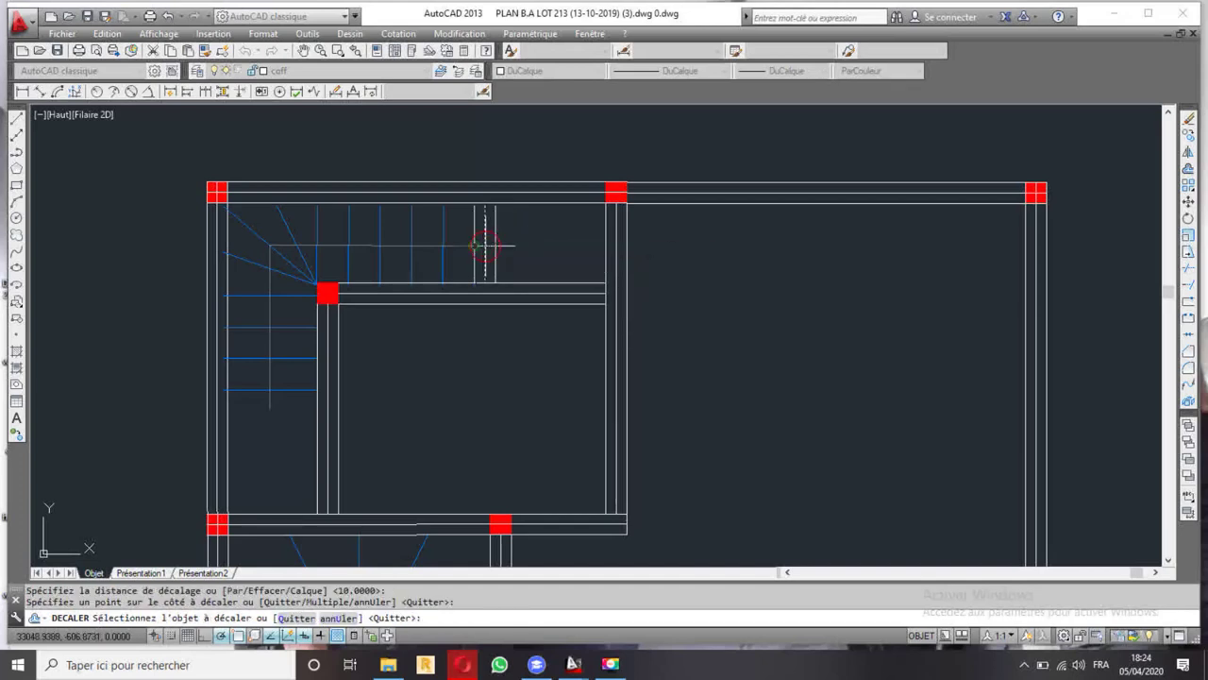
- Draw a horizontal line to the opposite wall and offset it 10 below
middle_drag(229, 462, 427, 393)
scroll(531, 336, up, 4)
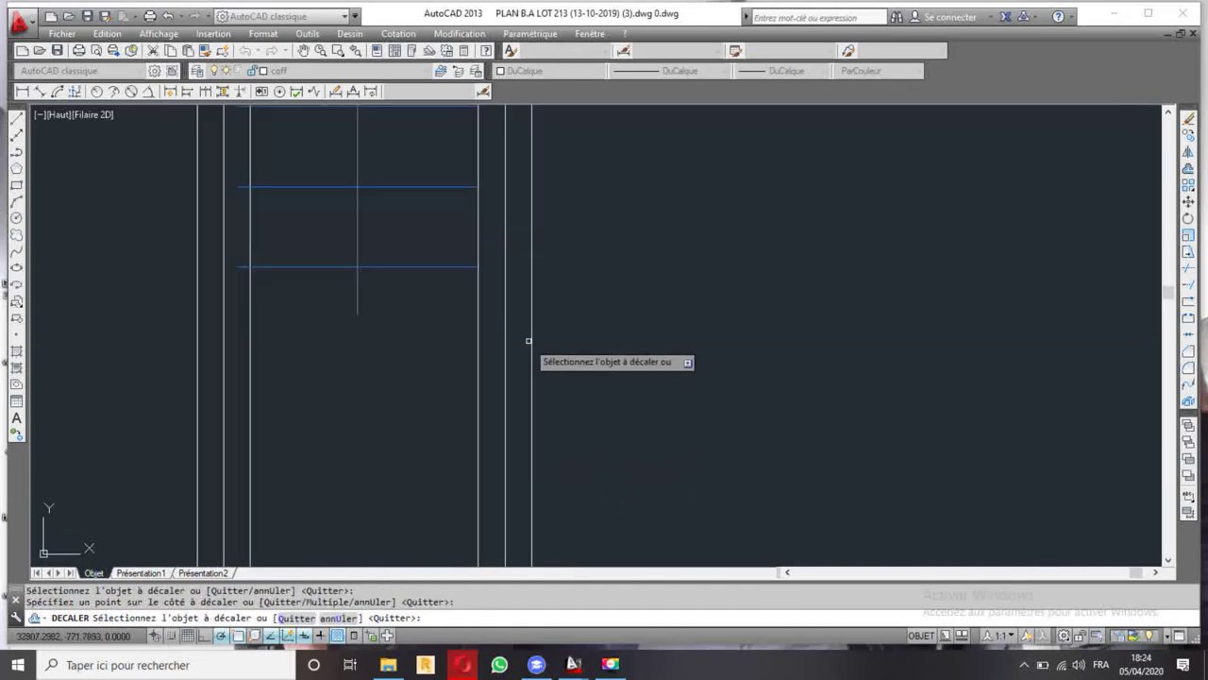
click(16, 118)
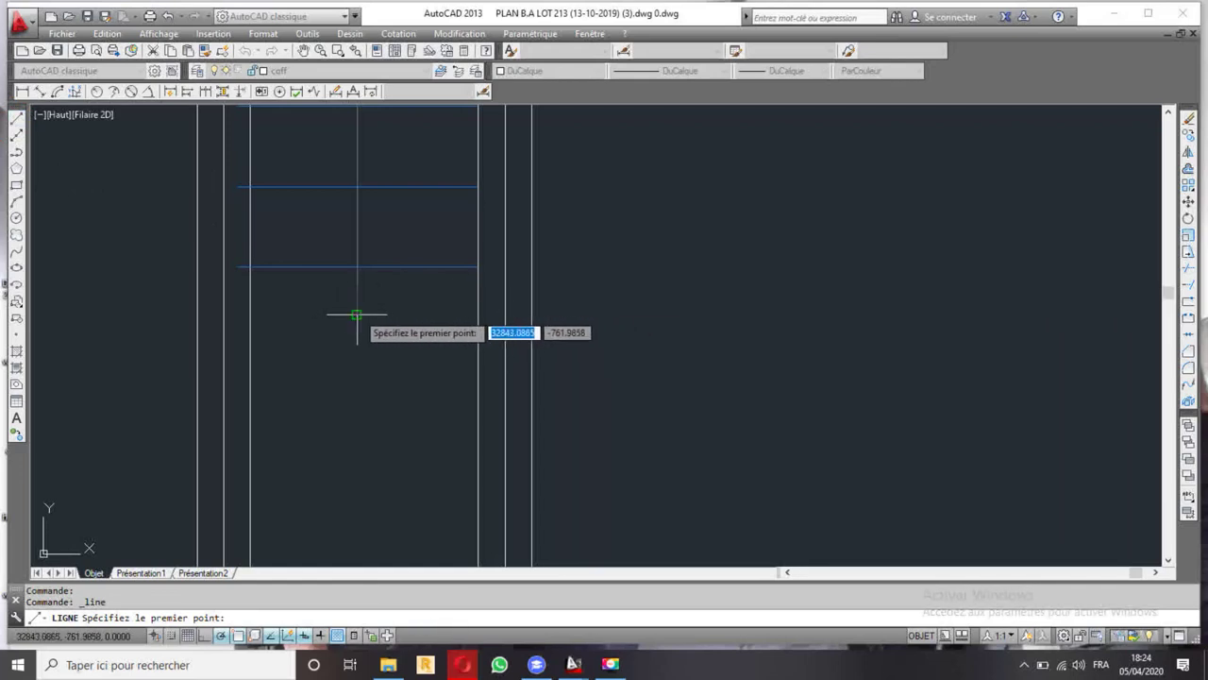
click(475, 314)
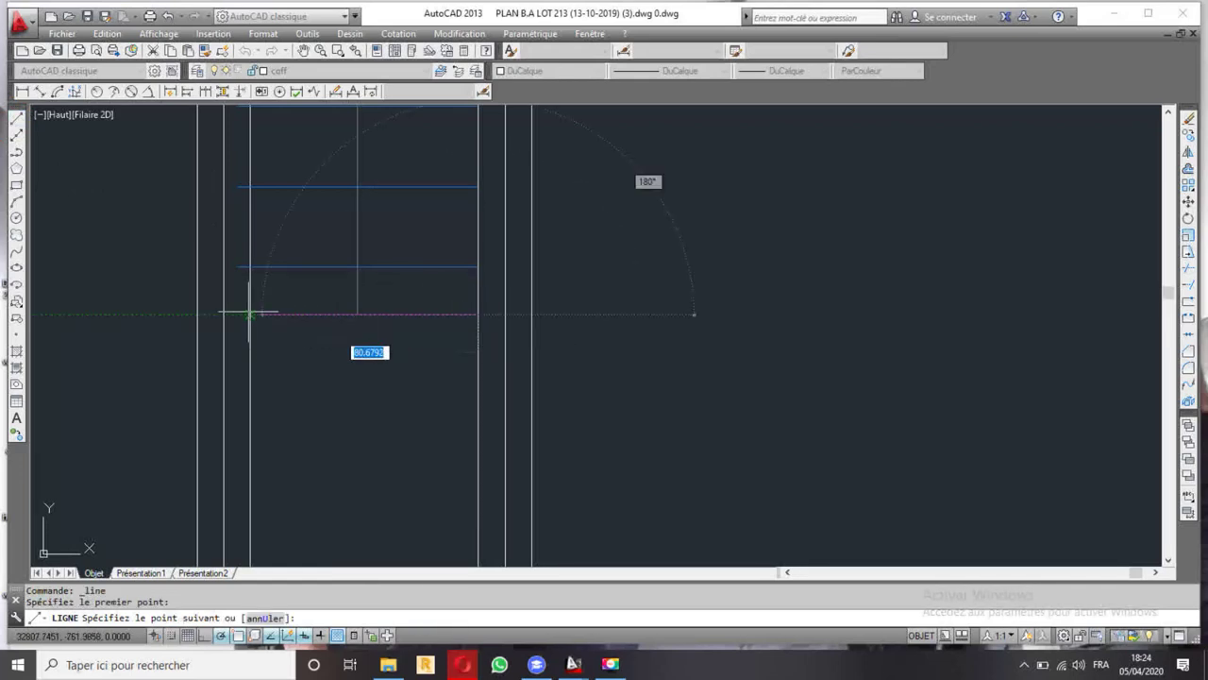
click(249, 313)
key(Escape)
click(432, 336)
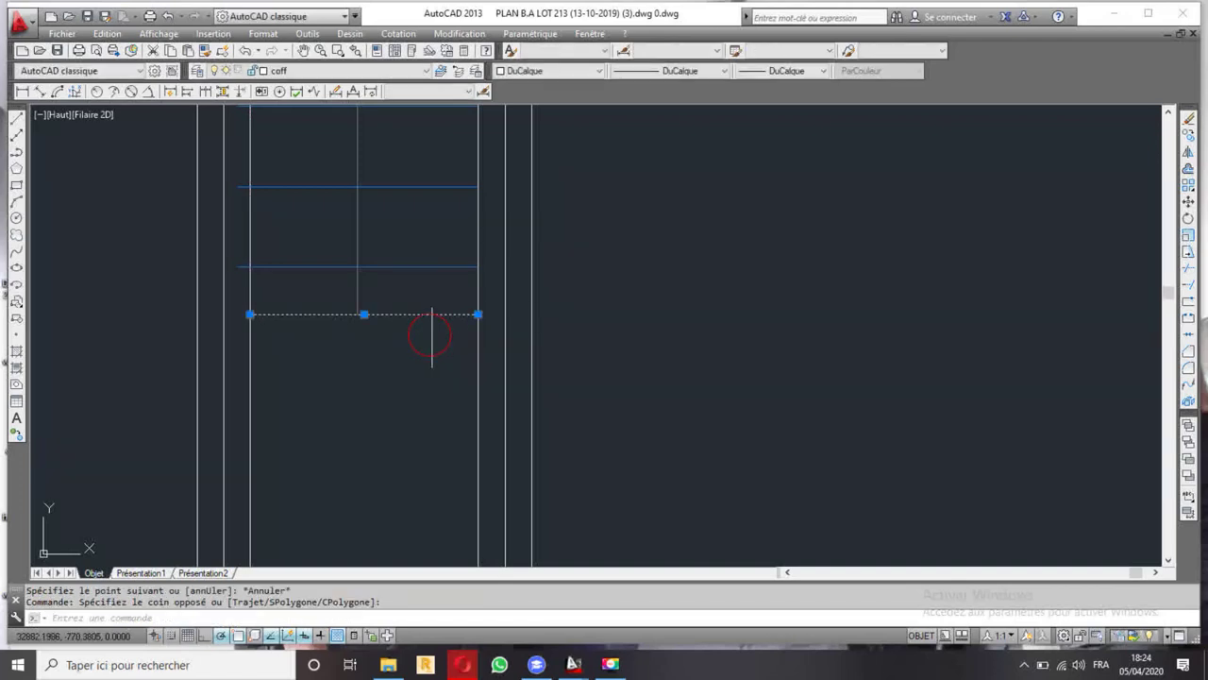
click(1189, 170)
key(Return)
click(401, 348)
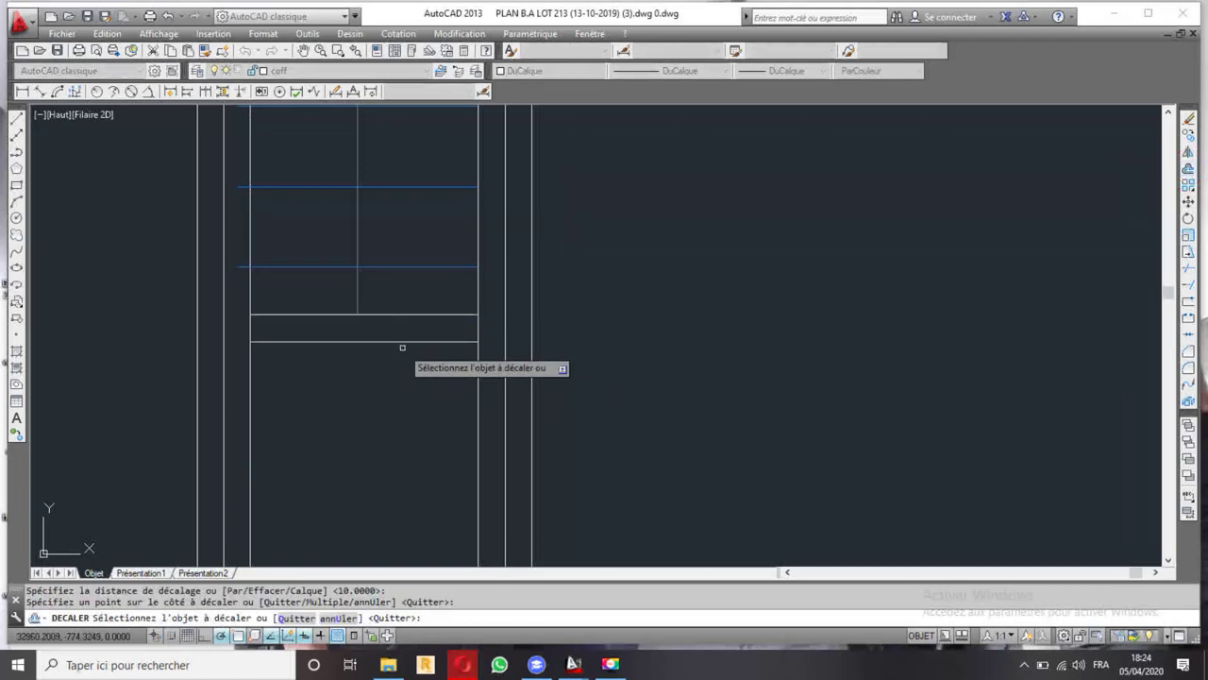
click(402, 365)
scroll(604, 358, down, 5)
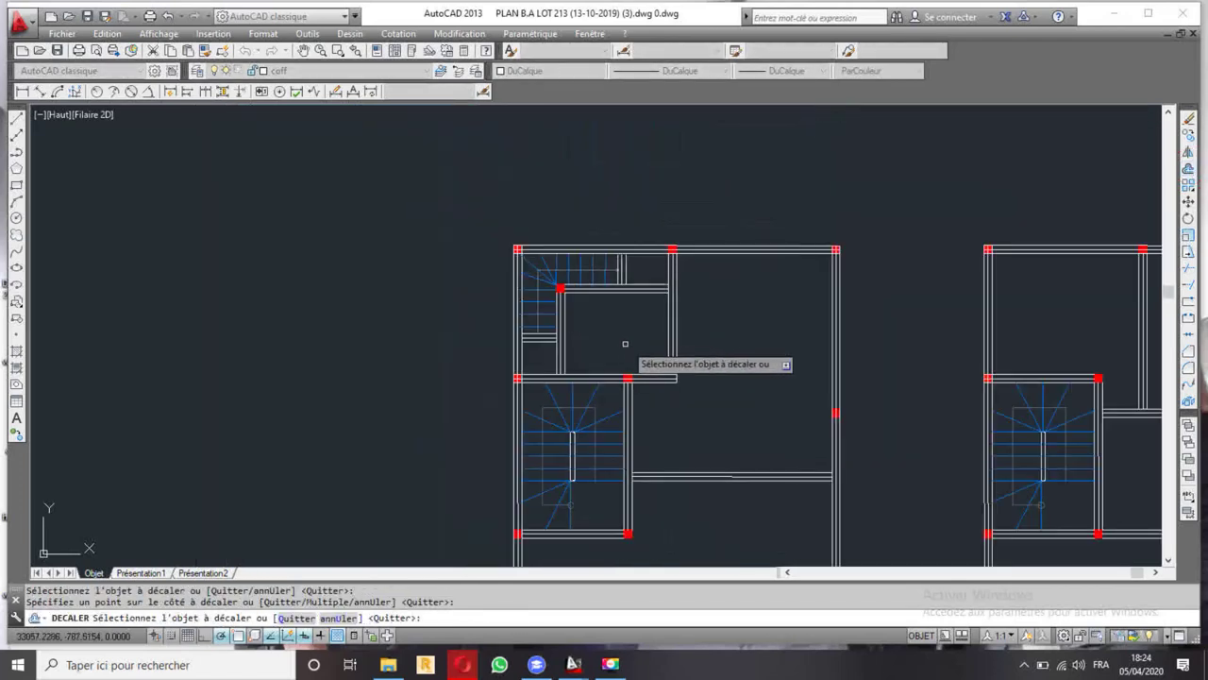
key(Escape)
scroll(503, 313, up, 4)
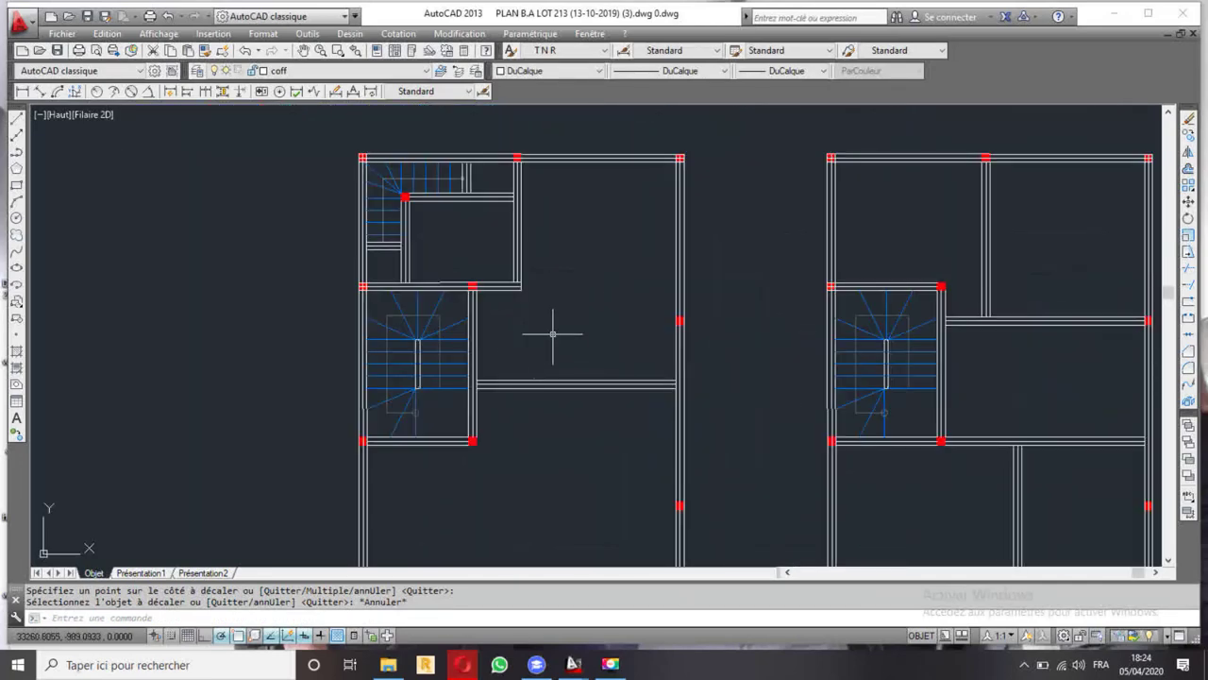
scroll(567, 326, down, 2)
scroll(567, 277, up, 2)
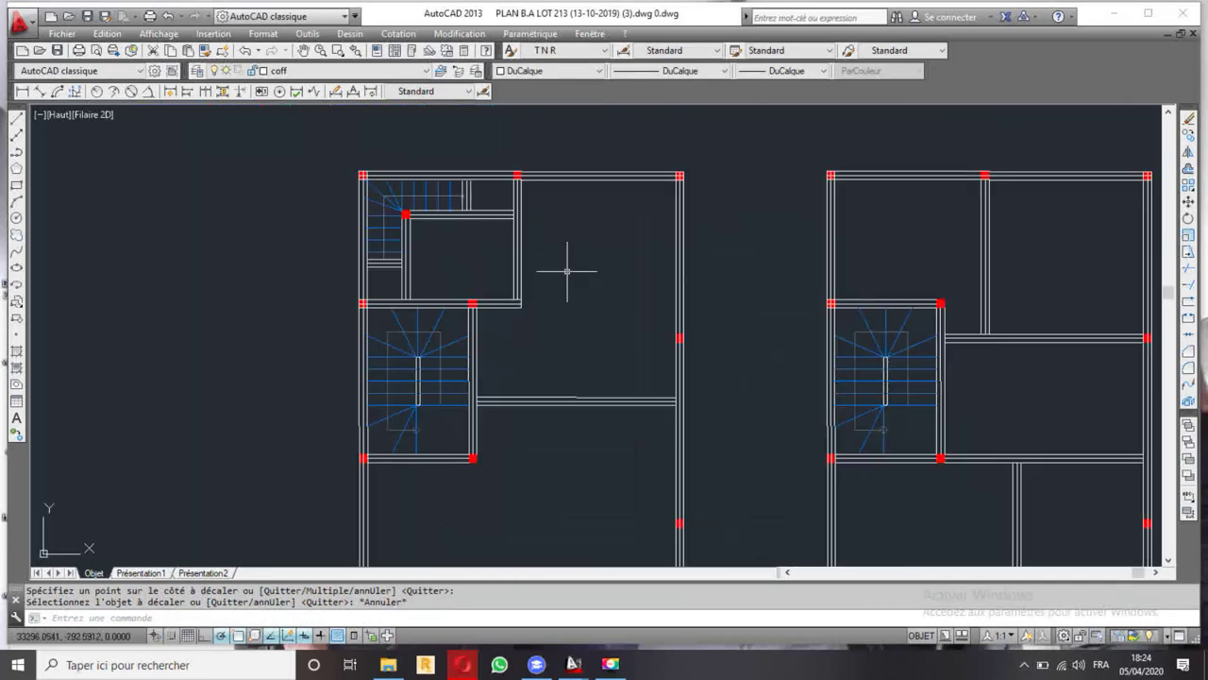
scroll(569, 273, down, 4)
scroll(585, 189, down, 2)
middle_drag(599, 173, 599, 343)
scroll(495, 180, up, 3)
scroll(496, 175, up, 4)
scroll(496, 189, up, 4)
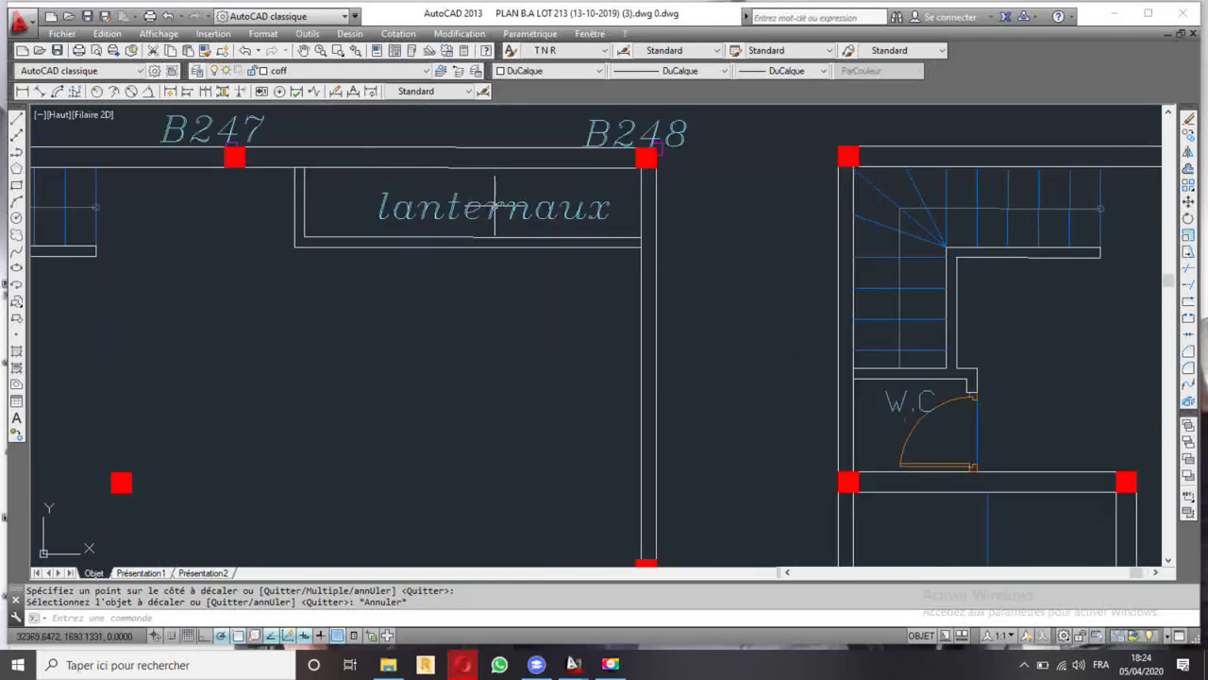
scroll(560, 215, down, 6)
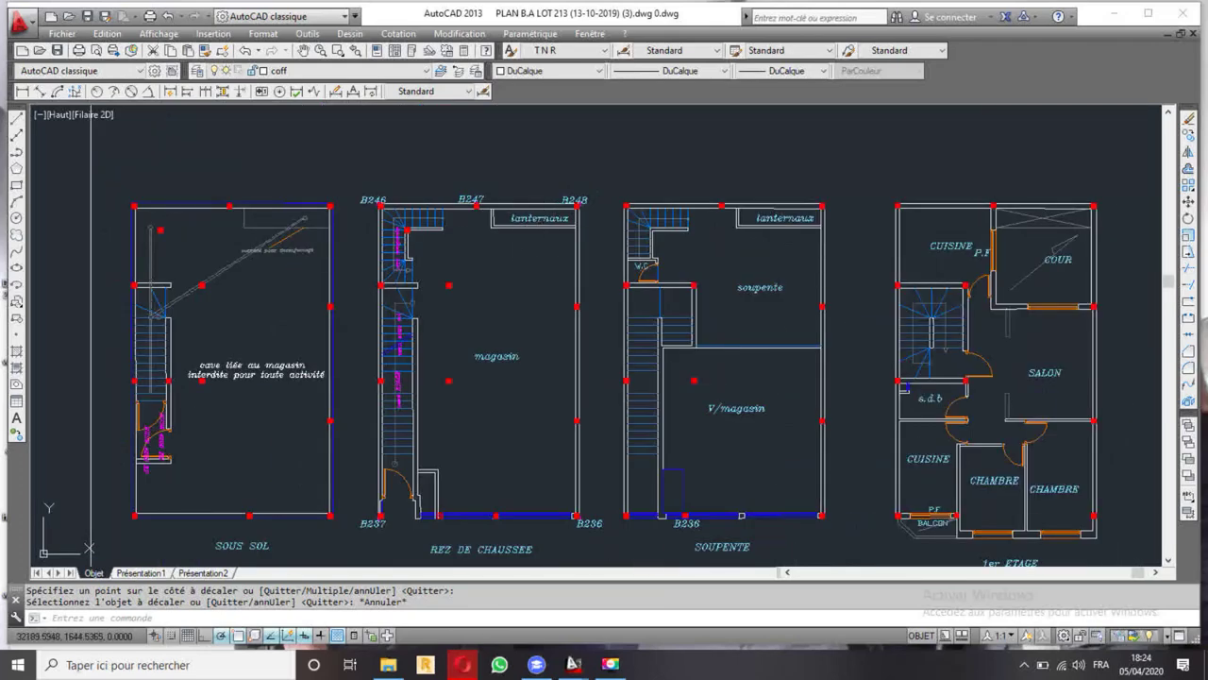
scroll(489, 230, down, 2)
scroll(579, 391, down, 2)
middle_drag(579, 391, 365, 270)
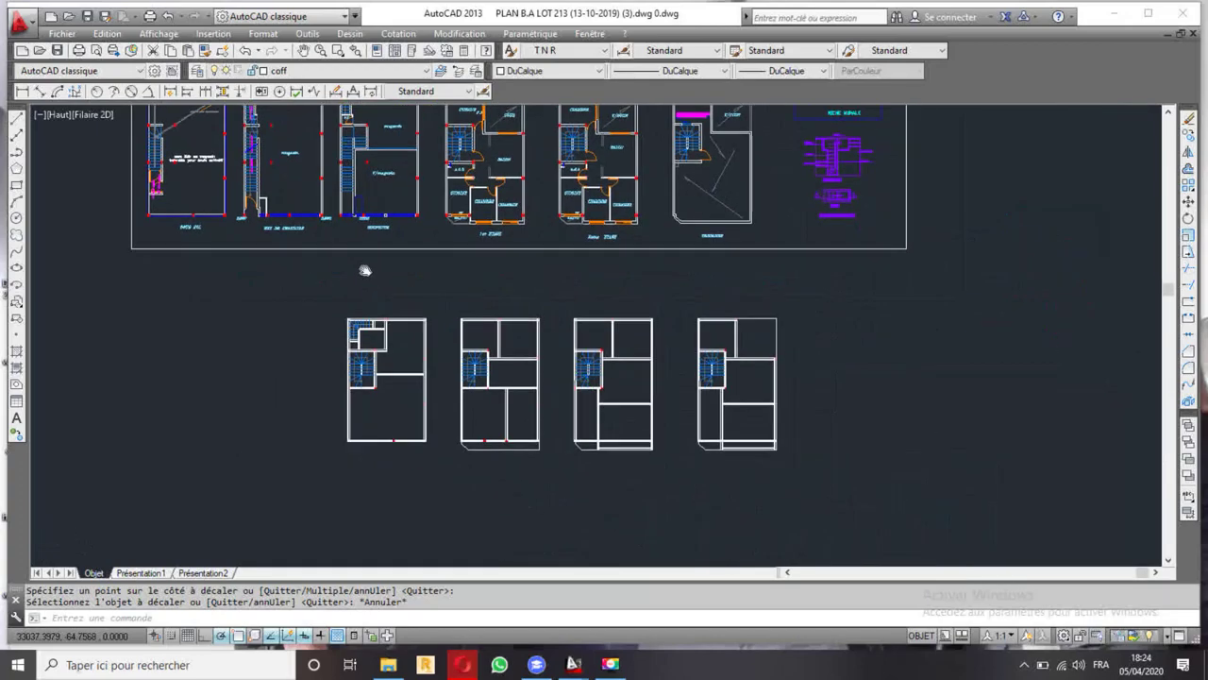
scroll(419, 328, up, 4)
scroll(390, 343, up, 4)
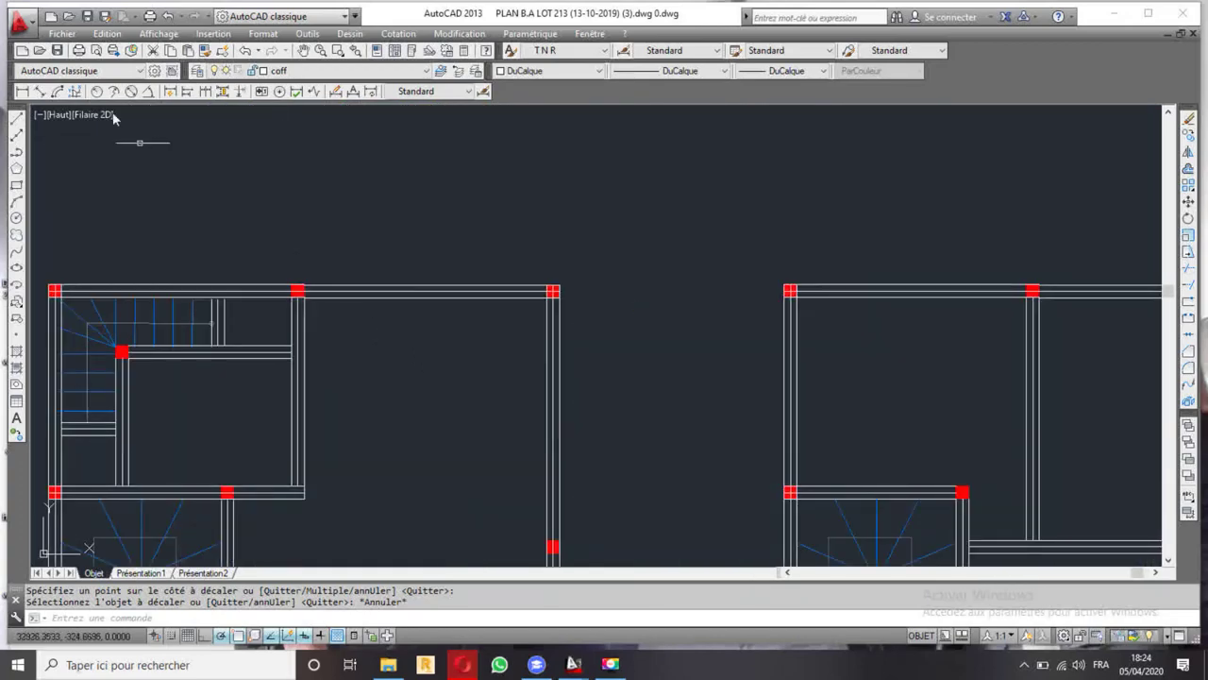
scroll(139, 189, down, 3)
middle_drag(385, 315, 284, 189)
scroll(283, 189, down, 1)
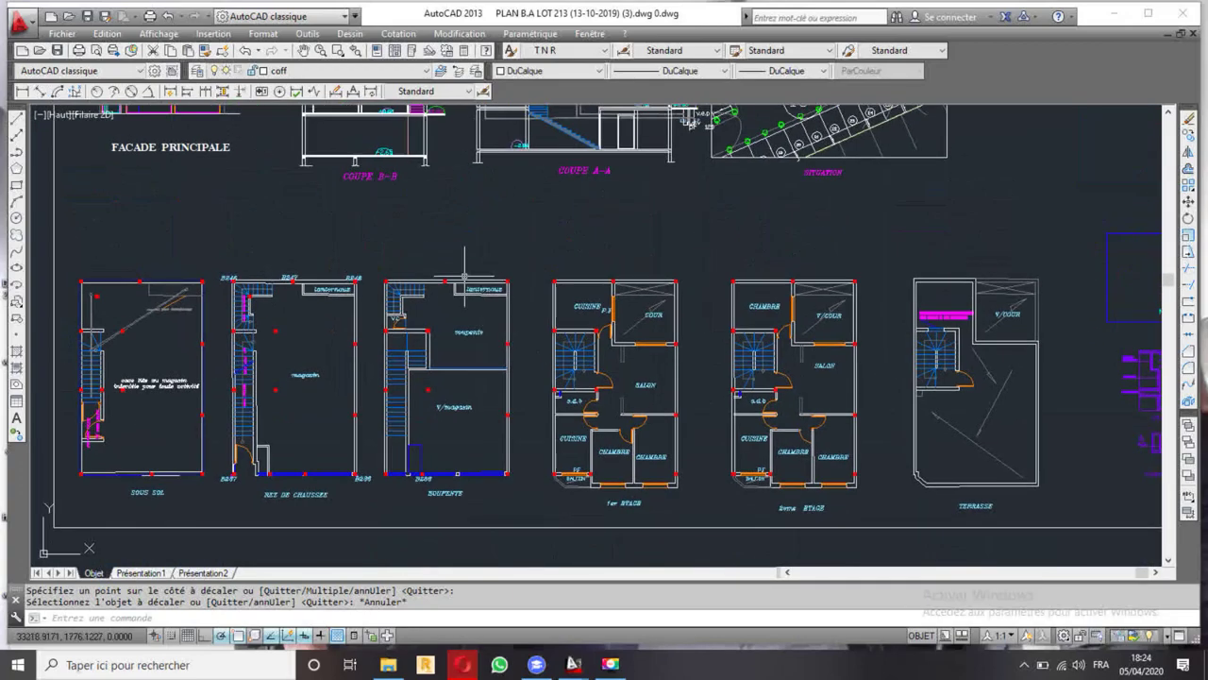
scroll(107, 148, up, 4)
click(17, 121)
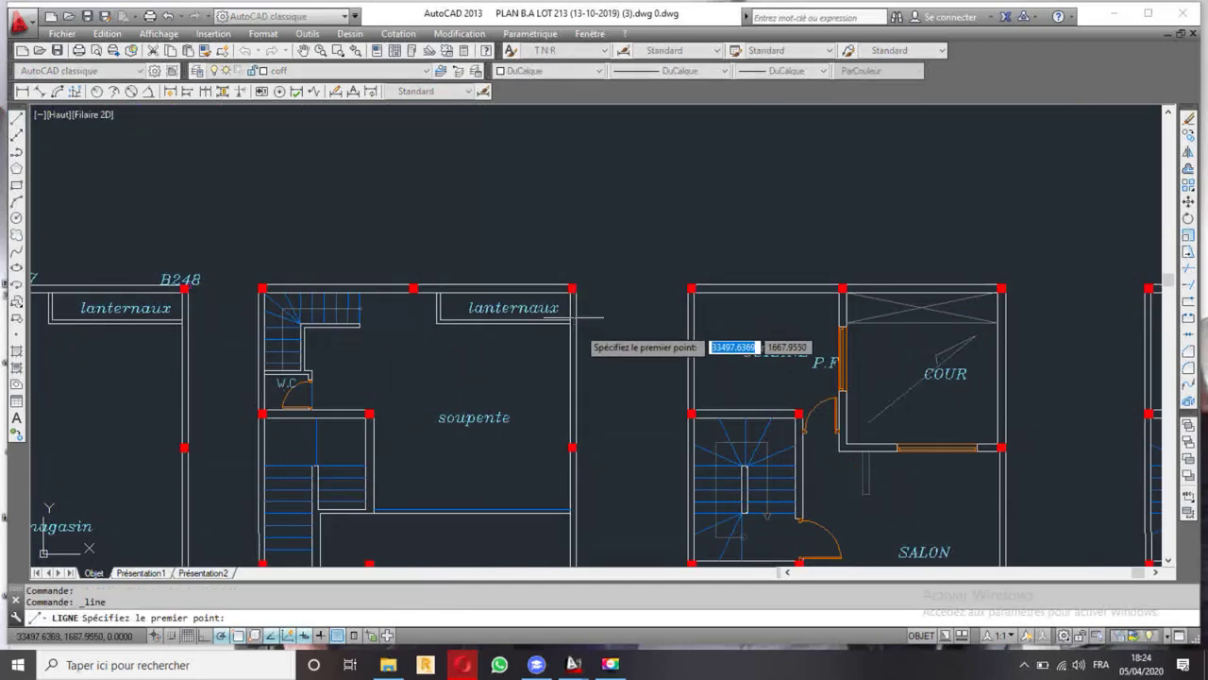
- Trace the lanternaux wall with a line on the architectural plan
scroll(582, 332, up, 4)
click(552, 312)
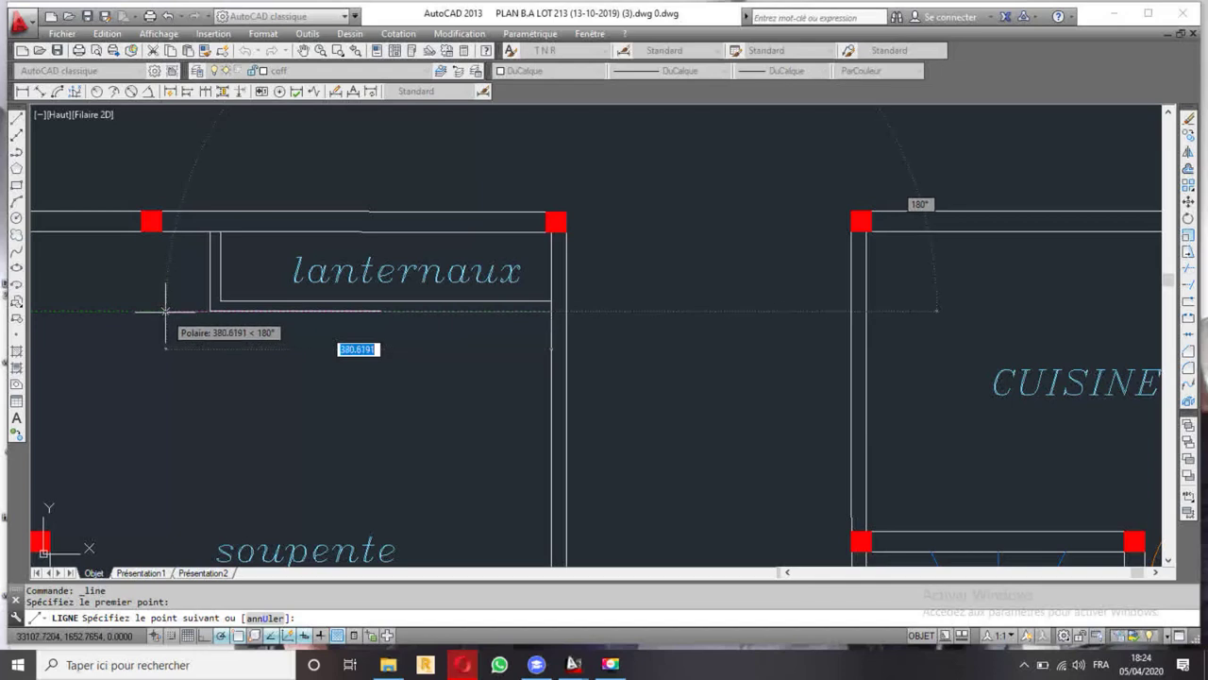
key(Return)
key(Return)
click(552, 311)
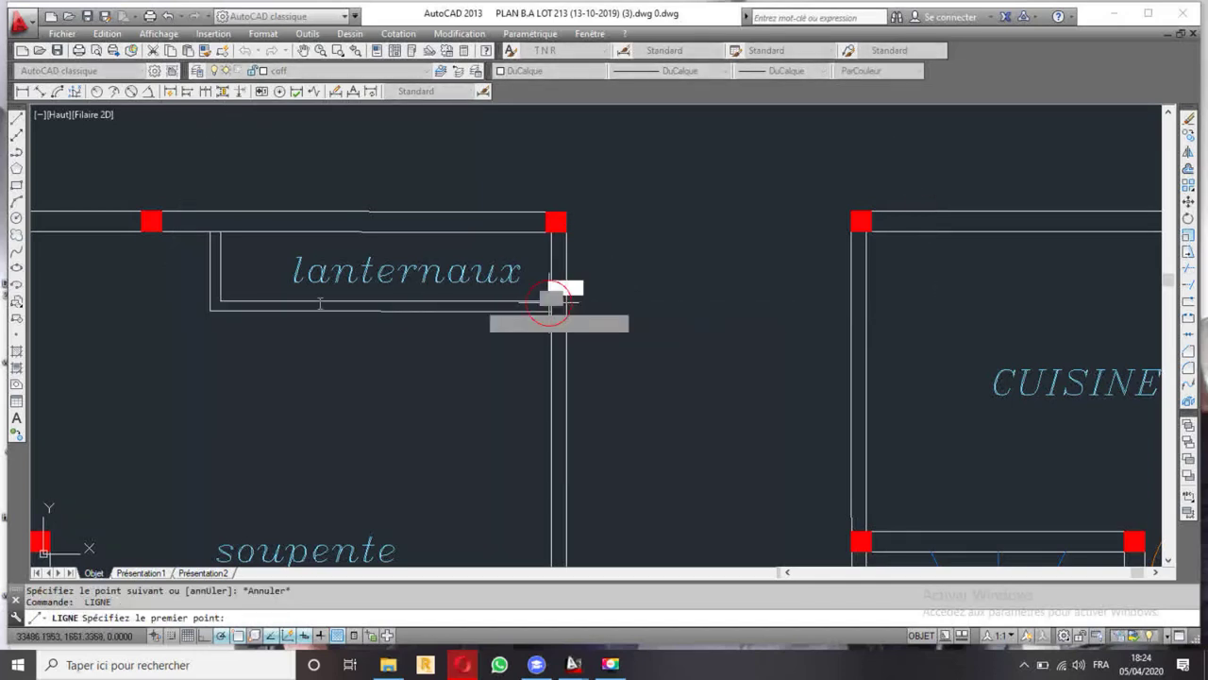
key(Escape)
- Copy the lanternaux line from the column corner to the matching formwork plan corner
click(188, 317)
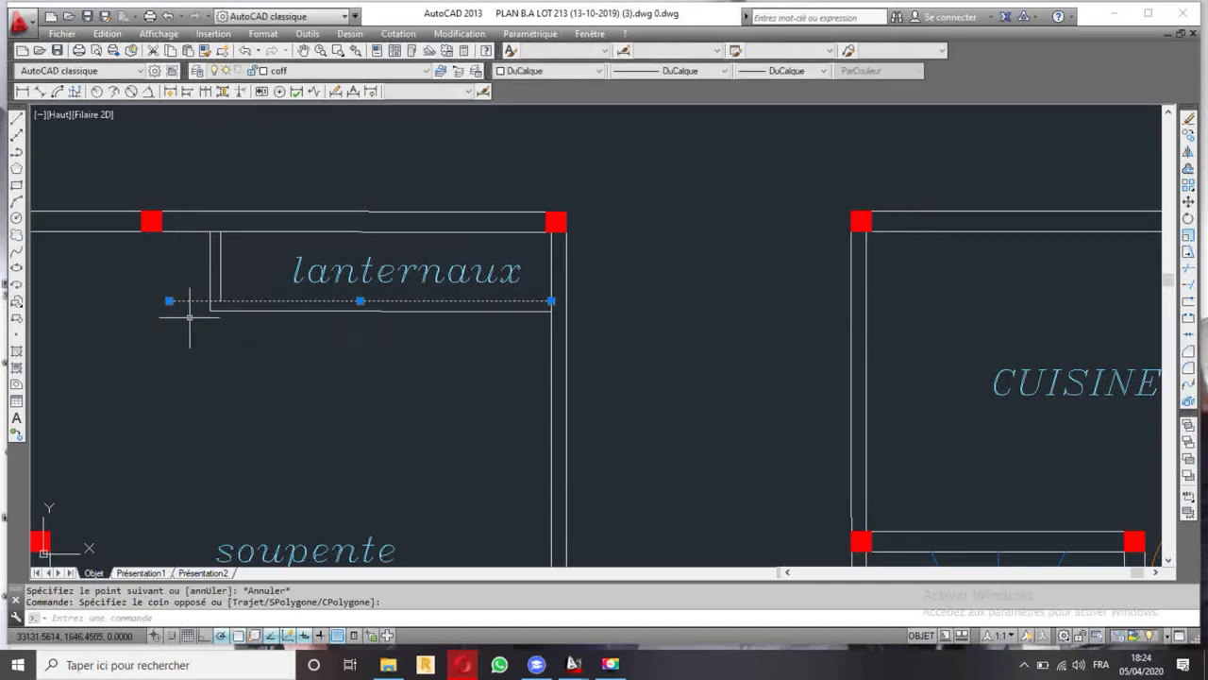
click(1191, 136)
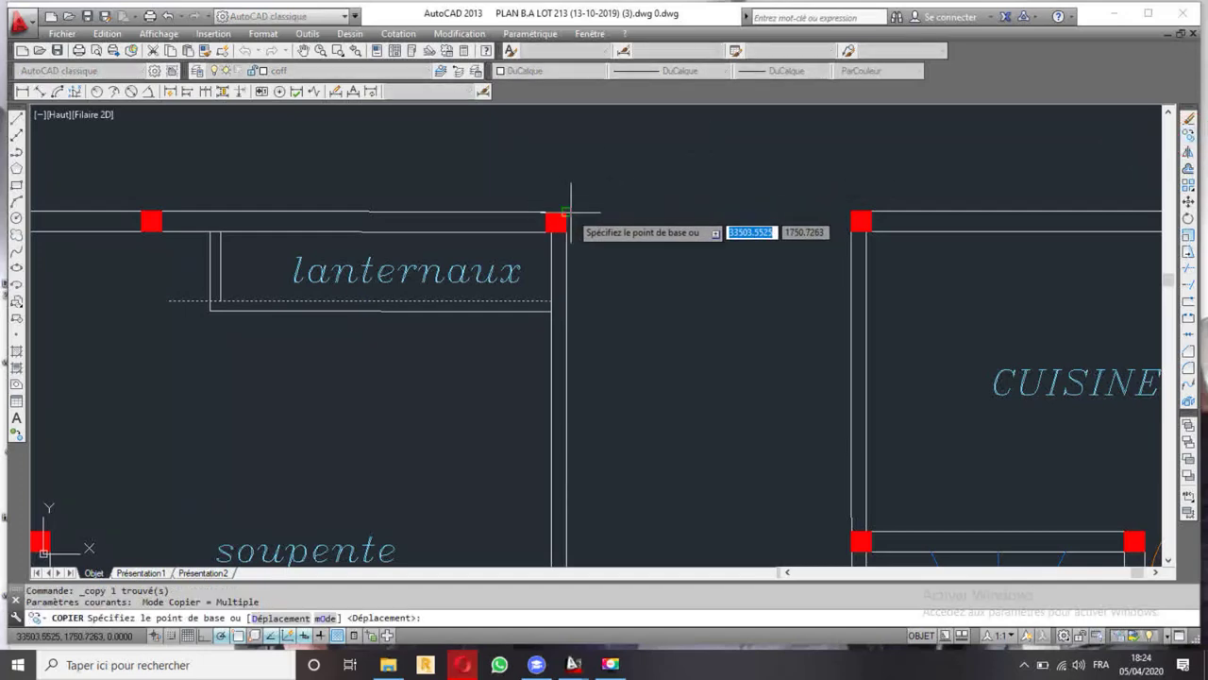
click(566, 212)
scroll(567, 213, down, 5)
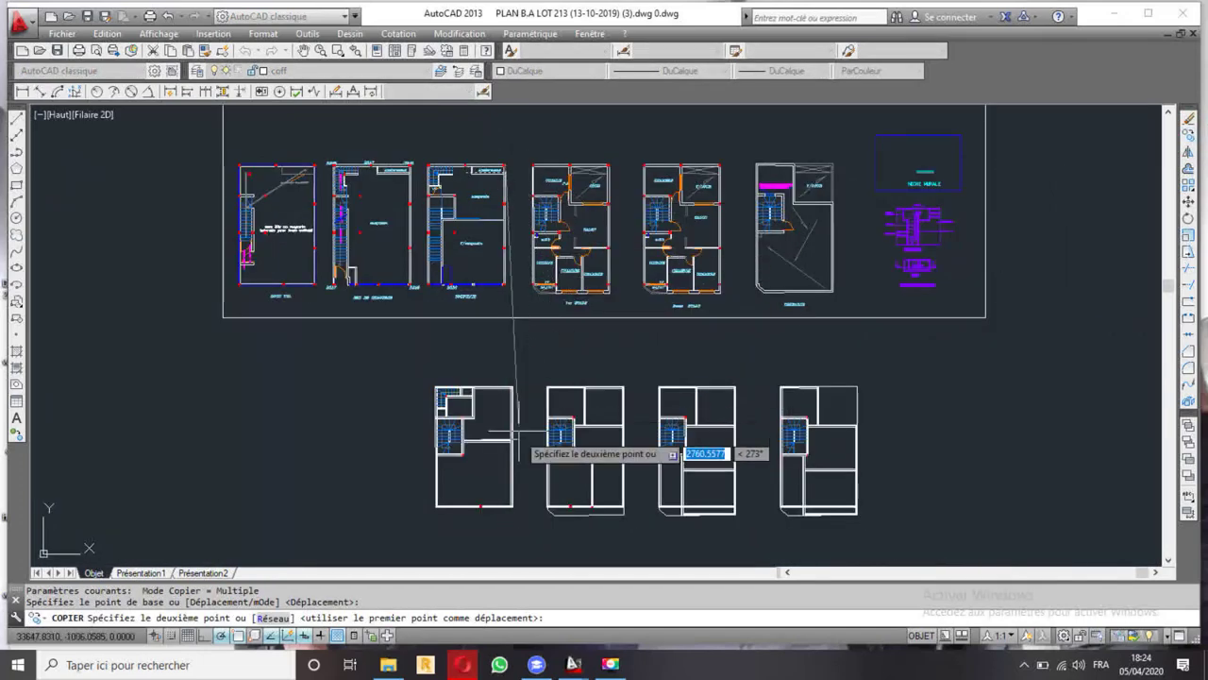
middle_drag(506, 439, 498, 420)
scroll(500, 415, up, 3)
scroll(444, 195, up, 5)
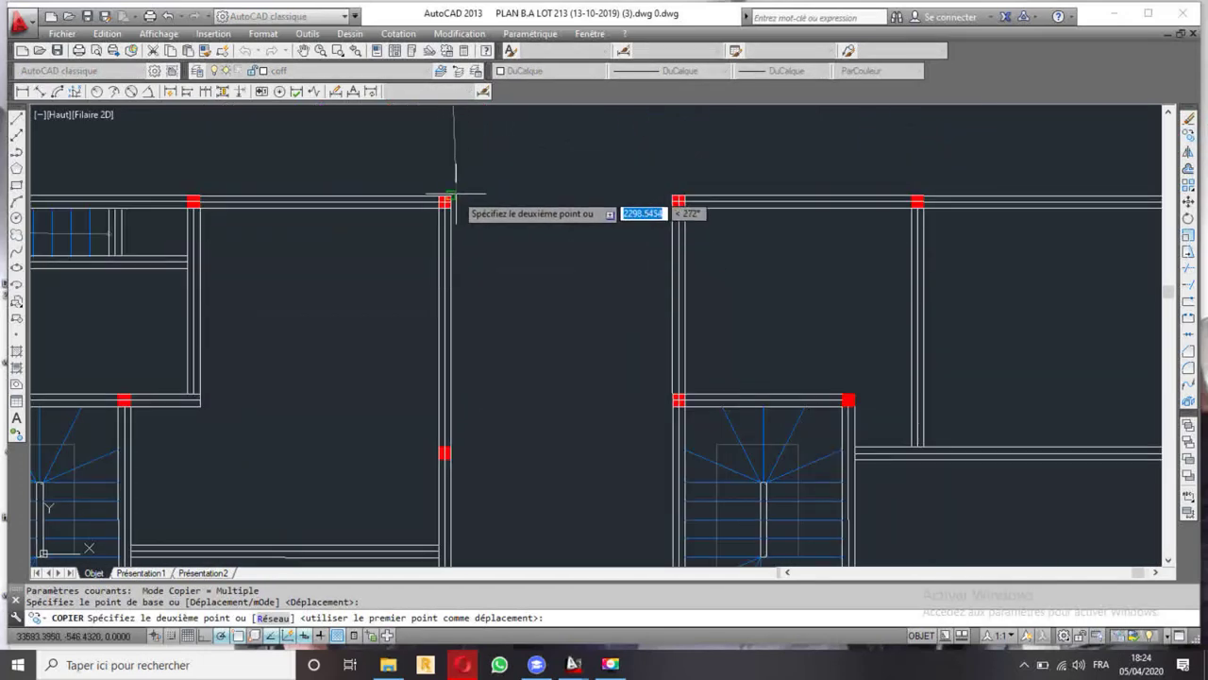
click(450, 195)
scroll(501, 184, down, 5)
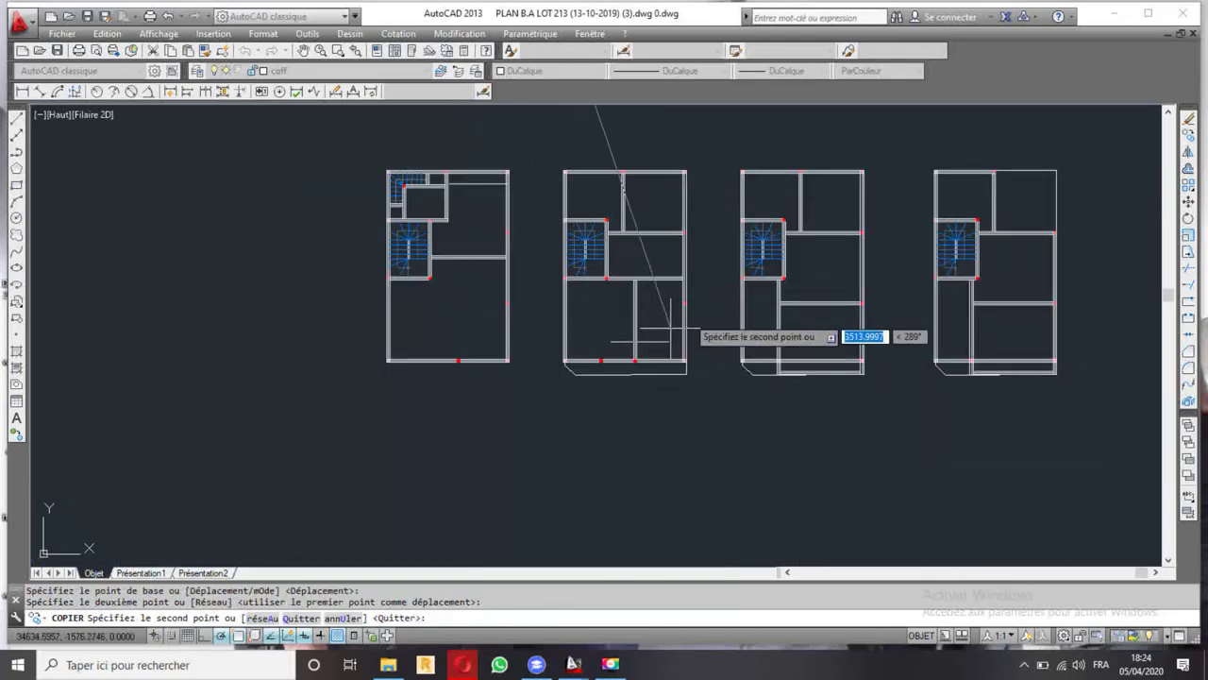
scroll(699, 178, up, 4)
scroll(695, 170, up, 2)
scroll(661, 193, down, 2)
scroll(675, 187, up, 1)
scroll(661, 184, up, 3)
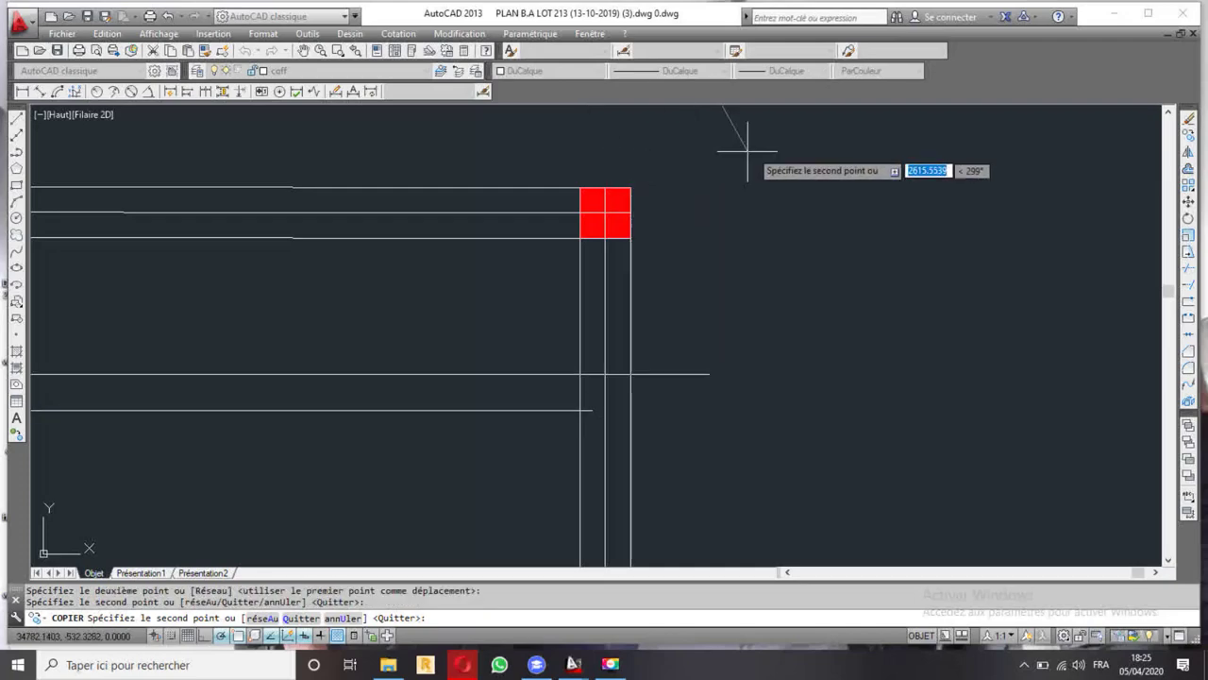
scroll(746, 154, down, 6)
scroll(679, 207, down, 4)
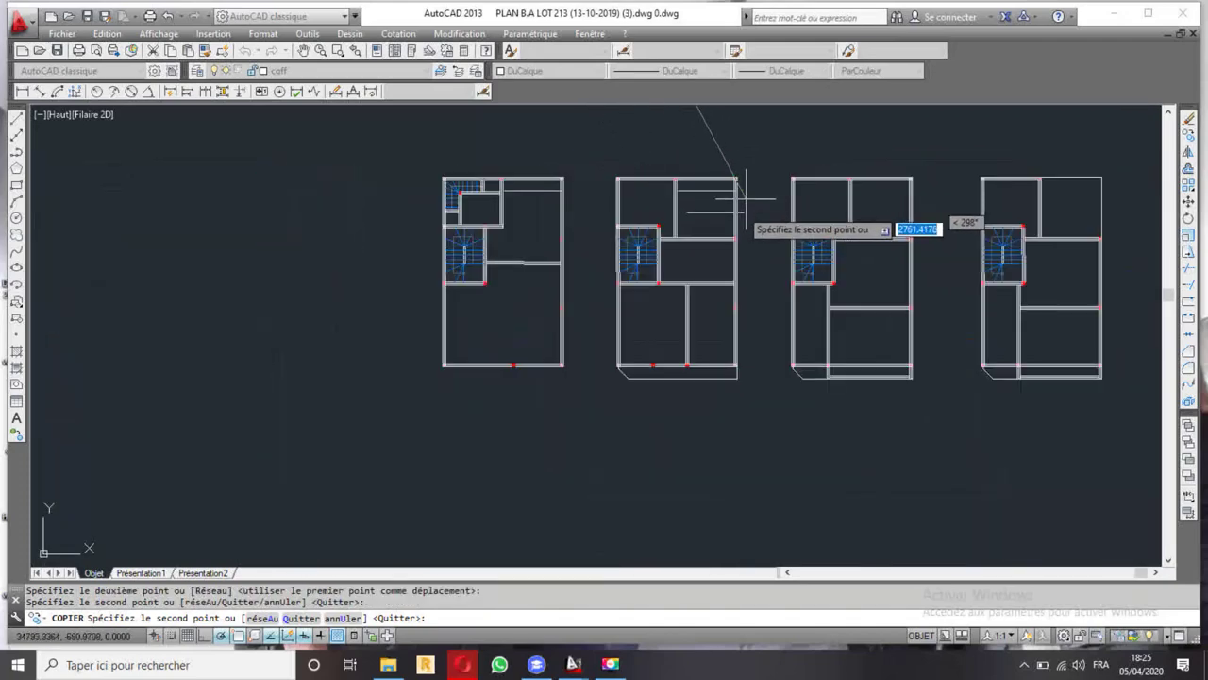
key(Escape)
scroll(522, 180, up, 5)
scroll(537, 195, up, 2)
- Shift the inner horizontal line slightly to the left
click(564, 263)
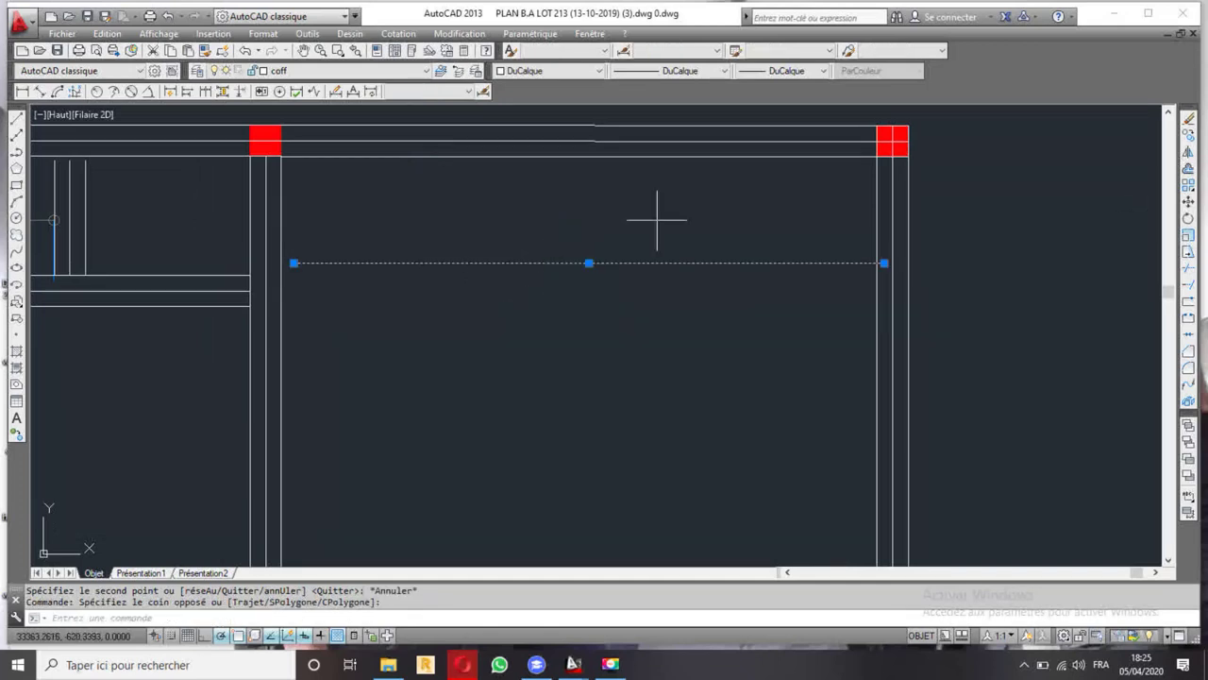
click(1187, 196)
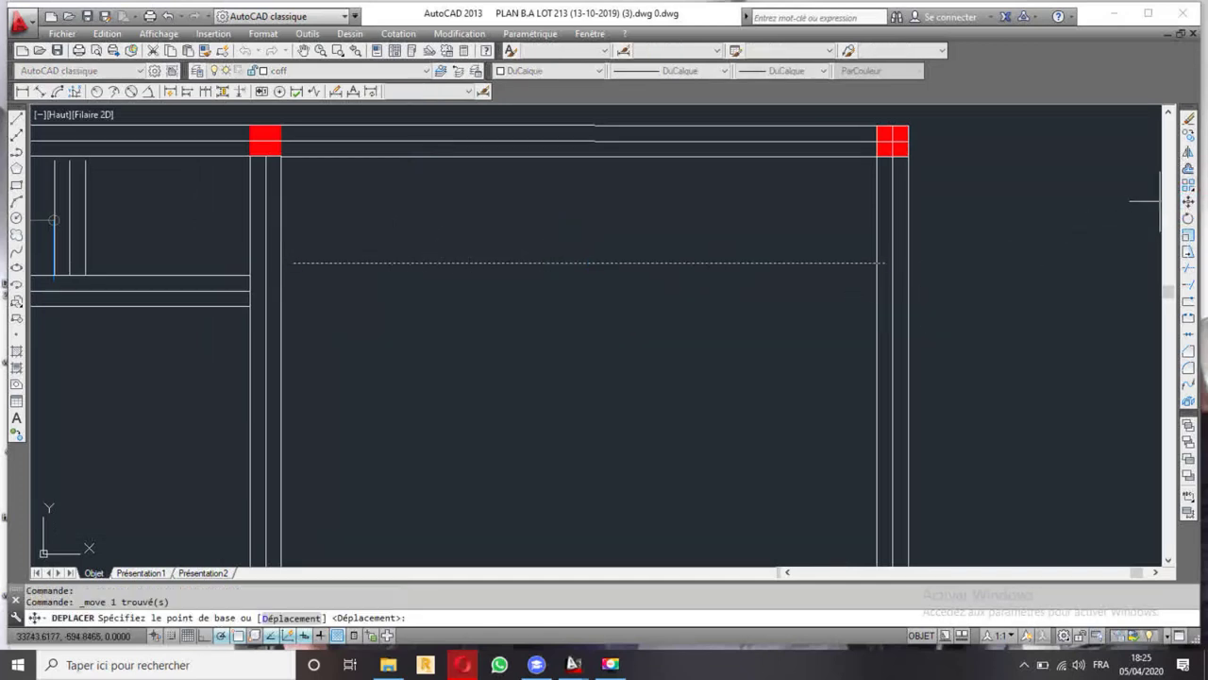
click(885, 262)
click(878, 262)
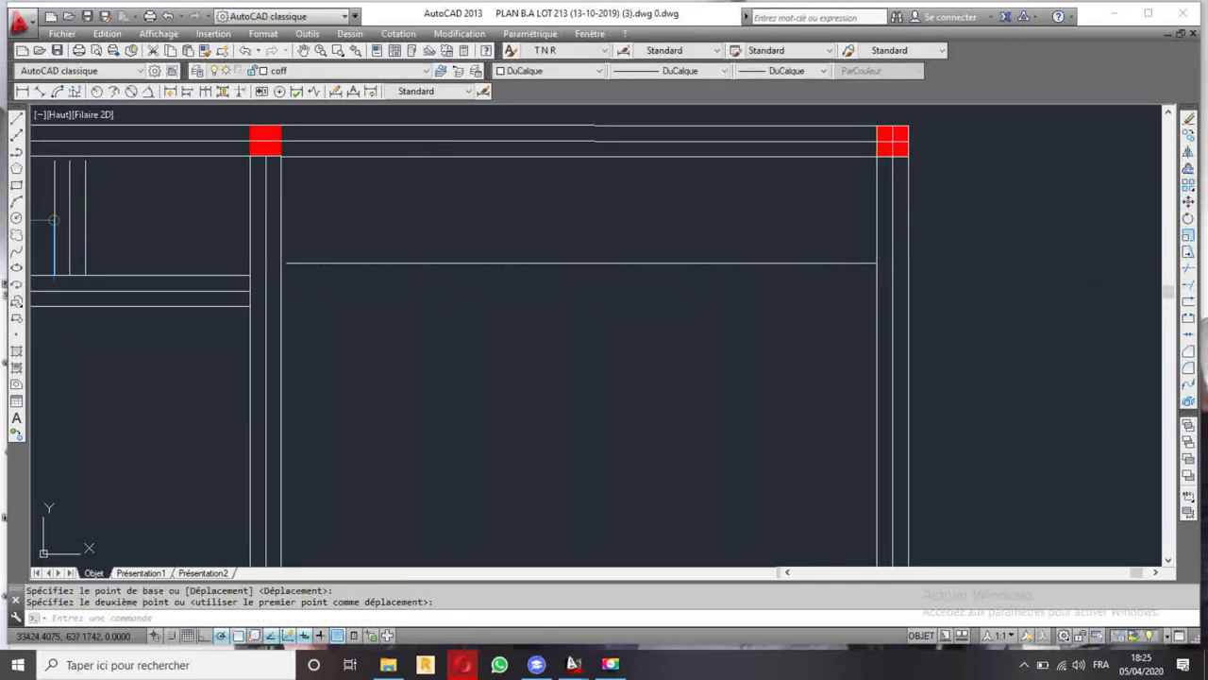
- Extend the horizontal line to the vertical left wall line
click(280, 253)
click(273, 261)
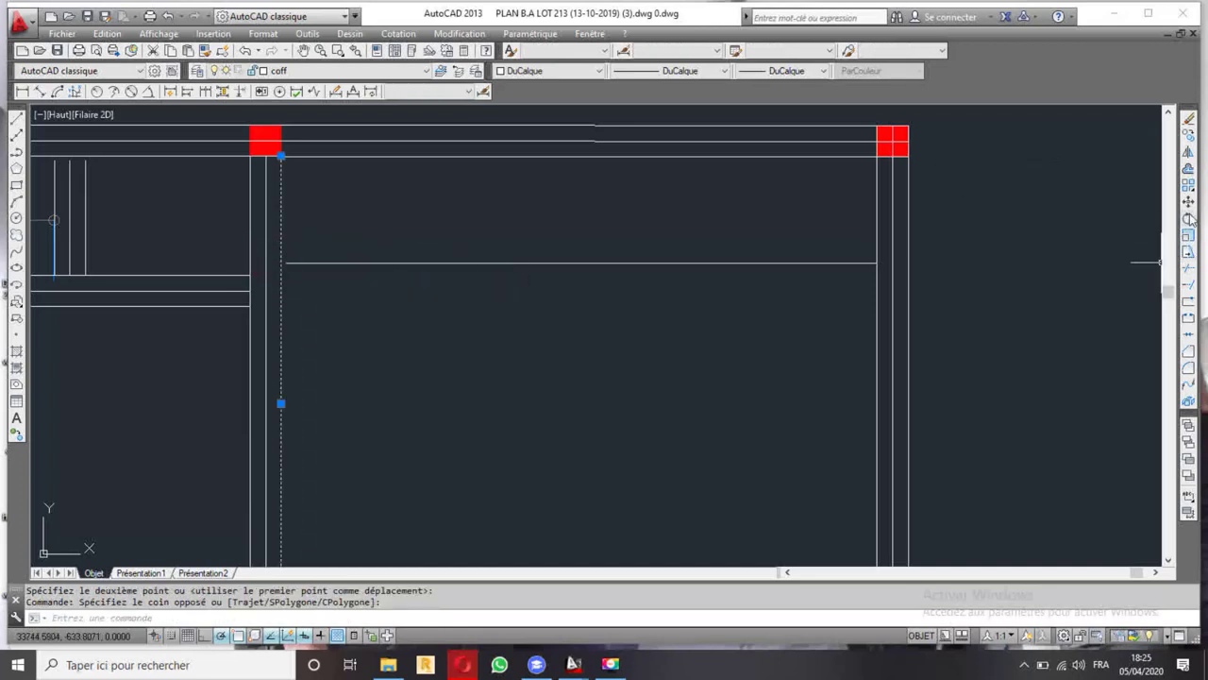
click(1190, 291)
click(440, 316)
click(561, 189)
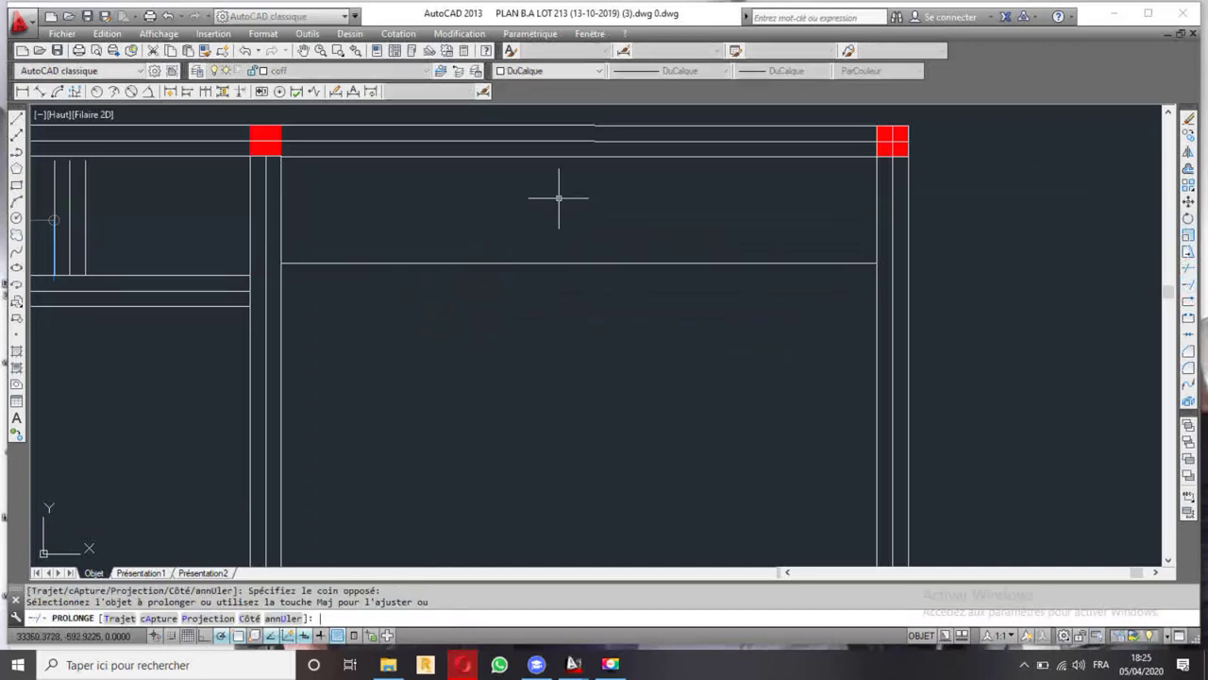
key(Escape)
click(538, 262)
click(514, 313)
click(1147, 191)
- Offset the line downward by the default distance of 10 to form a double-line wall
click(1187, 170)
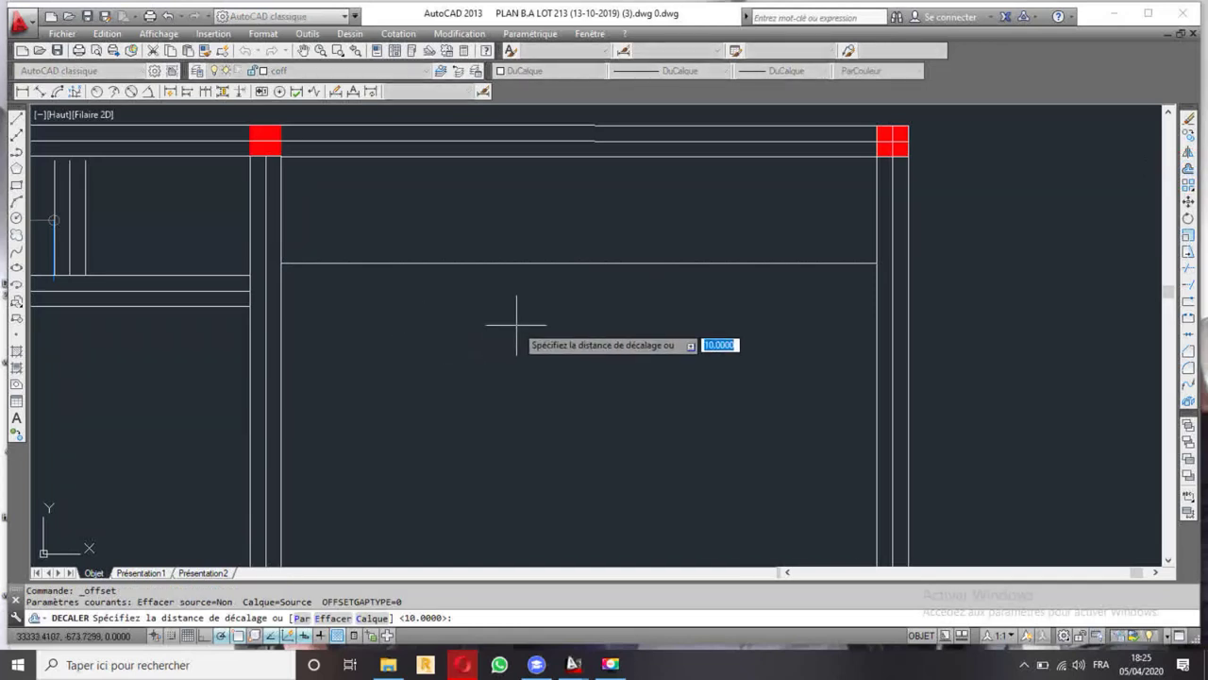
key(Return)
click(529, 262)
click(529, 302)
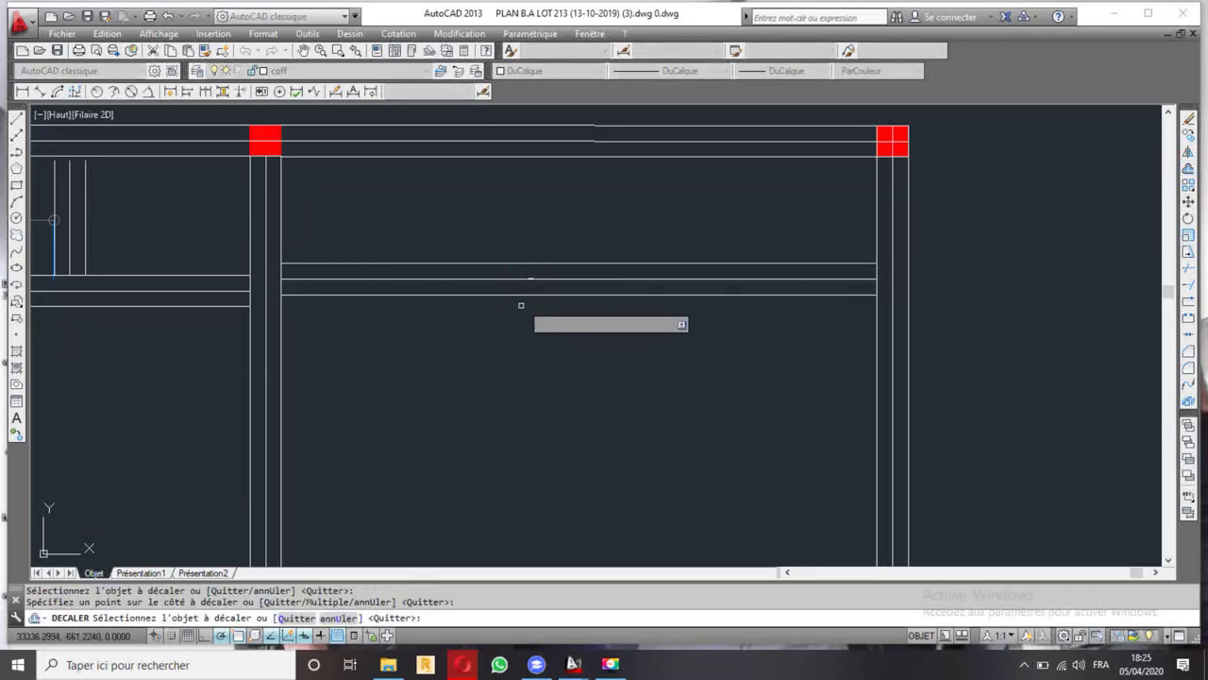
key(Escape)
- Erase the stray line in the right plan and select the new wall lines
scroll(606, 256, down, 5)
click(944, 290)
key(Delete)
click(567, 257)
click(604, 278)
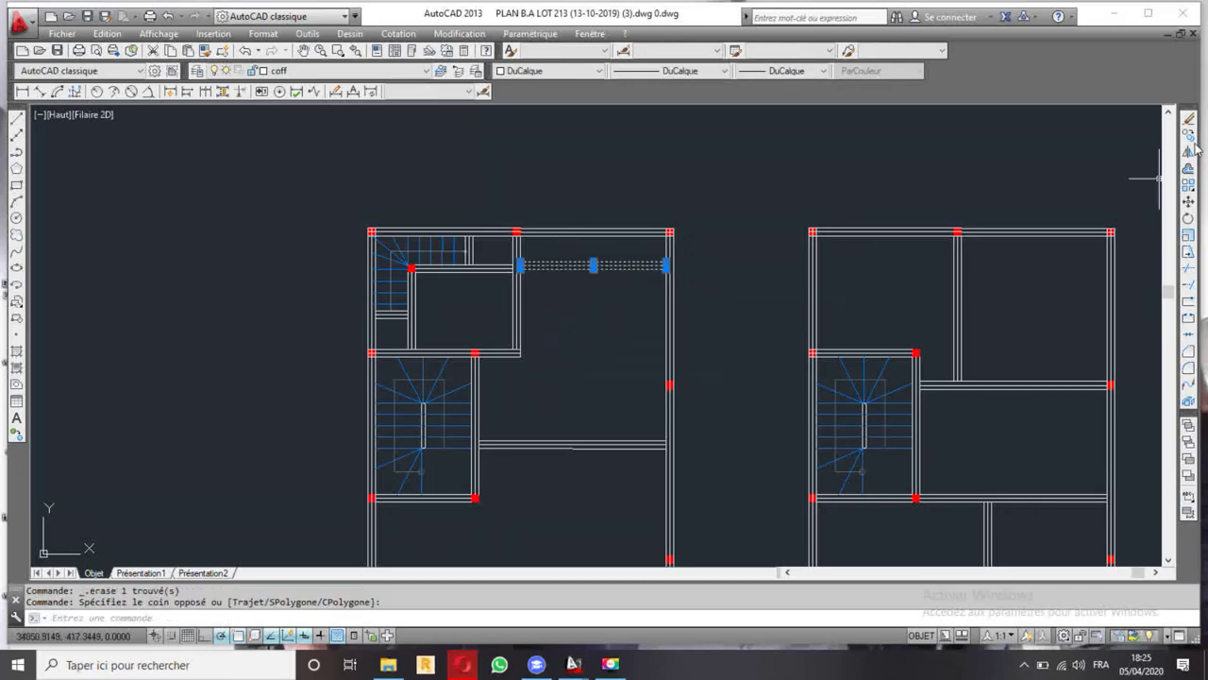
- Copy the three wall lines from the top-right column corner into the middle plan's upper room
click(1192, 138)
scroll(660, 227, up, 3)
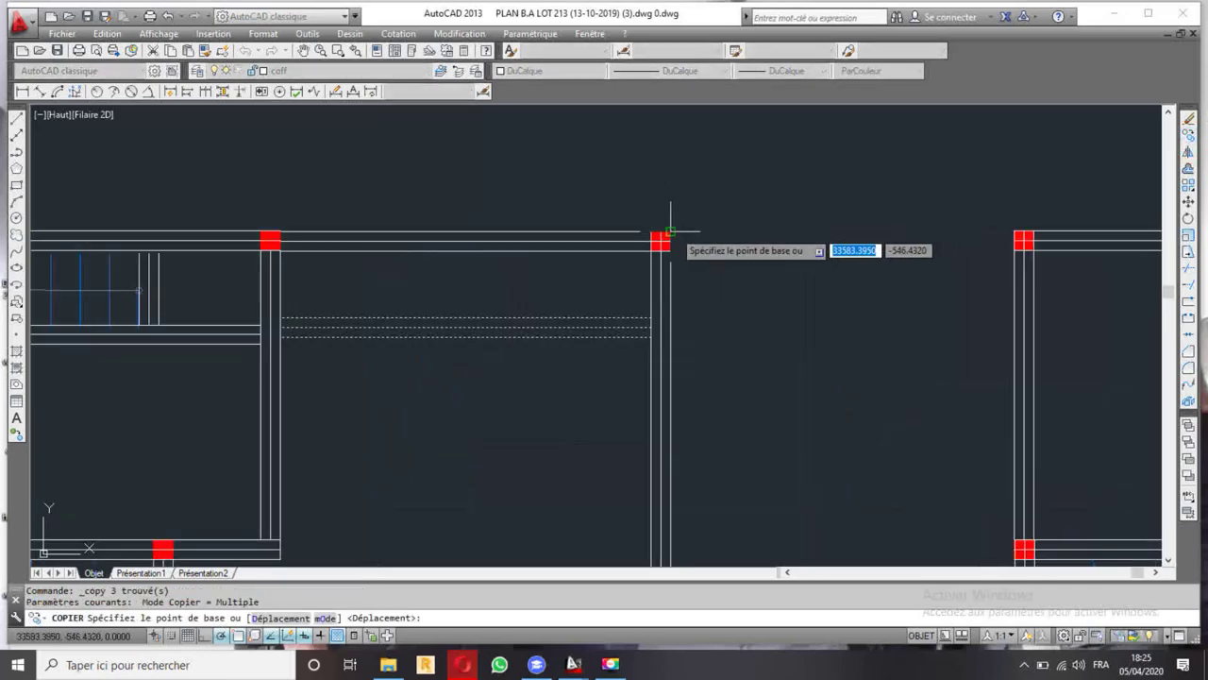
click(663, 233)
scroll(491, 202, down, 5)
scroll(803, 226, up, 5)
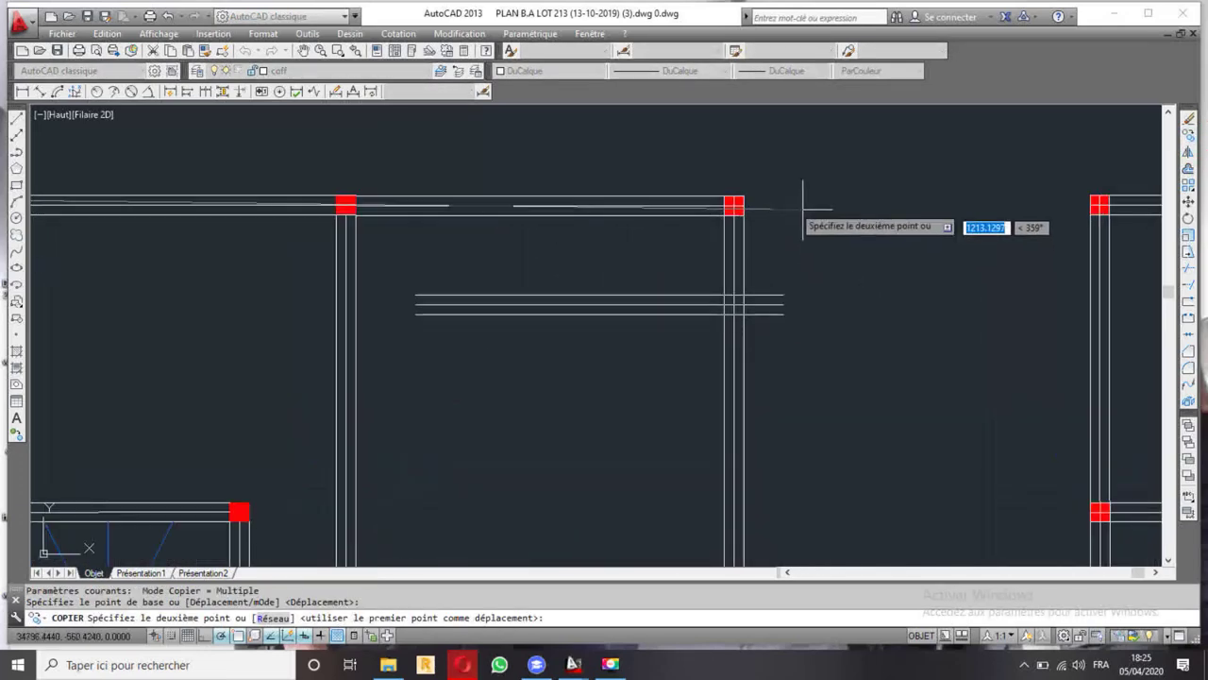
click(734, 196)
scroll(799, 184, down, 5)
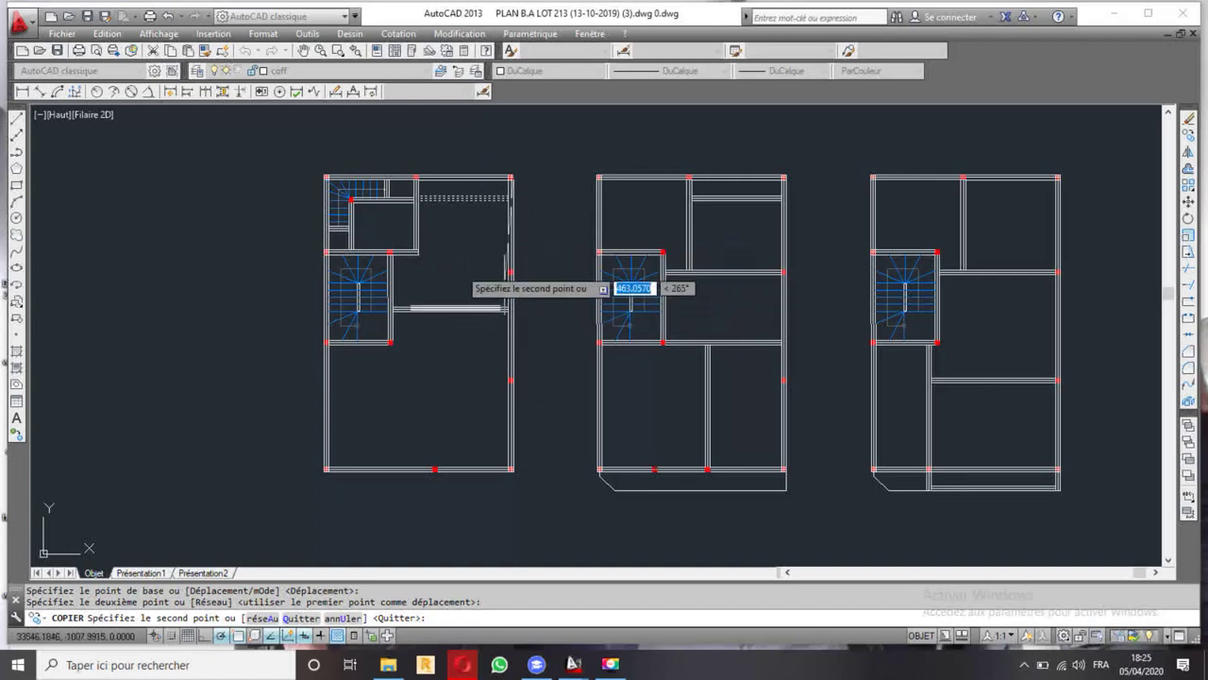
key(Escape)
middle_drag(457, 298, 472, 267)
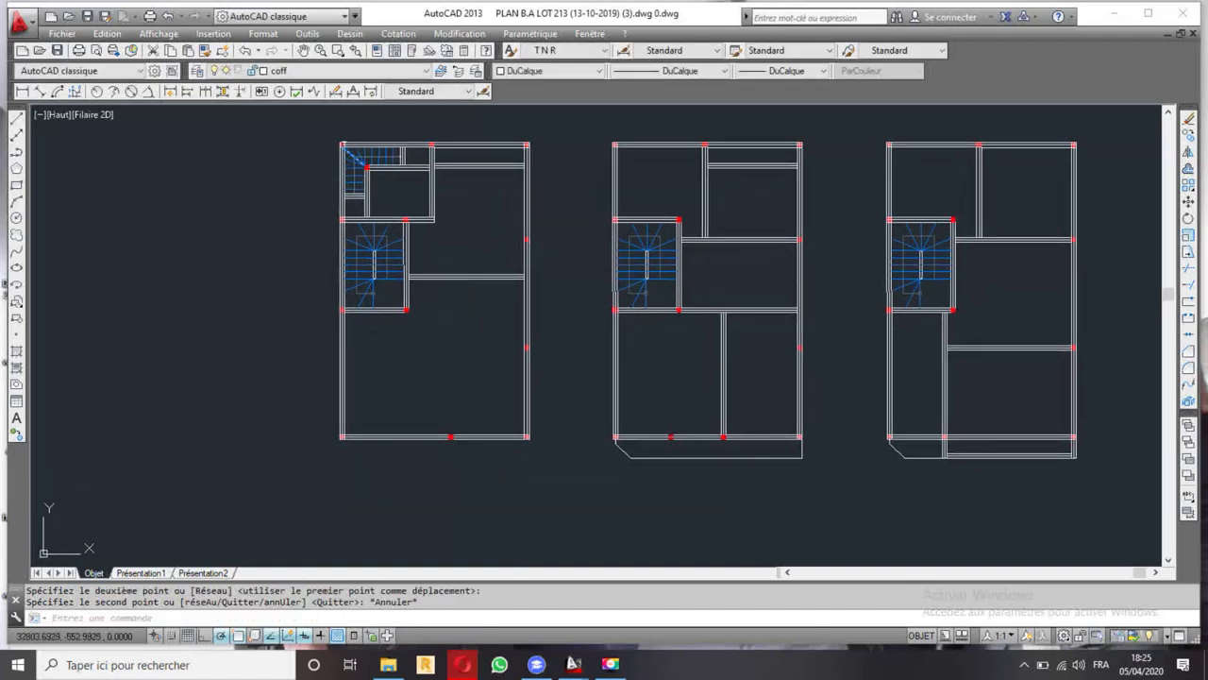
click(329, 132)
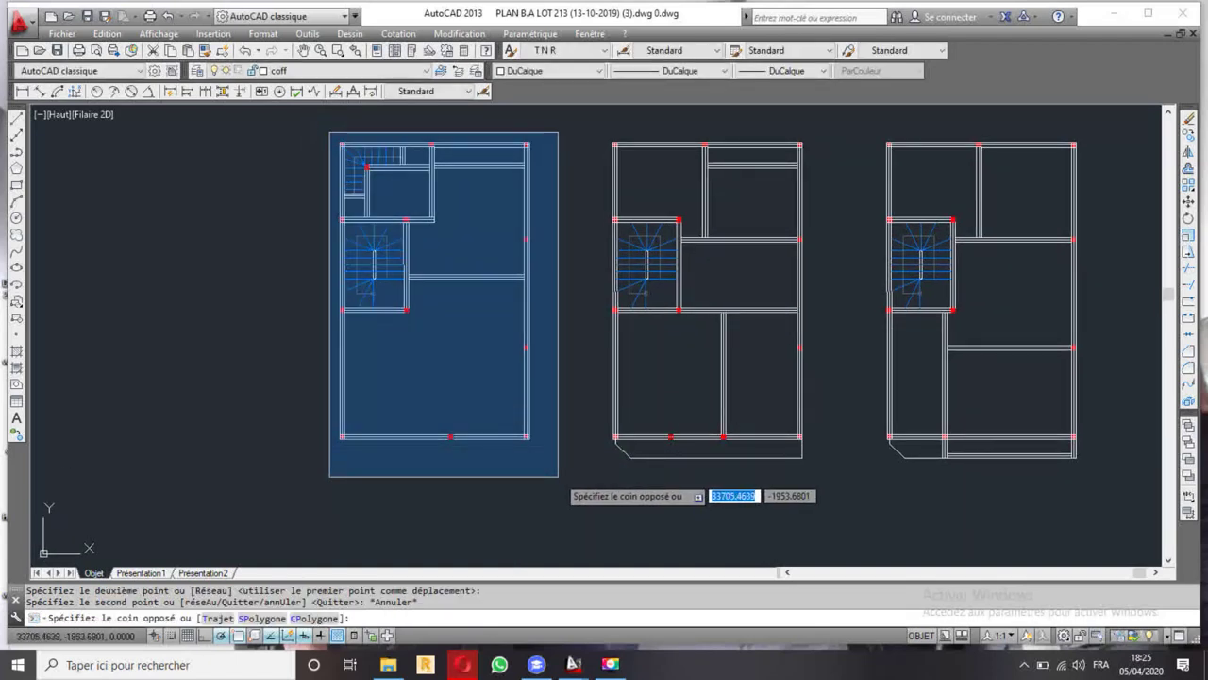
- Copy the whole left framing plan further left, based on its top-right corner
click(557, 473)
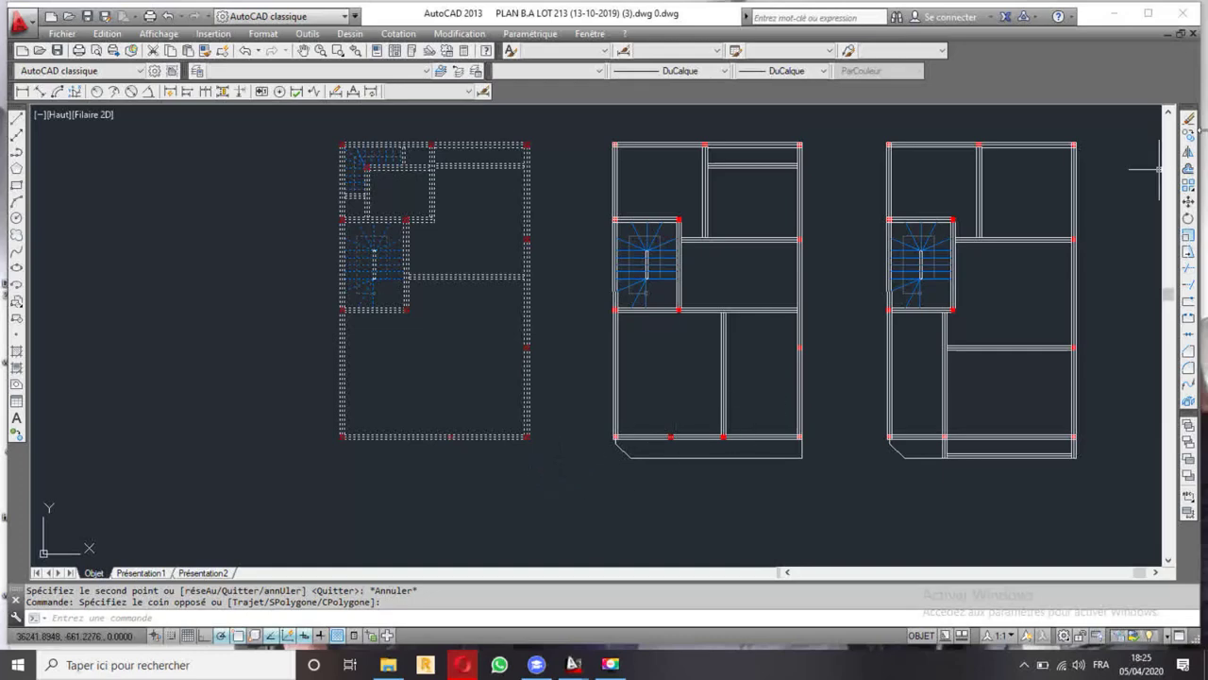
click(1191, 135)
scroll(539, 165, up, 3)
scroll(529, 147, up, 3)
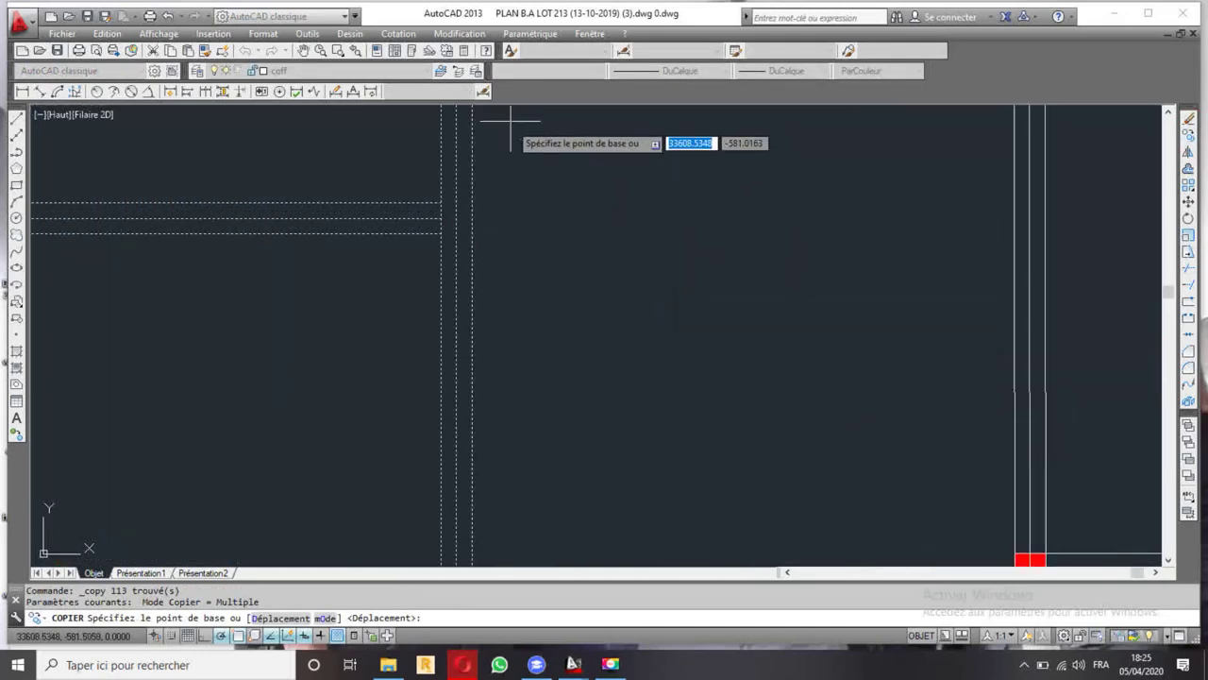
scroll(633, 362, up, 2)
click(610, 278)
scroll(610, 277, down, 5)
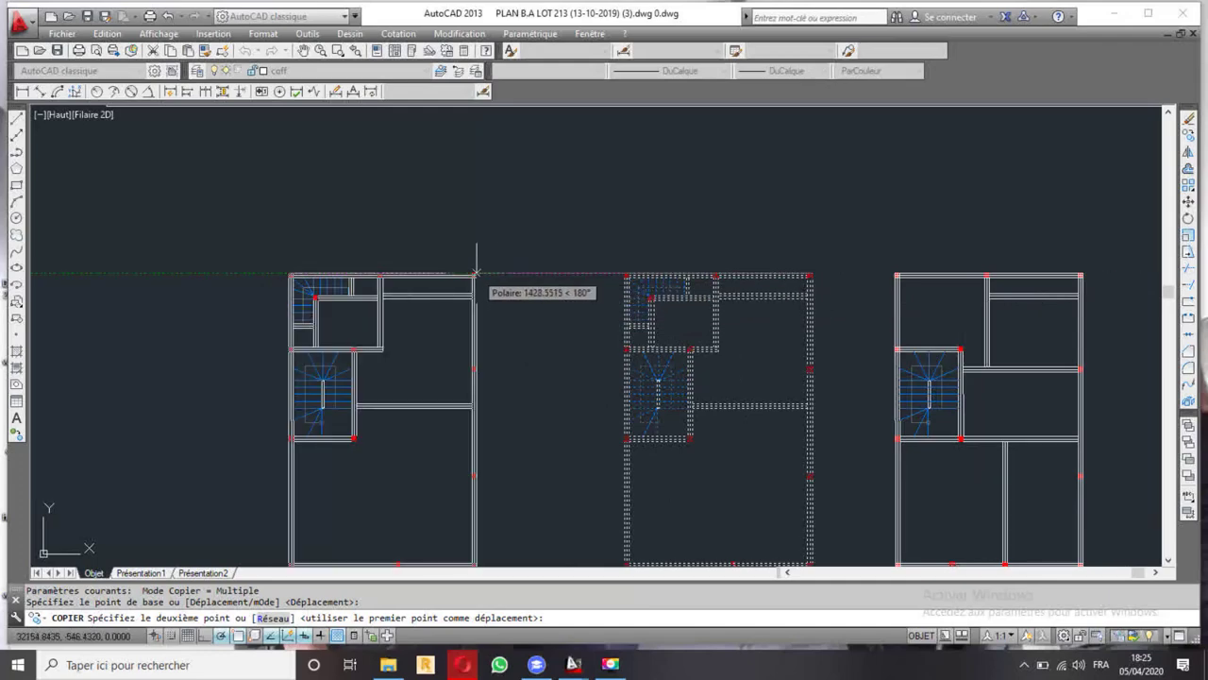
click(490, 273)
- Erase the 30 lines of the small top-left staircase from the new copy
scroll(379, 328, up, 4)
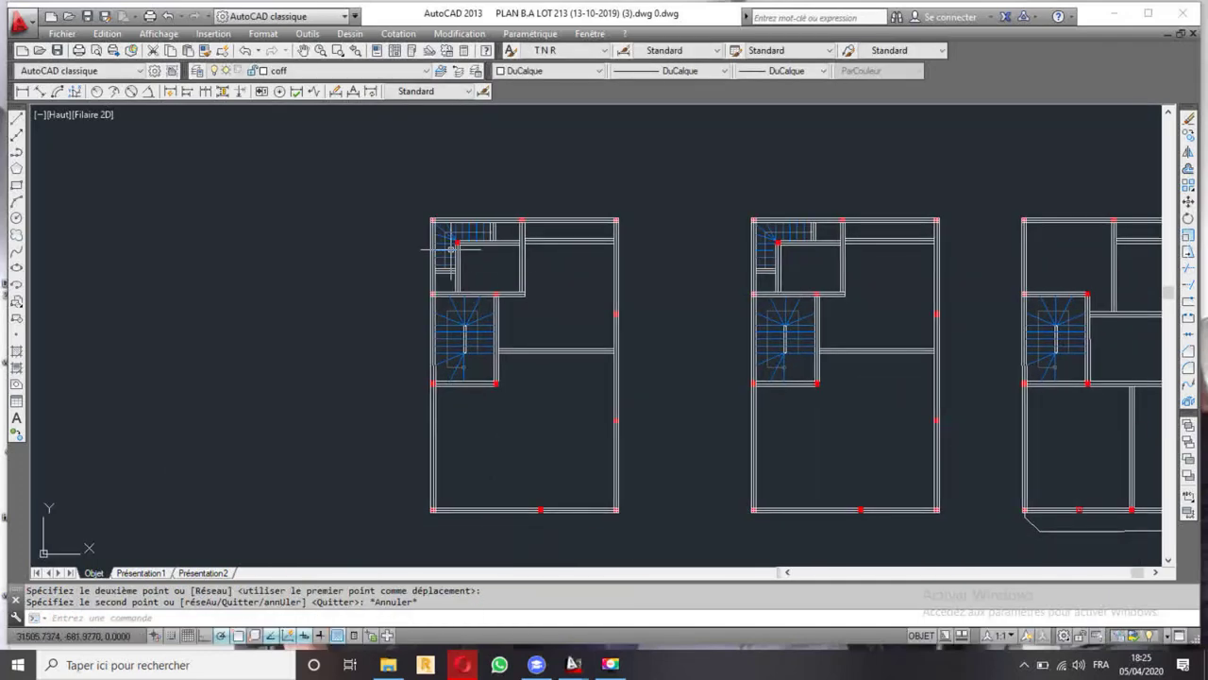
scroll(524, 251, up, 3)
click(673, 217)
click(421, 403)
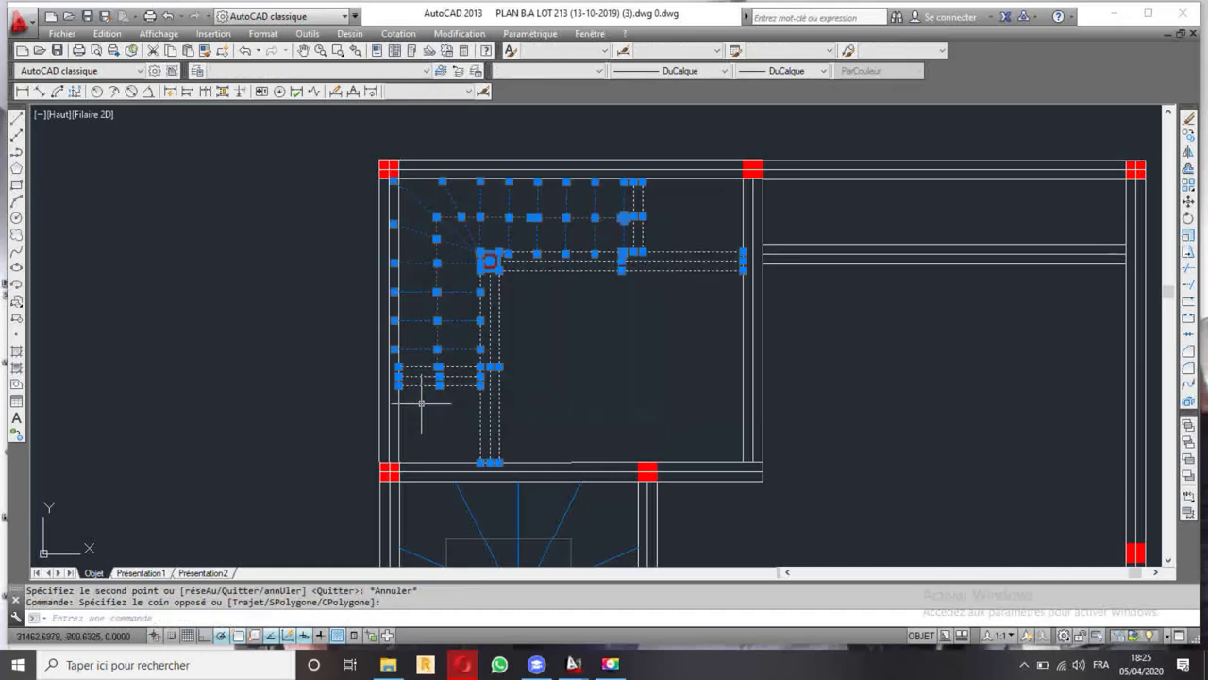
key(Delete)
scroll(424, 403, down, 3)
scroll(505, 410, up, 2)
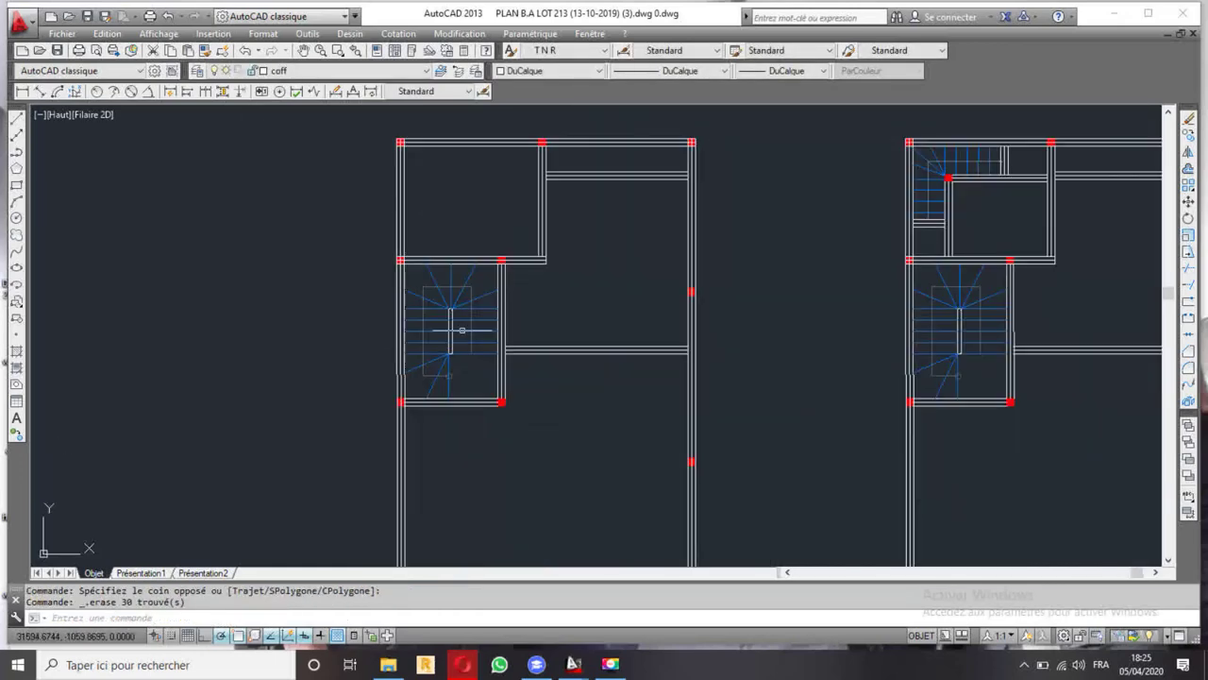
- Erase the remaining staircase from the copied plan
scroll(506, 250, up, 2)
click(525, 234)
click(389, 416)
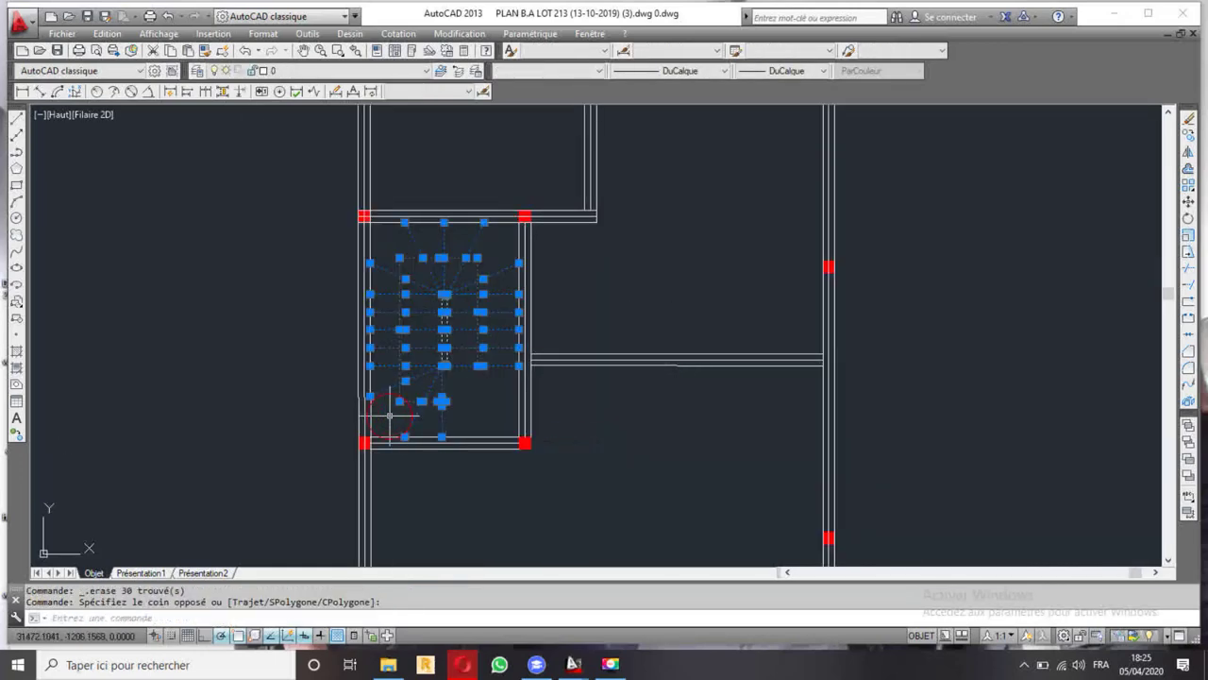
key(Delete)
scroll(546, 328, down, 3)
scroll(500, 366, down, 4)
scroll(484, 374, up, 6)
scroll(484, 375, up, 2)
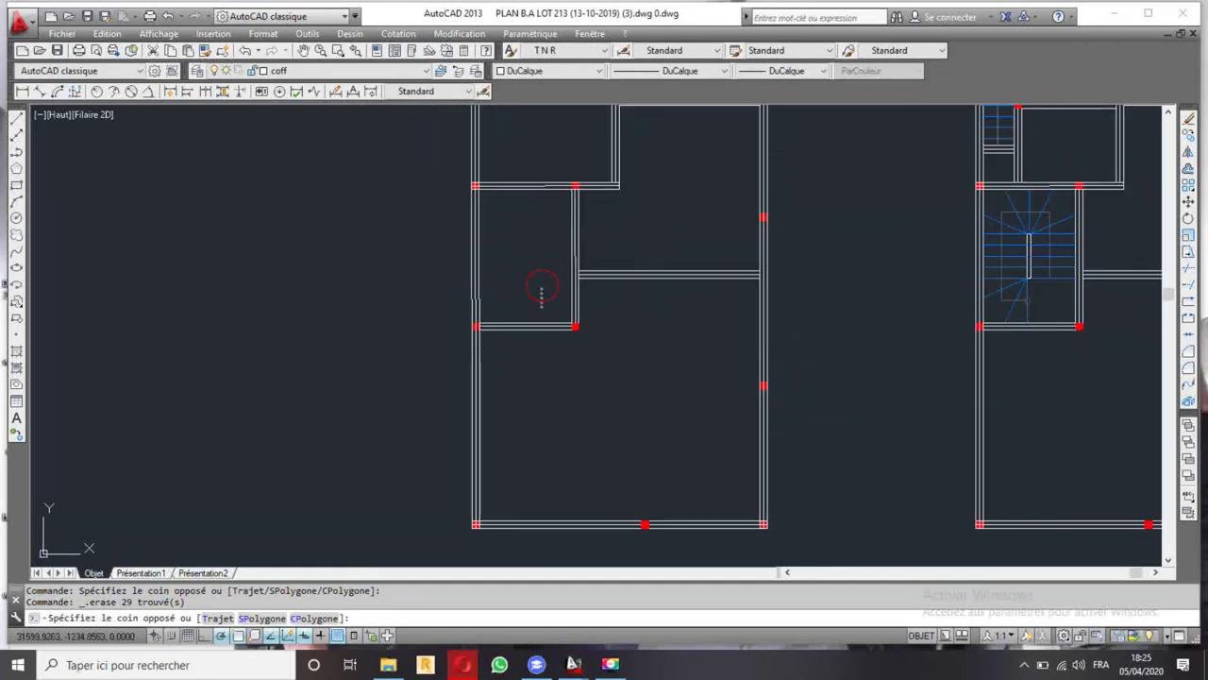
- Select the straight staircase in the basement architectural plan above
drag(557, 311, 519, 364)
key(Escape)
scroll(512, 351, down, 5)
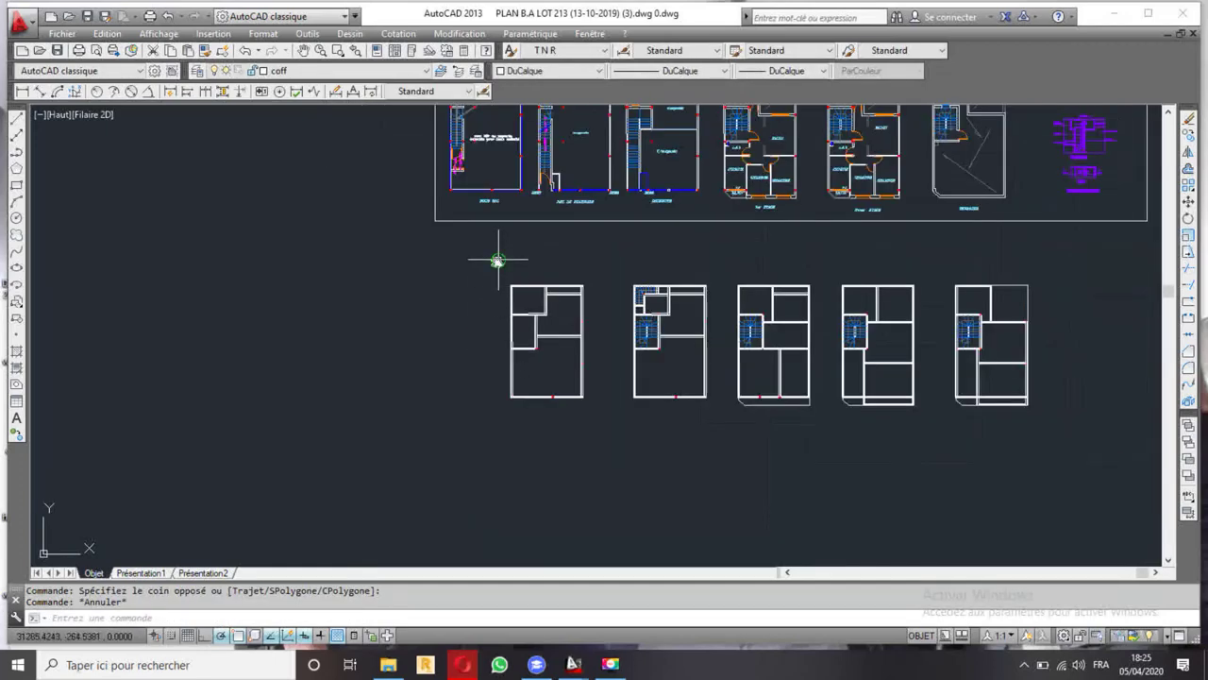
scroll(494, 256, down, 2)
scroll(494, 255, down, 2)
middle_drag(396, 243, 623, 243)
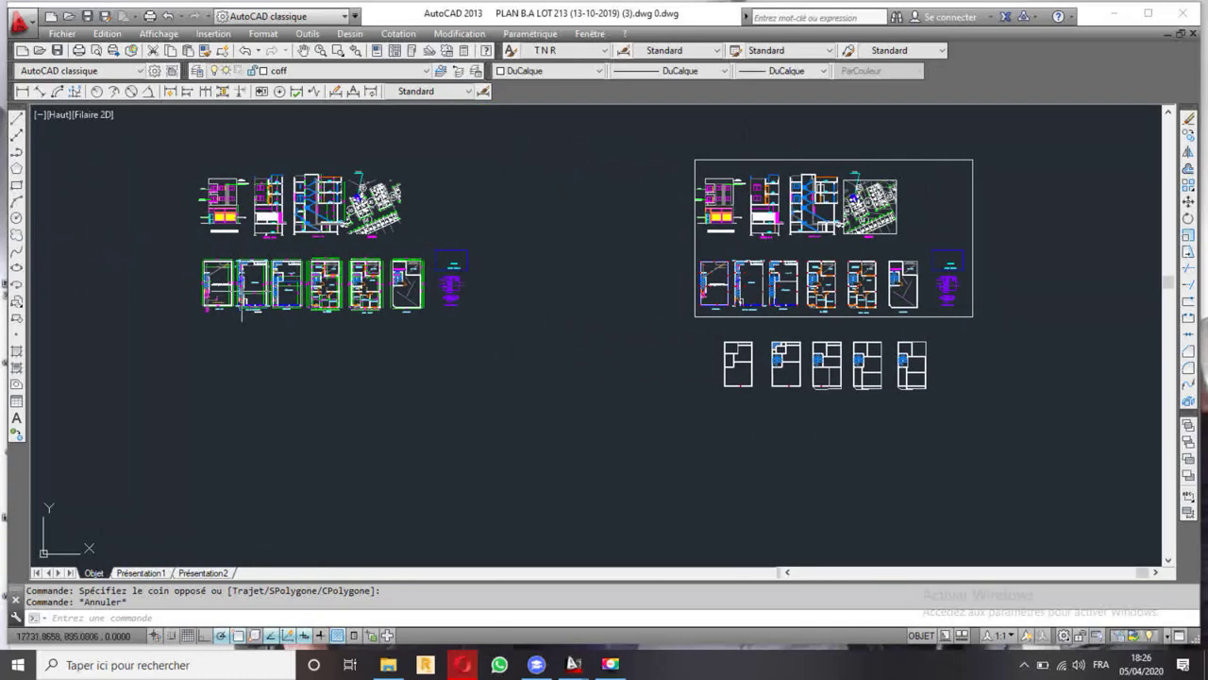
scroll(244, 295, up, 5)
scroll(180, 283, up, 3)
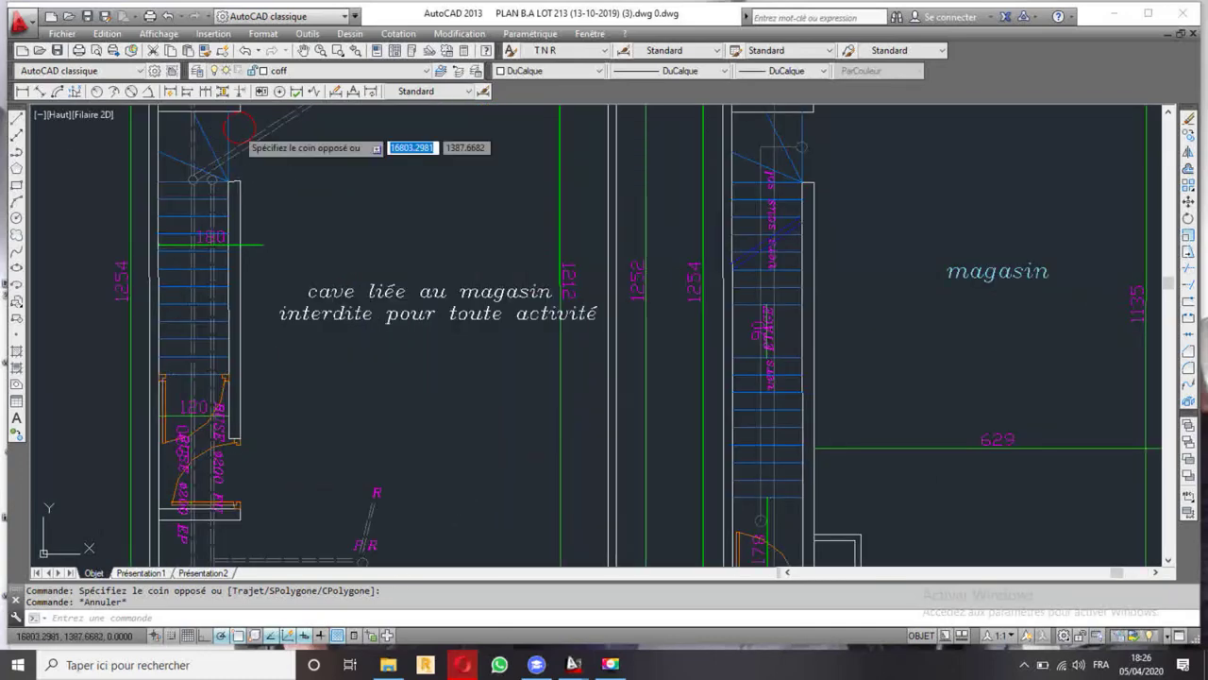
click(404, 166)
click(199, 149)
click(199, 159)
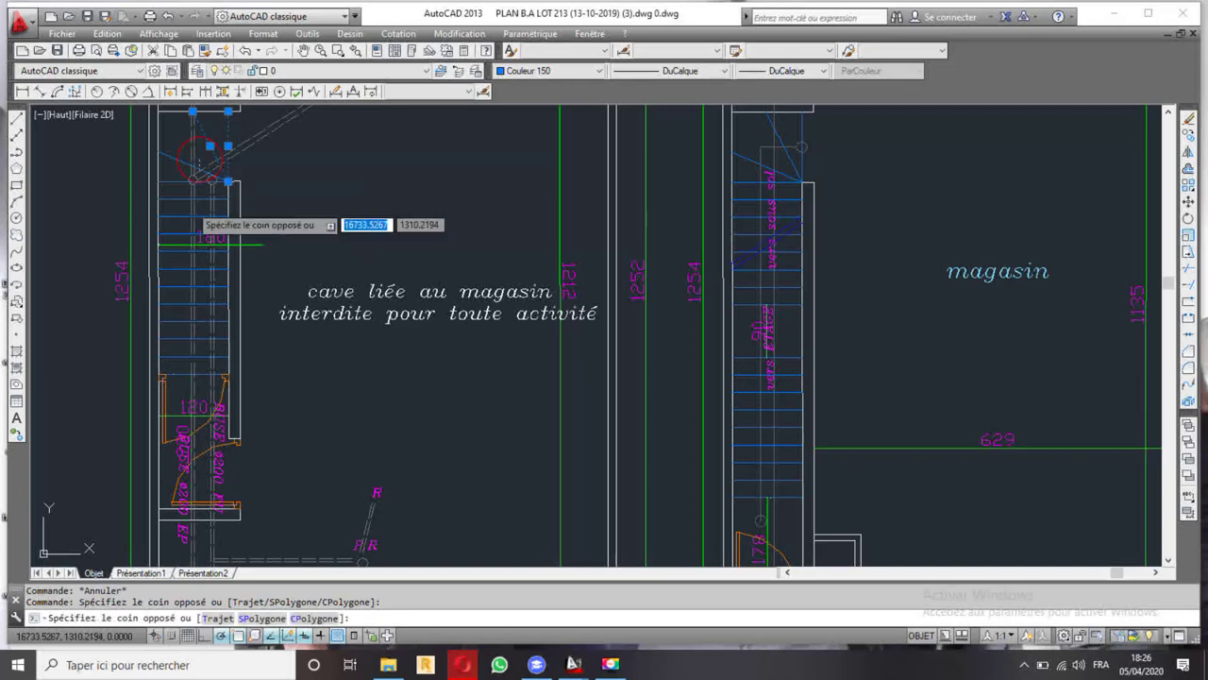
click(168, 393)
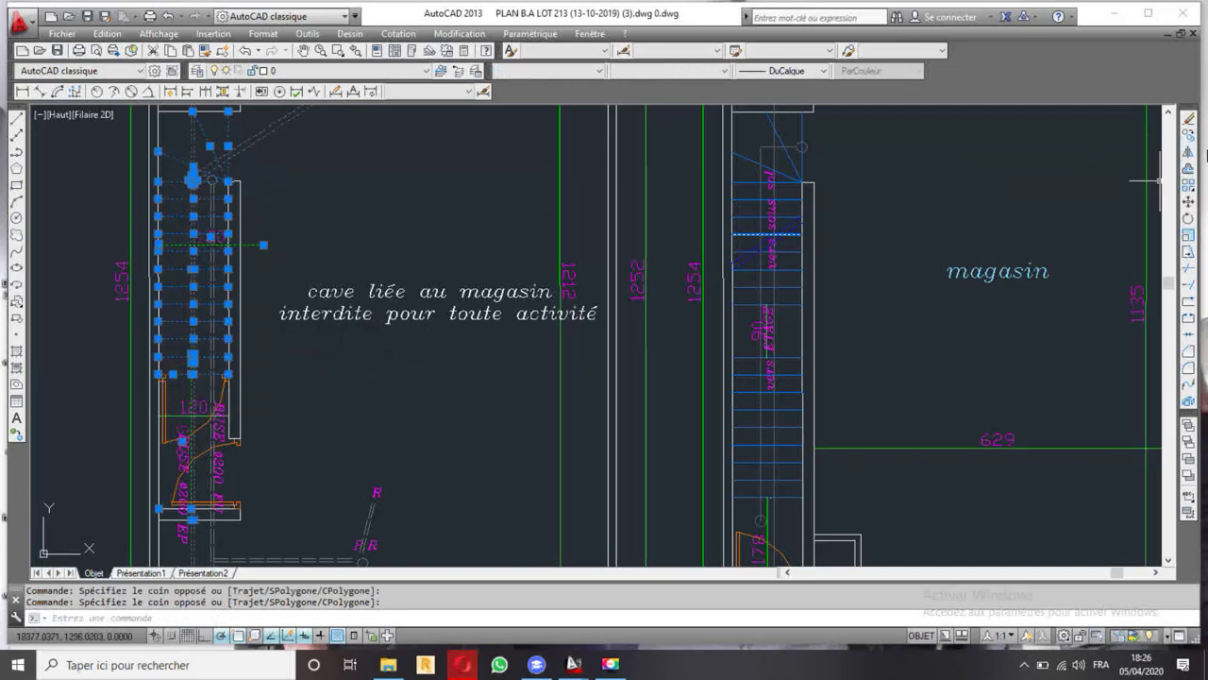
- Copy the 27 staircase lines from a wall corner into the new plan's lower-left bay
click(1190, 139)
scroll(727, 255, down, 8)
scroll(689, 227, up, 8)
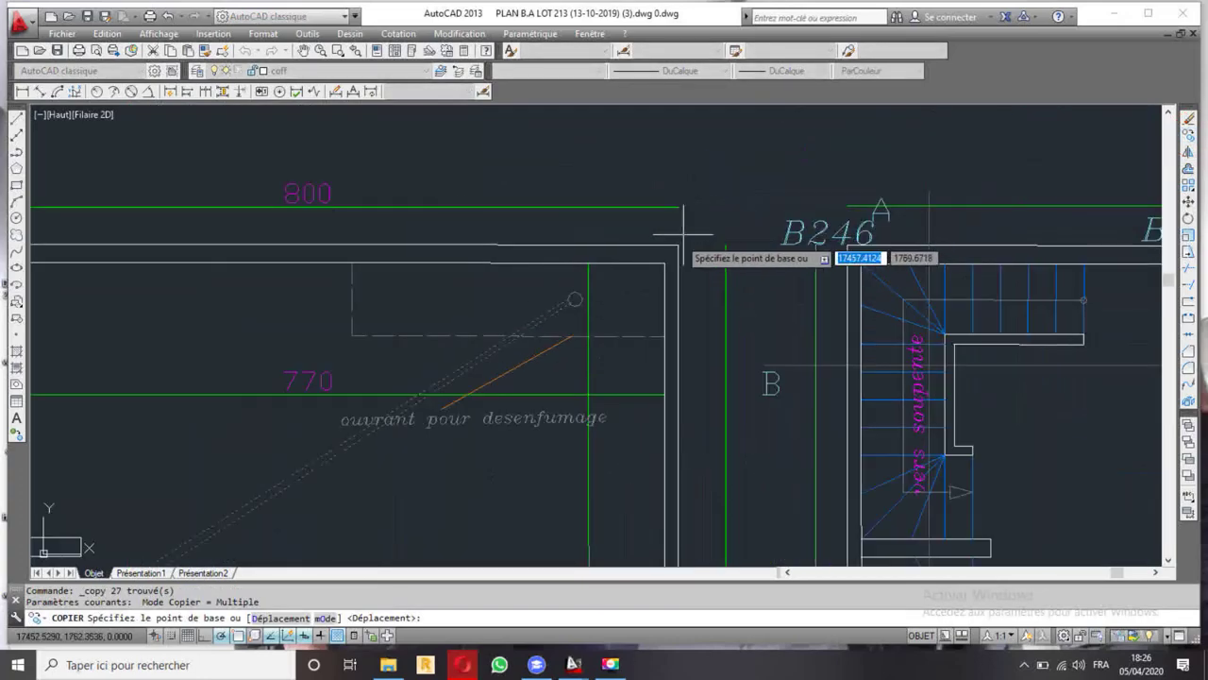
click(678, 243)
scroll(482, 170, down, 5)
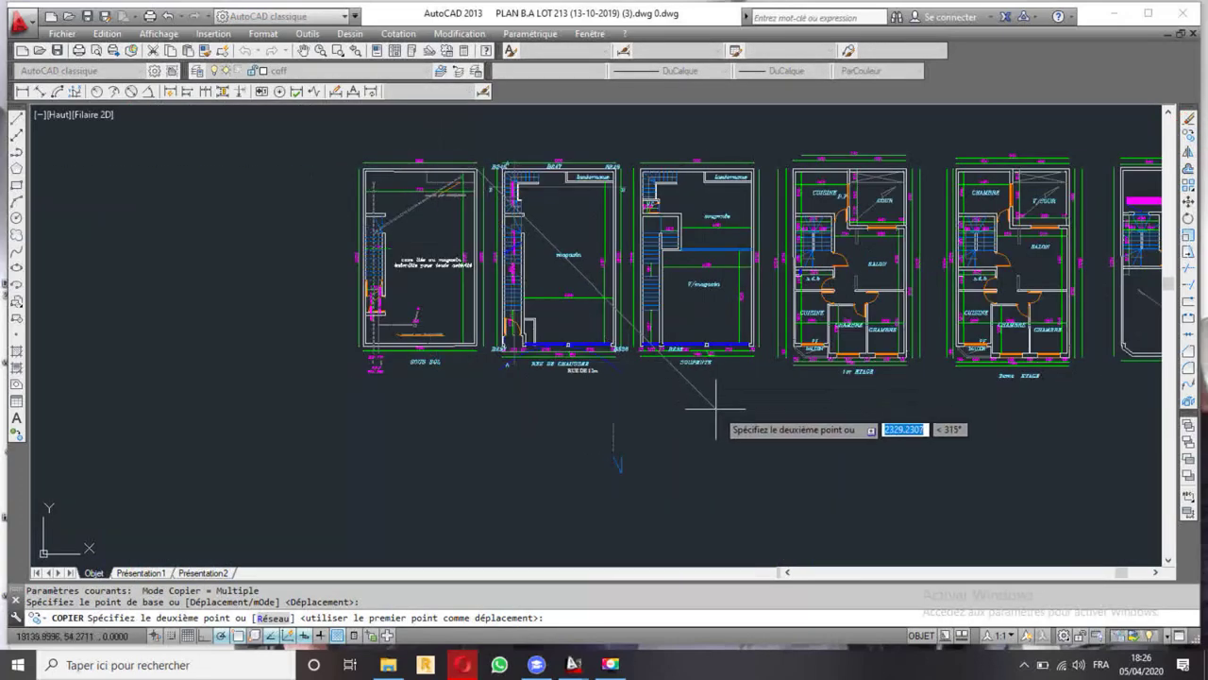
middle_drag(728, 418, 394, 151)
scroll(394, 151, down, 3)
middle_drag(784, 256, 463, 259)
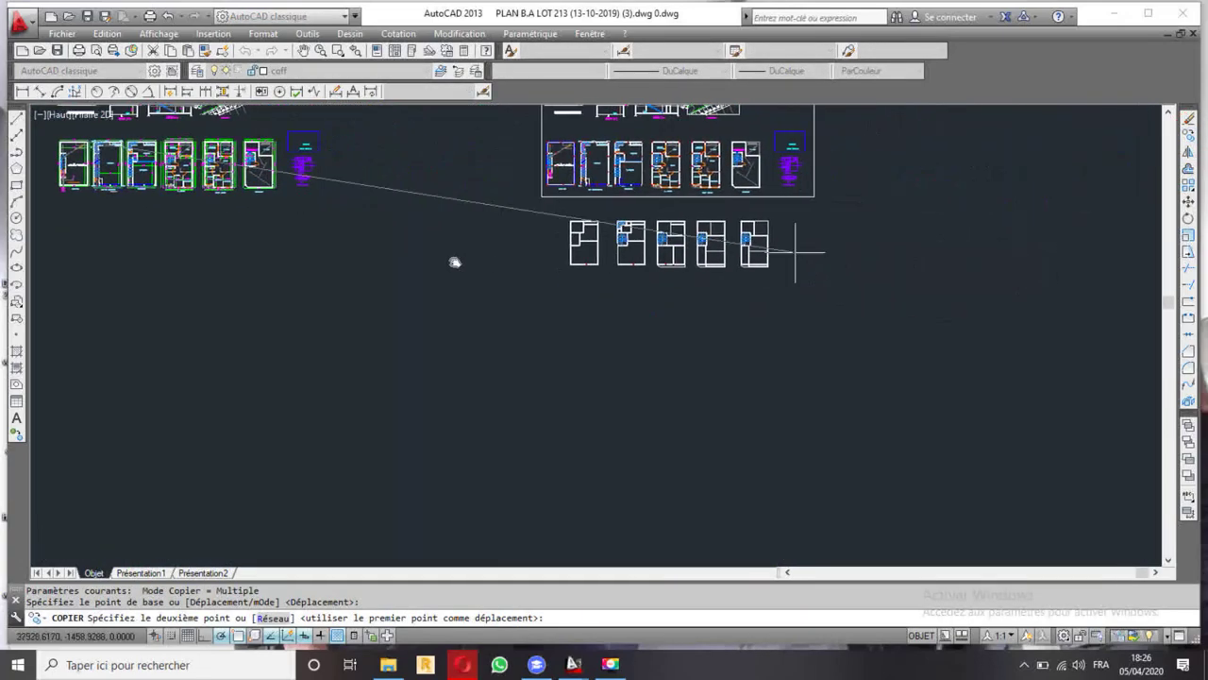
scroll(566, 201, up, 6)
scroll(593, 243, up, 3)
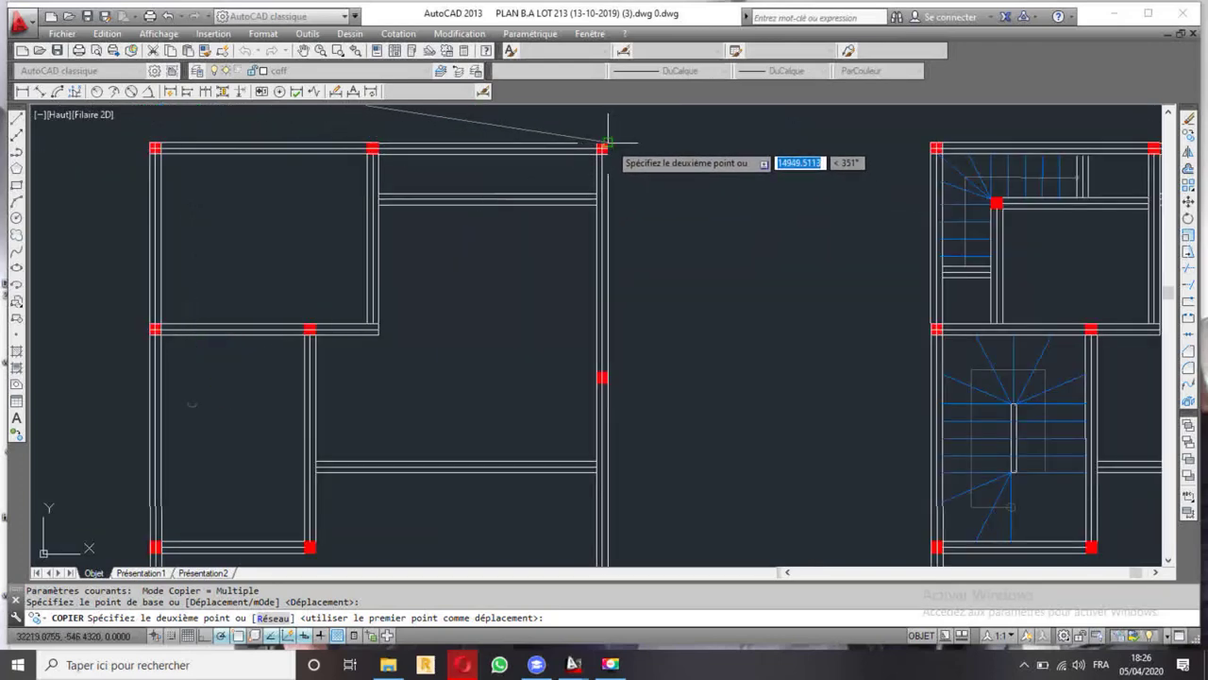
click(608, 142)
key(Escape)
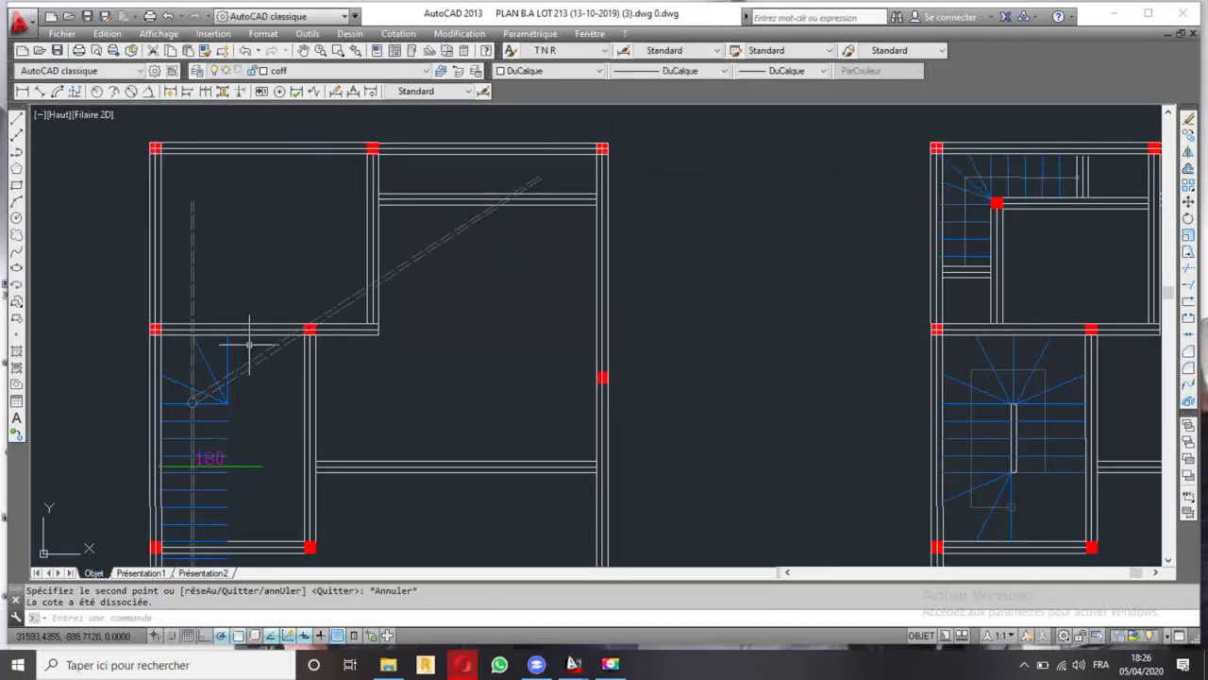
- Erase the diagonal and vertical dashed lines around the placed staircase
middle_drag(237, 324, 394, 239)
click(626, 156)
click(569, 179)
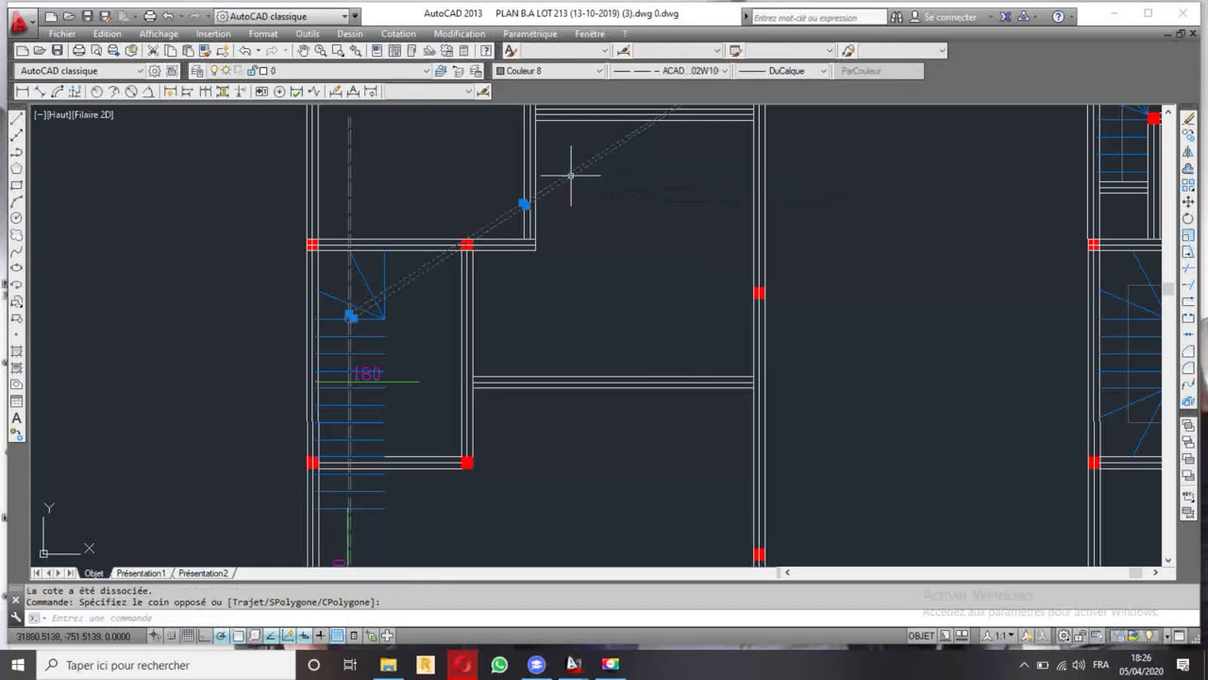
key(Delete)
click(378, 156)
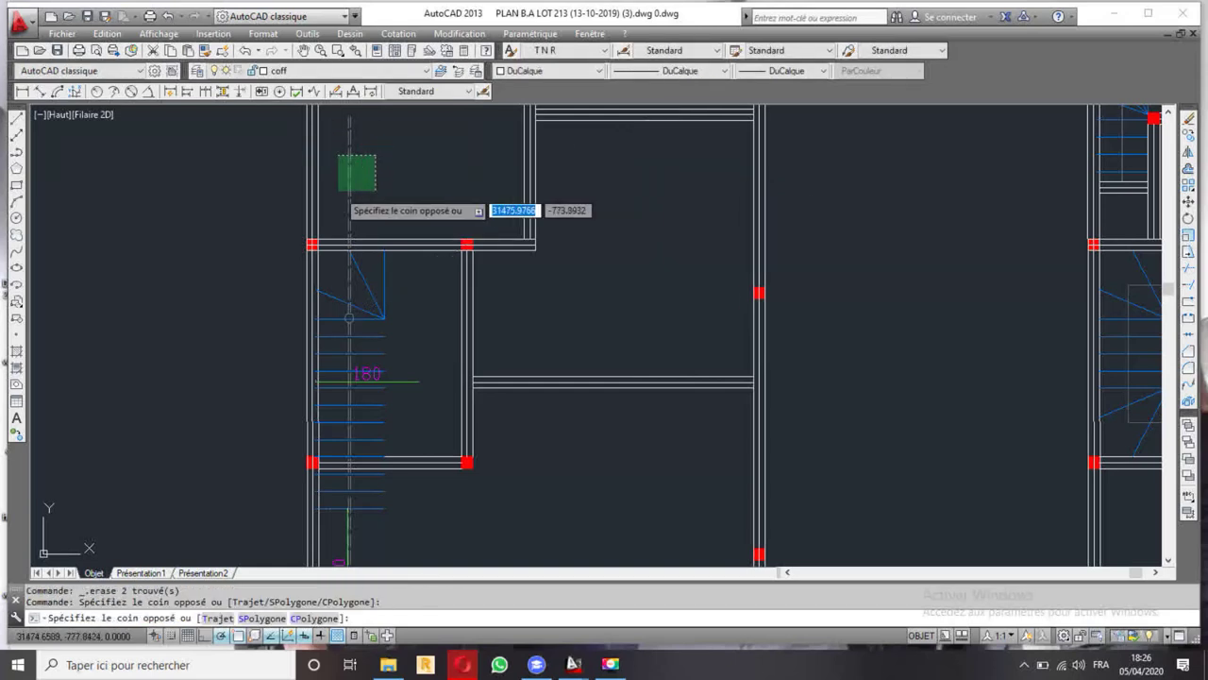
click(342, 191)
key(Delete)
- Erase the axis circle with its lines and a leftover annotation object
scroll(348, 327, up, 5)
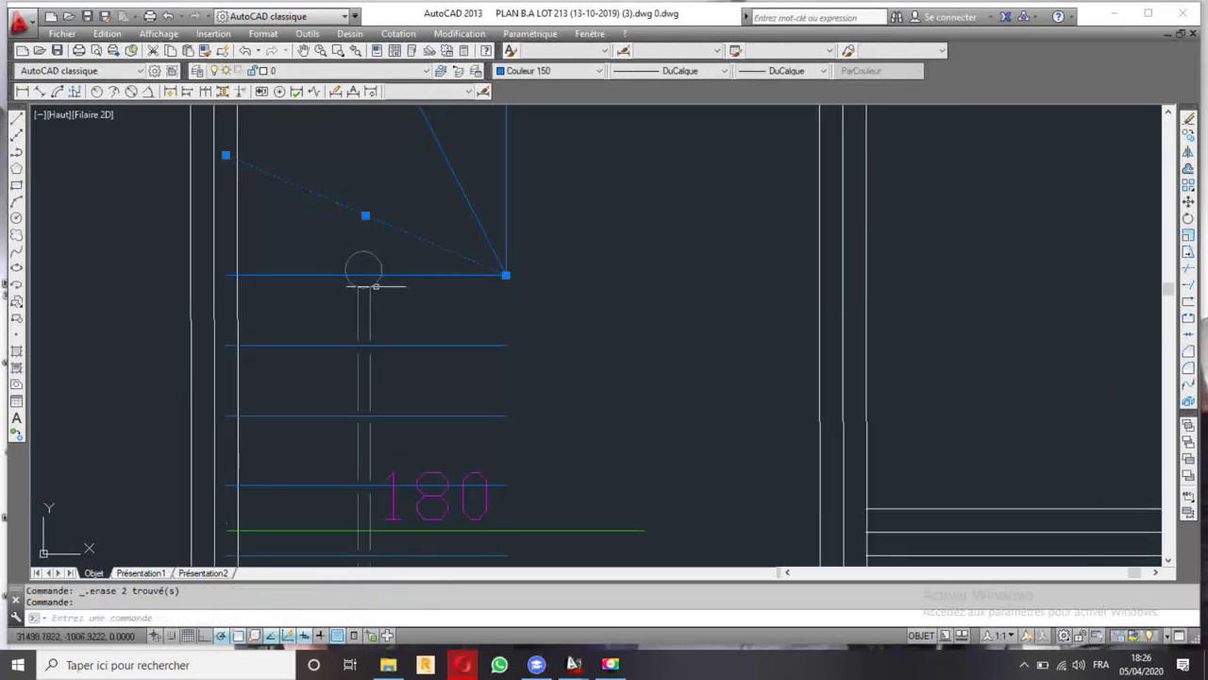
click(324, 240)
click(430, 302)
click(324, 307)
key(Delete)
scroll(328, 304, down, 5)
click(500, 330)
click(494, 345)
key(Delete)
- Erase the 230 text with its dashed line and select the corner column beside the stairs
scroll(490, 358, down, 4)
scroll(453, 401, up, 7)
click(435, 405)
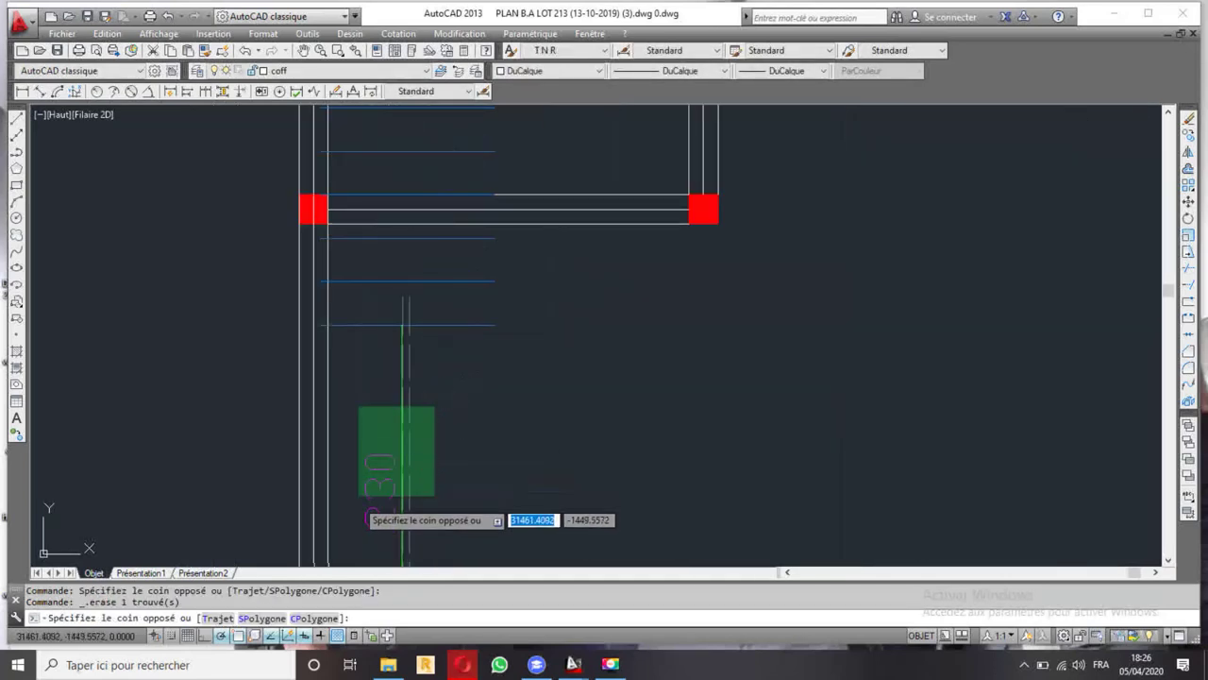
click(364, 497)
key(Delete)
scroll(368, 485, down, 3)
scroll(526, 235, down, 2)
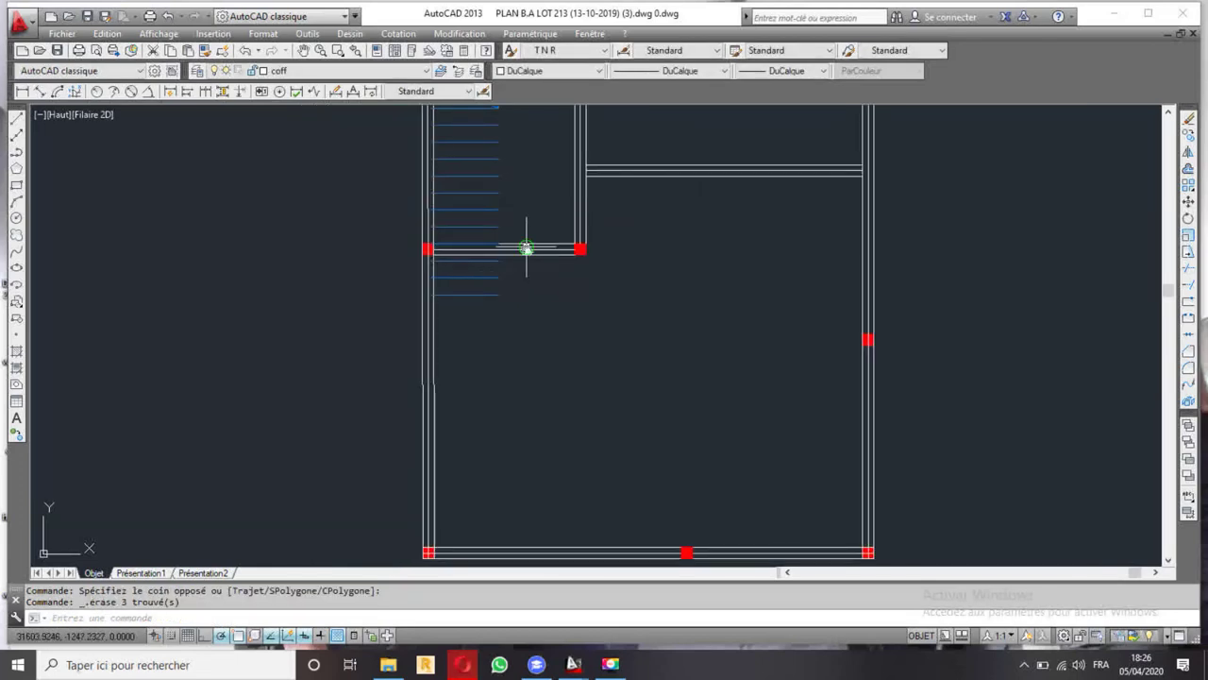
scroll(537, 372, up, 2)
click(539, 338)
click(630, 421)
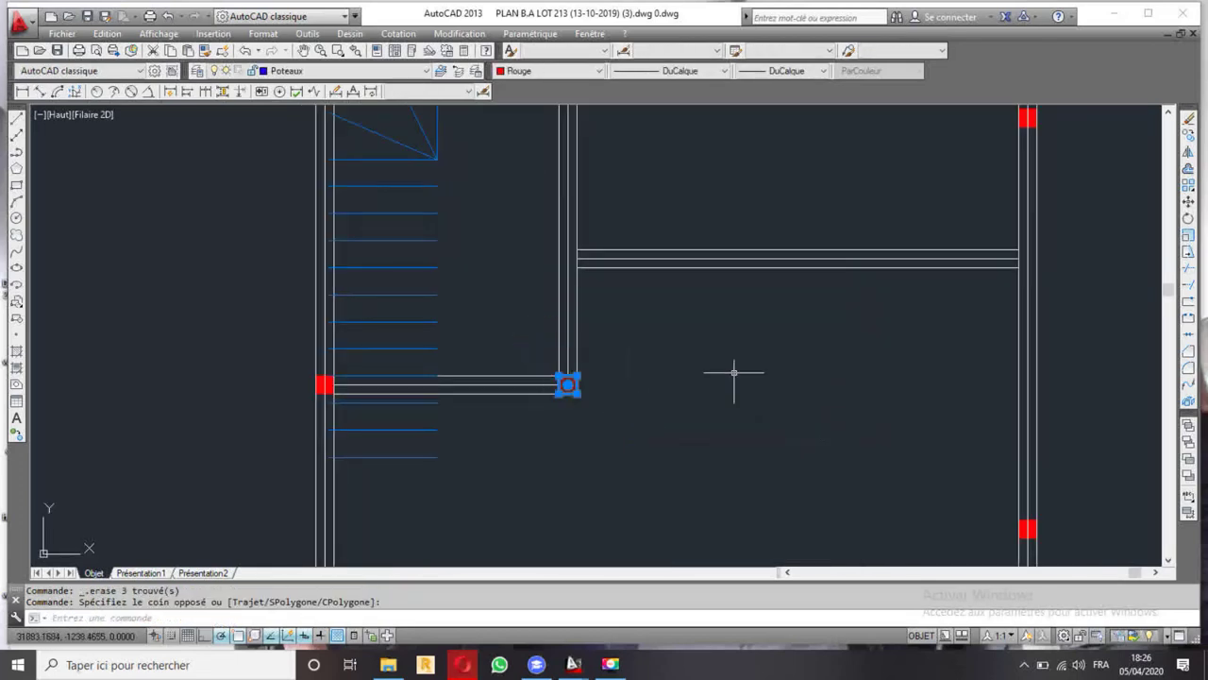
- Copy the corner column to midway along the short horizontal wall
scroll(1062, 267, down, 3)
middle_drag(981, 354, 741, 347)
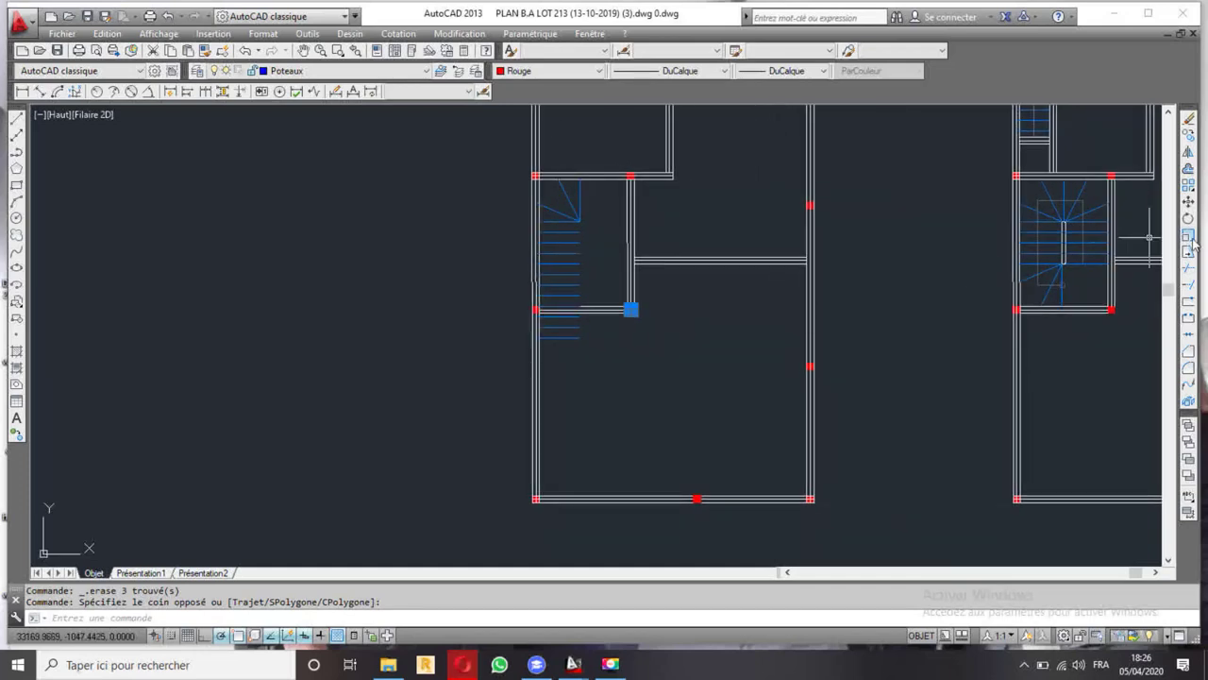
click(1190, 136)
scroll(660, 312, up, 3)
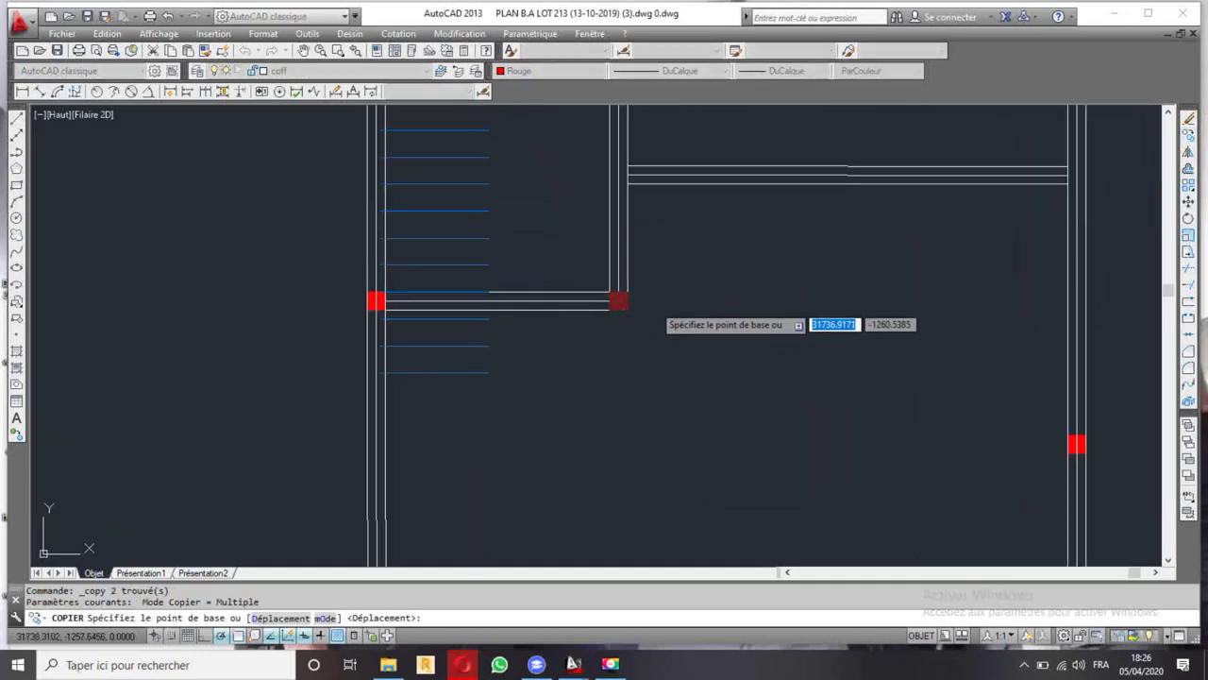
scroll(585, 283, up, 2)
click(585, 283)
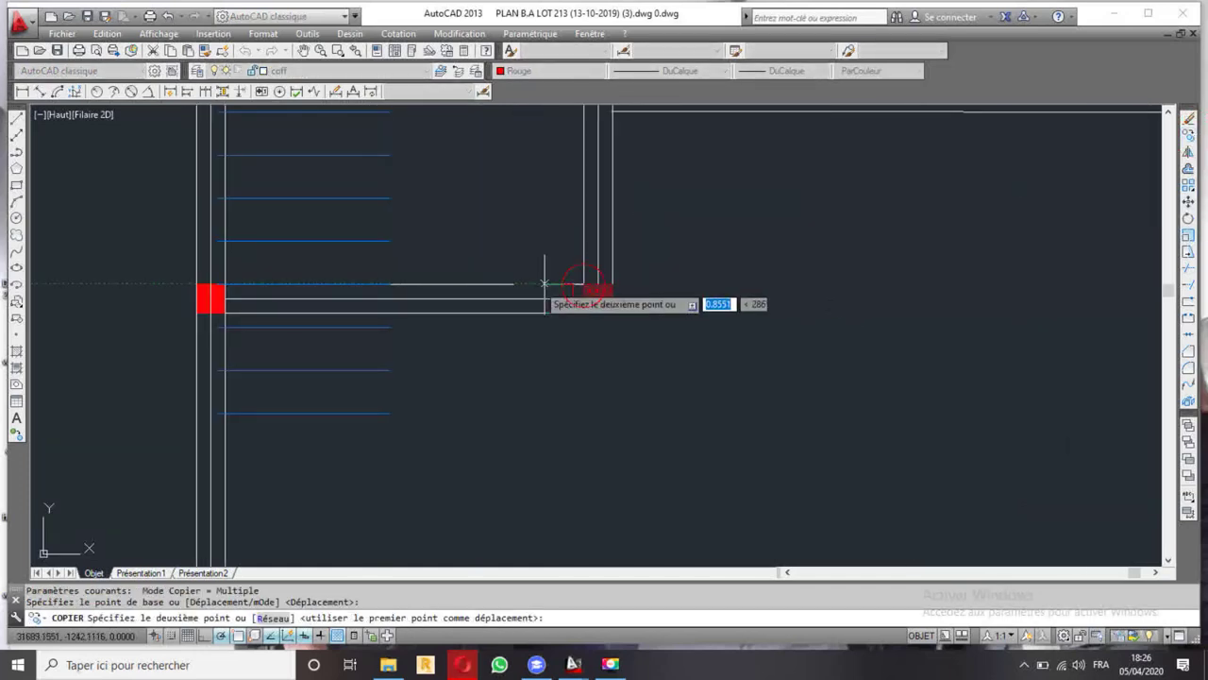
click(390, 283)
key(Escape)
- Trim the wall's middle line inside the new column
scroll(427, 303, down, 3)
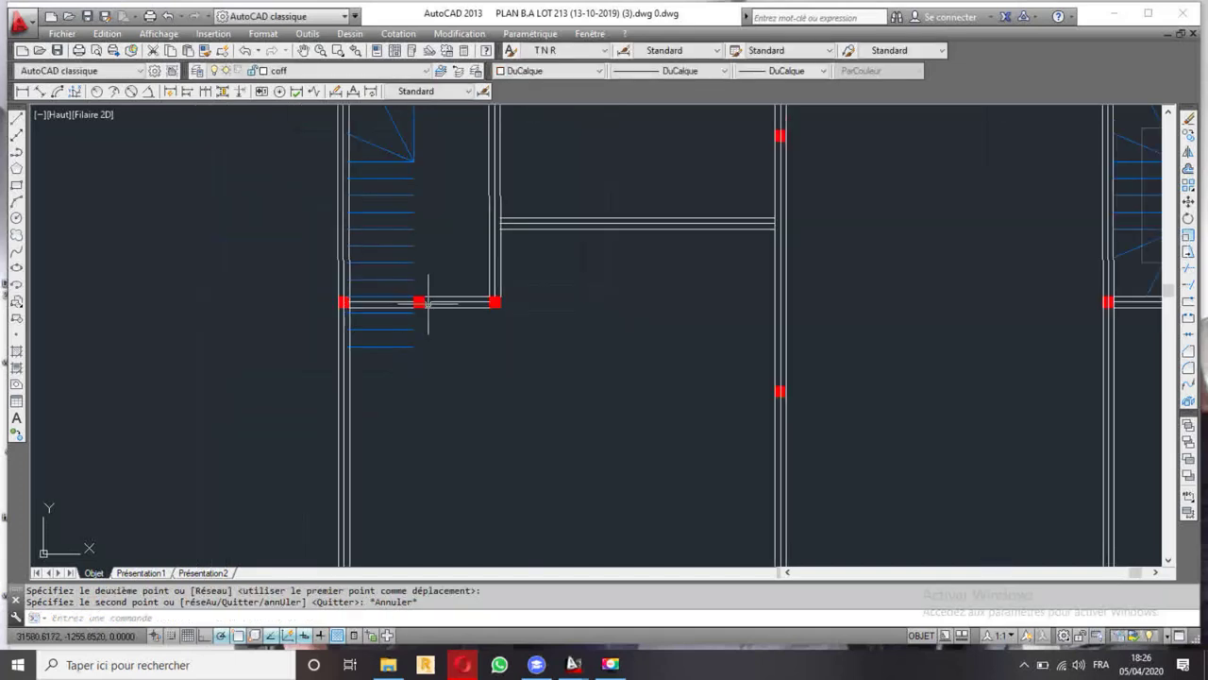
scroll(410, 303, up, 5)
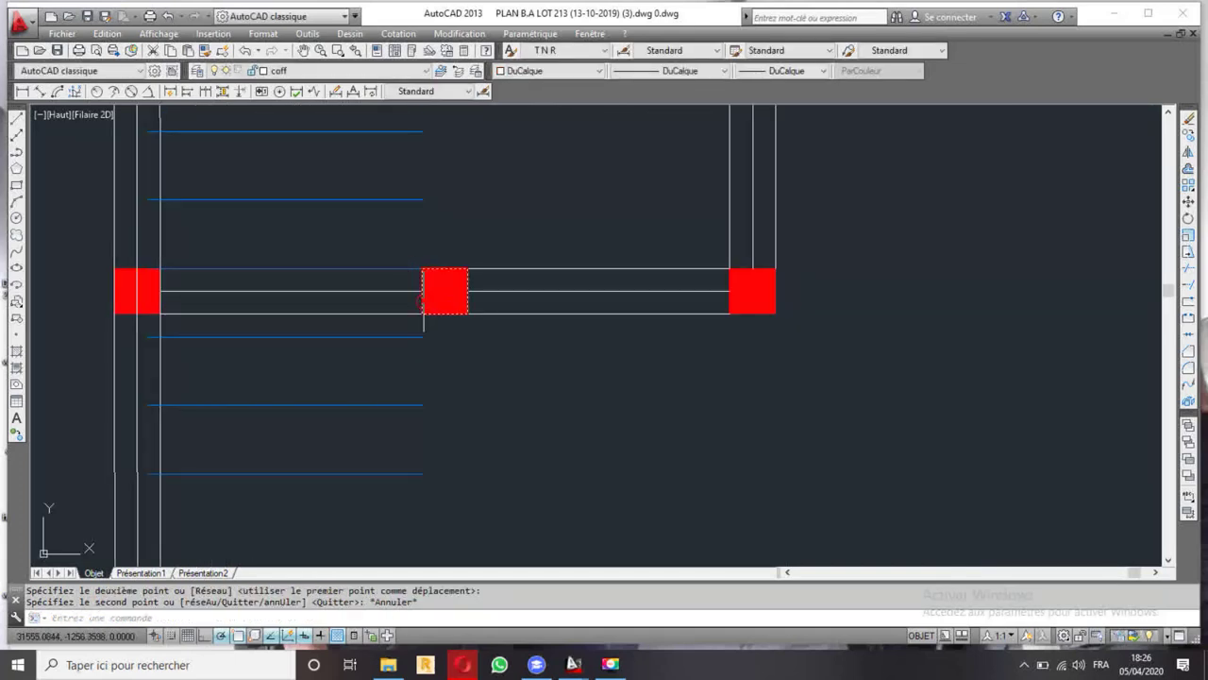
click(422, 301)
click(1188, 285)
key(Return)
click(367, 273)
click(335, 325)
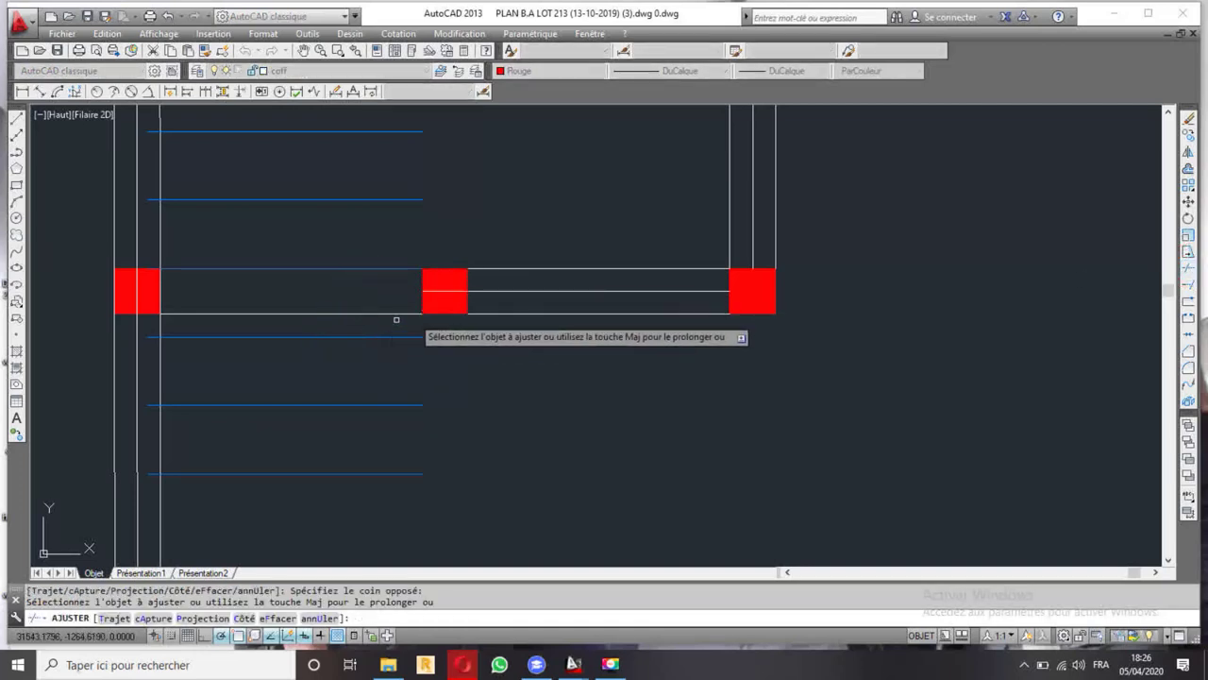
key(Escape)
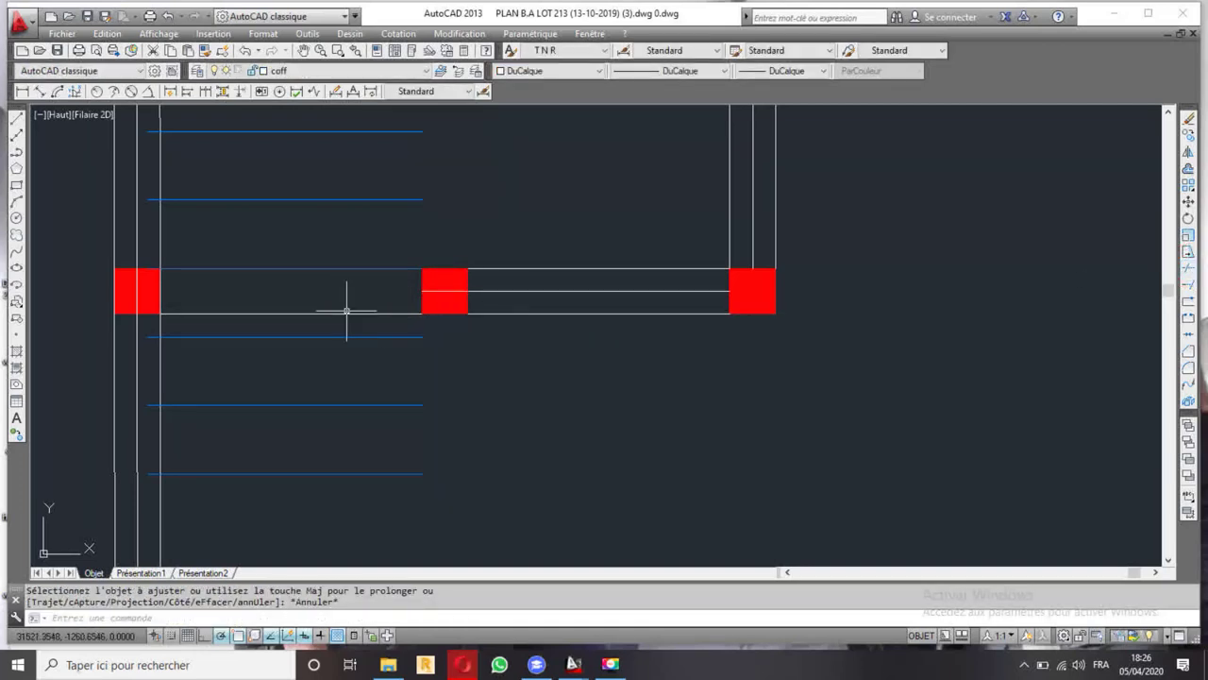
- Check the lower wall line's endpoint, then select the vertical wall by the stairs
click(346, 314)
click(161, 314)
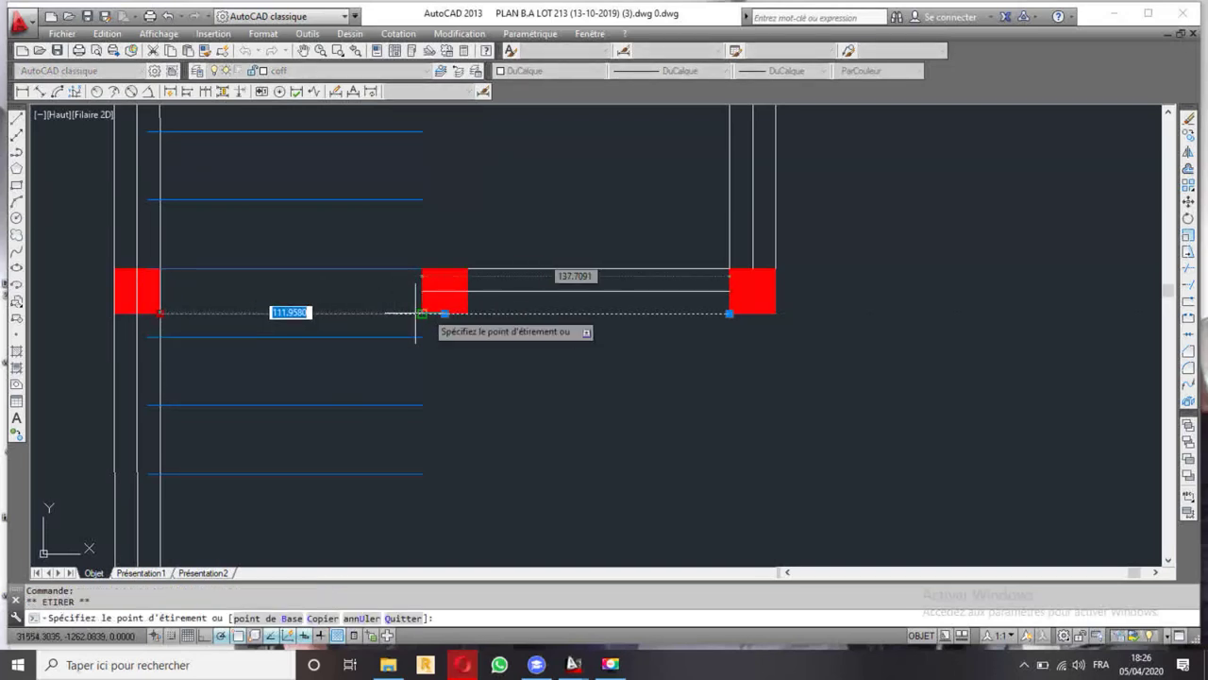
key(Escape)
scroll(581, 253, down, 5)
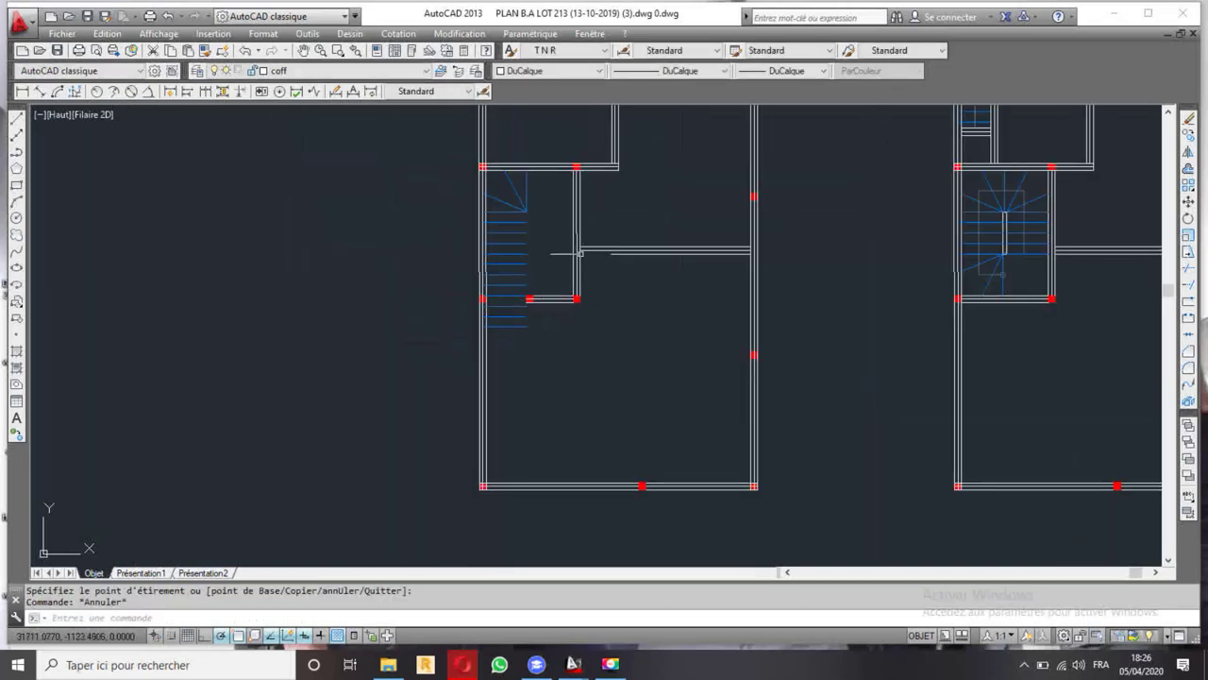
scroll(592, 208, up, 3)
click(578, 188)
click(1070, 190)
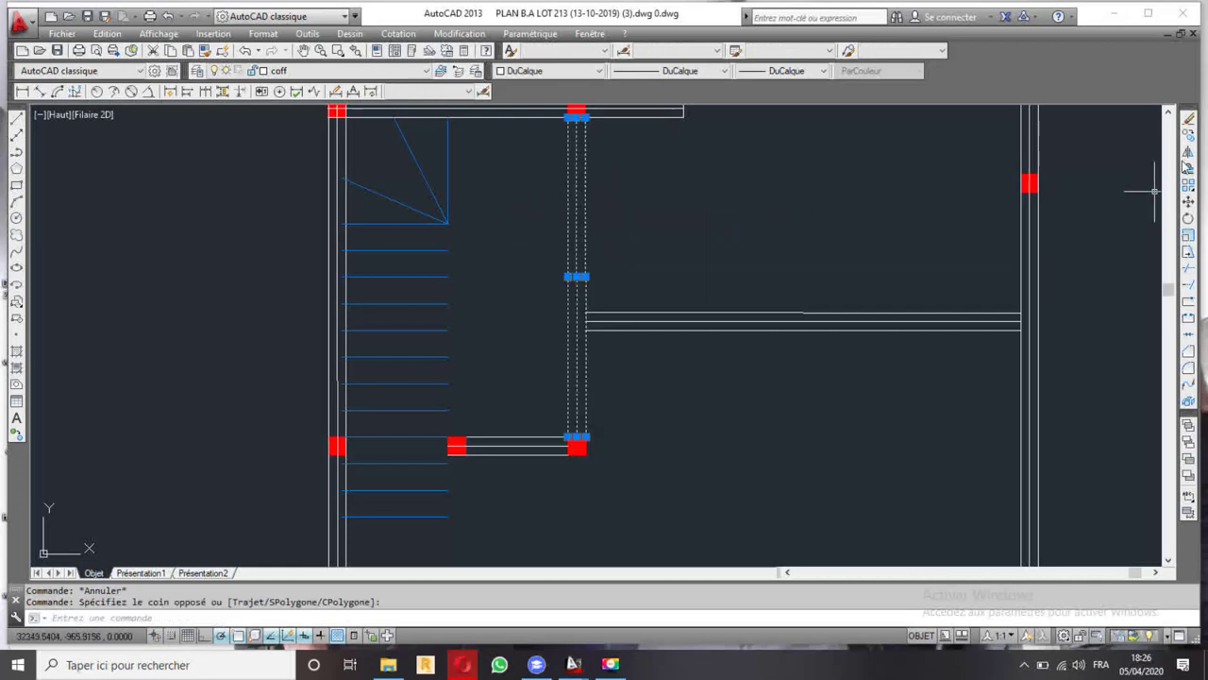
- Copy the selected vertical wall lines across to the new middle column
click(1189, 135)
scroll(579, 444, up, 2)
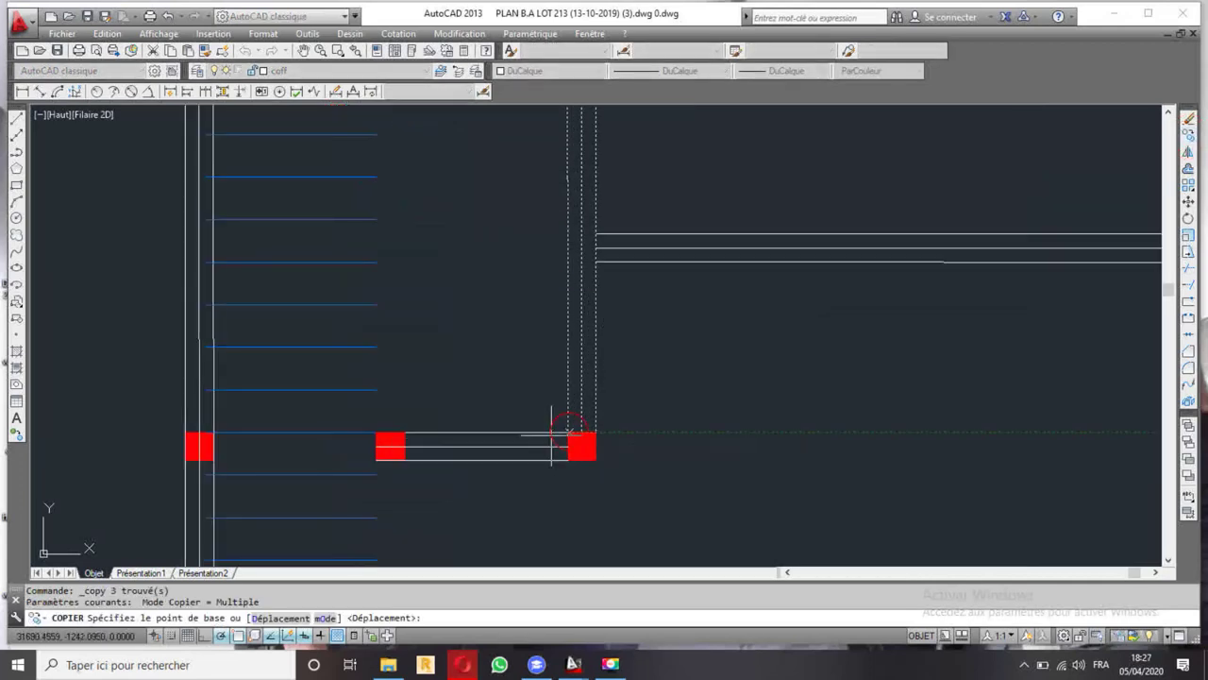
click(568, 433)
click(396, 433)
scroll(482, 368, down, 3)
key(Escape)
- Try extending walls to the left building's bottom wall, then cancel
middle_drag(478, 343, 477, 295)
click(477, 427)
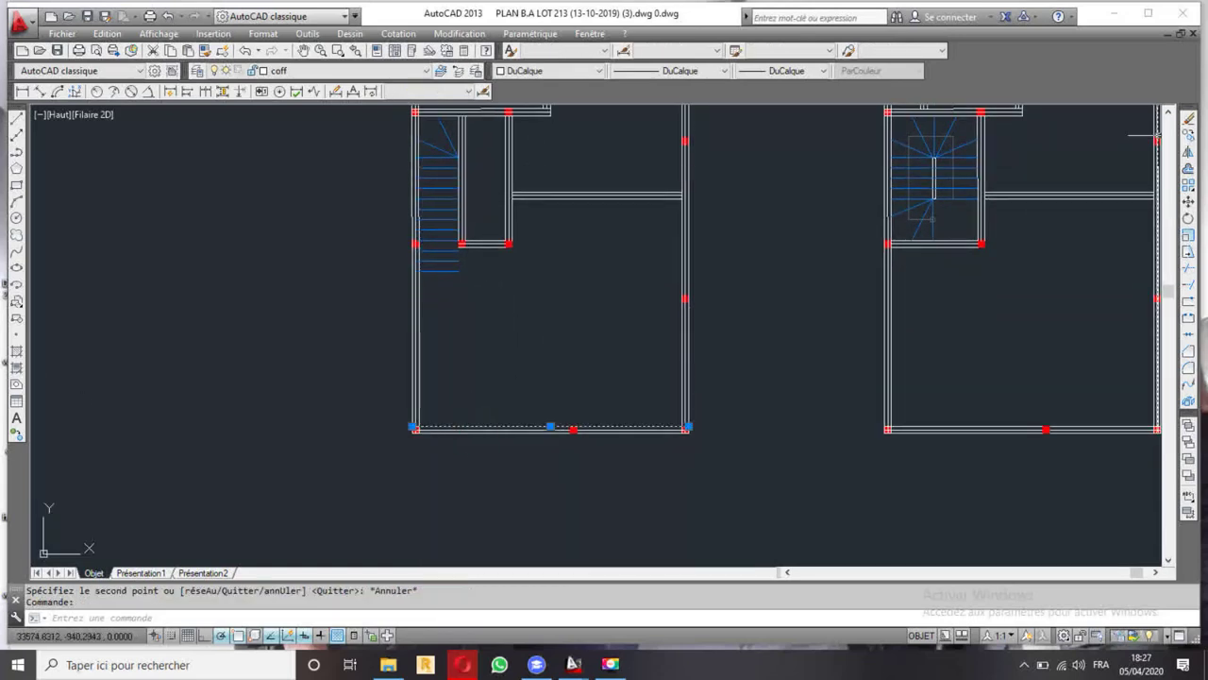
click(1191, 298)
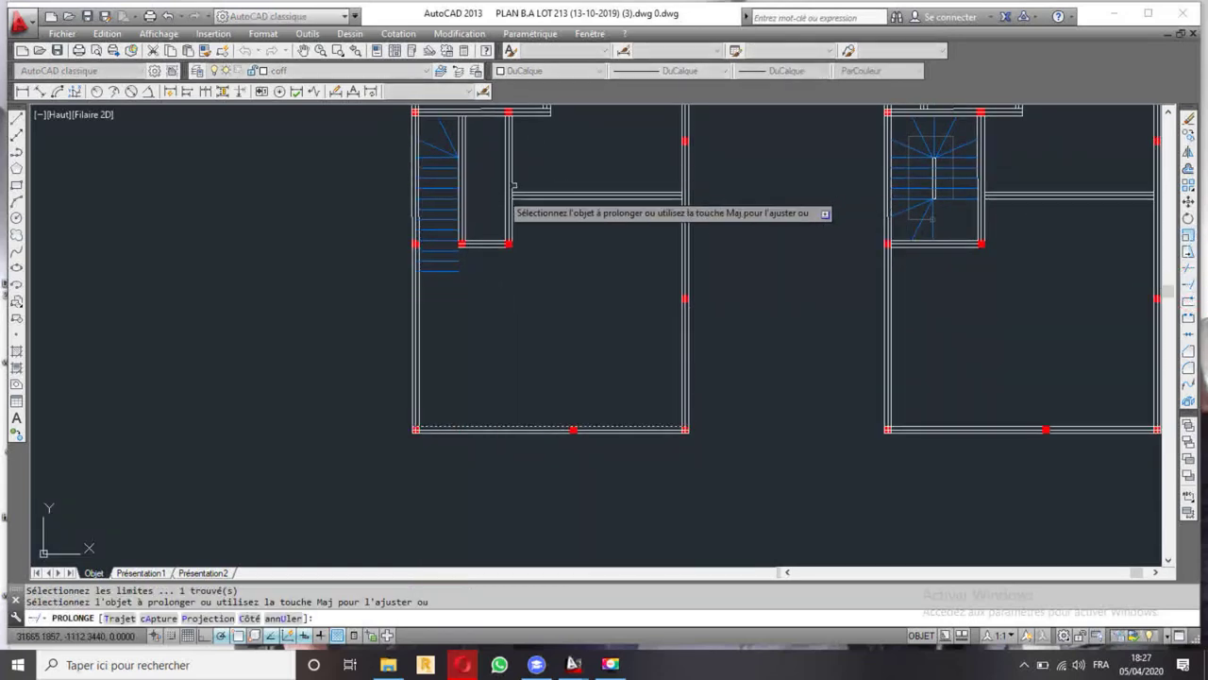
scroll(464, 212, up, 3)
click(475, 216)
scroll(553, 256, down, 5)
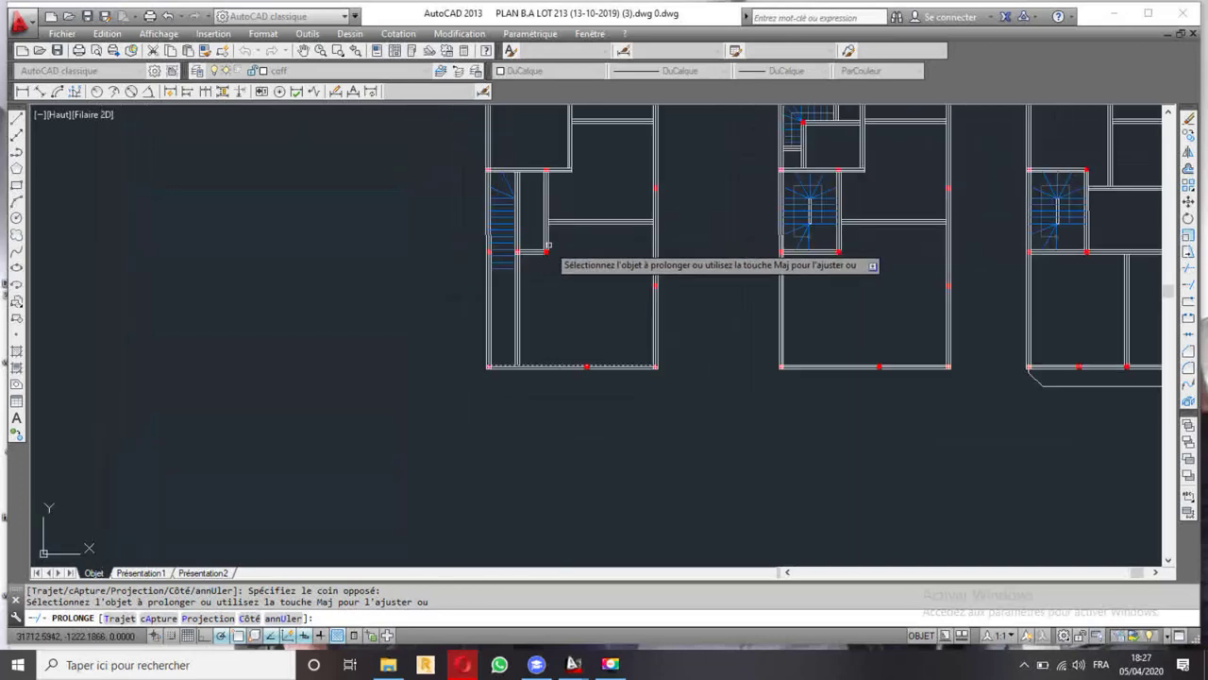
key(Escape)
- Bring the top of the left plan into view and begin a selection window
scroll(563, 305, up, 5)
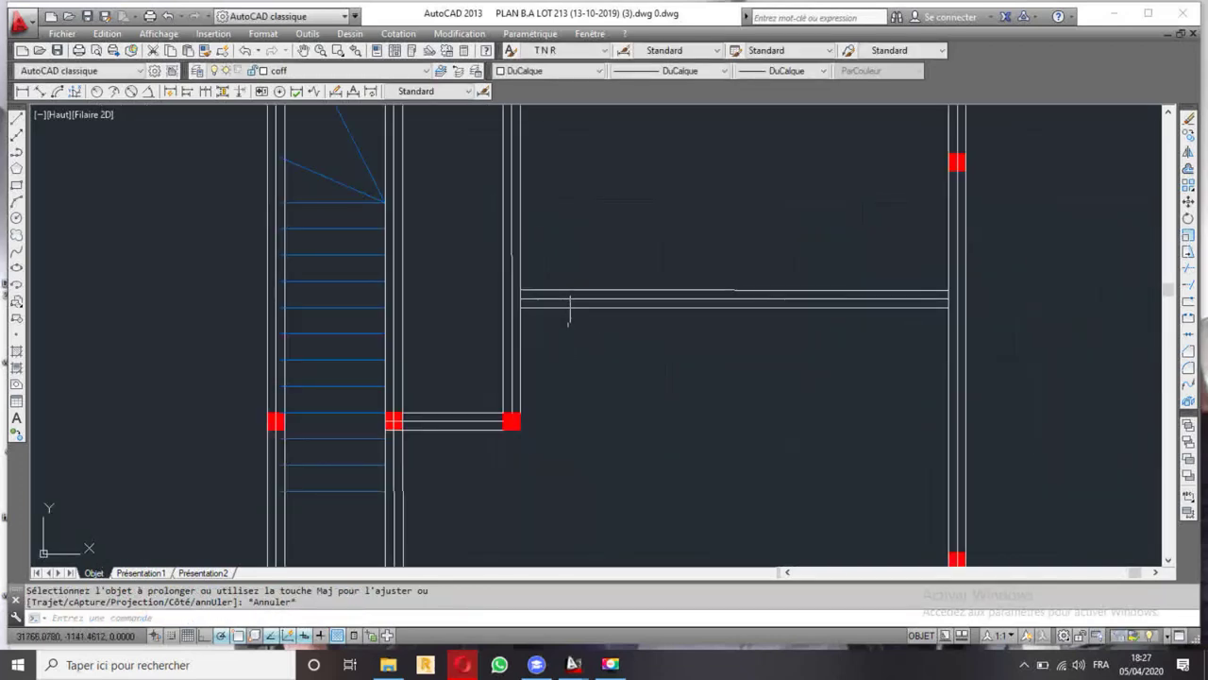
scroll(621, 303, down, 3)
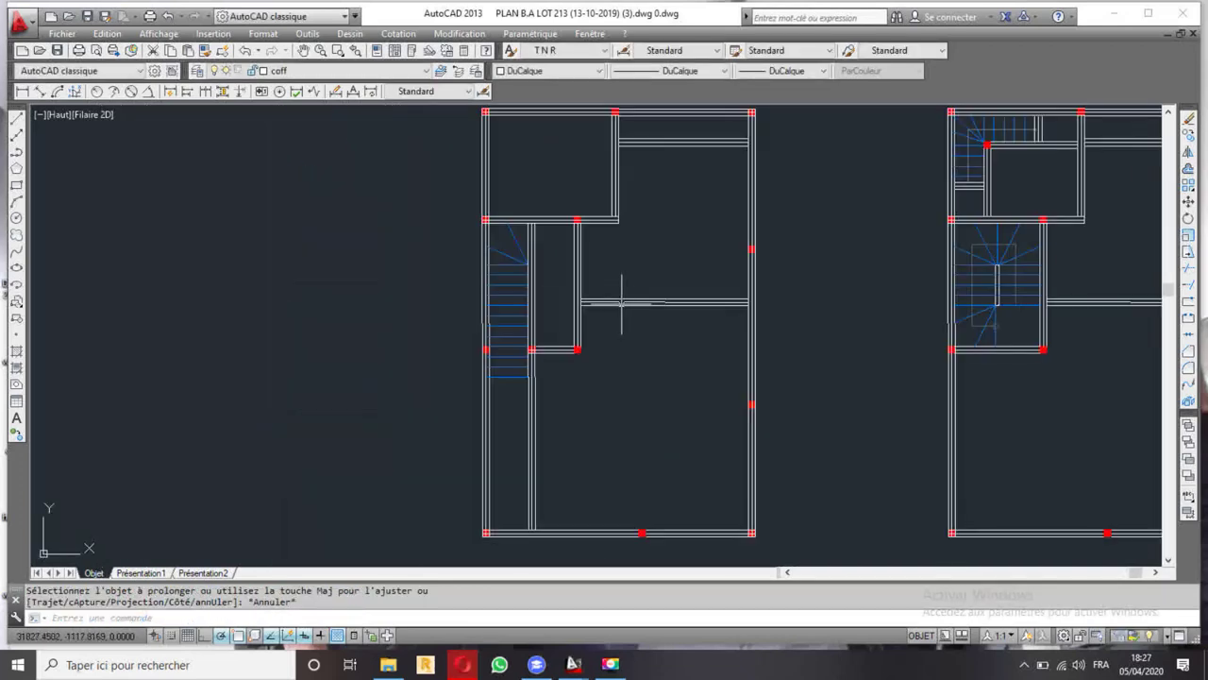
middle_drag(641, 238, 629, 335)
scroll(615, 323, up, 3)
scroll(609, 318, down, 3)
scroll(609, 318, up, 2)
click(634, 185)
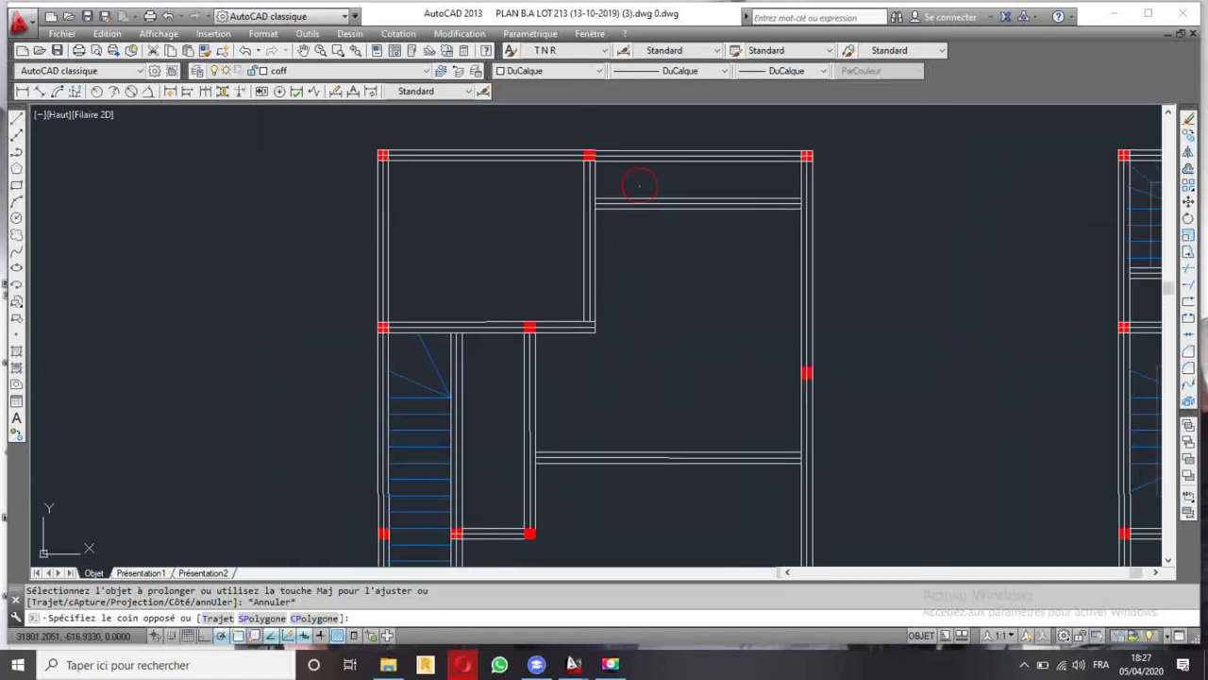
- Move the interior horizontal wall up so it is level with the column
middle_drag(635, 372, 628, 332)
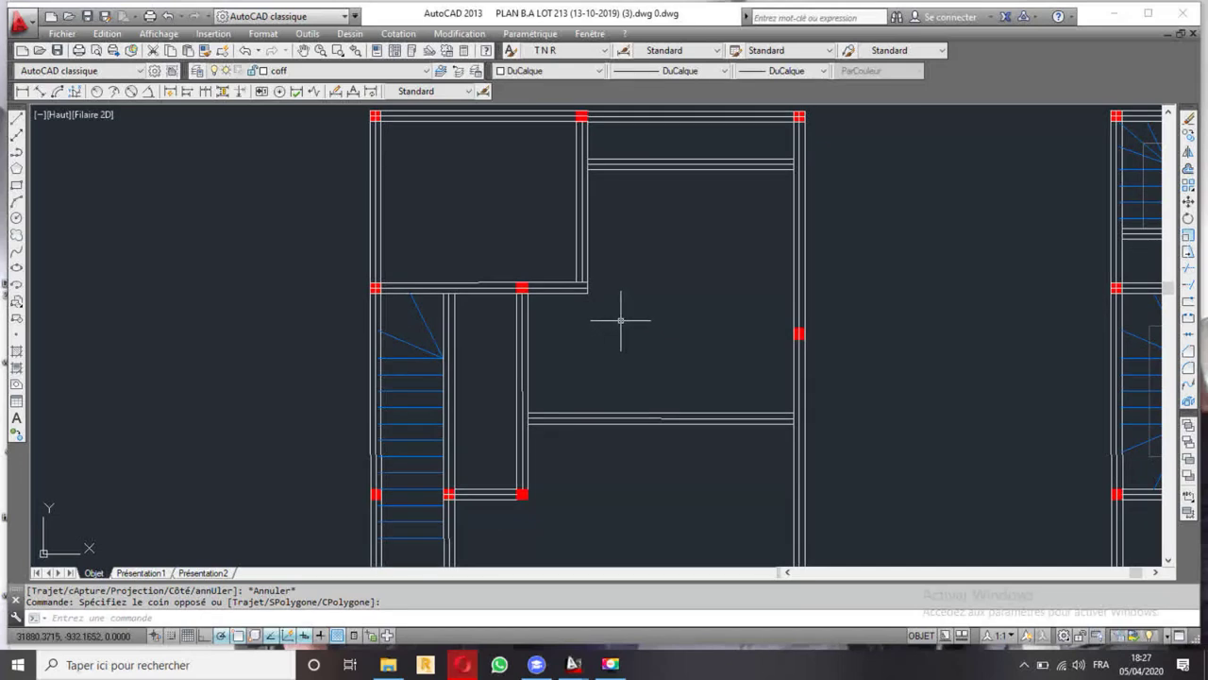
middle_drag(645, 472, 593, 231)
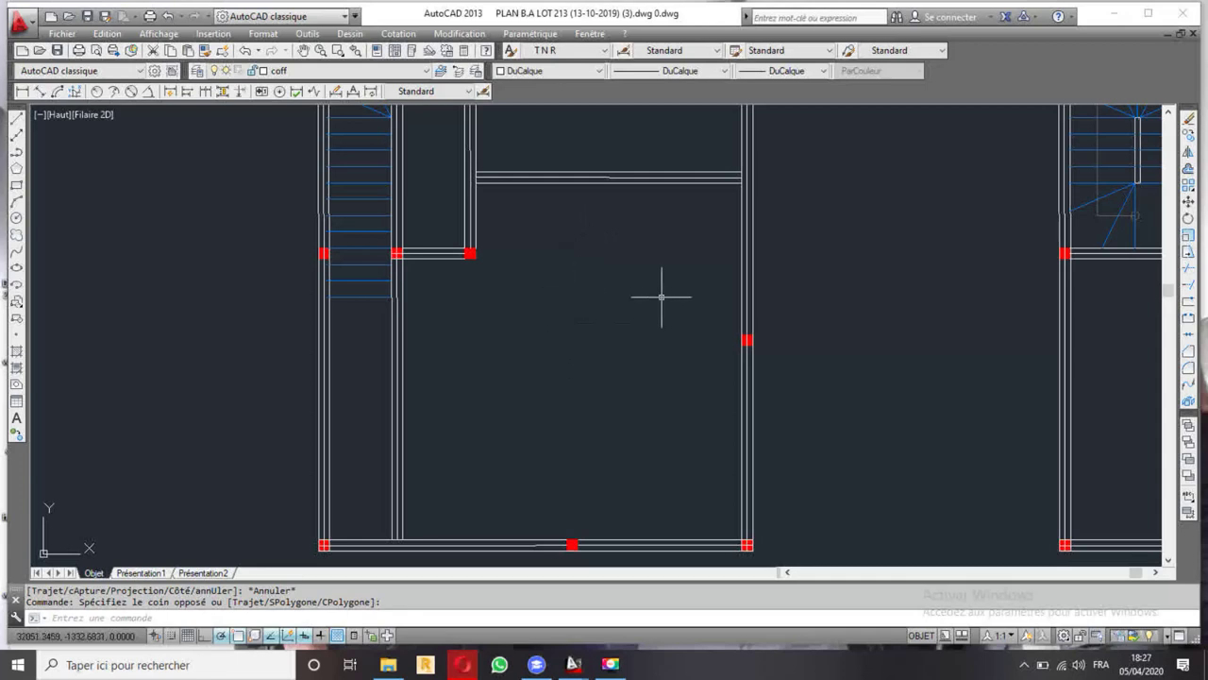
scroll(638, 299, down, 2)
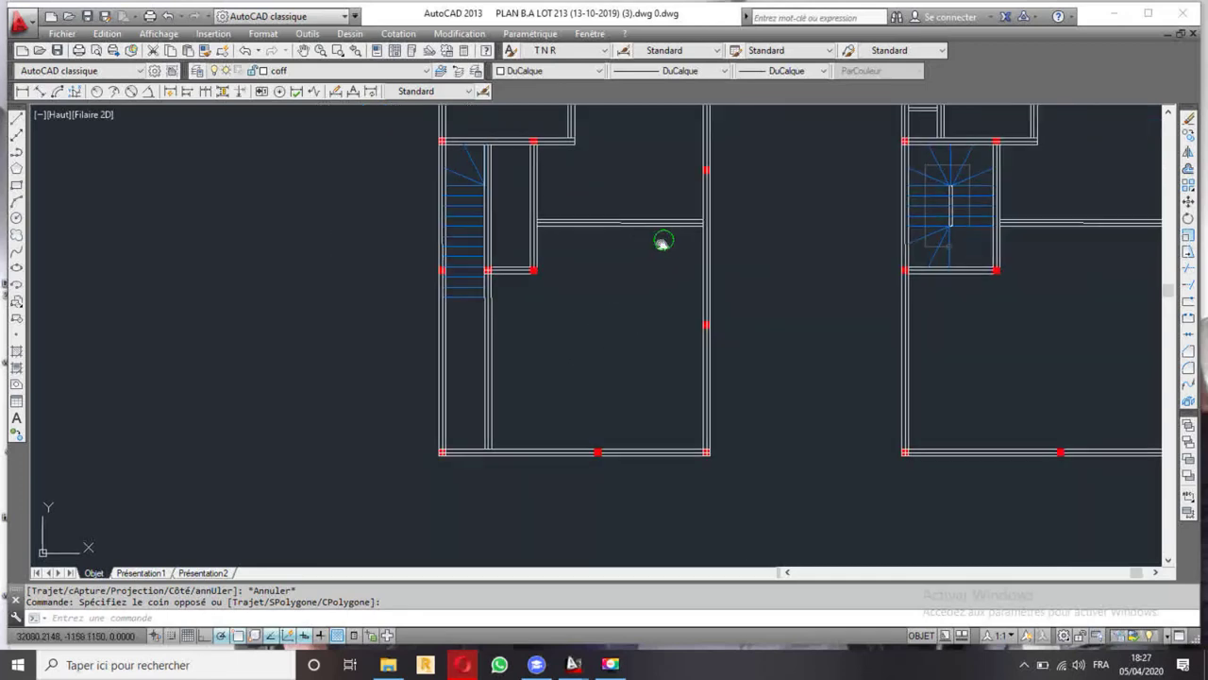
middle_drag(663, 239, 647, 380)
click(595, 378)
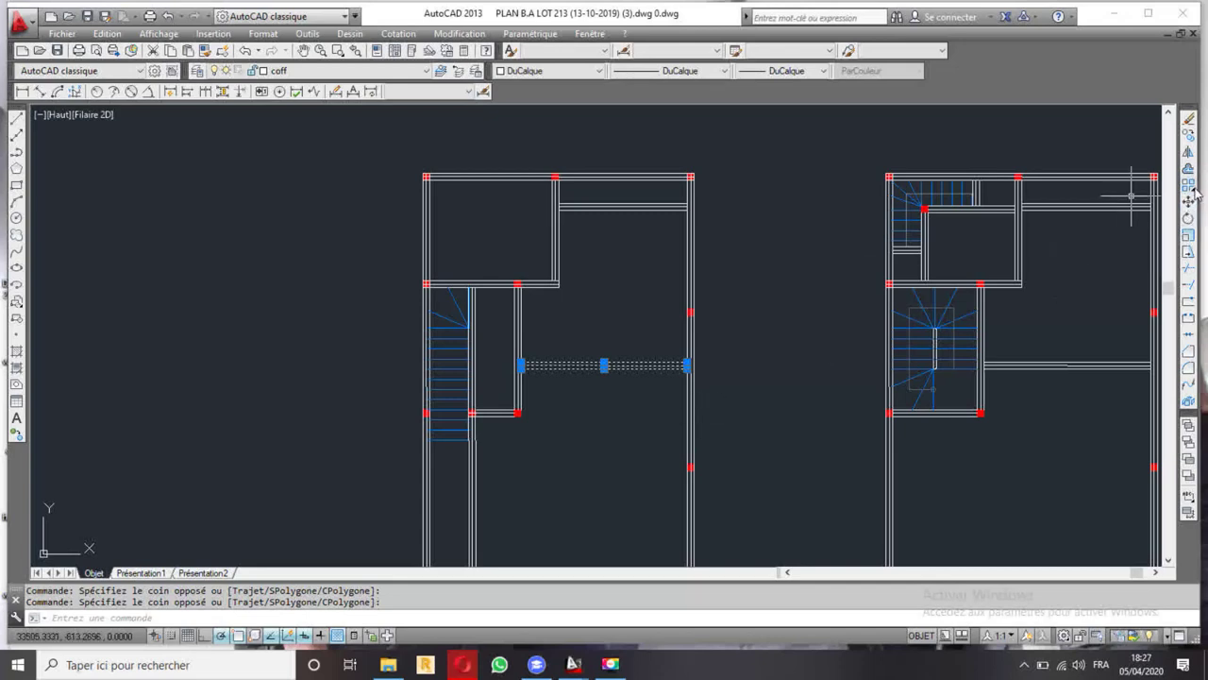
click(1188, 203)
scroll(647, 346, up, 4)
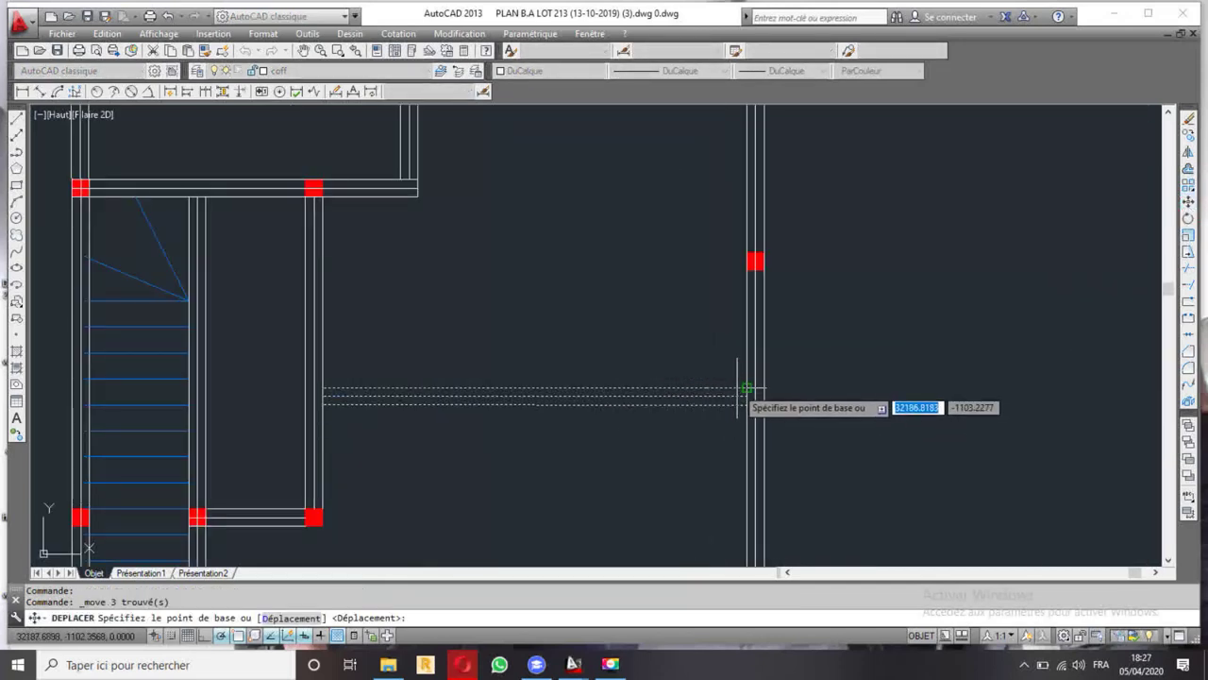
click(745, 388)
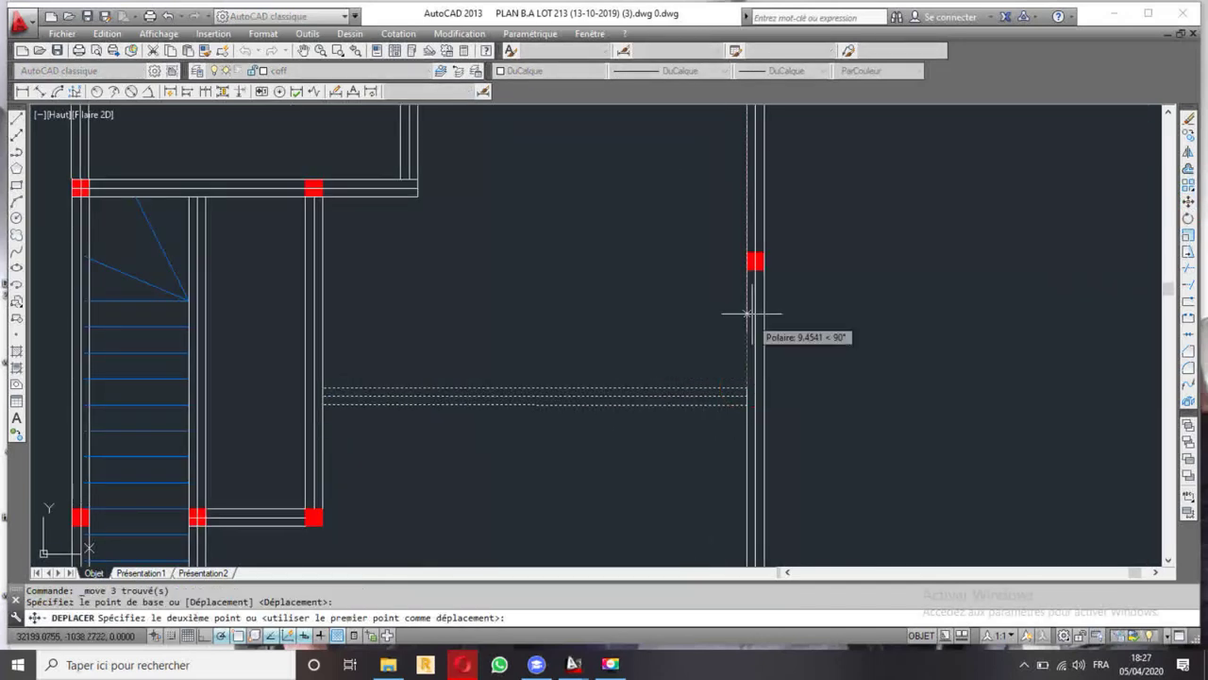
click(746, 253)
key(Escape)
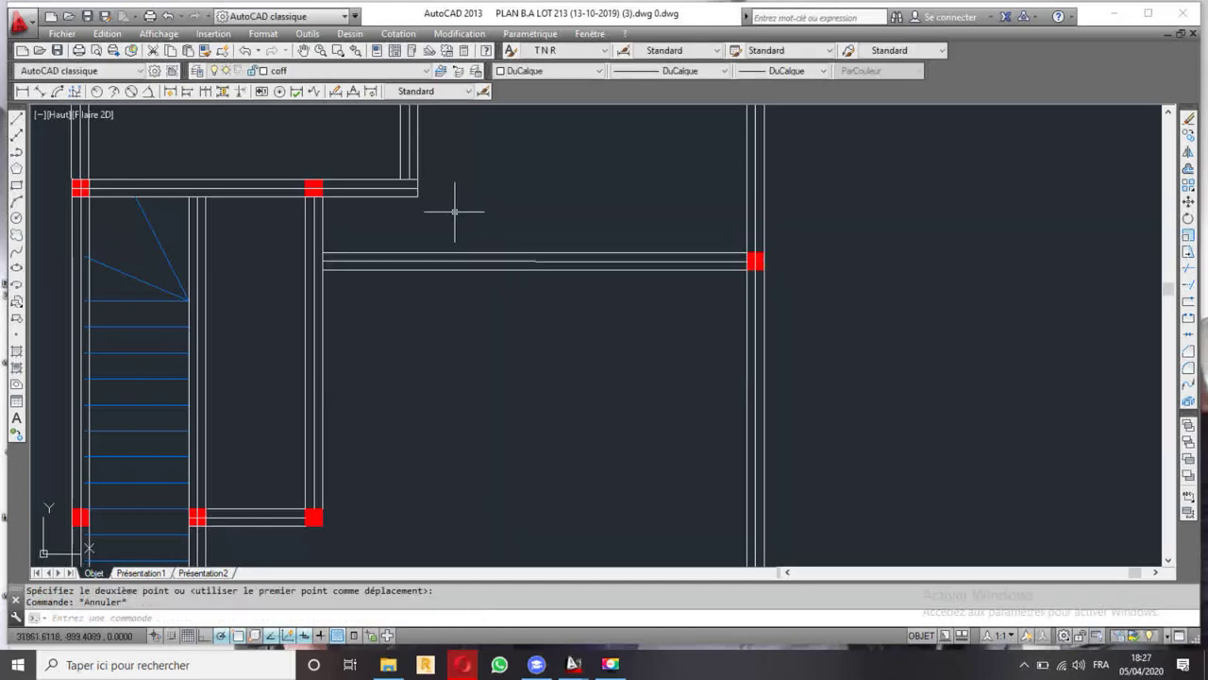
- Review both floor plans, then pick the horizontal wall line at the stair junction
scroll(453, 235, down, 3)
middle_drag(539, 412, 534, 375)
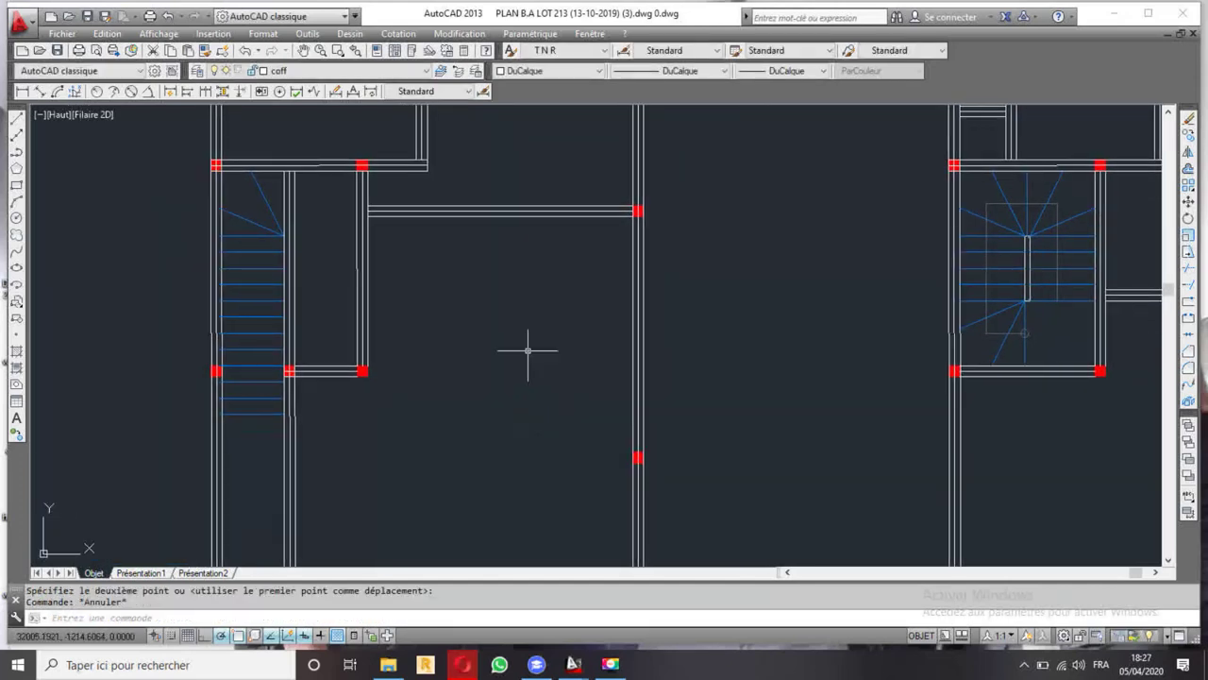
middle_drag(454, 352, 550, 189)
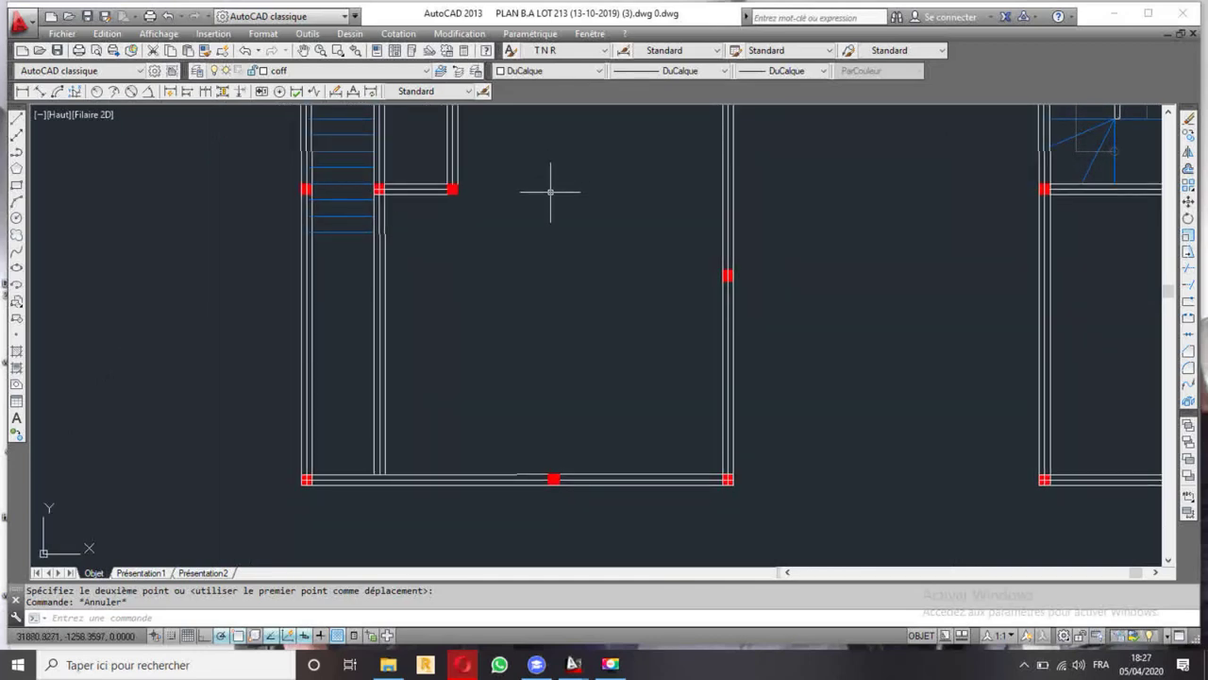
scroll(551, 192, down, 3)
middle_drag(539, 259, 557, 307)
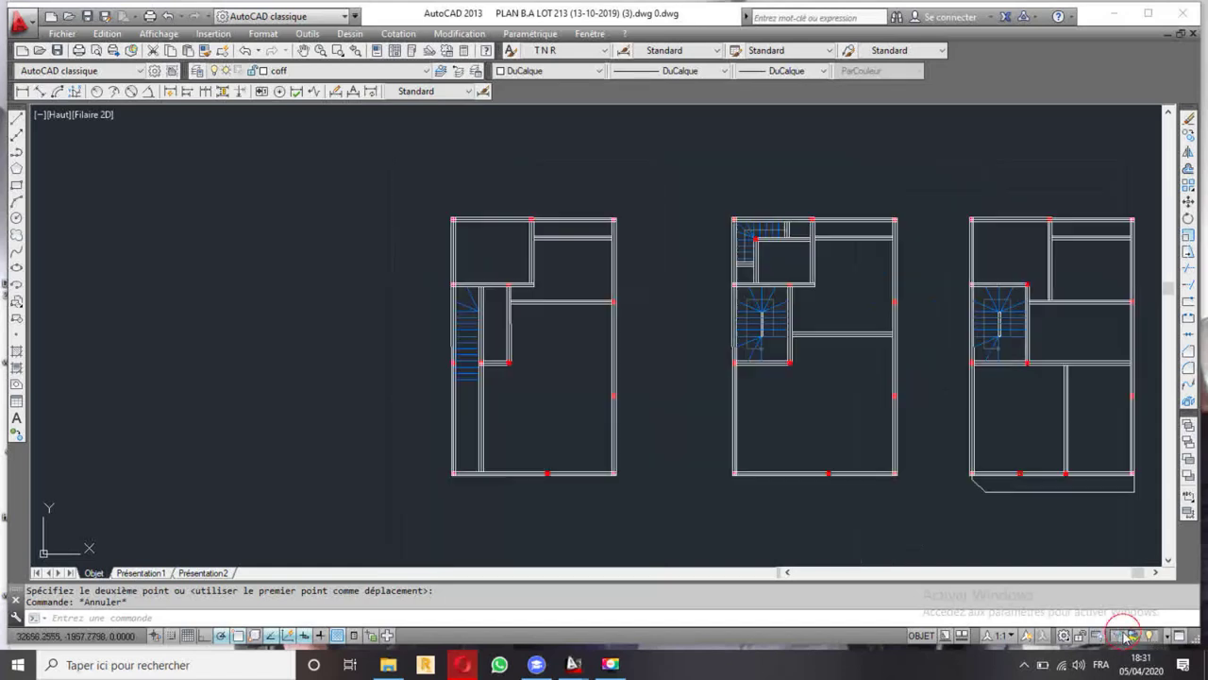
scroll(593, 385, up, 2)
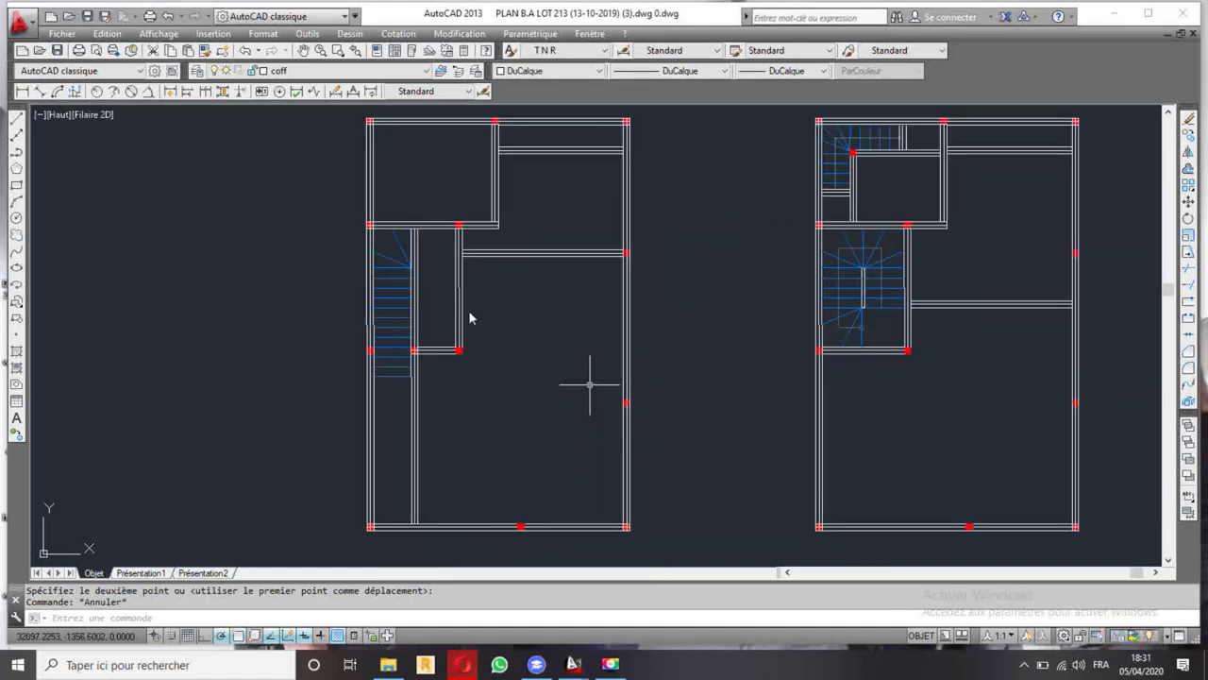
middle_drag(495, 311, 614, 320)
scroll(615, 256, up, 3)
scroll(620, 262, down, 1)
middle_drag(621, 261, 585, 261)
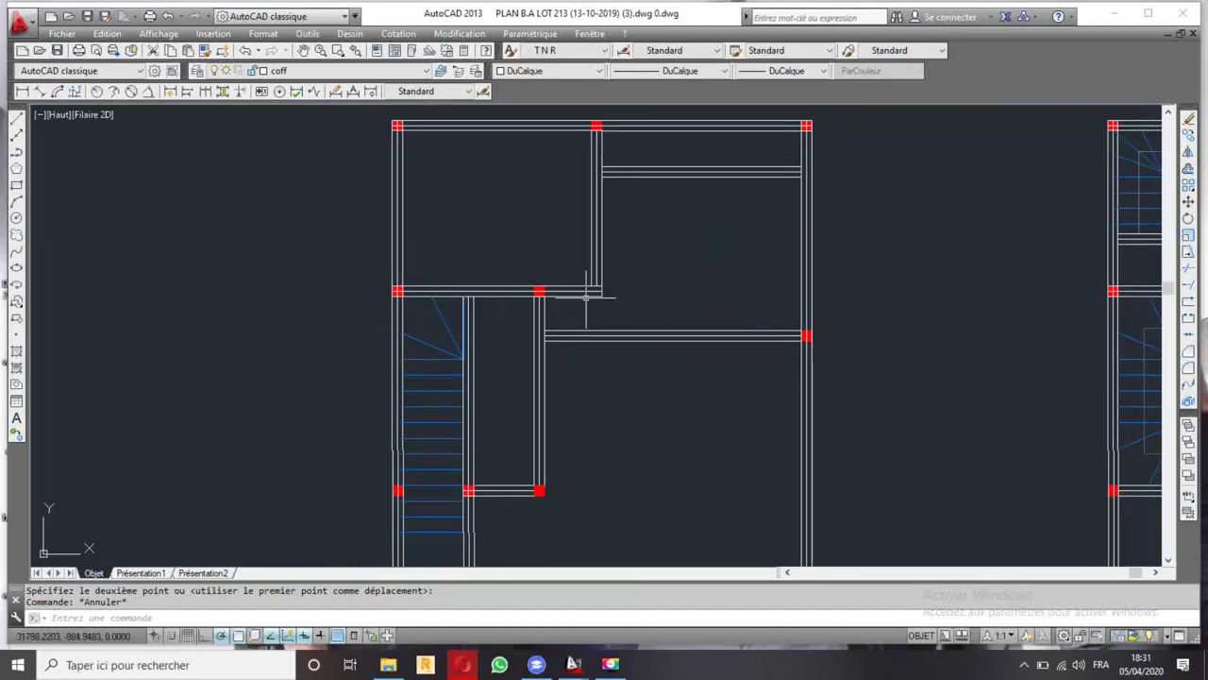
middle_drag(658, 275, 630, 381)
scroll(567, 330, up, 2)
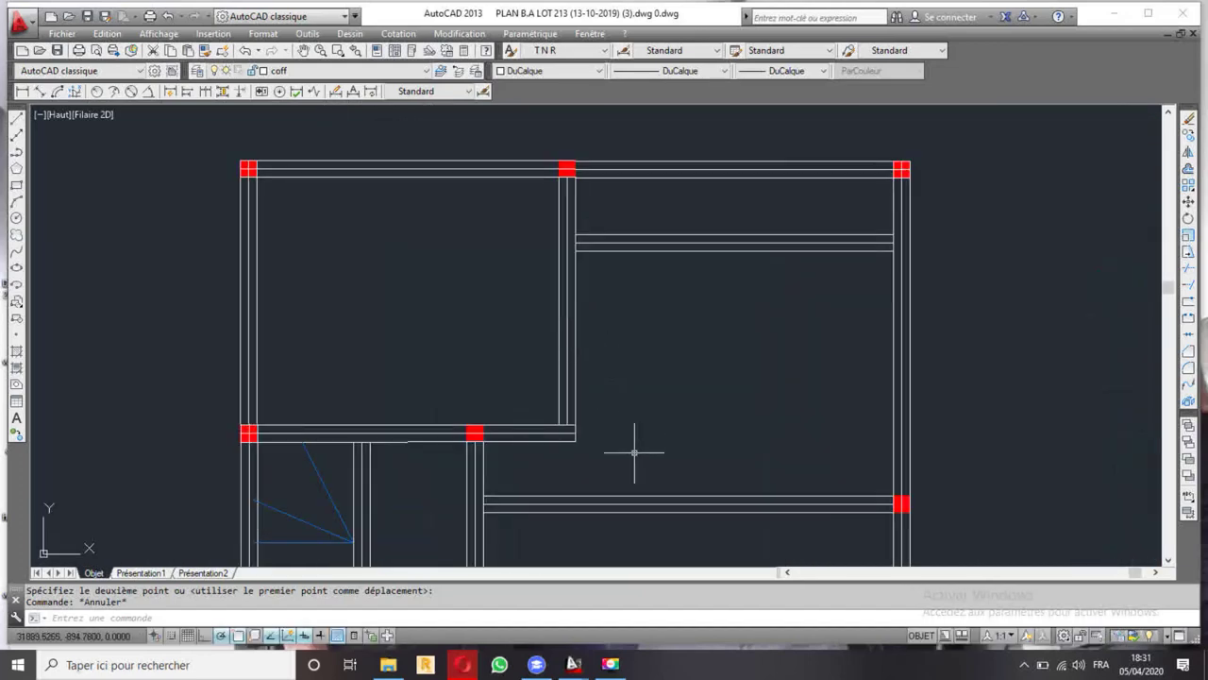
middle_drag(636, 458, 579, 339)
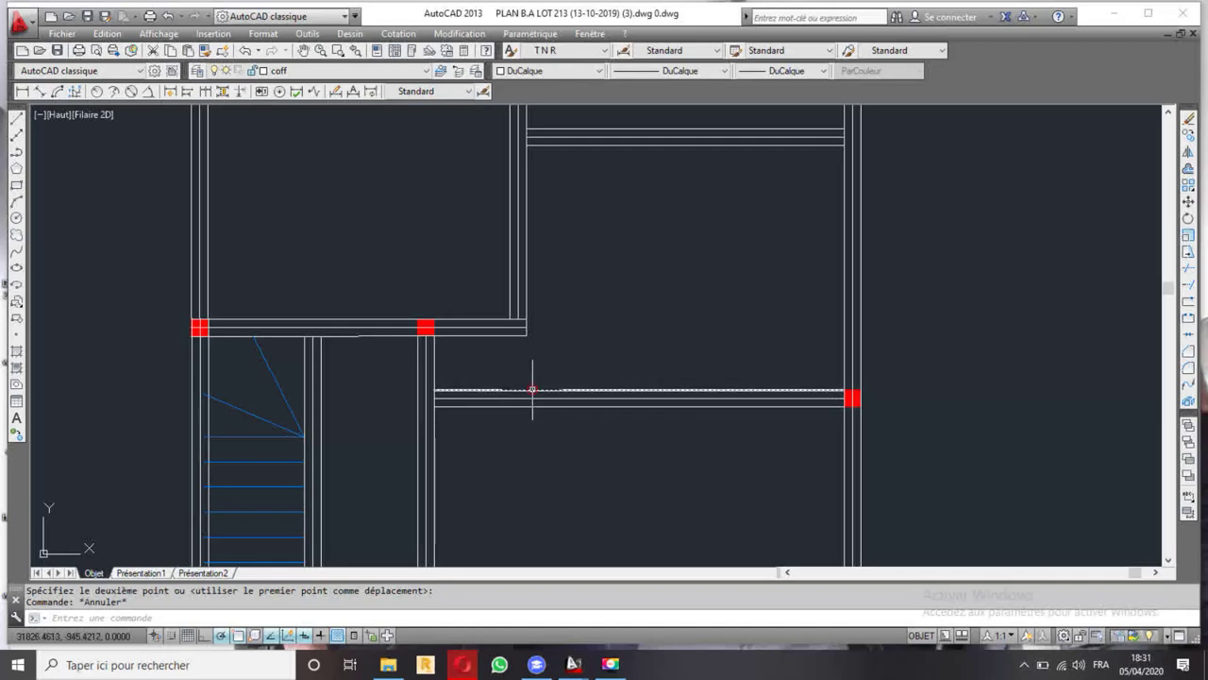
click(528, 390)
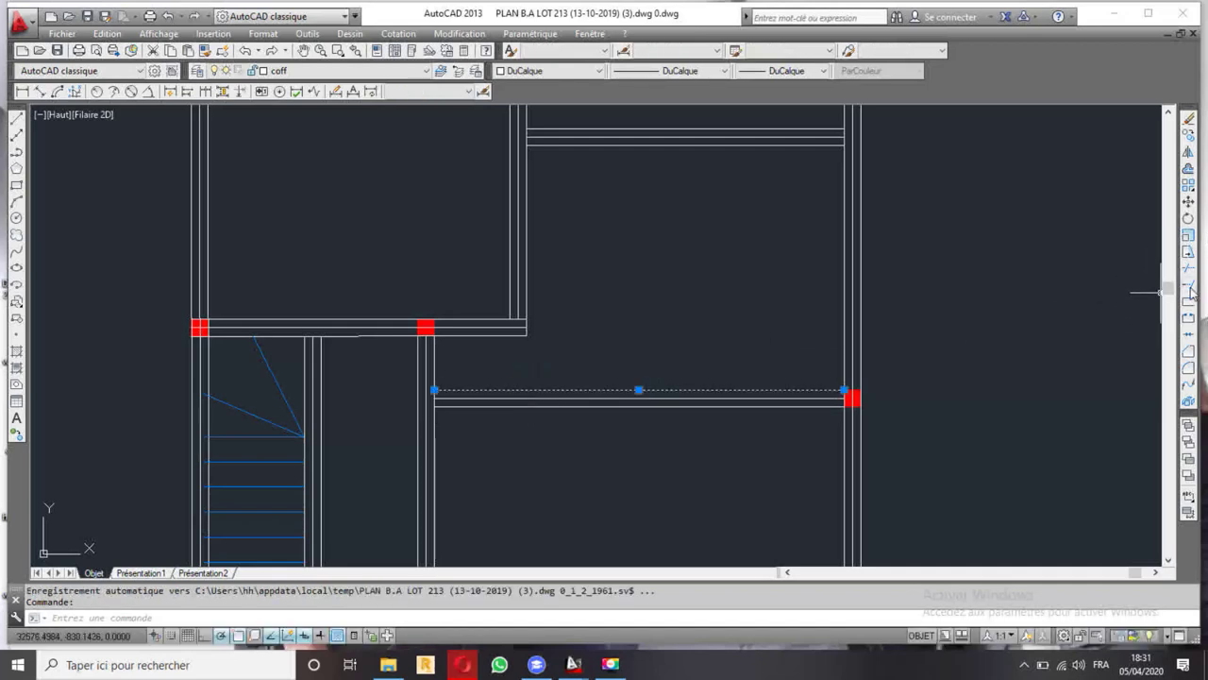
- Trim the wall lines extending past the red column beside the stair wall
click(1188, 286)
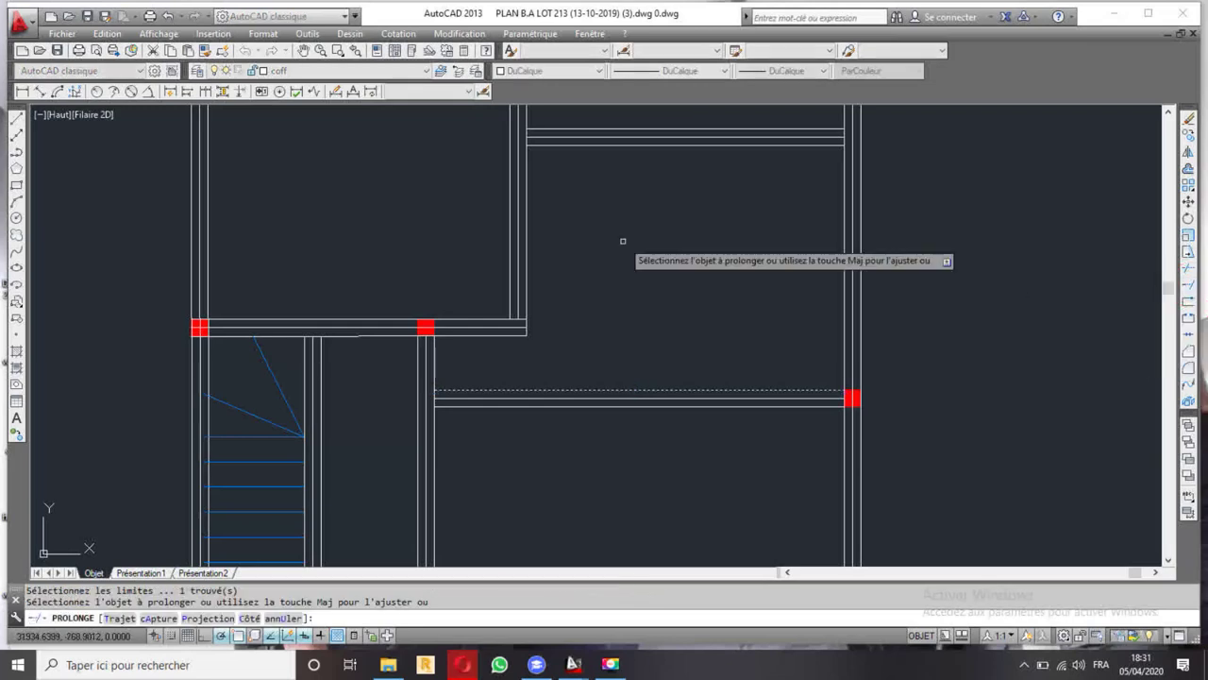
key(Escape)
scroll(529, 321, up, 2)
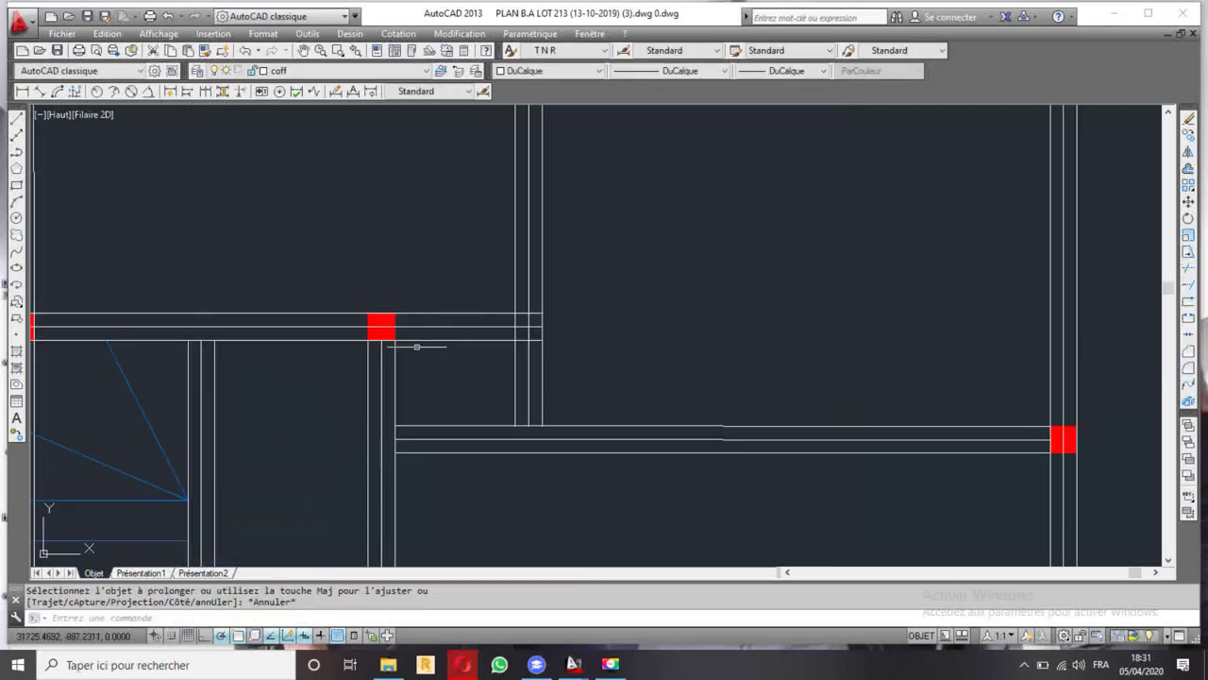
click(395, 318)
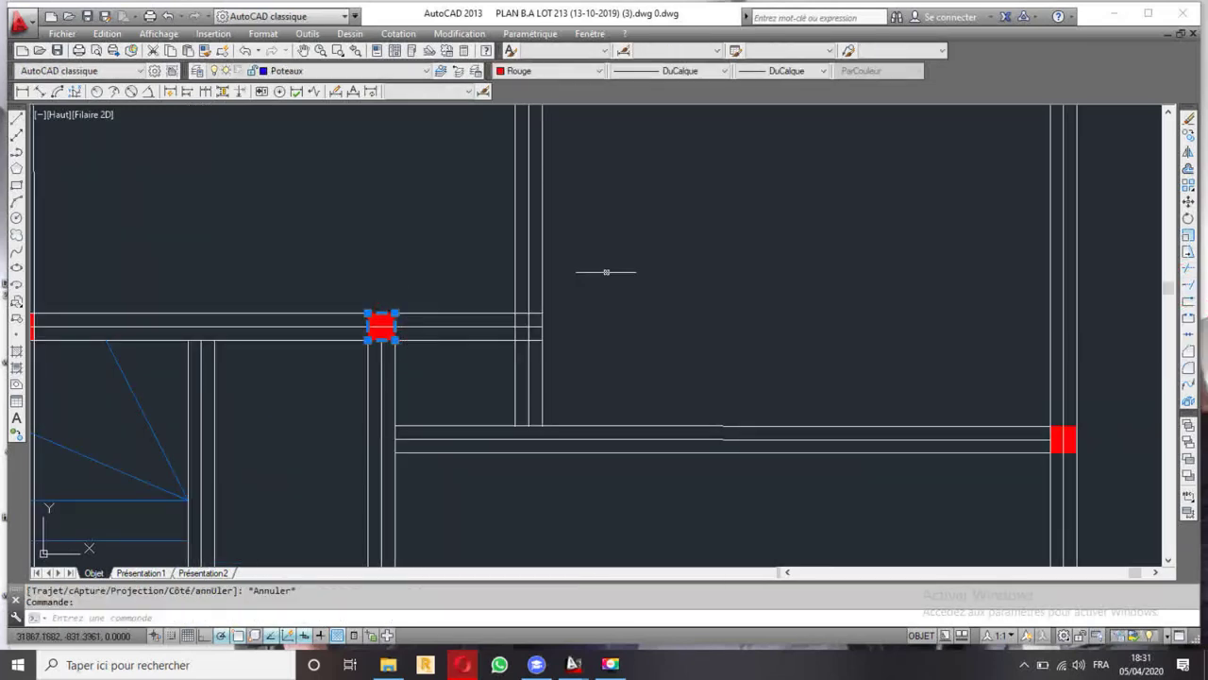
click(1188, 270)
click(474, 277)
click(429, 393)
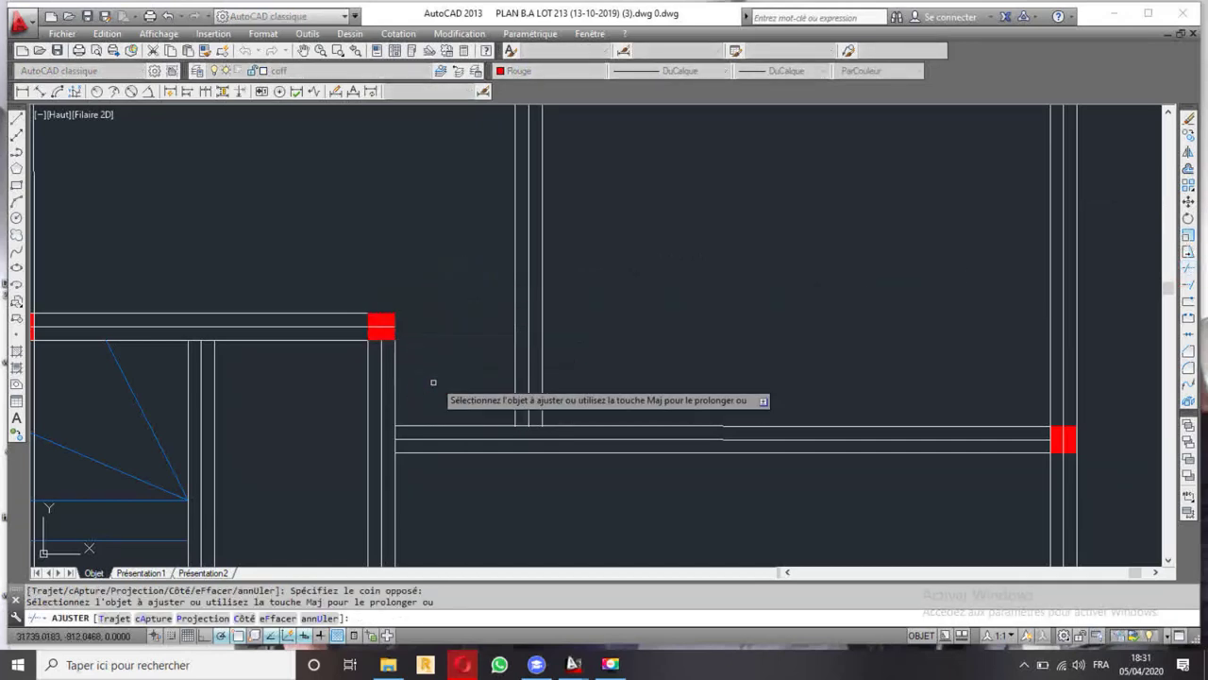
scroll(539, 325, down, 3)
key(Escape)
- Copy the short upper wall segment down to the lower wall position
middle_drag(553, 350, 545, 195)
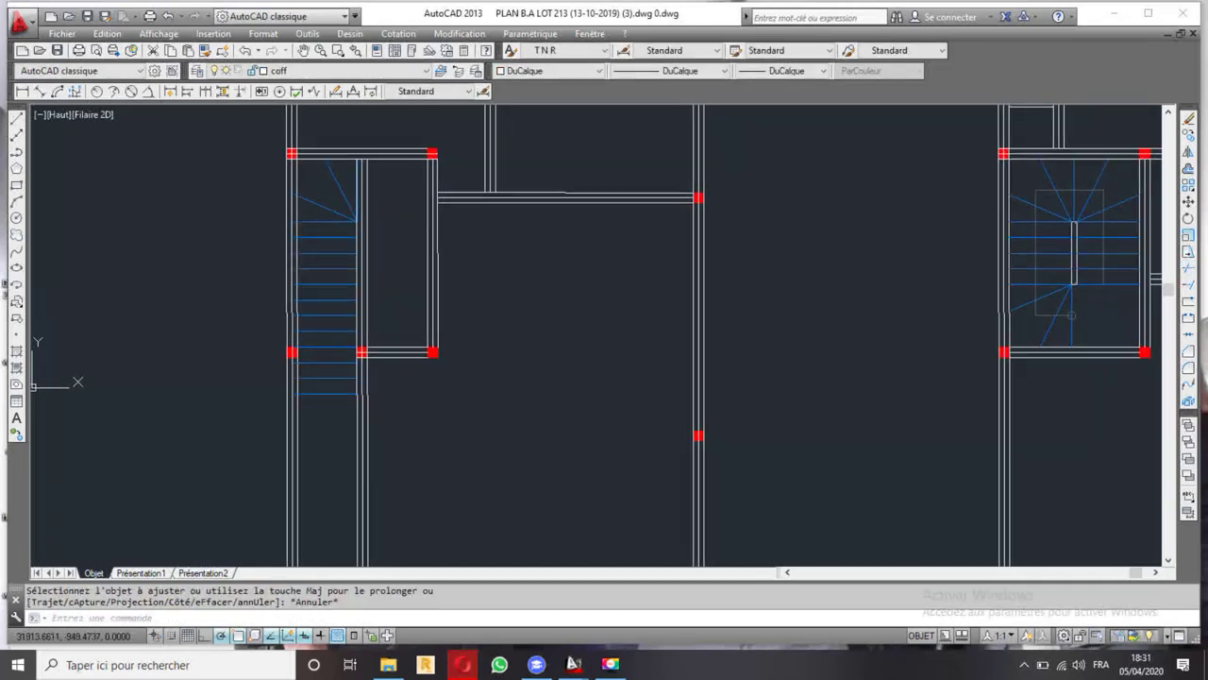
click(585, 198)
click(1133, 115)
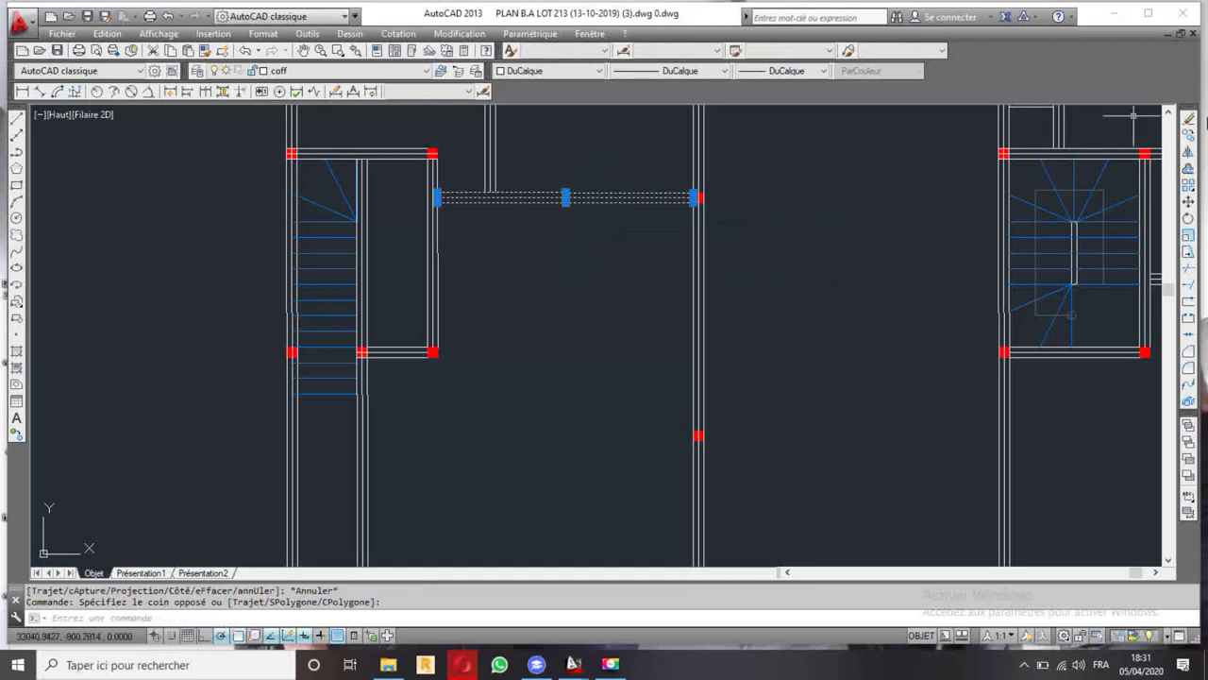
click(1189, 135)
click(437, 200)
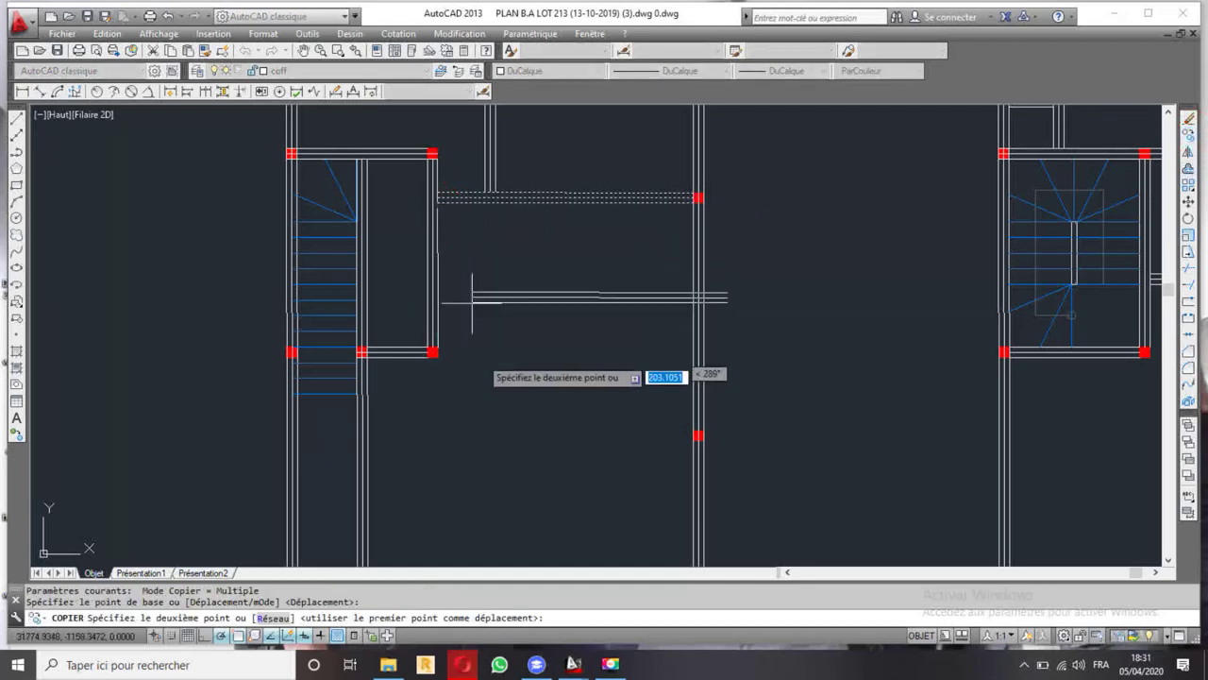
click(434, 352)
key(Escape)
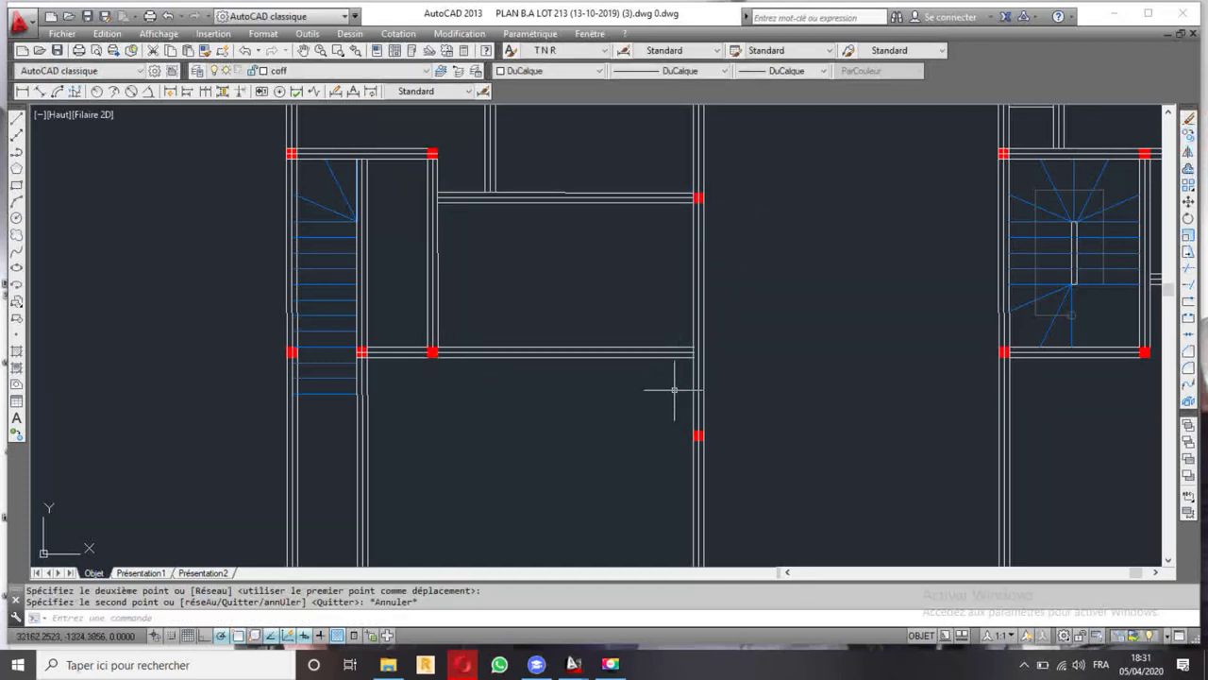
middle_drag(557, 390, 578, 248)
key(Return)
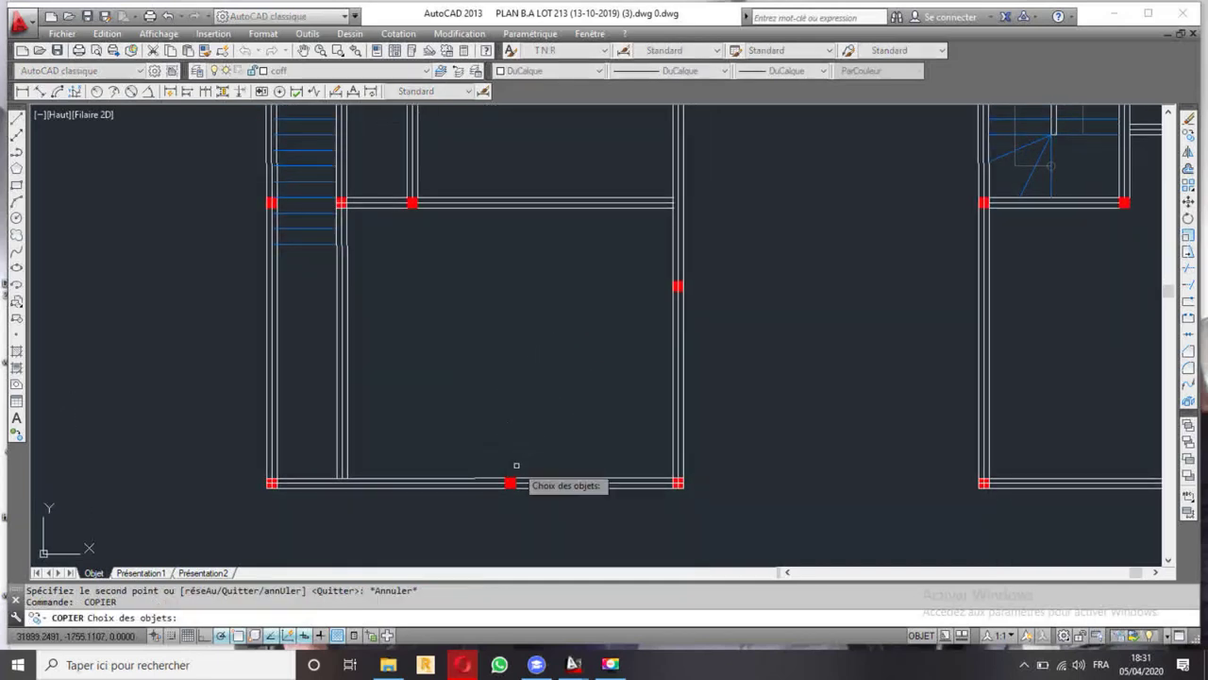
- Draw a vertical line from the bottom wall up to the upper wall
key(Escape)
click(17, 122)
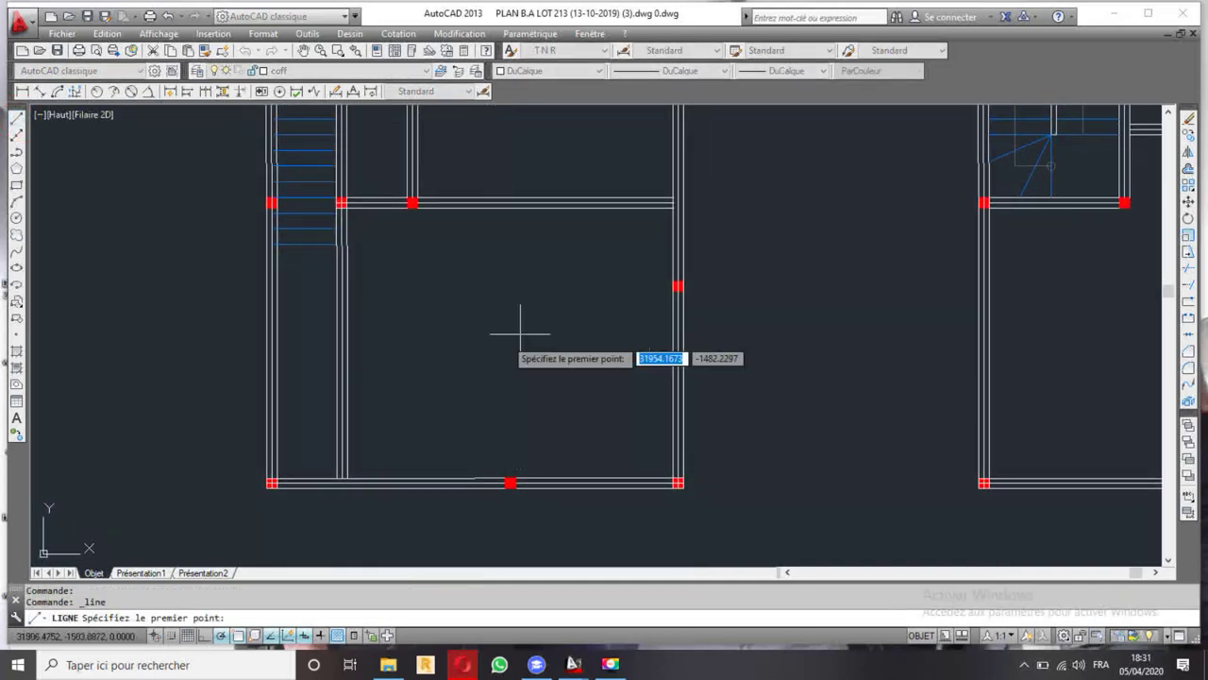
click(505, 479)
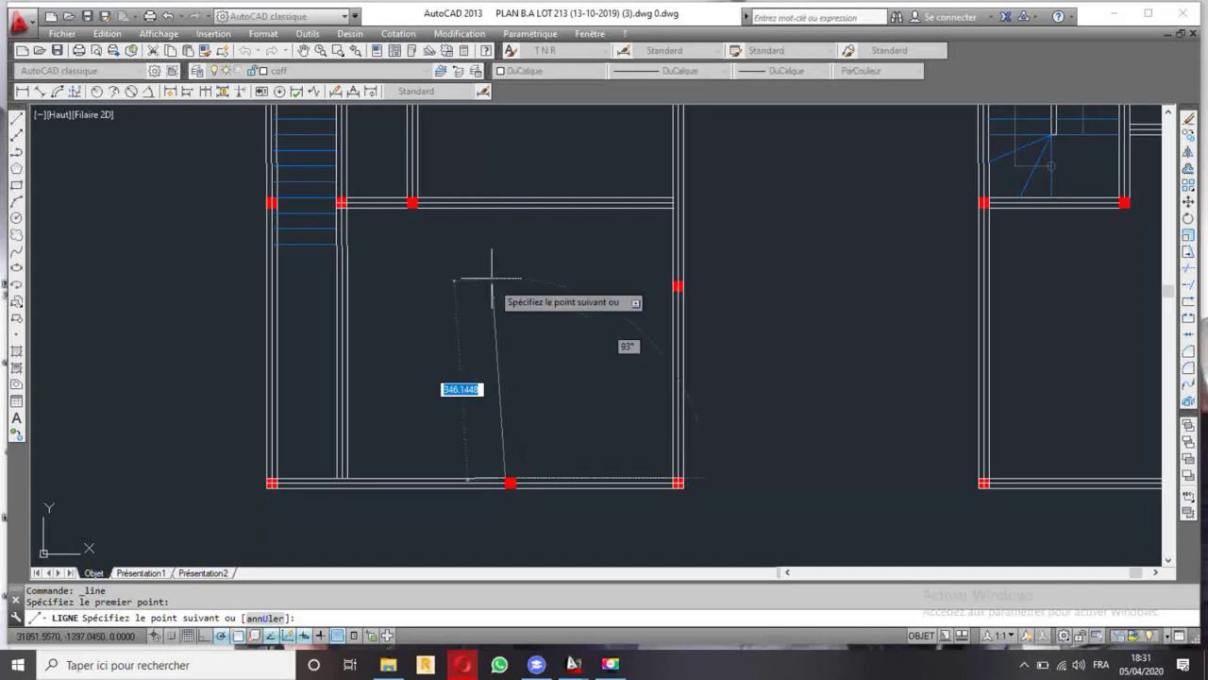
click(505, 207)
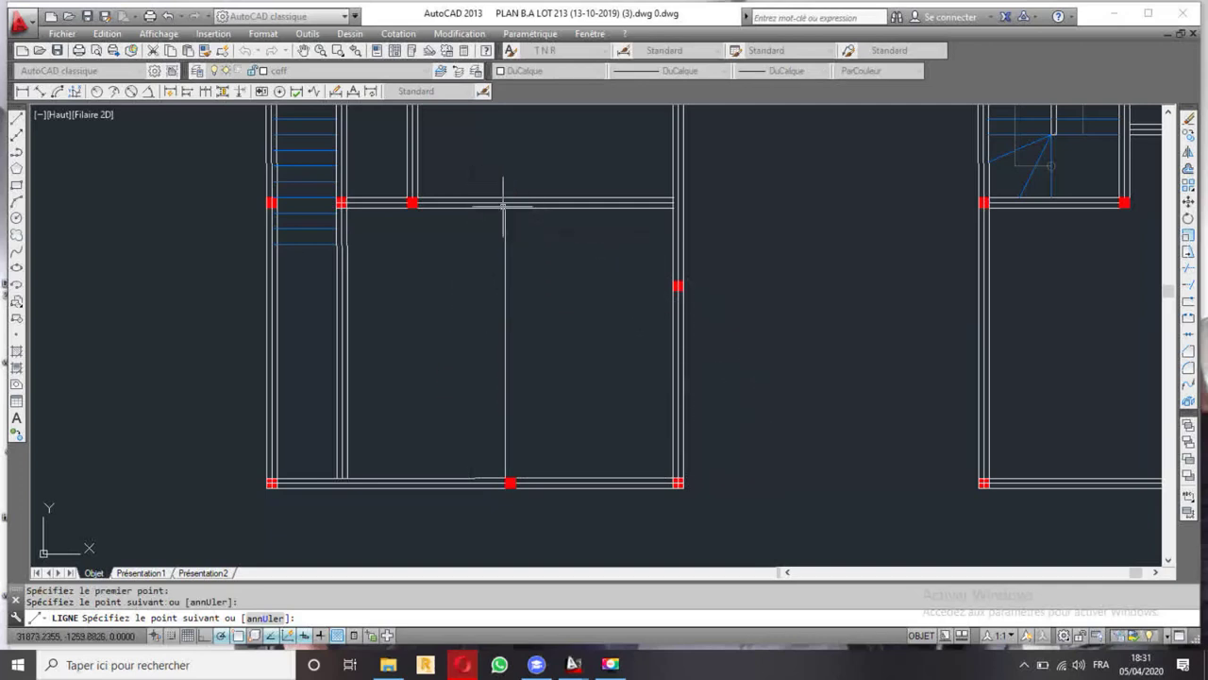
key(Escape)
click(463, 296)
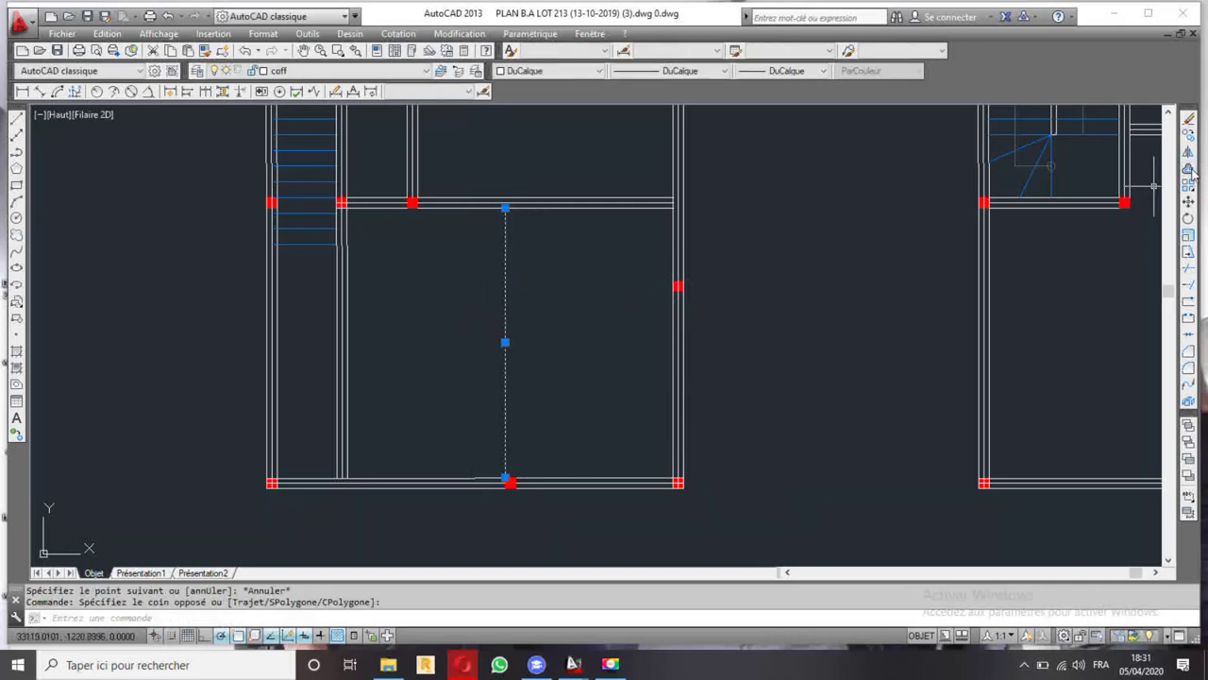
- Offset the new line 10 units to the right to form a double-line wall
click(1189, 169)
key(Return)
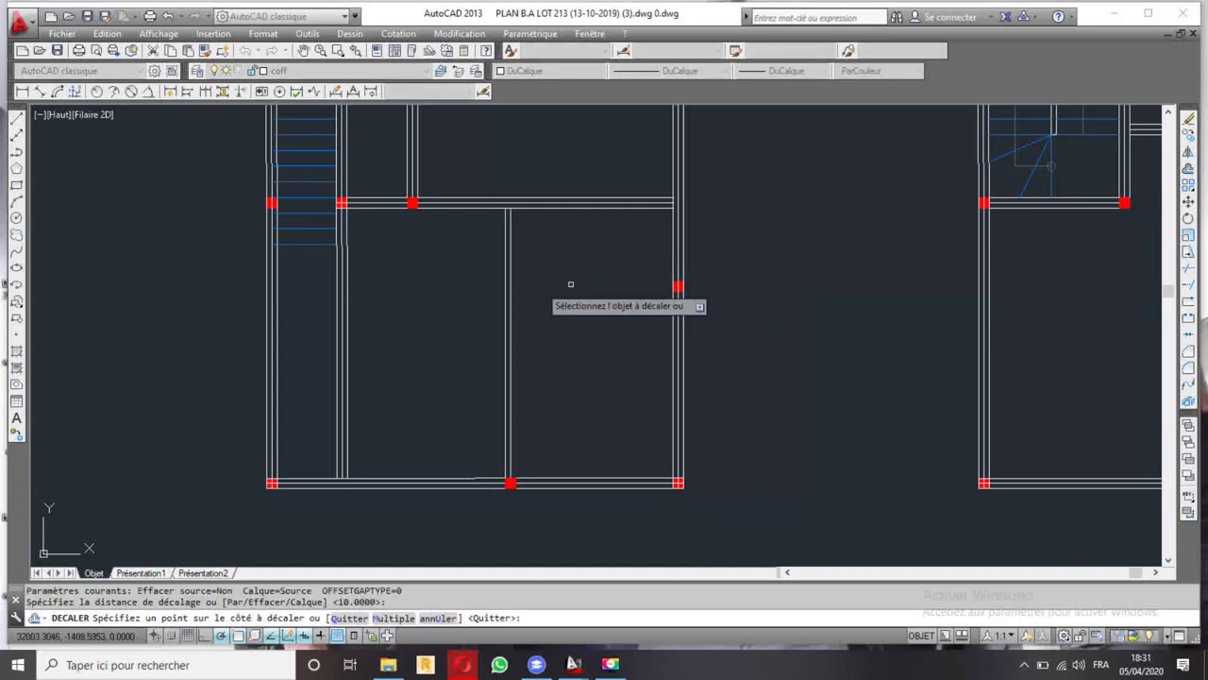
click(566, 281)
key(Escape)
scroll(557, 274, down, 2)
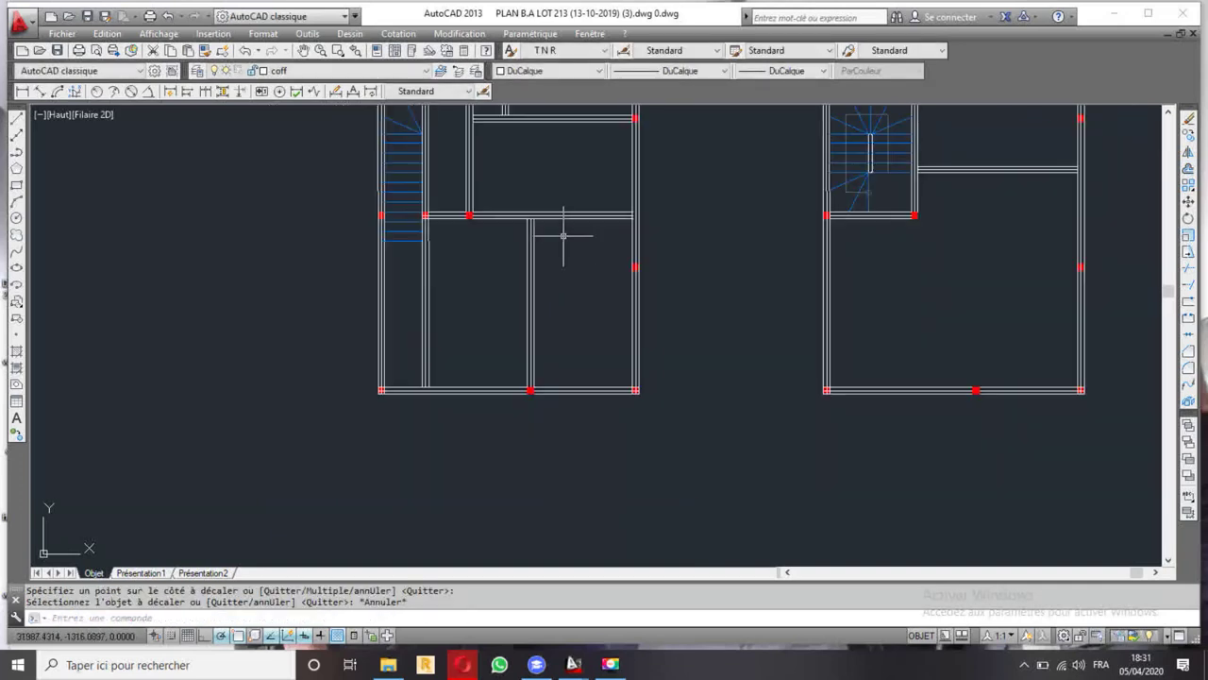
middle_drag(556, 257, 556, 283)
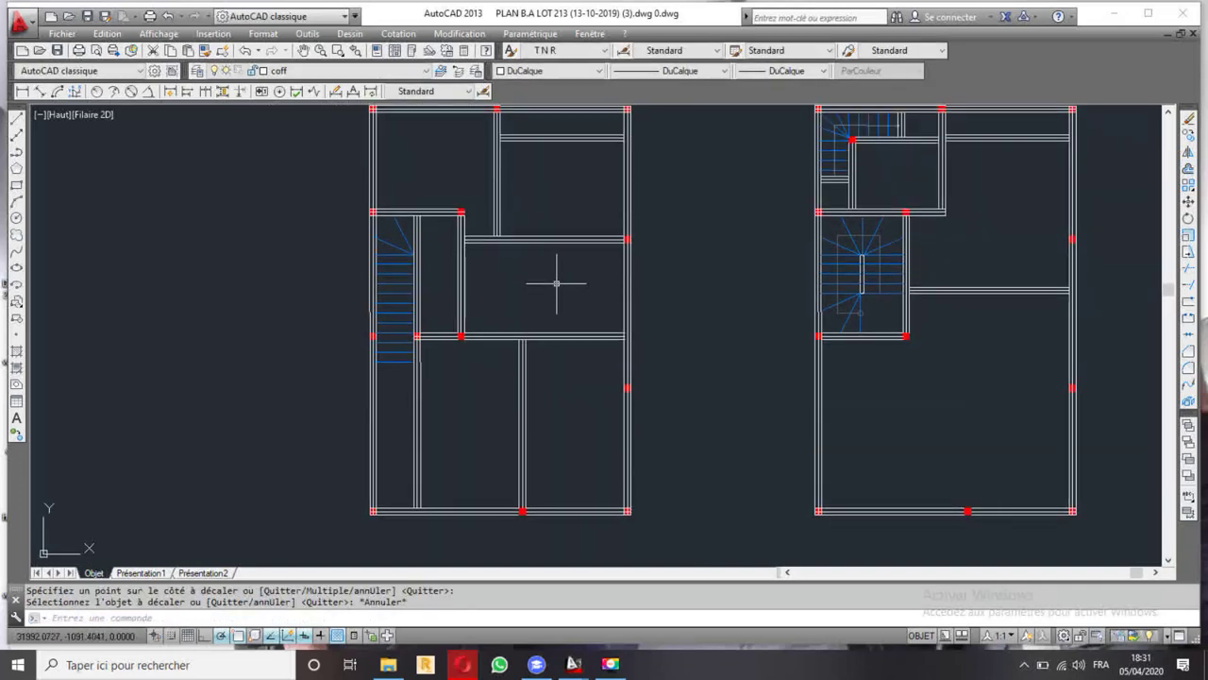
middle_drag(550, 189, 586, 291)
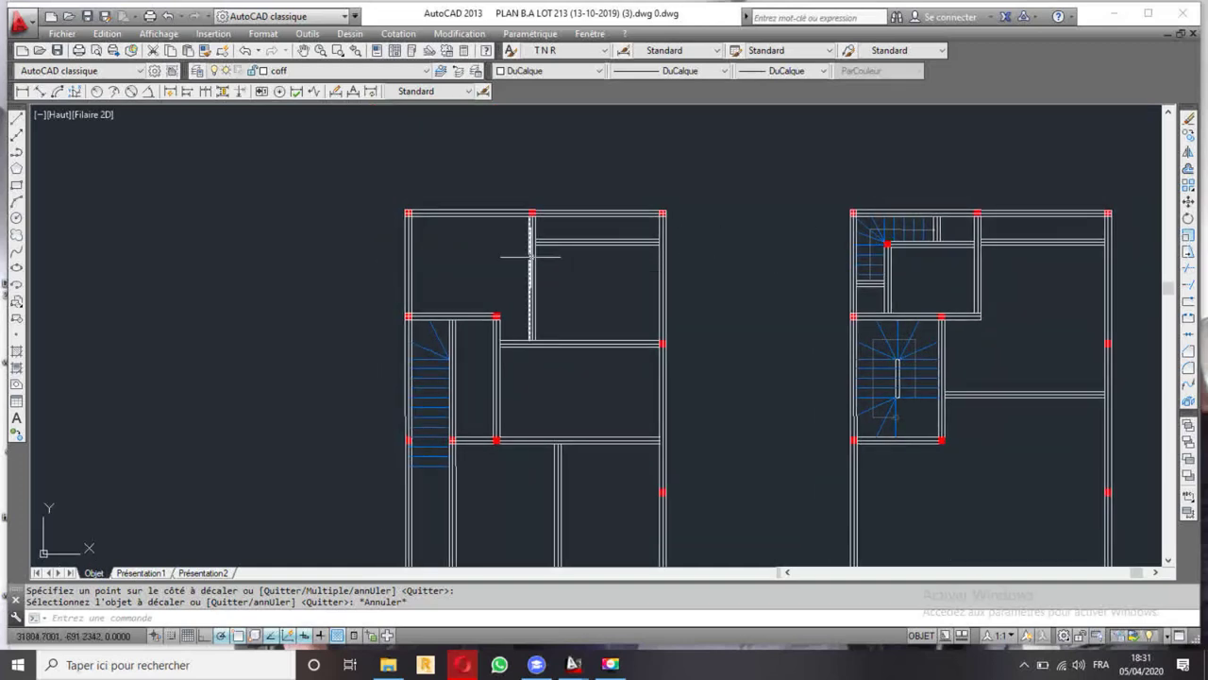
middle_drag(507, 267, 510, 308)
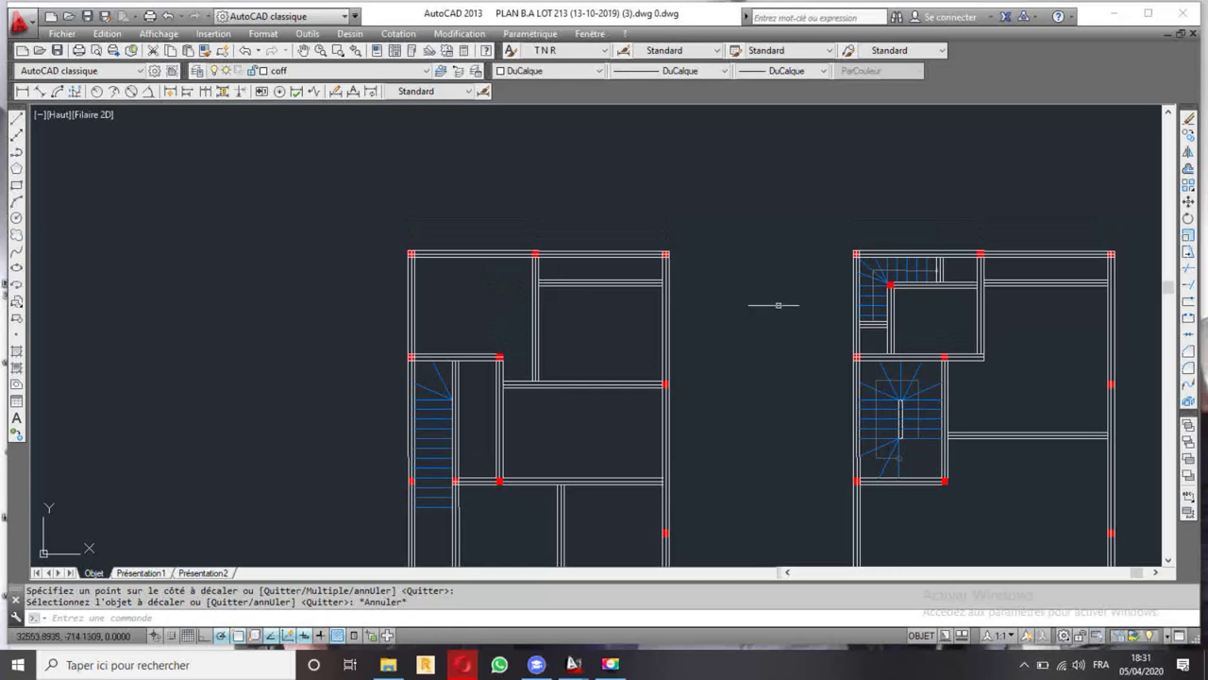
scroll(890, 284, up, 5)
- Copy the stair-corner column into the room above the staircase
click(801, 256)
click(857, 301)
click(1189, 134)
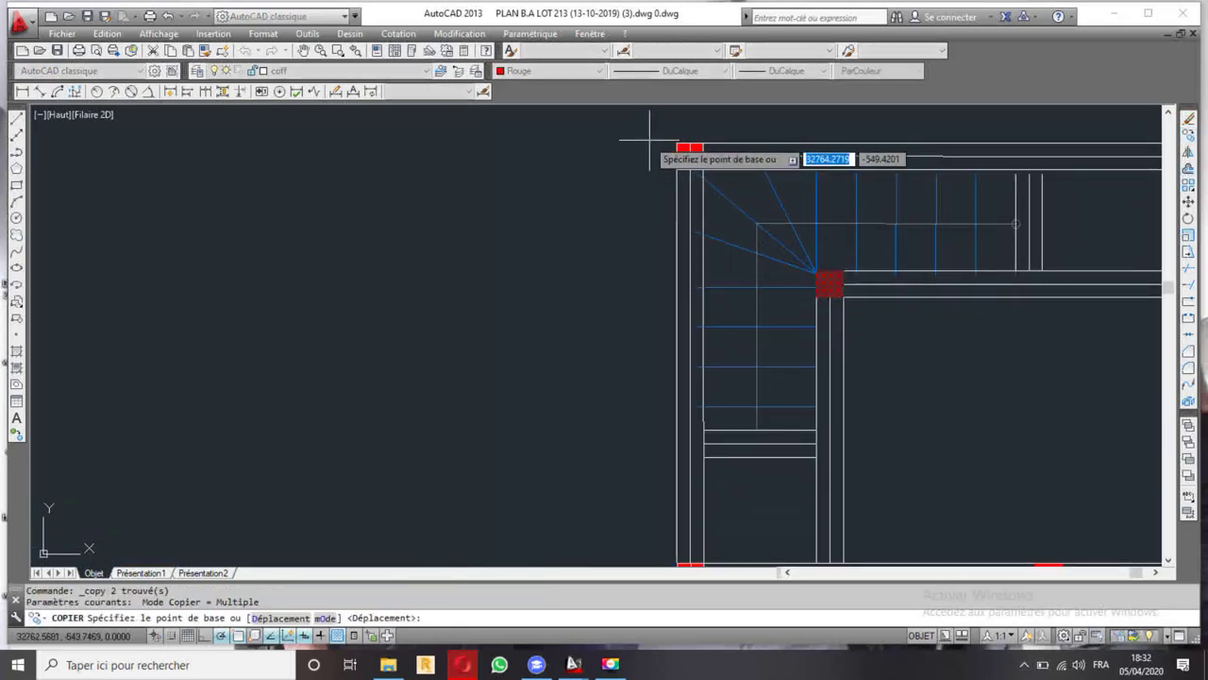
click(678, 144)
scroll(756, 176, down, 6)
scroll(477, 178, up, 5)
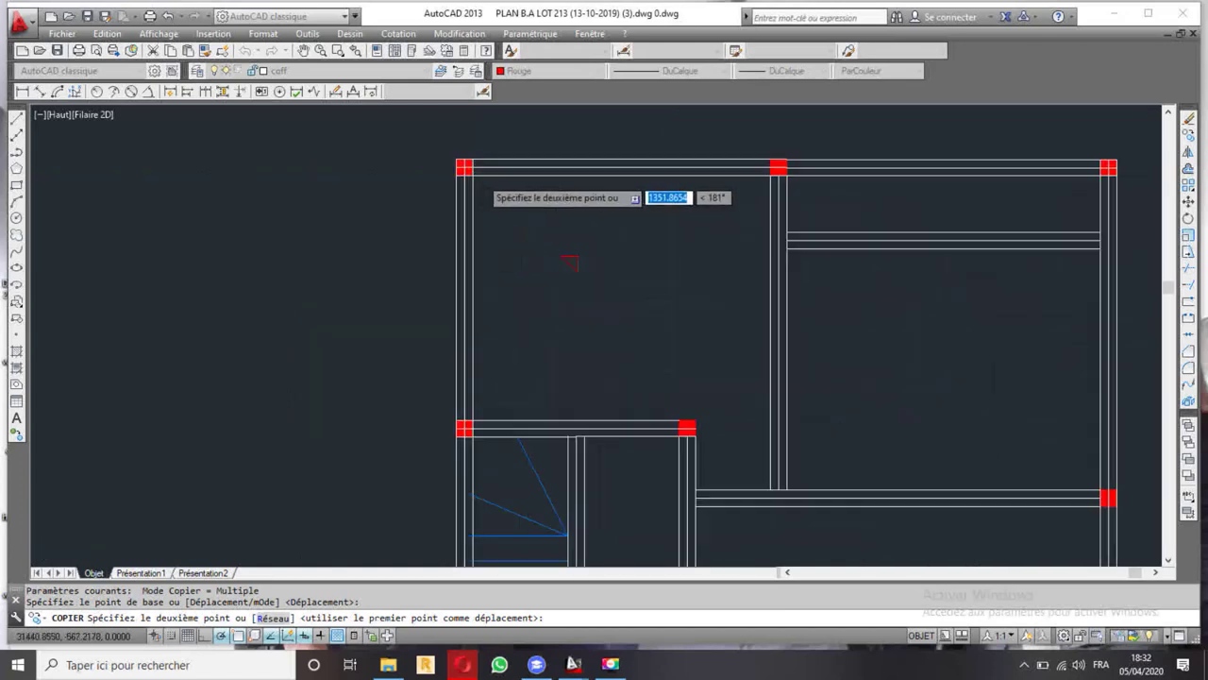
scroll(477, 177, up, 3)
click(413, 127)
scroll(534, 197, down, 5)
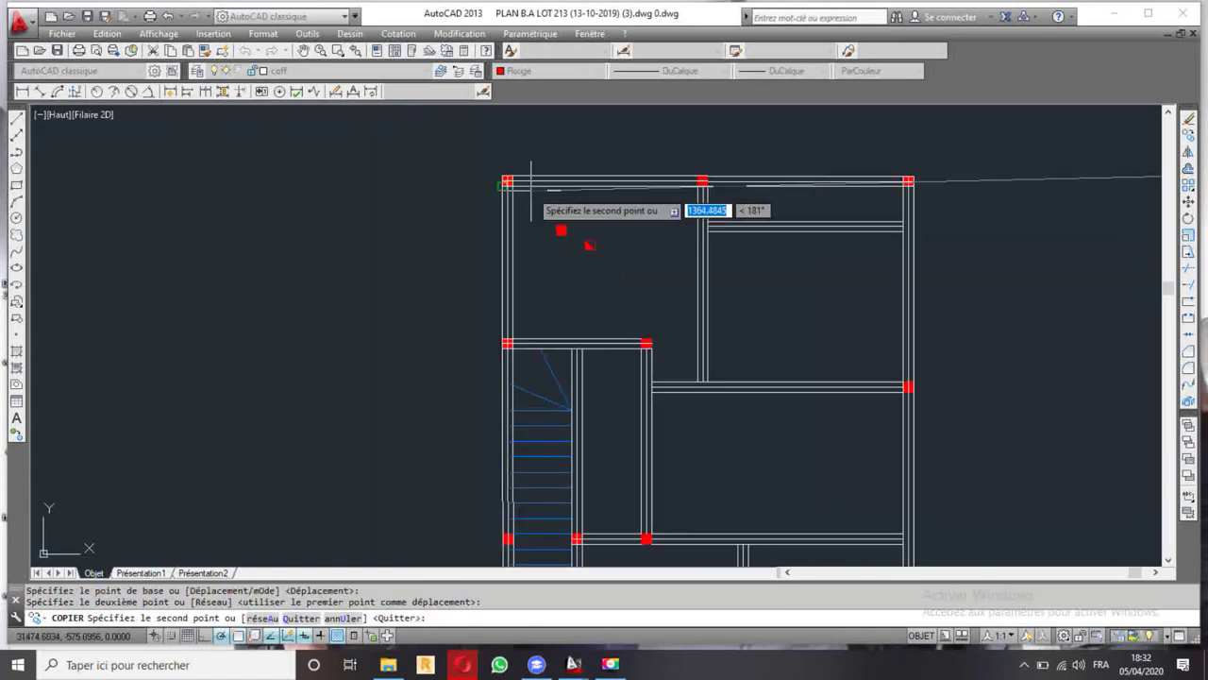
key(Escape)
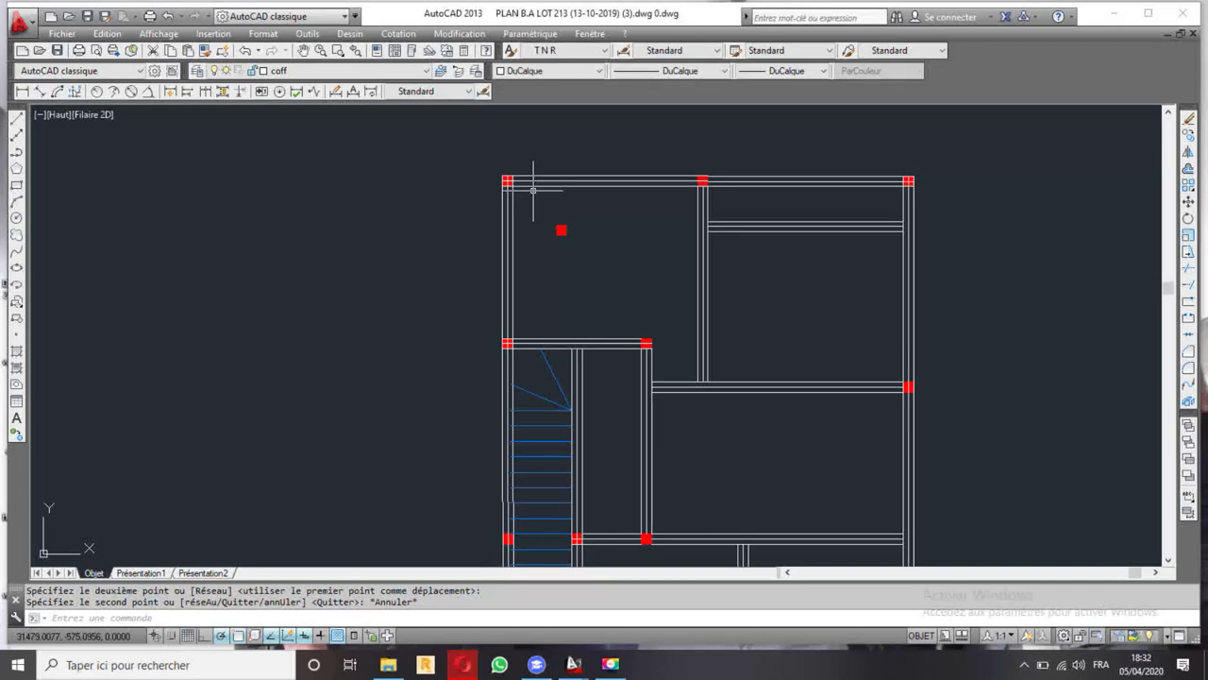
scroll(553, 215, up, 2)
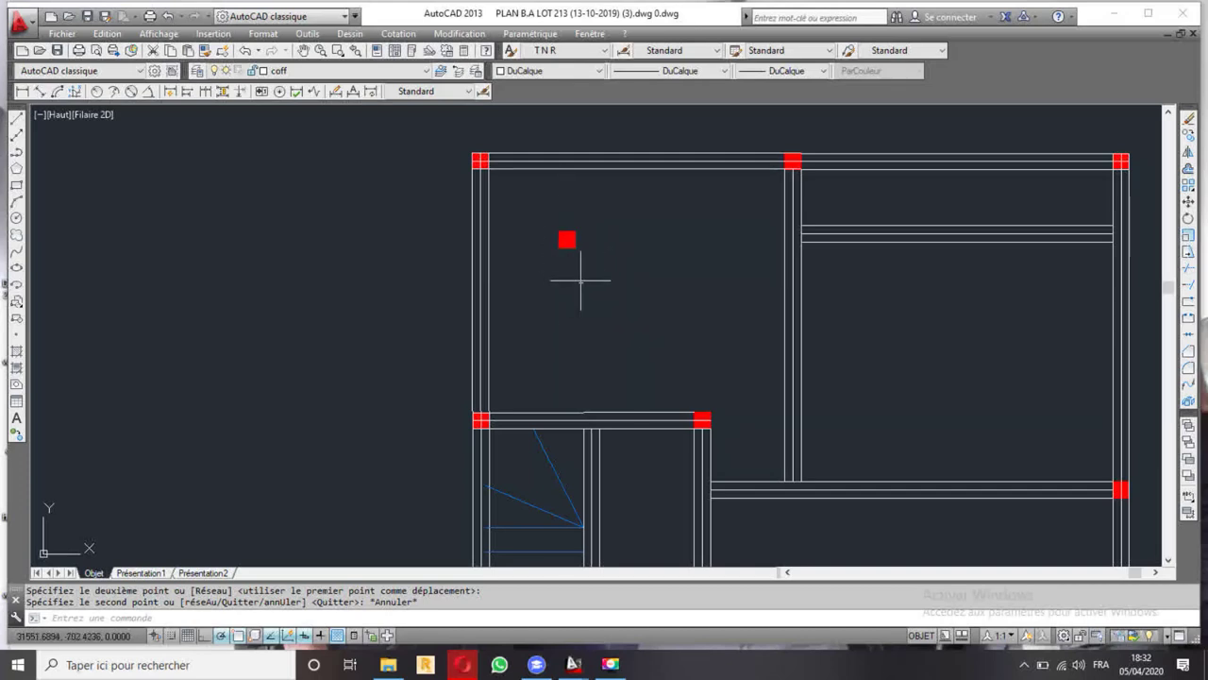
- Draw a vertical line from the top inner wall to the middle horizontal wall
click(17, 120)
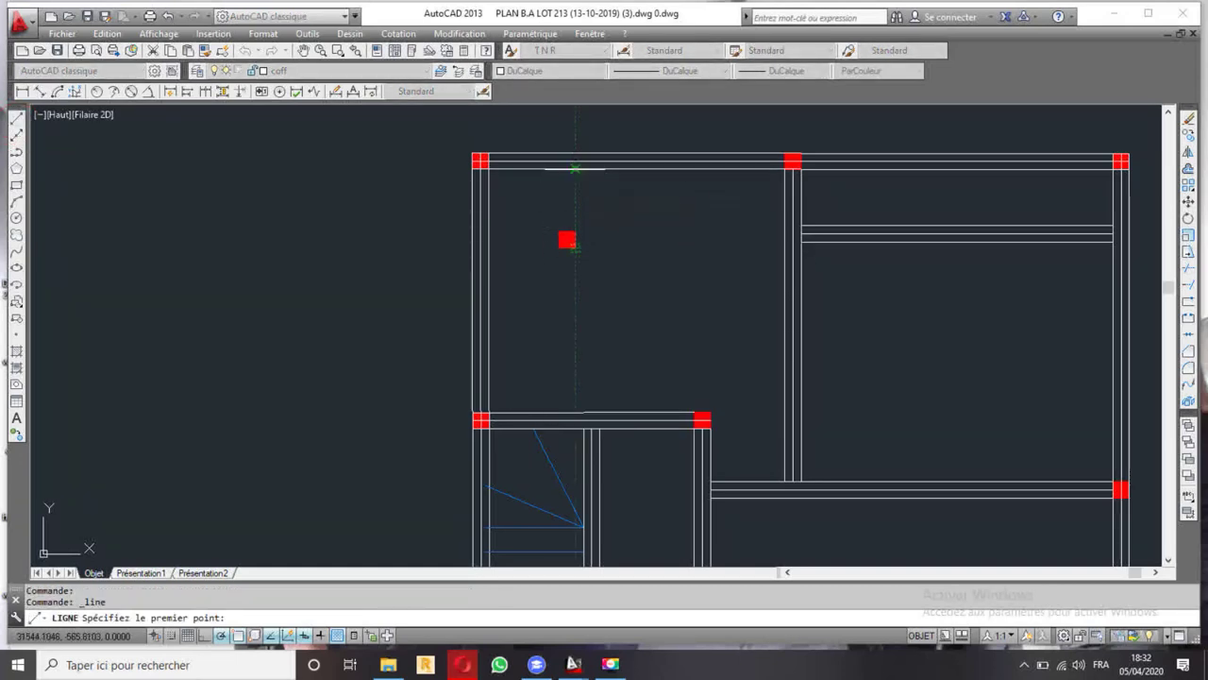
click(575, 170)
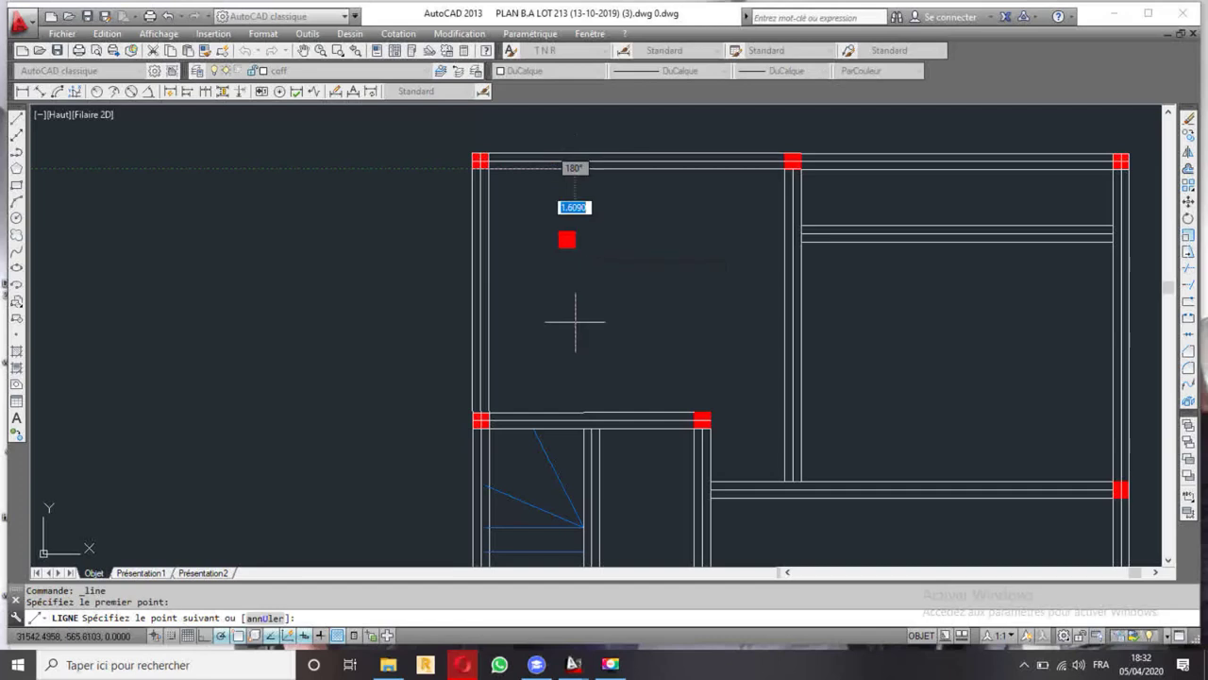
click(575, 399)
key(Escape)
click(575, 321)
click(1120, 189)
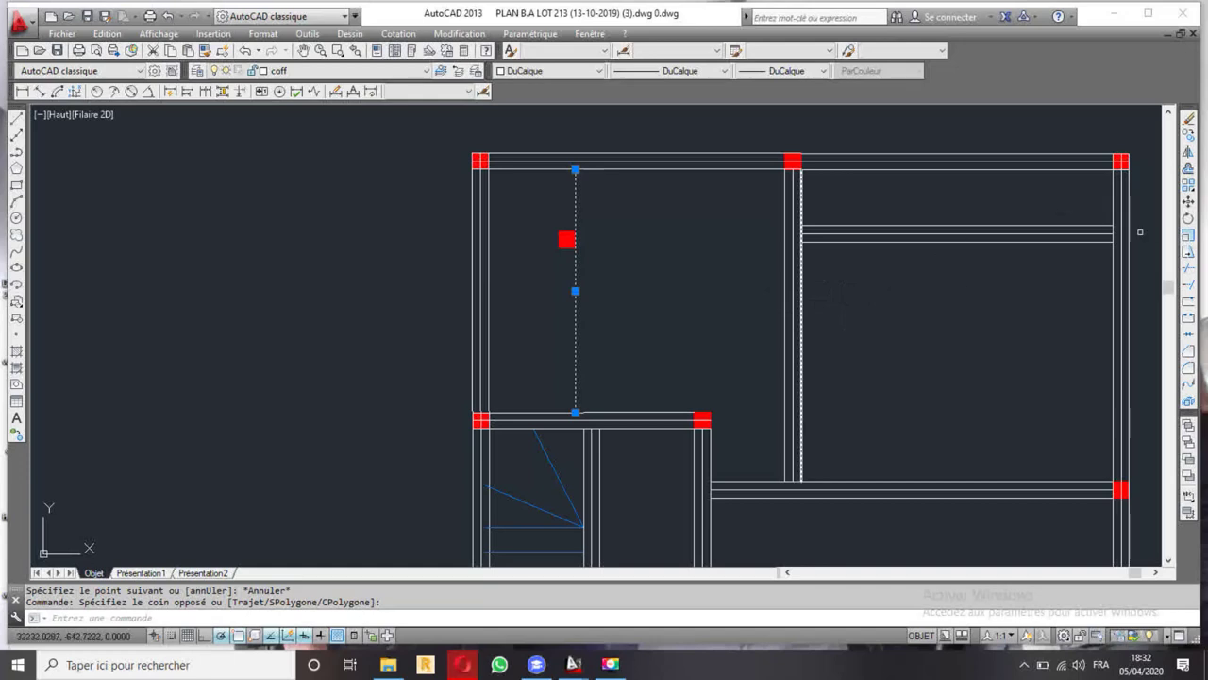
- Offset the new line 10 units to the left
click(1188, 169)
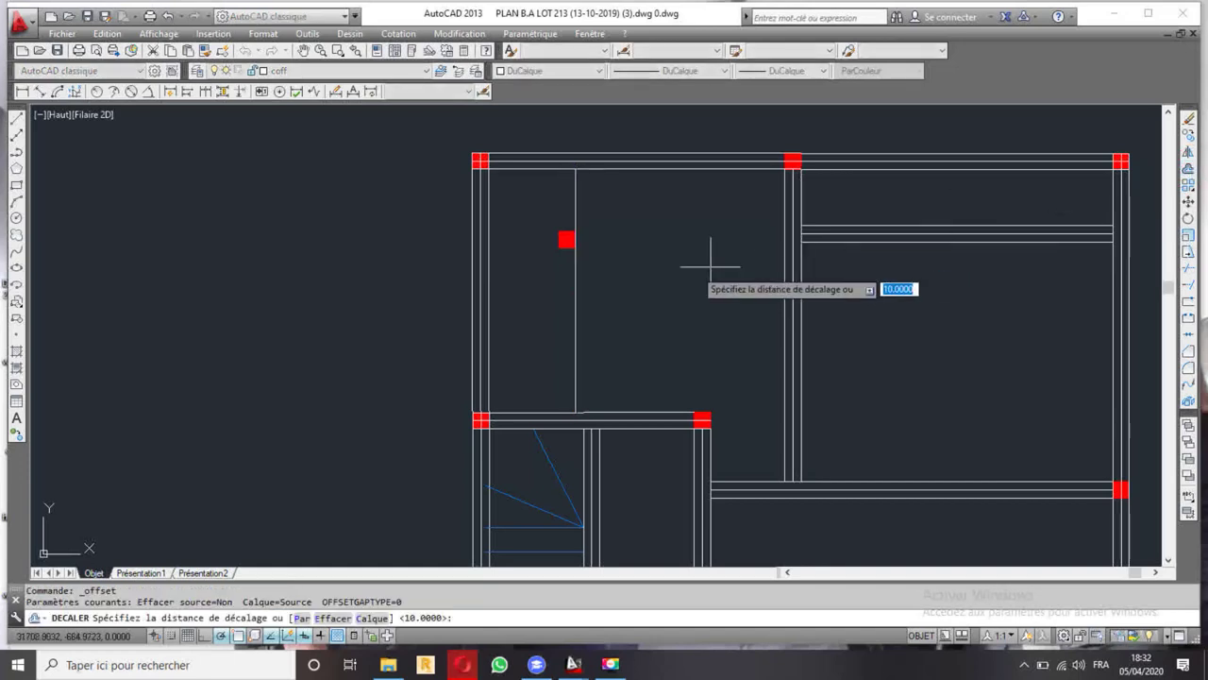
key(Return)
click(571, 302)
click(556, 298)
key(Escape)
scroll(556, 299, down, 3)
scroll(642, 359, down, 2)
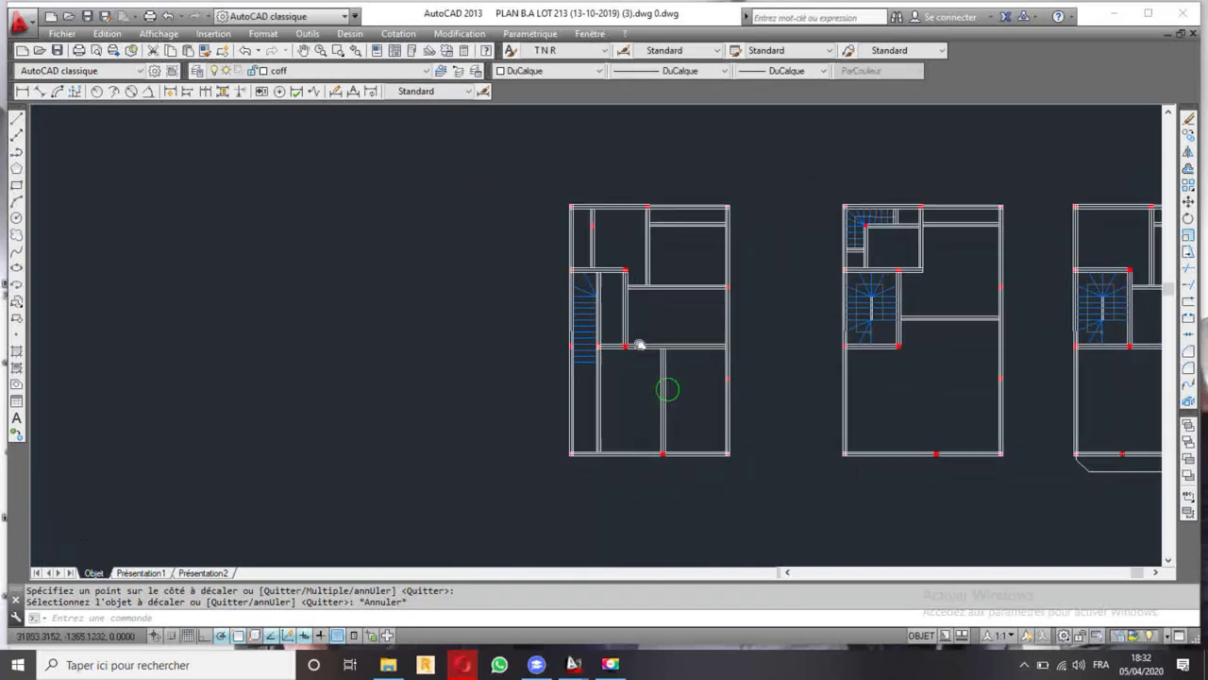
middle_drag(661, 377, 561, 220)
scroll(1028, 275, up, 8)
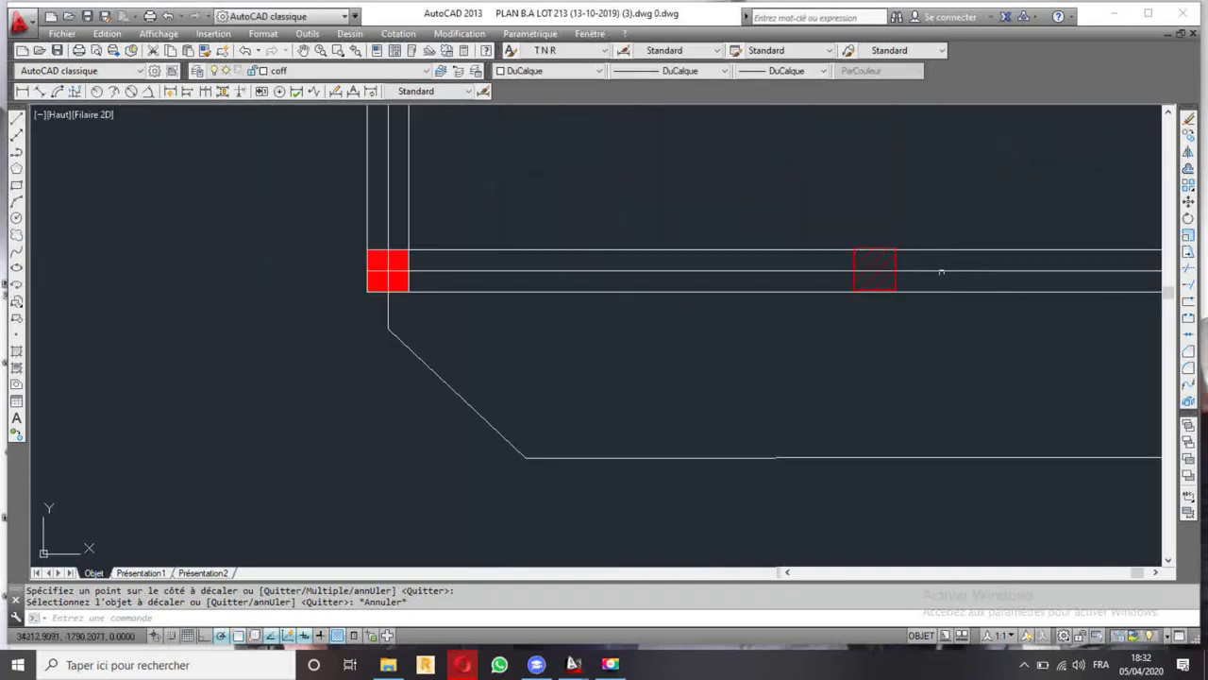
- Apply the selected column's properties to elements in the first plan with MATCHPROP
click(882, 276)
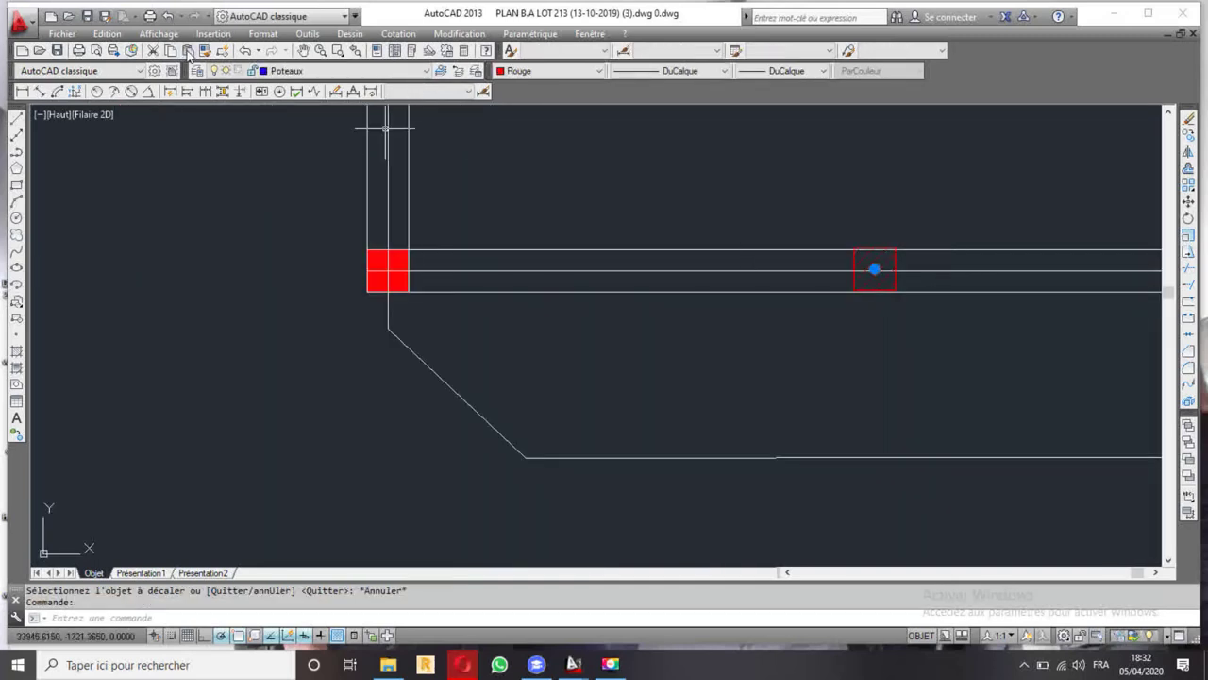
scroll(611, 309, down, 2)
scroll(611, 359, down, 2)
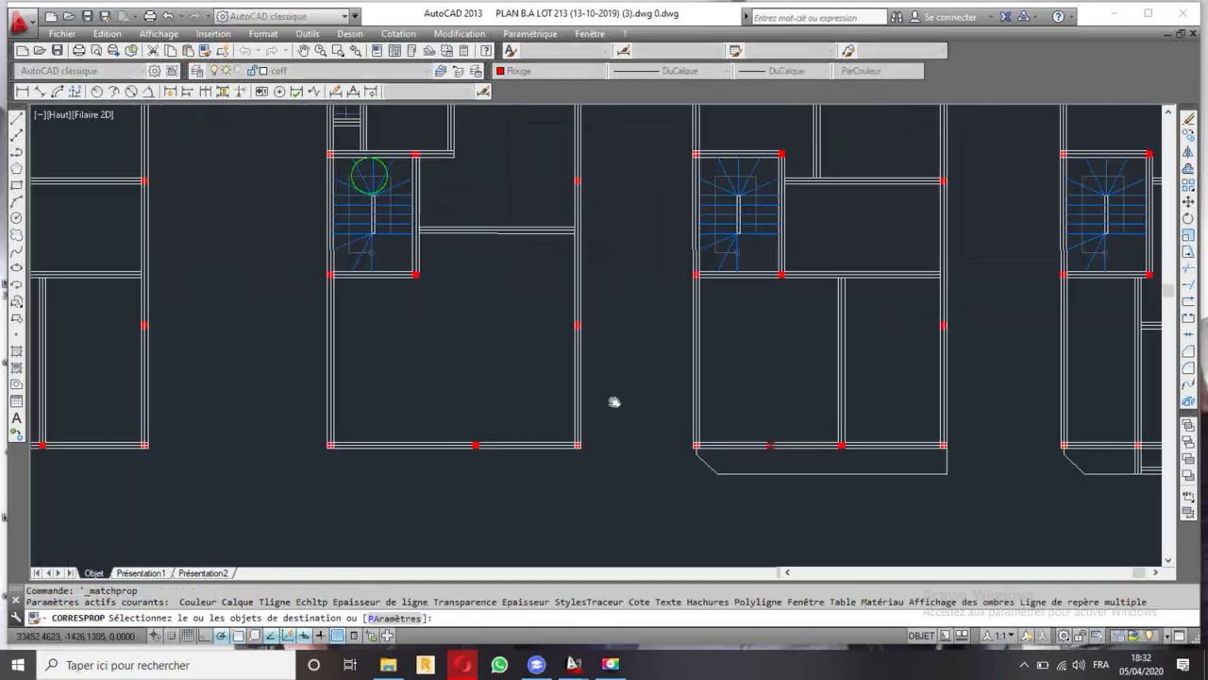
scroll(614, 399, down, 2)
scroll(406, 245, up, 5)
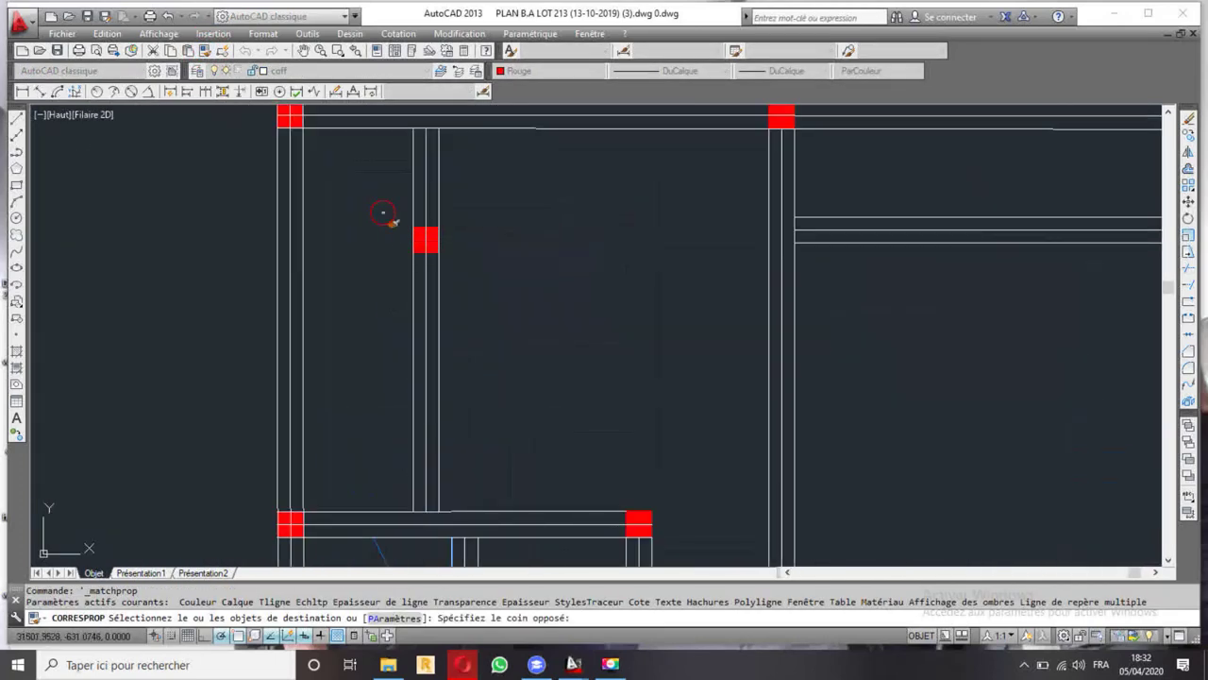
drag(521, 293, 539, 299)
key(Escape)
- Zoom out to view the row of five framing plans beneath the architectural sheet
scroll(538, 299, down, 2)
scroll(490, 344, down, 1)
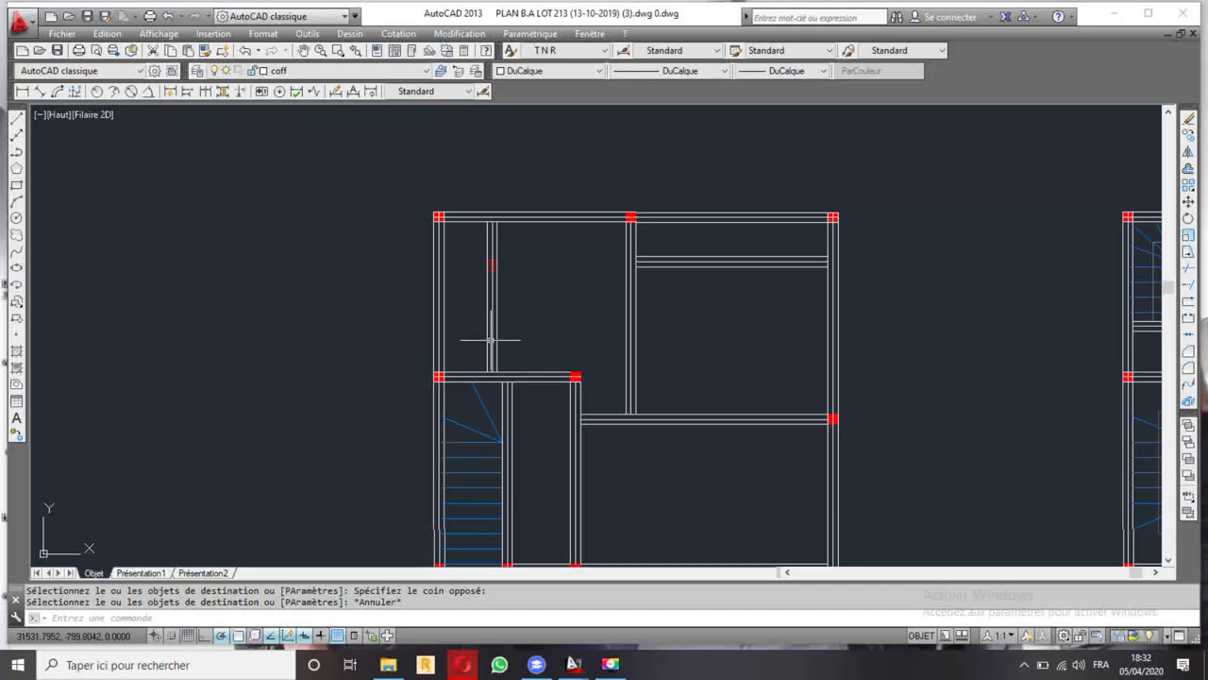
scroll(490, 318, down, 1)
scroll(501, 229, down, 1)
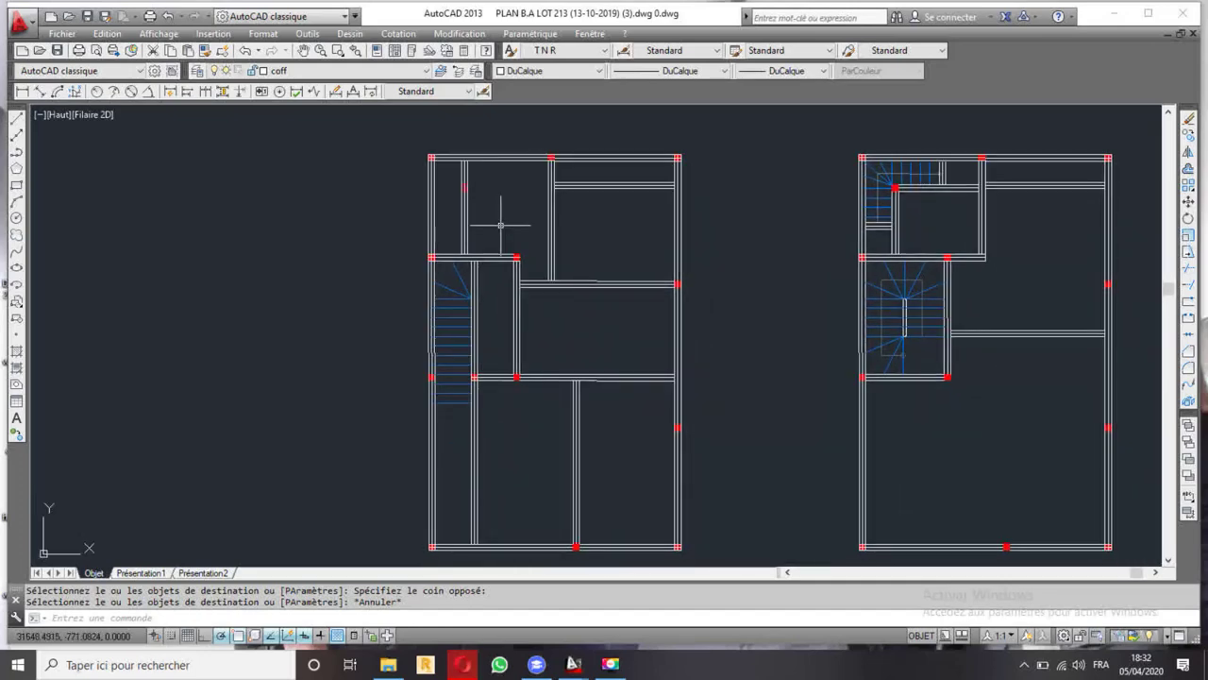
middle_drag(587, 425, 506, 337)
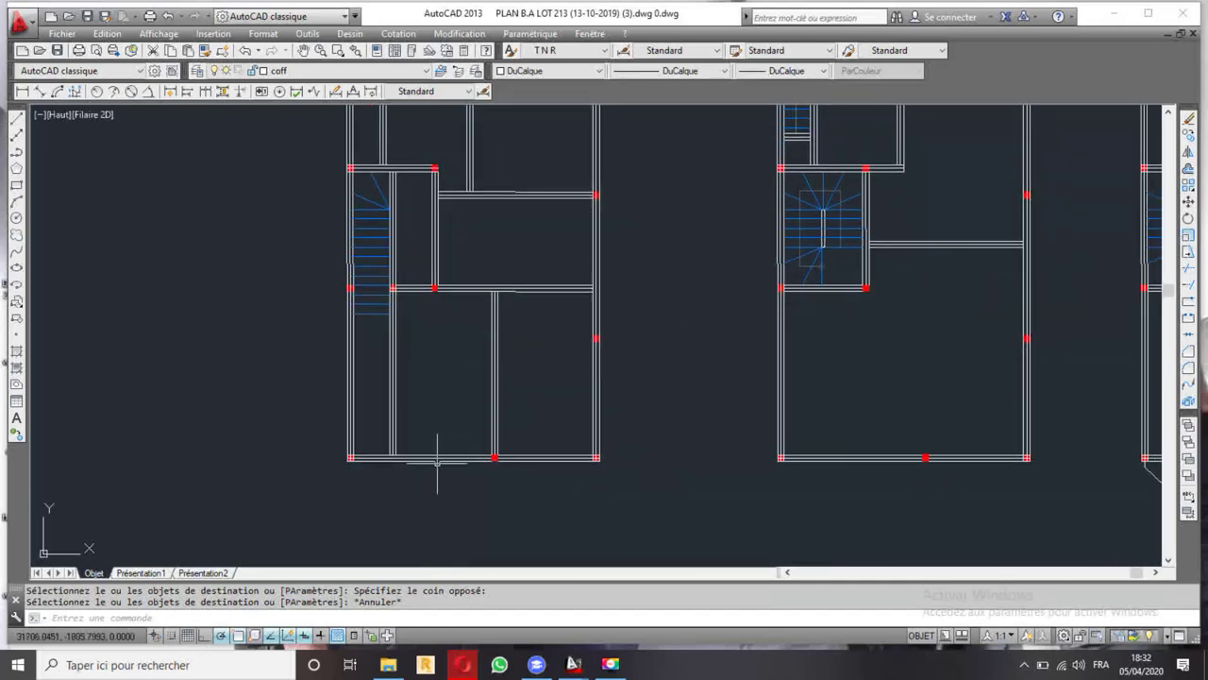
middle_drag(446, 433, 440, 386)
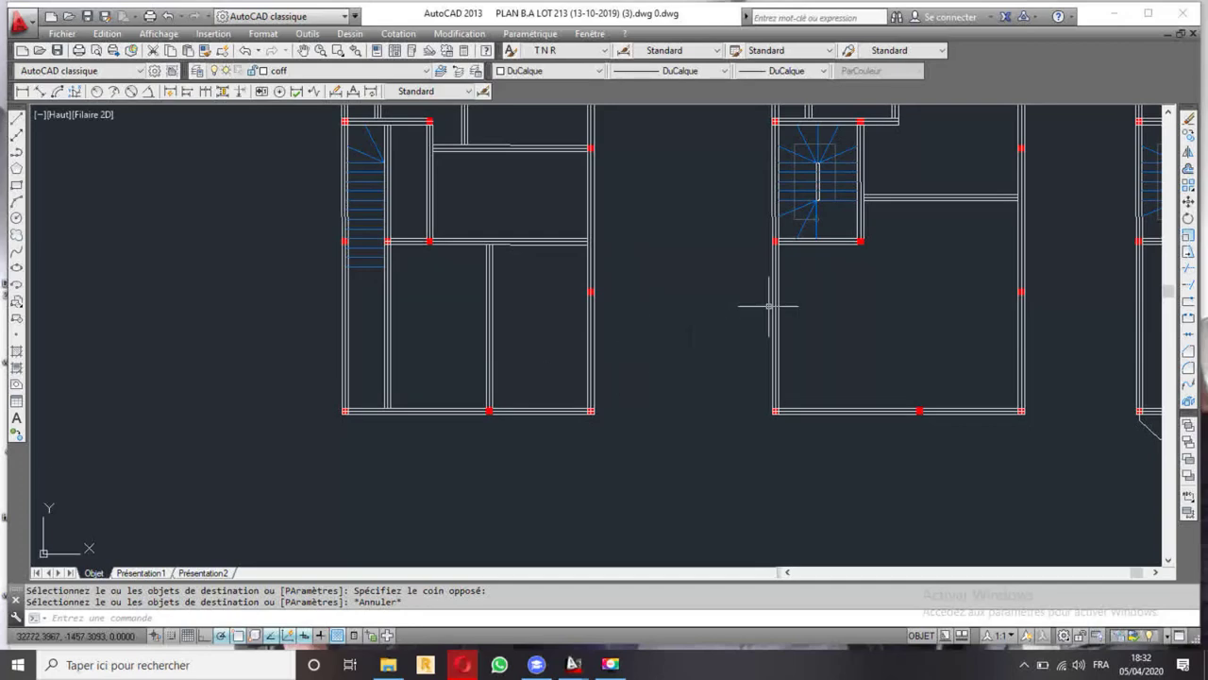
scroll(769, 305, down, 2)
middle_drag(844, 321, 608, 376)
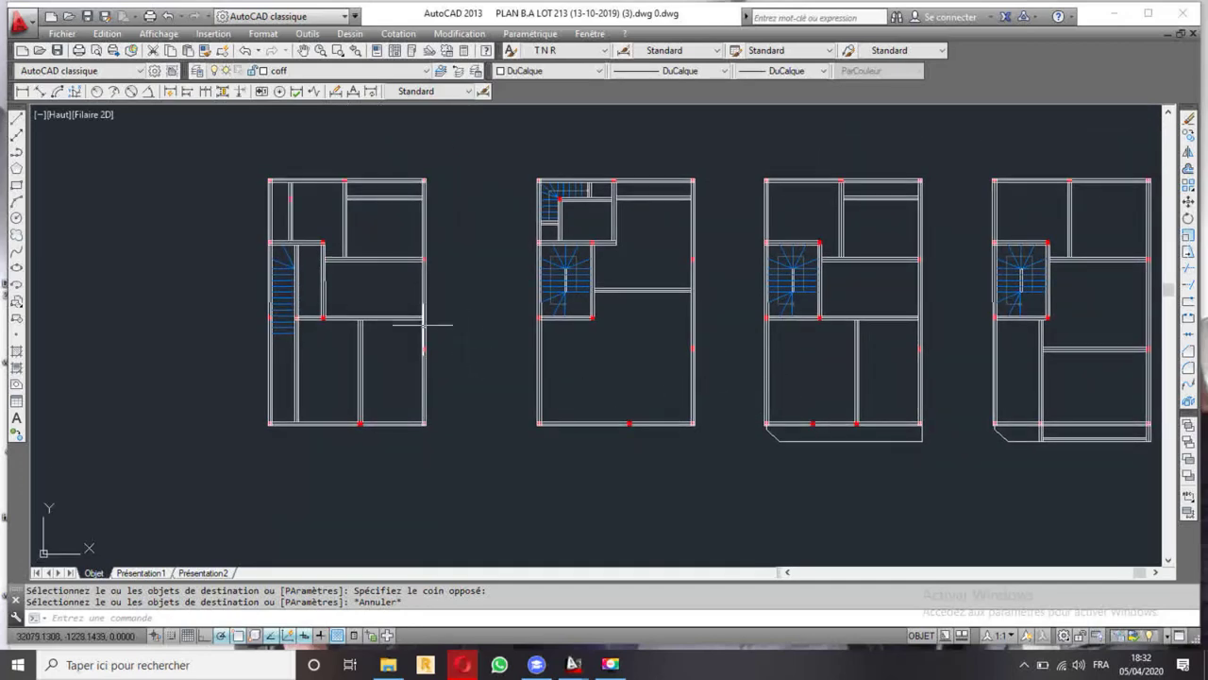
middle_drag(464, 340, 613, 373)
scroll(696, 311, down, 2)
middle_drag(621, 324, 537, 324)
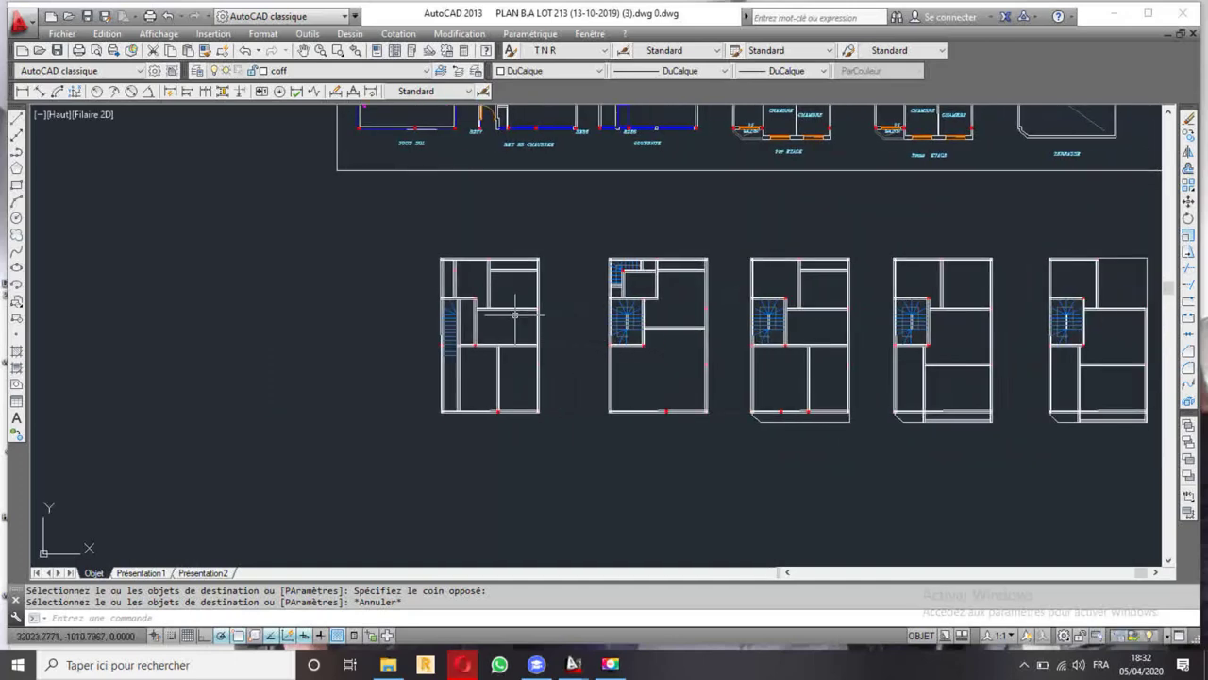
- Copy the whole leftmost framing plan to a new position further left
scroll(436, 263, up, 5)
scroll(400, 205, down, 3)
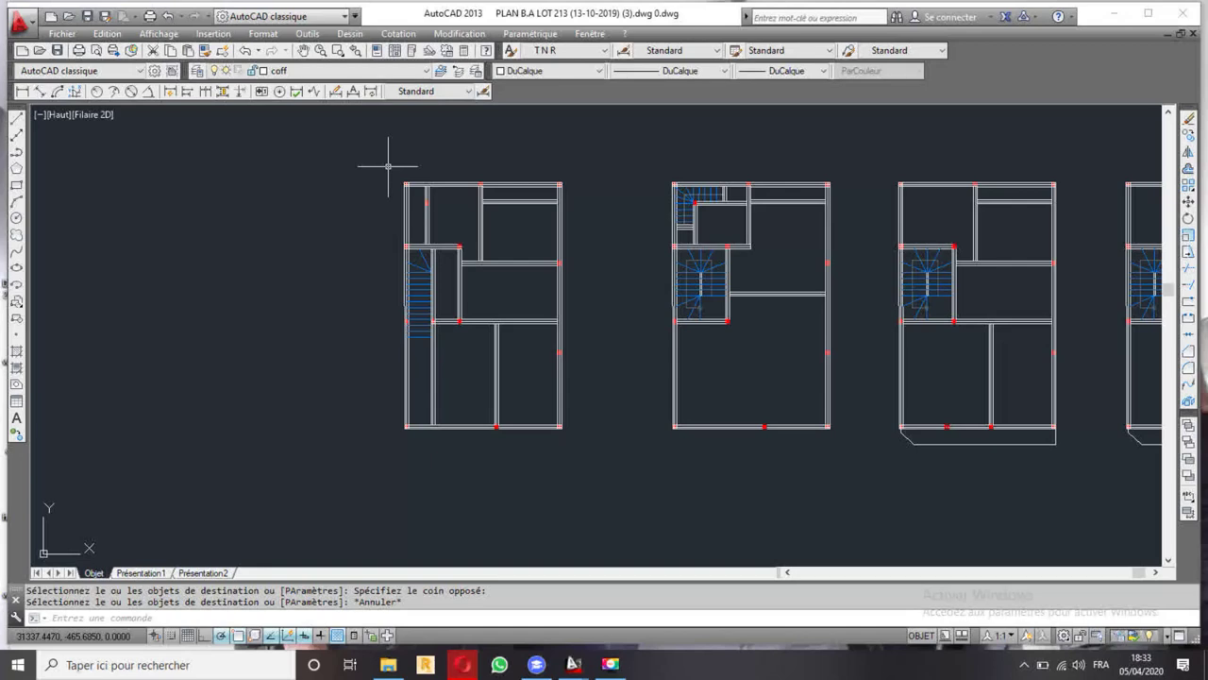
click(387, 166)
click(609, 432)
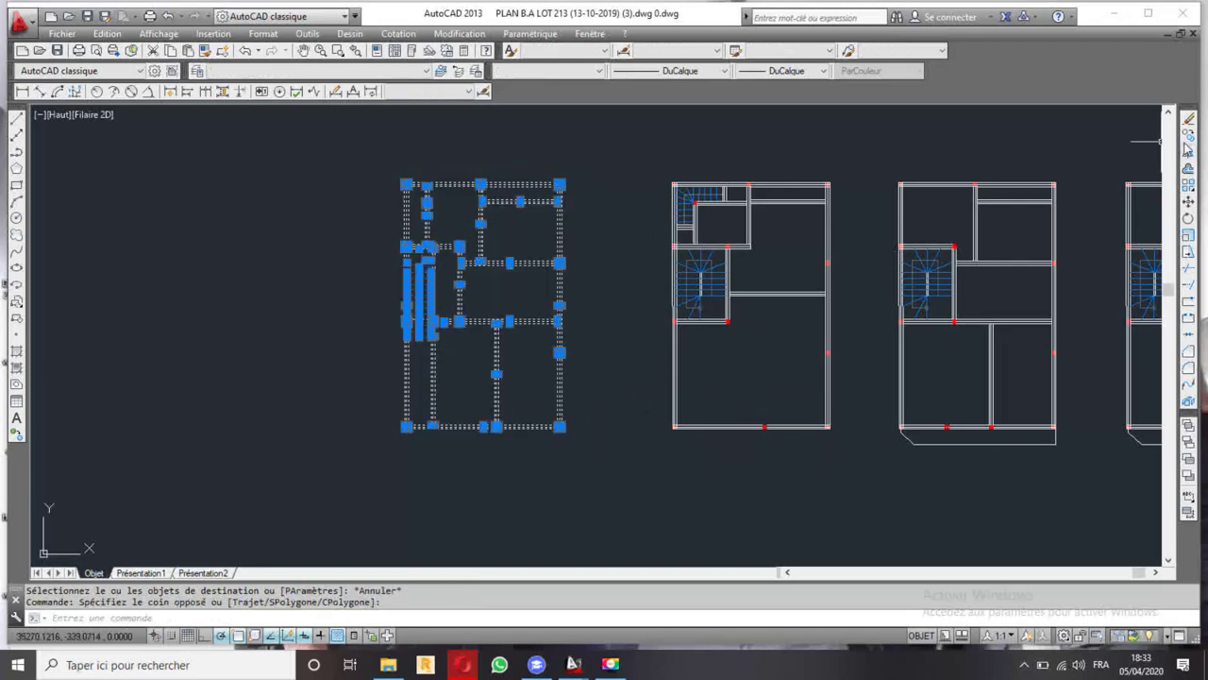
click(1191, 138)
click(581, 484)
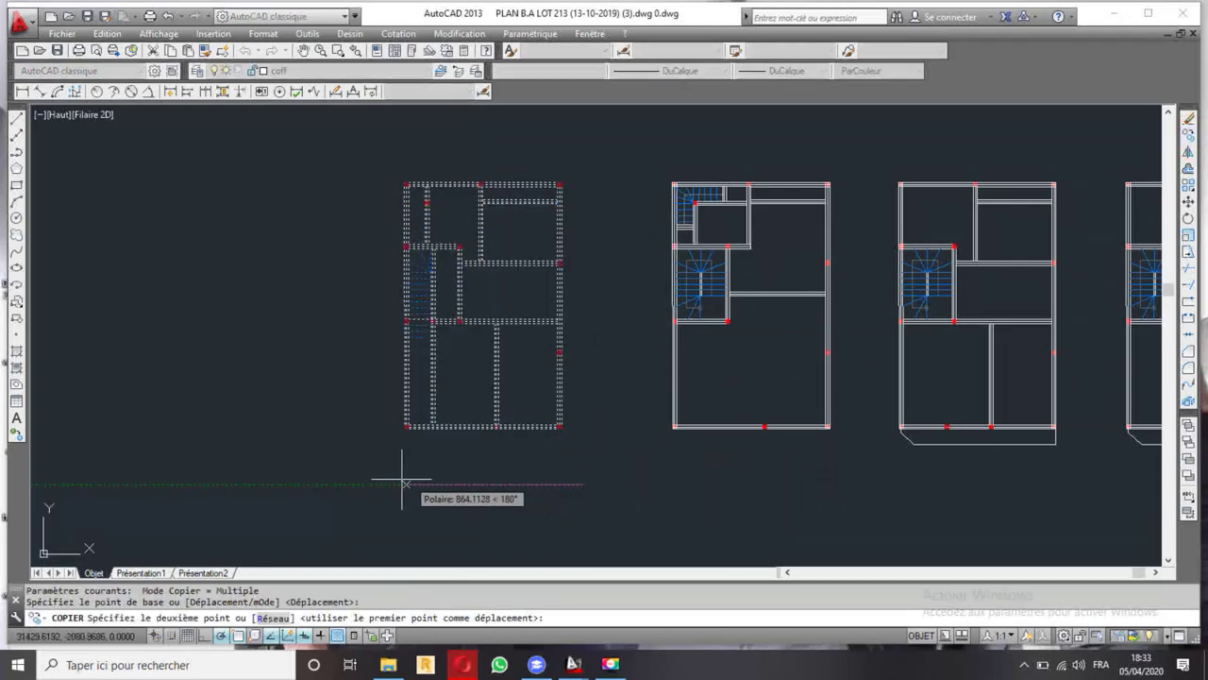
click(372, 481)
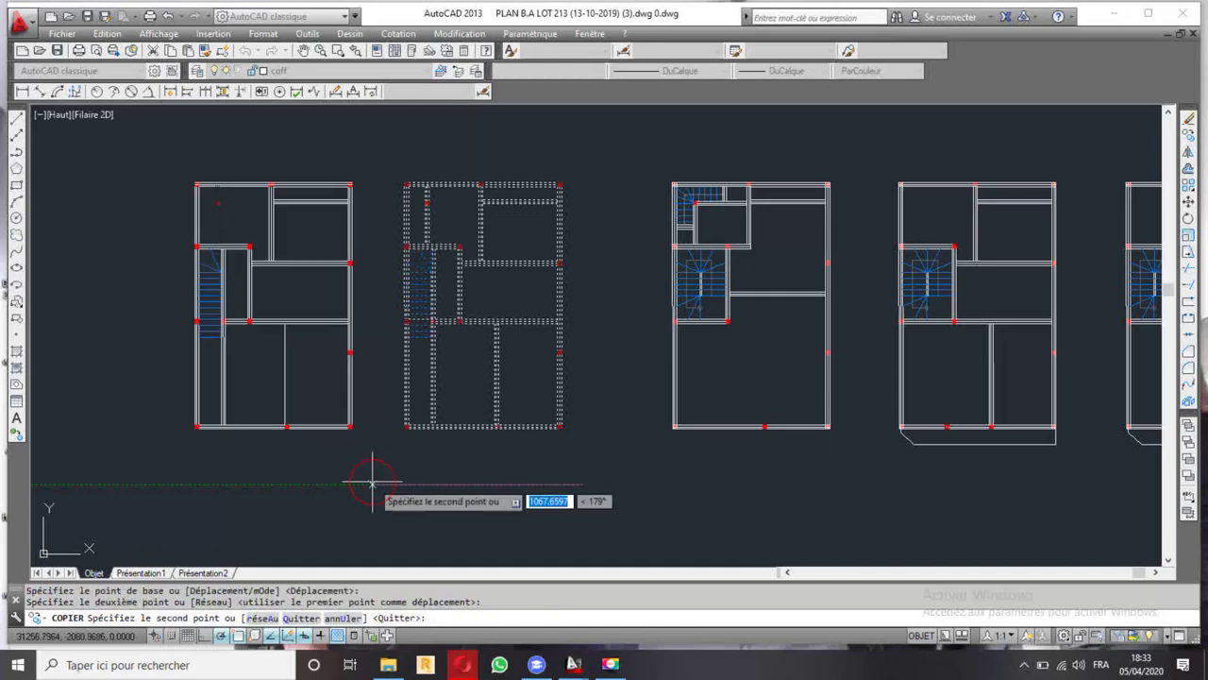
key(Escape)
scroll(467, 404, down, 4)
scroll(550, 210, up, 4)
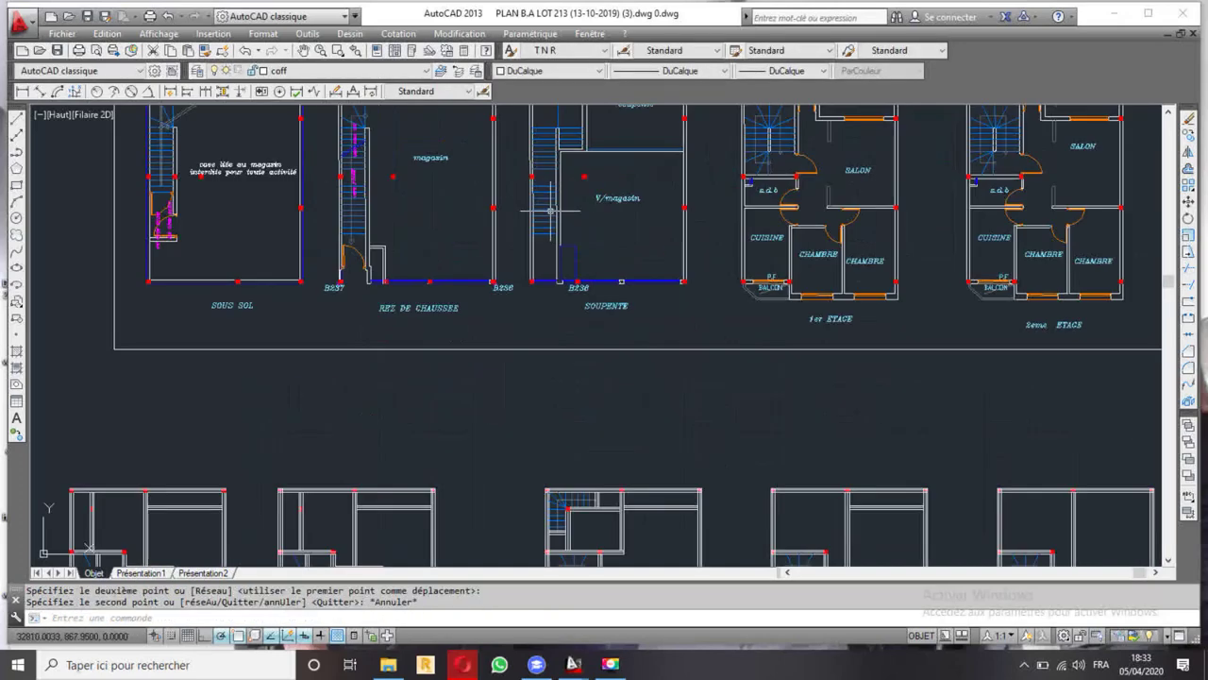
- Draw a line closing the bottom of the stair, from the stair wall to the next wall
scroll(590, 224, down, 2)
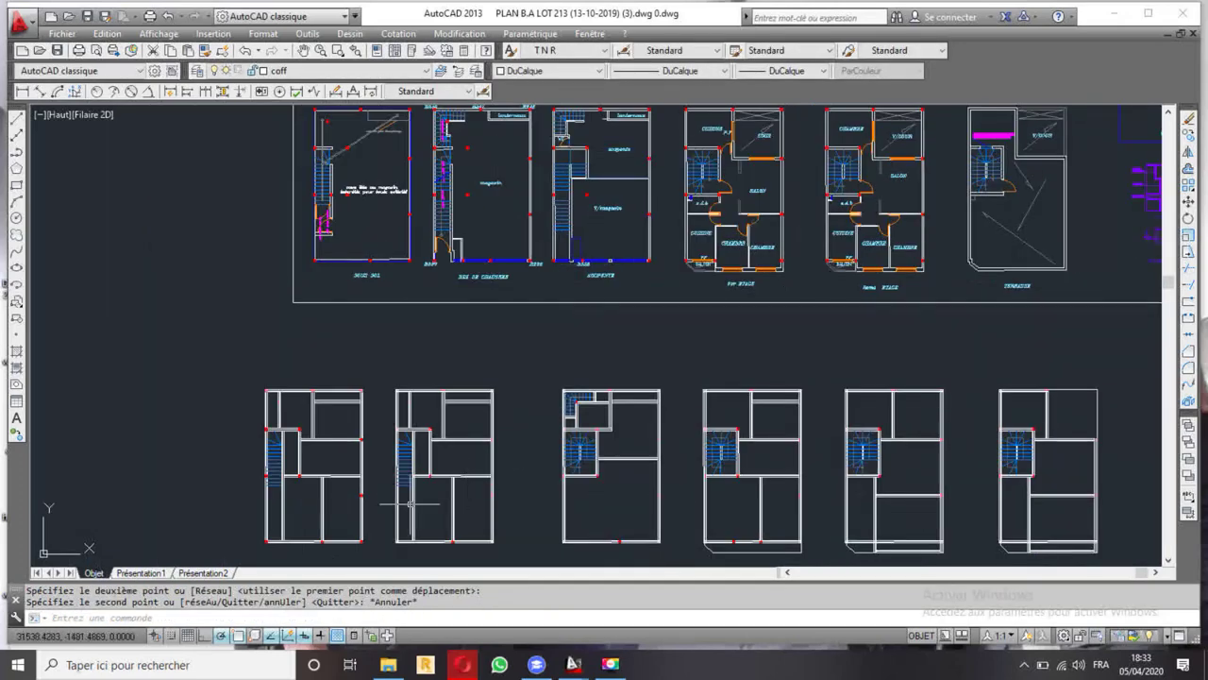
scroll(409, 503, up, 4)
middle_drag(428, 480, 427, 311)
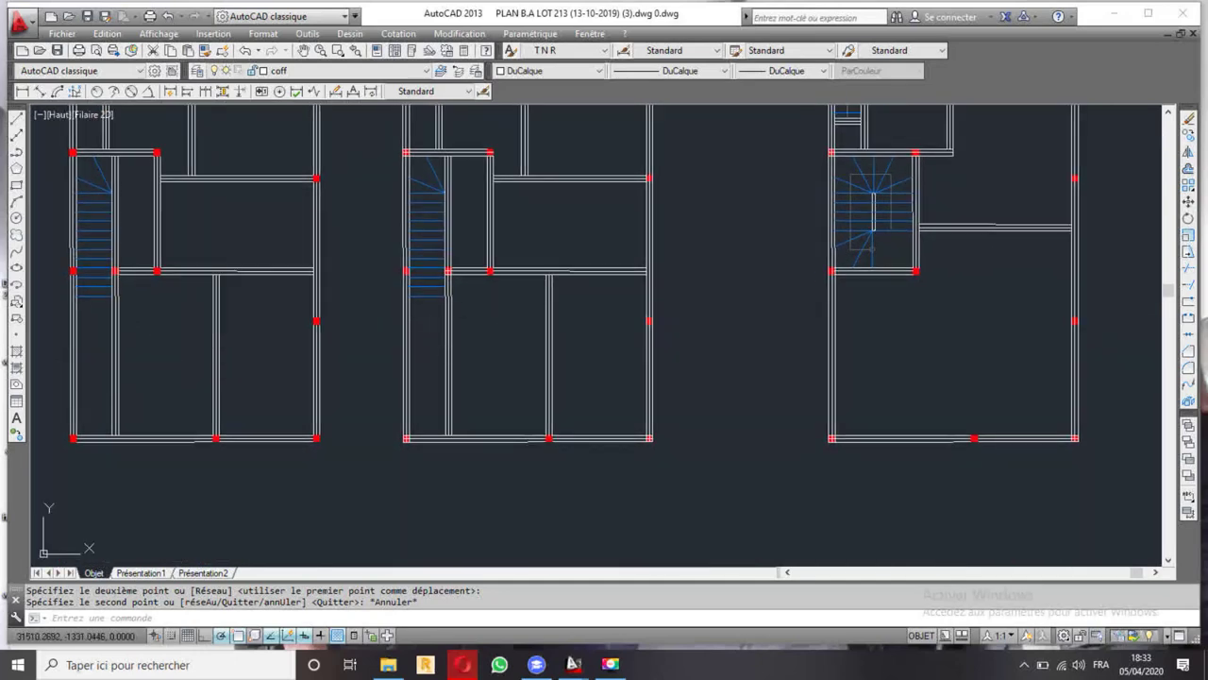
scroll(458, 366, up, 5)
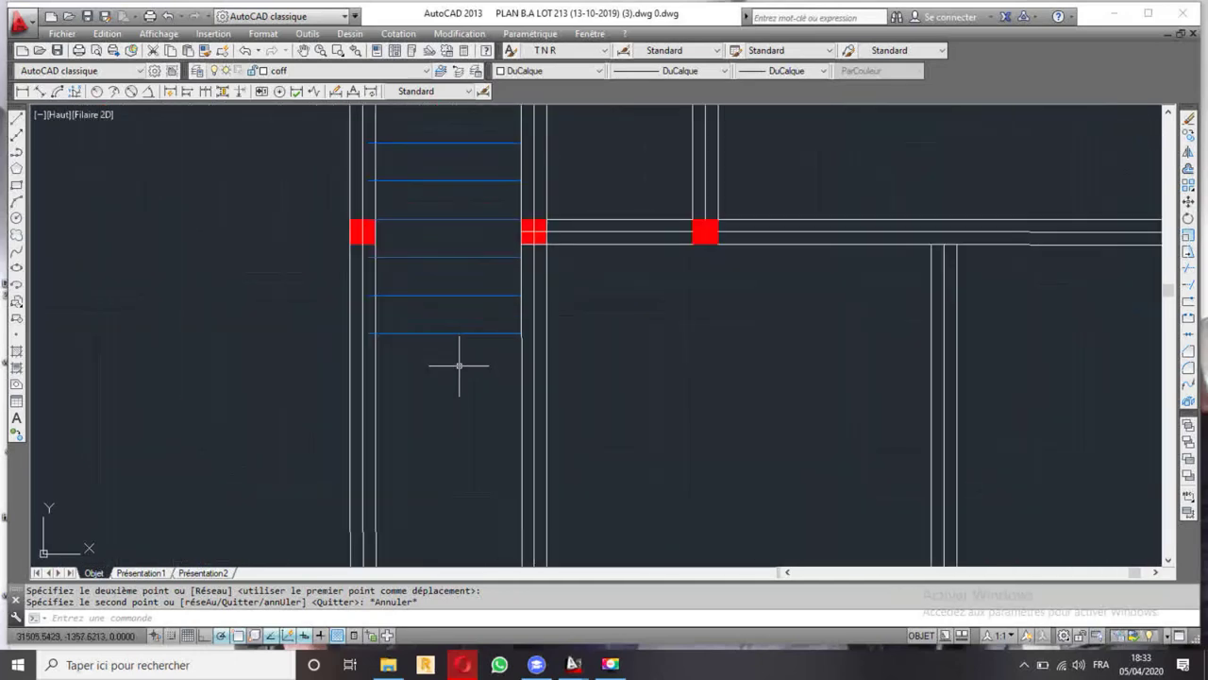
click(16, 124)
click(416, 332)
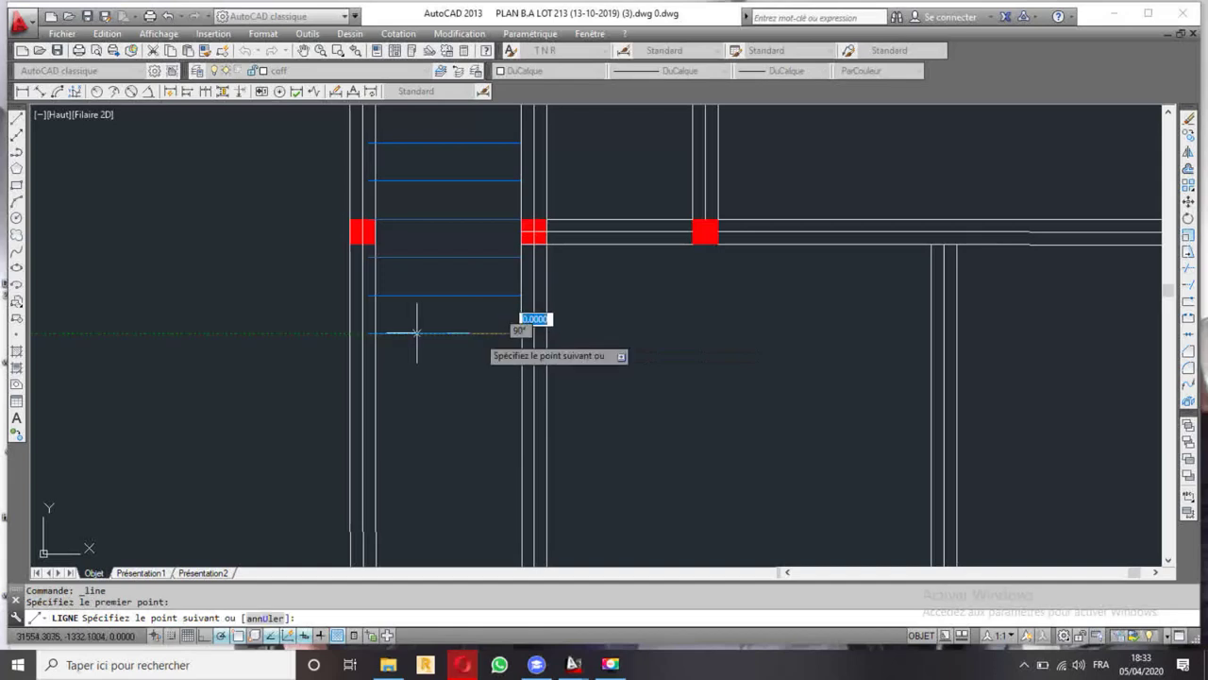
click(522, 333)
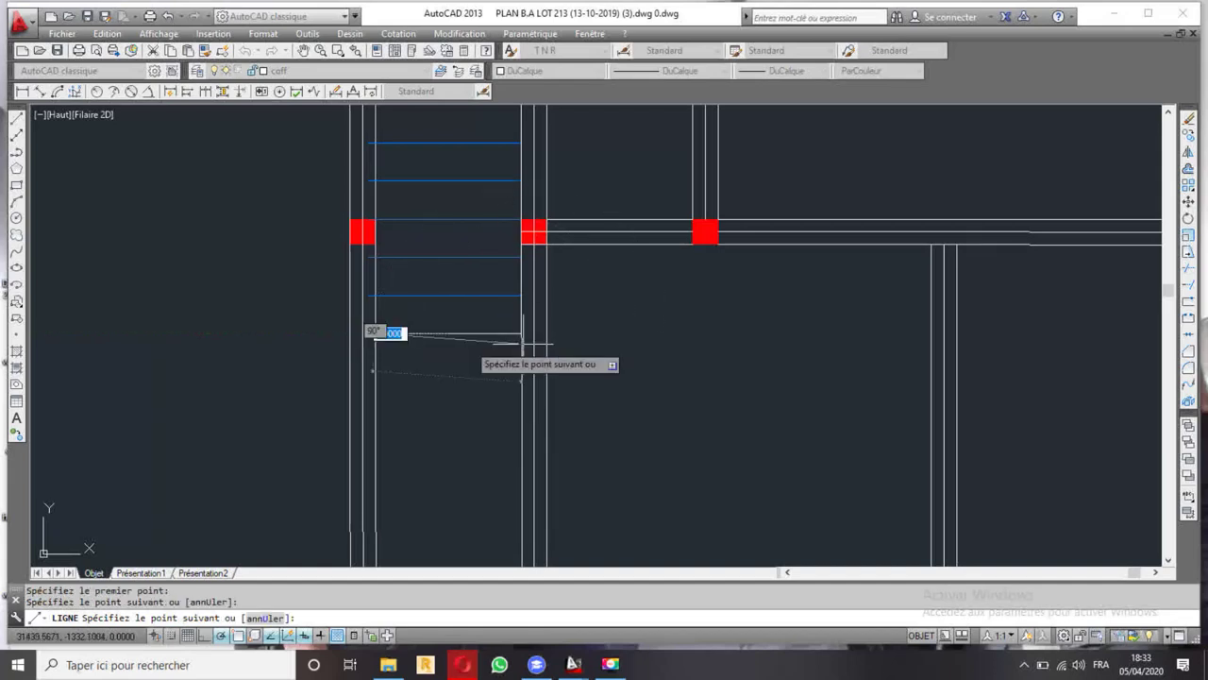
key(Escape)
scroll(528, 331, down, 5)
scroll(557, 327, down, 3)
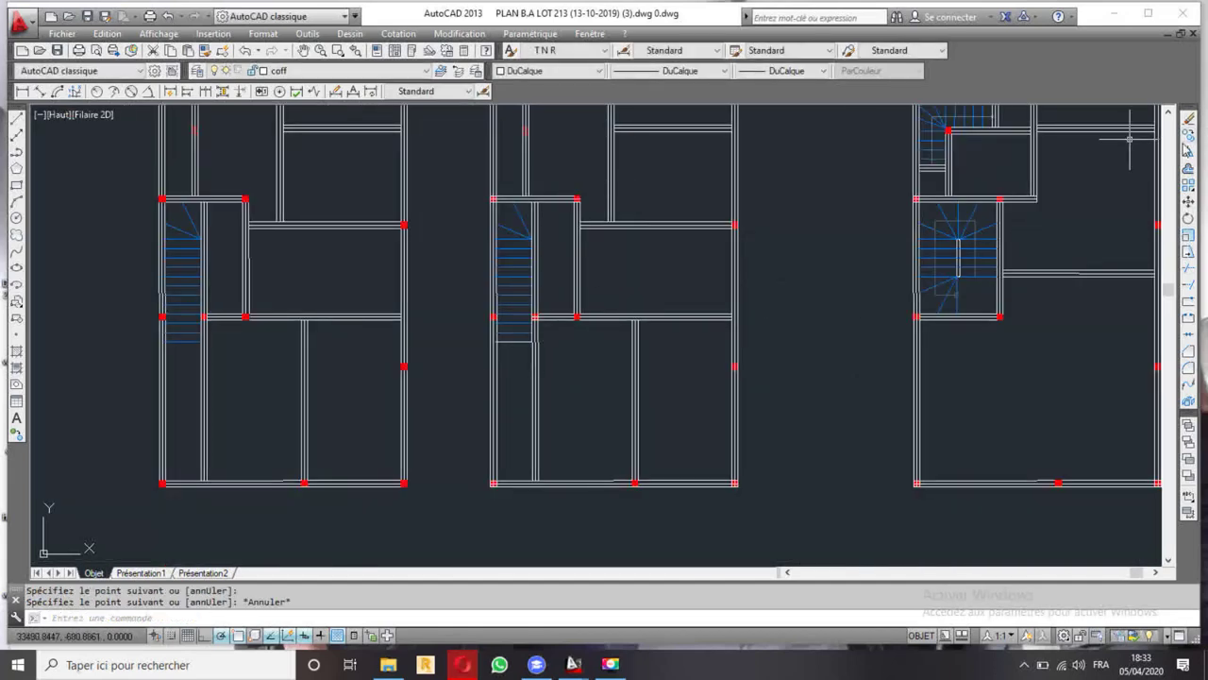
- Offset the stair-closing line 10 units below it to form a double-line wall
click(1189, 170)
scroll(576, 331, up, 5)
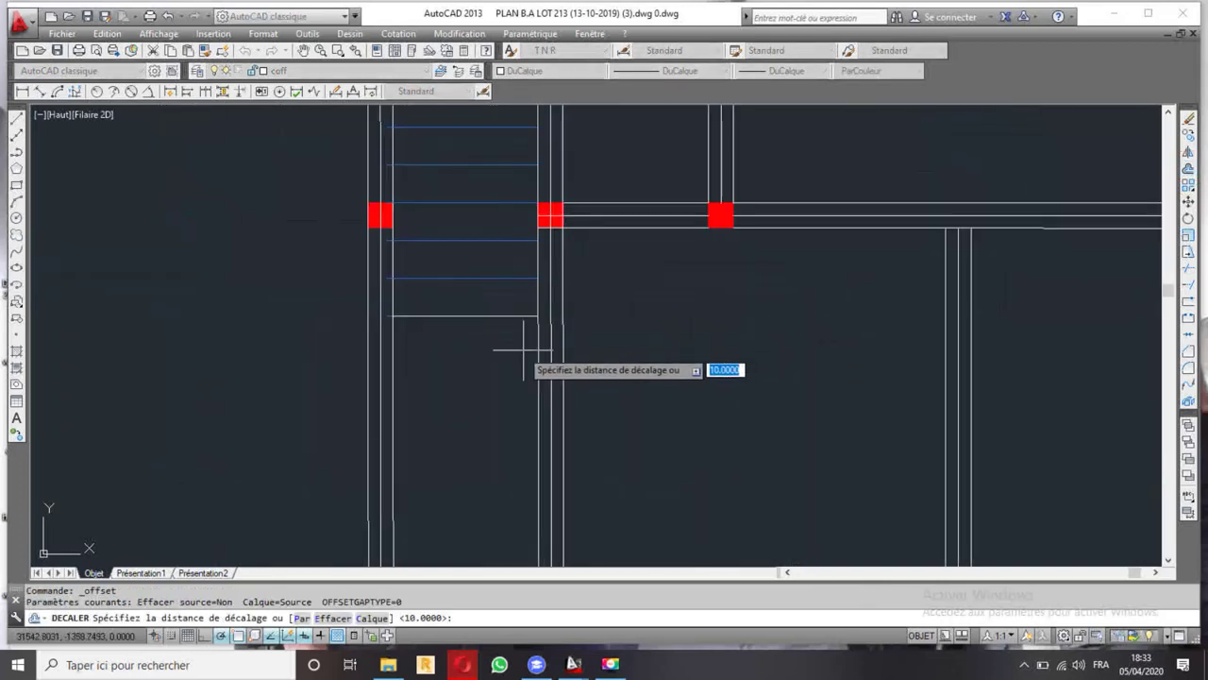
key(Return)
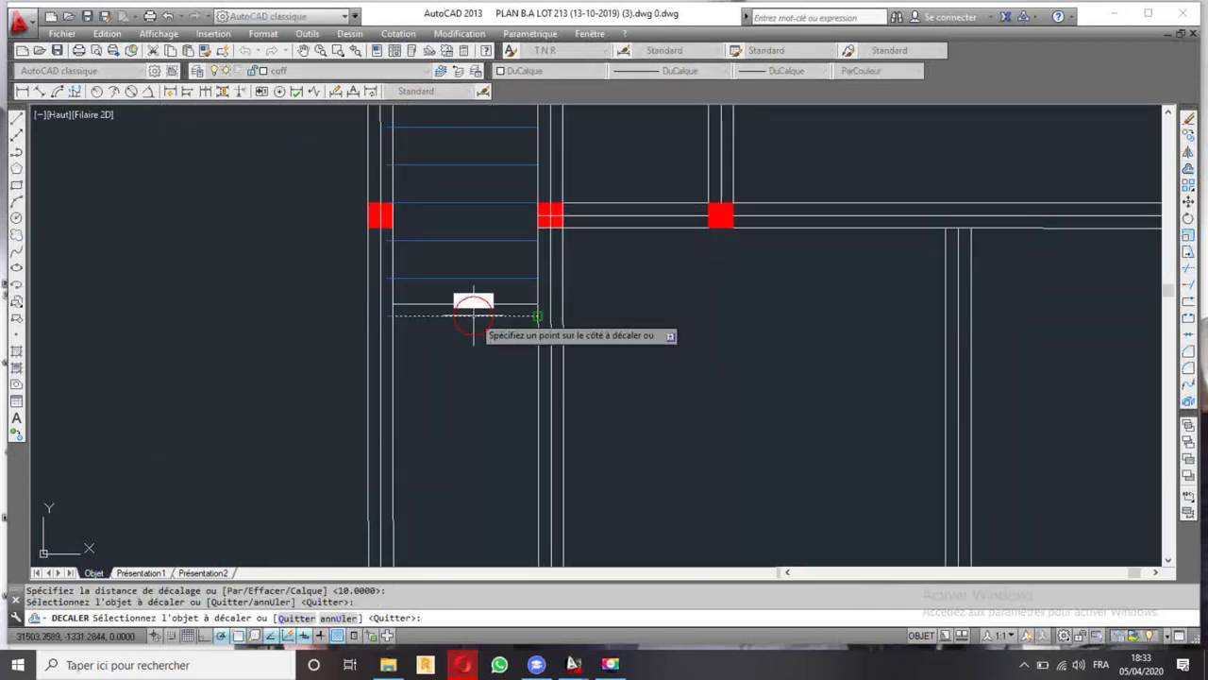
click(472, 316)
click(468, 330)
scroll(528, 340, down, 2)
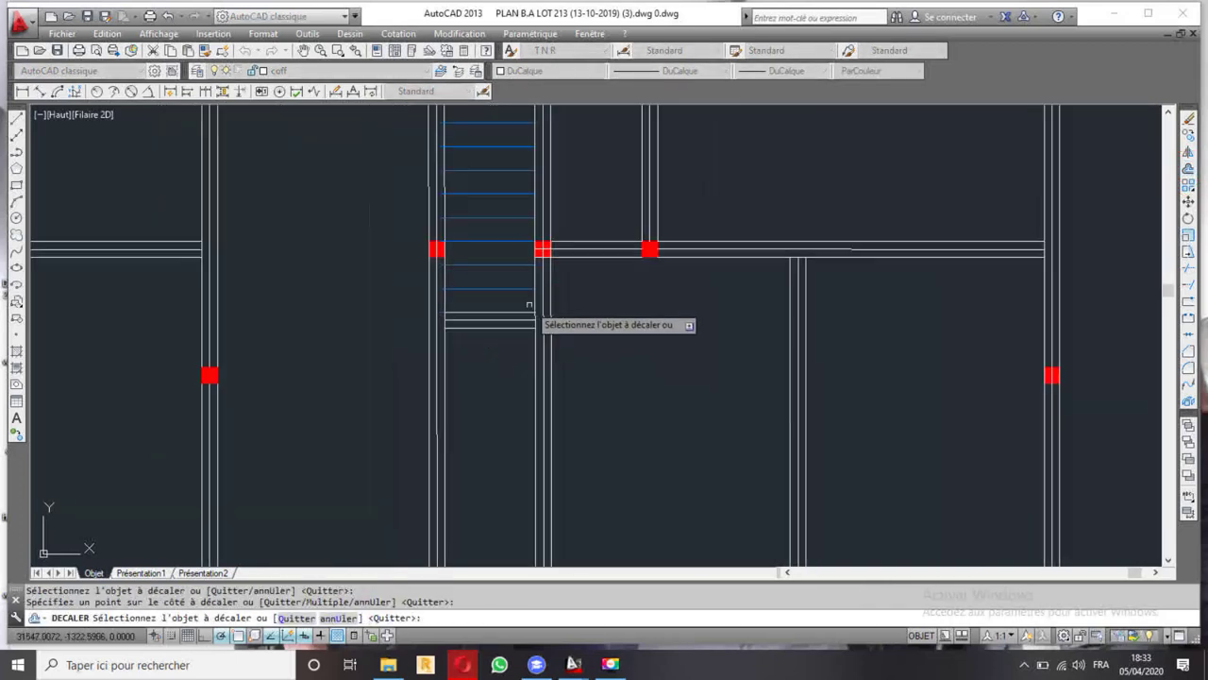
scroll(545, 362, down, 2)
scroll(549, 360, down, 2)
key(Escape)
scroll(546, 321, down, 5)
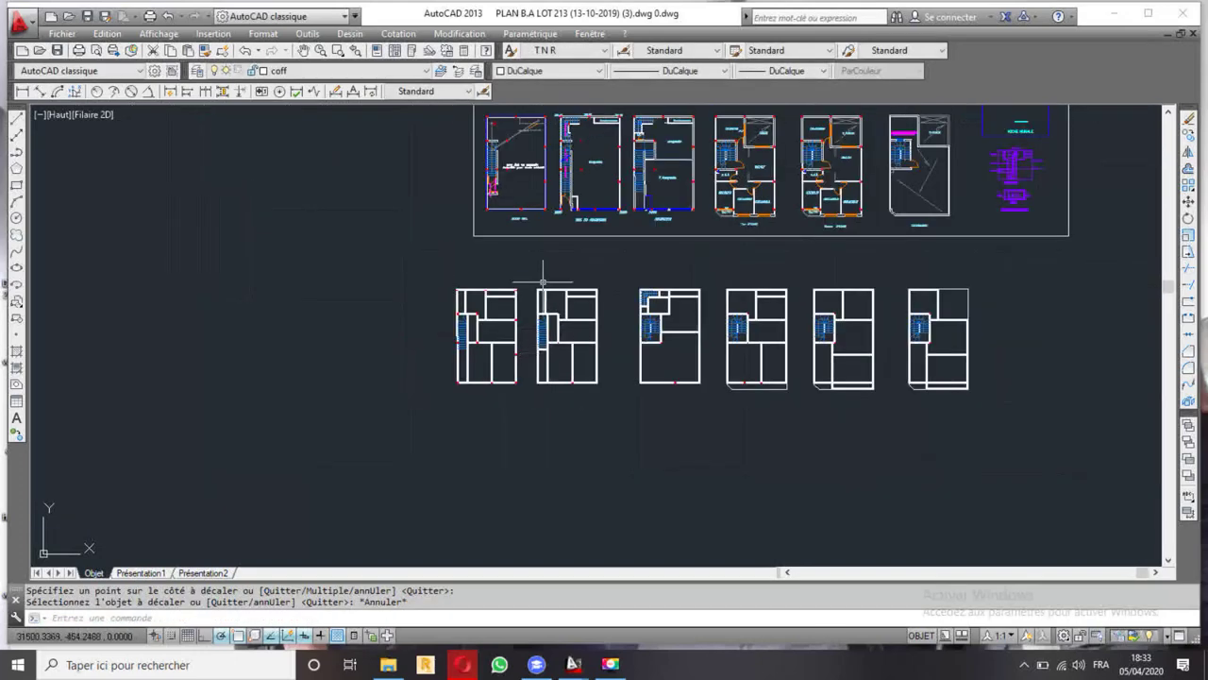
scroll(538, 352, up, 4)
scroll(554, 364, down, 2)
scroll(598, 229, down, 1)
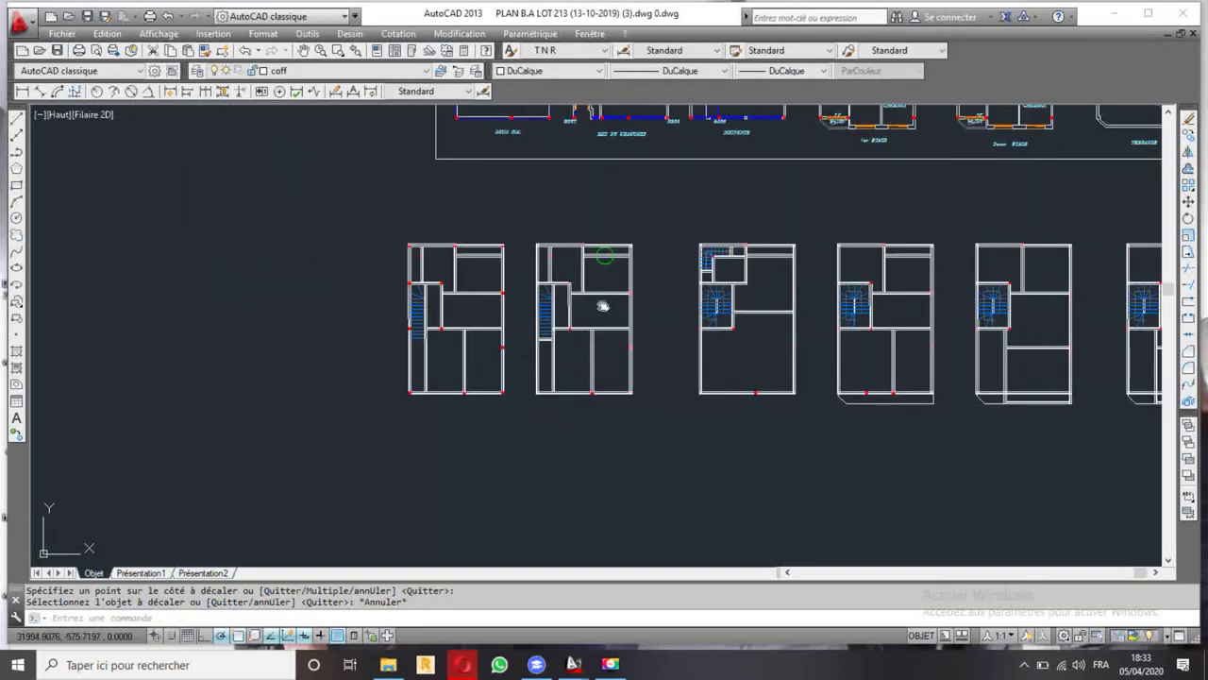
- Draw a line across the stairwell from the stair endpoint to the opposite stair wall
scroll(607, 231, up, 3)
scroll(566, 212, up, 2)
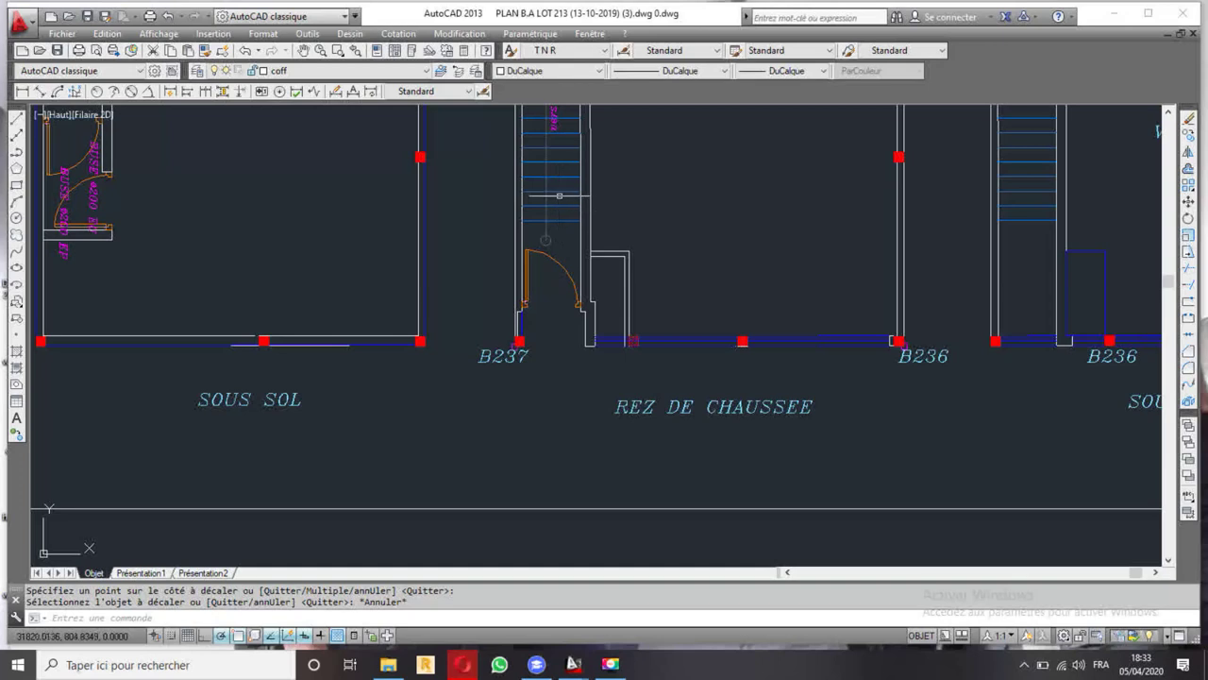
click(16, 119)
scroll(525, 204, up, 3)
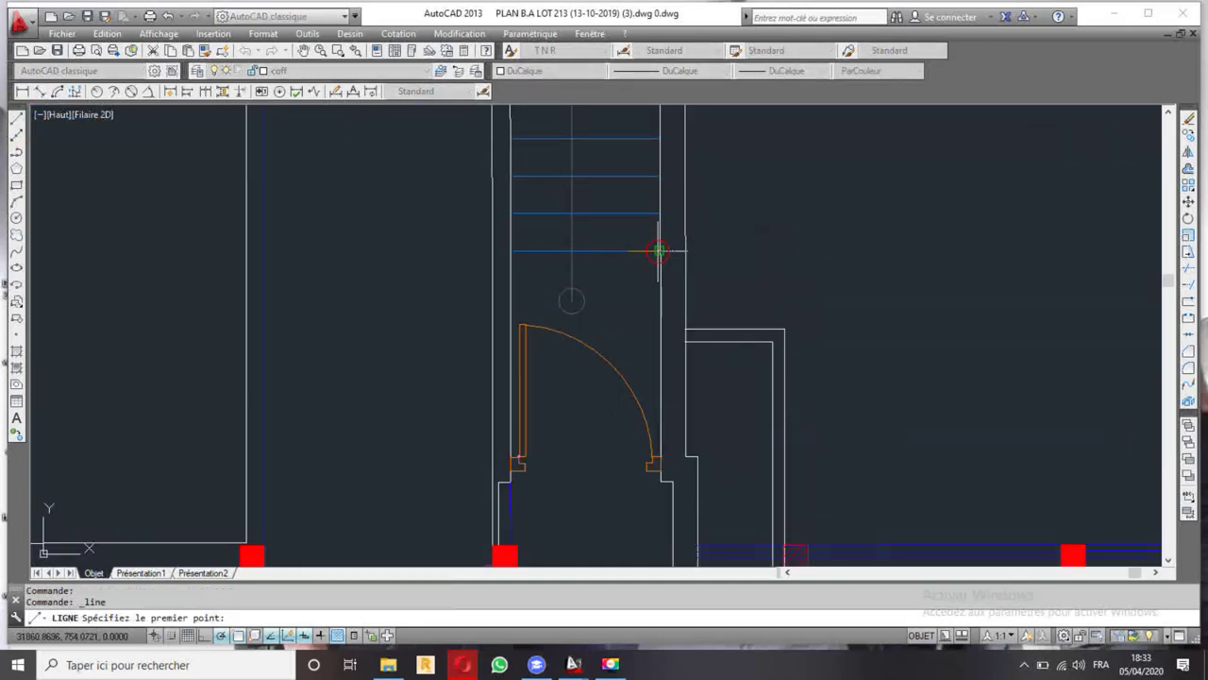
click(659, 251)
click(511, 250)
key(Escape)
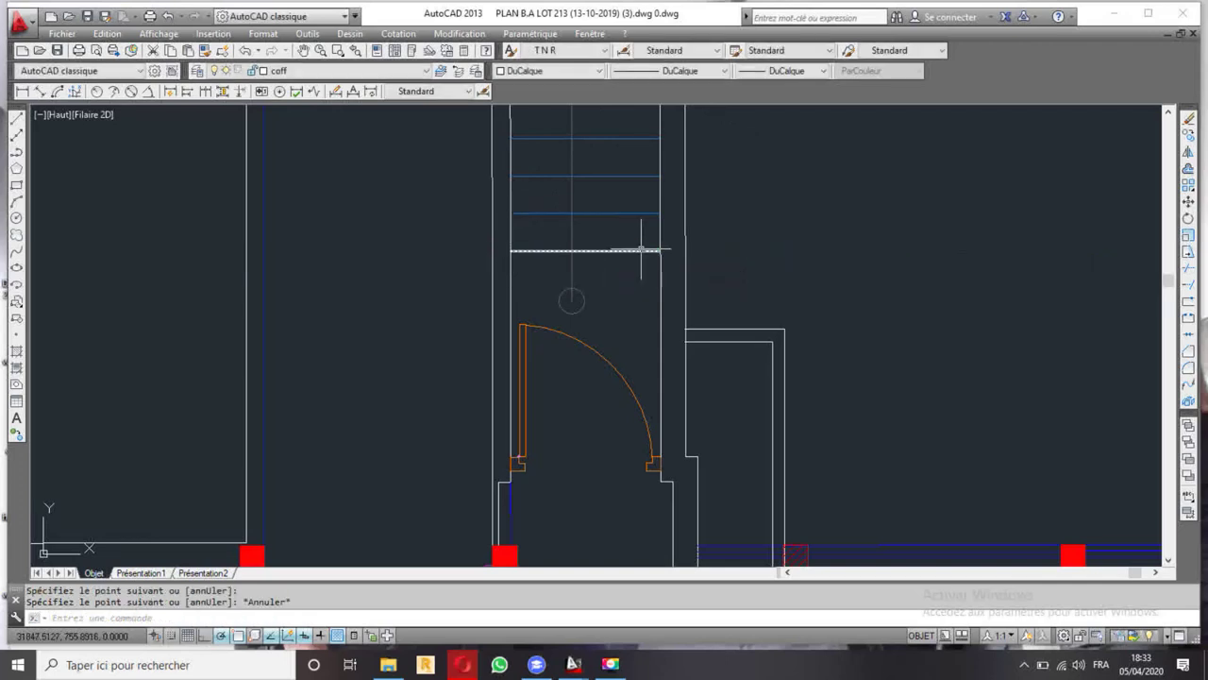
- Copy the new line, using the column corner as base point, into the second plan's stairwell
click(641, 250)
click(1189, 134)
scroll(944, 207, down, 2)
scroll(755, 330, down, 2)
scroll(703, 472, up, 5)
scroll(699, 377, up, 3)
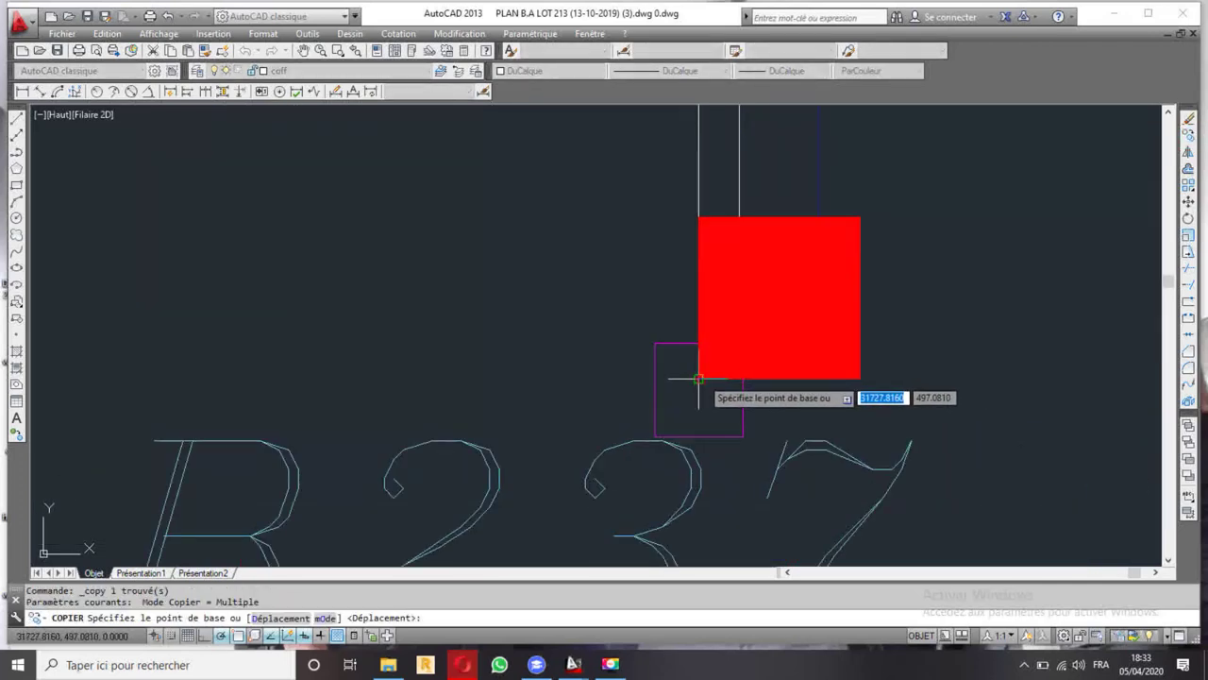
click(700, 377)
scroll(566, 236, down, 3)
scroll(566, 236, down, 2)
scroll(488, 351, down, 2)
scroll(528, 292, up, 3)
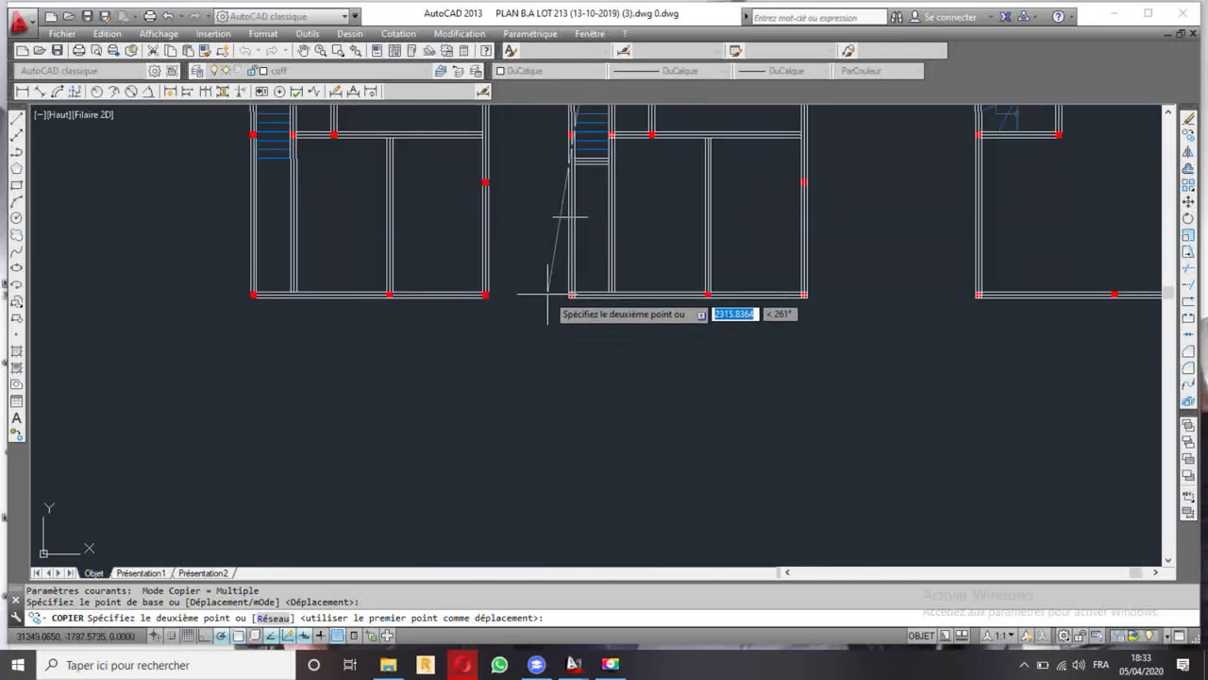
scroll(567, 265, up, 2)
click(513, 328)
scroll(576, 335, down, 4)
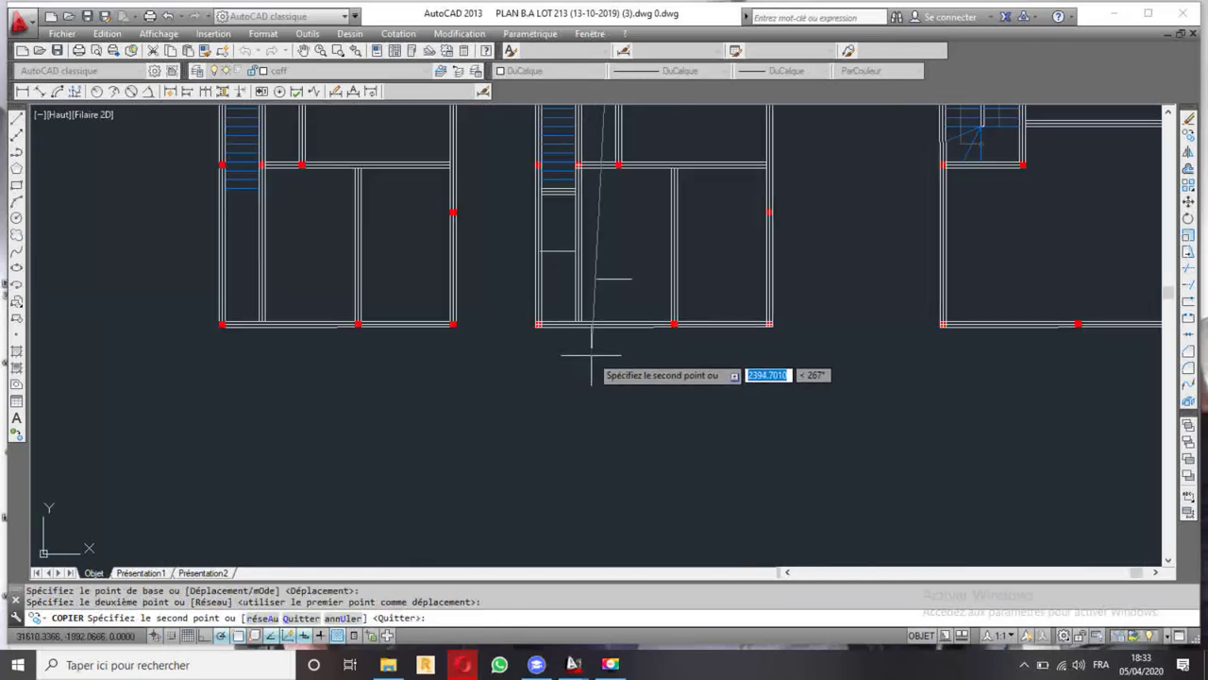
key(Escape)
scroll(562, 240, up, 4)
- Offset the copied stairwell line 10 units below it
click(567, 226)
click(551, 269)
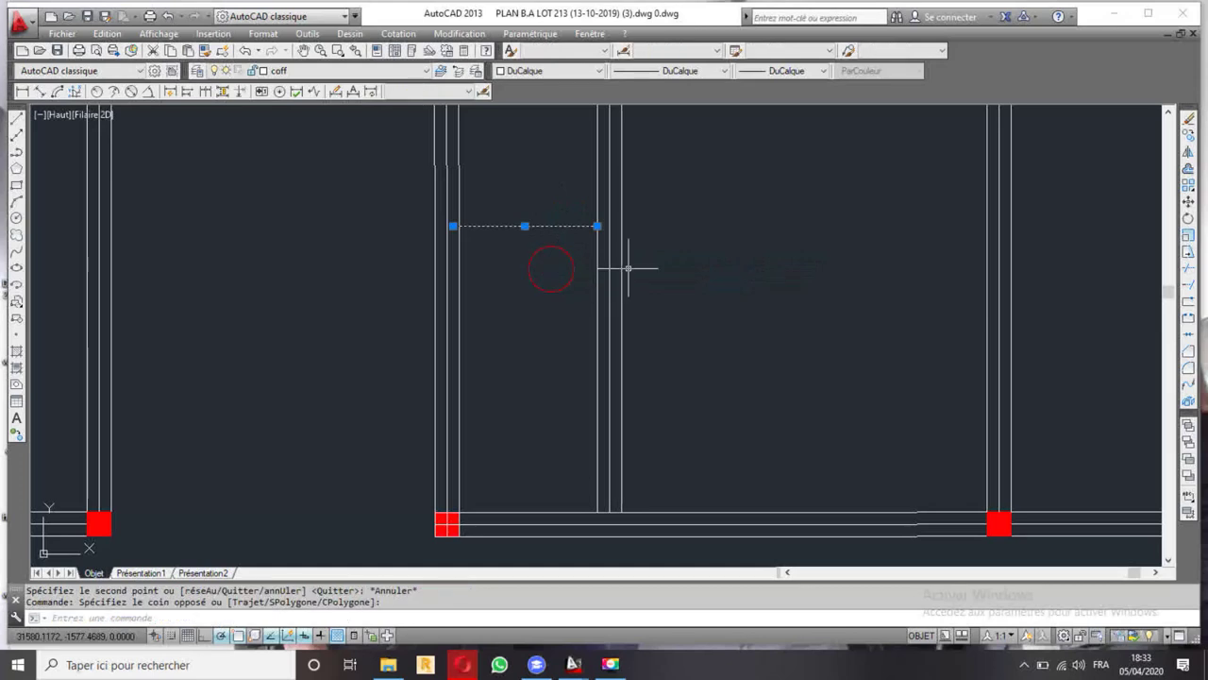
click(1189, 172)
key(Return)
click(521, 262)
key(Escape)
scroll(542, 256, down, 4)
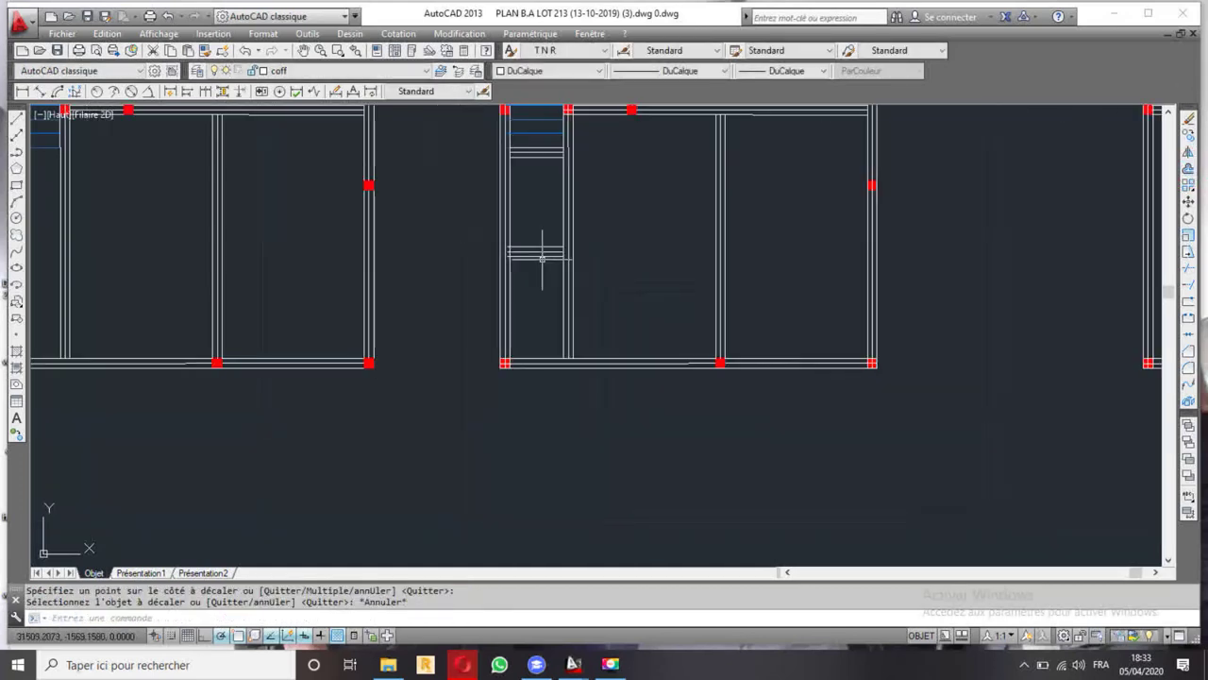
scroll(531, 251, down, 1)
scroll(539, 237, down, 2)
scroll(563, 296, down, 1)
scroll(567, 293, down, 2)
scroll(577, 287, up, 2)
scroll(634, 238, up, 4)
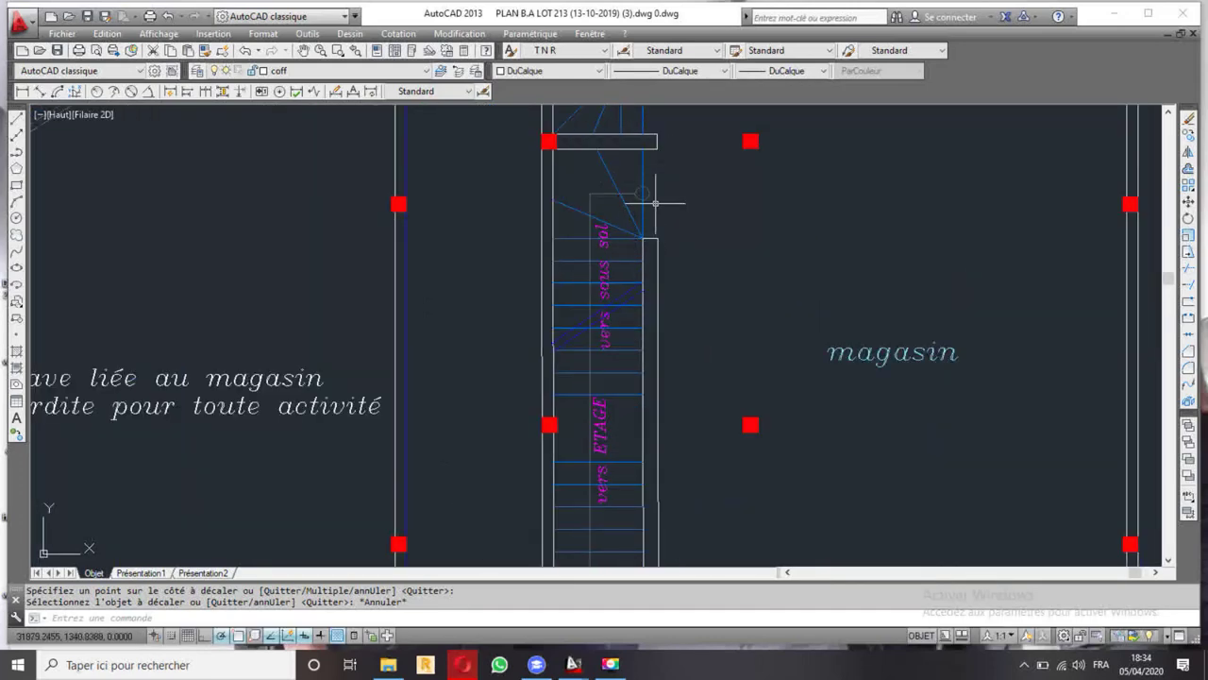
scroll(578, 283, down, 1)
scroll(582, 318, down, 1)
scroll(582, 321, down, 3)
middle_drag(584, 377, 584, 212)
scroll(548, 387, up, 3)
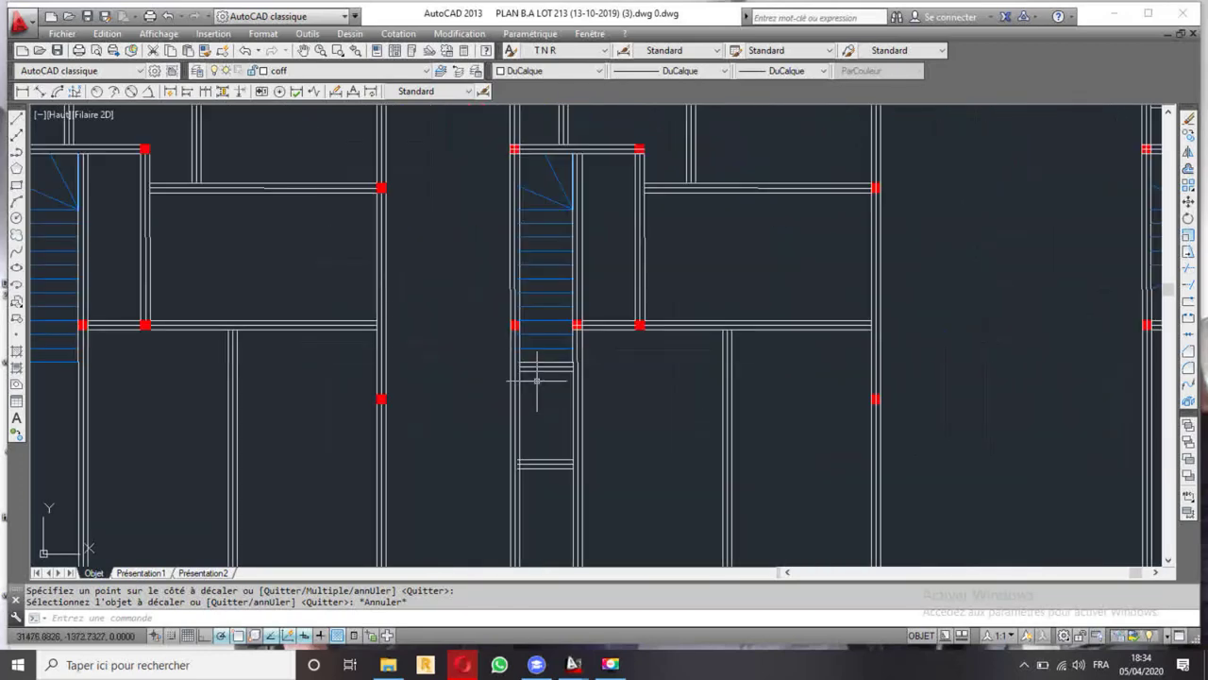
scroll(553, 415, up, 3)
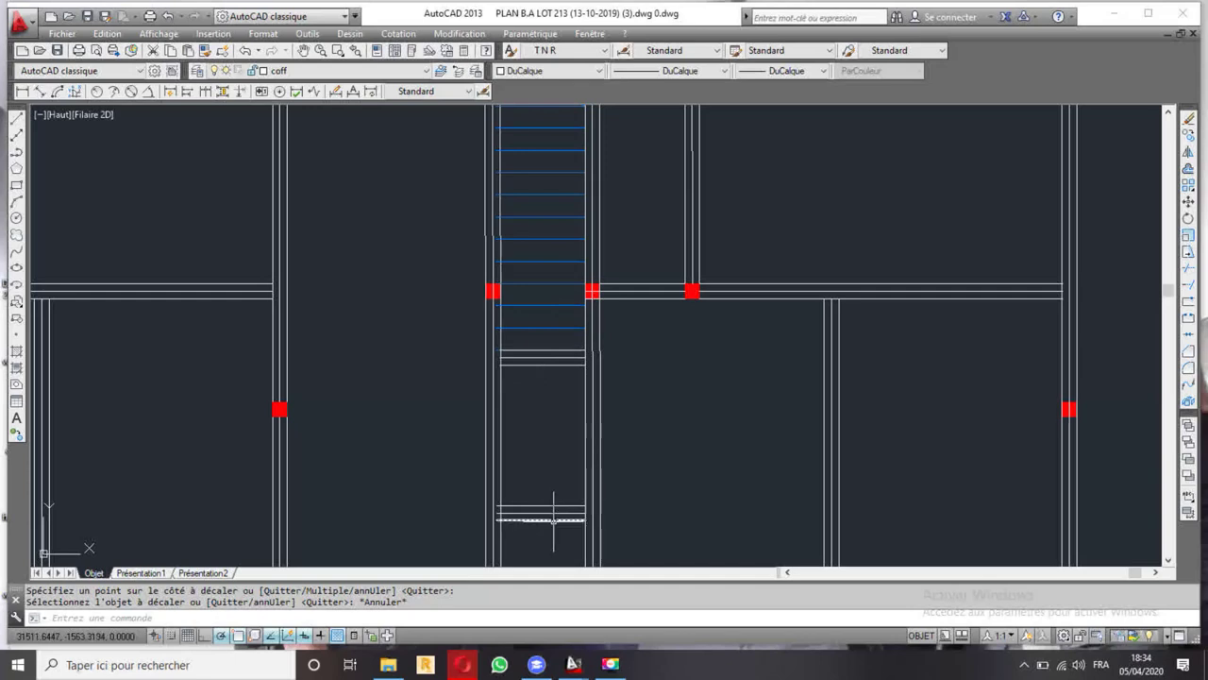
middle_drag(553, 519, 536, 372)
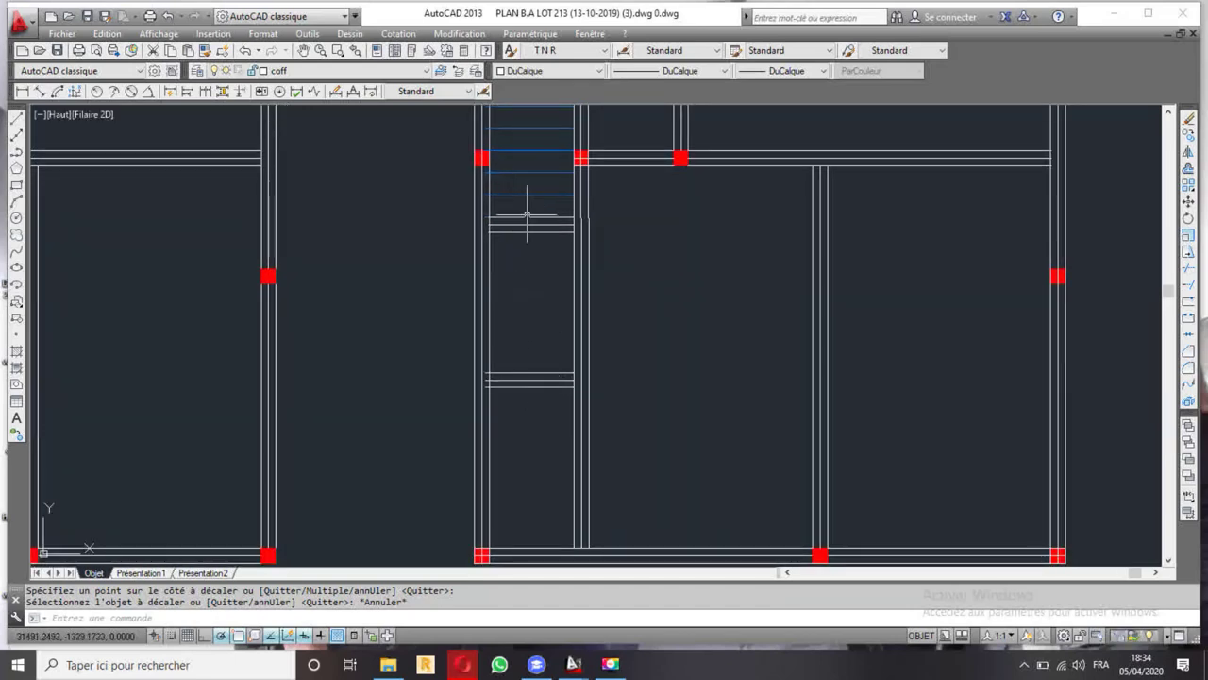
middle_drag(535, 154, 577, 330)
scroll(577, 327, down, 3)
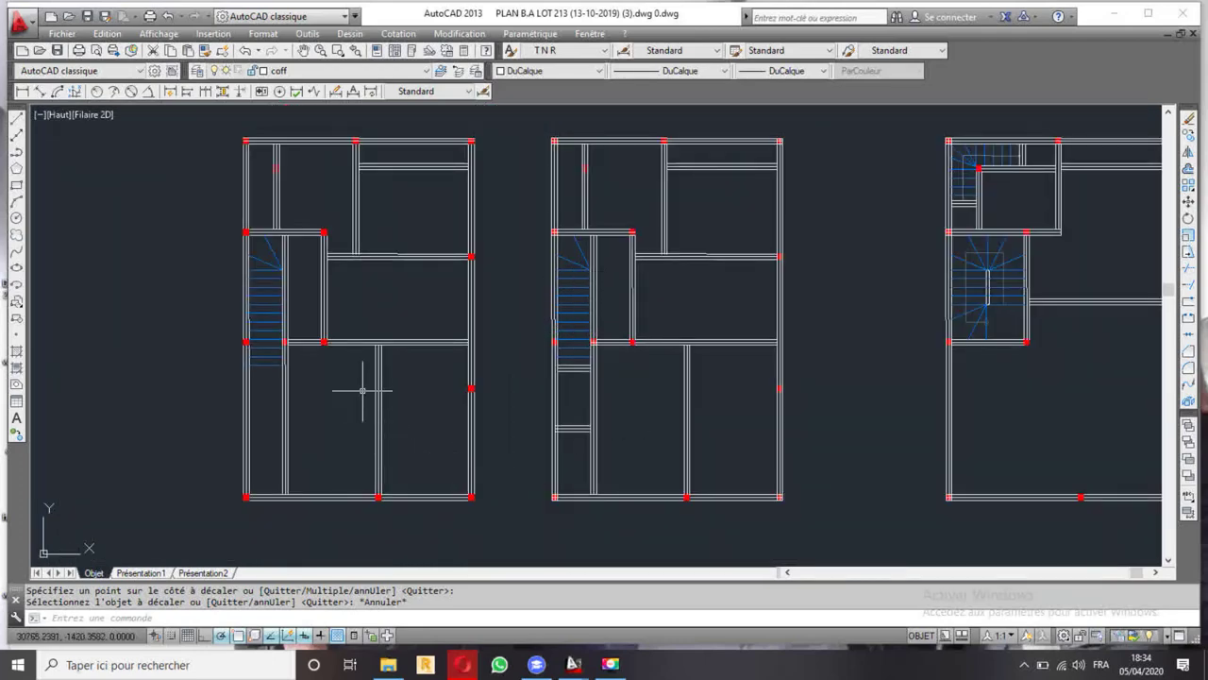
middle_drag(361, 389, 491, 324)
scroll(603, 294, down, 3)
middle_drag(590, 270, 563, 300)
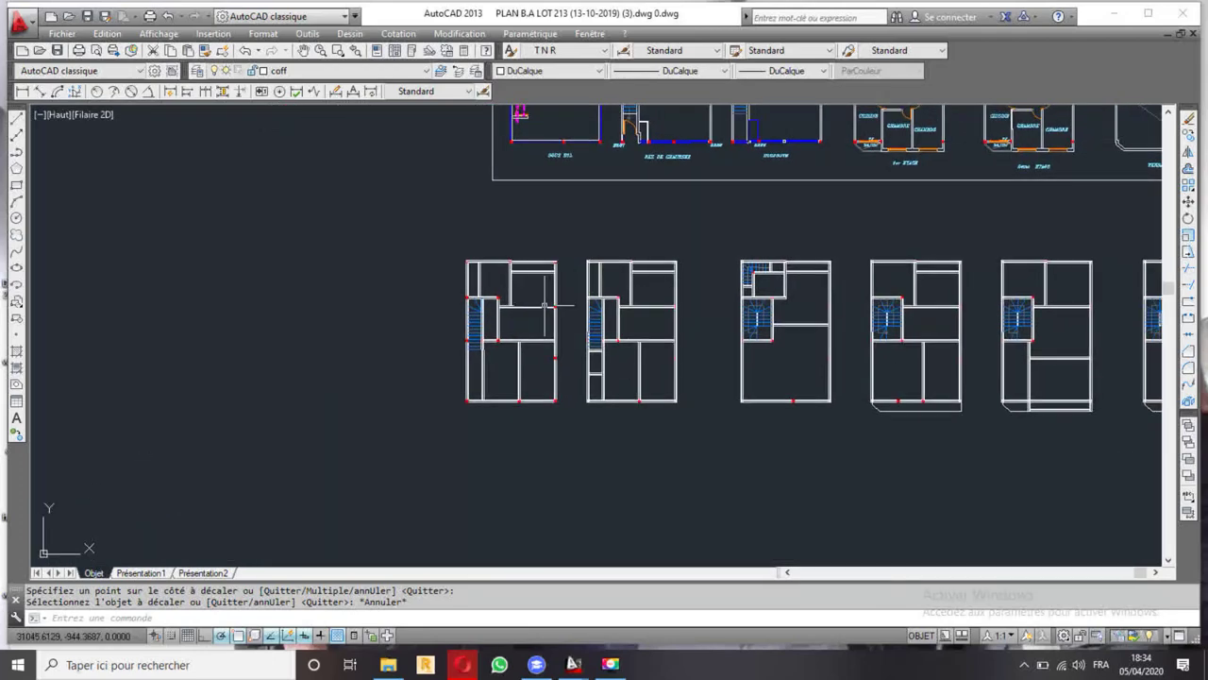
scroll(489, 321, up, 4)
scroll(452, 285, up, 4)
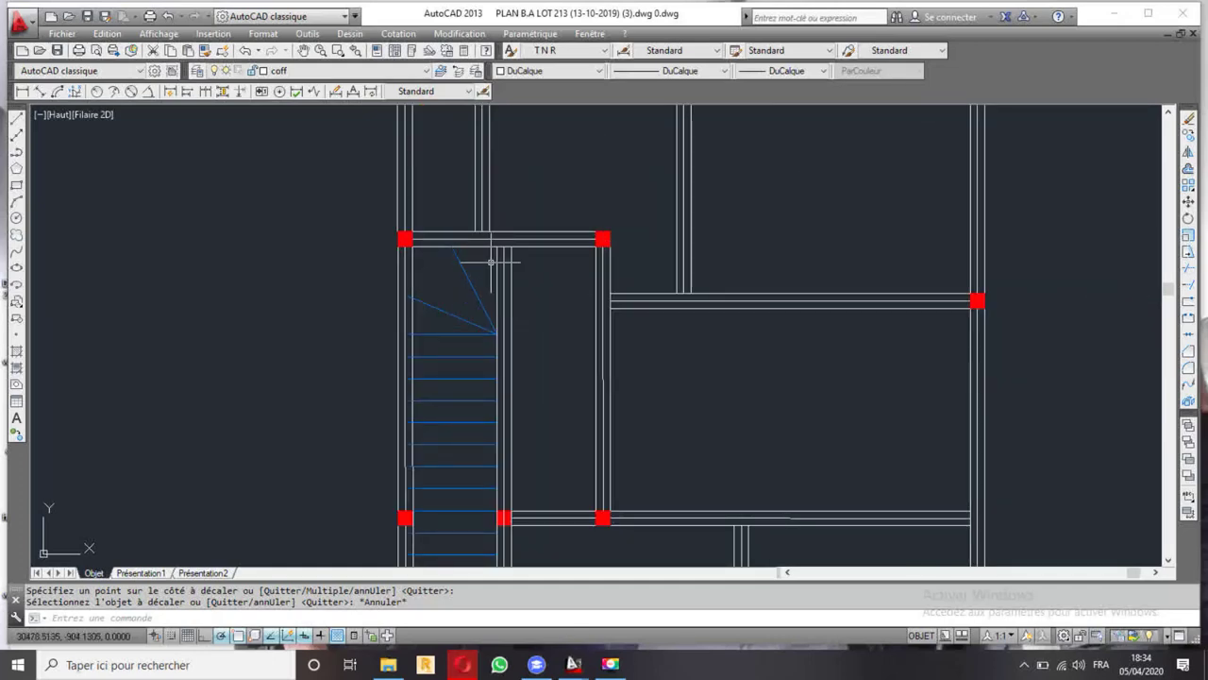
- Window-select and delete the 16-object staircase in the first formwork plan
scroll(491, 261, up, 4)
click(462, 286)
scroll(453, 331, down, 7)
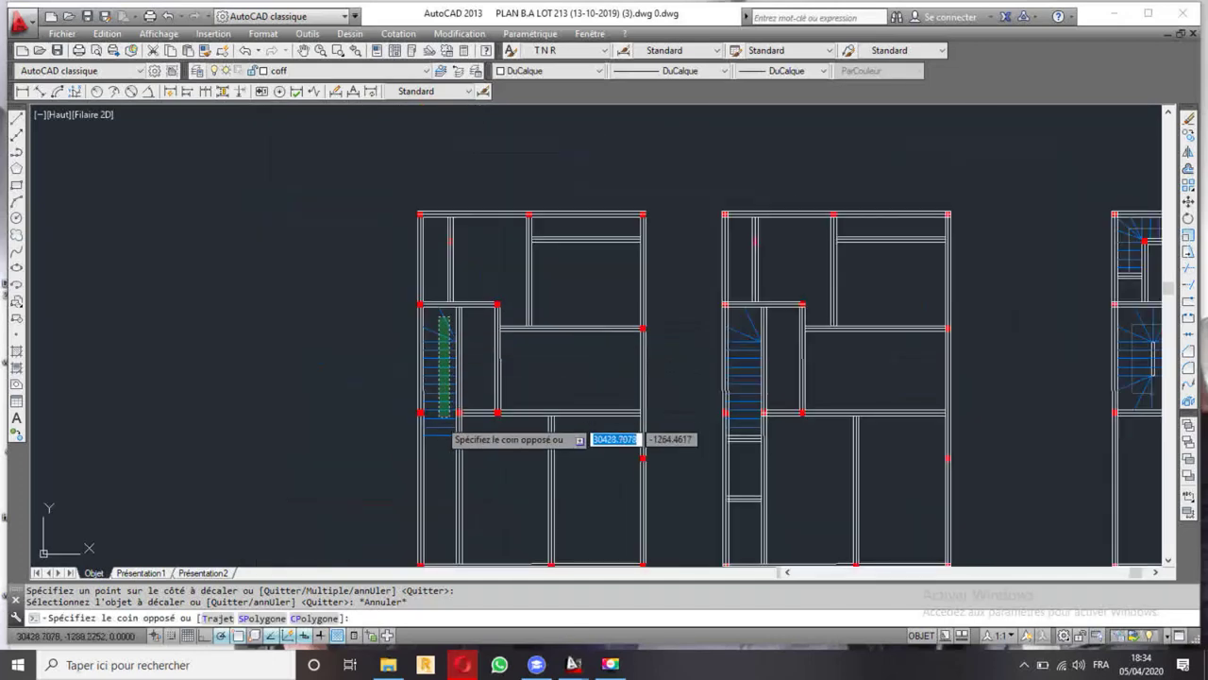
click(440, 470)
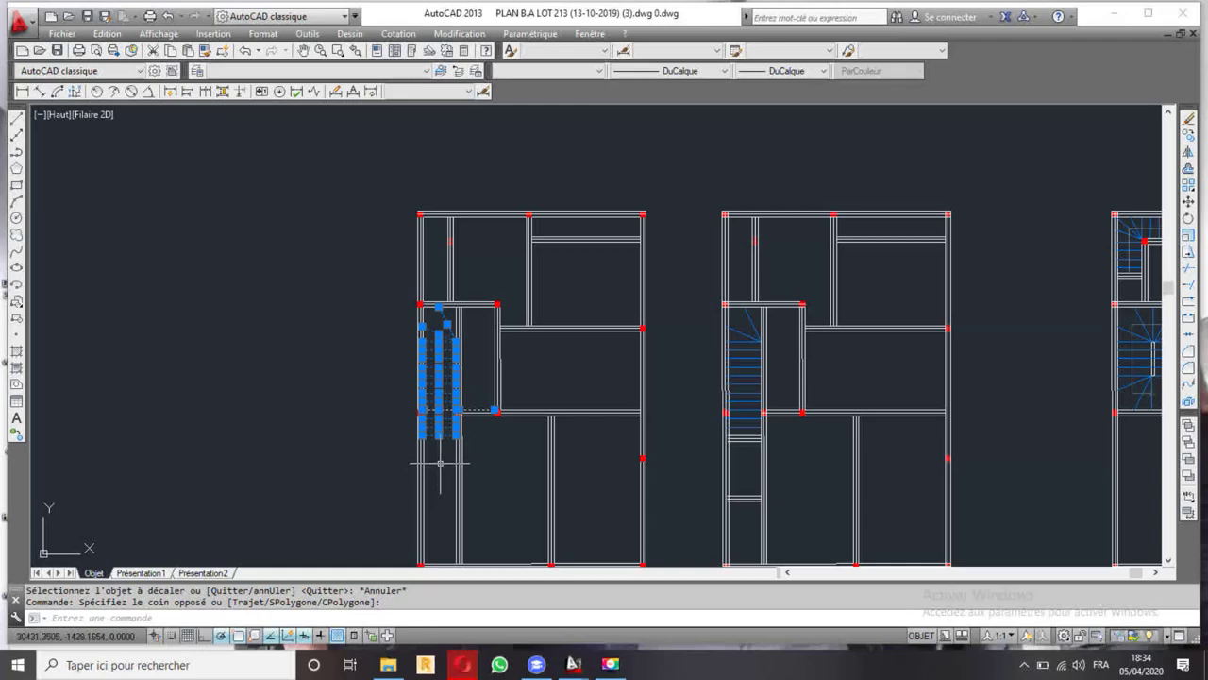
key(Delete)
- Window-select and delete the five leftover lines in the empty stair bay
middle_drag(553, 343, 422, 302)
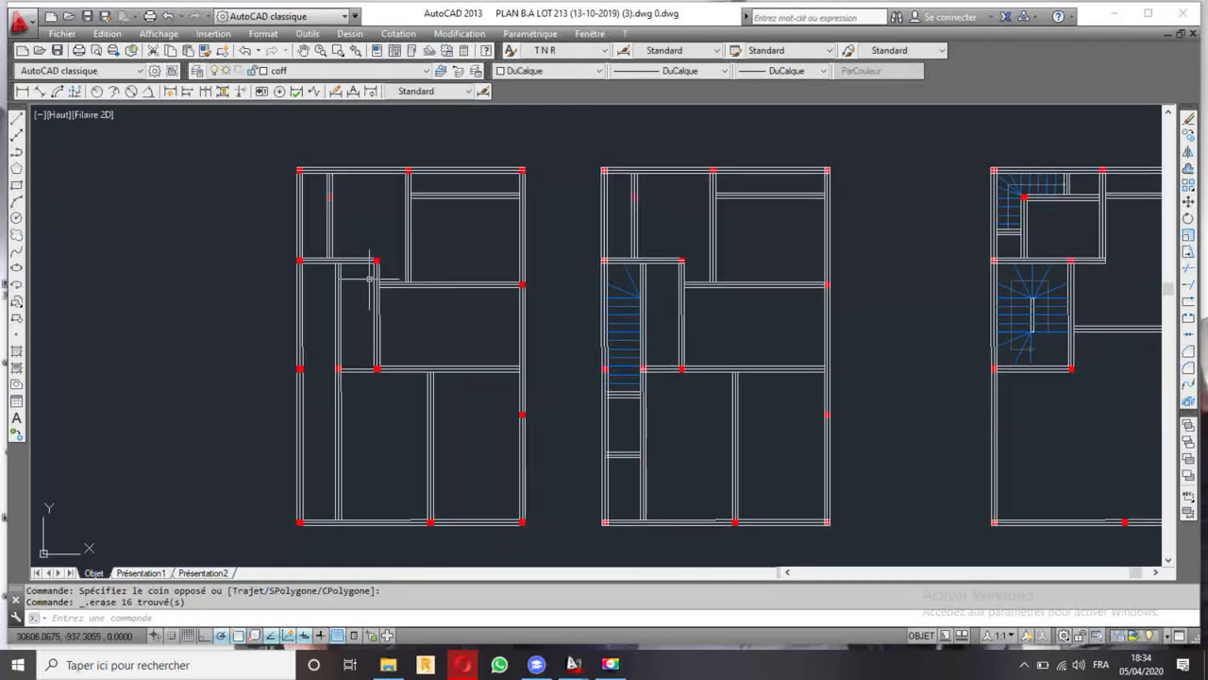
scroll(434, 307, up, 2)
scroll(434, 303, down, 3)
scroll(431, 289, up, 2)
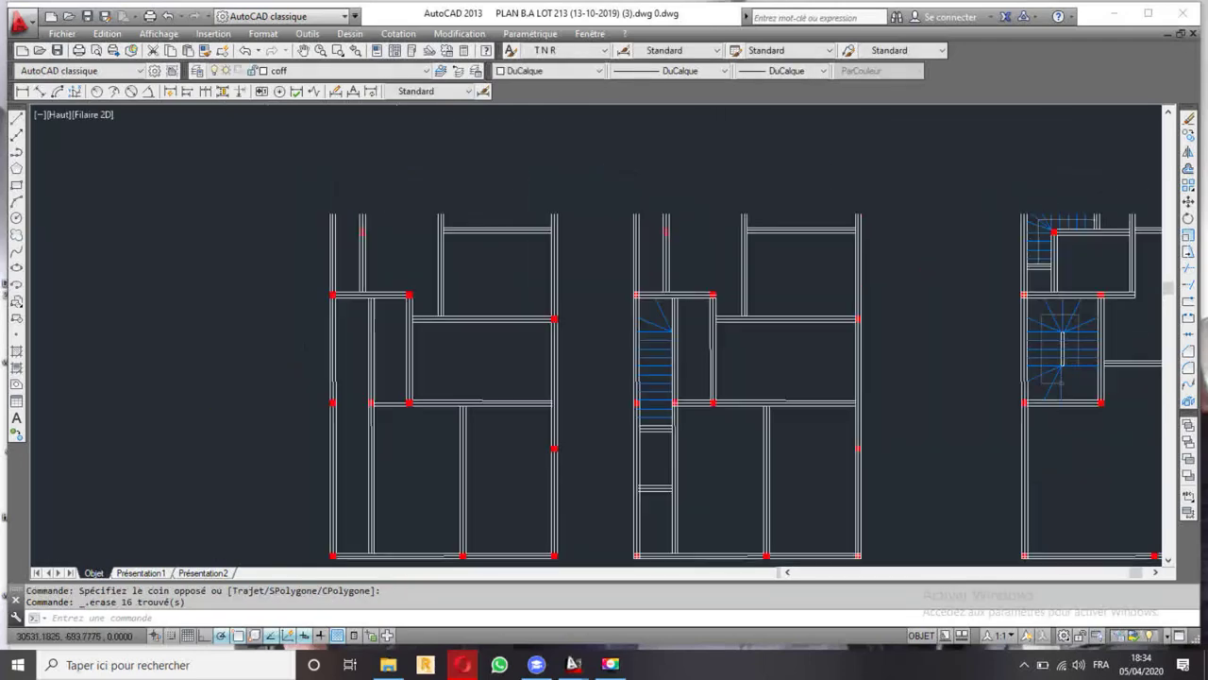
scroll(386, 243, up, 2)
click(368, 188)
click(346, 226)
key(Delete)
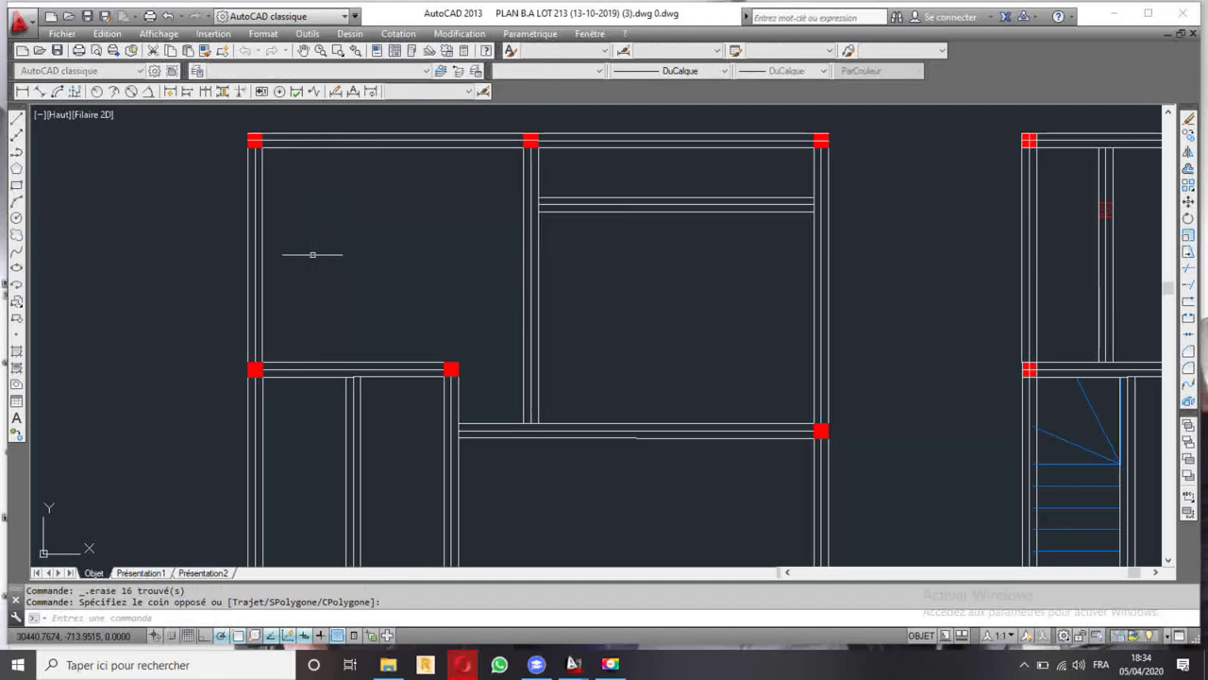
scroll(312, 254, down, 3)
scroll(433, 332, up, 3)
middle_drag(436, 400, 431, 297)
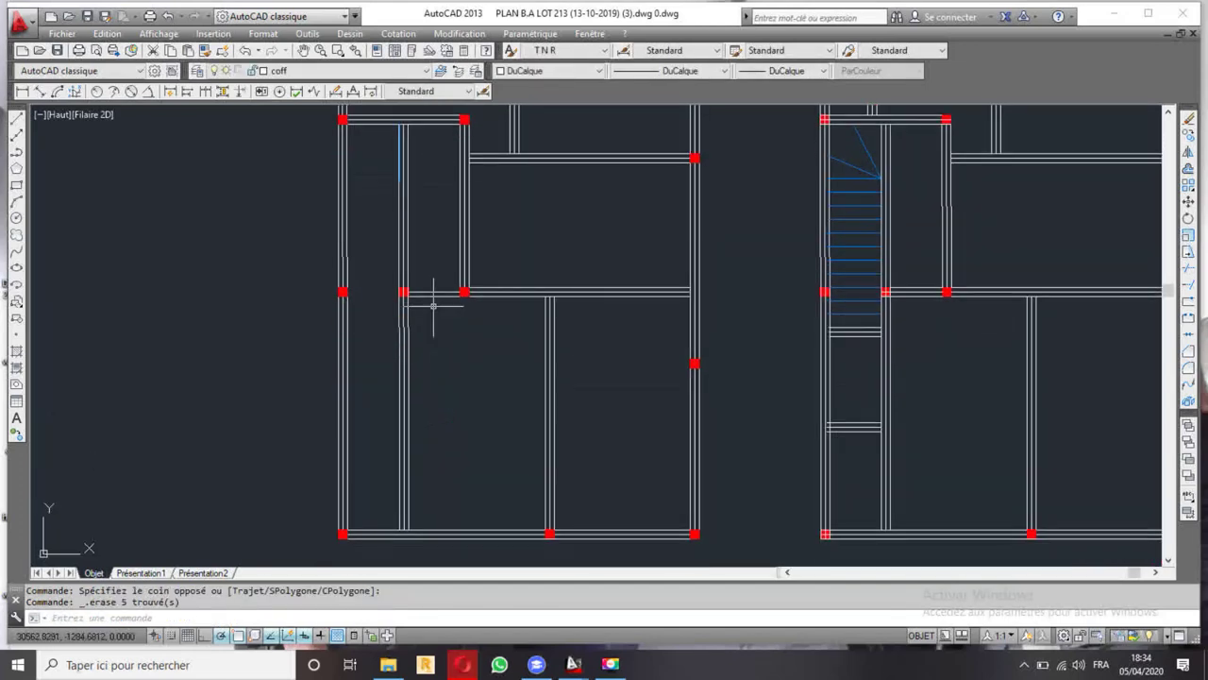
scroll(431, 288, up, 4)
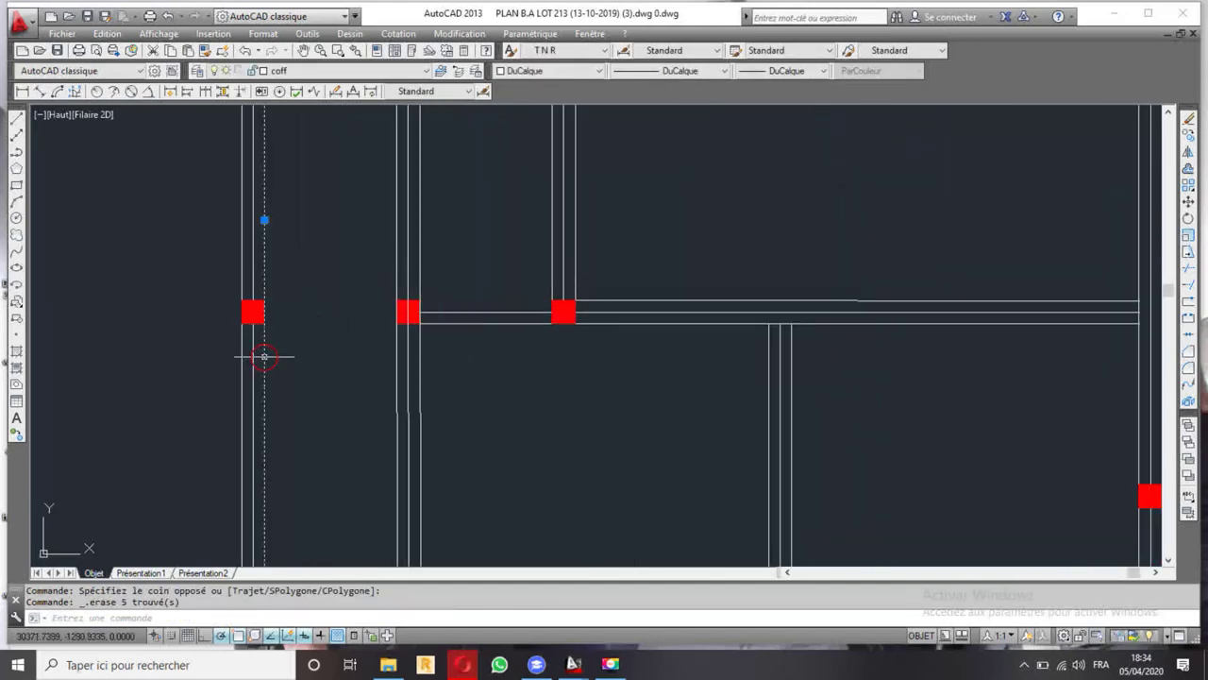
scroll(377, 315, down, 2)
scroll(389, 319, down, 2)
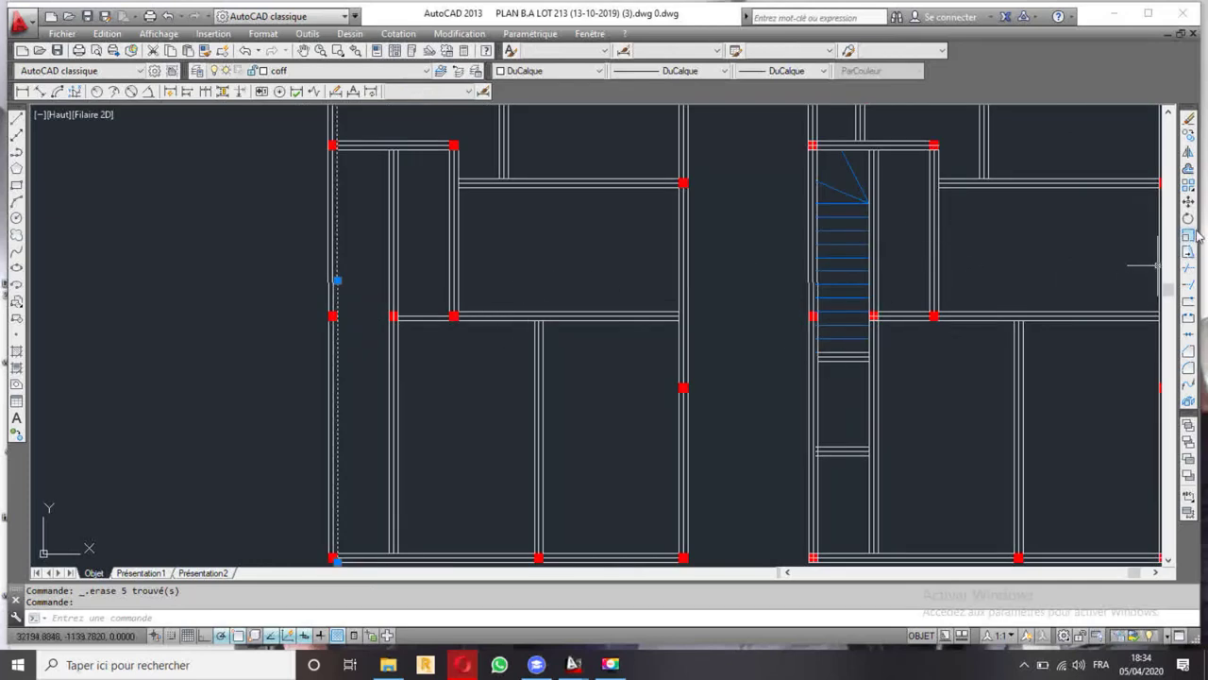
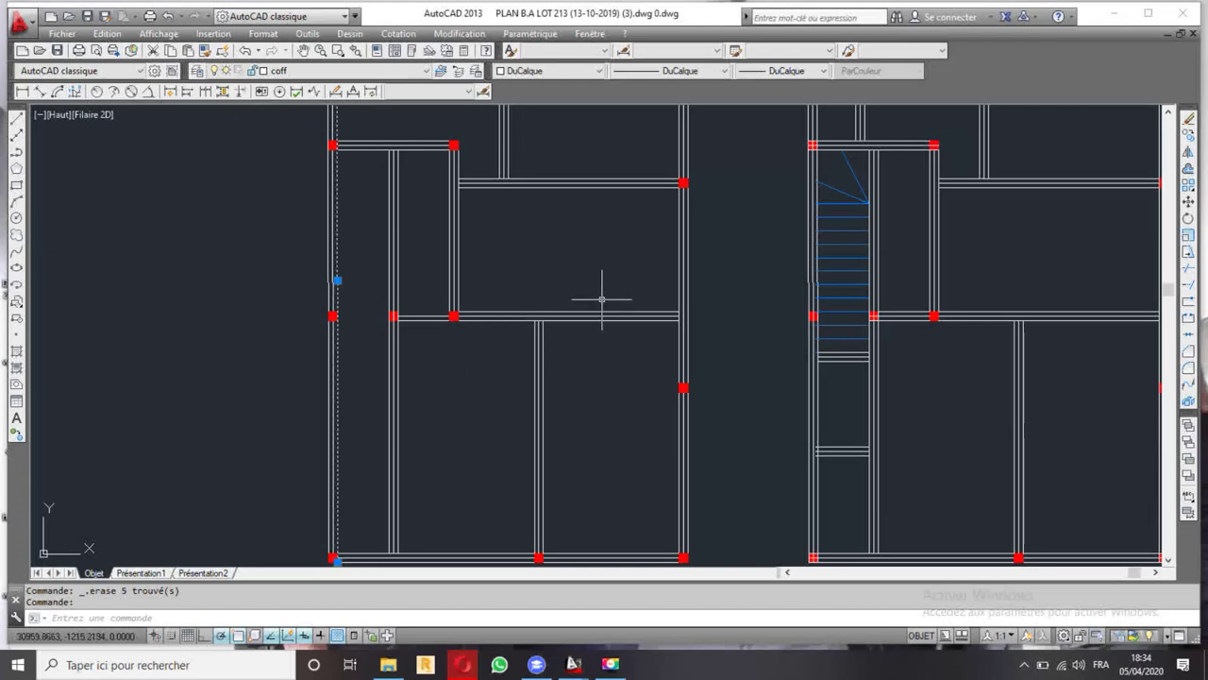
- Erase the three mid-height beam lines between the middle and right columns in the left plan
key(Escape)
click(595, 368)
click(545, 393)
key(Delete)
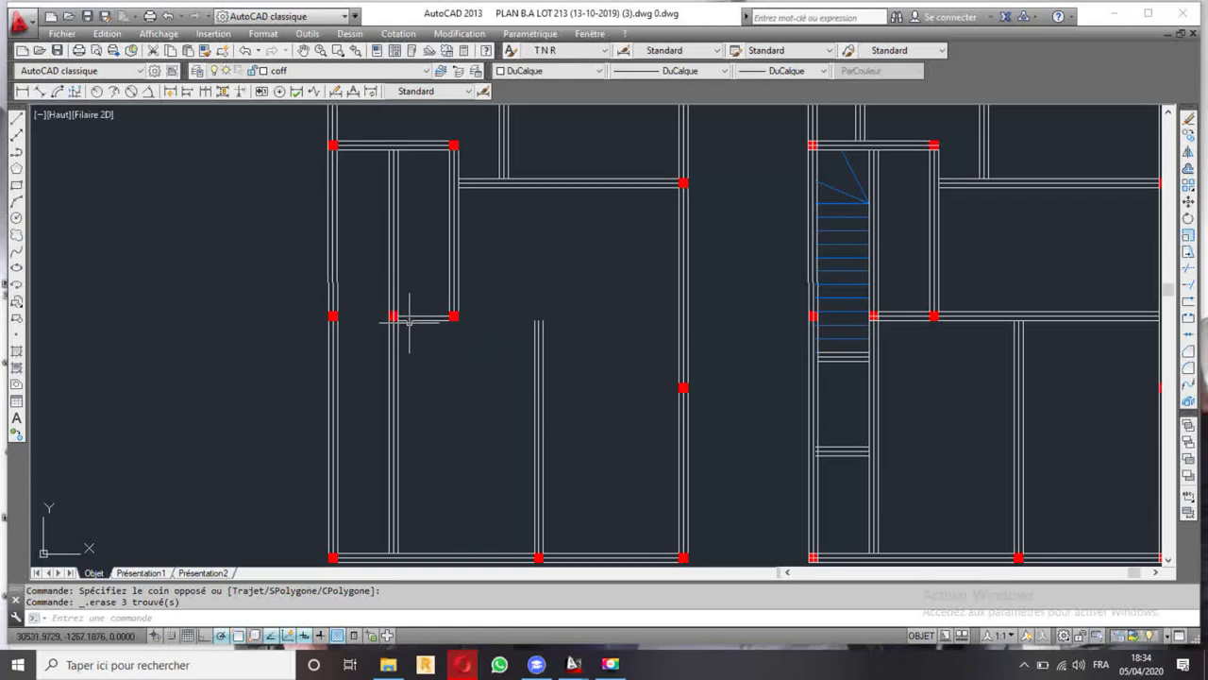
click(408, 321)
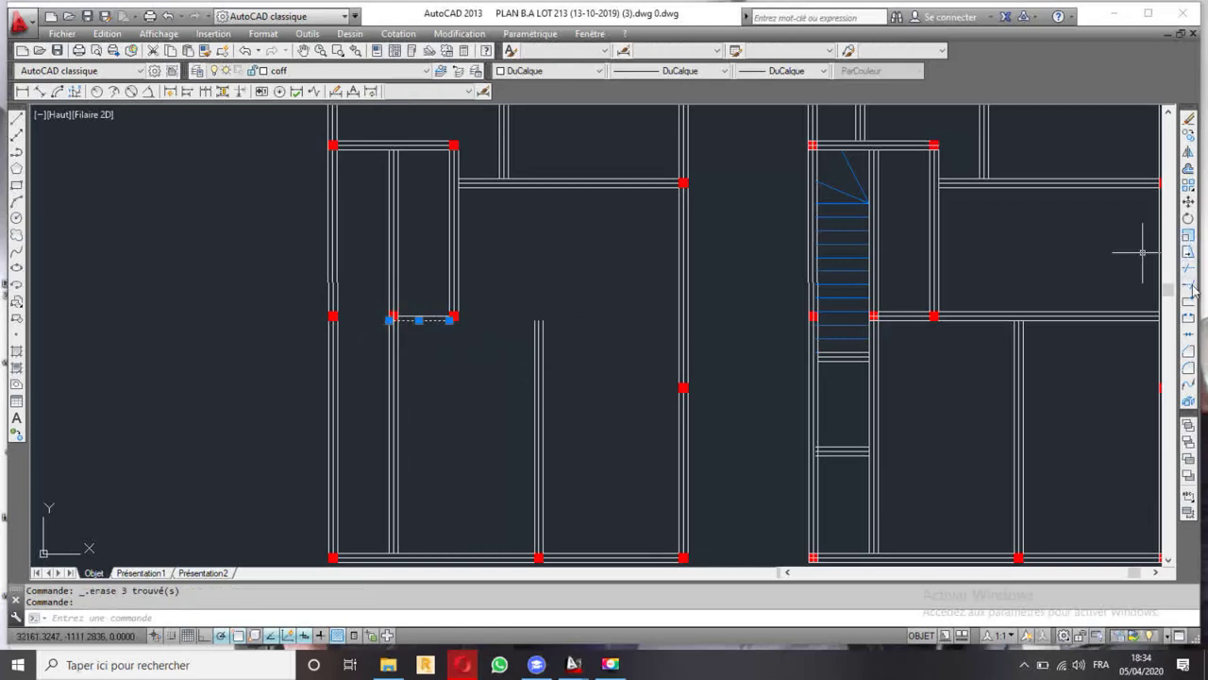
key(Escape)
click(337, 337)
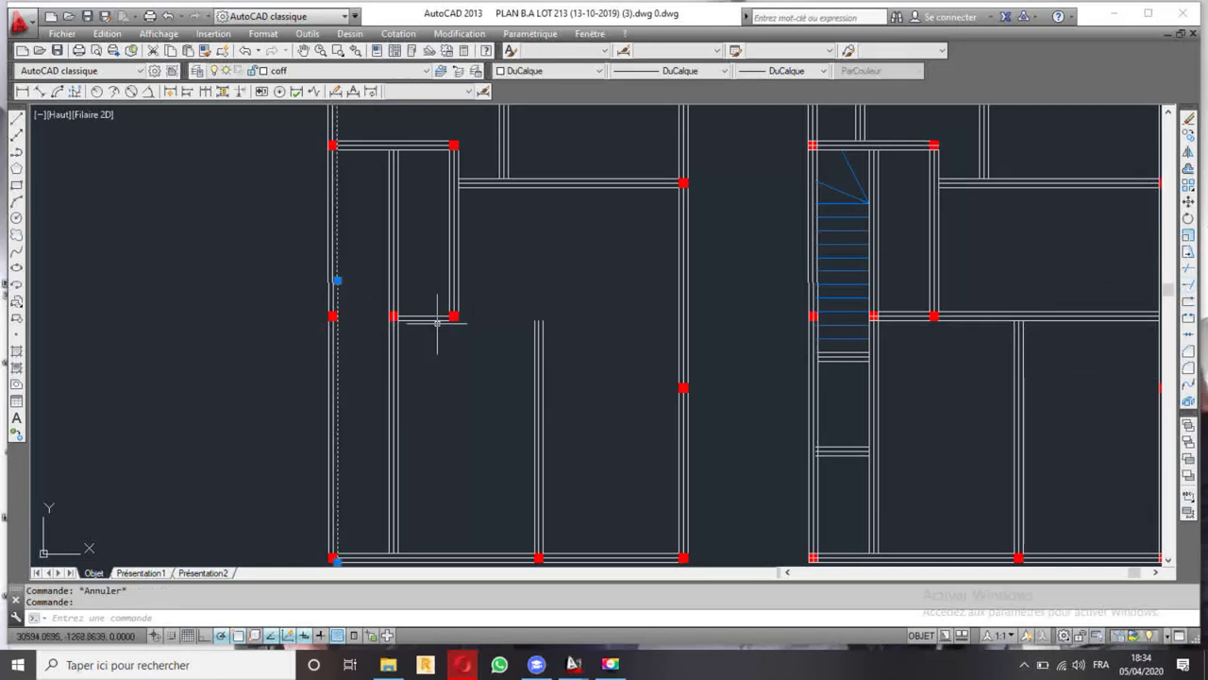
scroll(660, 370, down, 2)
- Zoom around the formwork plans and select the outline of the first formwork plan
scroll(529, 274, down, 3)
scroll(399, 181, up, 10)
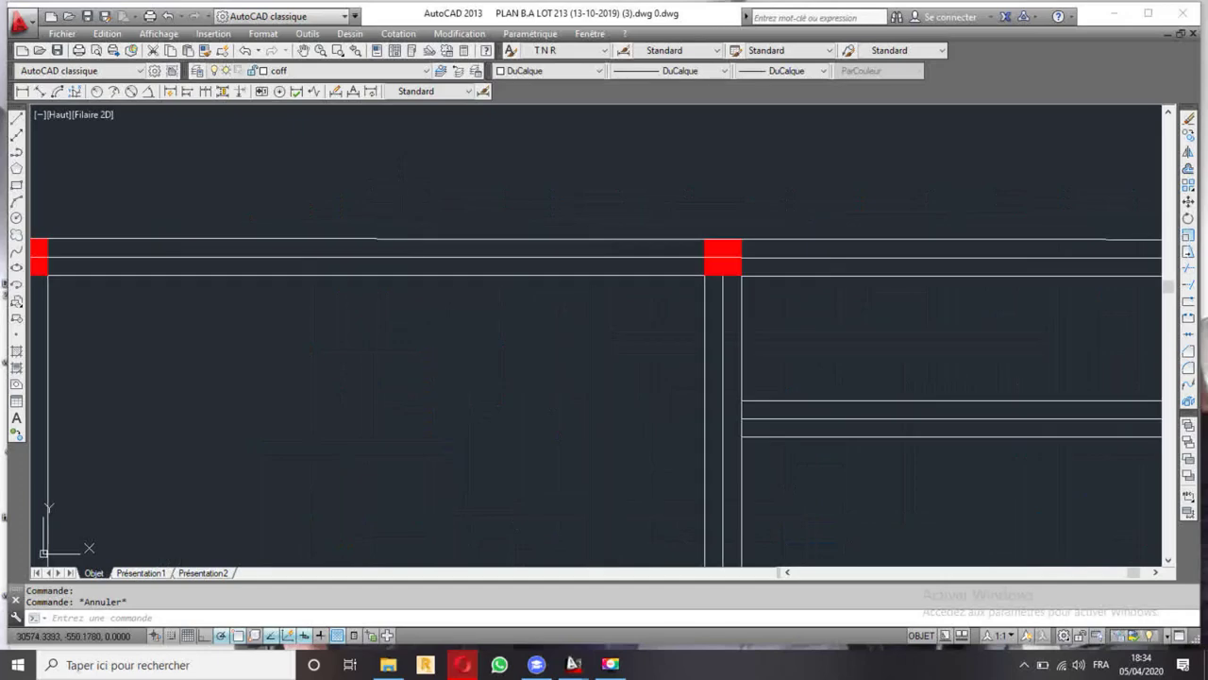
scroll(383, 306, down, 3)
scroll(296, 330, up, 1)
scroll(246, 289, up, 2)
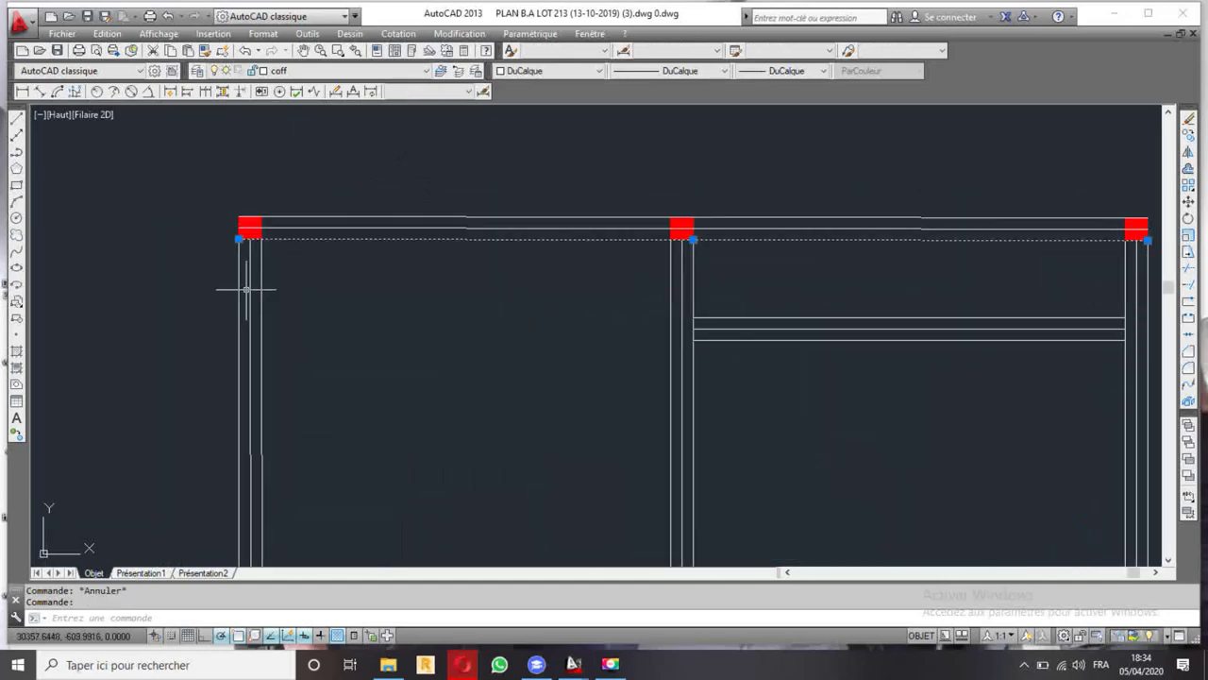
click(257, 274)
scroll(283, 283, down, 3)
scroll(453, 293, down, 1)
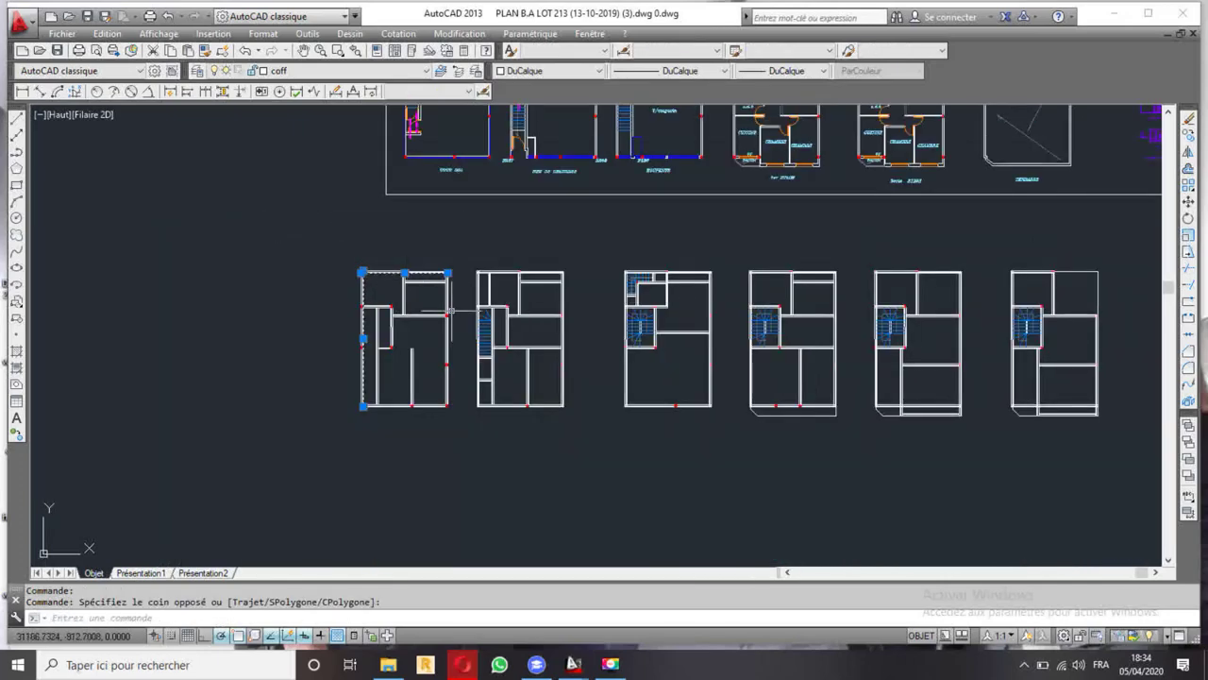
scroll(450, 294, up, 4)
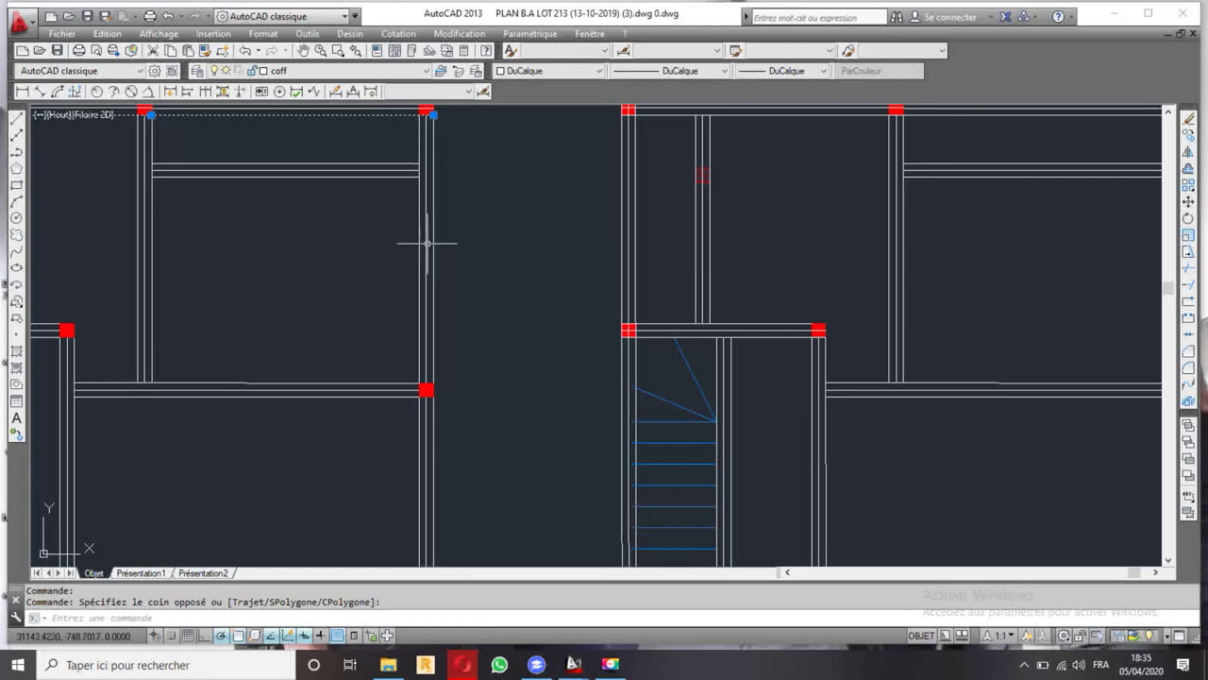
scroll(428, 242, down, 3)
scroll(428, 242, up, 5)
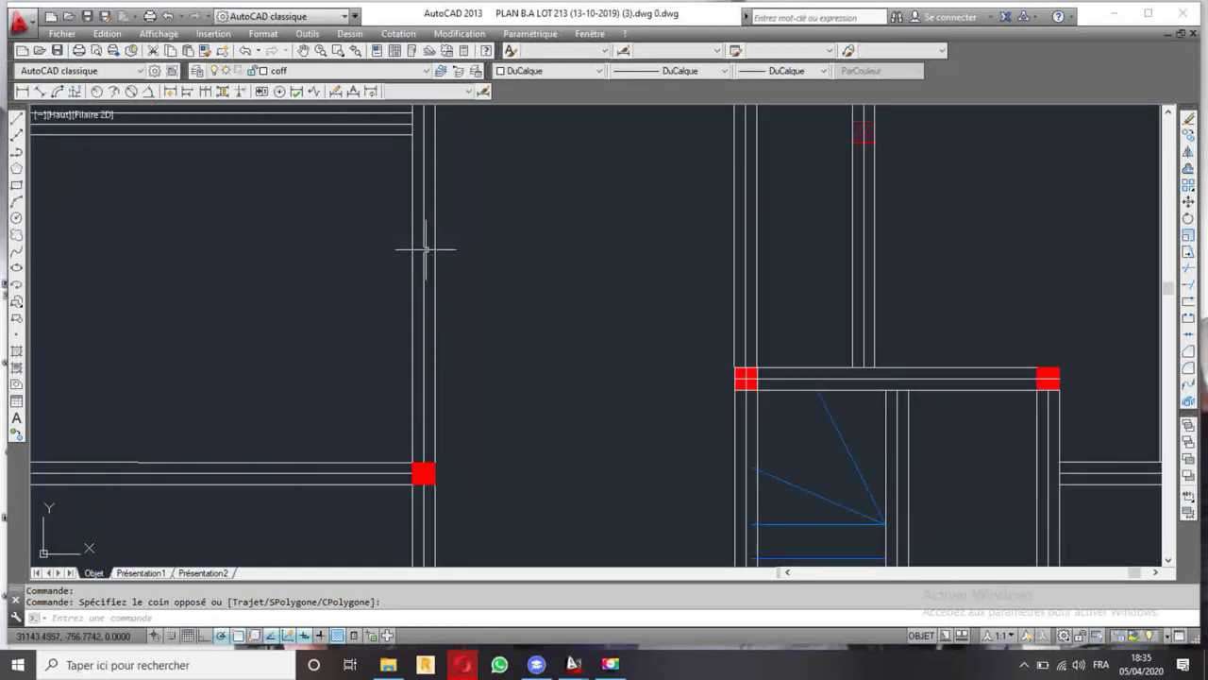
mouse_move(425, 251)
scroll(426, 250, up, 4)
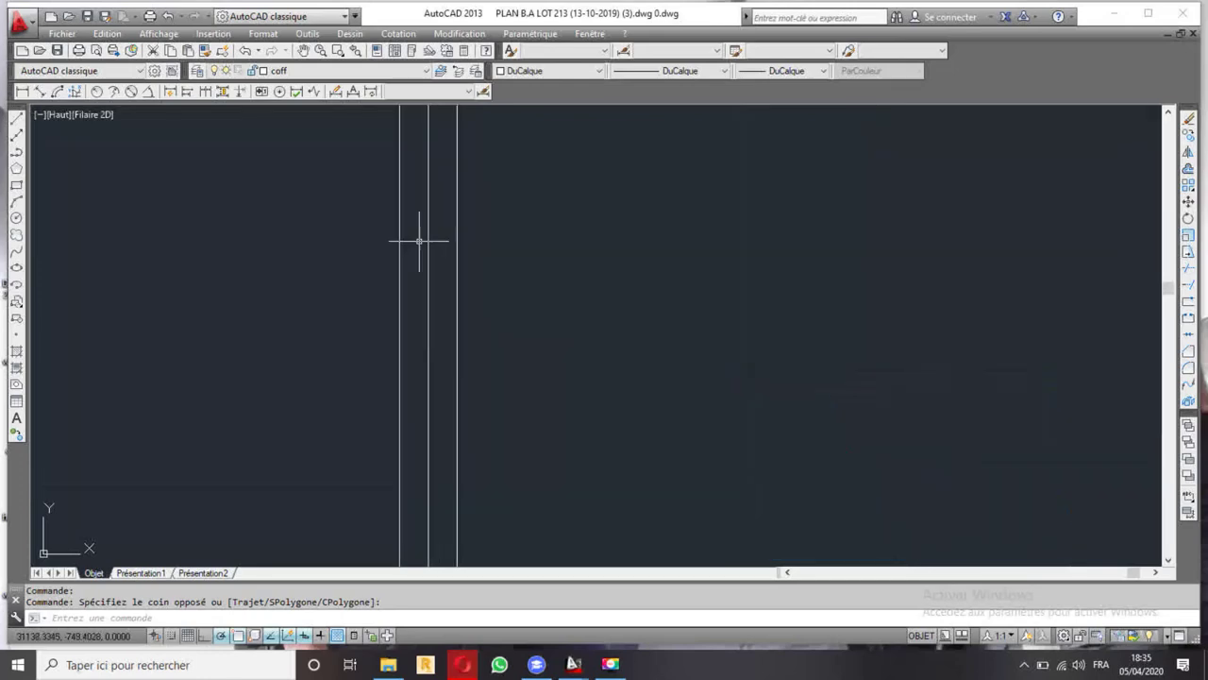
scroll(429, 236, down, 3)
click(418, 235)
scroll(418, 235, down, 3)
click(444, 340)
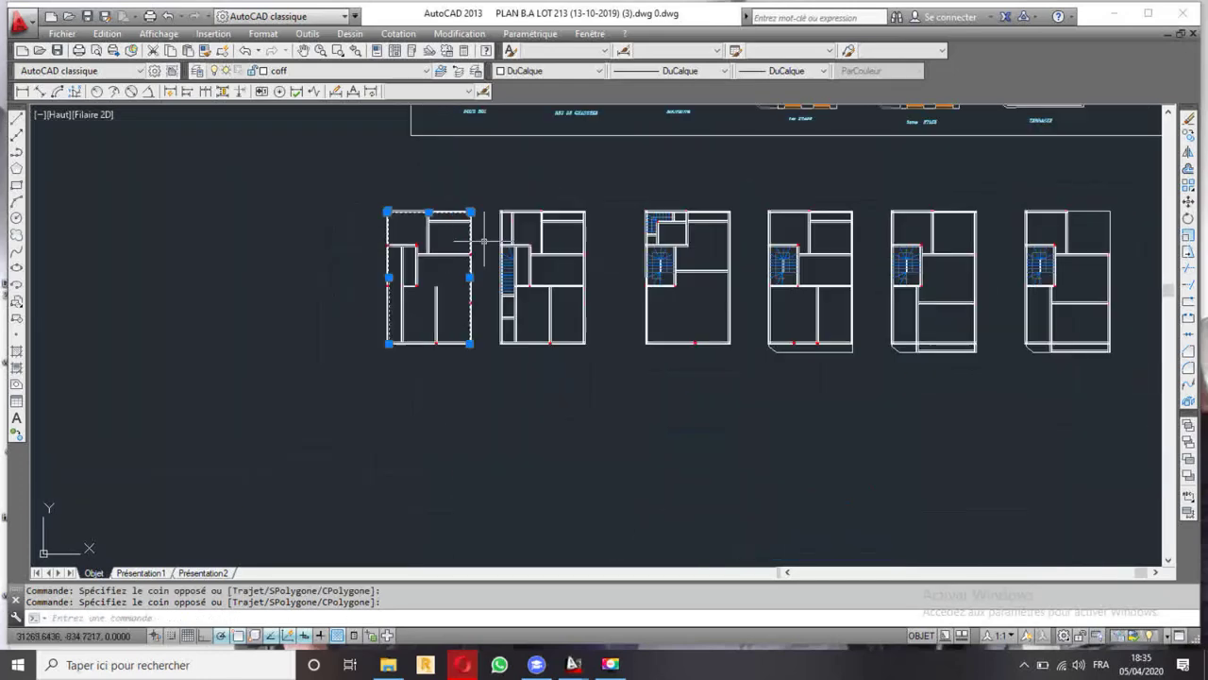
scroll(437, 355, up, 2)
scroll(437, 355, up, 3)
scroll(464, 305, down, 5)
scroll(464, 311, down, 1)
- Pan up to bring the façade sheet into view above the plans
mouse_move(476, 262)
middle_down()
mouse_move(476, 353)
mouse_move(433, 416)
middle_up()
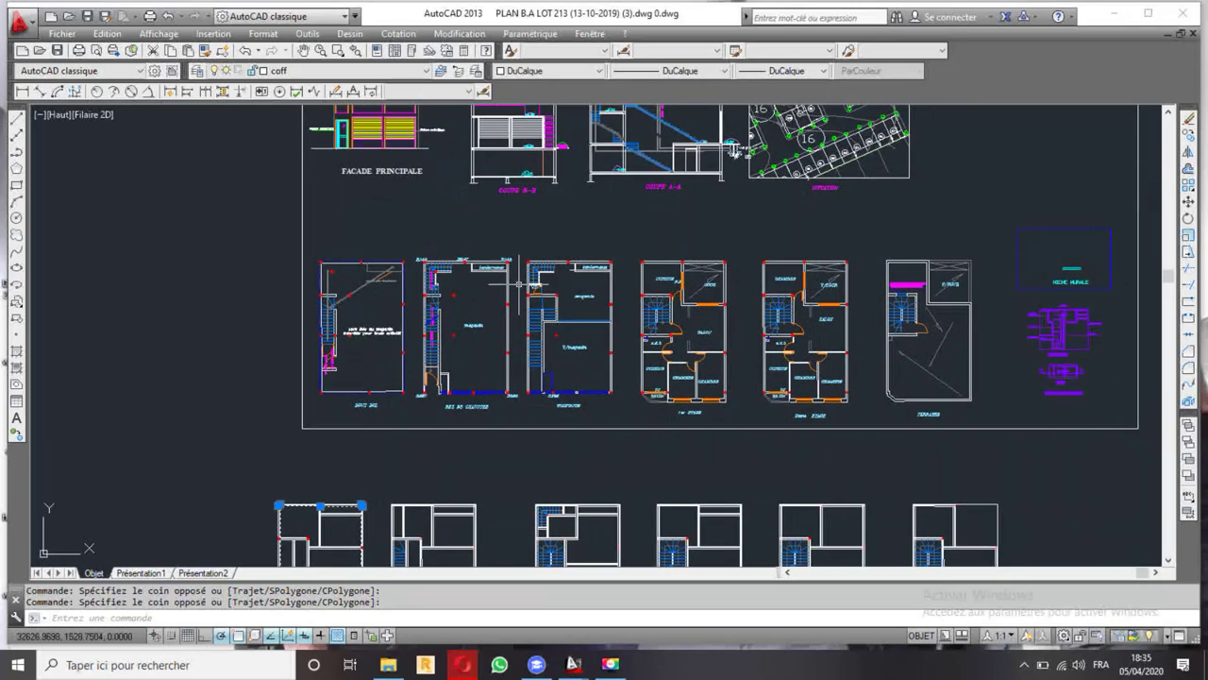
scroll(519, 283, up, 4)
scroll(514, 273, up, 3)
scroll(507, 281, down, 4)
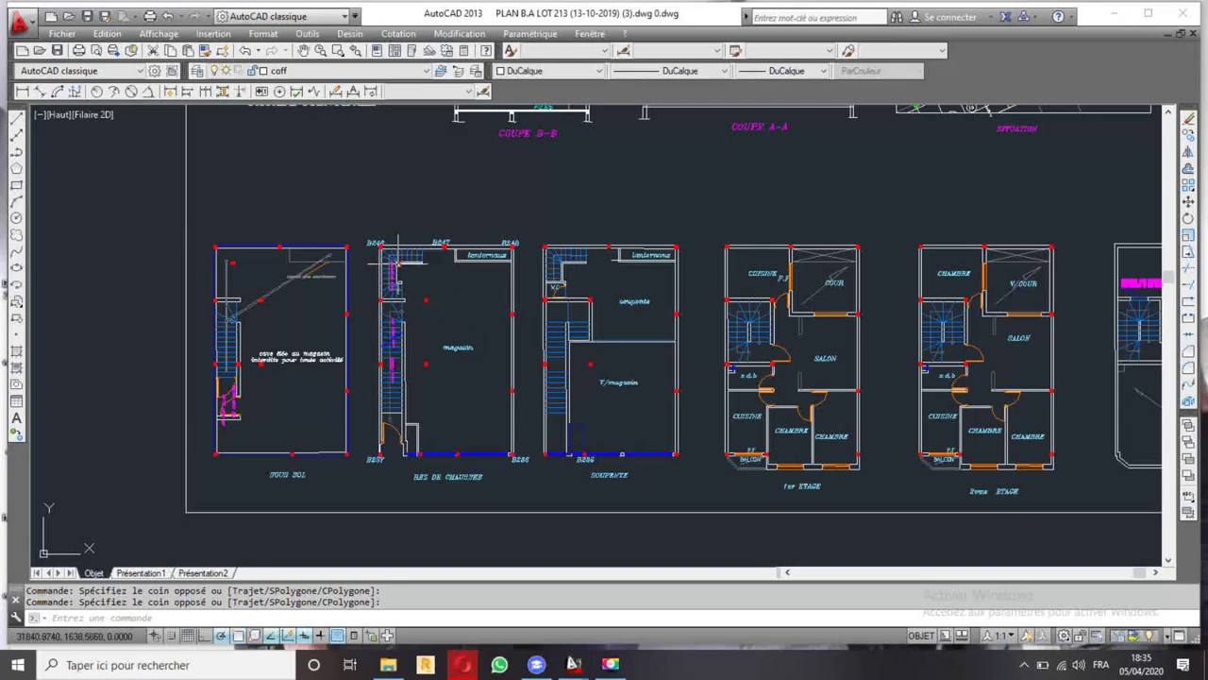
scroll(398, 263, up, 5)
scroll(397, 263, up, 2)
scroll(569, 261, down, 4)
scroll(647, 305, down, 3)
scroll(661, 302, down, 2)
scroll(783, 284, up, 1)
scroll(661, 449, up, 4)
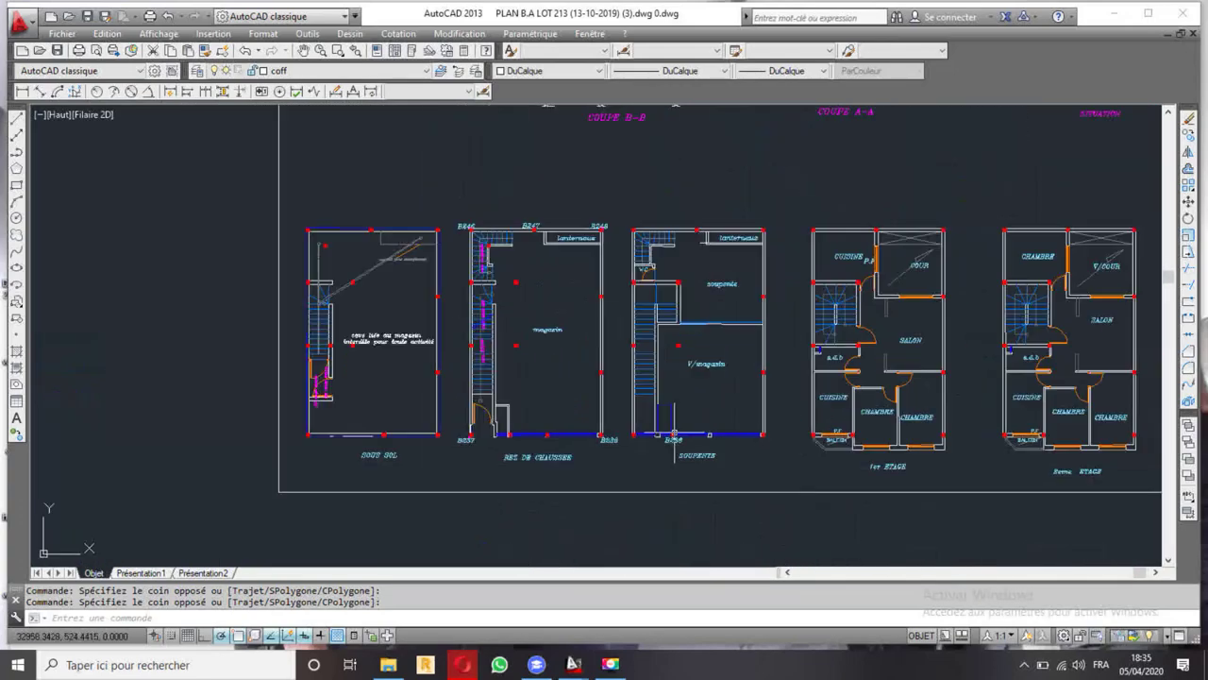
- Pan across to the architectural floor plans, then select lines in the first small formwork plan
middle_drag(728, 380, 614, 380)
scroll(627, 346, up, 2)
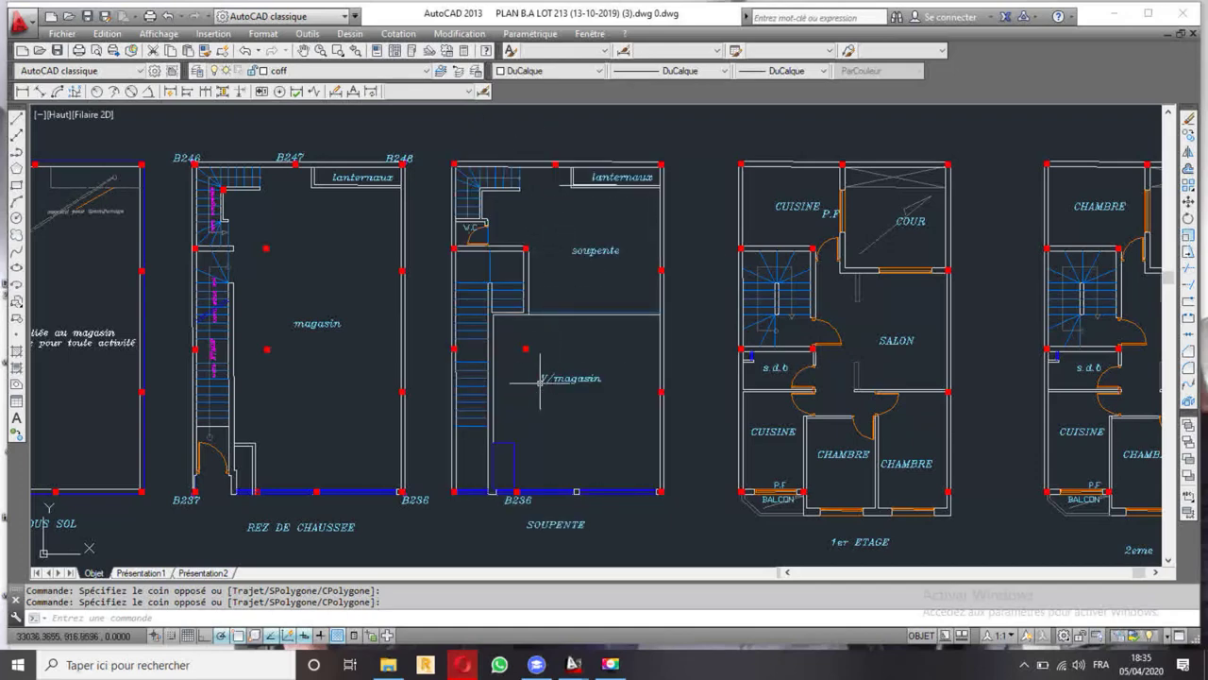
scroll(517, 319, down, 3)
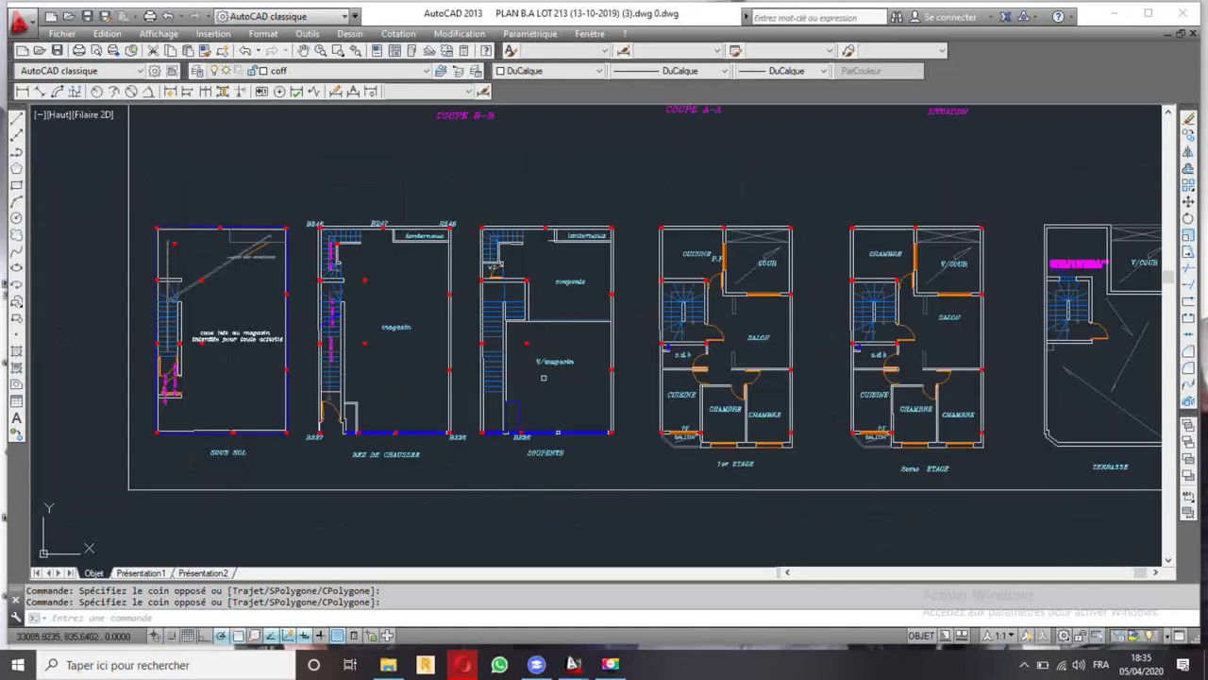
scroll(537, 441, up, 5)
scroll(537, 403, down, 1)
scroll(537, 403, down, 3)
scroll(452, 387, up, 1)
scroll(449, 330, up, 1)
click(446, 285)
scroll(455, 291, up, 8)
scroll(467, 294, up, 2)
- Erase the three selected lines from the first formwork plan
key(Delete)
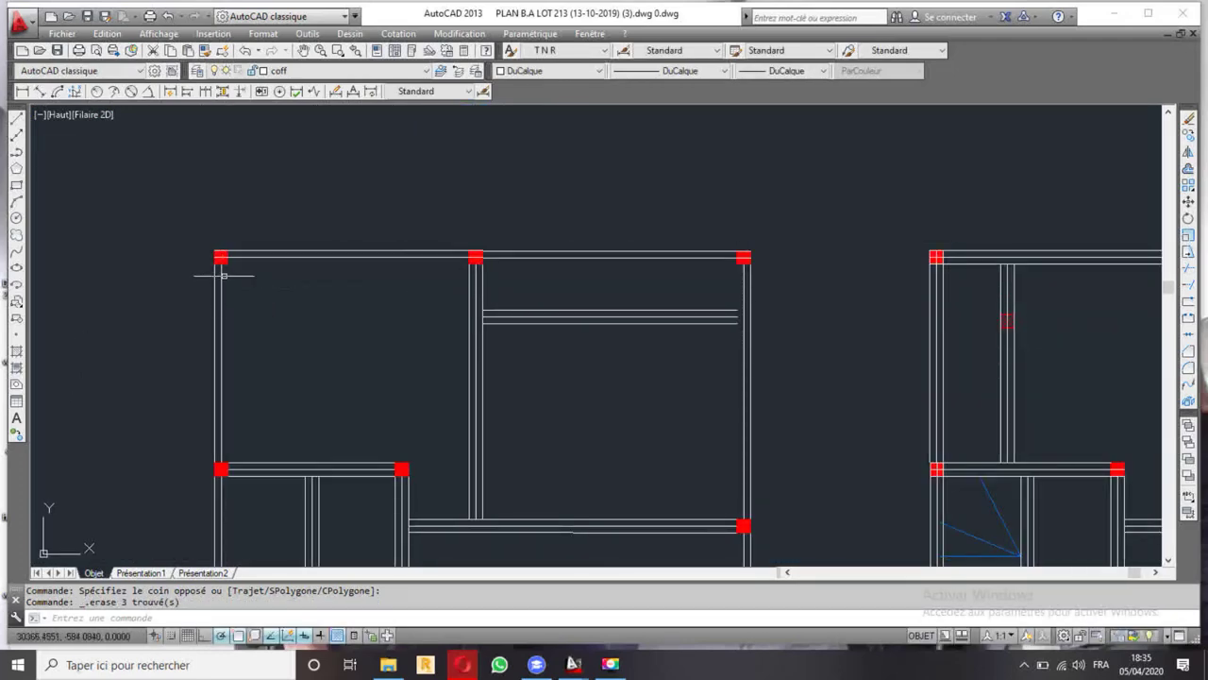
scroll(227, 274, up, 2)
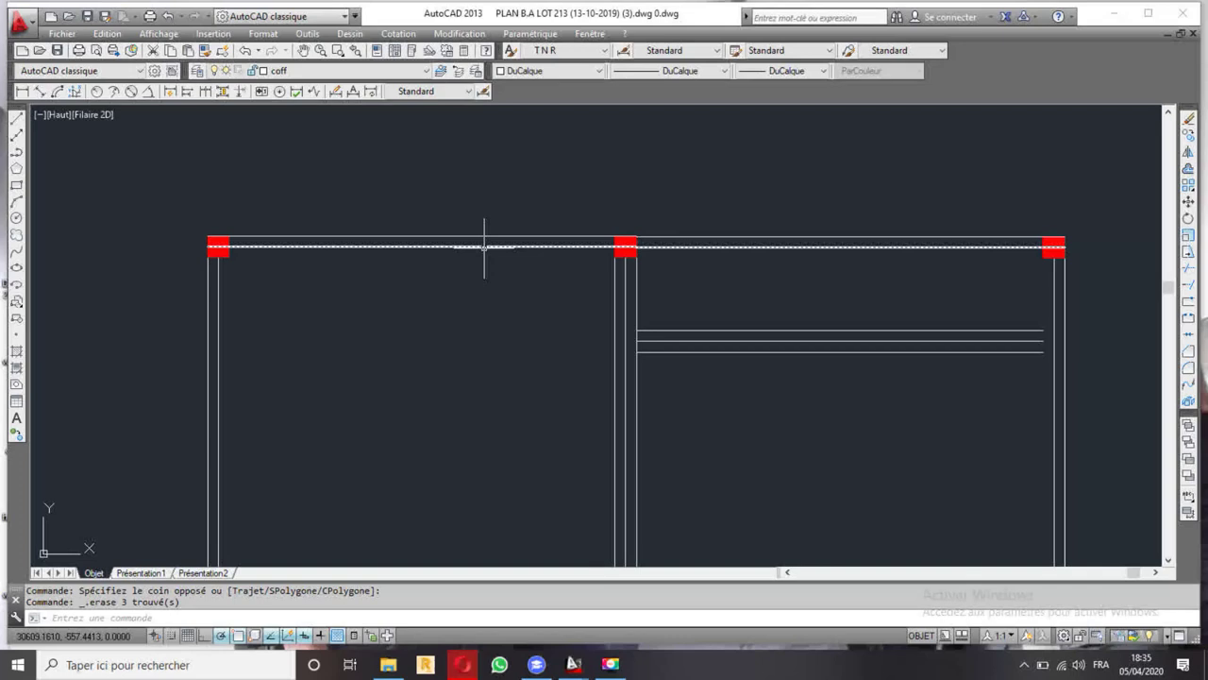
click(429, 244)
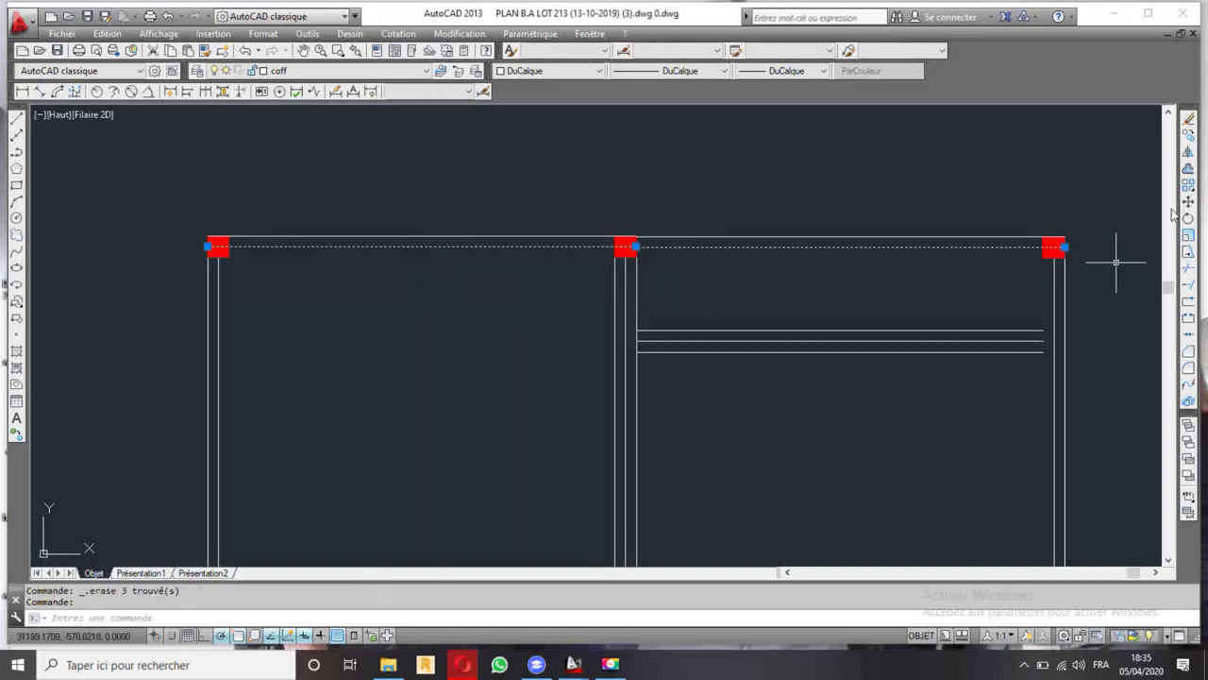
- Offset the top beam line 30 units downward
click(1189, 170)
text(30)
key(Return)
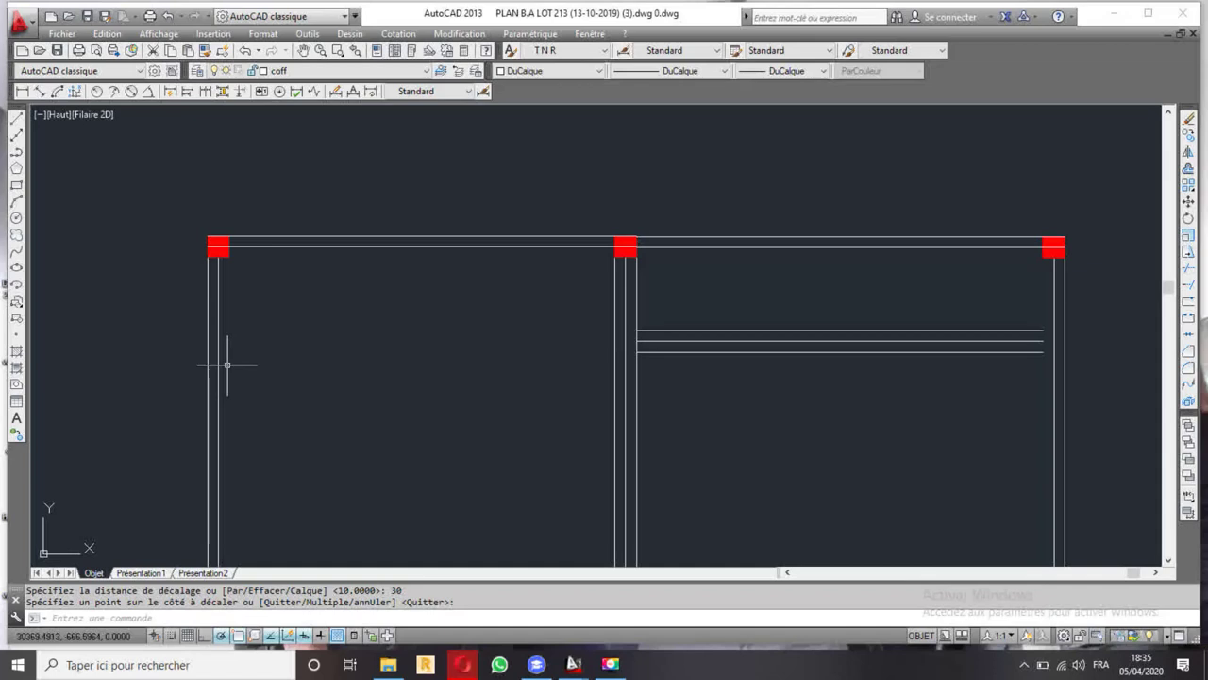
key(Return)
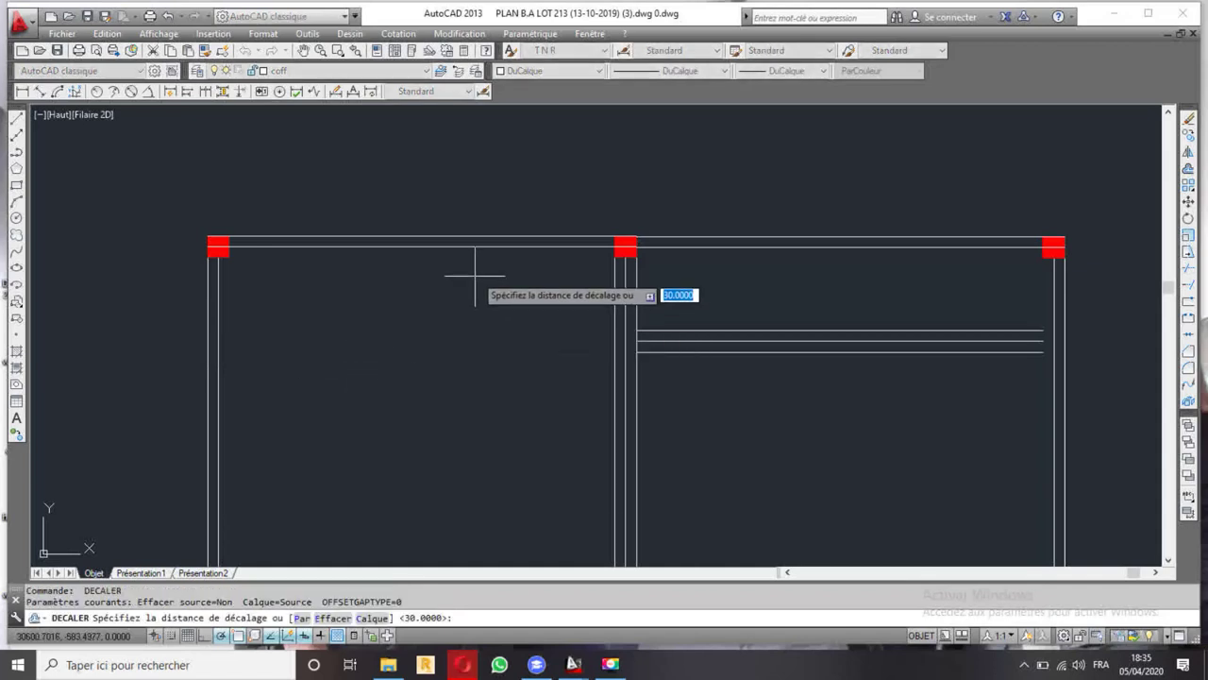
key(Return)
click(480, 250)
click(474, 300)
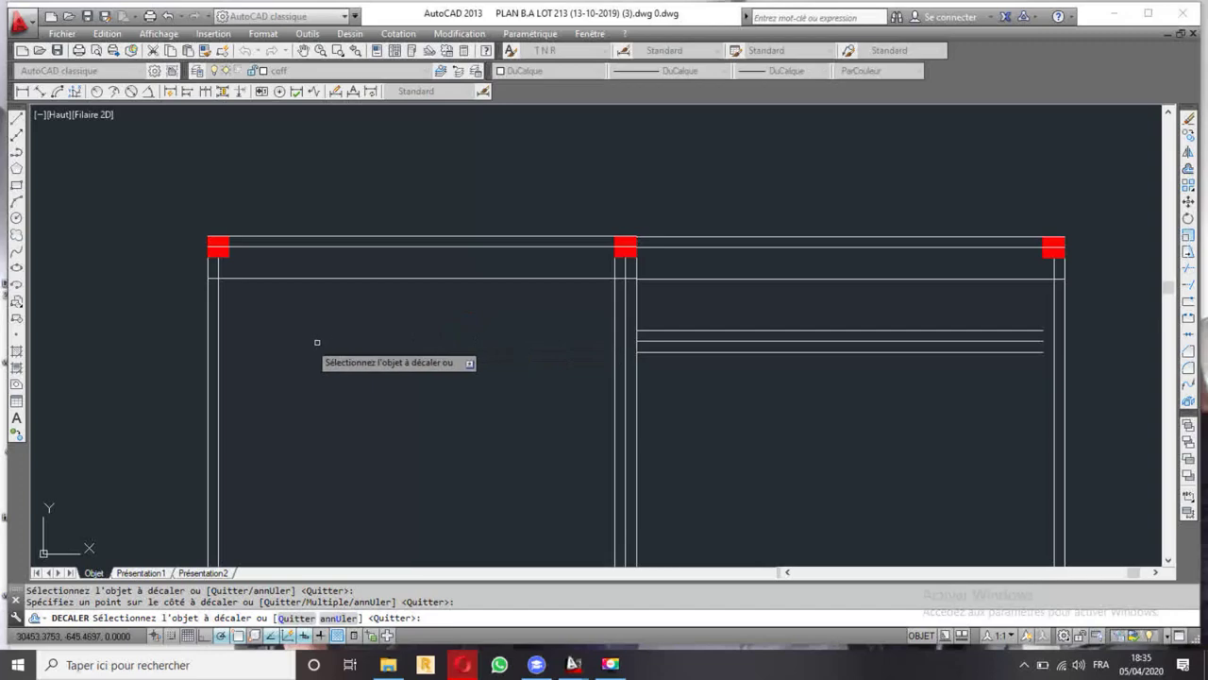
- Offset the left vertical wall line 30 units sideways
scroll(510, 326, down, 5)
scroll(651, 347, up, 3)
click(661, 347)
click(585, 369)
scroll(617, 348, down, 5)
scroll(539, 333, up, 3)
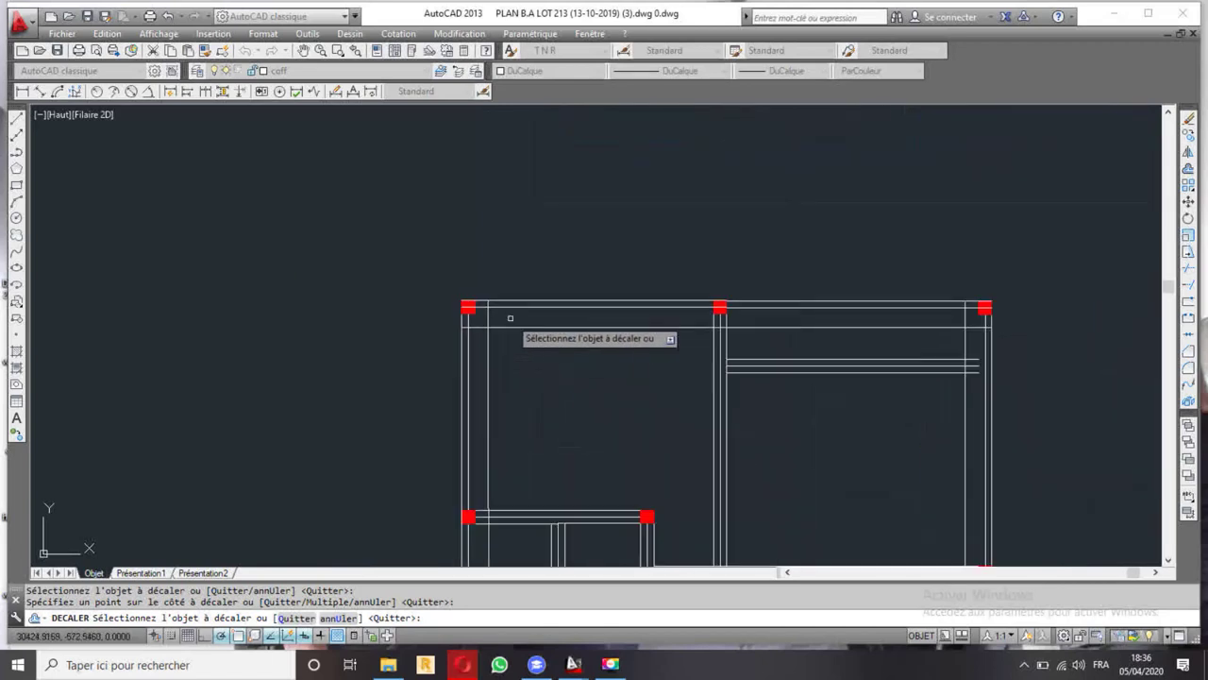
scroll(512, 318, up, 5)
key(Escape)
- Fillet the new horizontal and vertical offset lines at radius 0 into two clean corners beside the columns
click(1190, 368)
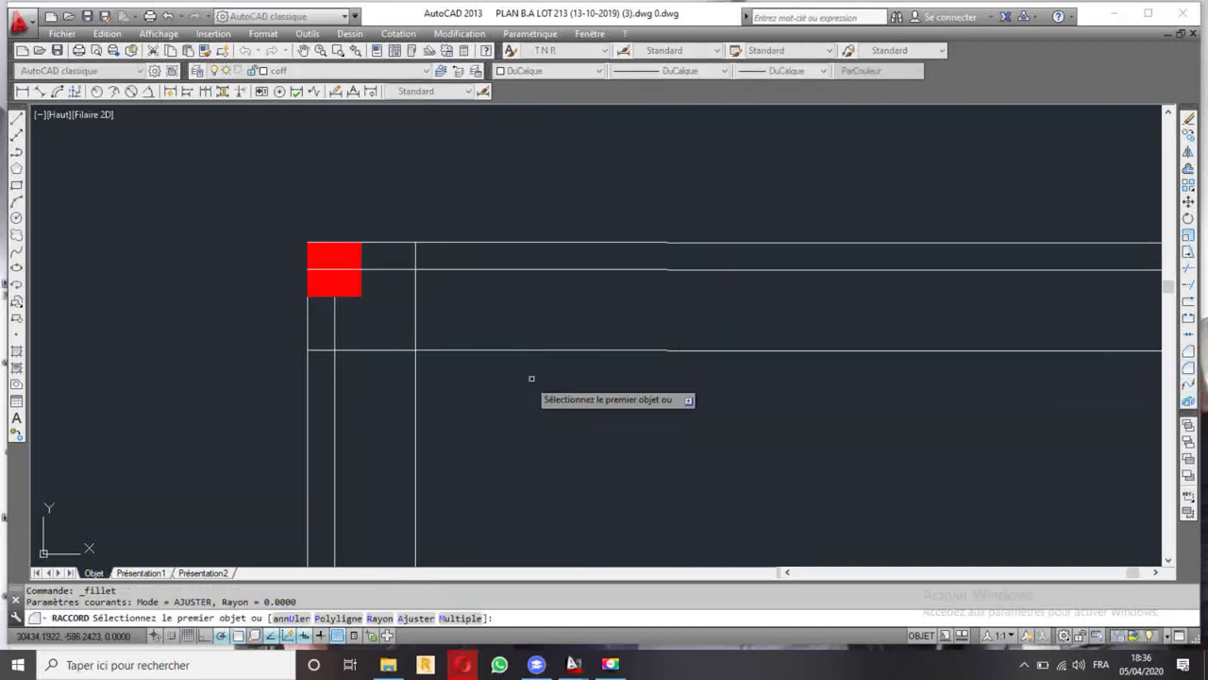
click(469, 350)
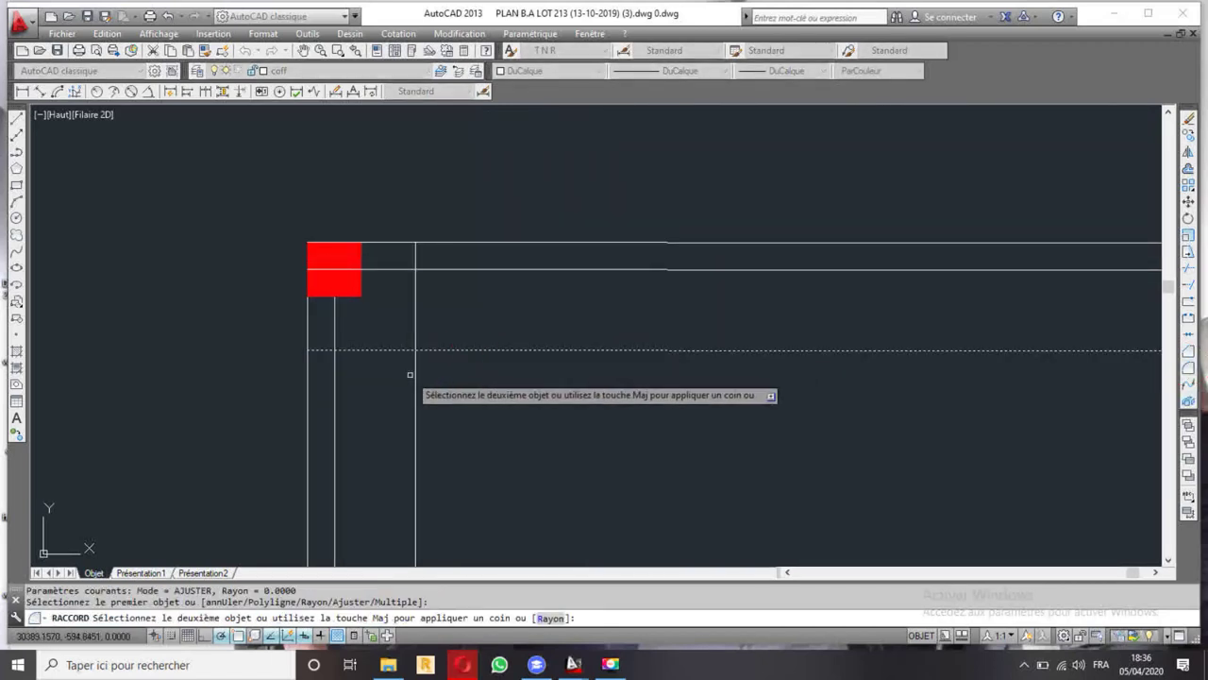
click(415, 378)
scroll(692, 332, down, 5)
scroll(691, 332, up, 5)
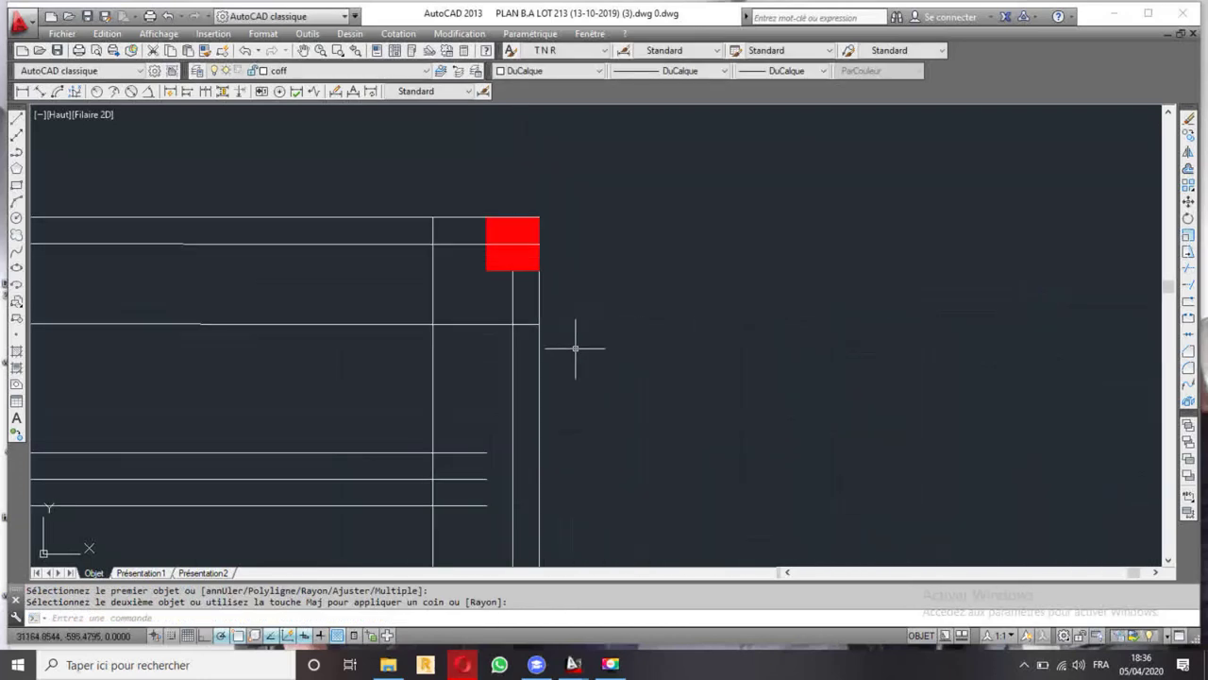
key(Return)
click(434, 364)
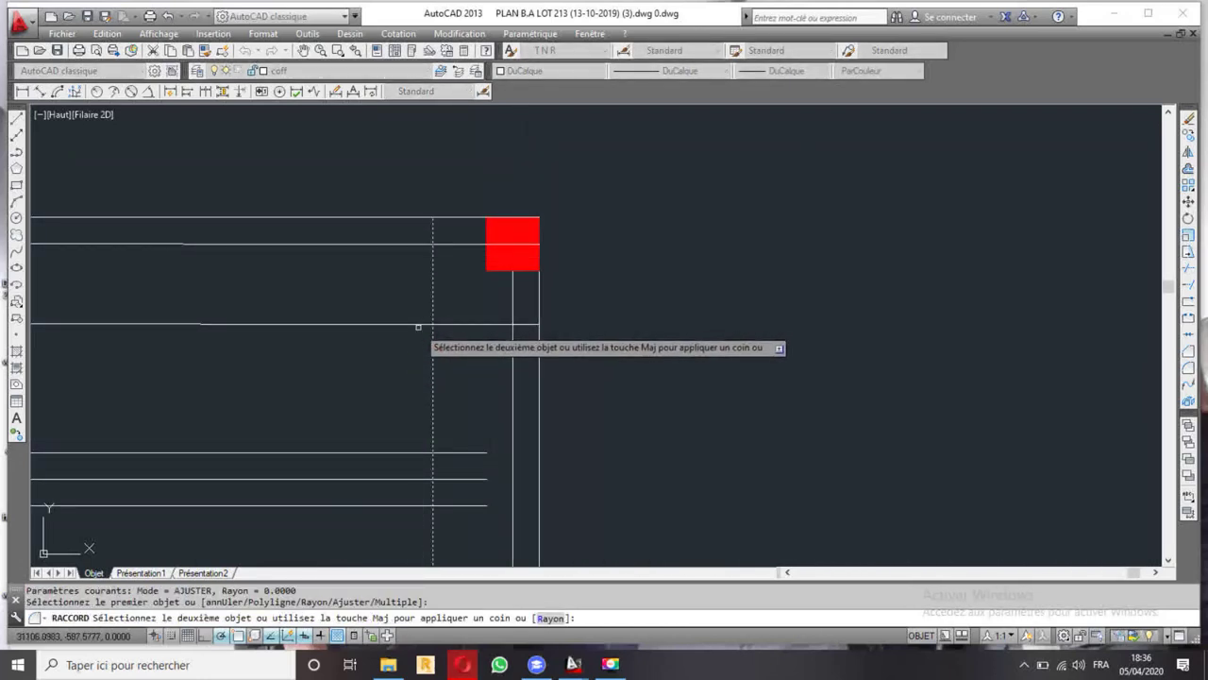
click(433, 364)
click(424, 325)
scroll(465, 355, down, 5)
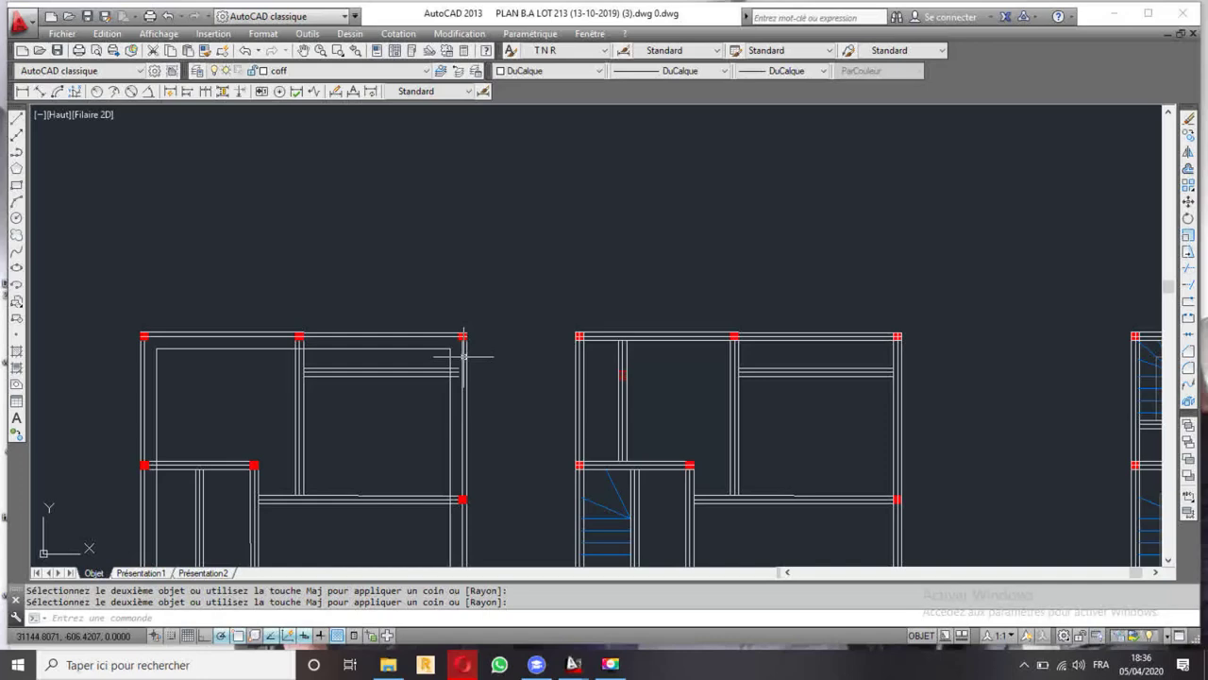
- Window-select and erase three leftover wall lines in the left plan
scroll(390, 360, up, 3)
click(391, 358)
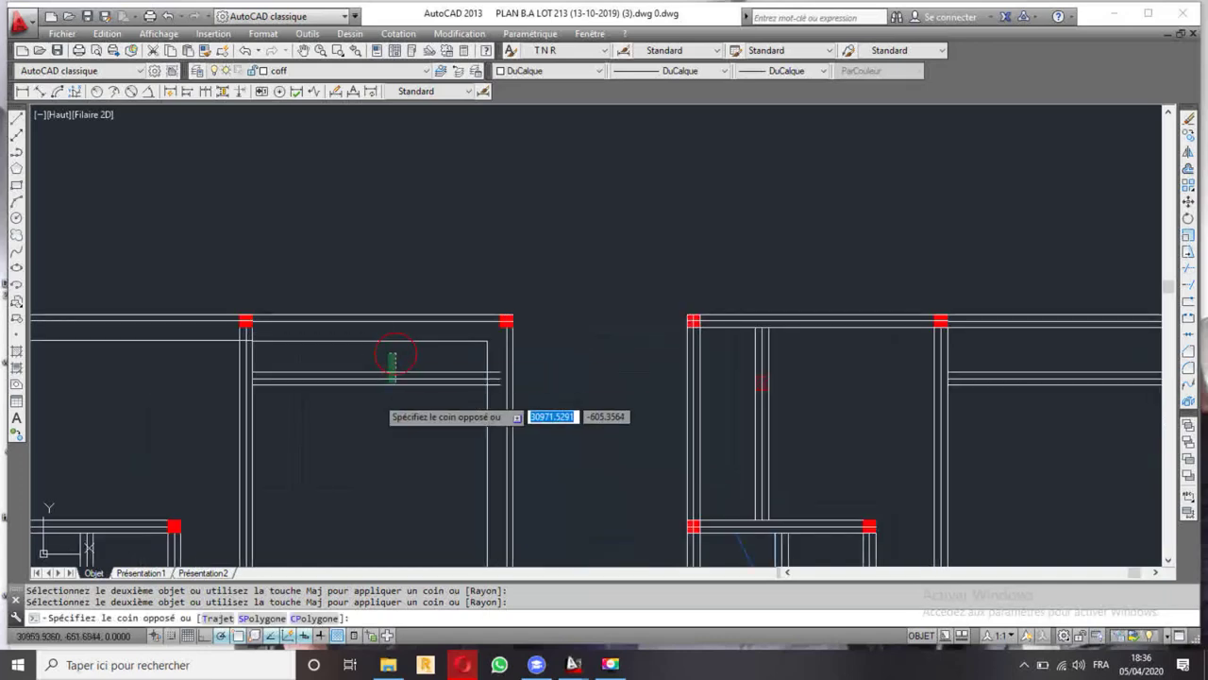
click(371, 407)
key(Delete)
- Erase the short wall segment in the room beside the middle columns
scroll(404, 365, down, 3)
scroll(424, 355, up, 2)
scroll(429, 363, up, 1)
scroll(438, 371, up, 2)
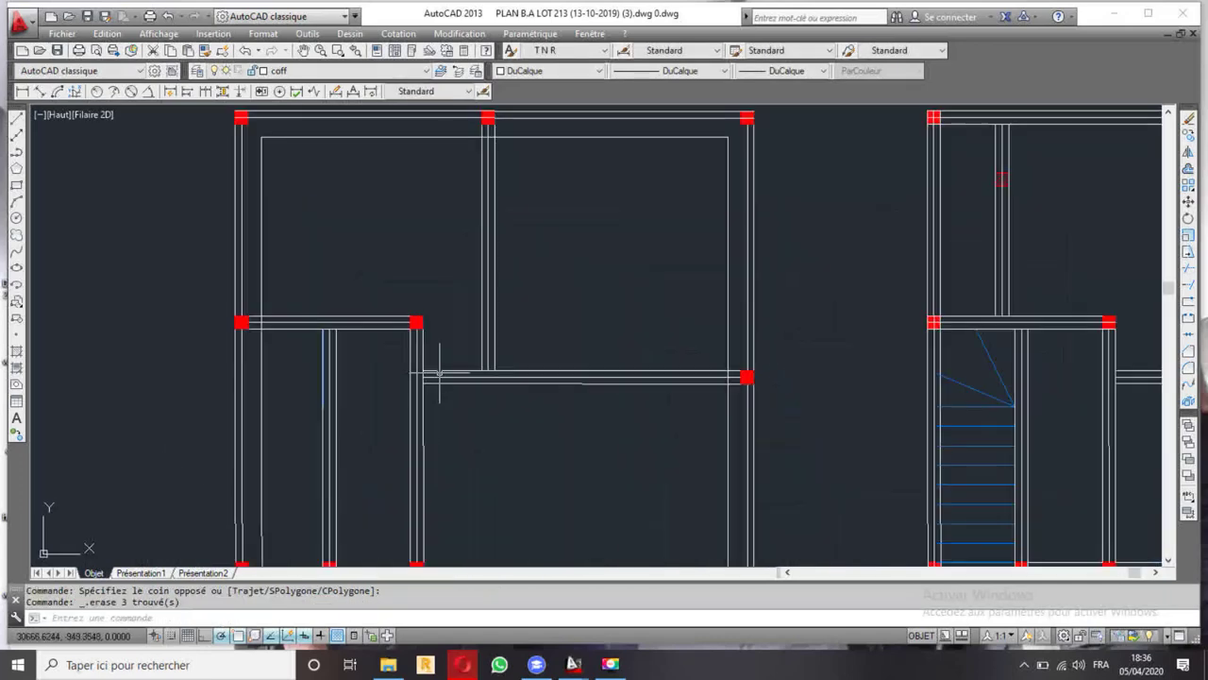
scroll(439, 372, down, 3)
scroll(418, 405, down, 1)
scroll(453, 333, up, 4)
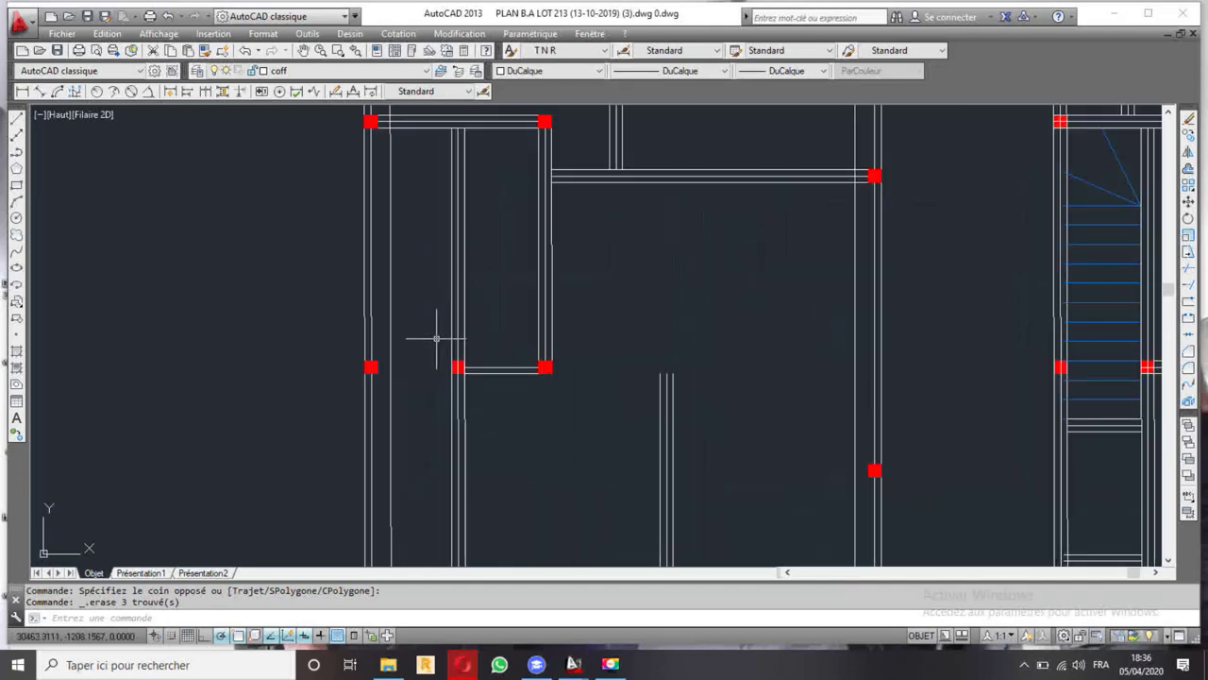
scroll(436, 338, up, 2)
scroll(485, 351, down, 3)
scroll(491, 359, up, 5)
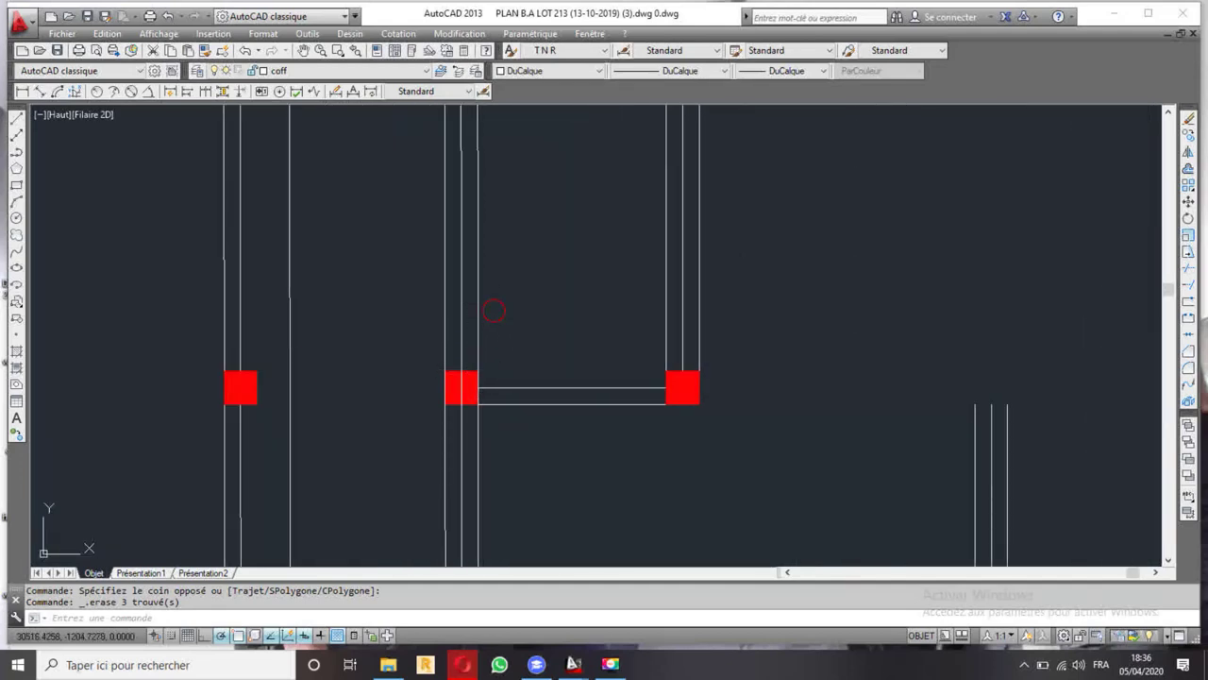
scroll(561, 326, down, 4)
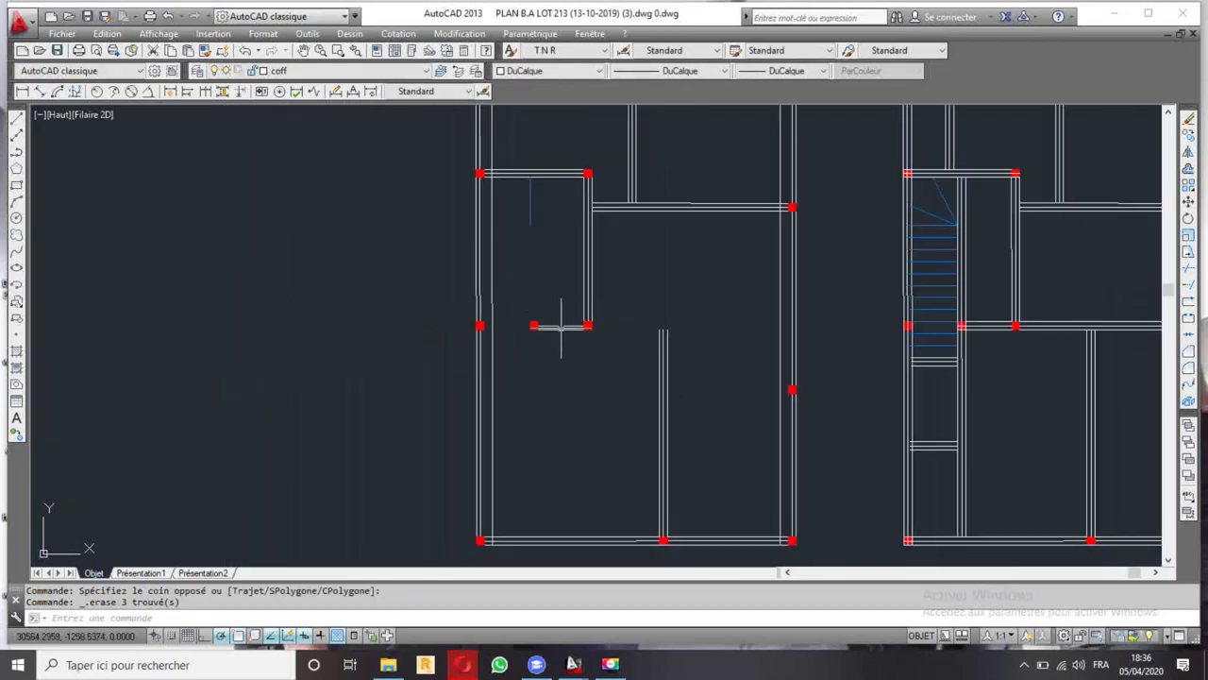
scroll(561, 326, up, 4)
drag(572, 318, 520, 359)
key(Delete)
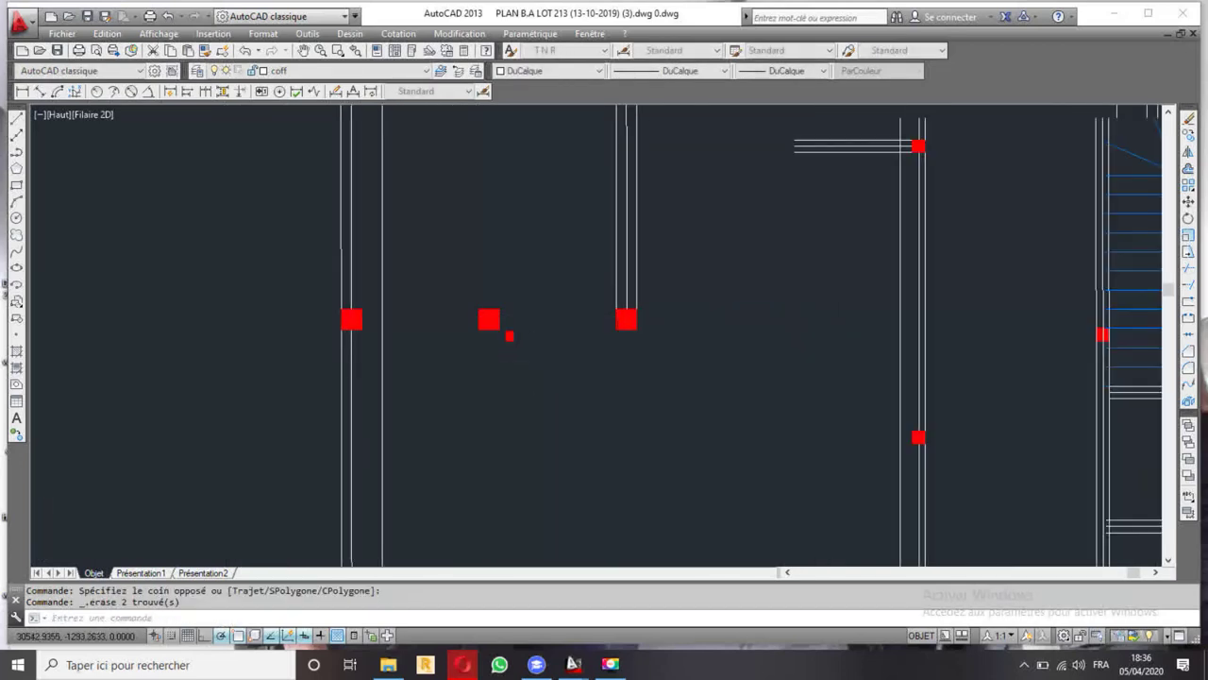
scroll(532, 361, down, 4)
click(520, 274)
- Erase the dashed wall line in the lower room
click(478, 307)
key(Delete)
click(16, 120)
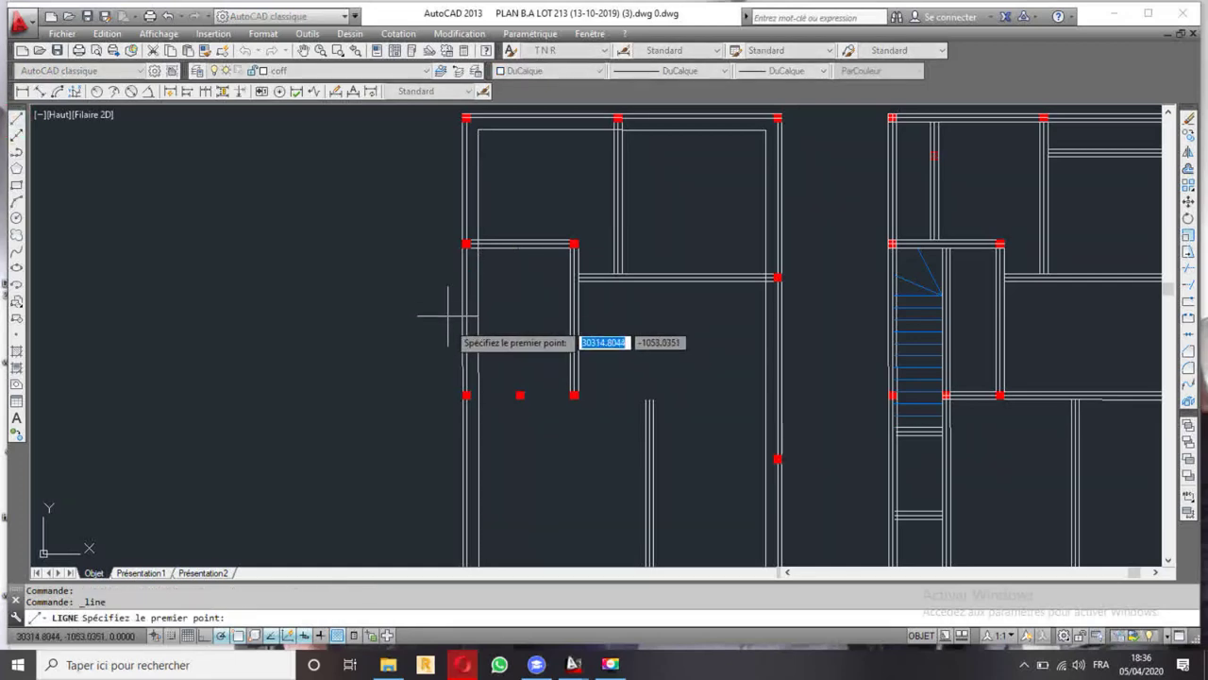
scroll(499, 418, up, 3)
scroll(432, 391, up, 2)
click(421, 404)
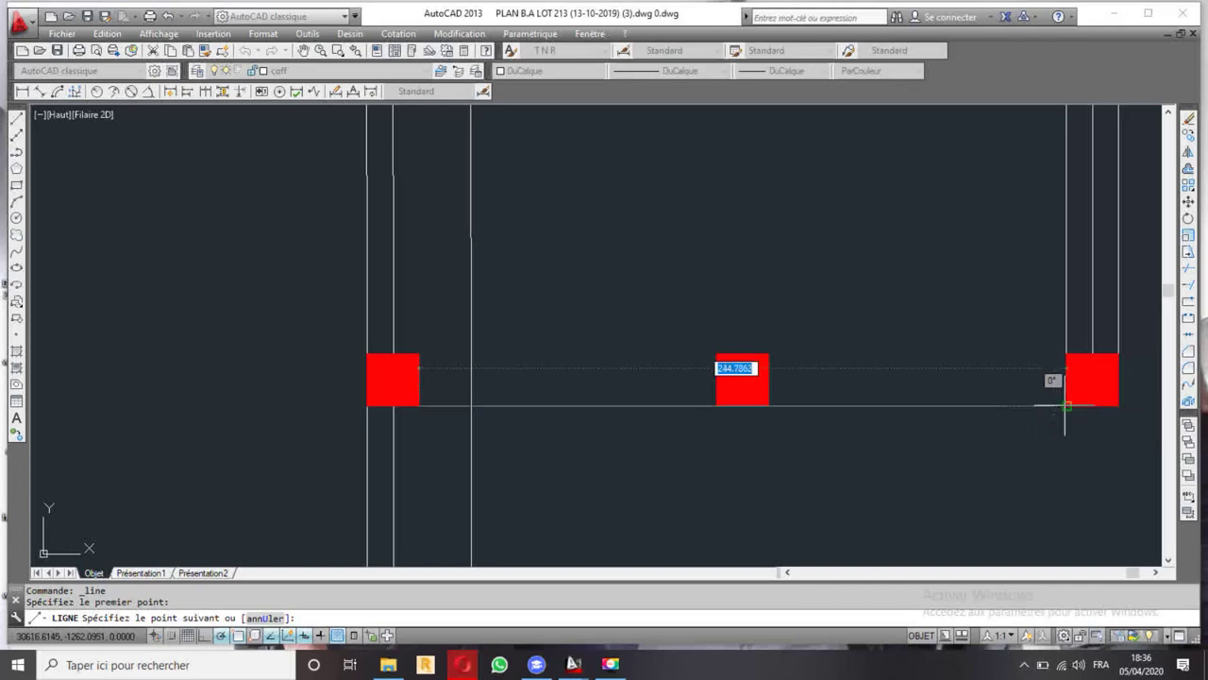
key(Escape)
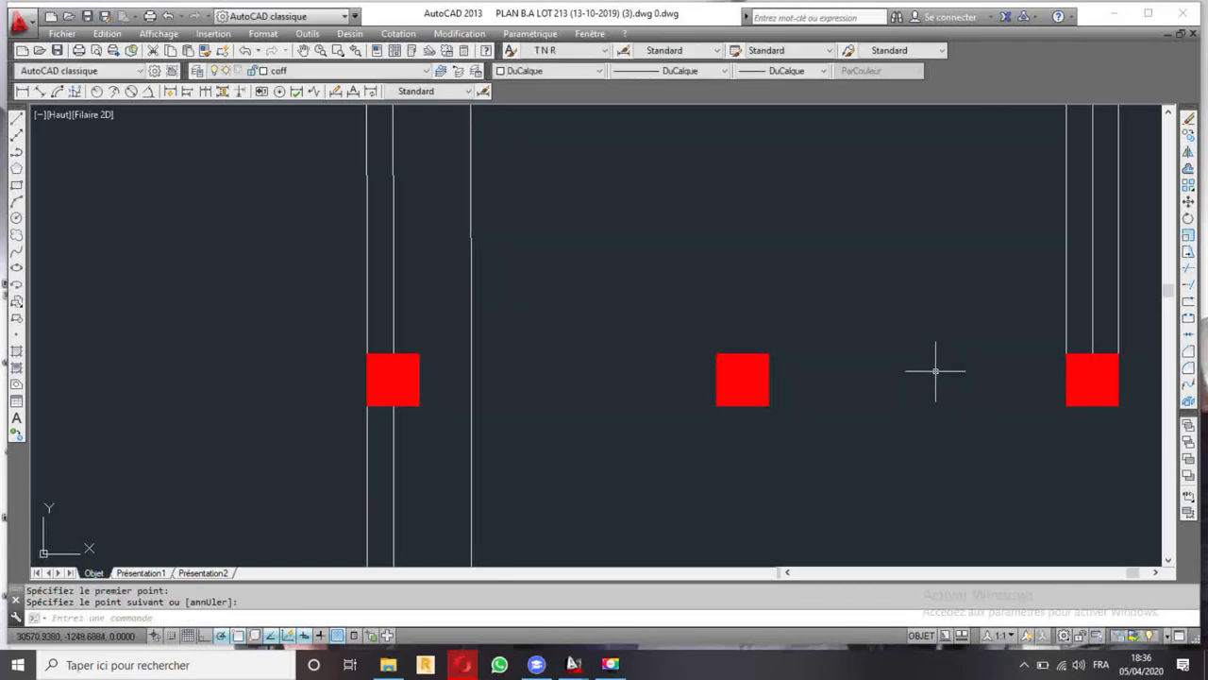
- Draw a line from the left red column's corner to the right red column
key(Return)
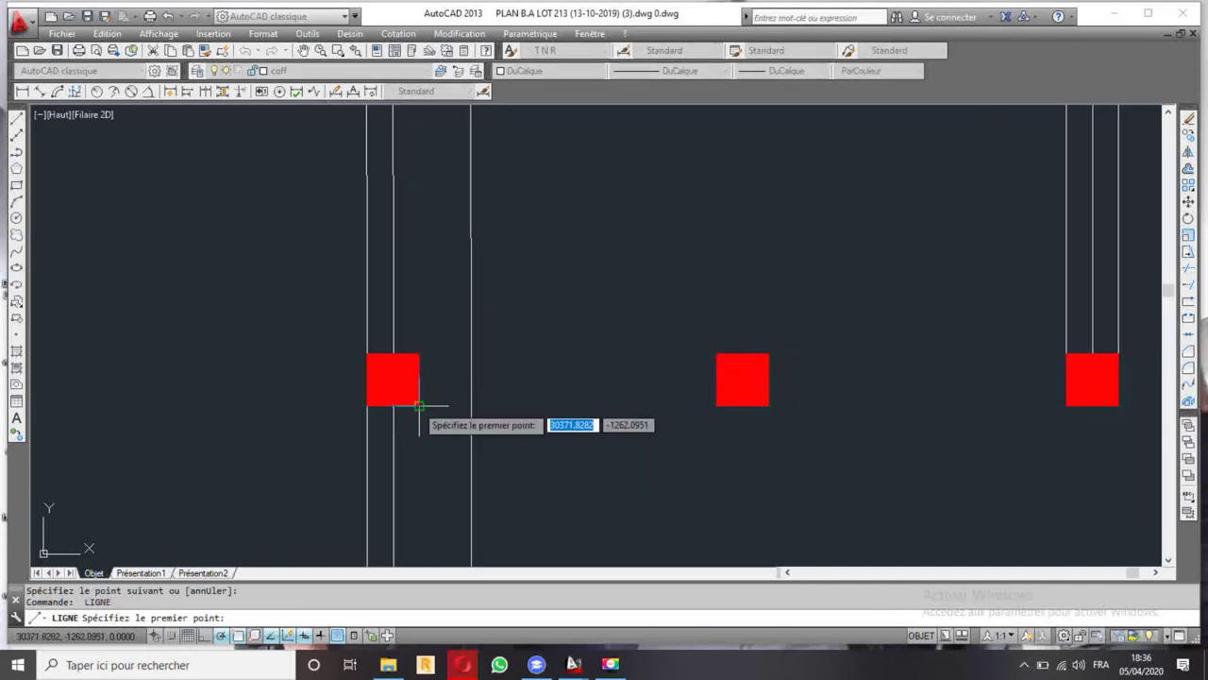
click(419, 405)
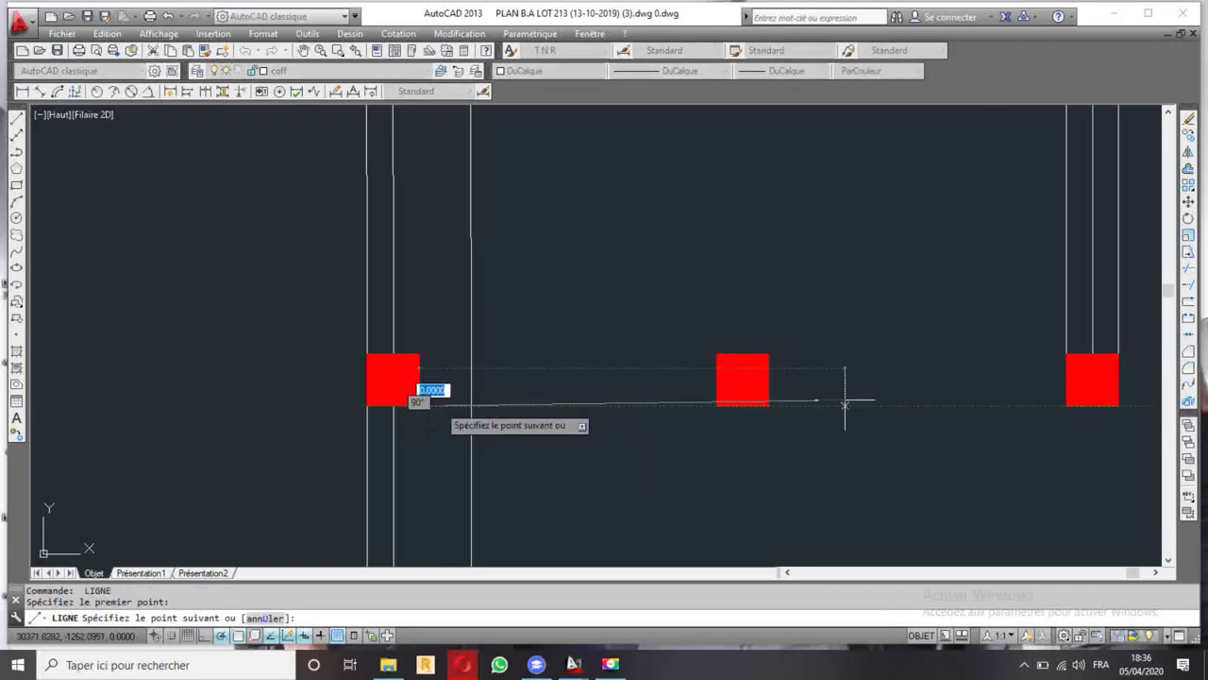
click(1067, 406)
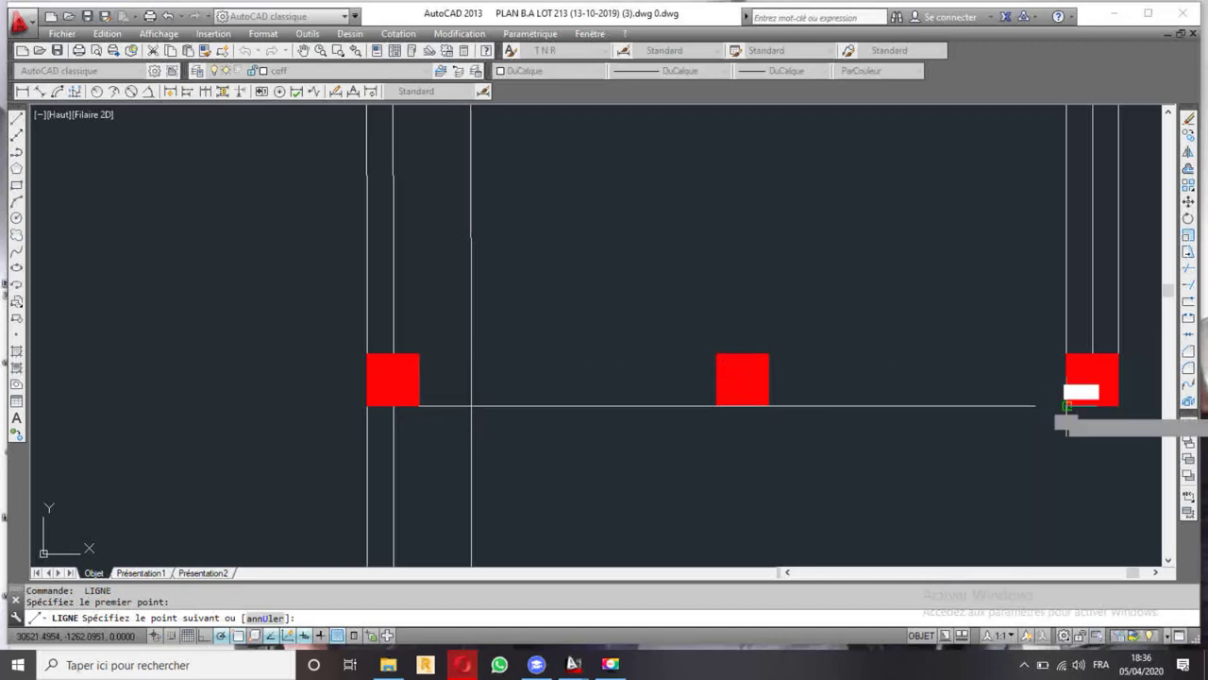
key(Return)
- Select the new line and start a 30-unit offset of it
click(965, 393)
click(948, 414)
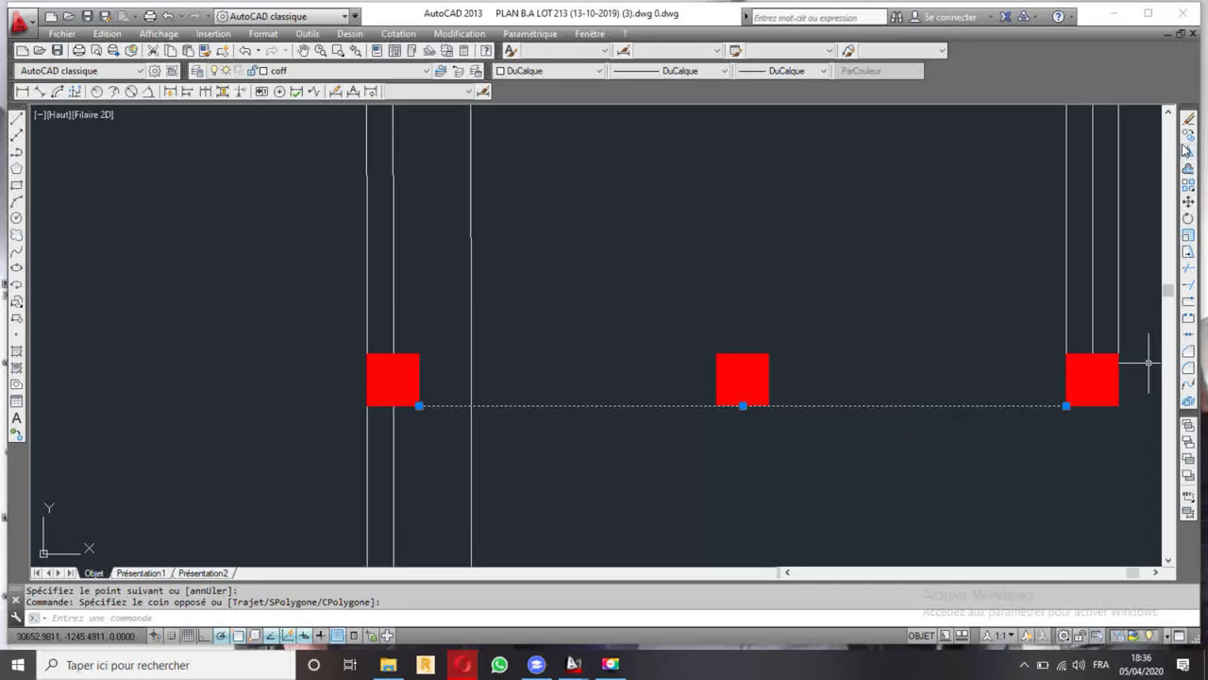
click(1187, 168)
key(Return)
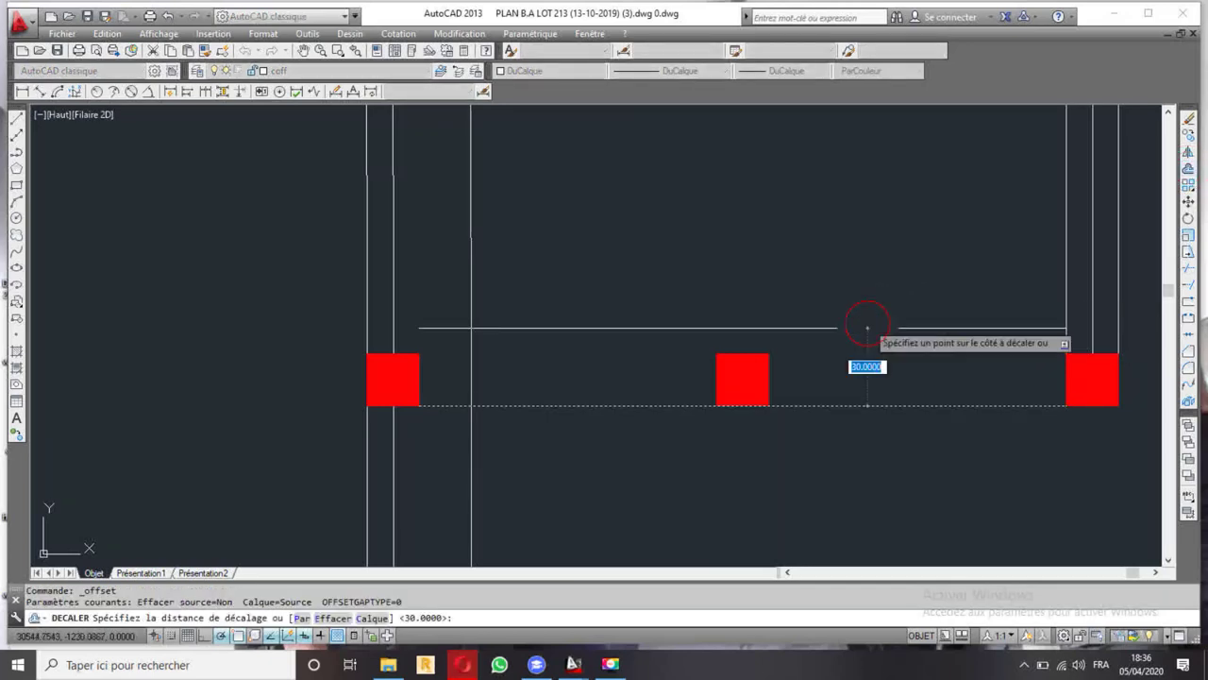
- Place a 30-unit copy above the new line, then erase that unwanted copy
click(855, 347)
key(Escape)
click(869, 291)
click(842, 350)
key(Delete)
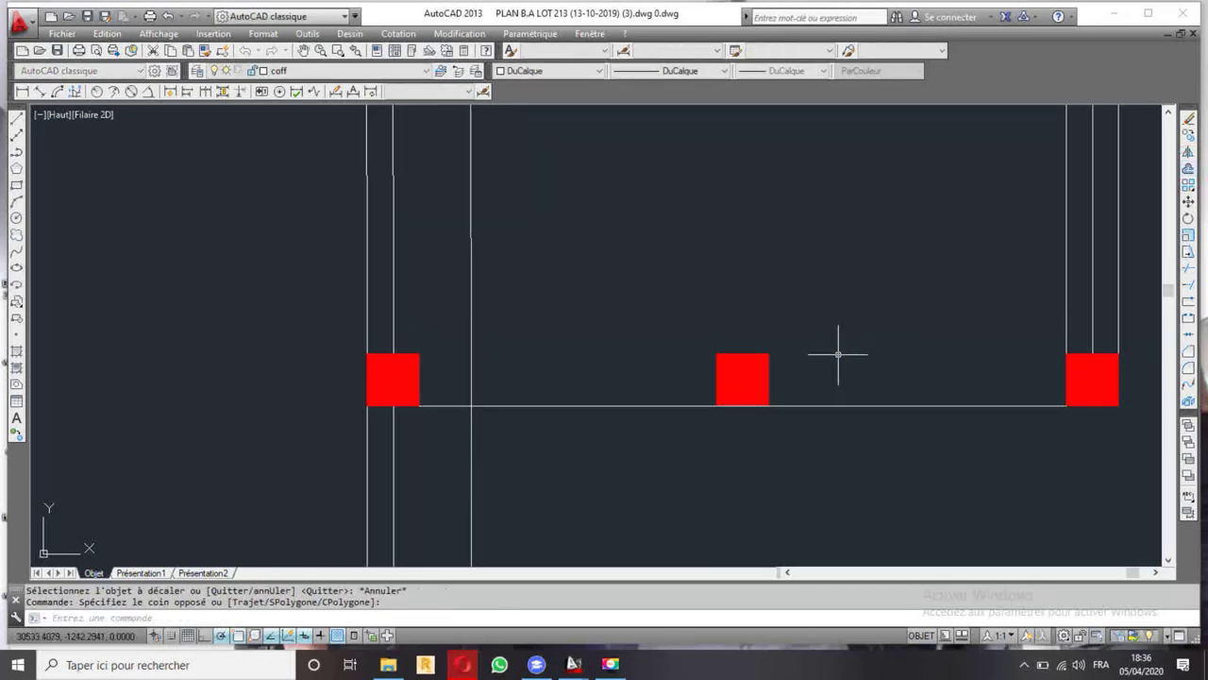
- Offset the beam line twice at 10 units to form the beam's parallel edges
click(1187, 168)
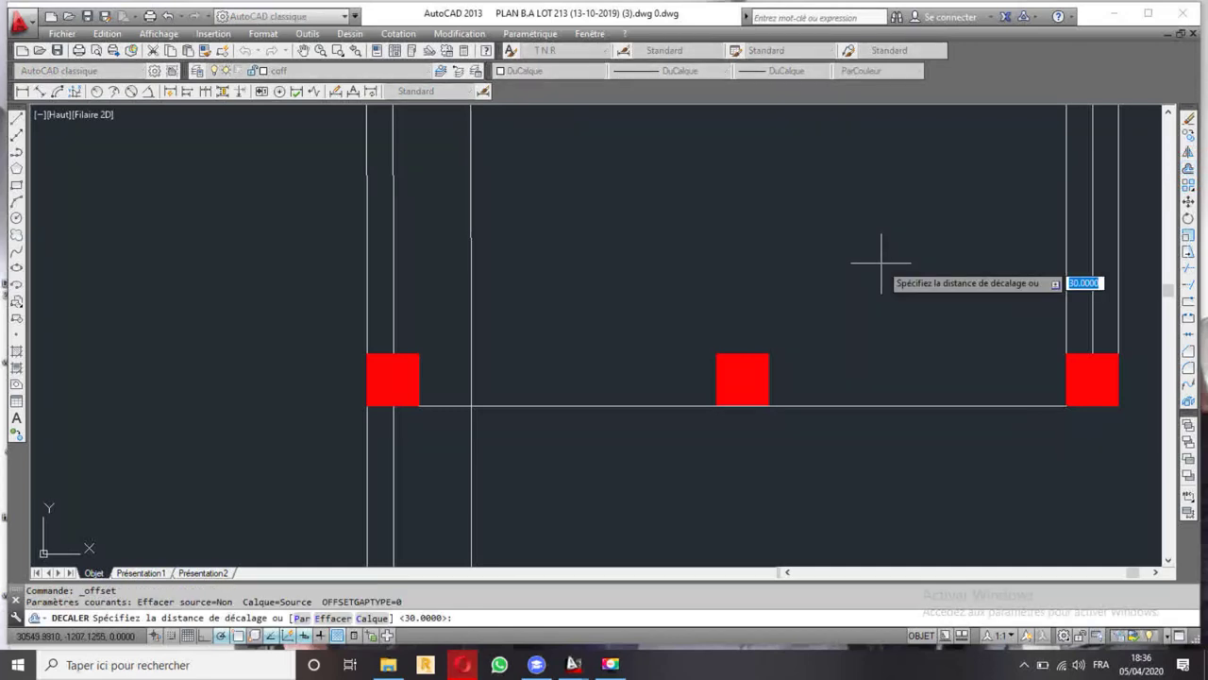
text(10)
key(Return)
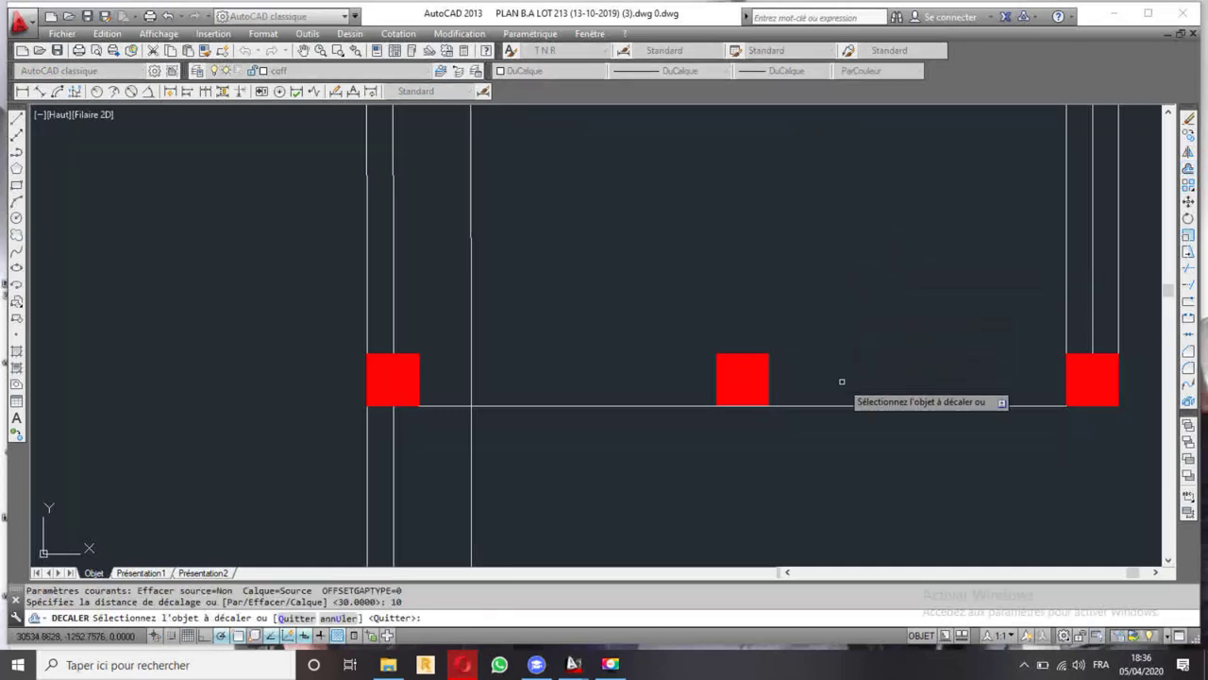
click(859, 406)
click(853, 364)
click(854, 380)
click(847, 321)
scroll(681, 364, down, 5)
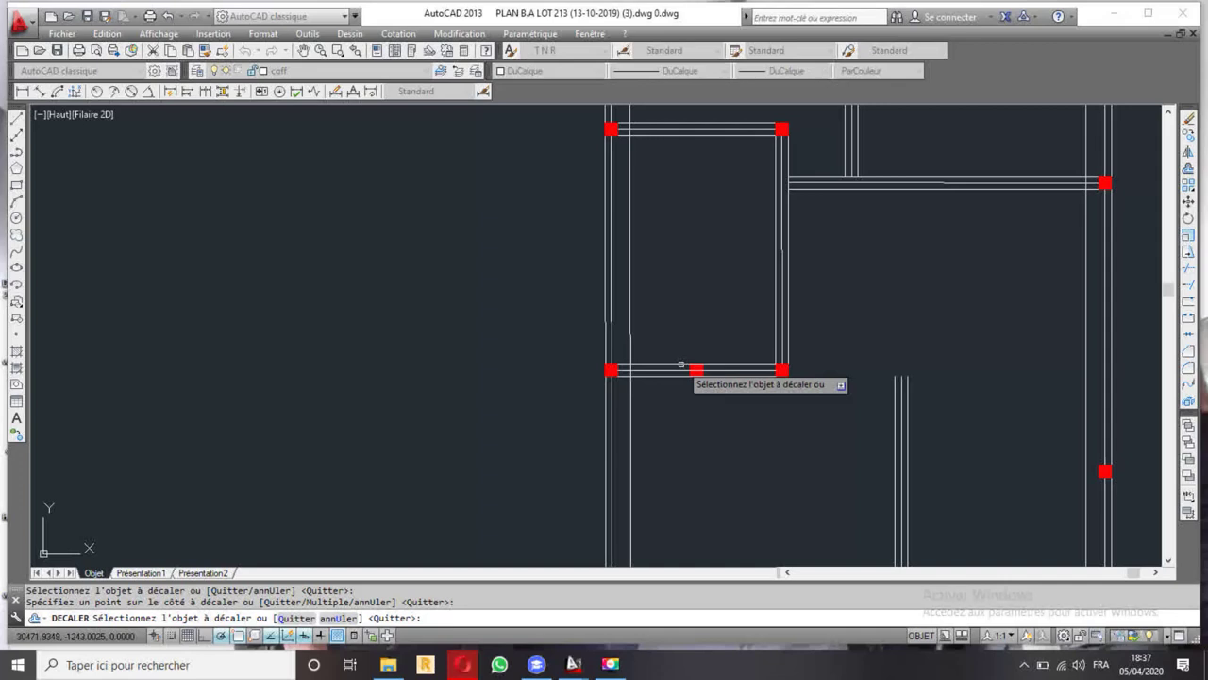
scroll(681, 364, down, 2)
scroll(689, 339, down, 2)
mouse_move(693, 331)
middle_down()
mouse_move(596, 363)
mouse_move(614, 373)
middle_up()
scroll(597, 363, up, 2)
scroll(615, 365, down, 2)
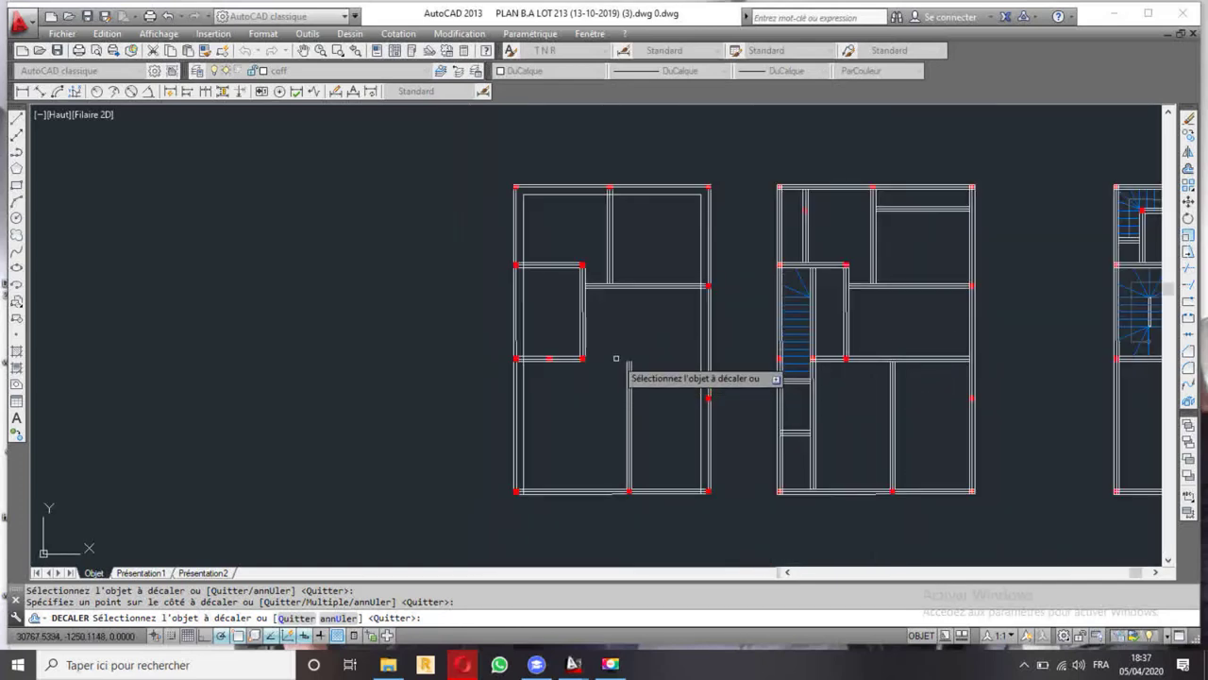
scroll(599, 505, up, 3)
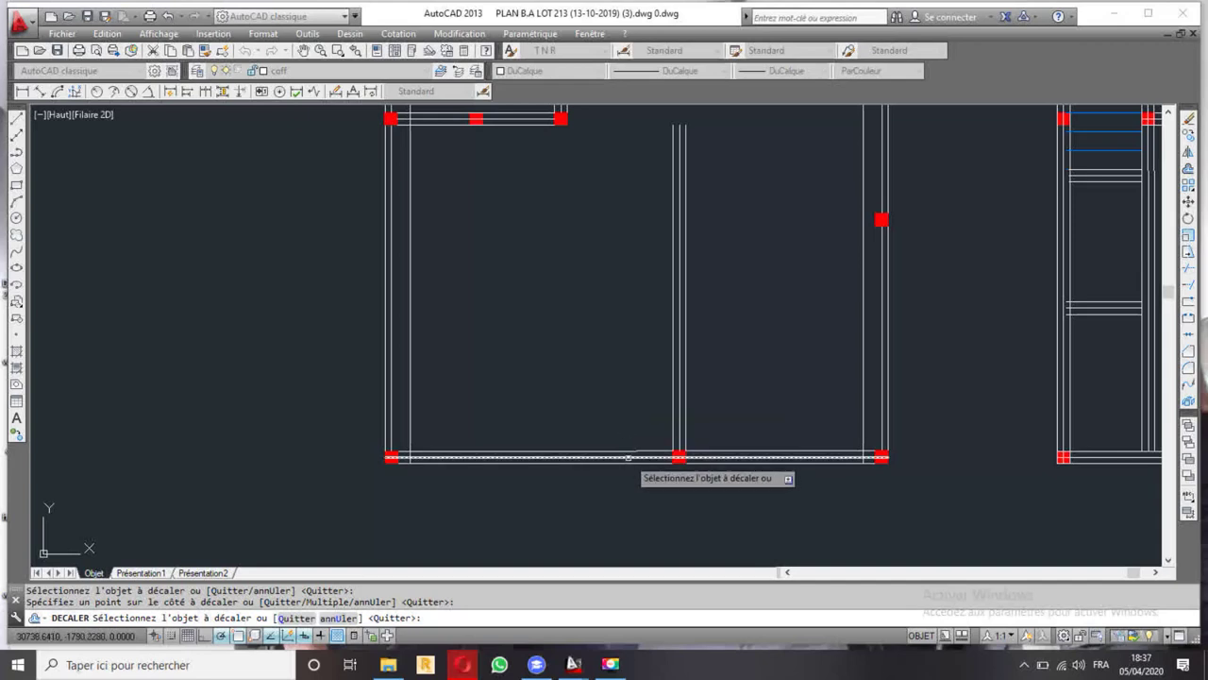
scroll(621, 425, down, 2)
mouse_move(620, 425)
middle_down()
mouse_move(644, 394)
mouse_move(623, 407)
middle_up()
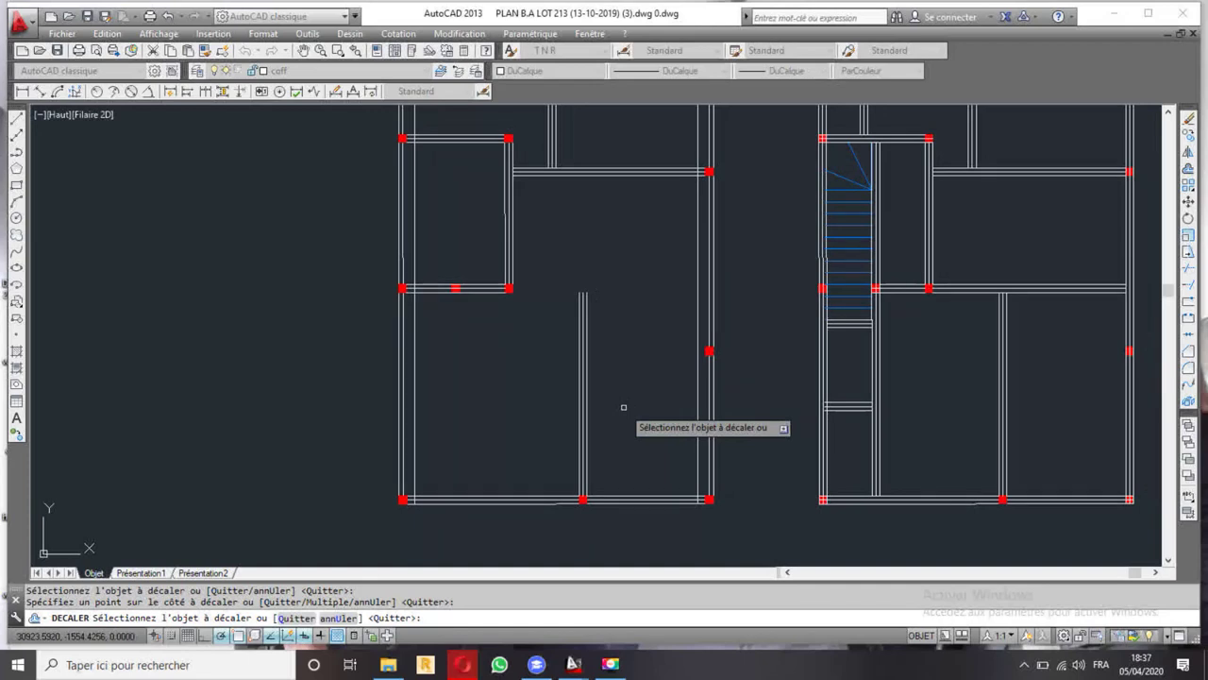
scroll(585, 500, up, 2)
scroll(557, 509, up, 3)
middle_drag(539, 512, 518, 375)
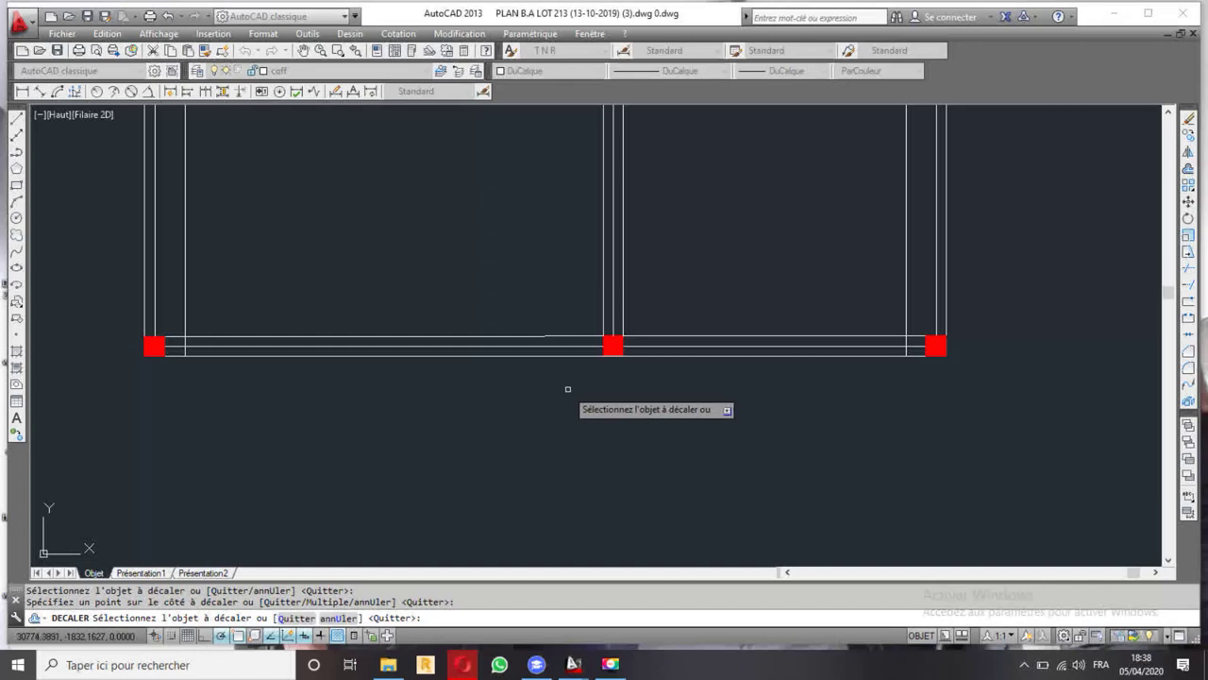
scroll(661, 382, down, 4)
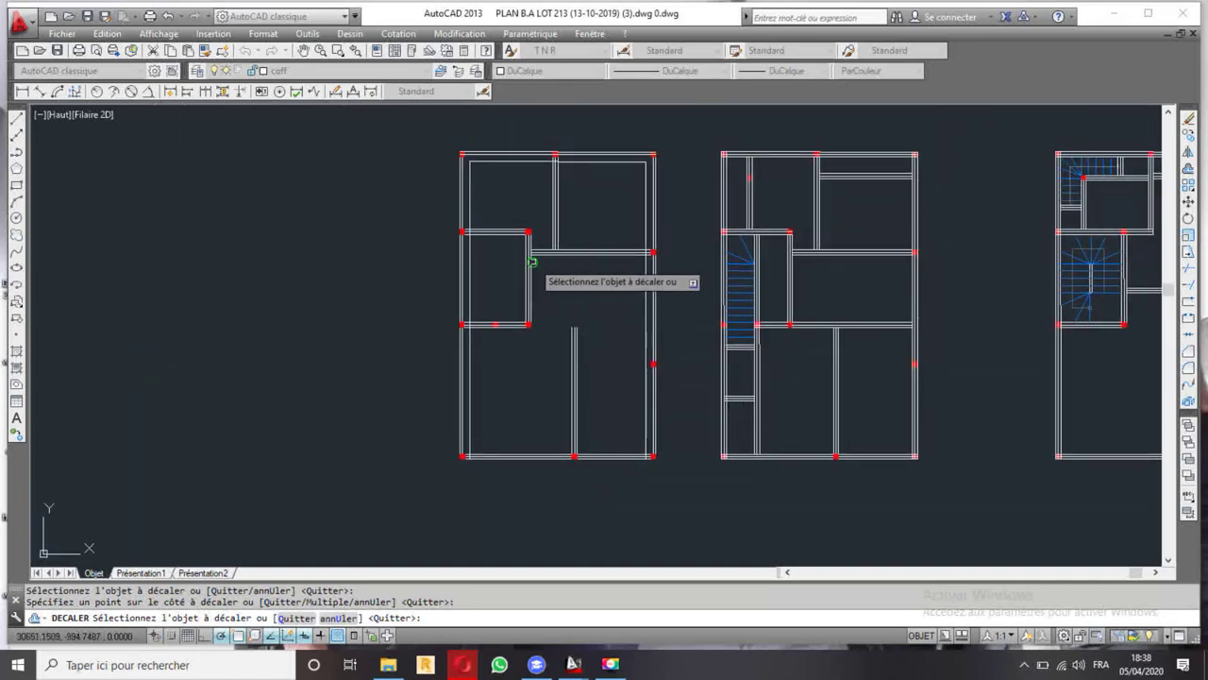
scroll(553, 274, up, 1)
scroll(549, 274, up, 2)
scroll(585, 236, up, 2)
scroll(556, 217, up, 2)
scroll(566, 241, down, 5)
scroll(604, 240, up, 2)
scroll(595, 224, up, 2)
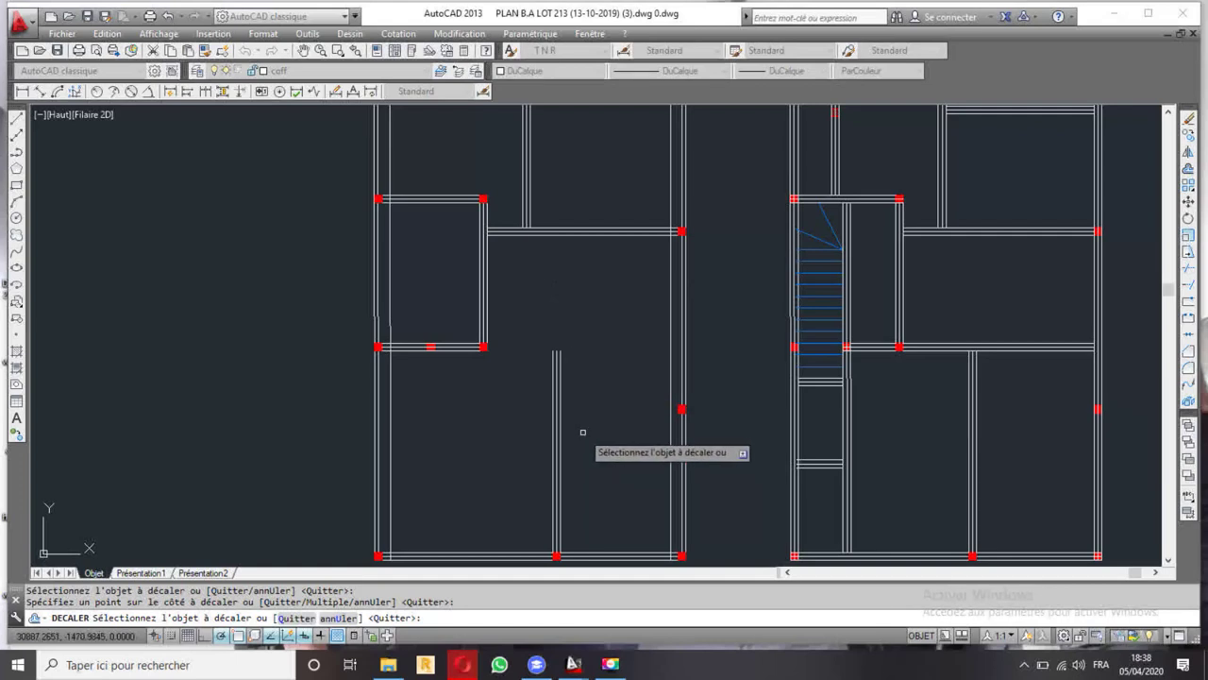
middle_drag(583, 431, 539, 338)
middle_drag(507, 227, 512, 279)
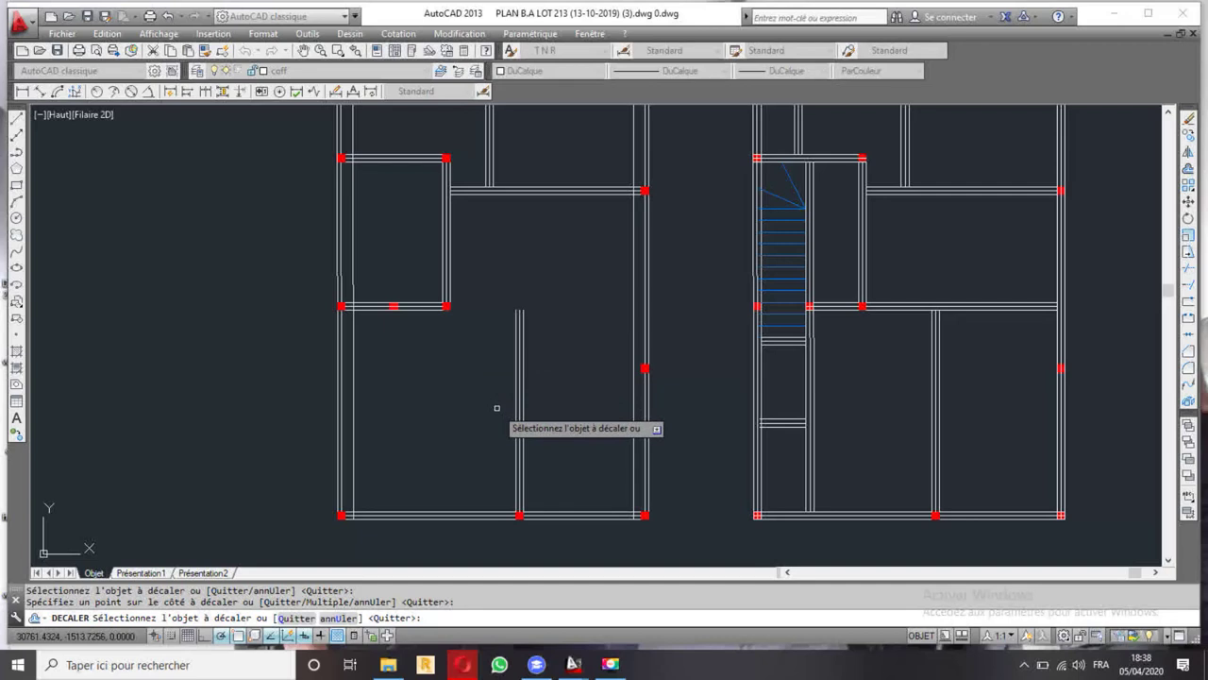
key(Escape)
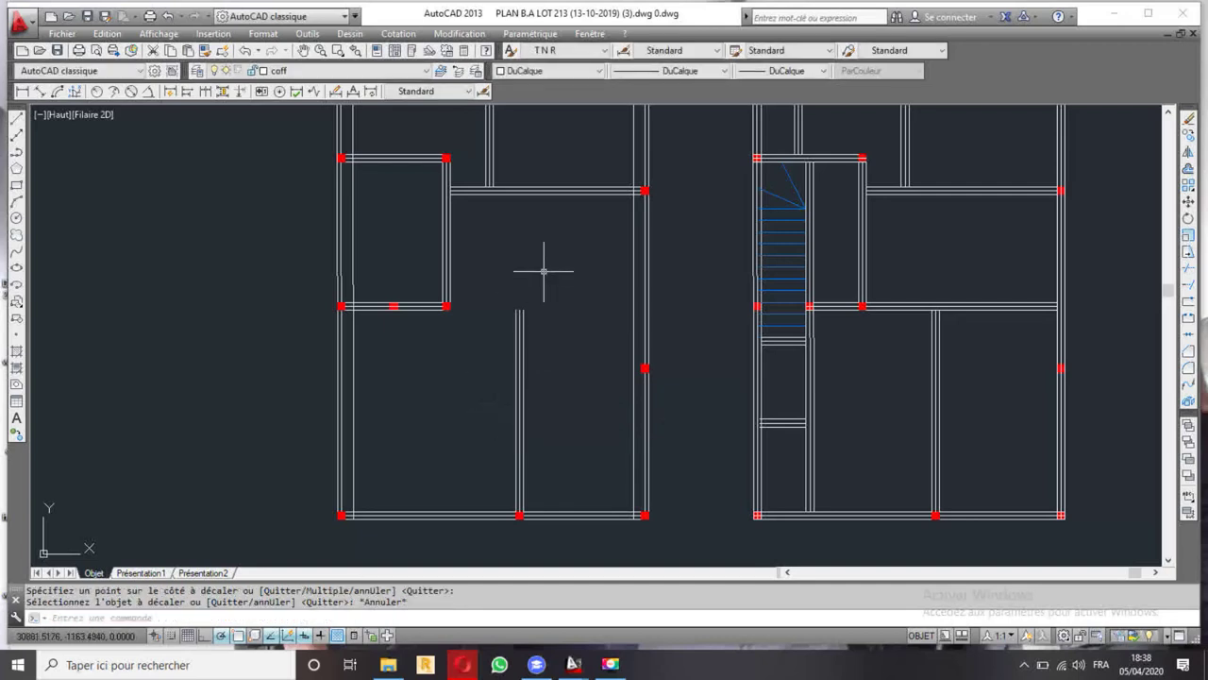